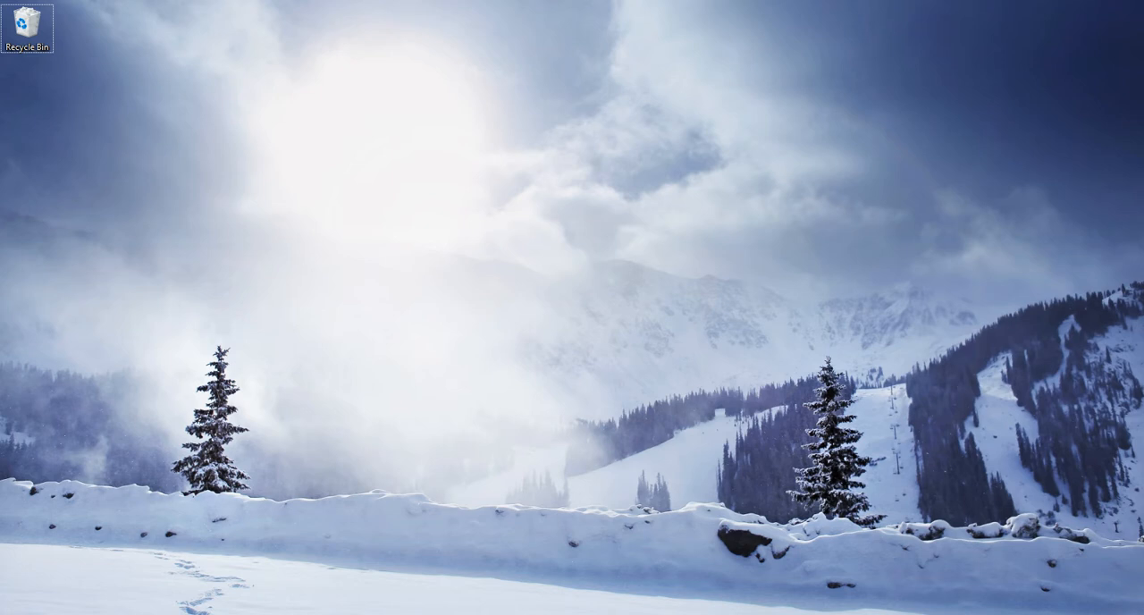
# Open the P_Drive folder on the DATADRIVE0 (D:) drive in File Explorer.
pyautogui.press('super+e')
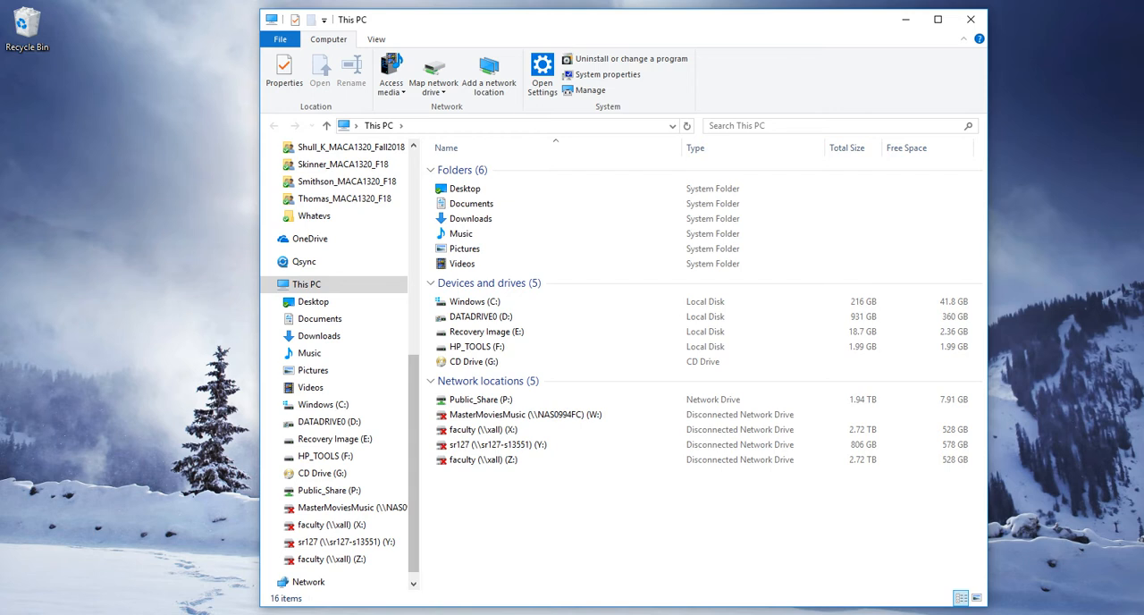
pyautogui.doubleClick(474, 316)
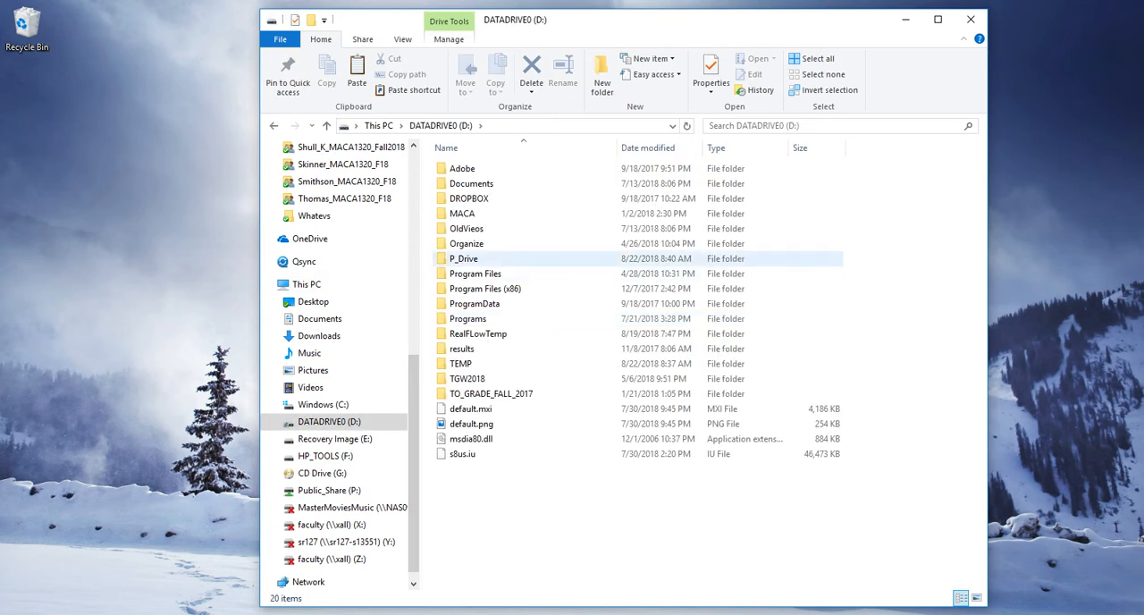
pyautogui.doubleClick(463, 258)
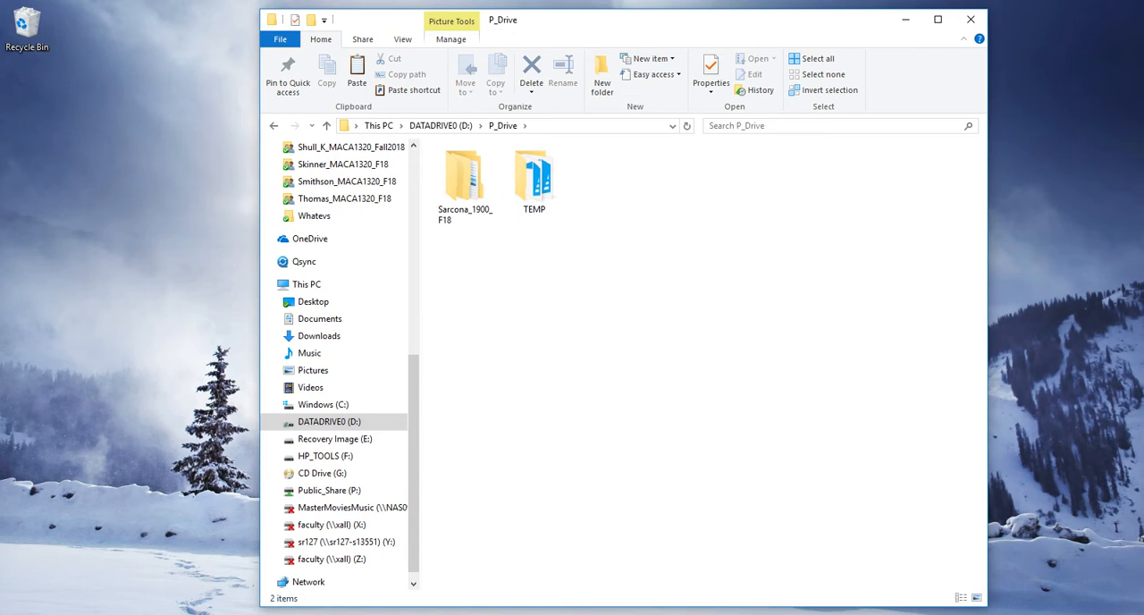
pyautogui.moveTo(626, 20); pyautogui.dragTo(584, 16)
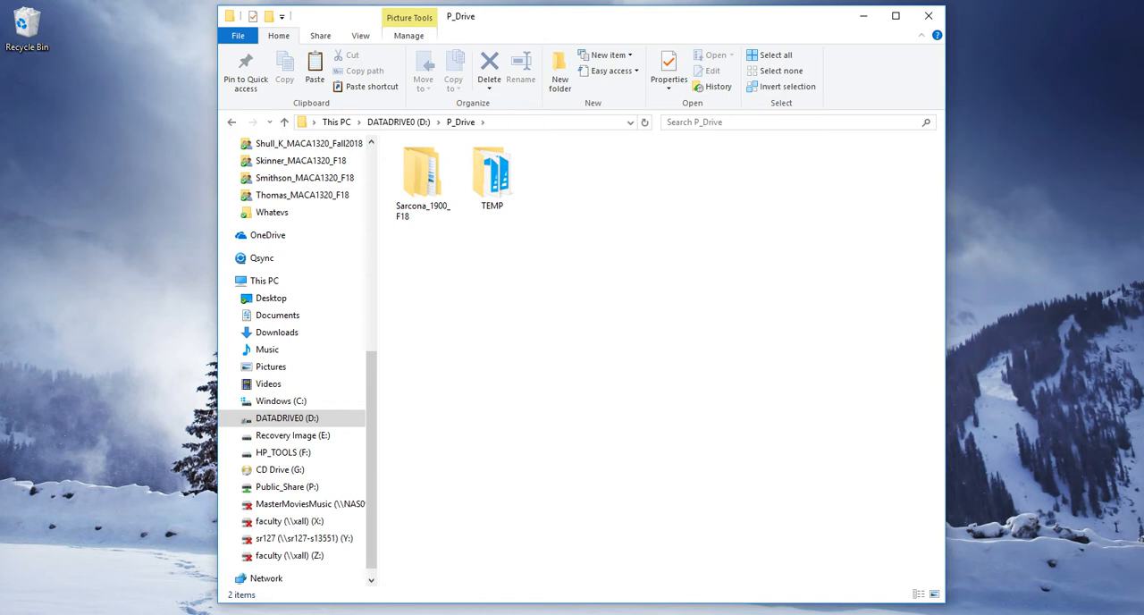
# Create a class folder in P_Drive, named with the last name followed by _2510_F18.
pyautogui.hotkey('ctrl', 'shift', 'n')
pyautogui.write('Sarcona')
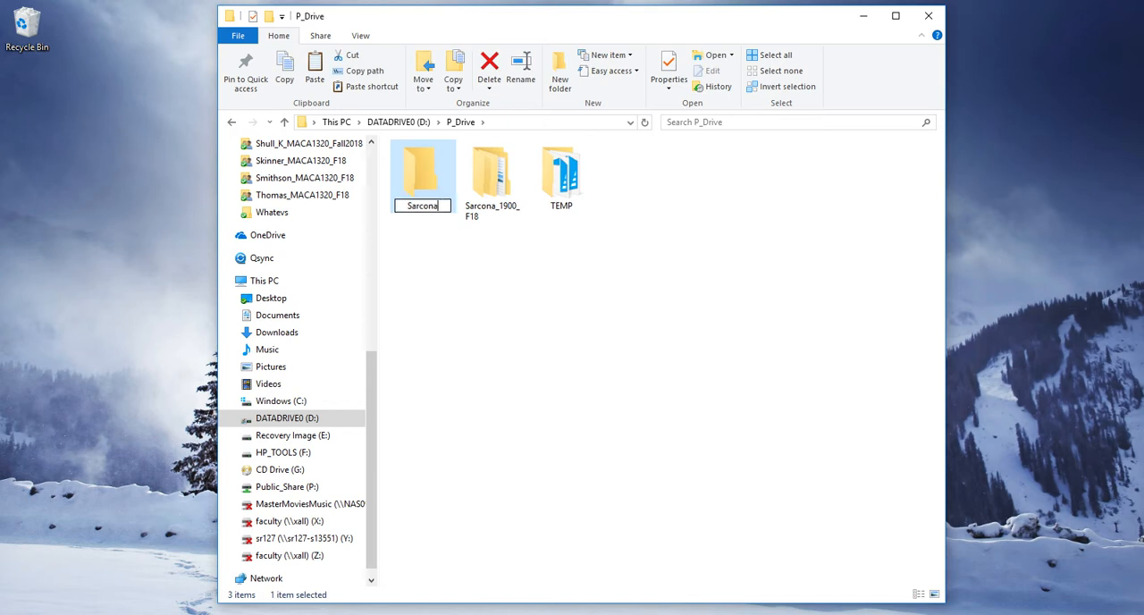
pyautogui.write('_2510_F18')
pyautogui.press('Return')
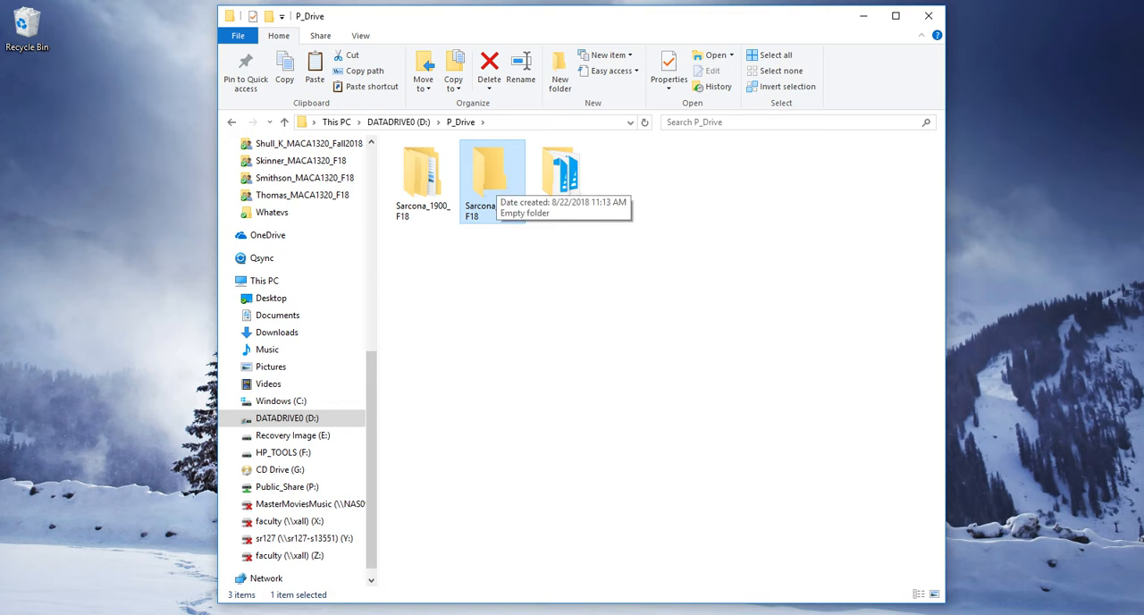
# Inside the new _2510_F18 class folder, create a project folder named with the last name followed by _Miniroom.
pyautogui.doubleClick(491, 182)
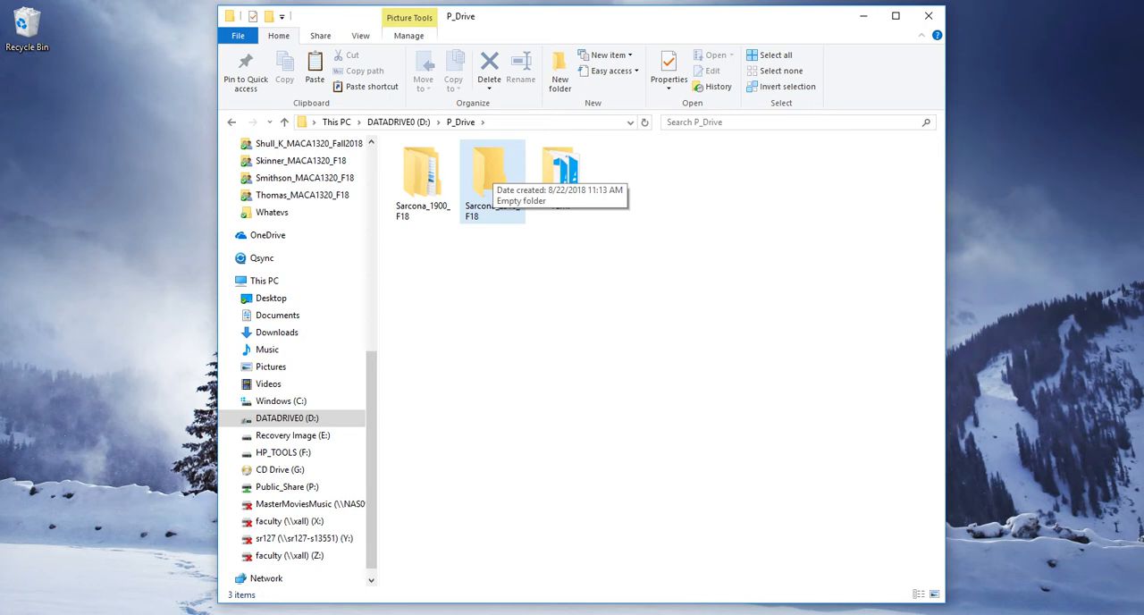
pyautogui.doubleClick(492, 179)
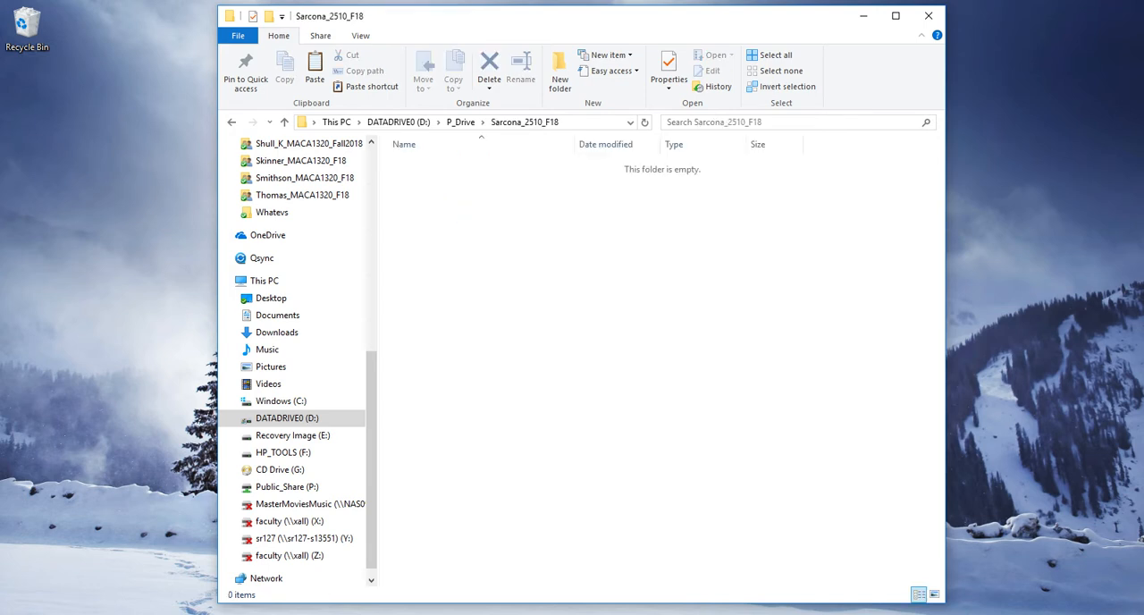
pyautogui.hotkey('ctrl', 'shift', 'n')
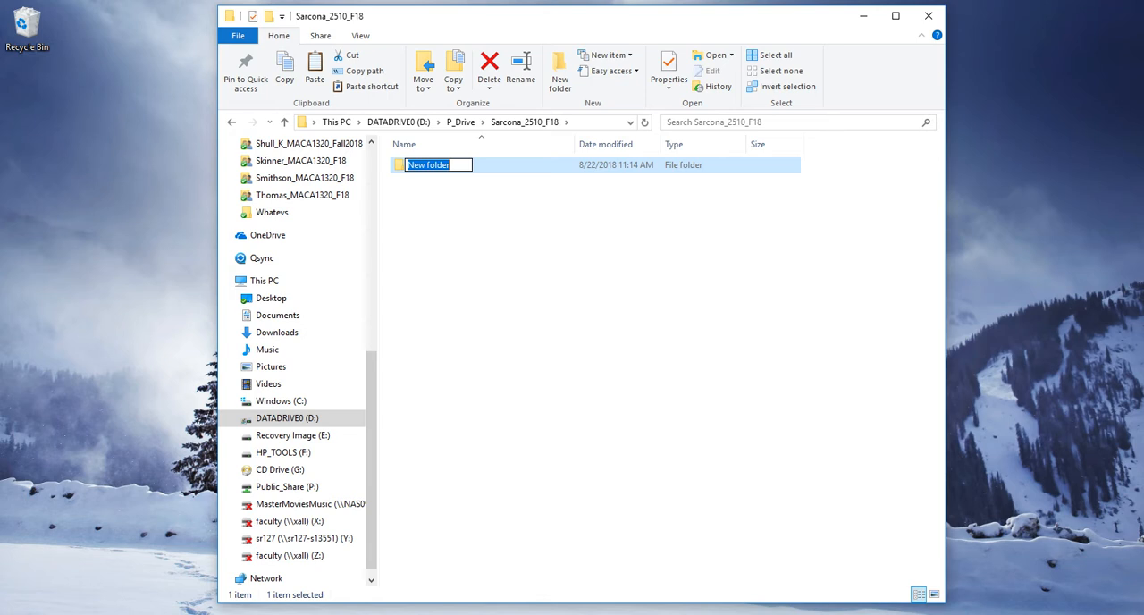
pyautogui.write('Sarcona_')
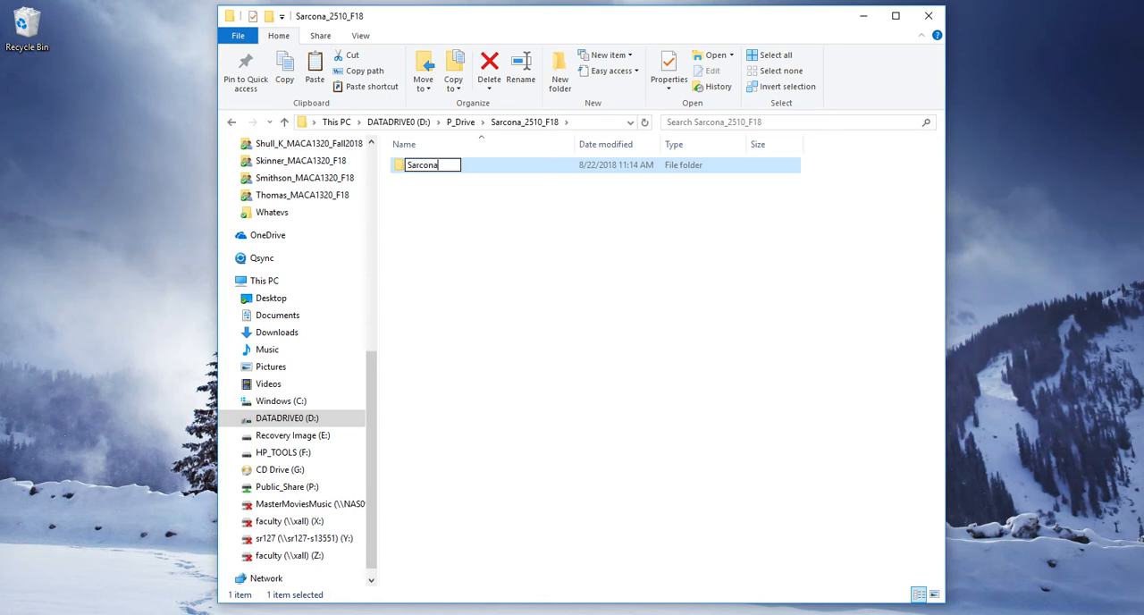
pyautogui.write('Miniroom')
pyautogui.press('Return')
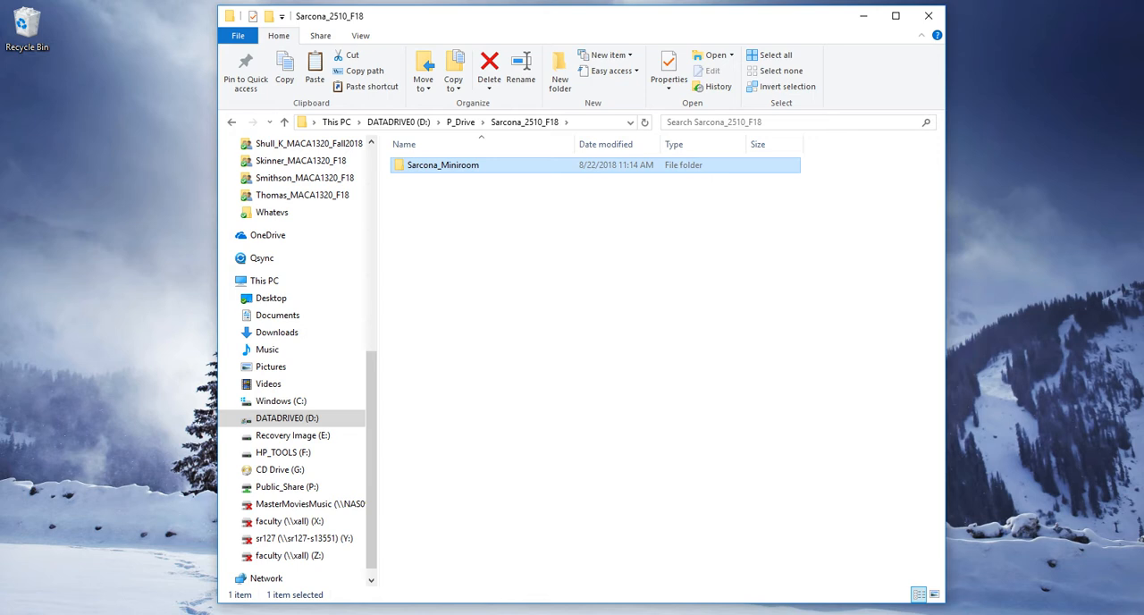
# Inside the Miniroom project folder, create two subfolders named textures and scenes.
pyautogui.press('Return')
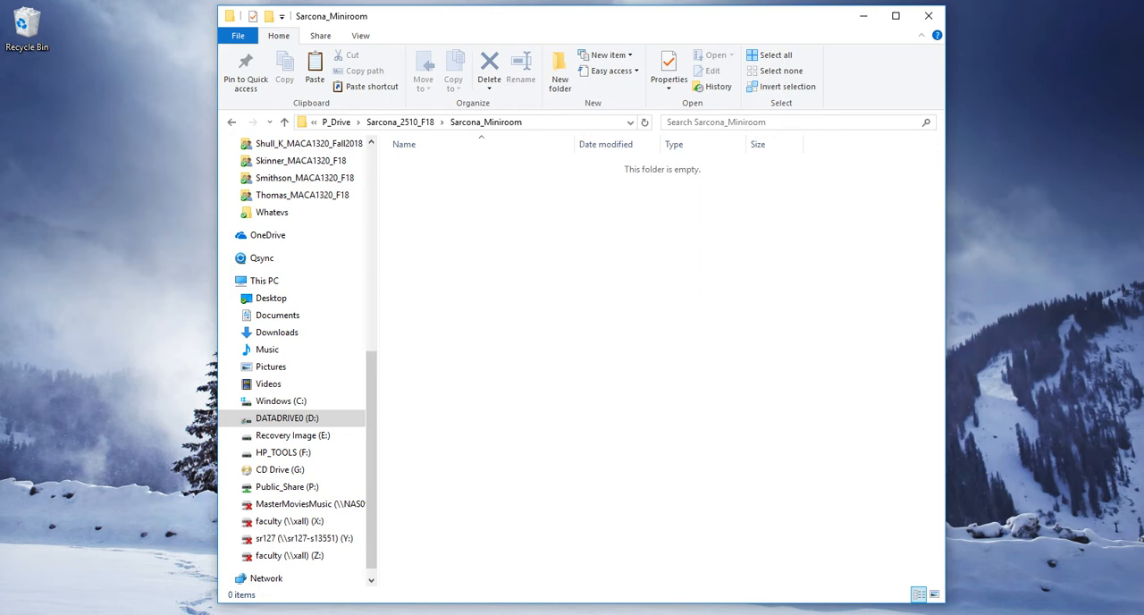
pyautogui.hotkey('ctrl', 'shift', 'n')
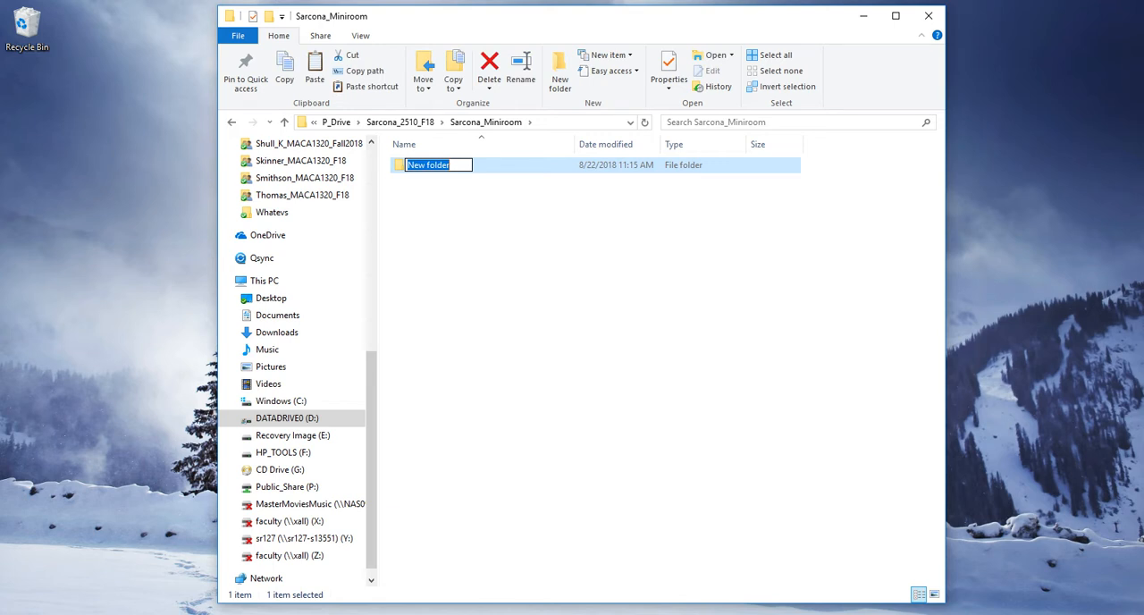
pyautogui.write('textures')
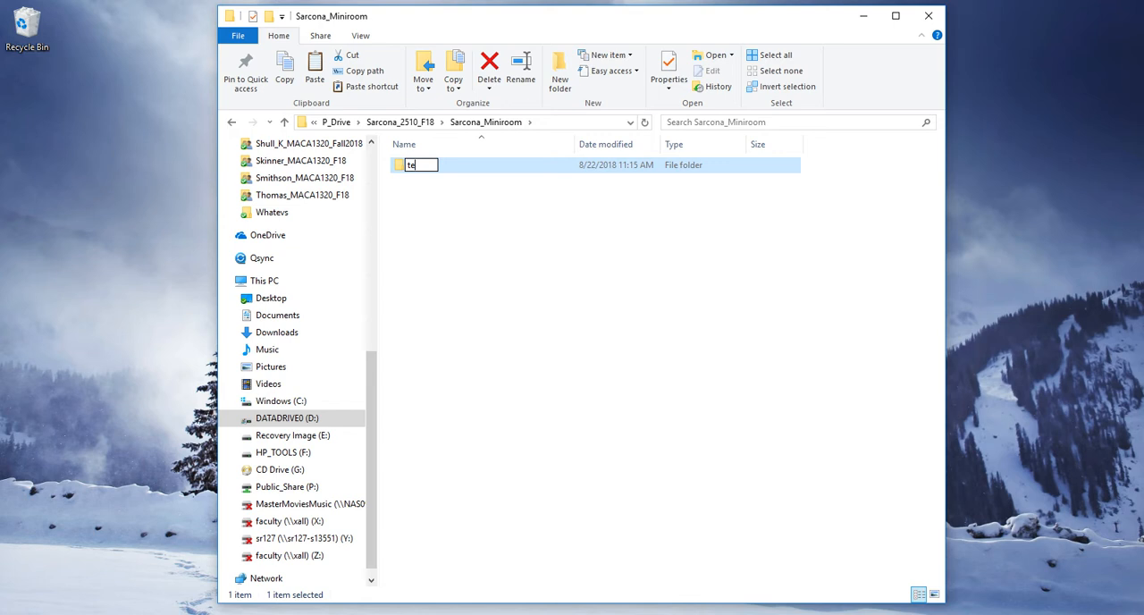
pyautogui.press('Return')
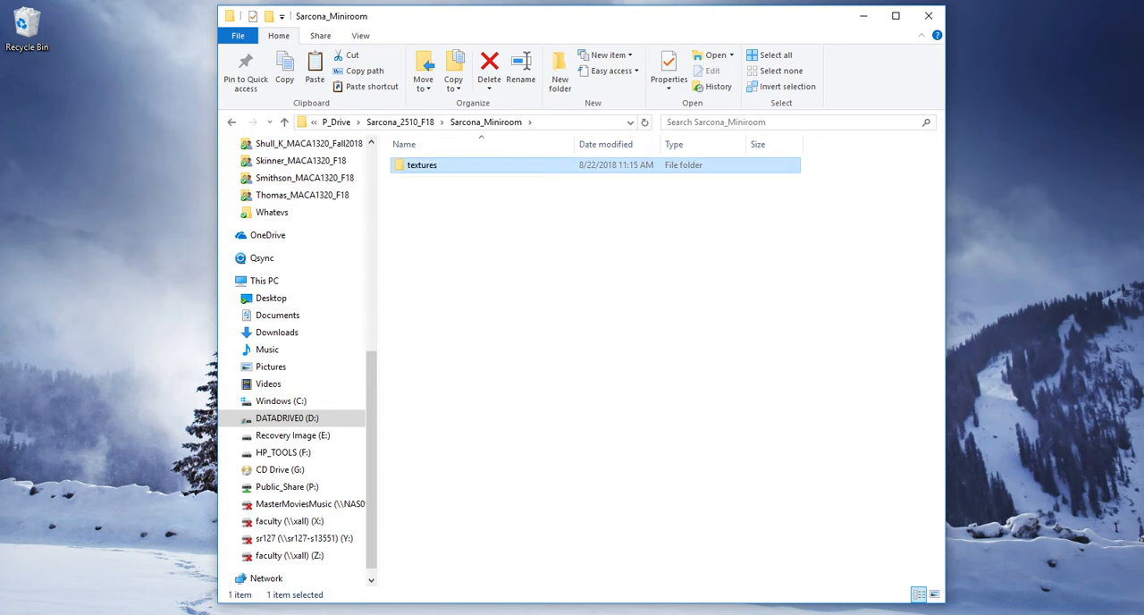
pyautogui.hotkey('ctrl', 'shift', 'n')
pyautogui.write('scenes')
pyautogui.press('Return')
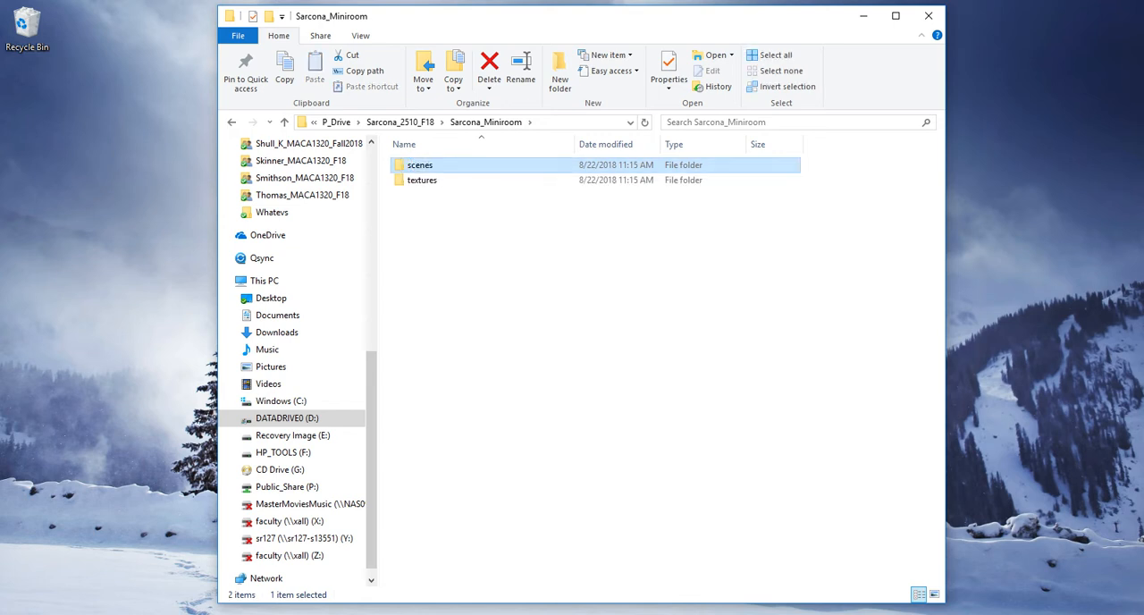
# Add three more subfolders to the Miniroom project folder, named renders, Final and reference.
pyautogui.hotkey('ctrl', 'shift', 'n')
pyautogui.write('renders')
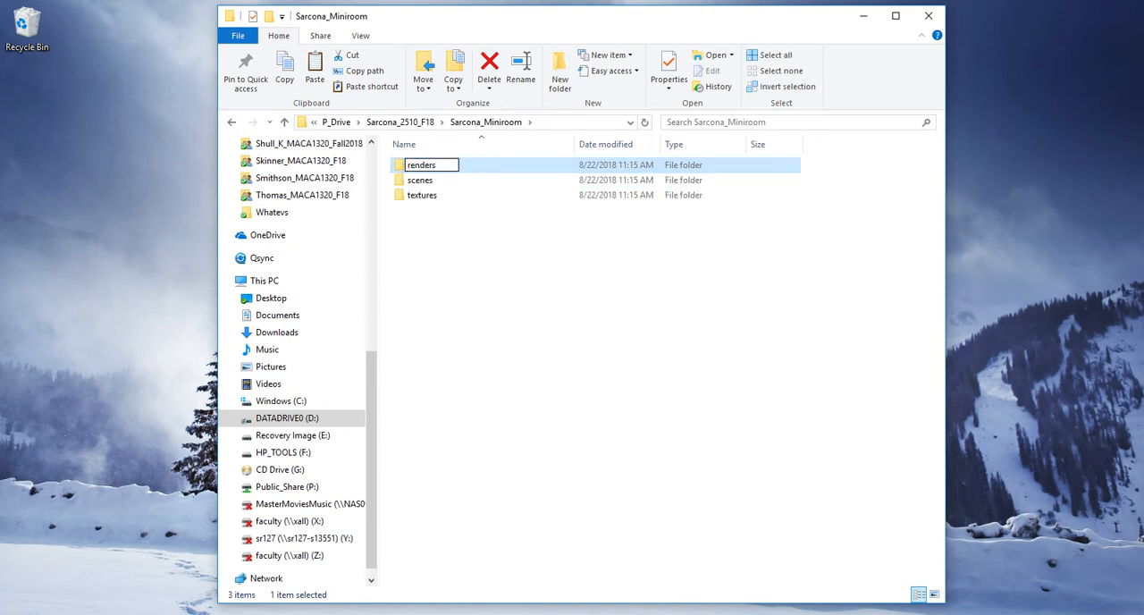
pyautogui.press('Return')
pyautogui.hotkey('ctrl', 'shift', 'n')
pyautogui.write('Final')
pyautogui.press('Return')
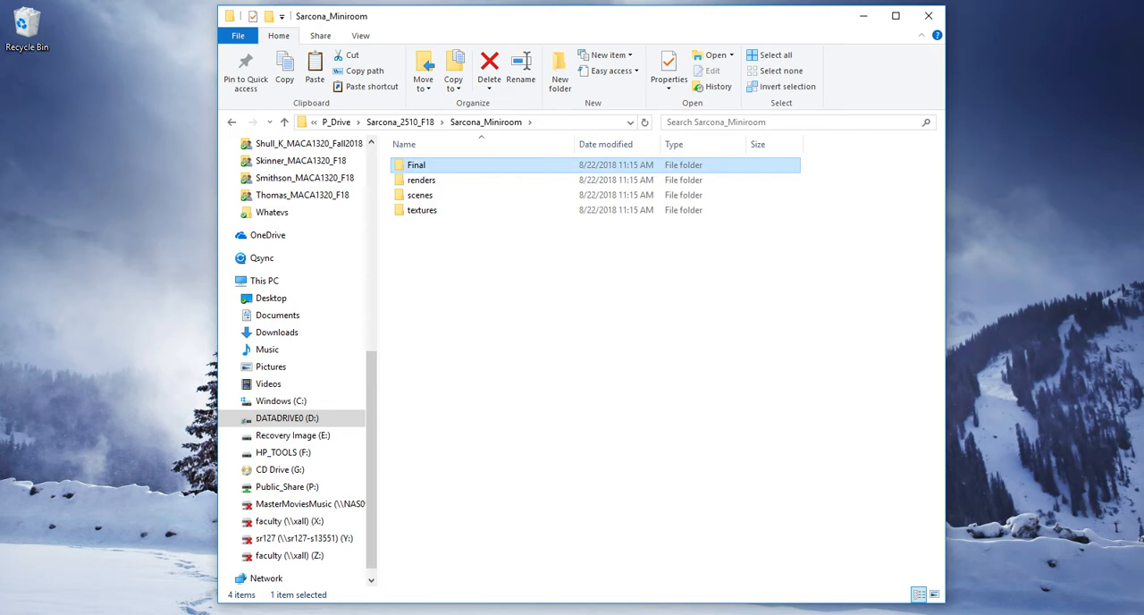
pyautogui.hotkey('ctrl', 'shift', 'n')
pyautogui.write('reference')
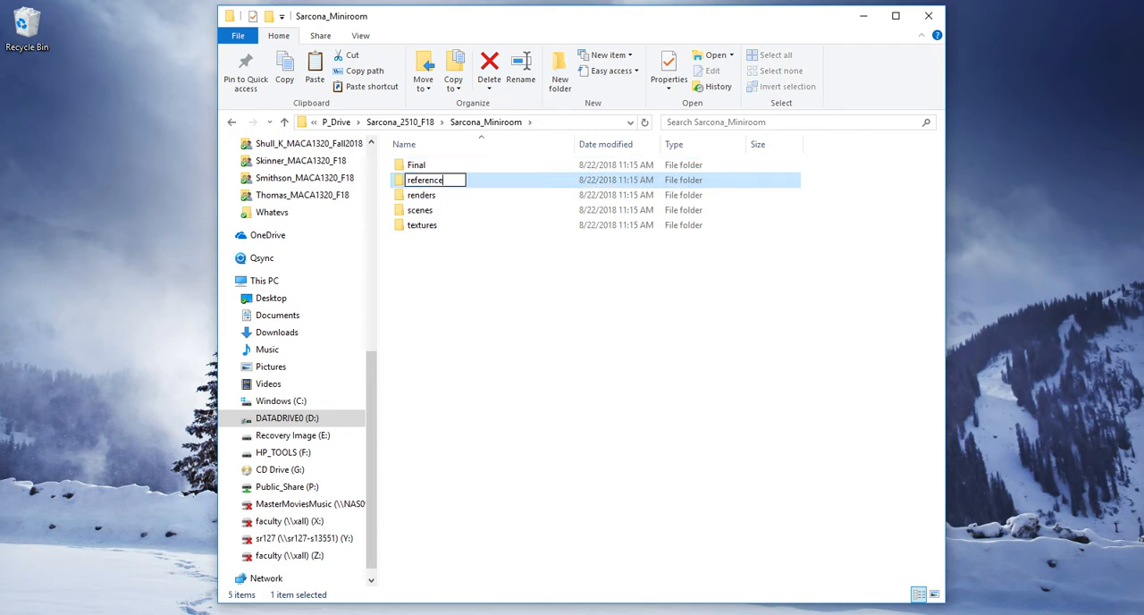
pyautogui.press('Return')
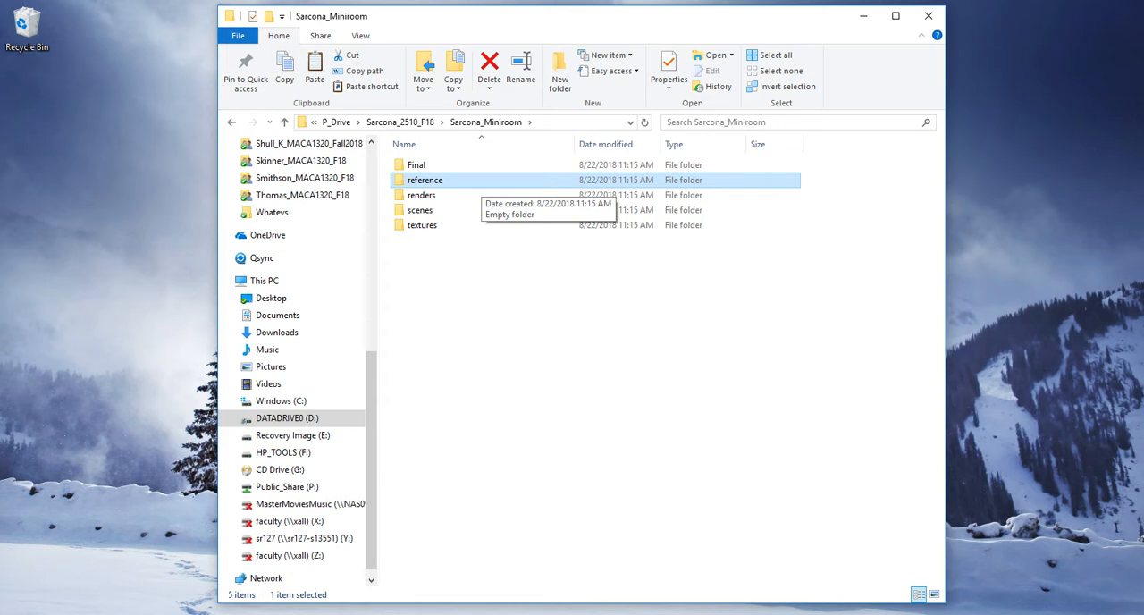
pyautogui.click(481, 195)
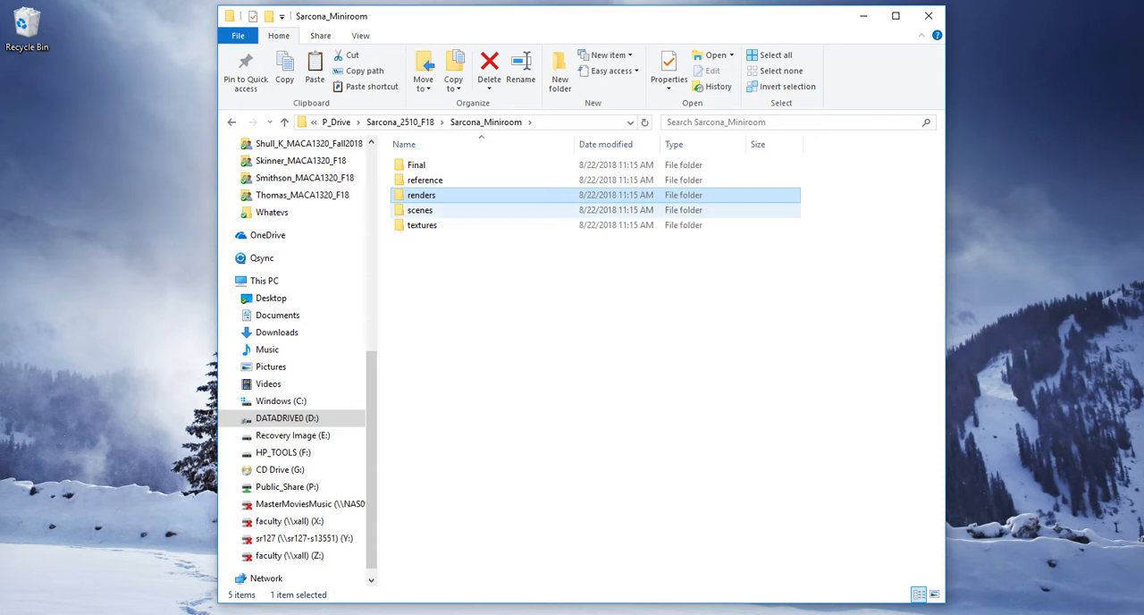
pyautogui.click(420, 210)
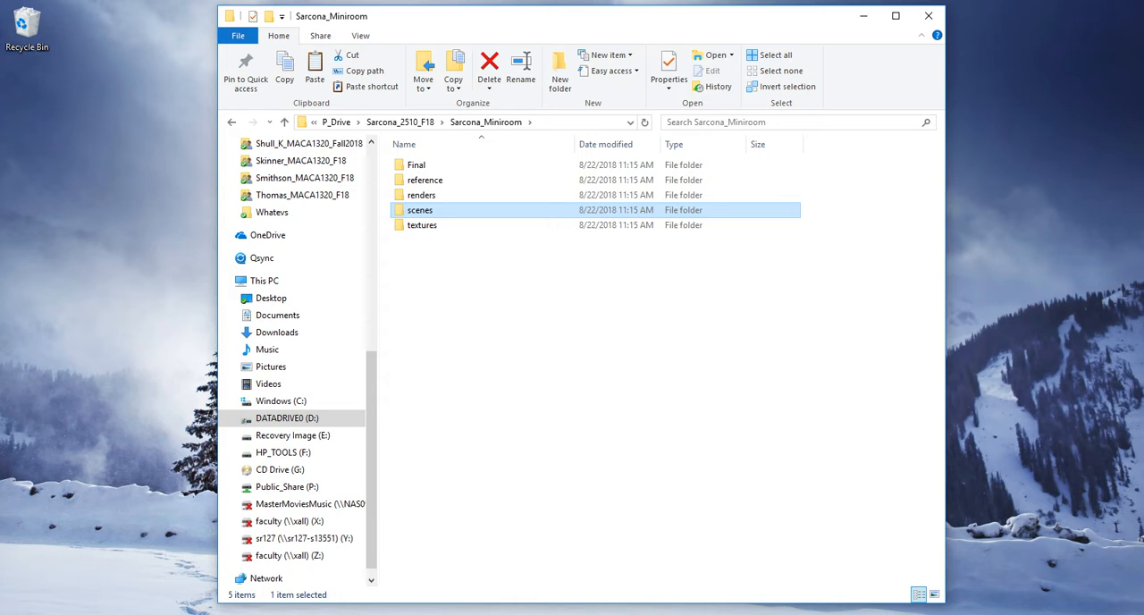
pyautogui.click(422, 225)
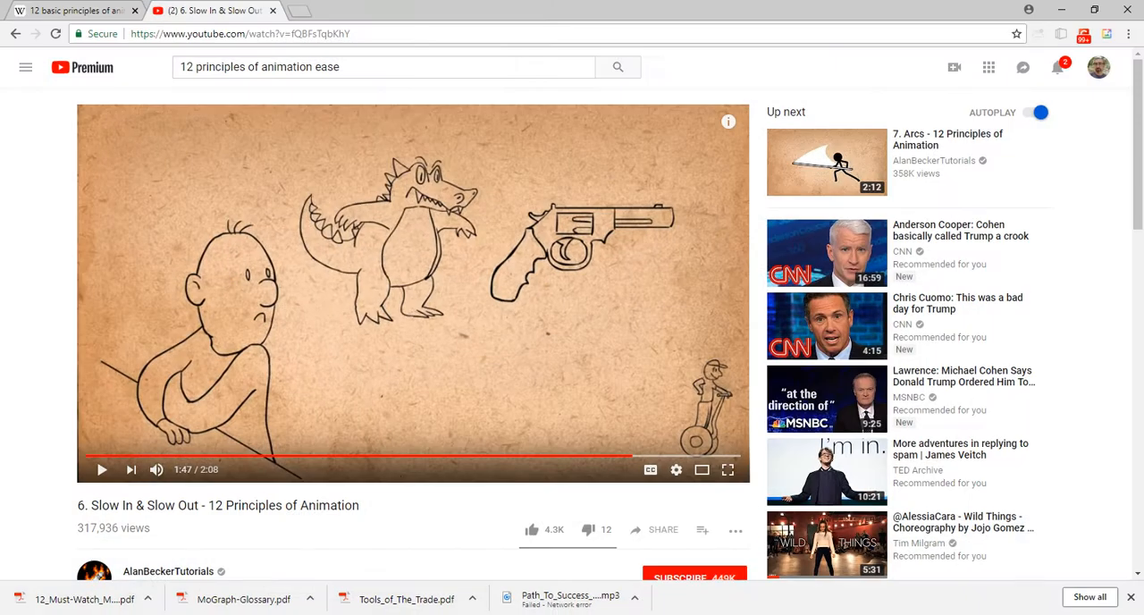
# Switch to Chrome, close the Slow In & Slow Out video tab, and open textures.com in a new tab.
pyautogui.hotkey('ctrl', 't')
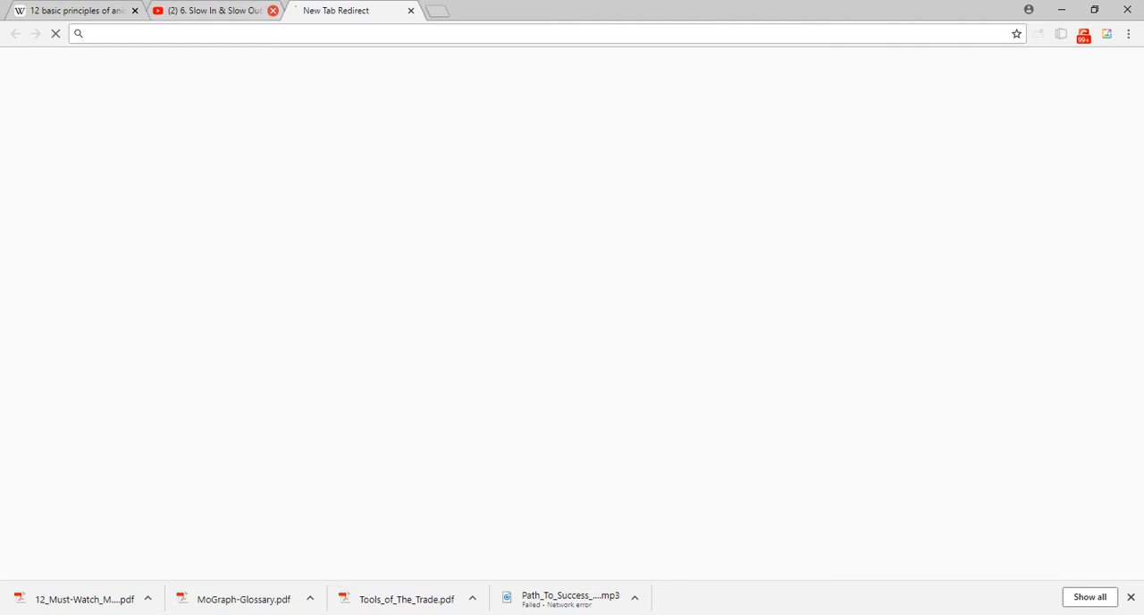
pyautogui.click(272, 10)
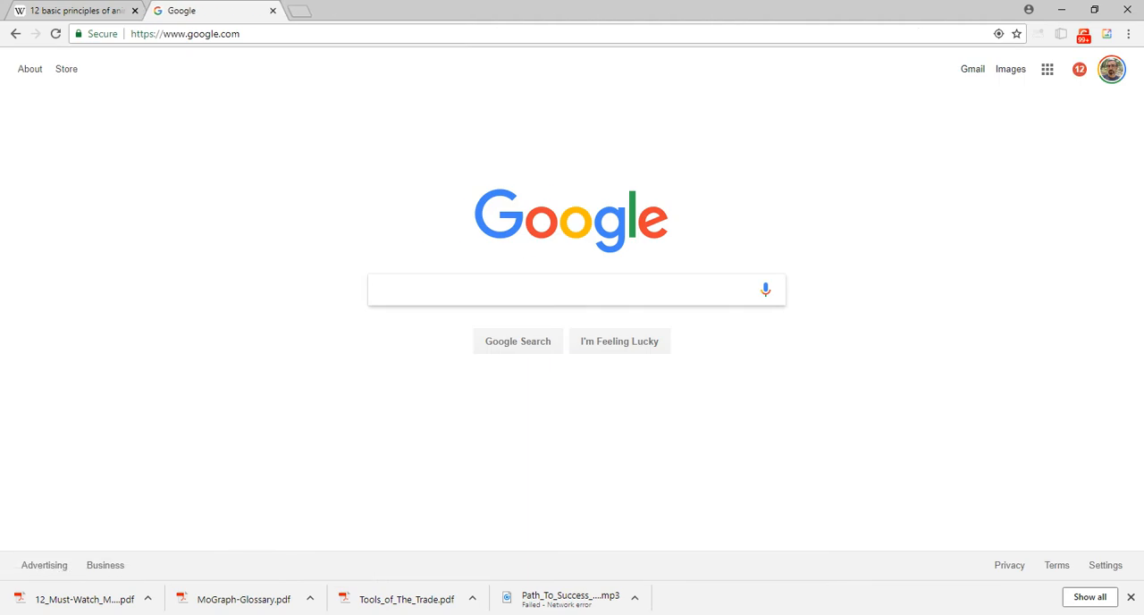
pyautogui.press('Down')
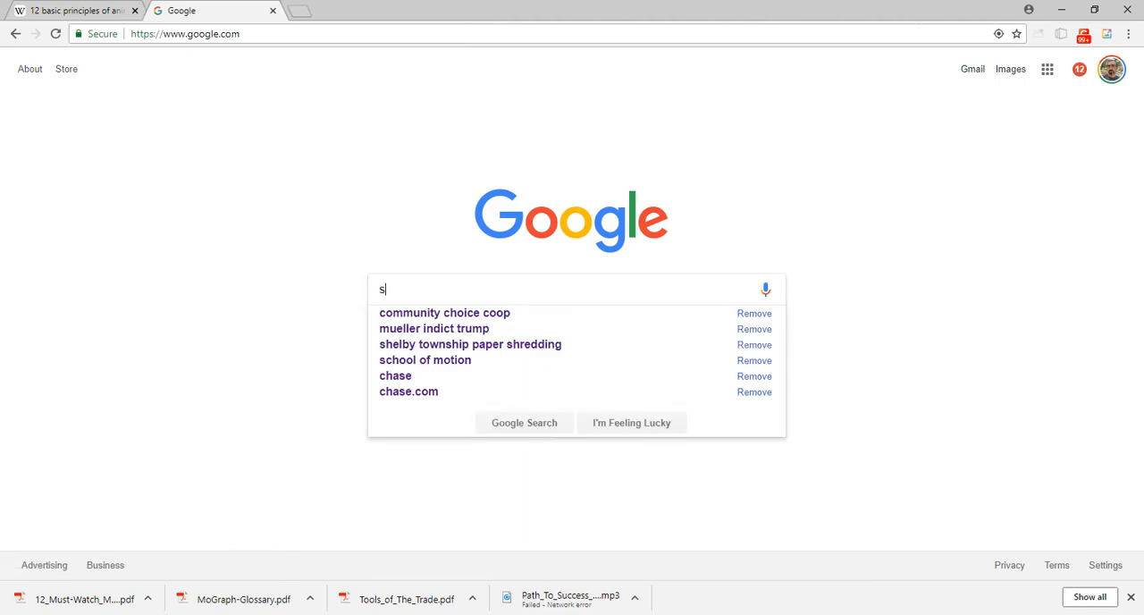
pyautogui.write('we')
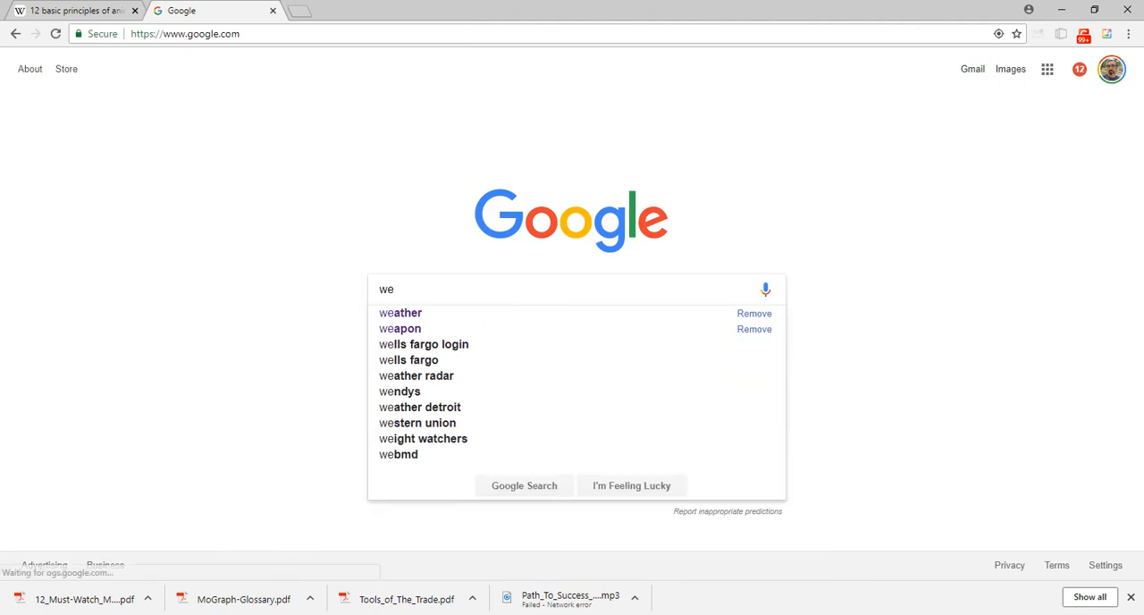
pyautogui.press('BackSpace')
pyautogui.press('BackSpace')
pyautogui.write('textures.com')
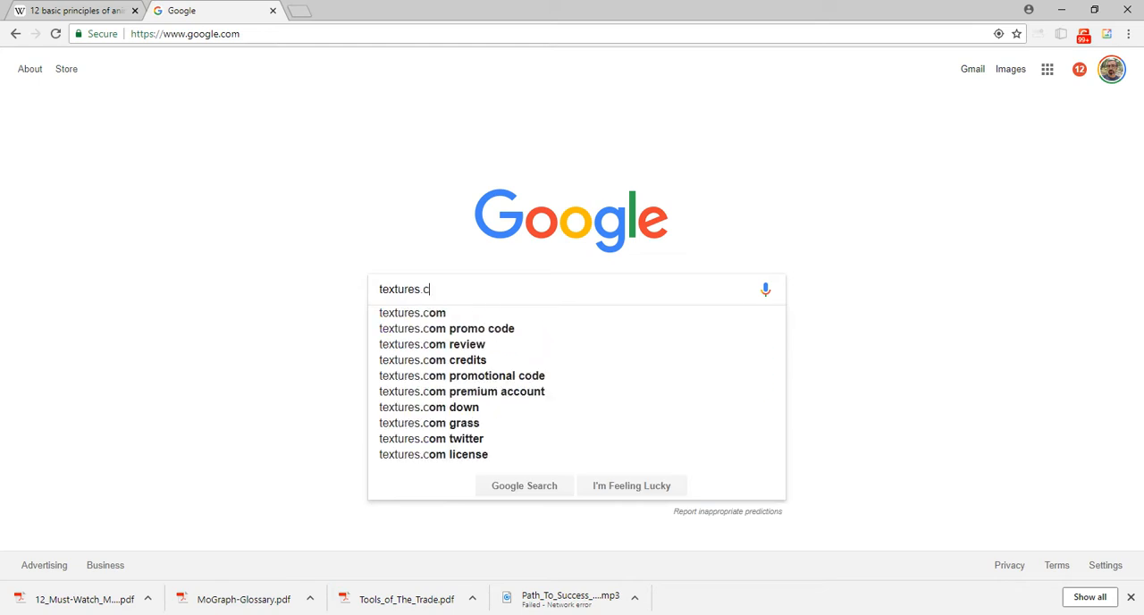
pyautogui.press('Return')
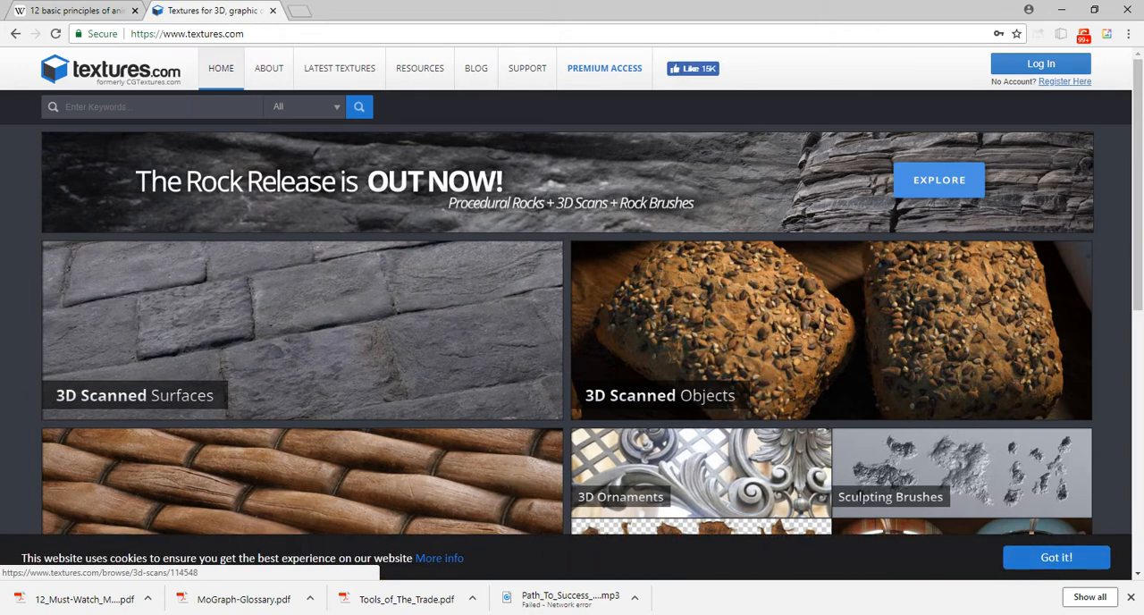
# Browse the Photo Textures on textures.com and look through the subcategories of the Concrete category.
pyautogui.scroll(-6, 572, 312)
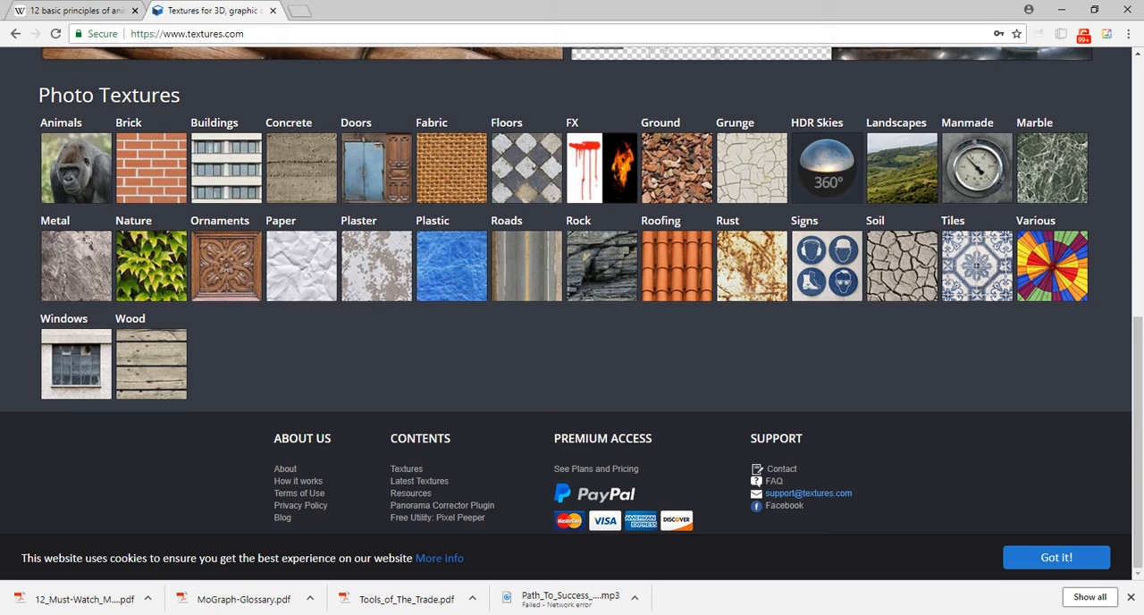
pyautogui.click(301, 168)
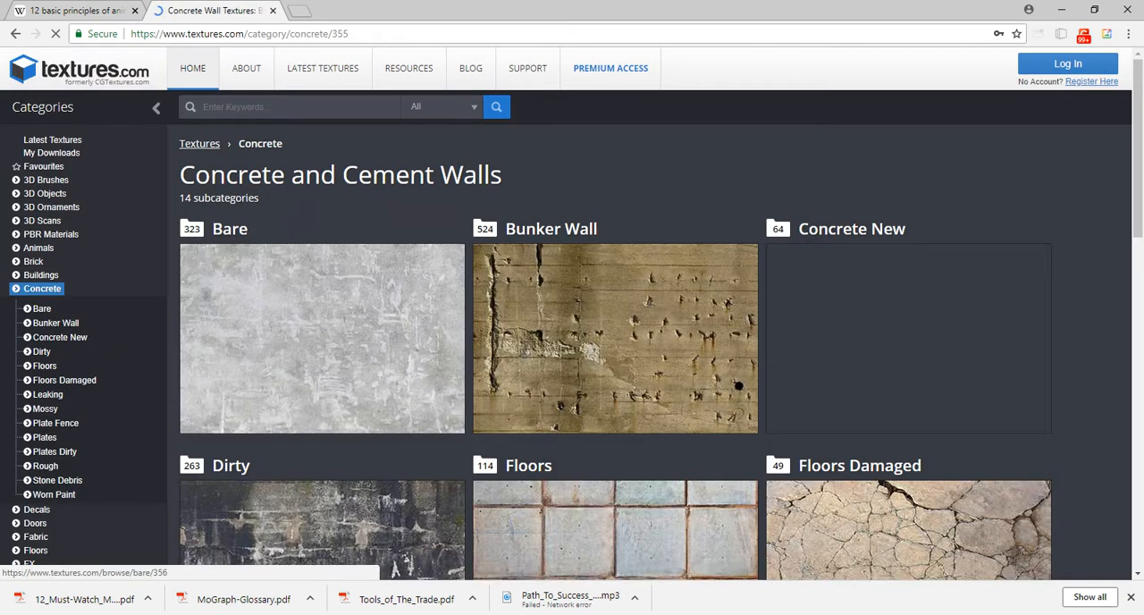
pyautogui.scroll(-2, 322, 330)
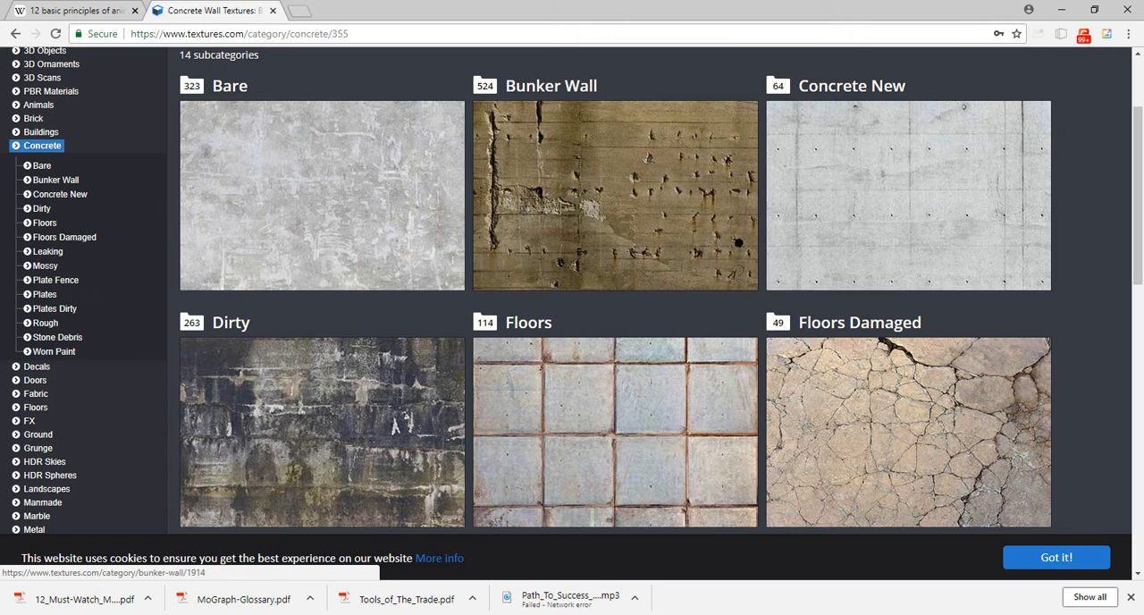
# Search Google Images for "concrete" in a new tab and preview the photo of wet concrete being poured.
pyautogui.click(300, 10)
pyautogui.write('concrete')
pyautogui.press('Return')
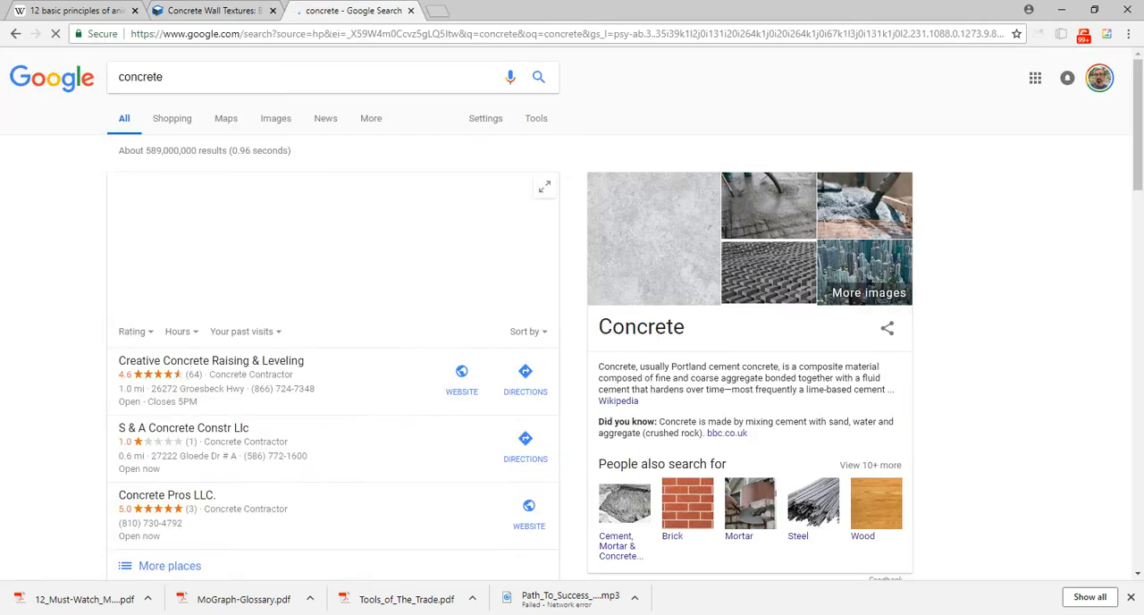
pyautogui.click(275, 118)
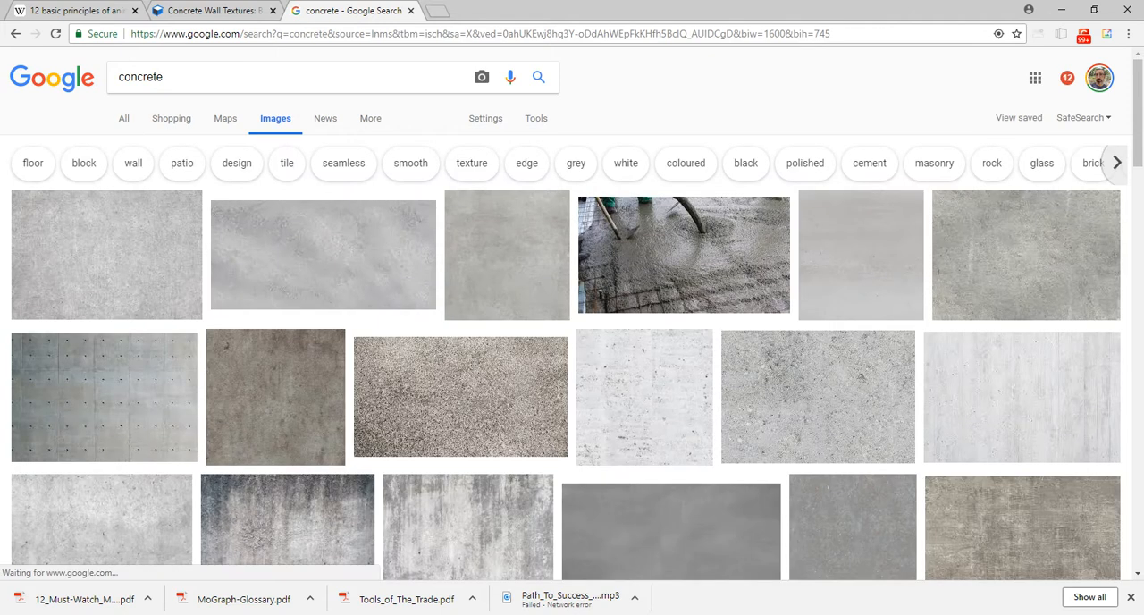
pyautogui.click(684, 254)
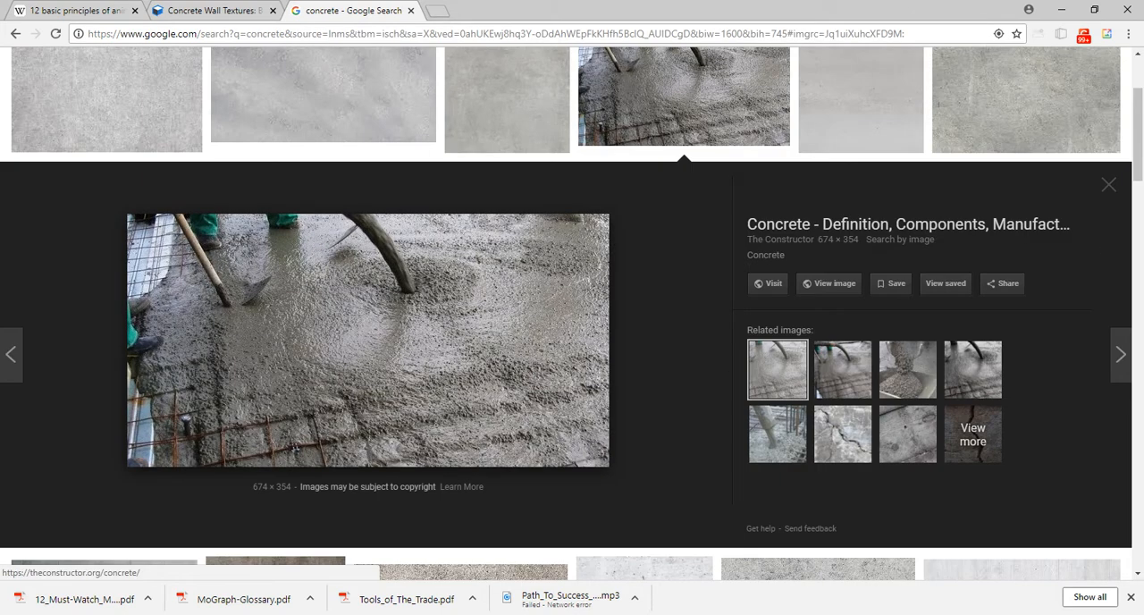
# Return to textures.com and look through the remaining Concrete subcategories down to Stone Debris and Worn Paint.
pyautogui.scroll(-3, 278, 447)
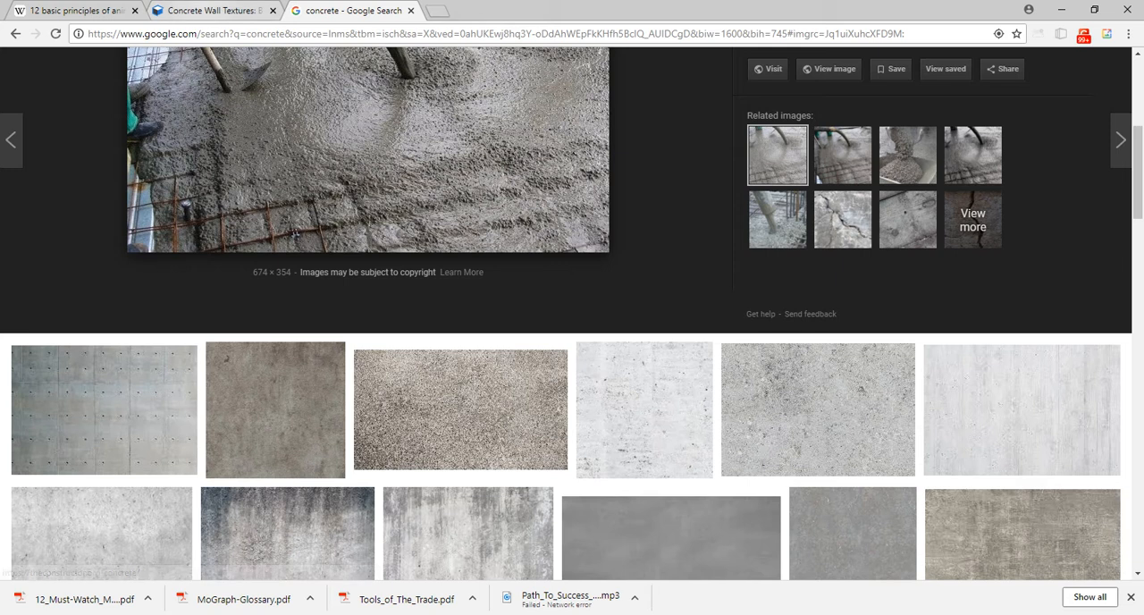
pyautogui.click(215, 11)
pyautogui.scroll(-3, 322, 106)
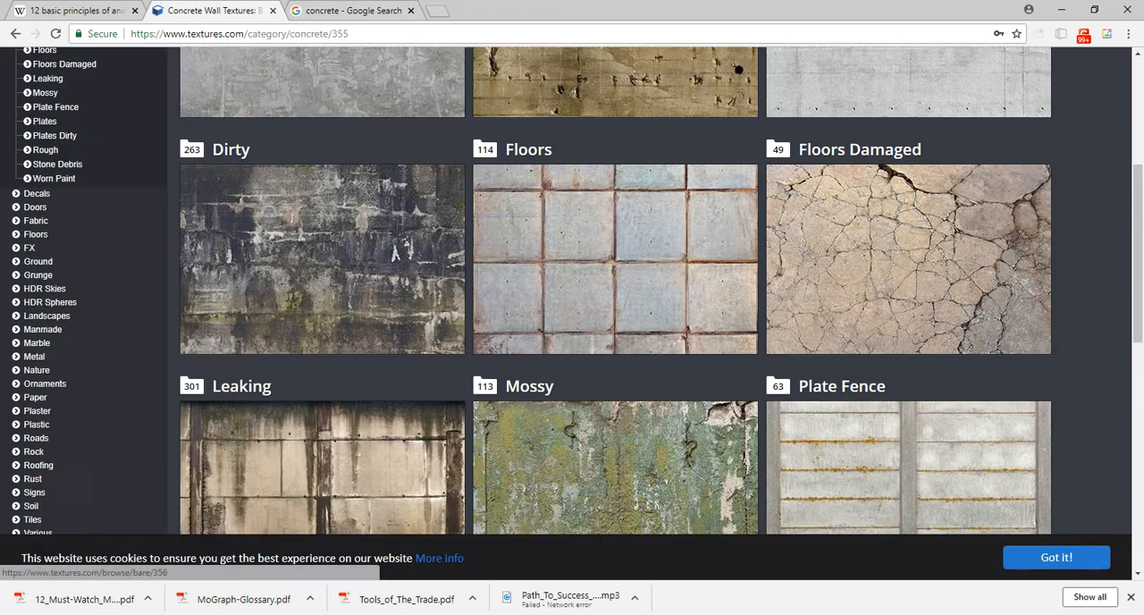
pyautogui.scroll(-4, 322, 322)
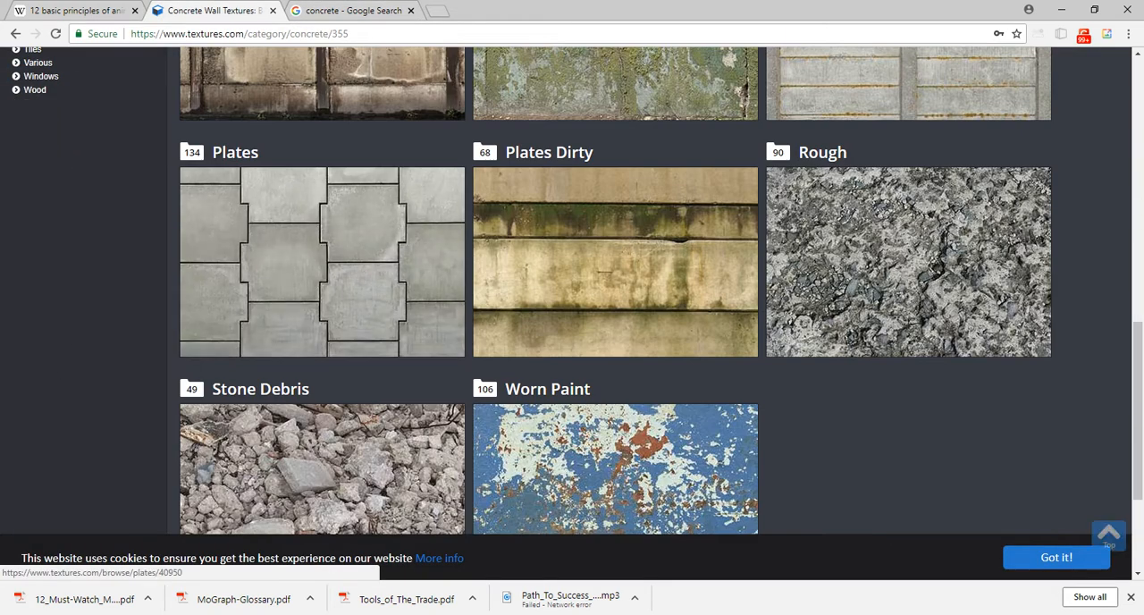
pyautogui.scroll(-3, 322, 322)
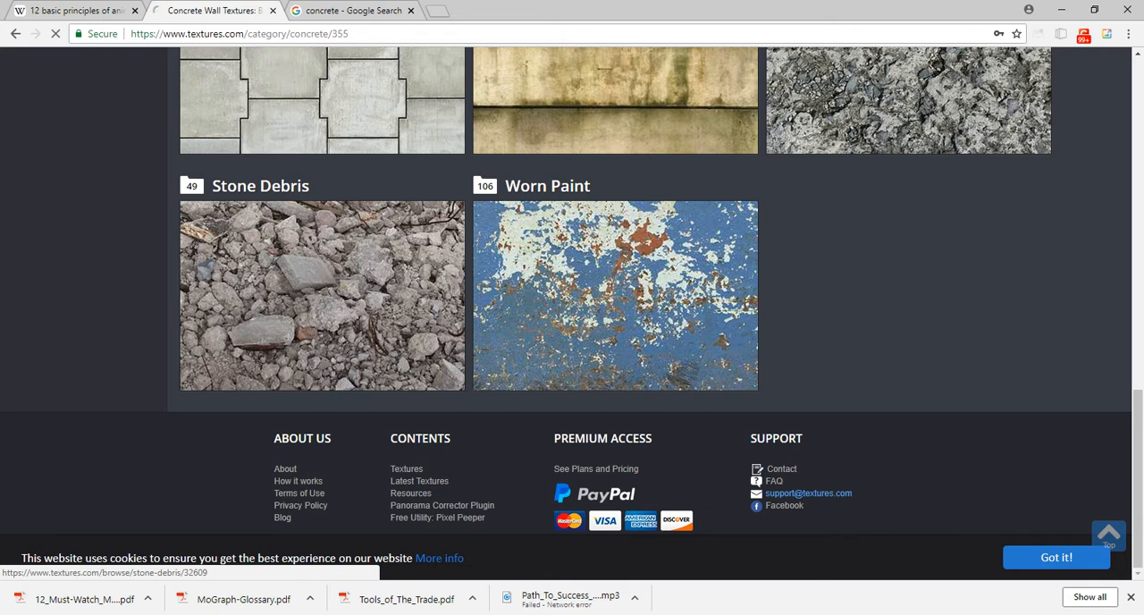
# Open the Stone Debris subcategory and look through its concrete and rubble photo textures.
pyautogui.click(322, 304)
pyautogui.scroll(-2, 295, 357)
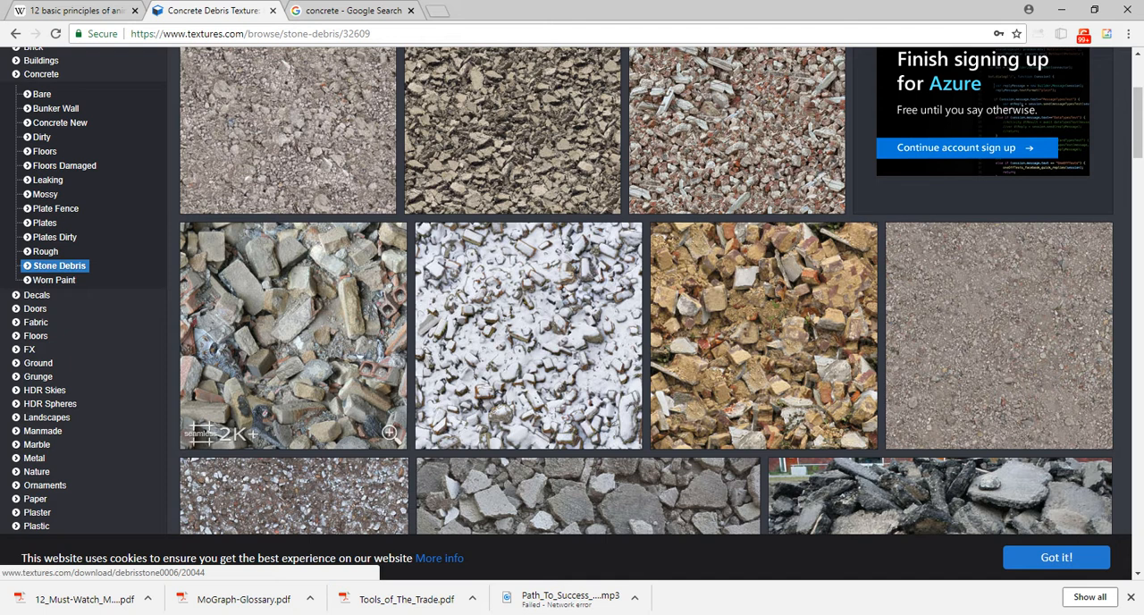
pyautogui.scroll(-3, 295, 357)
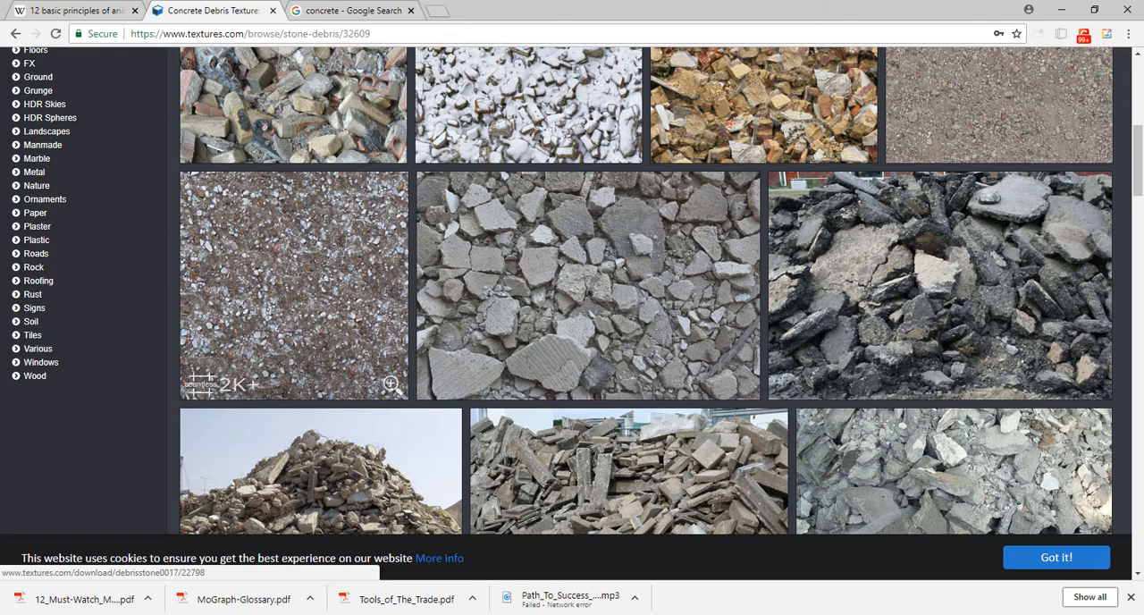
pyautogui.scroll(-3, 295, 295)
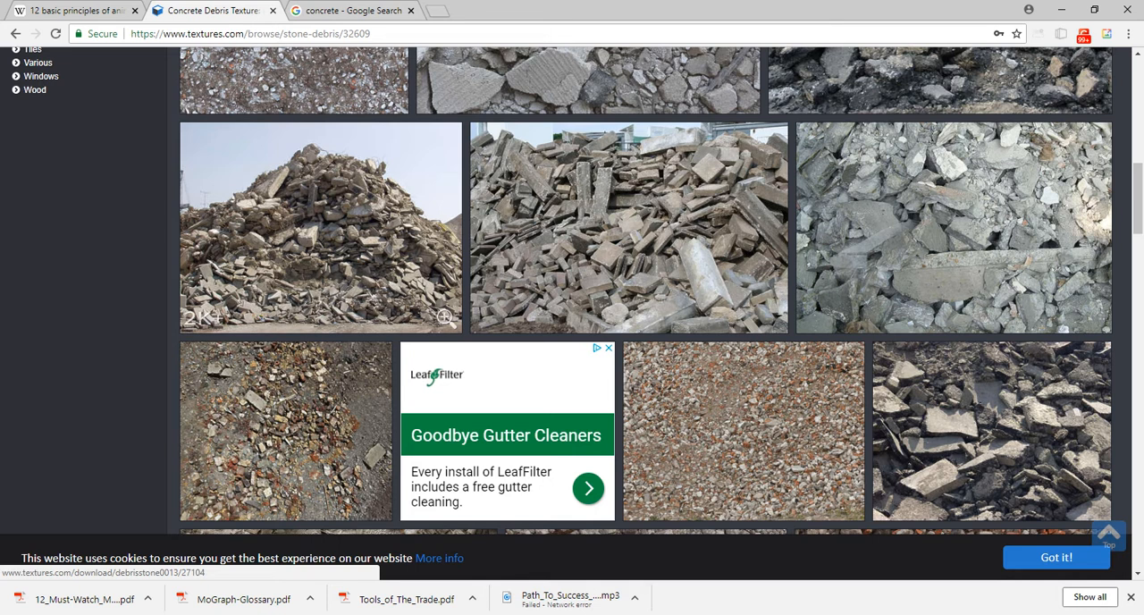
# Compare the Google Images results for concrete with the Stone Debris textures, and close the Google Images tab.
pyautogui.click(358, 10)
pyautogui.scroll(5, 366, 403)
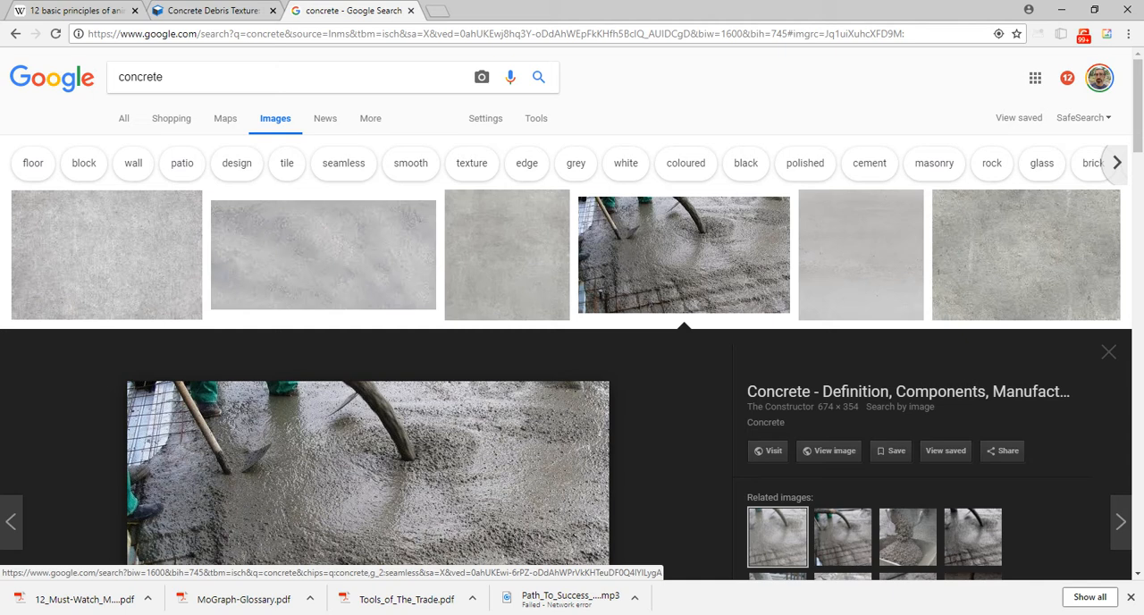
pyautogui.click(215, 9)
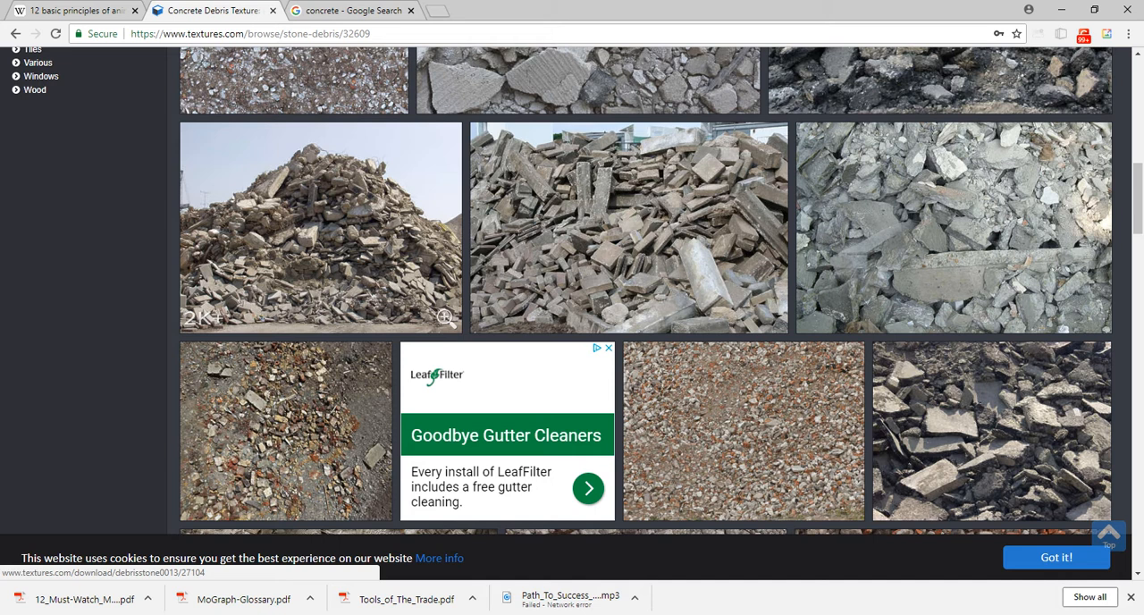
pyautogui.hotkey('ctrl', 'Tab')
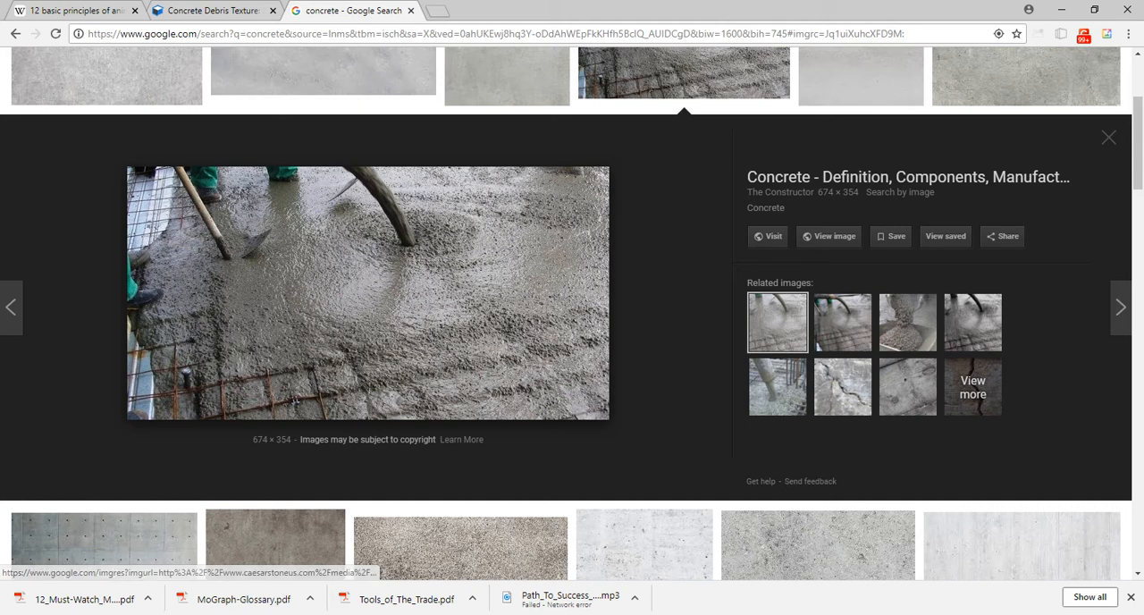
pyautogui.click(411, 9)
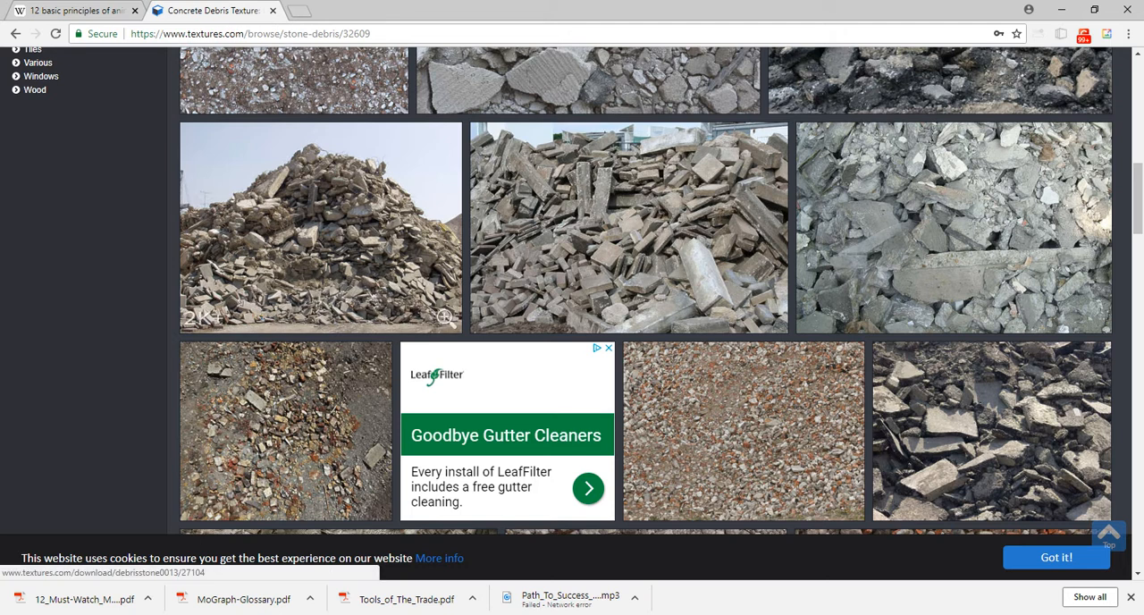
# Open the Premium Access page of textures.com and review the credit pack and subscription options.
pyautogui.scroll(9, 434, 273)
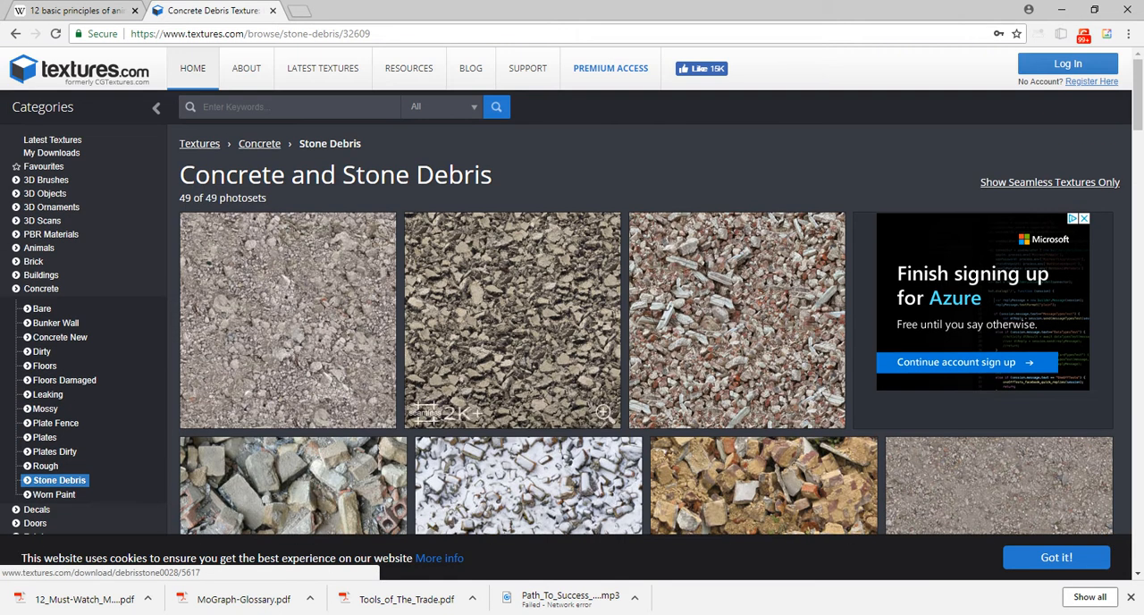
pyautogui.click(612, 68)
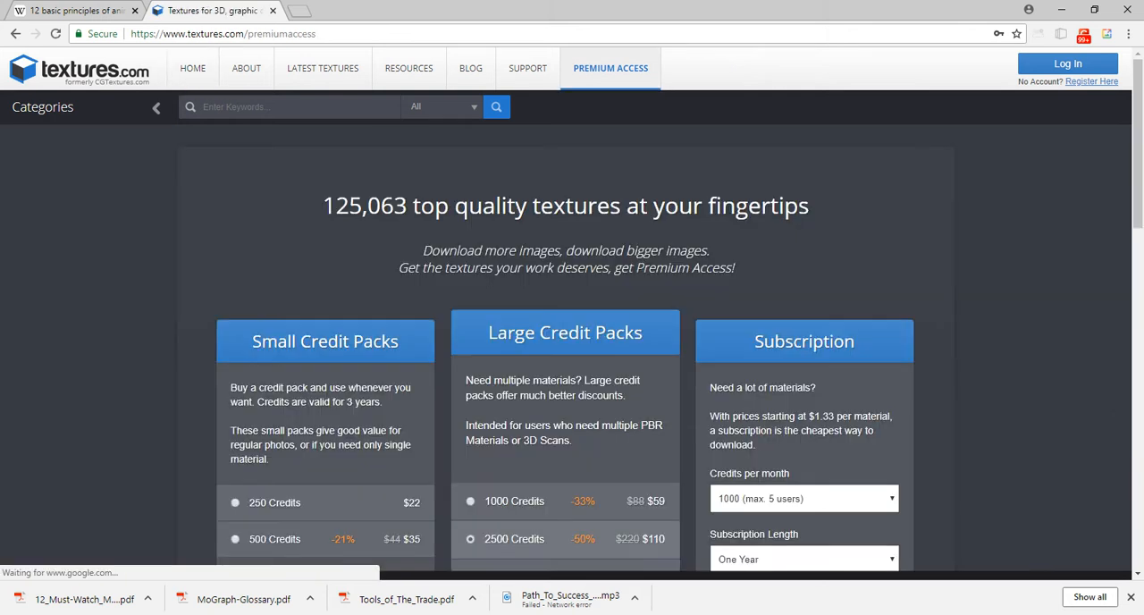
pyautogui.scroll(-2, 572, 313)
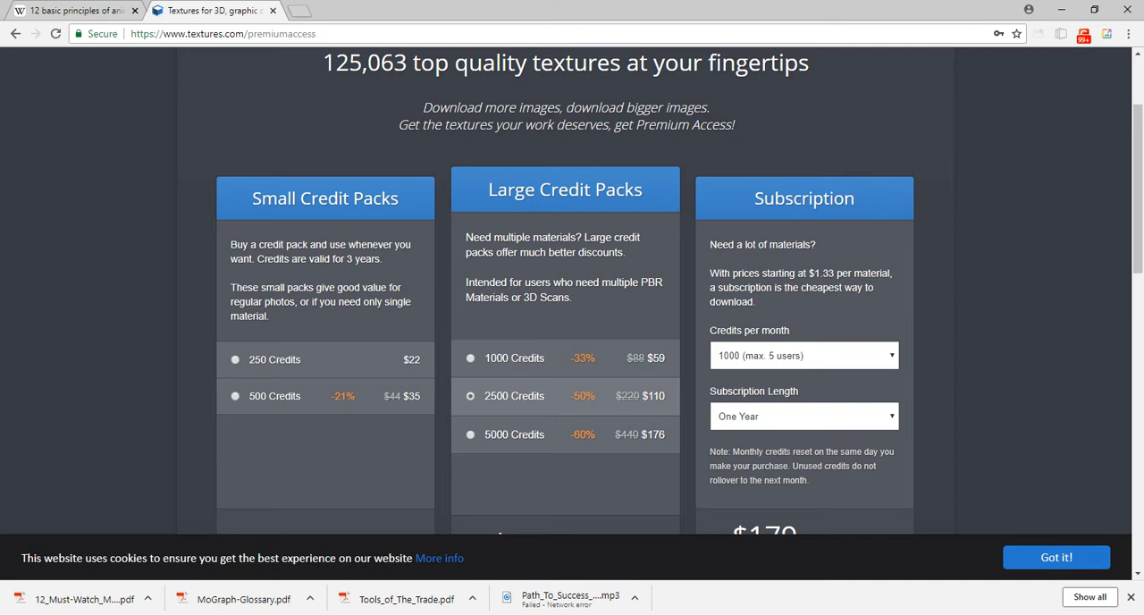
pyautogui.scroll(2, 573, 313)
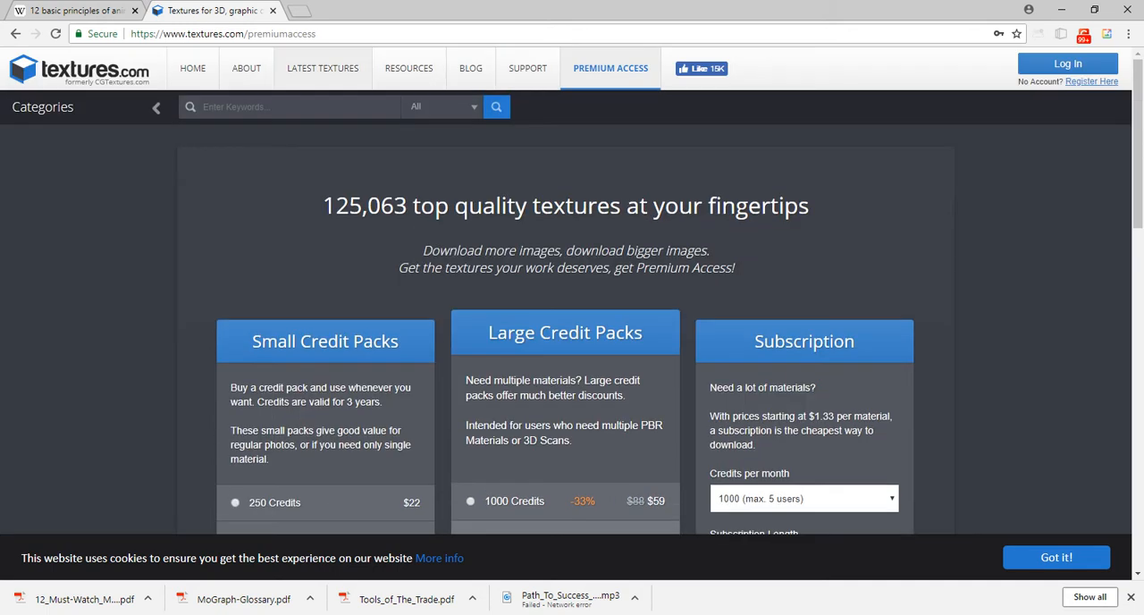
# Search textures.com for "wood" and look through the resulting textures.
pyautogui.click(289, 107)
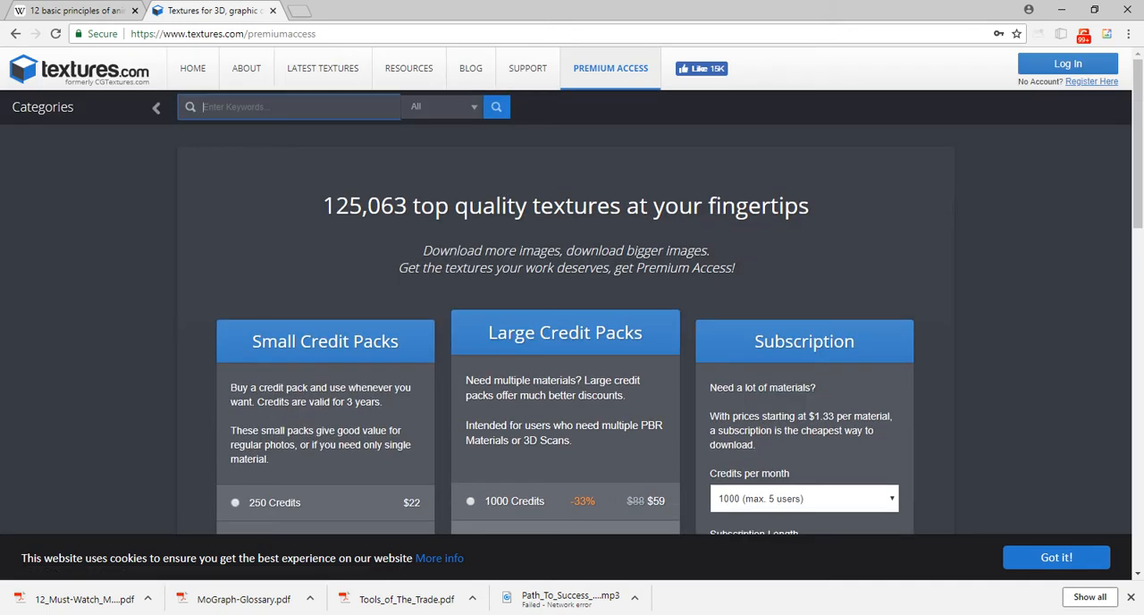
pyautogui.write('wood')
pyautogui.press('Return')
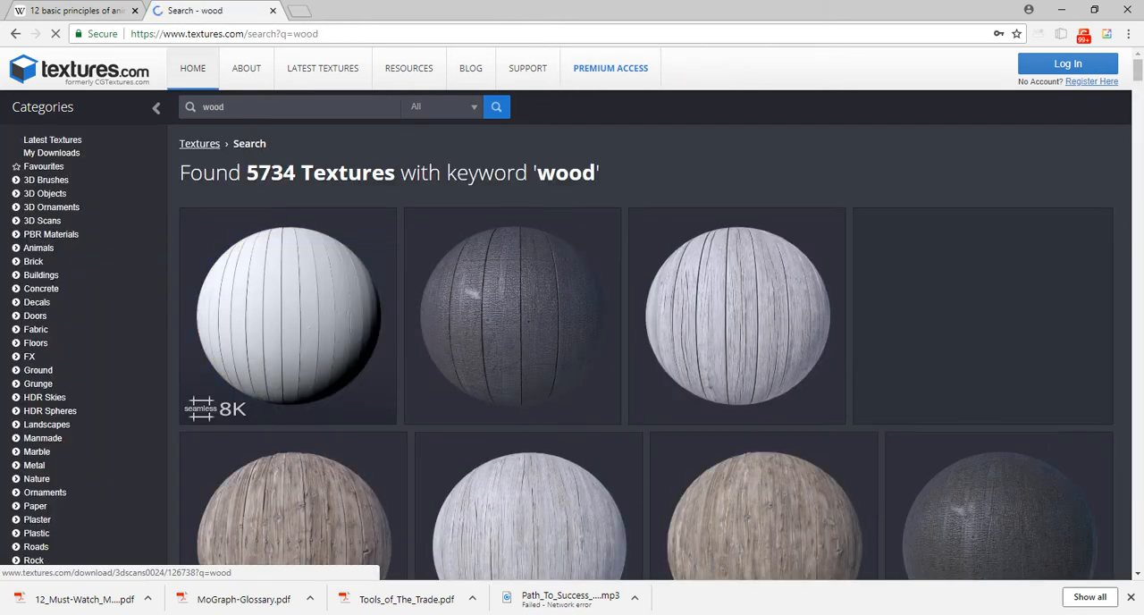
pyautogui.scroll(-4, 295, 268)
pyautogui.scroll(-4, 527, 268)
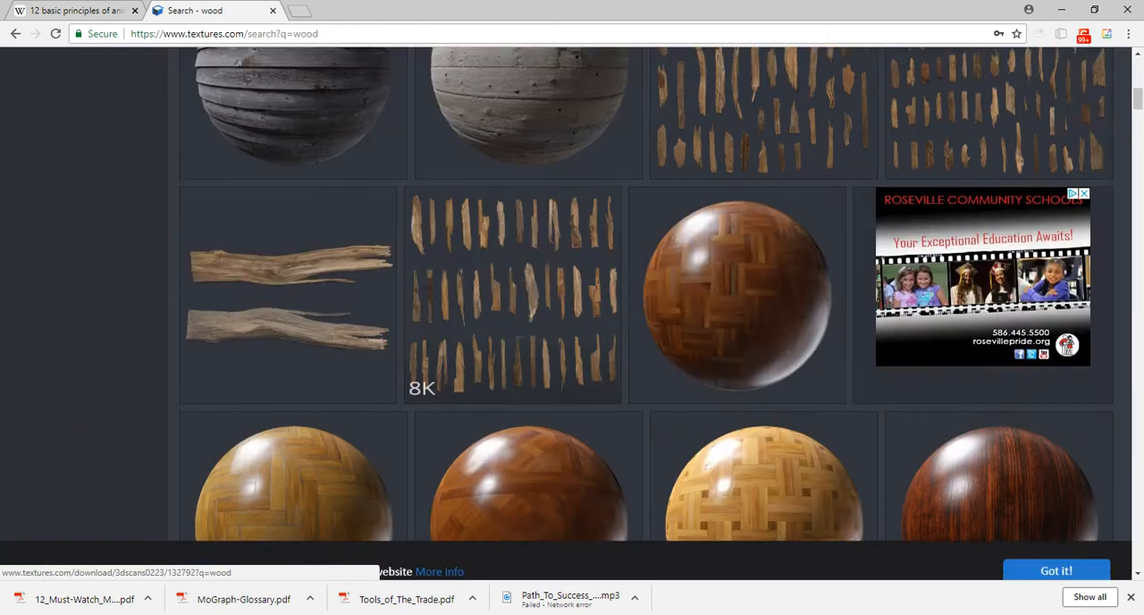
# Open the Versailles Parquet Hardwood Floor material and examine its flat maps, download sizes and sphere preview.
pyautogui.scroll(-3, 528, 268)
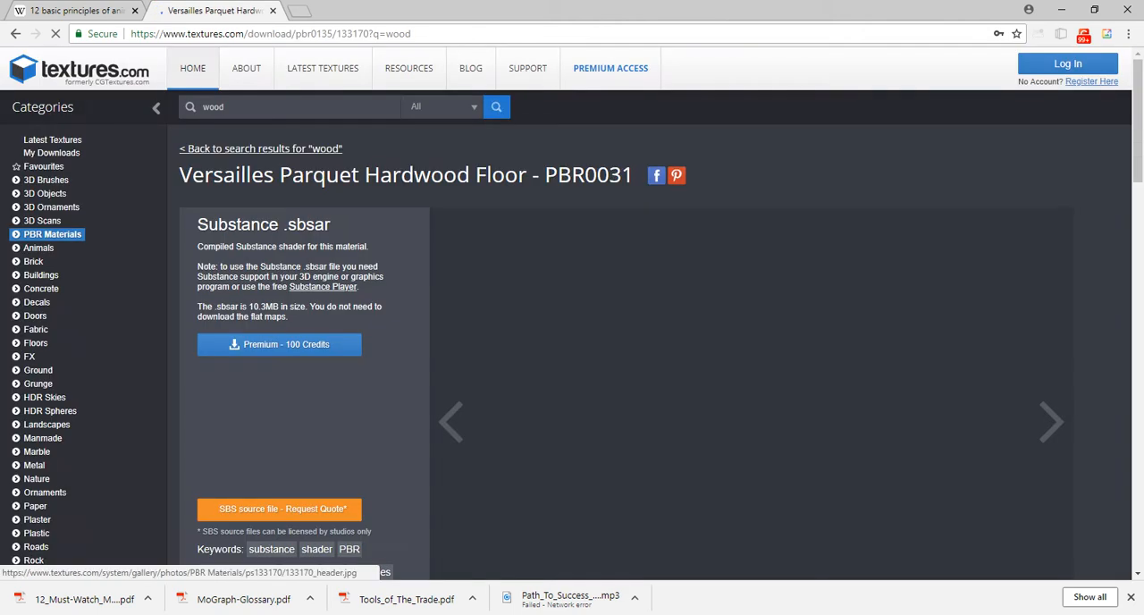
pyautogui.scroll(-2, 527, 268)
pyautogui.scroll(-5, 528, 268)
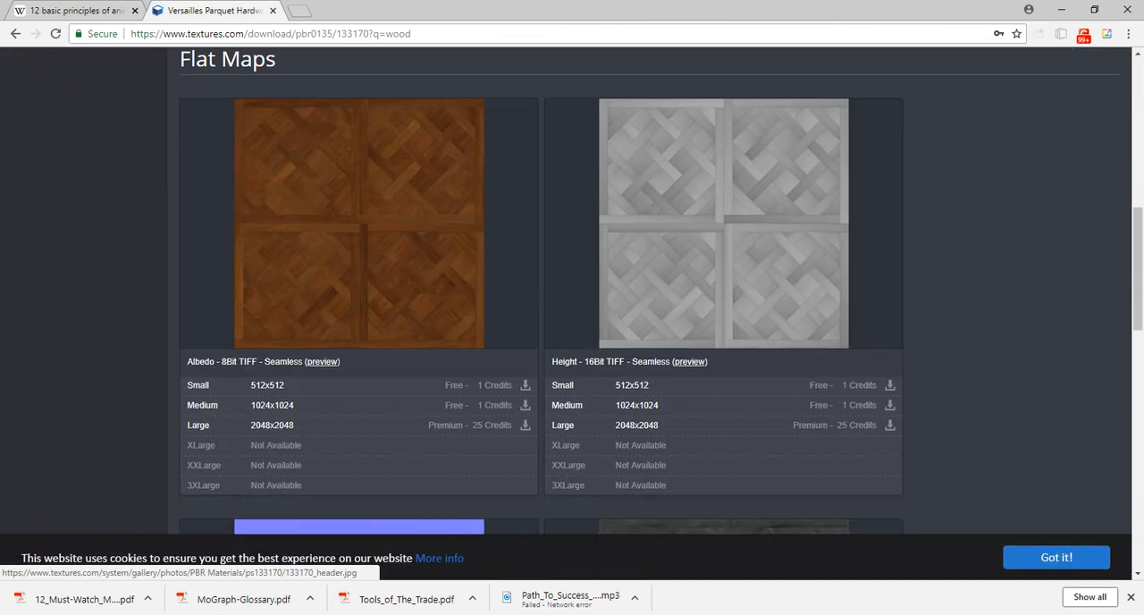
pyautogui.scroll(-1, 528, 268)
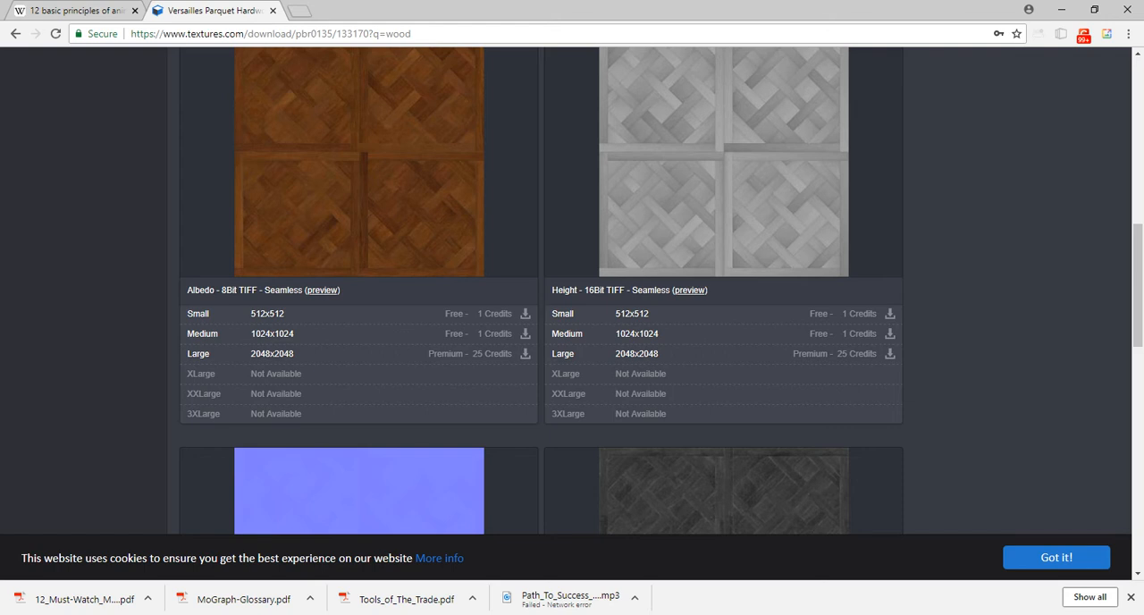
pyautogui.scroll(10, 572, 290)
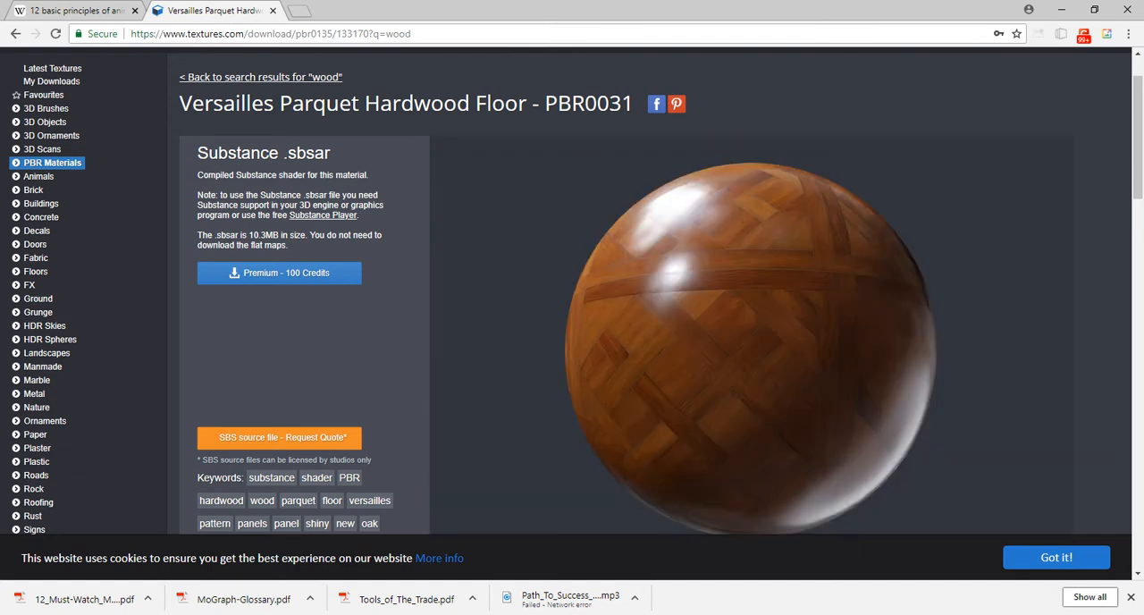
# Search Google Images for "photogrammetry" and preview the first result, the graffiti-covered structure on sand.
pyautogui.hotkey('ctrl', 'l')
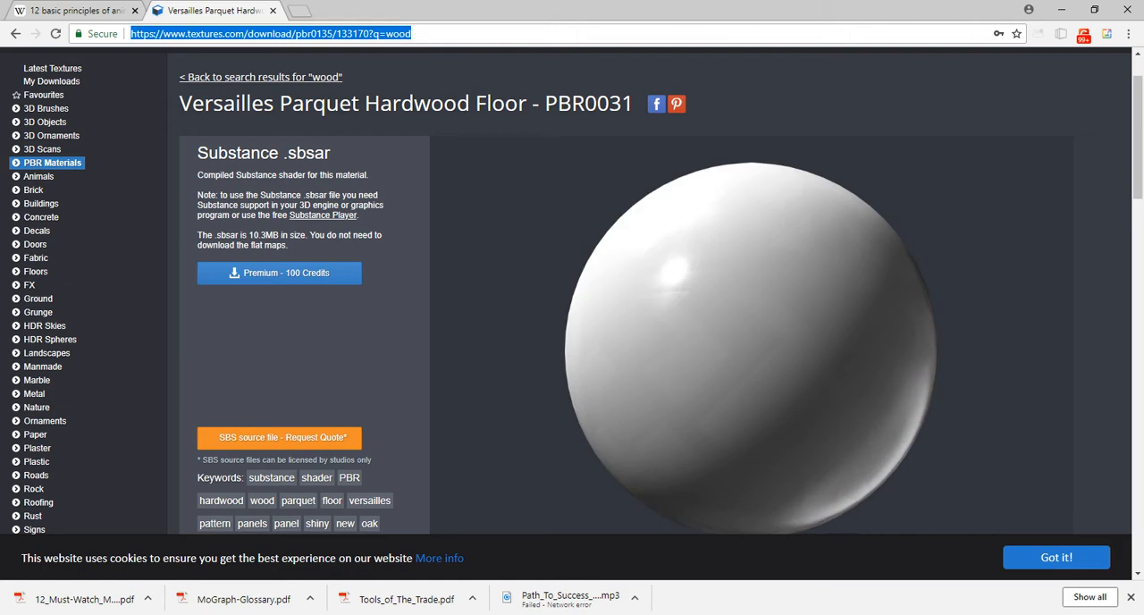
pyautogui.write('photogrammetry')
pyautogui.press('Return')
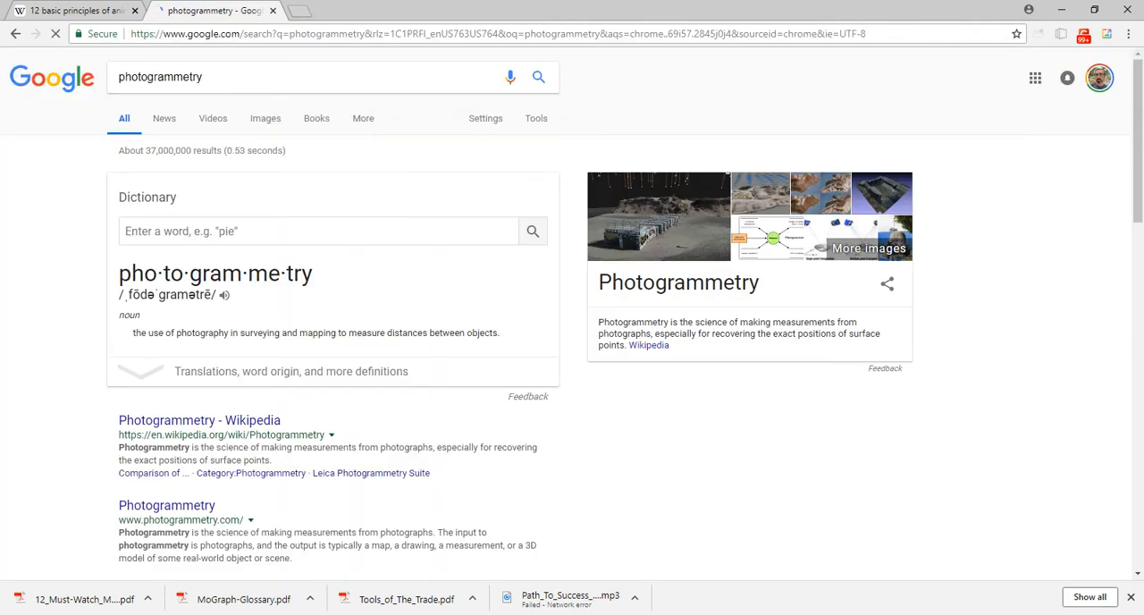
pyautogui.click(266, 118)
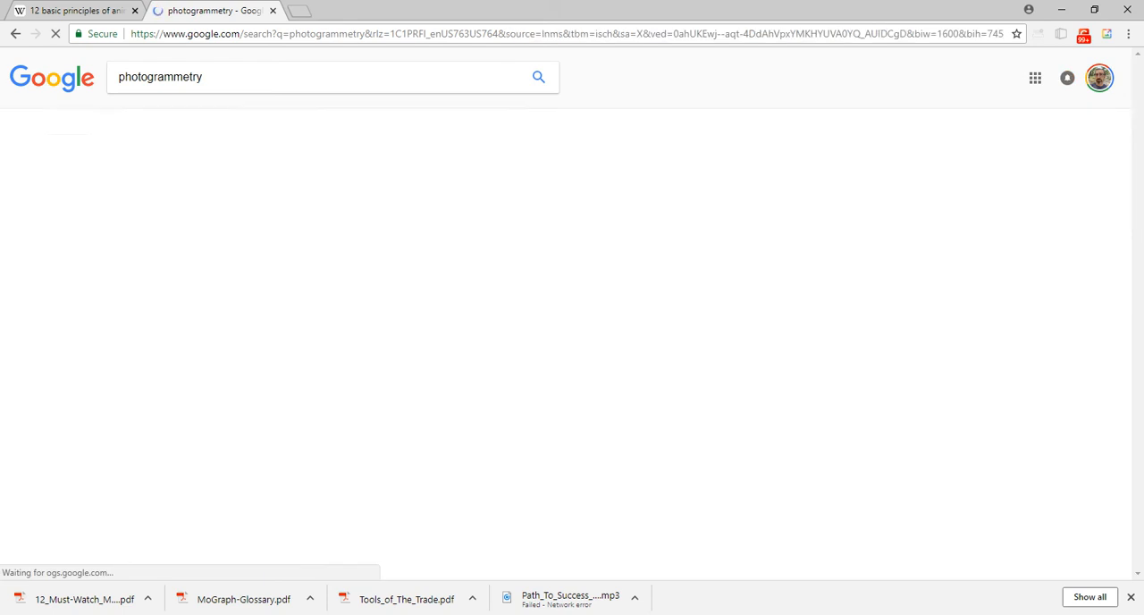
pyautogui.click(113, 256)
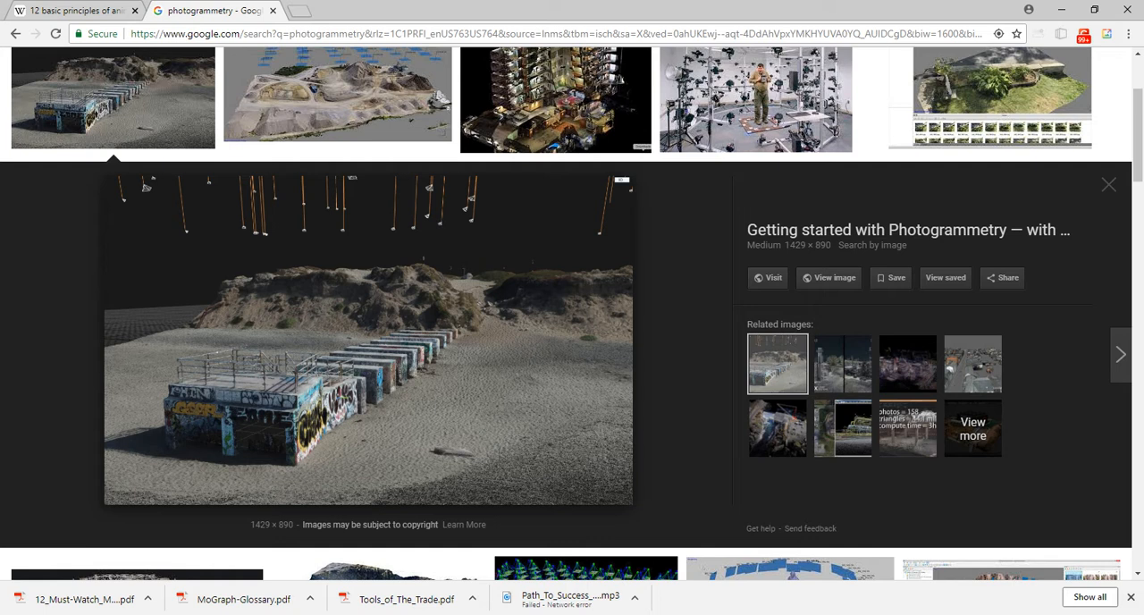
# Step through the photogrammetry image previews from the first result to the aerial photogrammetry diagram.
pyautogui.press('Right')
pyautogui.press('Right')
pyautogui.press('Right')
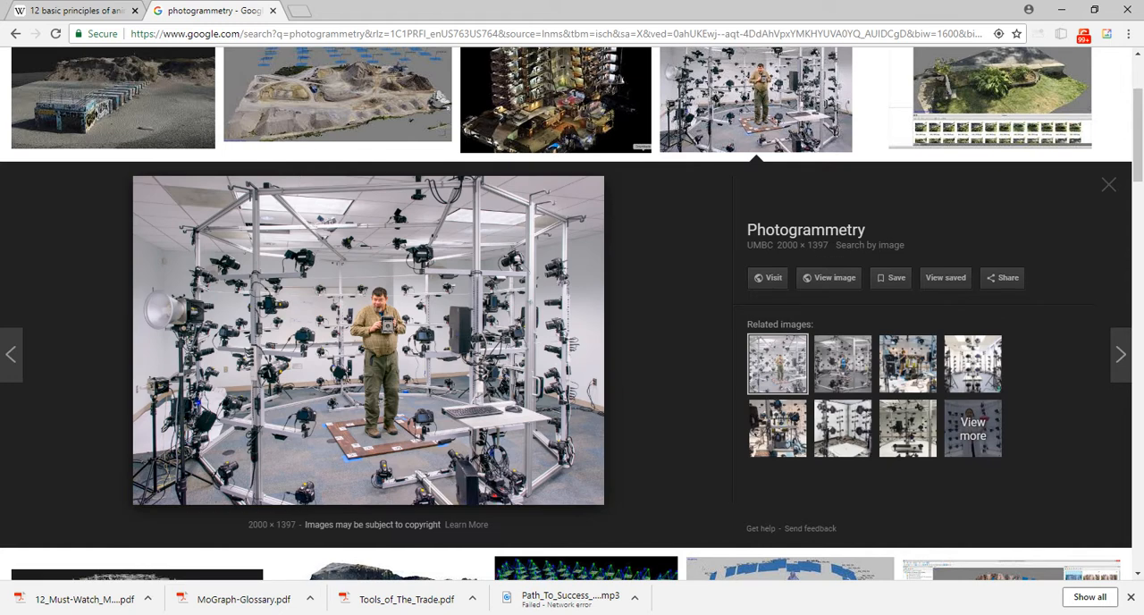
pyautogui.press('Right')
pyautogui.press('Right')
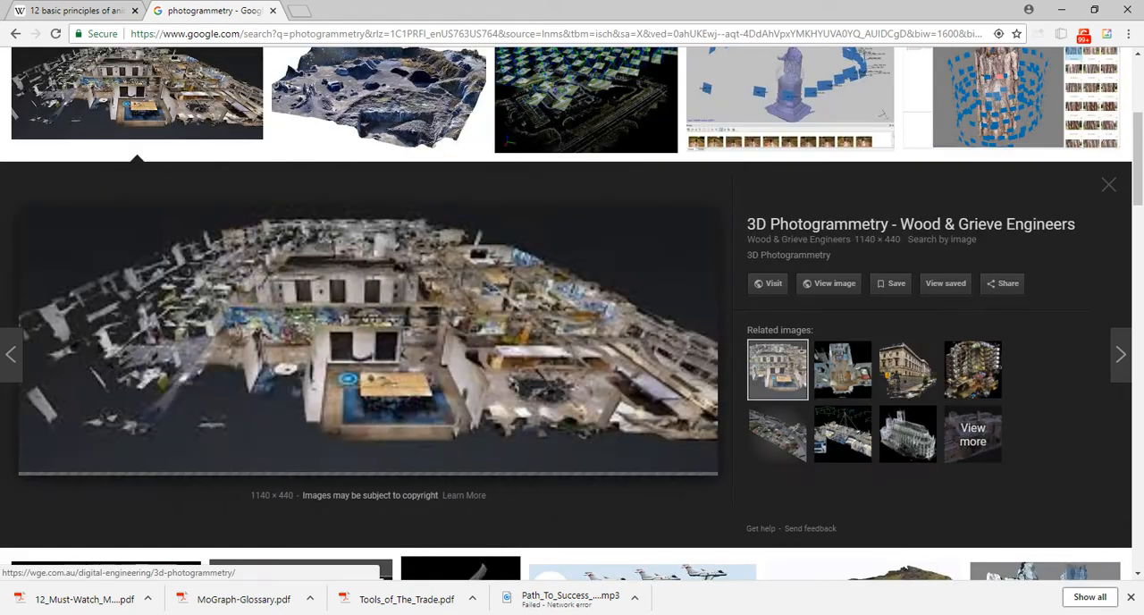
pyautogui.press('Right')
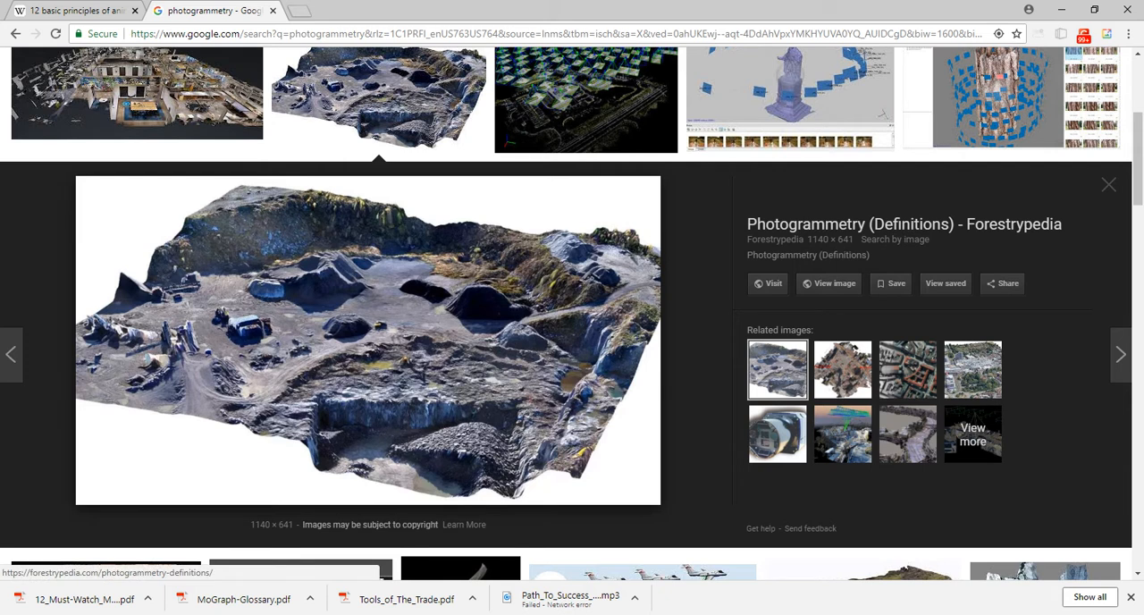
pyautogui.press('Right')
pyautogui.press('Right')
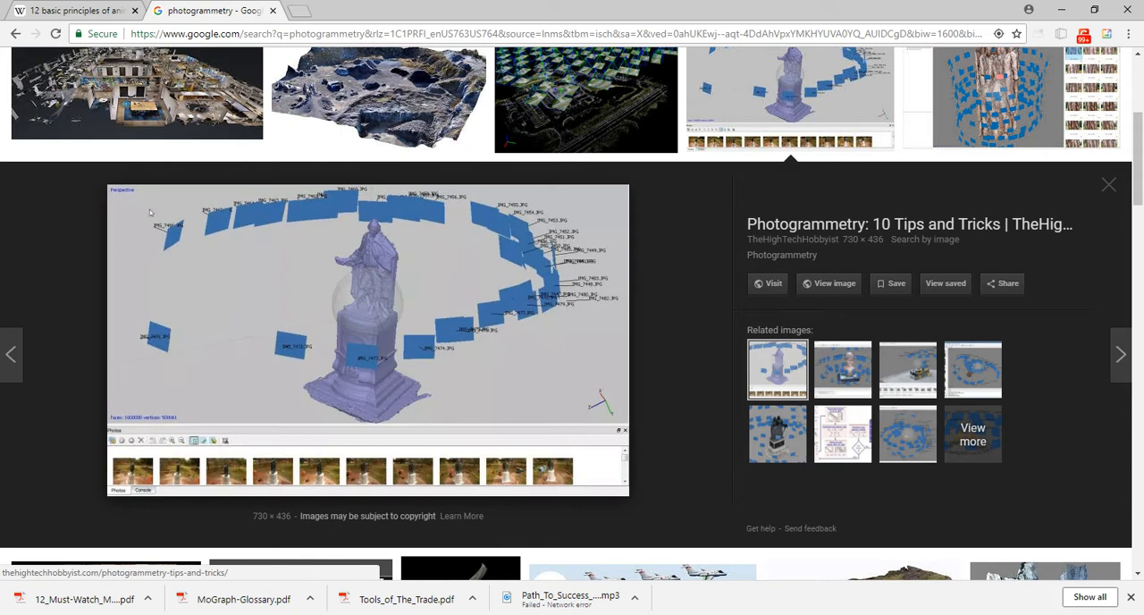
pyautogui.press('Right')
pyautogui.press('Right')
pyautogui.press('Right')
pyautogui.press('Right')
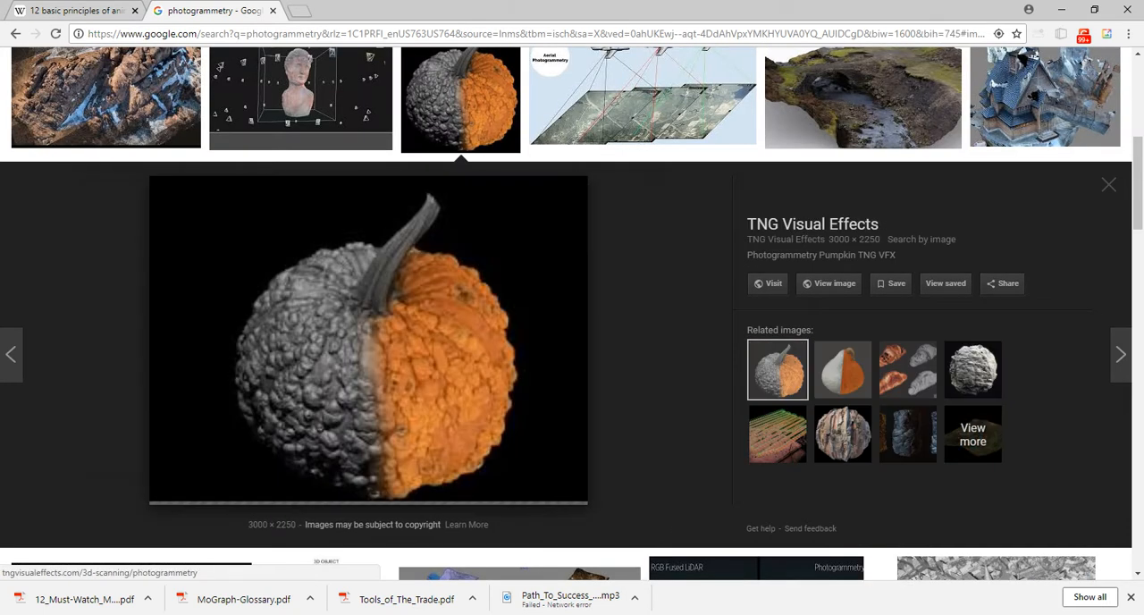
pyautogui.press('Right')
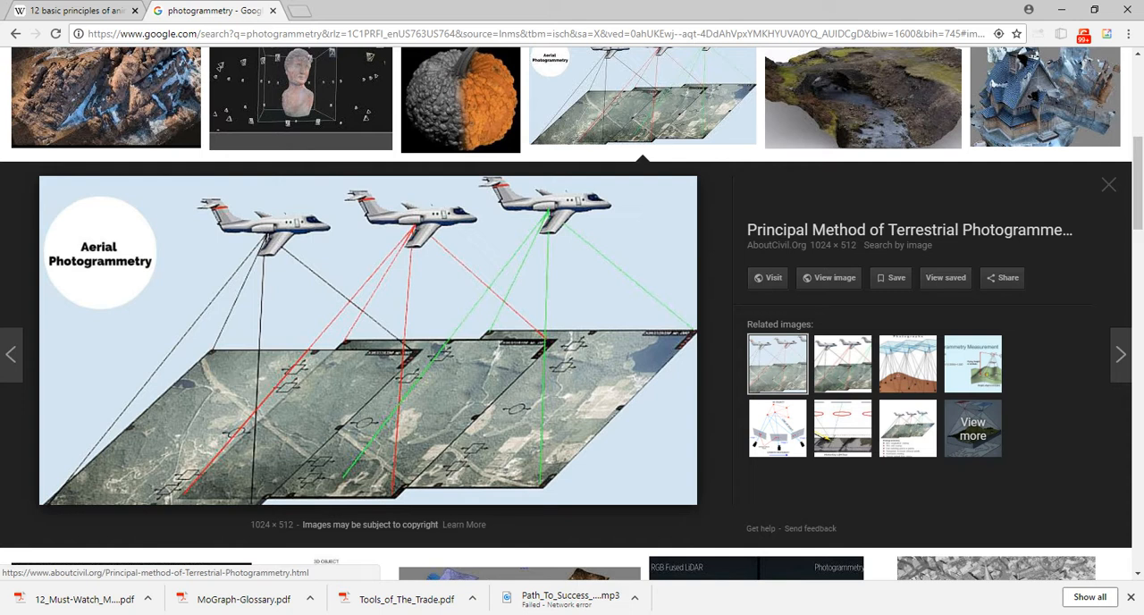
# Close the photogrammetry tab, switch to File Explorer, and go up from the Miniroom project folder to its parent class folder.
pyautogui.hotkey('ctrl', 'shift', 'Tab')
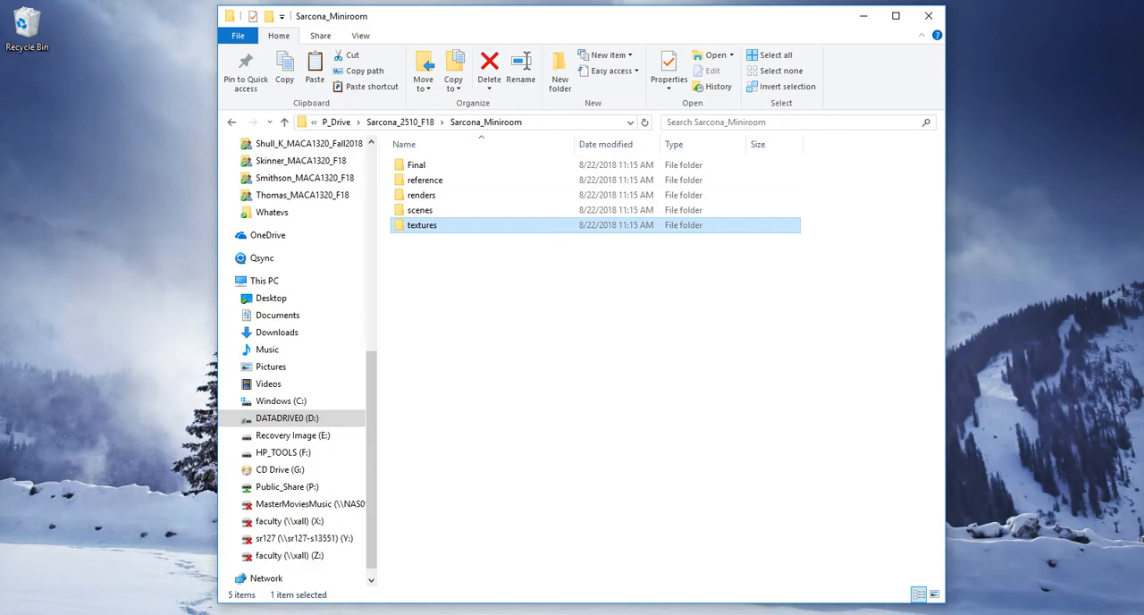
pyautogui.click(554, 340)
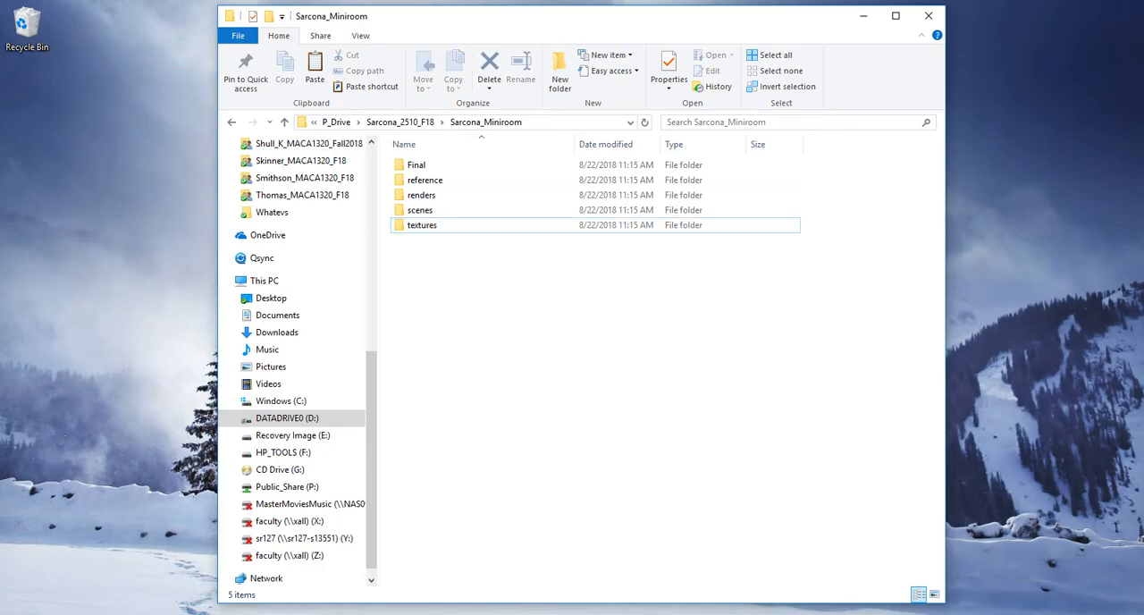
pyautogui.hotkey('alt', 'Up')
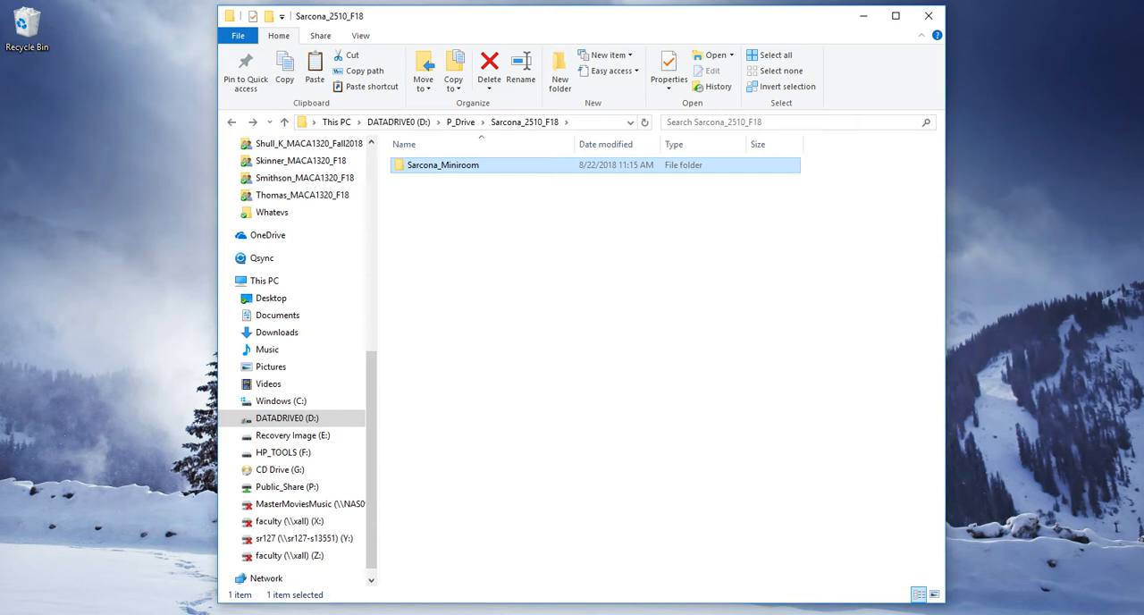
# Duplicate the Miniroom project folder, change the copy's name ending to Template, and close File Explorer.
pyautogui.hotkey('ctrl', 'v')
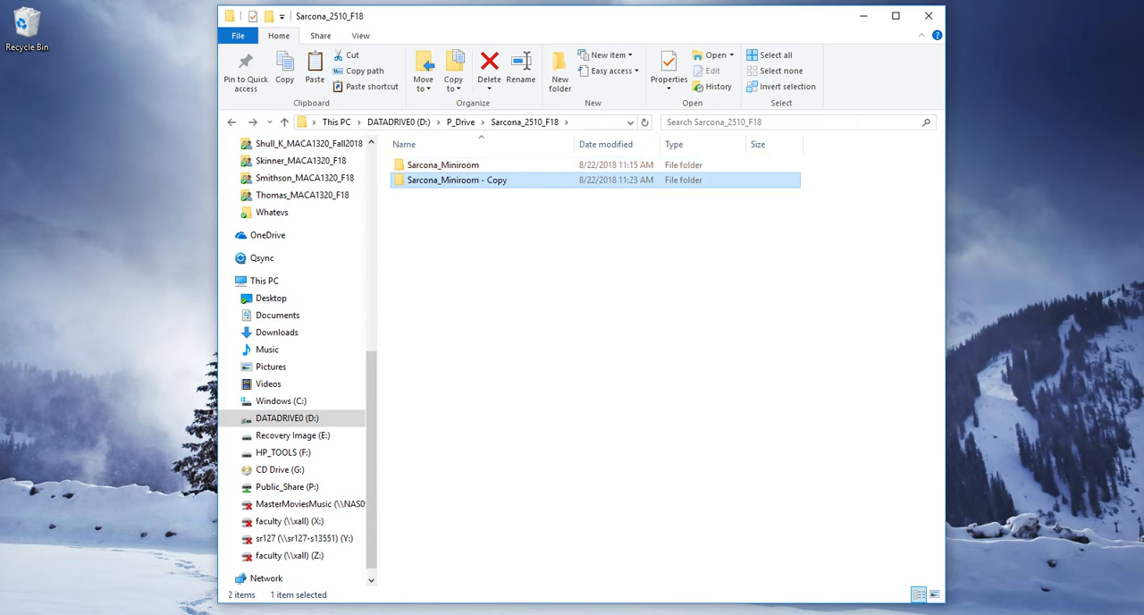
pyautogui.press('F2')
pyautogui.hotkey('ctrl', 'shift', 'Right')
pyautogui.write('Template')
pyautogui.press('Return')
pyautogui.click(929, 15)
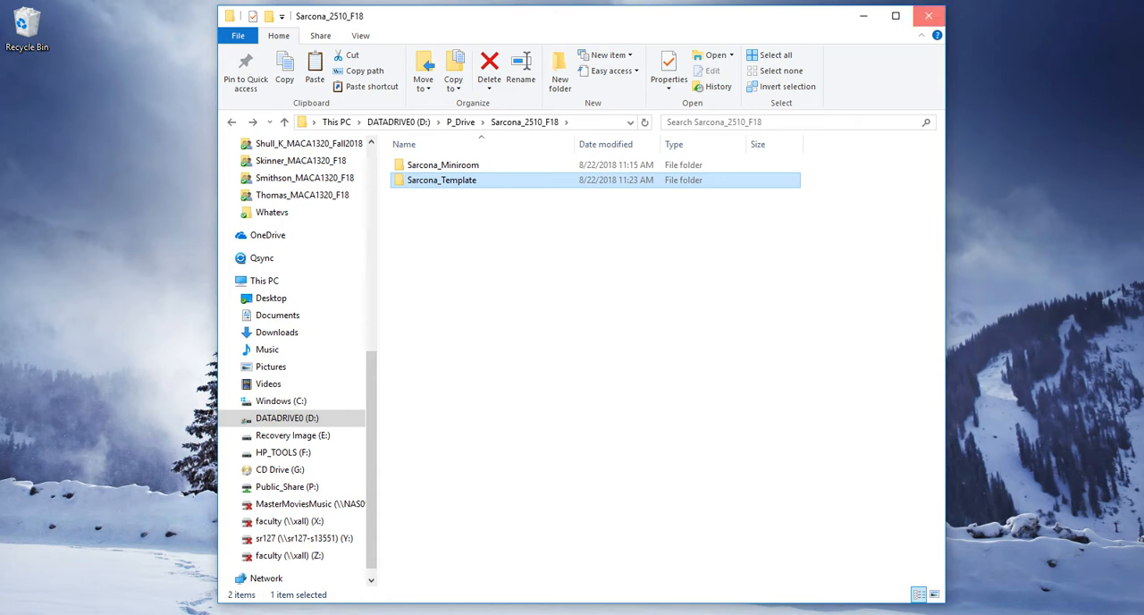
# Launch Cinema 4D and dismiss the MAXON Online Updater without installing anything.
pyautogui.press('super')
pyautogui.write('cinem')
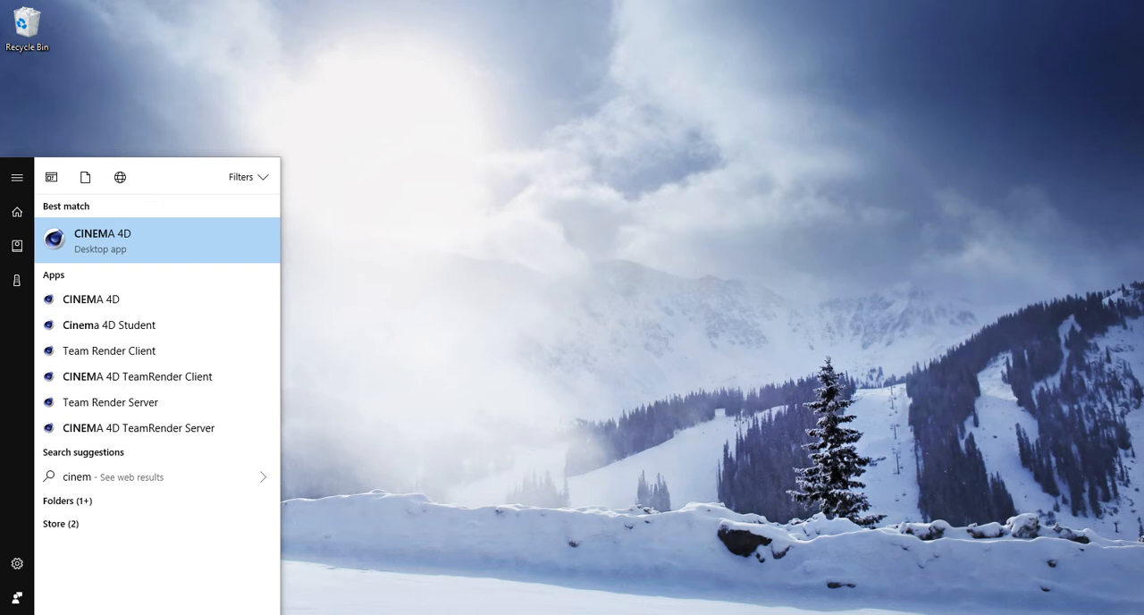
pyautogui.press('Return')
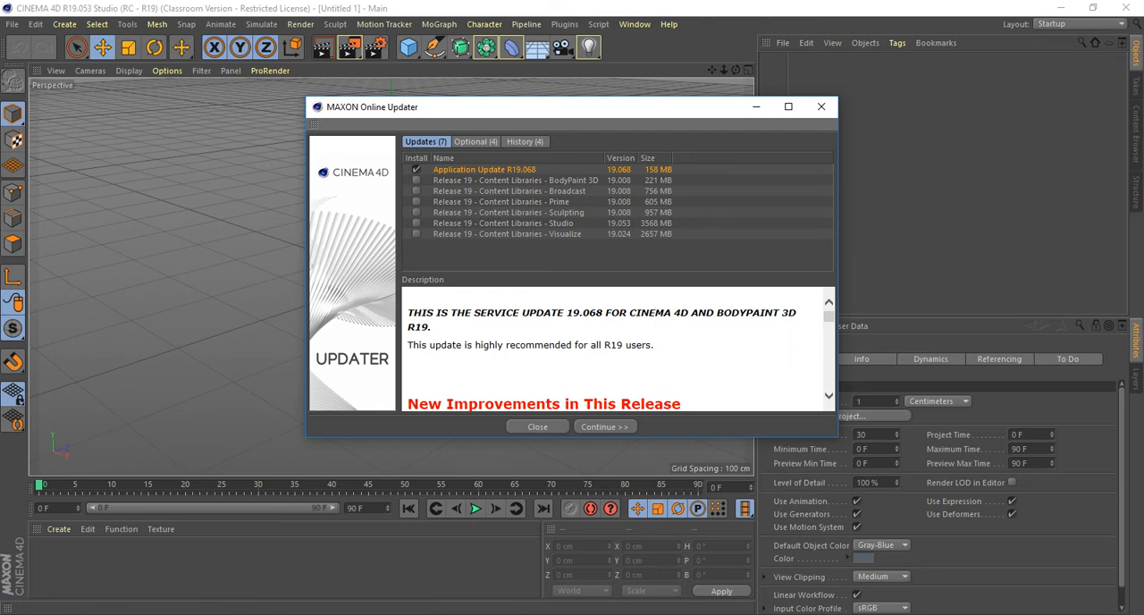
pyautogui.click(822, 107)
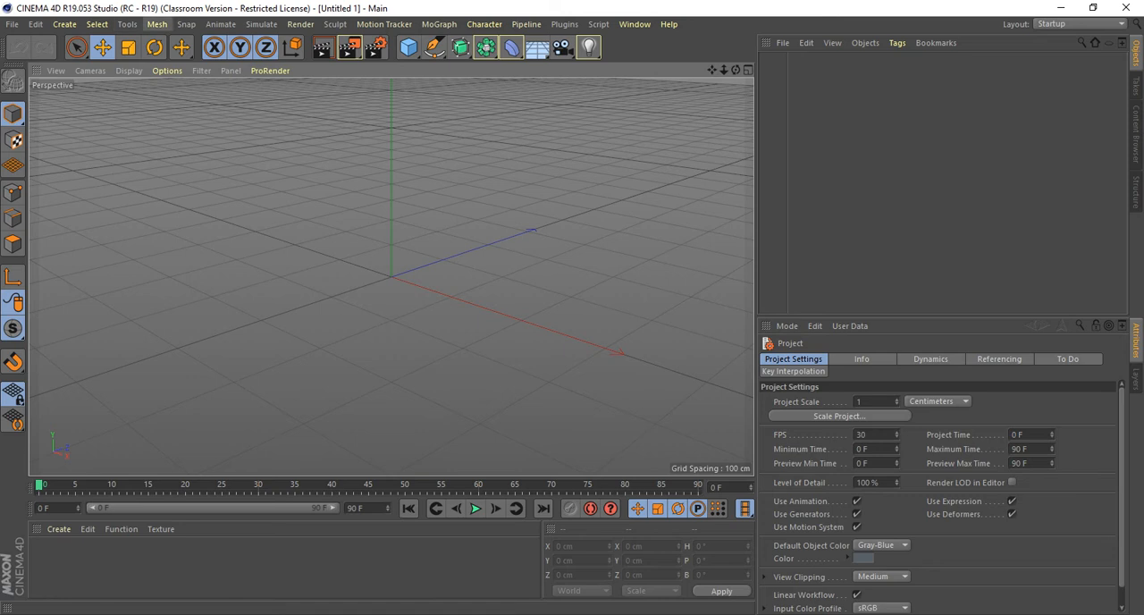
# Add a Cube primitive to the empty scene.
pyautogui.click(65, 24)
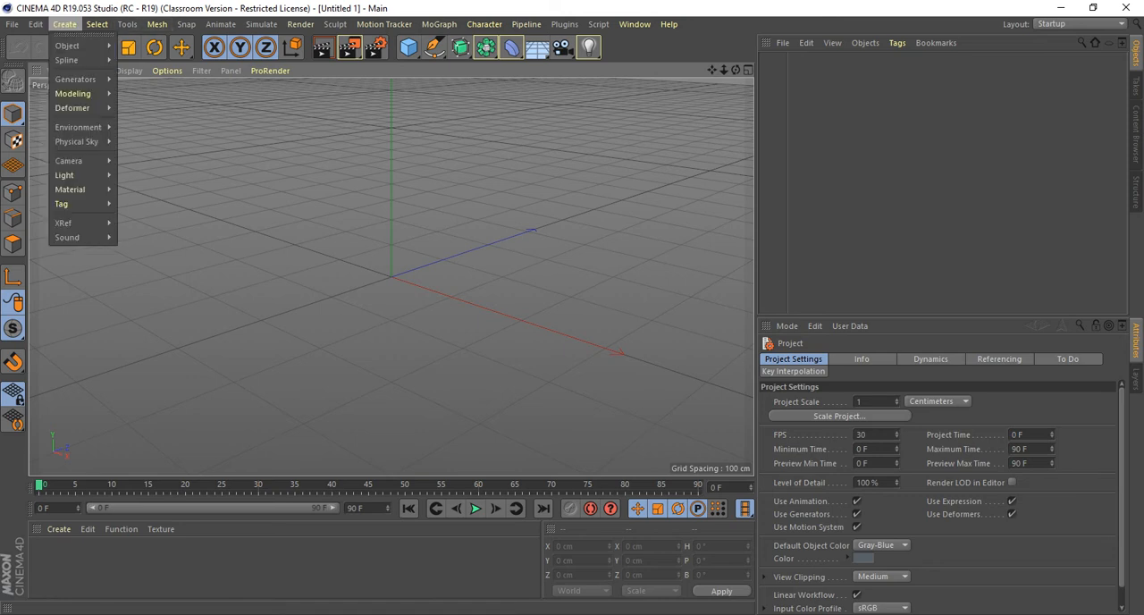
pyautogui.moveTo(67, 45)
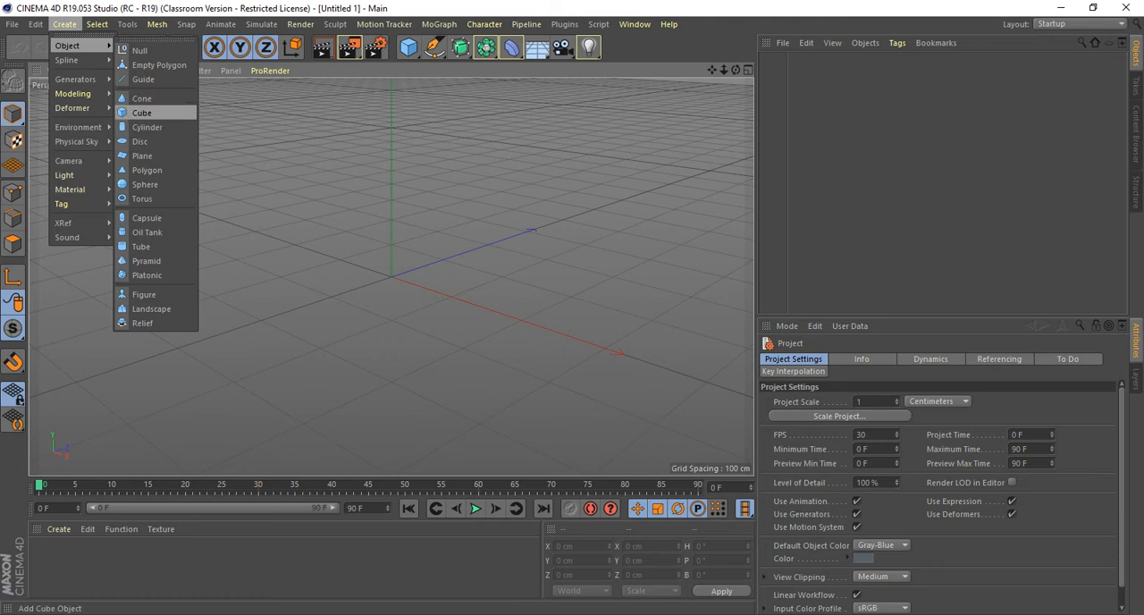
pyautogui.click(141, 113)
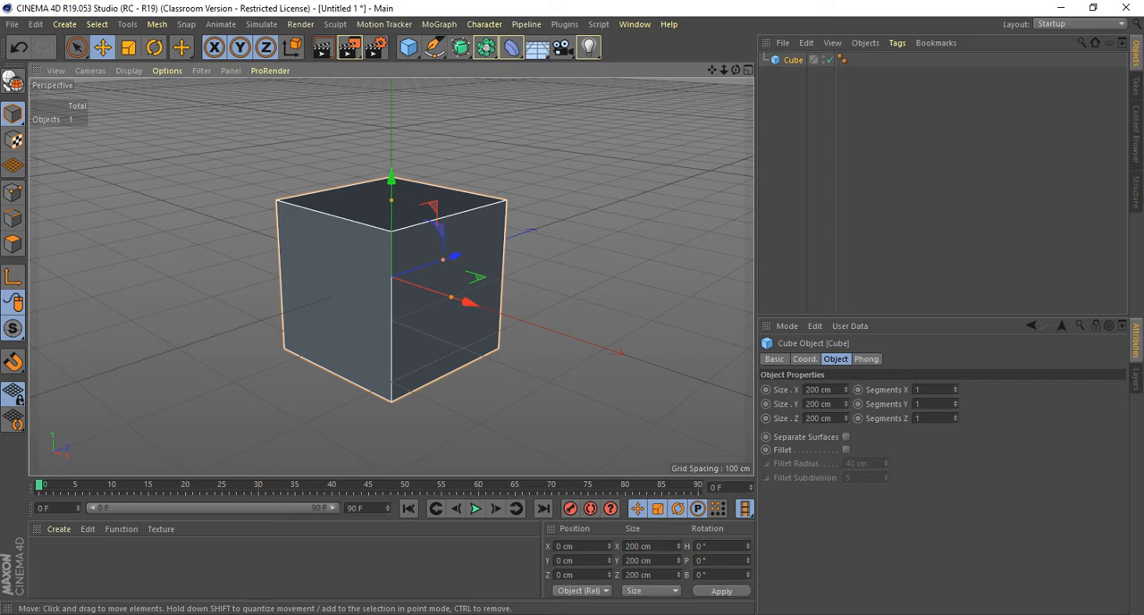
pyautogui.hotkey('alt', 'Tab')
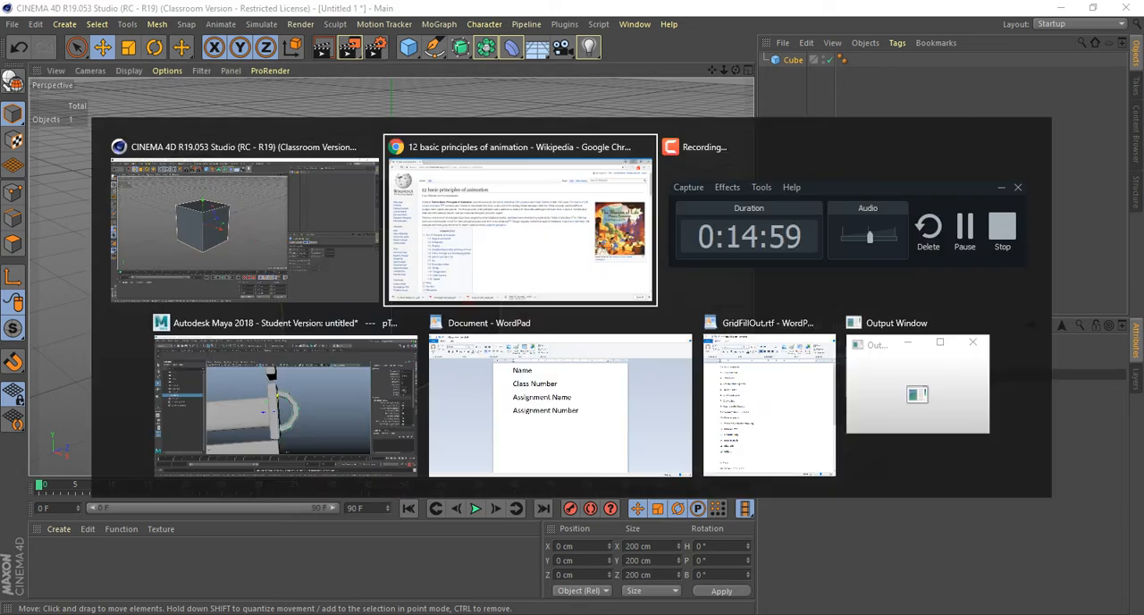
pyautogui.hotkey('alt', 'shift', 'Tab')
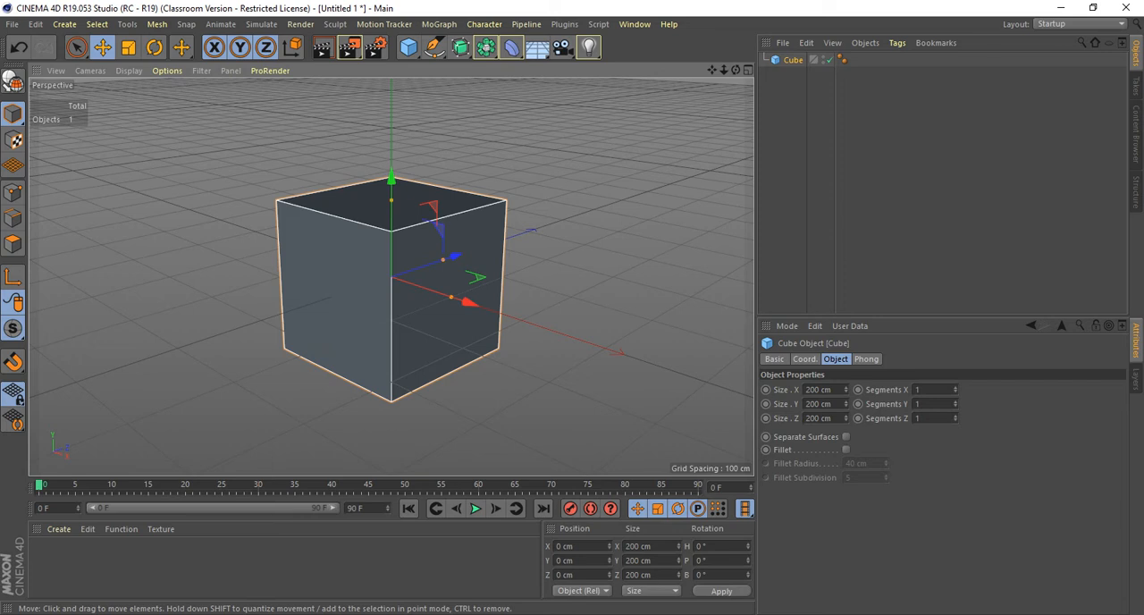
# Examine the cube from several angles by orbiting, panning and zooming the perspective view.
pyautogui.keyDown('alt'); pyautogui.moveTo(391, 277); pyautogui.dragTo(535, 298); pyautogui.keyUp('alt')
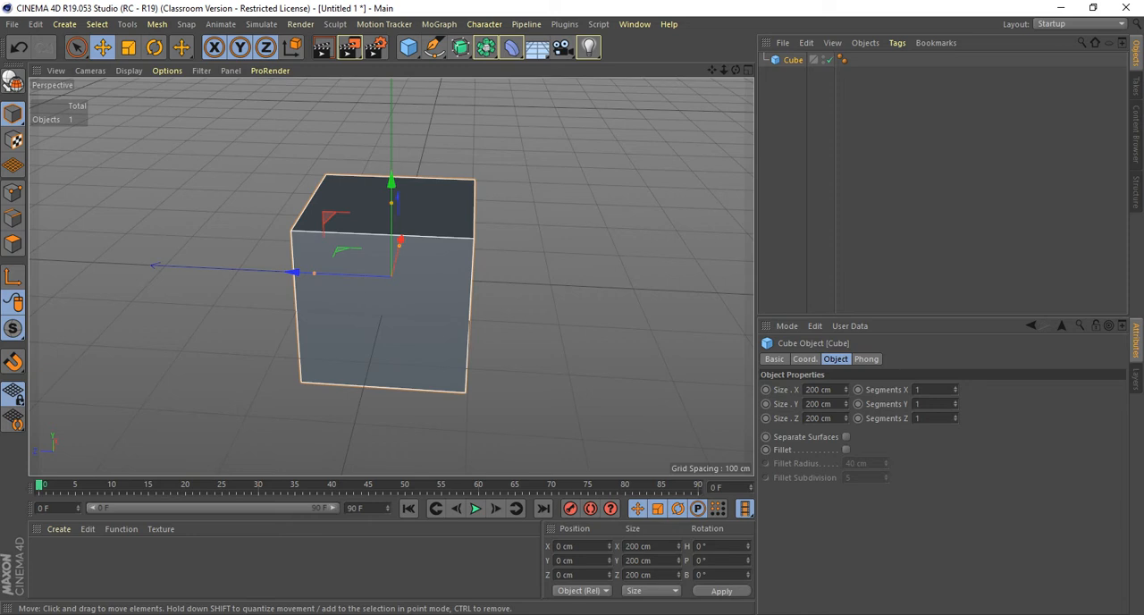
pyautogui.keyDown('alt'); pyautogui.moveTo(391, 276); pyautogui.dragTo(231, 358); pyautogui.keyUp('alt')
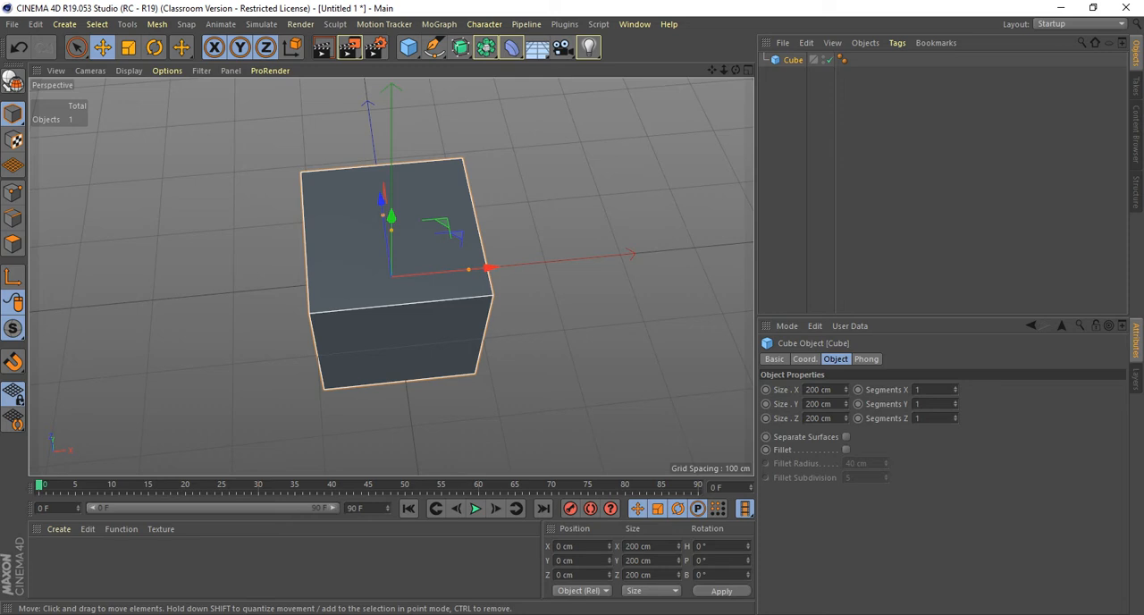
pyautogui.moveTo(363, 357)
pyautogui.keyDown('alt'); pyautogui.mouseDown(button='right')
pyautogui.moveTo(224, 356)
pyautogui.moveTo(465, 357)
pyautogui.moveTo(356, 357)
pyautogui.mouseUp(button='right'); pyautogui.keyUp('alt')
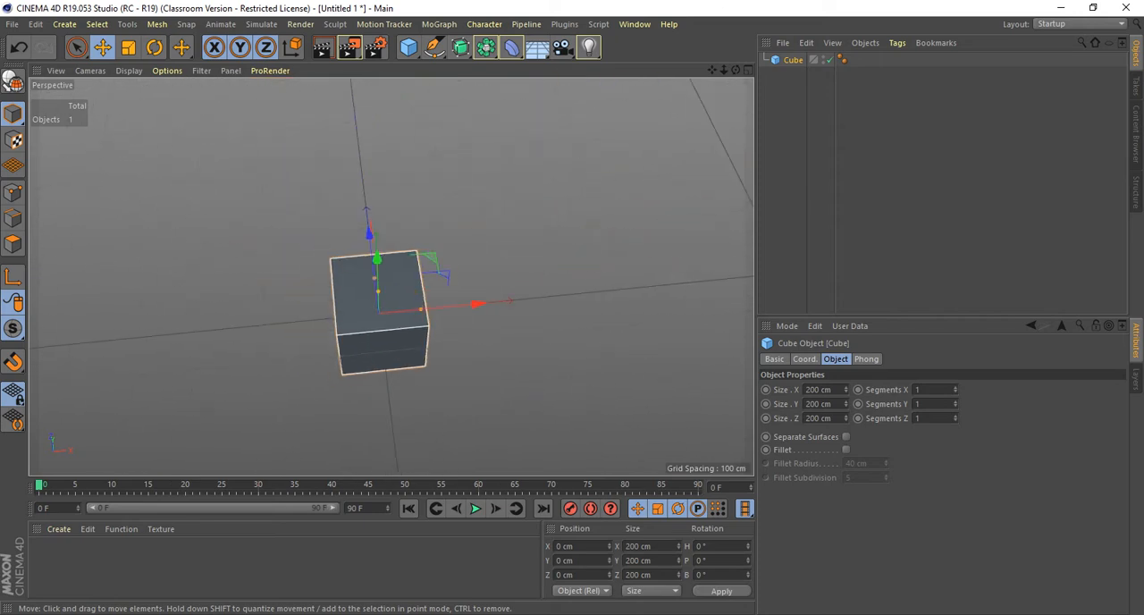
pyautogui.keyDown('alt'); pyautogui.moveTo(391, 276); pyautogui.dragTo(509, 71, button='middle'); pyautogui.keyUp('alt')
pyautogui.keyDown('alt'); pyautogui.moveTo(392, 277); pyautogui.dragTo(402, 273); pyautogui.keyUp('alt')
pyautogui.keyDown('alt'); pyautogui.moveTo(392, 278); pyautogui.dragTo(456, 277, button='right'); pyautogui.keyUp('alt')
pyautogui.keyDown('alt'); pyautogui.moveTo(392, 277); pyautogui.dragTo(474, 224); pyautogui.keyUp('alt')
pyautogui.keyDown('alt'); pyautogui.moveTo(441, 280); pyautogui.dragTo(301, 286, button='middle'); pyautogui.keyUp('alt')
pyautogui.keyDown('alt'); pyautogui.moveTo(301, 286); pyautogui.dragTo(391, 242); pyautogui.keyUp('alt')
pyautogui.keyDown('alt'); pyautogui.moveTo(392, 277); pyautogui.dragTo(573, 250, button='middle'); pyautogui.keyUp('alt')
pyautogui.keyDown('alt'); pyautogui.moveTo(573, 251); pyautogui.dragTo(533, 171, button='right'); pyautogui.keyUp('alt')
pyautogui.keyDown('alt'); pyautogui.moveTo(534, 171); pyautogui.dragTo(506, 220); pyautogui.keyUp('alt')
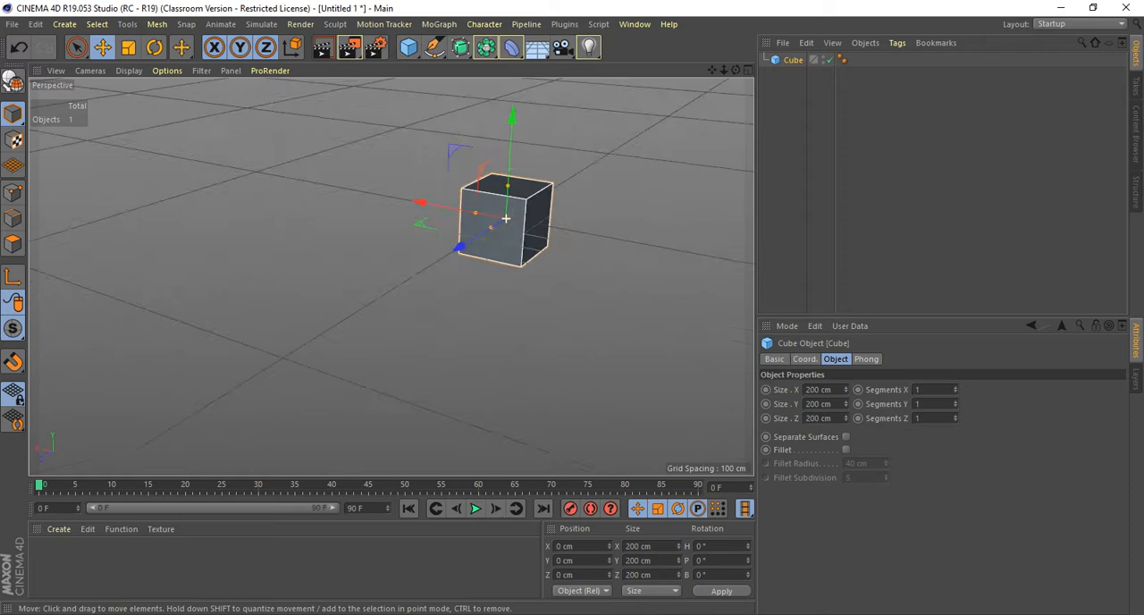
pyautogui.keyDown('alt'); pyautogui.moveTo(506, 220); pyautogui.dragTo(390, 277, button='middle'); pyautogui.keyUp('alt')
pyautogui.keyDown('alt'); pyautogui.moveTo(390, 276); pyautogui.dragTo(474, 251, button='right'); pyautogui.keyUp('alt')
pyautogui.keyDown('alt'); pyautogui.moveTo(362, 268); pyautogui.dragTo(438, 275); pyautogui.keyUp('alt')
pyautogui.keyDown('alt'); pyautogui.moveTo(438, 275); pyautogui.dragTo(360, 302, button='middle'); pyautogui.keyUp('alt')
pyautogui.keyDown('alt'); pyautogui.moveTo(359, 302); pyautogui.dragTo(447, 299, button='right'); pyautogui.keyUp('alt')
pyautogui.keyDown('alt'); pyautogui.moveTo(447, 299); pyautogui.dragTo(391, 277); pyautogui.keyUp('alt')
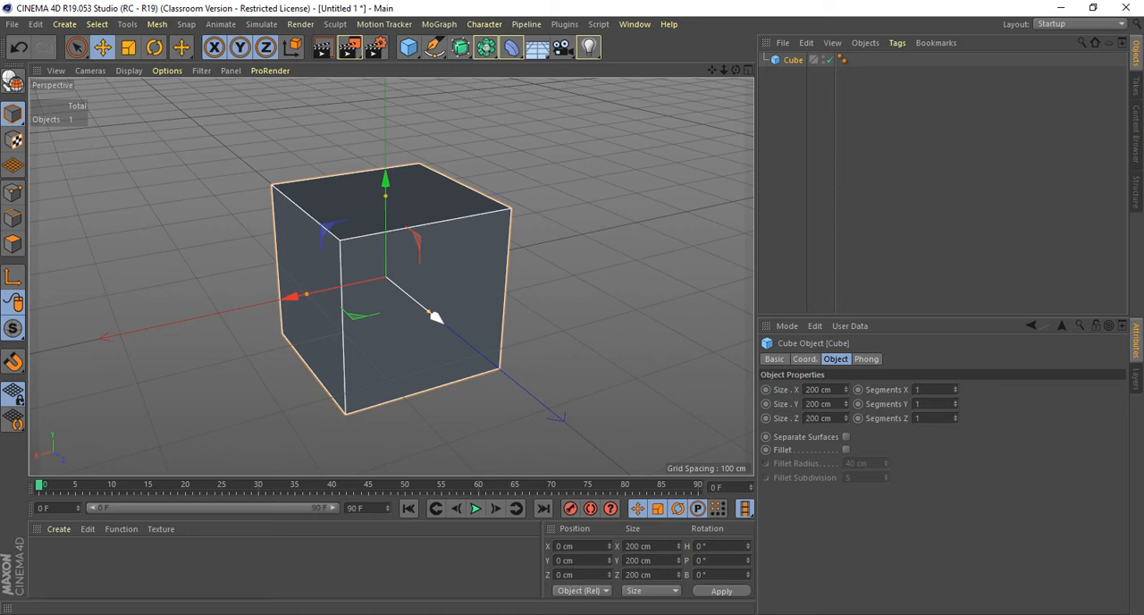
# Practise zooming in close and far out, and panning until the view is well away from the cube.
pyautogui.keyDown('alt'); pyautogui.moveTo(420, 308); pyautogui.dragTo(420, 350); pyautogui.keyUp('alt')
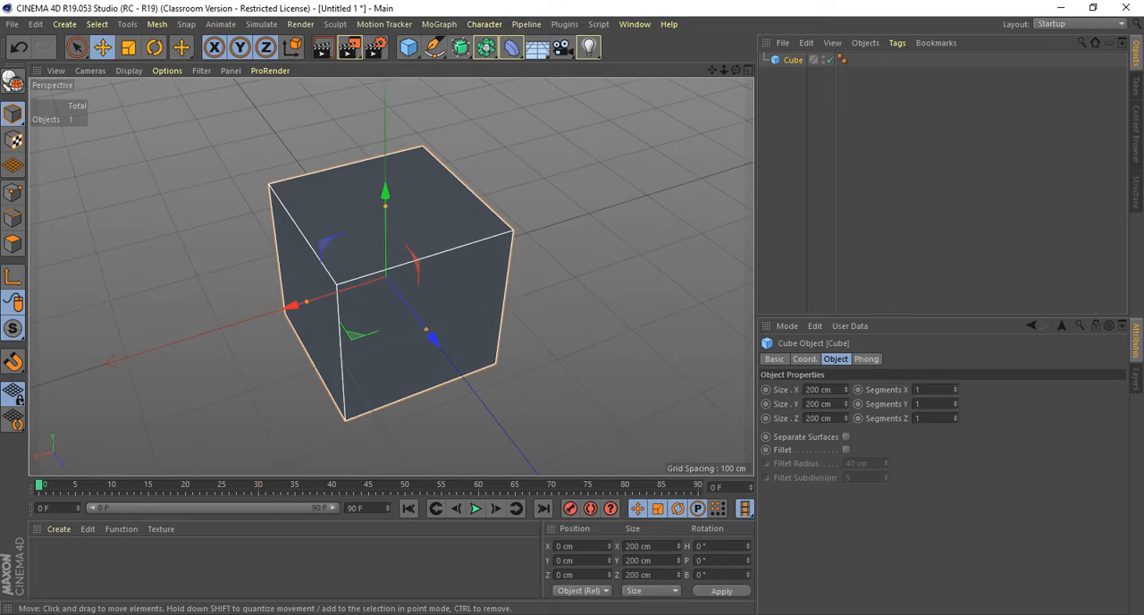
pyautogui.scroll(-8, 520, 255)
pyautogui.scroll(9, 520, 256)
pyautogui.keyDown('alt'); pyautogui.moveTo(392, 271); pyautogui.dragTo(385, 318, button='middle'); pyautogui.keyUp('alt')
pyautogui.keyDown('alt'); pyautogui.moveTo(368, 323); pyautogui.dragTo(488, 294); pyautogui.keyUp('alt')
pyautogui.scroll(5, 488, 294)
pyautogui.keyDown('alt'); pyautogui.moveTo(488, 294); pyautogui.dragTo(722, 272, button='middle'); pyautogui.keyUp('alt')
pyautogui.keyDown('alt'); pyautogui.moveTo(723, 272); pyautogui.dragTo(402, 270); pyautogui.keyUp('alt')
pyautogui.scroll(-9, 385, 278)
pyautogui.keyDown('alt'); pyautogui.moveTo(409, 278); pyautogui.dragTo(251, 280, button='middle'); pyautogui.keyUp('alt')
pyautogui.keyDown('alt'); pyautogui.moveTo(250, 281); pyautogui.dragTo(390, 277); pyautogui.keyUp('alt')
pyautogui.keyDown('alt'); pyautogui.moveTo(391, 277); pyautogui.dragTo(511, 281, button='right'); pyautogui.keyUp('alt')
pyautogui.keyDown('alt'); pyautogui.moveTo(288, 279); pyautogui.dragTo(424, 278, button='middle'); pyautogui.keyUp('alt')
pyautogui.keyDown('alt'); pyautogui.moveTo(424, 278); pyautogui.dragTo(241, 278, button='right'); pyautogui.keyUp('alt')
pyautogui.keyDown('alt'); pyautogui.moveTo(241, 278); pyautogui.dragTo(390, 306, button='middle'); pyautogui.keyUp('alt')
pyautogui.keyDown('alt'); pyautogui.moveTo(391, 307); pyautogui.dragTo(90, 322, button='right'); pyautogui.keyUp('alt')
pyautogui.keyDown('alt'); pyautogui.moveTo(91, 323); pyautogui.dragTo(392, 277, button='middle'); pyautogui.keyUp('alt')
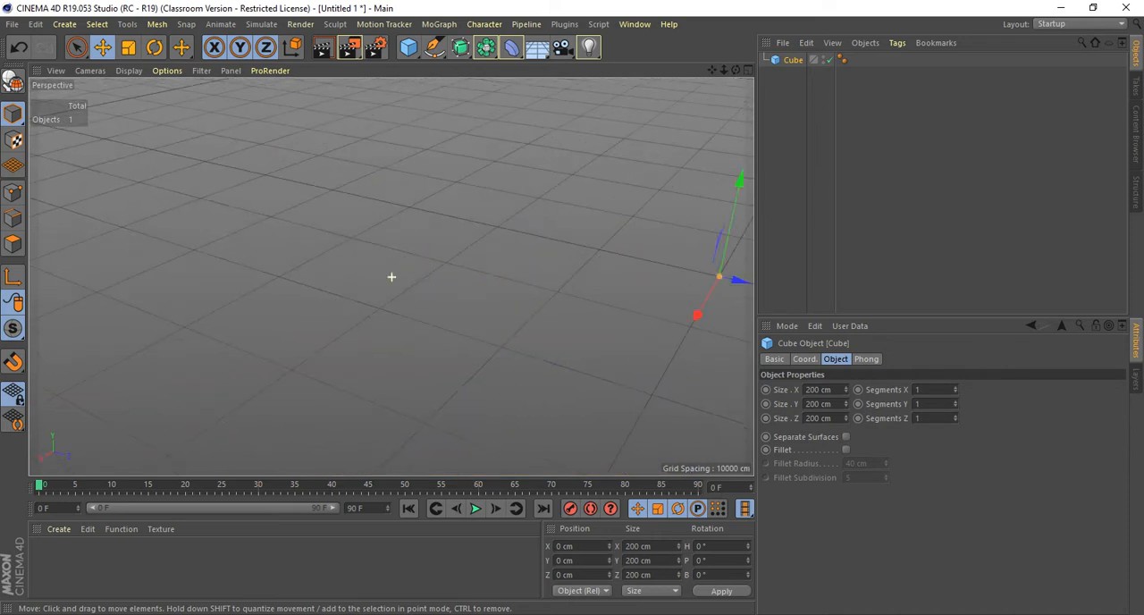
pyautogui.click(442, 299)
pyautogui.keyDown('alt'); pyautogui.moveTo(442, 298); pyautogui.dragTo(339, 299, button='right'); pyautogui.keyUp('alt')
pyautogui.keyDown('alt'); pyautogui.moveTo(340, 299); pyautogui.dragTo(392, 277, button='middle'); pyautogui.keyUp('alt')
pyautogui.moveTo(391, 278)
pyautogui.keyDown('alt'); pyautogui.mouseDown()
pyautogui.moveTo(474, 300)
pyautogui.moveTo(545, 291)
pyautogui.moveTo(590, 197)
pyautogui.moveTo(537, 259)
pyautogui.moveTo(473, 295)
pyautogui.moveTo(402, 312)
pyautogui.moveTo(367, 272)
pyautogui.moveTo(392, 278)
pyautogui.mouseUp(); pyautogui.keyUp('alt')
# Bring the cube back into view by framing the scene, and reselect the cube.
pyautogui.click(793, 60)
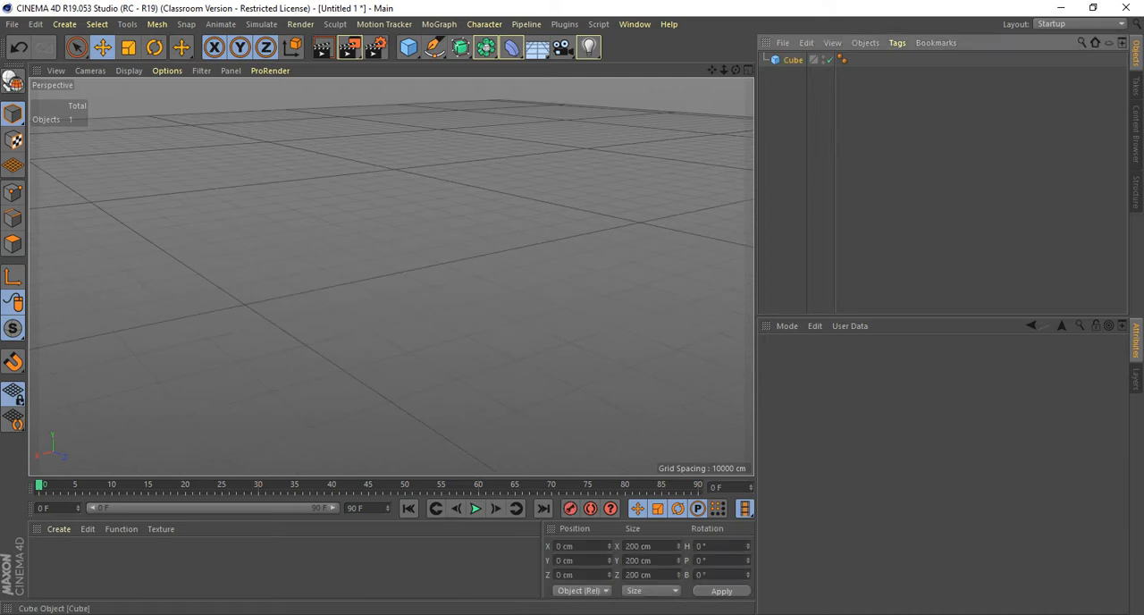
pyautogui.press('h')
pyautogui.click(616, 241)
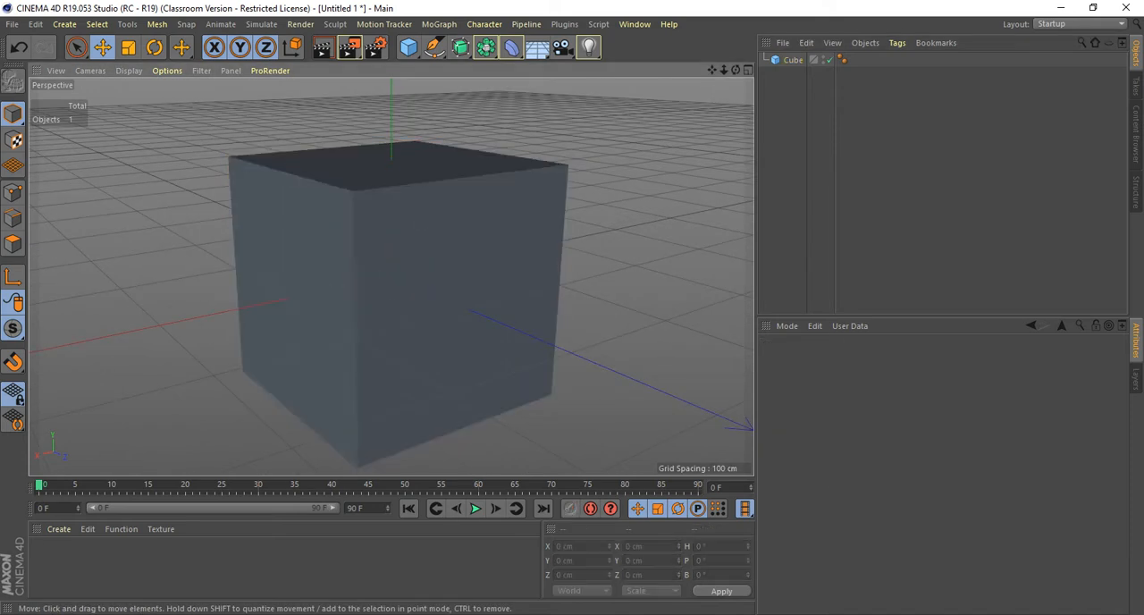
pyautogui.keyDown('alt'); pyautogui.moveTo(557, 247); pyautogui.dragTo(604, 281); pyautogui.keyUp('alt')
pyautogui.scroll(-5, 557, 248)
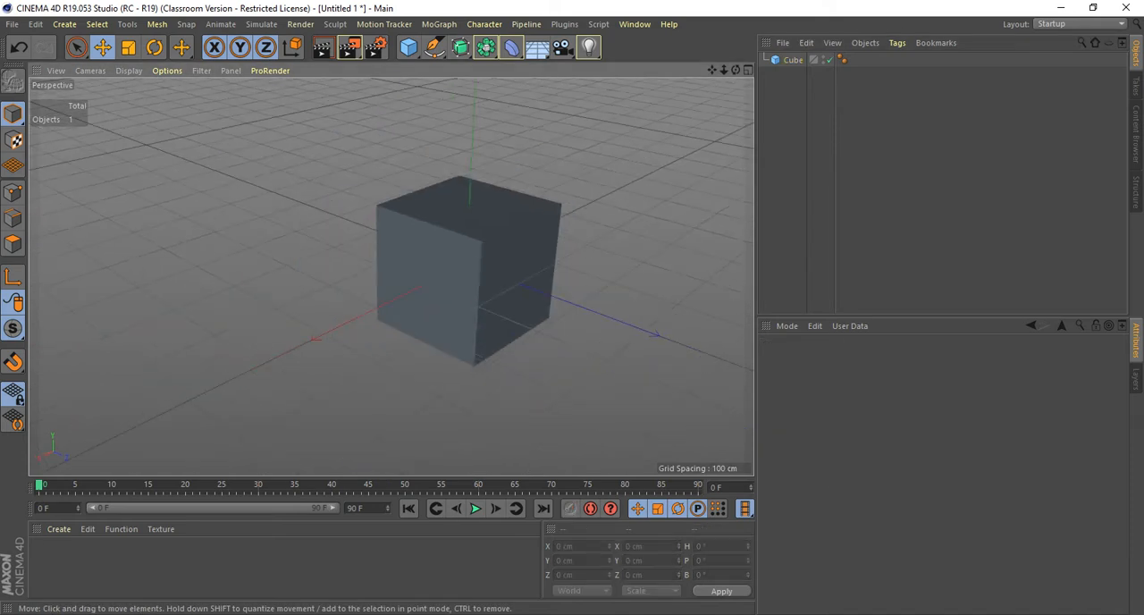
pyautogui.click(793, 60)
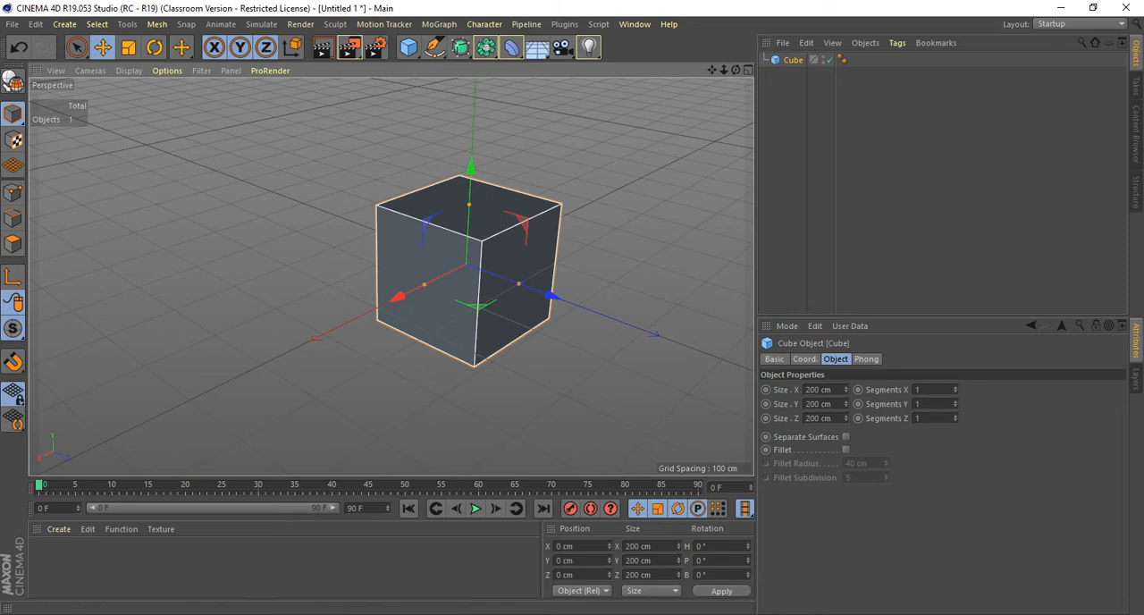
# Move the cube along its individual axes to about X 88, Y 101, Z -65 cm.
pyautogui.keyDown('alt'); pyautogui.moveTo(421, 274); pyautogui.dragTo(388, 301, button='middle'); pyautogui.keyUp('alt')
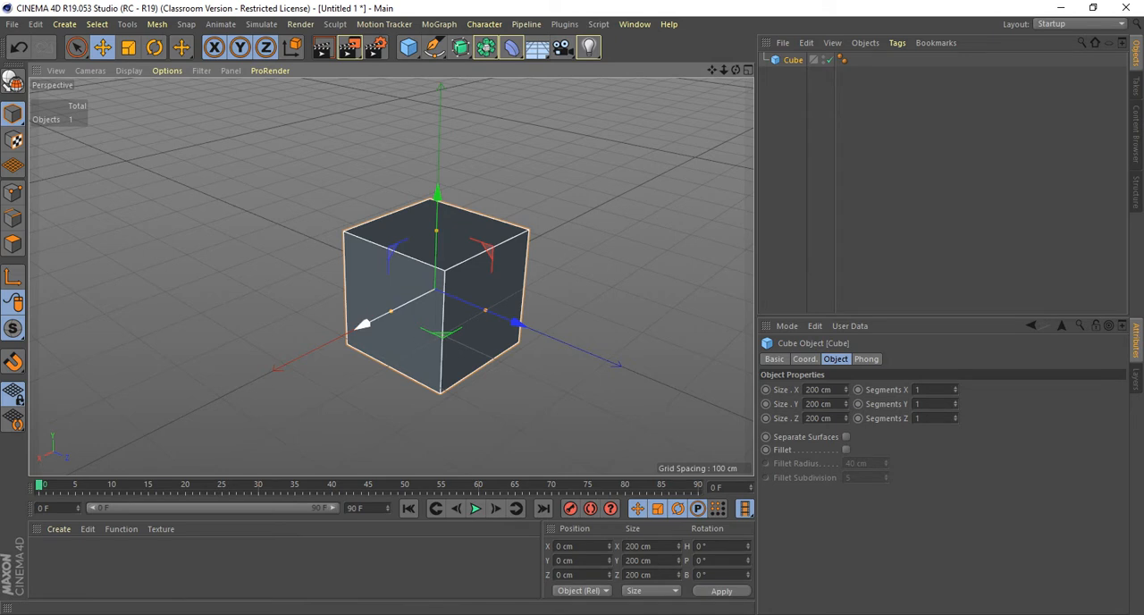
pyautogui.moveTo(363, 324); pyautogui.dragTo(395, 310)
pyautogui.moveTo(435, 366); pyautogui.dragTo(399, 350)
pyautogui.moveTo(328, 312); pyautogui.dragTo(363, 221)
pyautogui.moveTo(363, 121); pyautogui.dragTo(364, 153)
pyautogui.moveTo(358, 242); pyautogui.dragTo(357, 225)
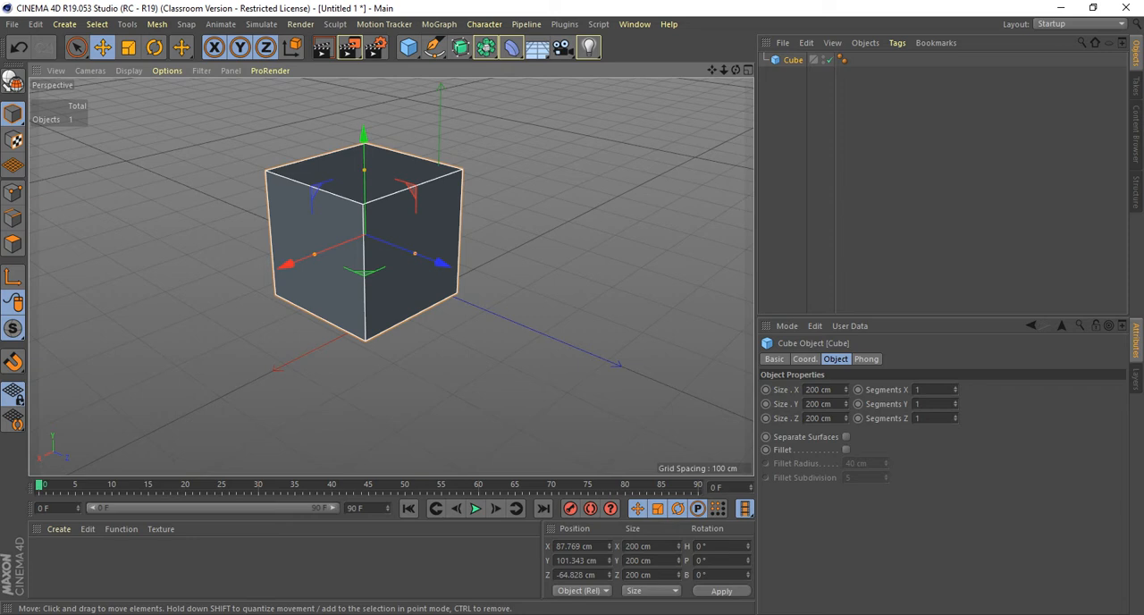
# Move the cube freely to about X 11, Y 49, Z 66 cm and raise it to about Y 102 cm.
pyautogui.keyDown('alt'); pyautogui.moveTo(365, 234); pyautogui.dragTo(304, 176); pyautogui.keyUp('alt')
pyautogui.scroll(-1, 288, 160)
pyautogui.keyDown('alt'); pyautogui.moveTo(322, 240); pyautogui.dragTo(393, 278, button='middle'); pyautogui.keyUp('alt')
pyautogui.keyDown('alt'); pyautogui.moveTo(393, 278); pyautogui.dragTo(420, 270); pyautogui.keyUp('alt')
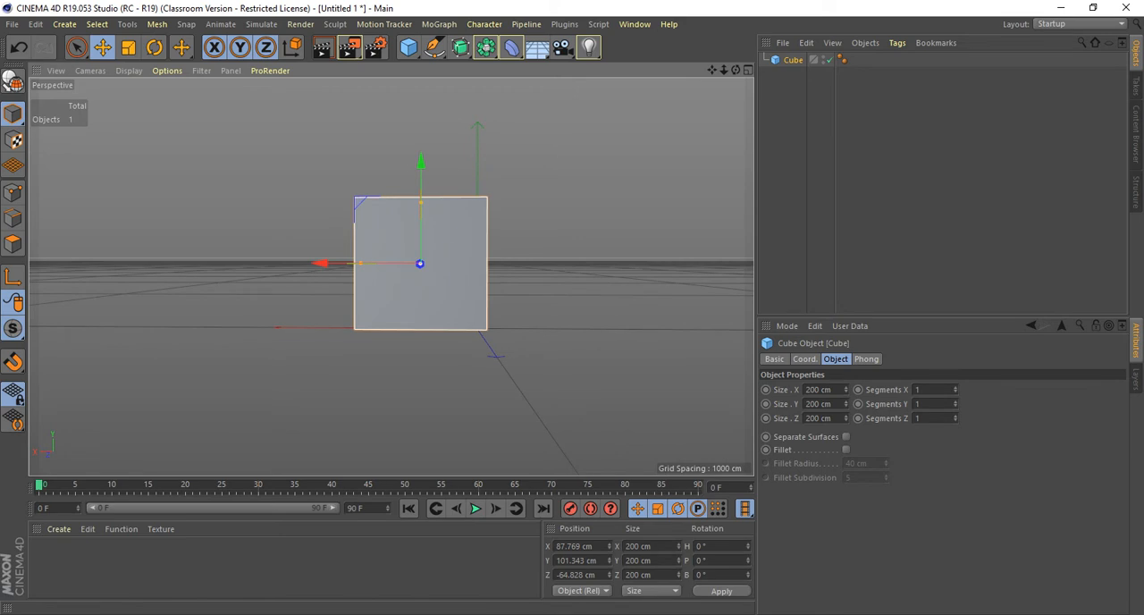
pyautogui.keyDown('alt'); pyautogui.moveTo(421, 263); pyautogui.dragTo(421, 263); pyautogui.keyUp('alt')
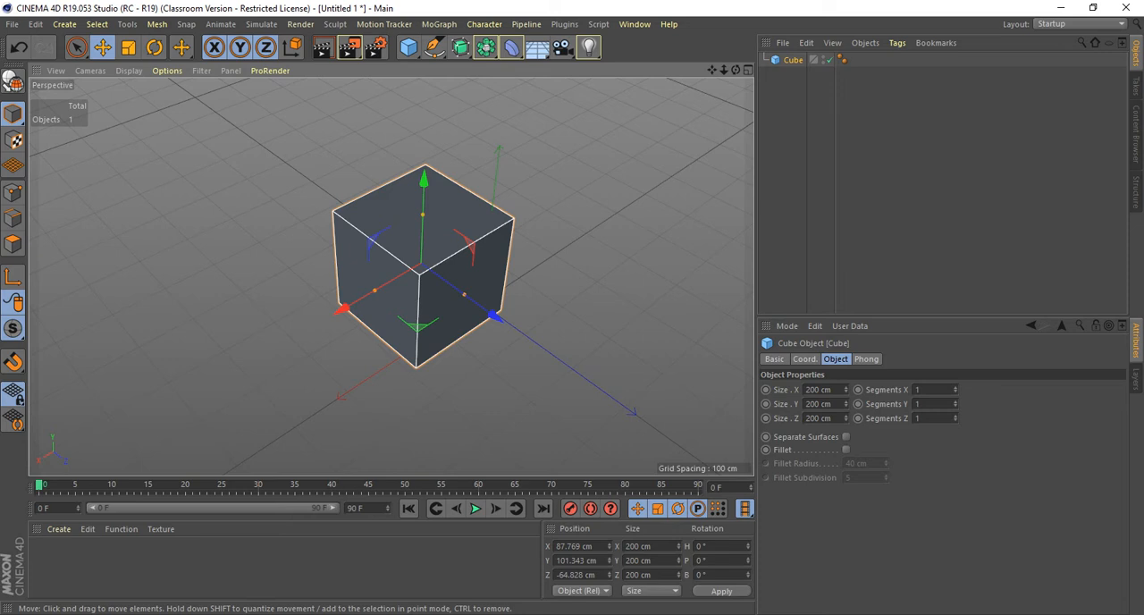
pyautogui.moveTo(416, 273); pyautogui.dragTo(450, 299)
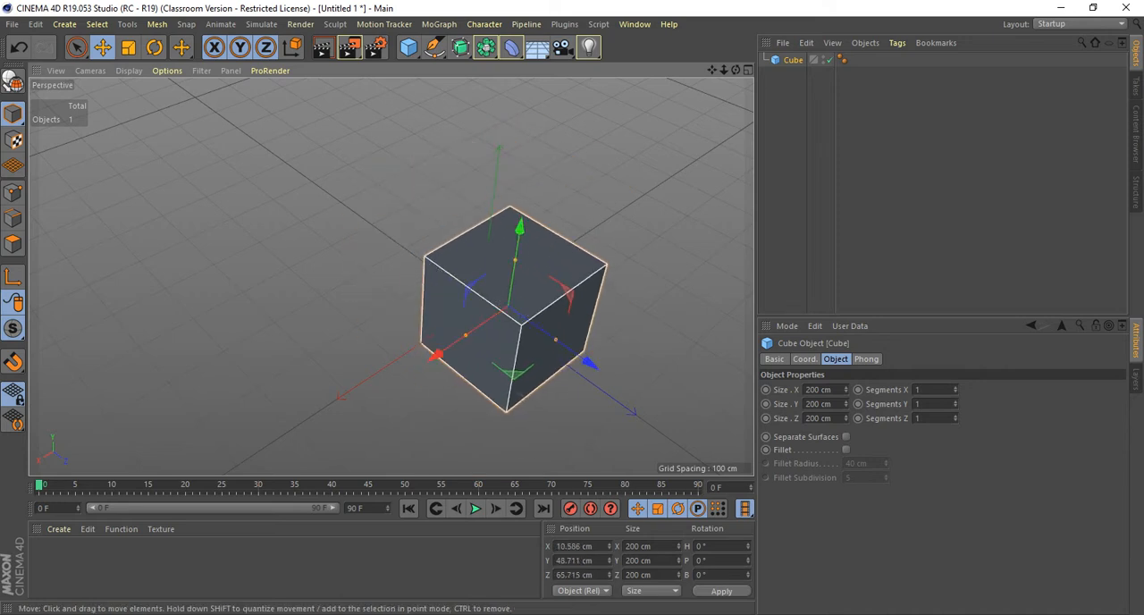
pyautogui.keyDown('alt'); pyautogui.moveTo(508, 307); pyautogui.dragTo(559, 348); pyautogui.keyUp('alt')
pyautogui.keyDown('alt'); pyautogui.moveTo(508, 306); pyautogui.dragTo(639, 250); pyautogui.keyUp('alt')
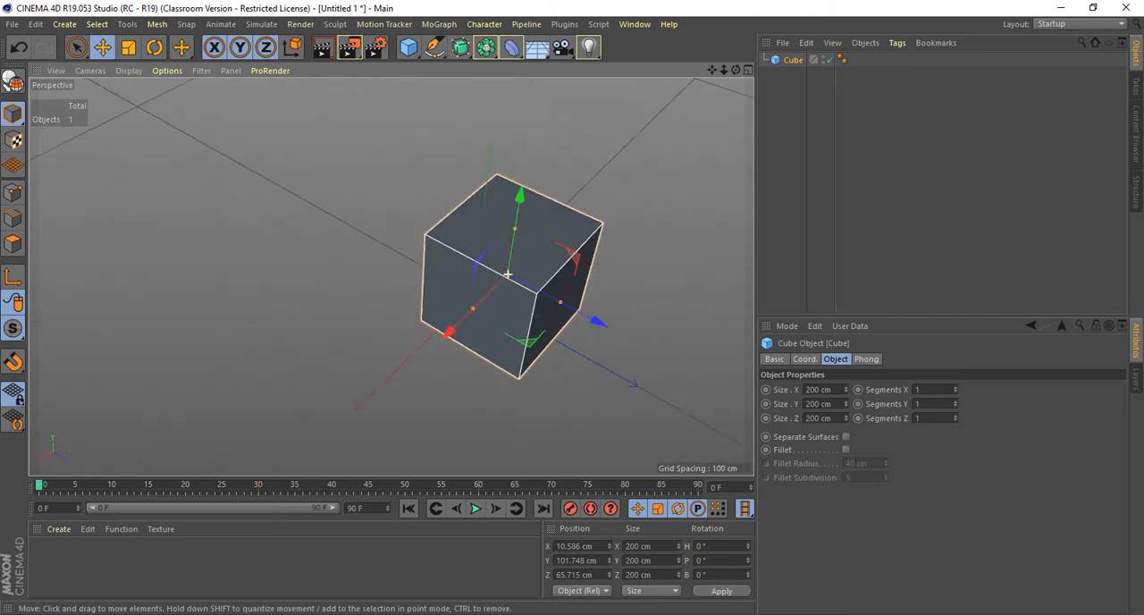
# Try to move the cube freely from a low viewing angle and undo the move.
pyautogui.keyDown('alt'); pyautogui.moveTo(508, 274); pyautogui.dragTo(512, 297); pyautogui.keyUp('alt')
pyautogui.keyDown('alt'); pyautogui.moveTo(512, 274); pyautogui.dragTo(442, 299, button='middle'); pyautogui.keyUp('alt')
pyautogui.keyDown('alt'); pyautogui.moveTo(442, 299); pyautogui.dragTo(179, 159); pyautogui.keyUp('alt')
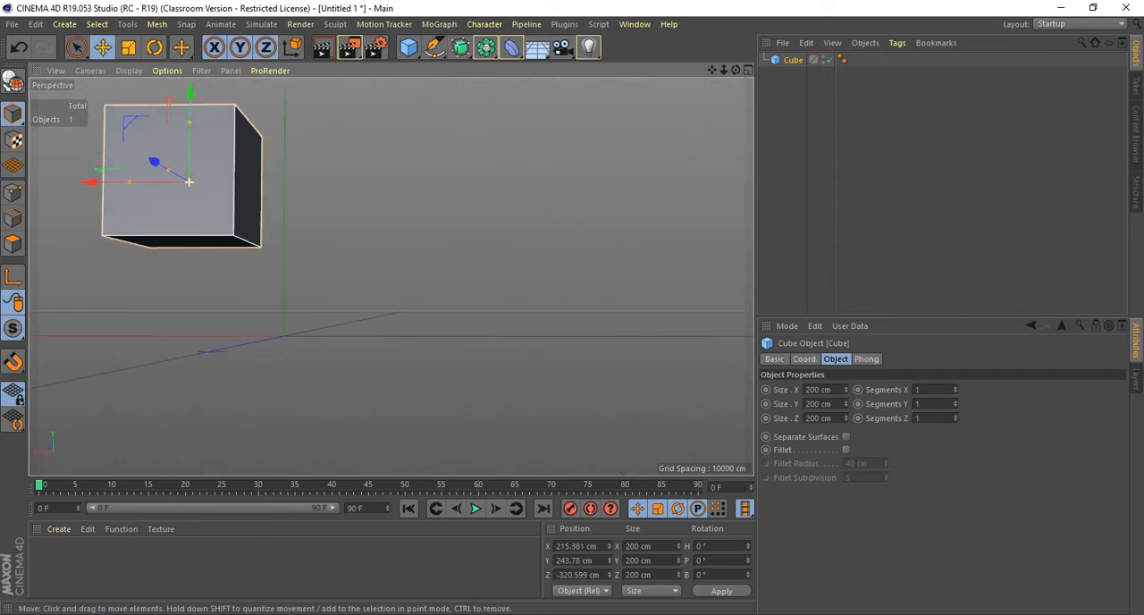
pyautogui.hotkey('ctrl', 'z')
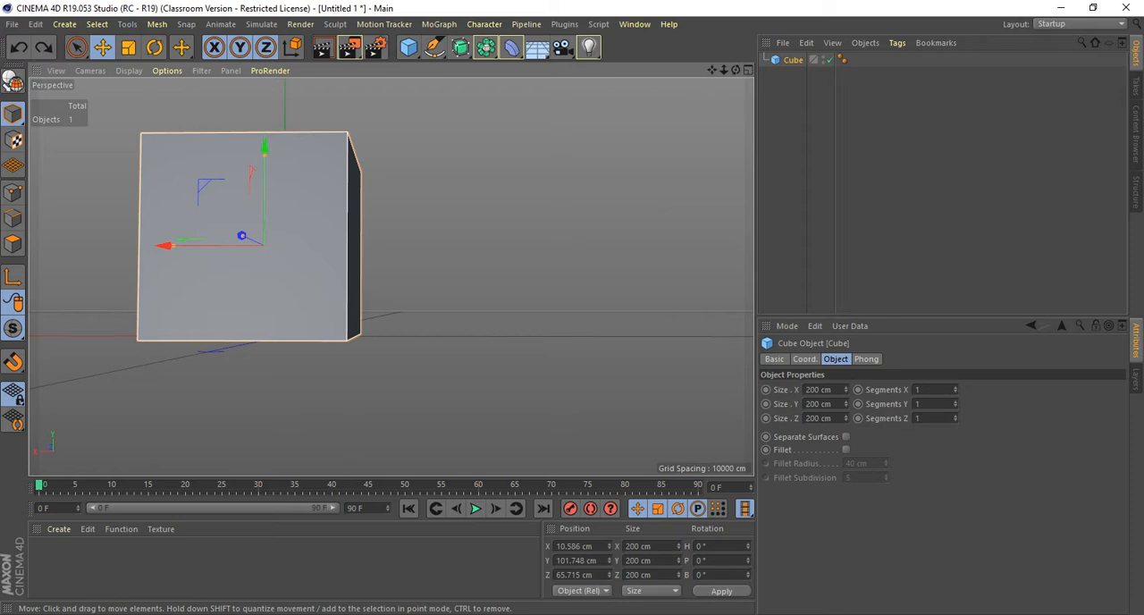
# Move the cube horizontally in X and Z to about X -105, Z 46 cm, keeping its height.
pyautogui.keyDown('alt'); pyautogui.moveTo(234, 198); pyautogui.dragTo(357, 268); pyautogui.keyUp('alt')
pyautogui.scroll(-5, 392, 277)
pyautogui.keyDown('alt'); pyautogui.moveTo(537, 357); pyautogui.dragTo(438, 305); pyautogui.keyUp('alt')
pyautogui.moveTo(285, 324); pyautogui.dragTo(392, 238)
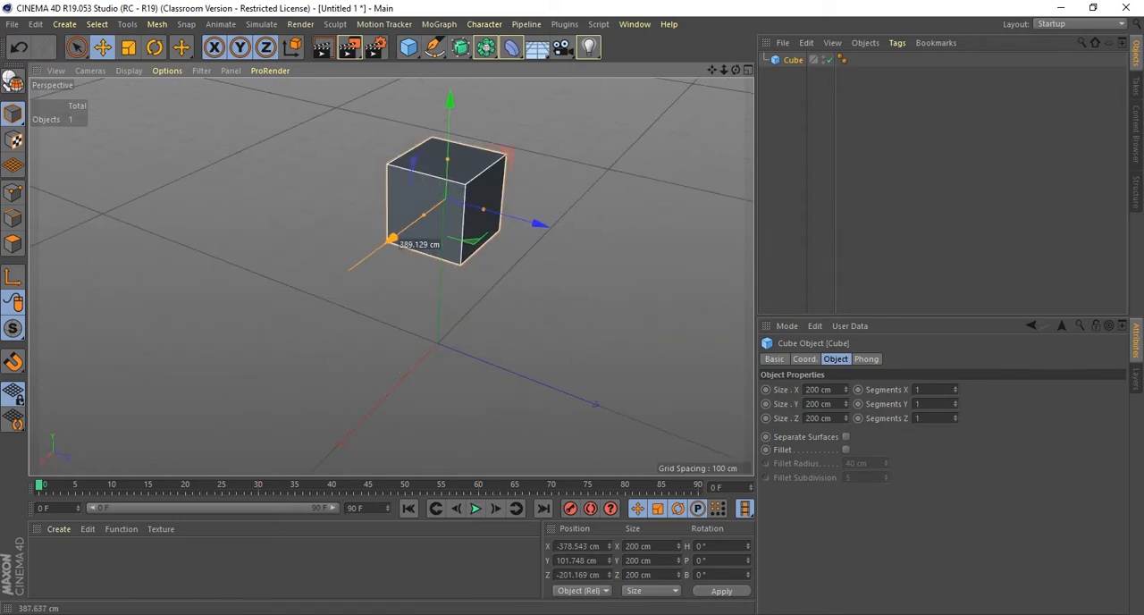
pyautogui.moveTo(537, 223); pyautogui.dragTo(626, 248)
pyautogui.moveTo(500, 271); pyautogui.dragTo(439, 331)
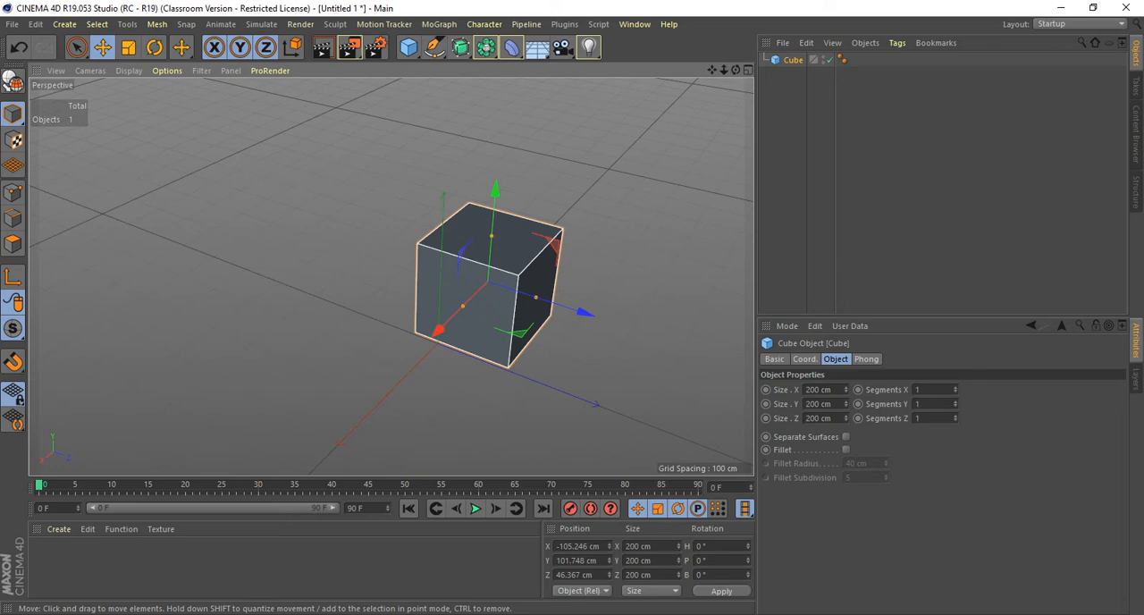
# Slide the cube across the ground with the XZ plane handle to about X -854, Z -918 cm.
pyautogui.keyDown('alt'); pyautogui.moveTo(537, 333); pyautogui.dragTo(494, 340); pyautogui.keyUp('alt')
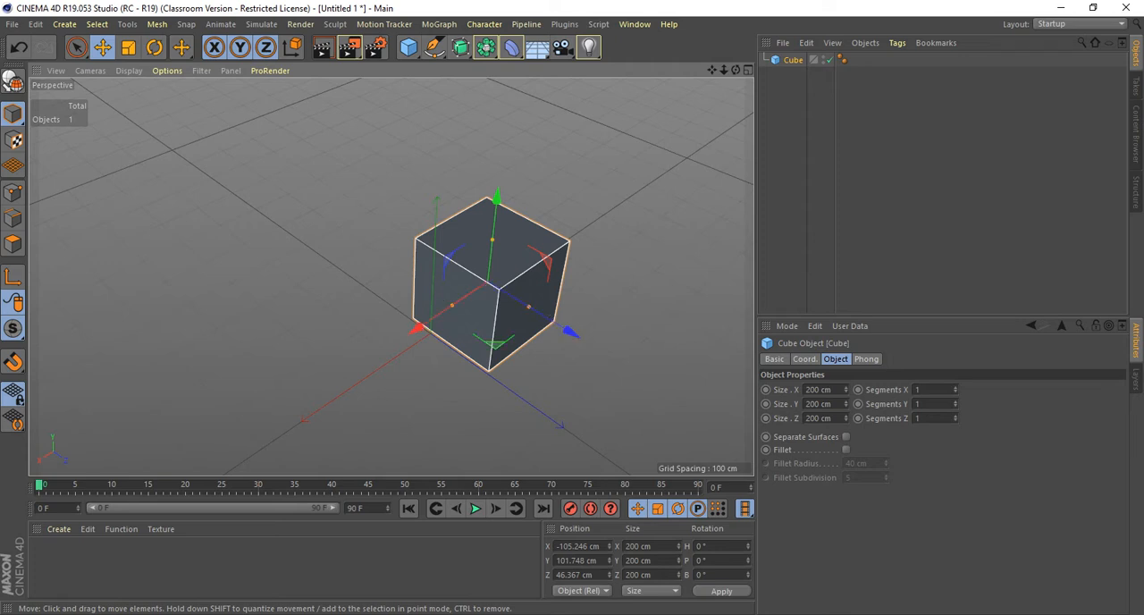
pyautogui.keyDown('alt'); pyautogui.moveTo(567, 327); pyautogui.dragTo(549, 312); pyautogui.keyUp('alt')
pyautogui.scroll(-5, 549, 312)
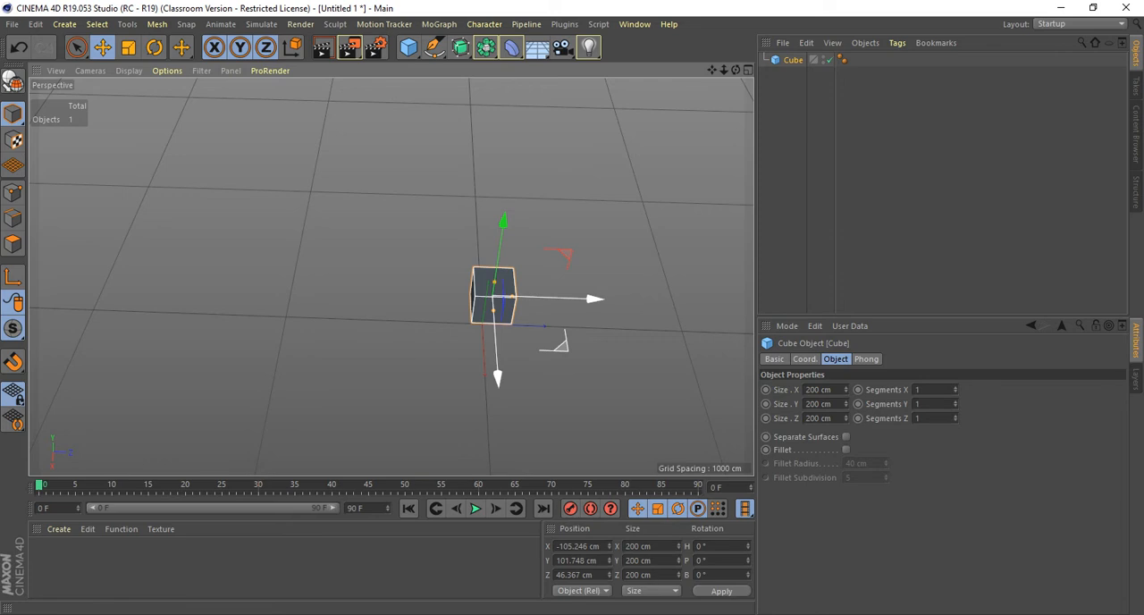
pyautogui.moveTo(555, 344); pyautogui.dragTo(308, 201)
pyautogui.keyDown('alt'); pyautogui.moveTo(368, 242); pyautogui.dragTo(403, 337, button='middle'); pyautogui.keyUp('alt')
pyautogui.scroll(5, 403, 337)
pyautogui.keyDown('alt'); pyautogui.moveTo(403, 337); pyautogui.dragTo(340, 206); pyautogui.keyUp('alt')
pyautogui.scroll(5, 481, 342)
pyautogui.scroll(-1, 481, 341)
pyautogui.scroll(-5, 481, 341)
pyautogui.keyDown('alt'); pyautogui.moveTo(481, 341); pyautogui.dragTo(532, 390); pyautogui.keyUp('alt')
pyautogui.scroll(-2, 532, 391)
pyautogui.scroll(2, 532, 390)
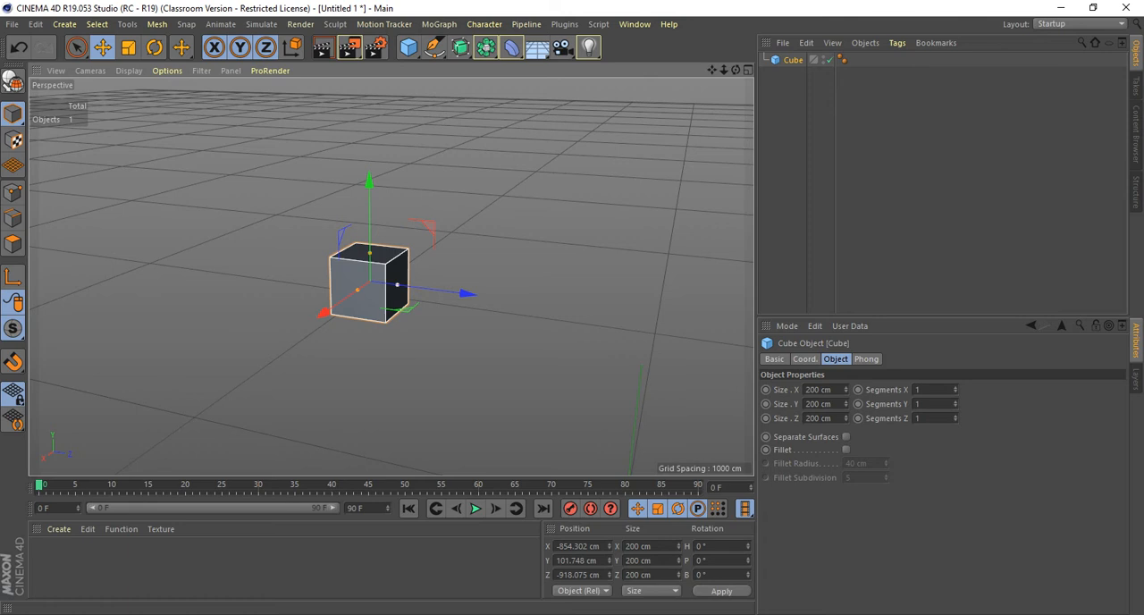
# Stretch the cube with its size handles to about 1311 cm in X and 1395 cm in Z.
pyautogui.moveTo(397, 284); pyautogui.dragTo(579, 309)
pyautogui.moveTo(358, 290); pyautogui.dragTo(322, 279)
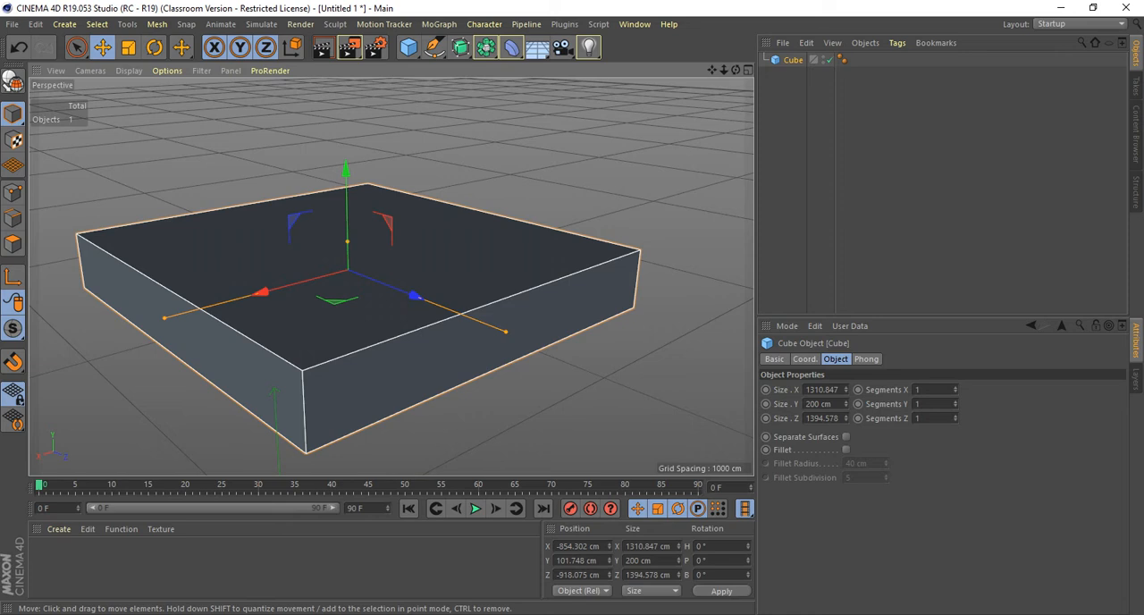
# Fine-tune the cube's footprint with its size handles to about 1319 cm in X and 1336 cm in Z.
pyautogui.keyDown('alt'); pyautogui.moveTo(361, 273); pyautogui.dragTo(391, 277, button='middle'); pyautogui.keyUp('alt')
pyautogui.keyDown('alt'); pyautogui.moveTo(431, 316); pyautogui.dragTo(394, 316, button='right'); pyautogui.keyUp('alt')
pyautogui.keyDown('alt'); pyautogui.moveTo(432, 308); pyautogui.dragTo(393, 317, button='middle'); pyautogui.keyUp('alt')
pyautogui.keyDown('alt'); pyautogui.moveTo(394, 317); pyautogui.dragTo(391, 277); pyautogui.keyUp('alt')
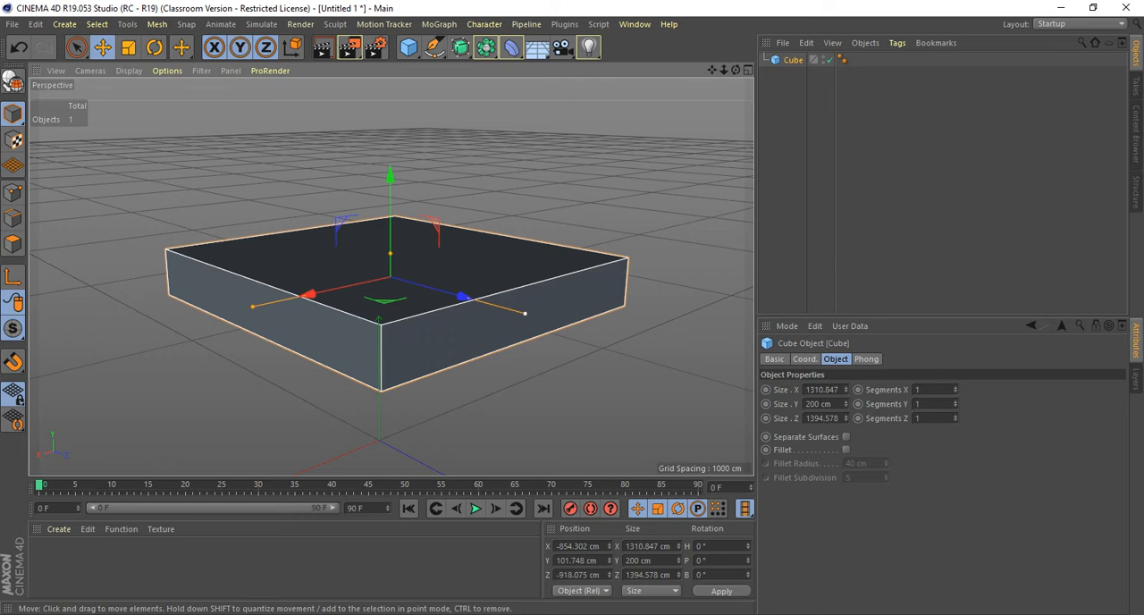
pyautogui.moveTo(525, 313)
pyautogui.mouseDown()
pyautogui.moveTo(447, 286)
pyautogui.moveTo(555, 324)
pyautogui.moveTo(519, 311)
pyautogui.mouseUp()
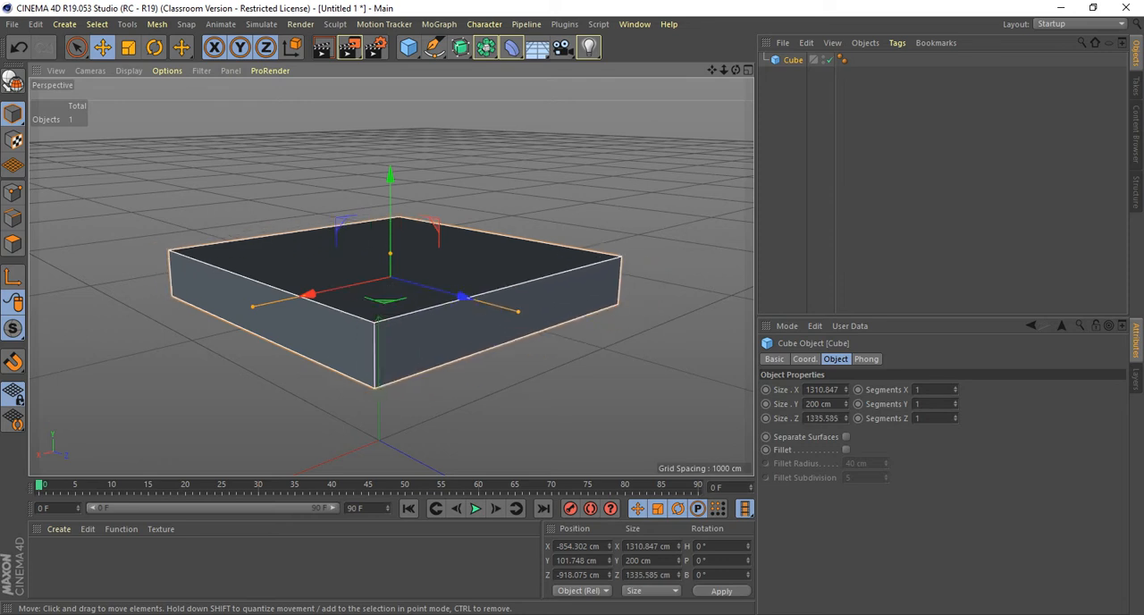
pyautogui.moveTo(253, 306)
pyautogui.mouseDown()
pyautogui.moveTo(240, 310)
pyautogui.moveTo(251, 307)
pyautogui.mouseUp()
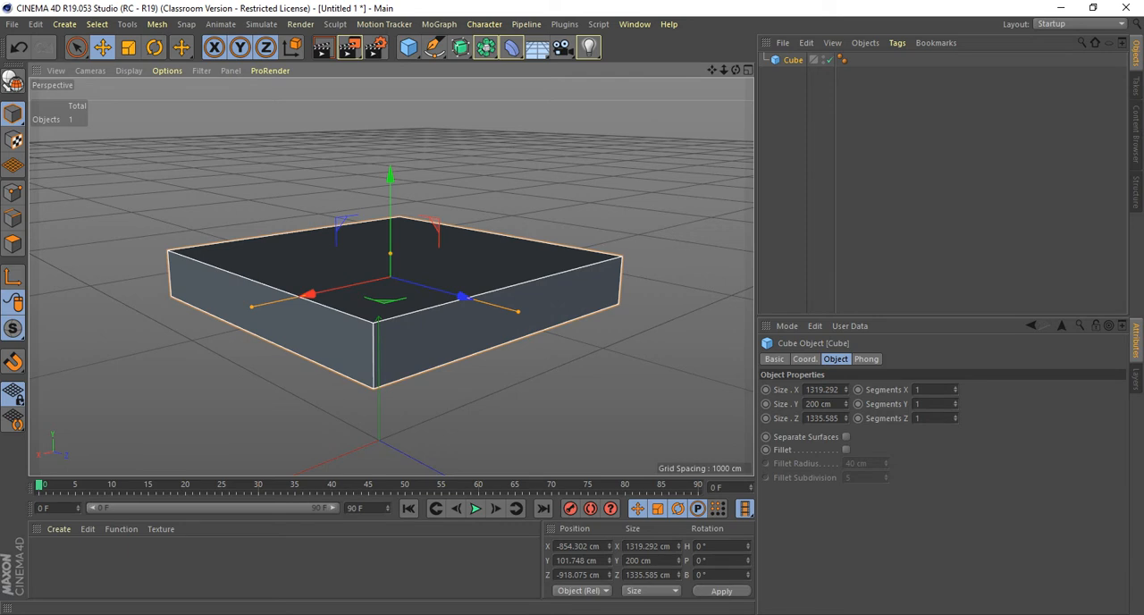
# Increase the cube's segments to 7 in X, 6 in Y and 21 in Z.
pyautogui.moveTo(955, 404); pyautogui.dragTo(955, 368)
pyautogui.moveTo(954, 419); pyautogui.dragTo(955, 385)
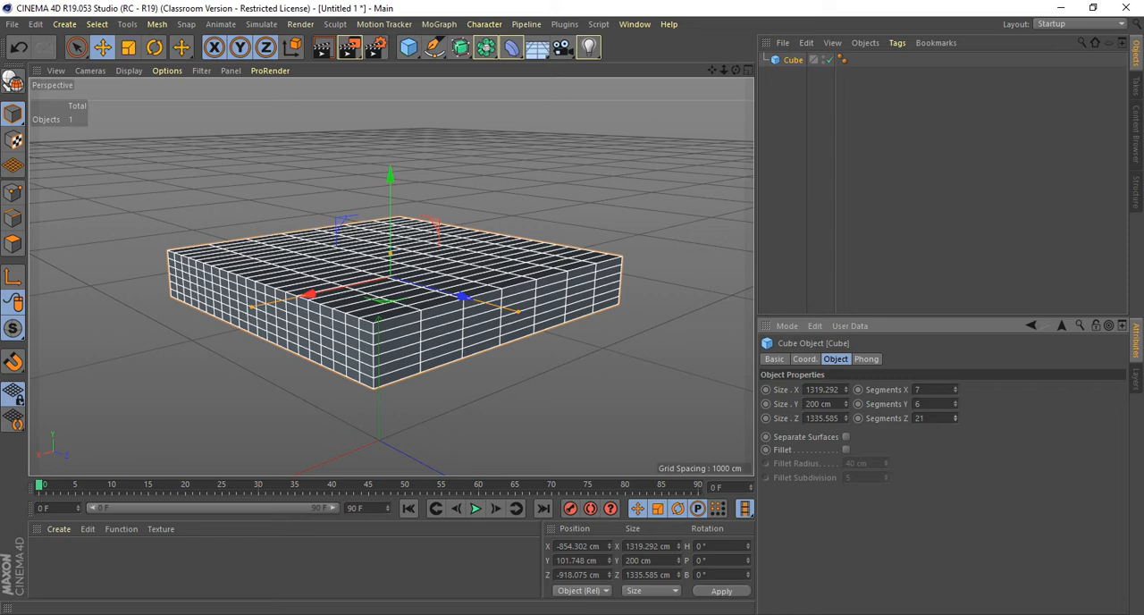
# Switch to Chrome and search Google for "3d modeled head" in a new browser tab.
pyautogui.hotkey('alt', 'Tab')
pyautogui.hotkey('ctrl', 't')
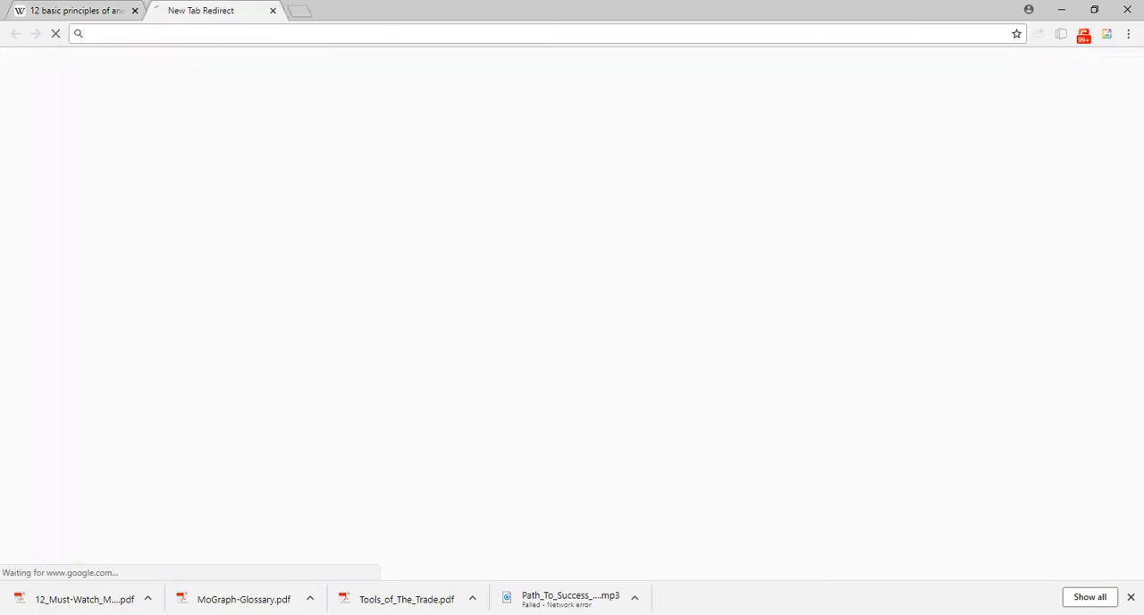
pyautogui.write('3d modele')
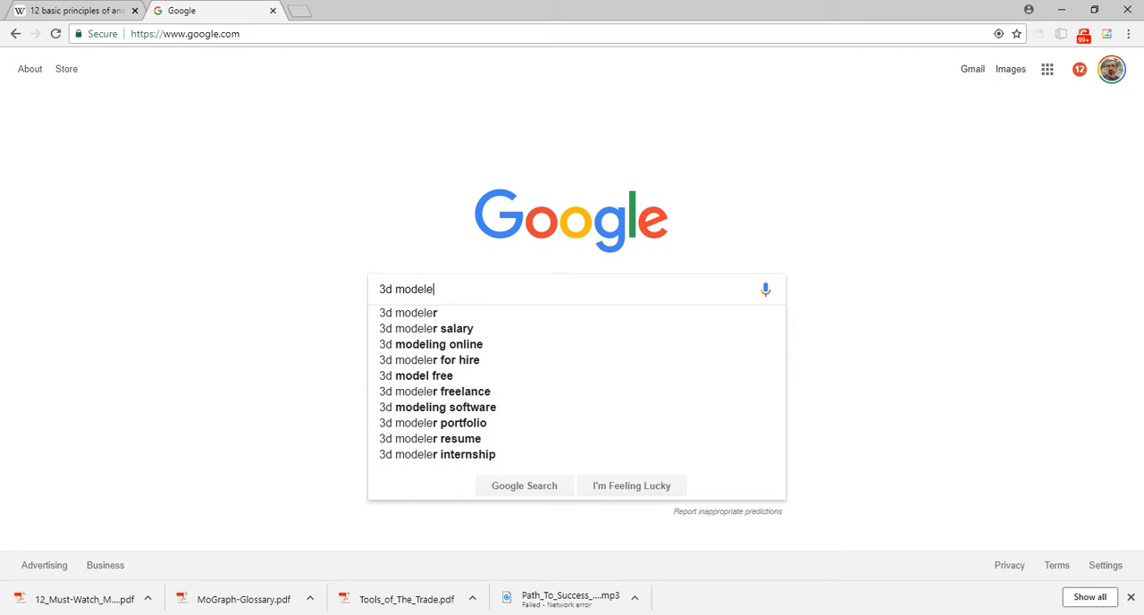
pyautogui.write('d head')
pyautogui.press('Return')
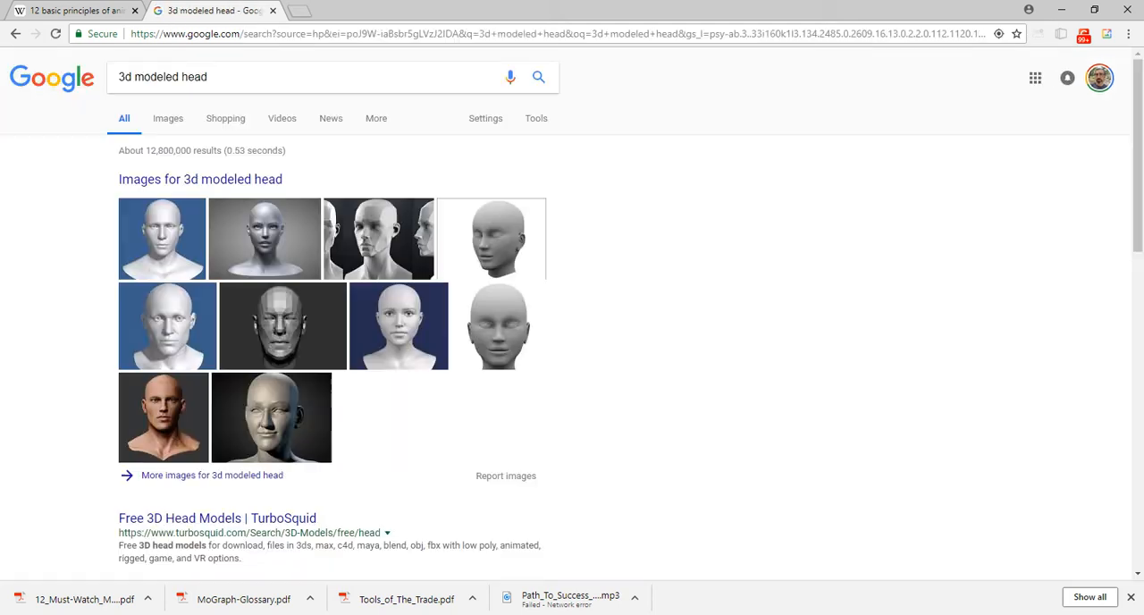
# Refine the search to "3d modeled head wireframe" images and open the Ebal Studios preview with three head models.
pyautogui.click(209, 77)
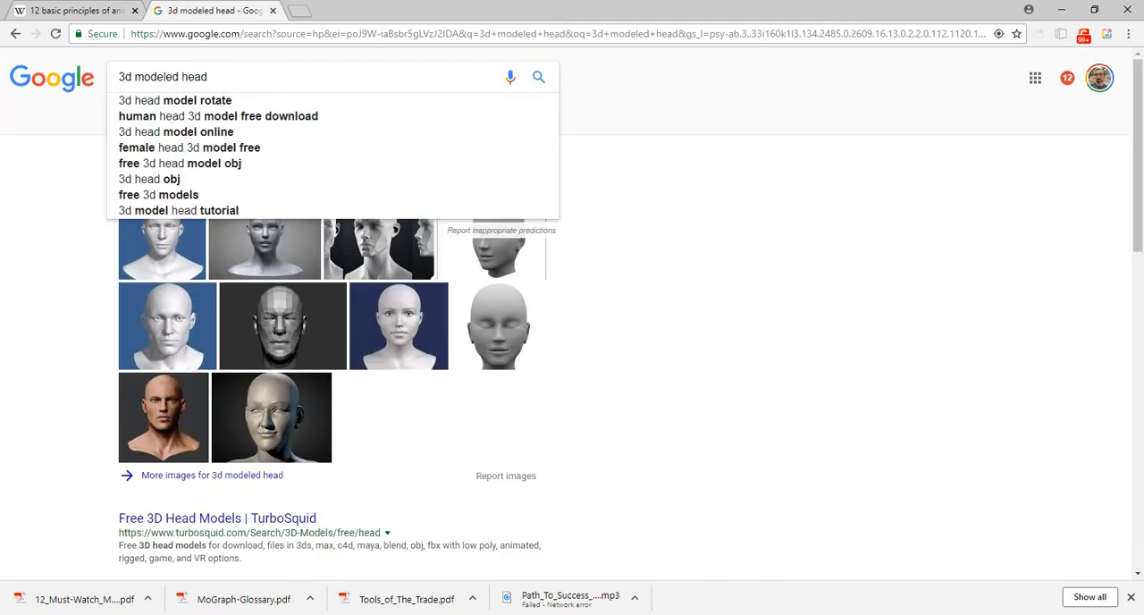
pyautogui.write('wireframe')
pyautogui.press('Return')
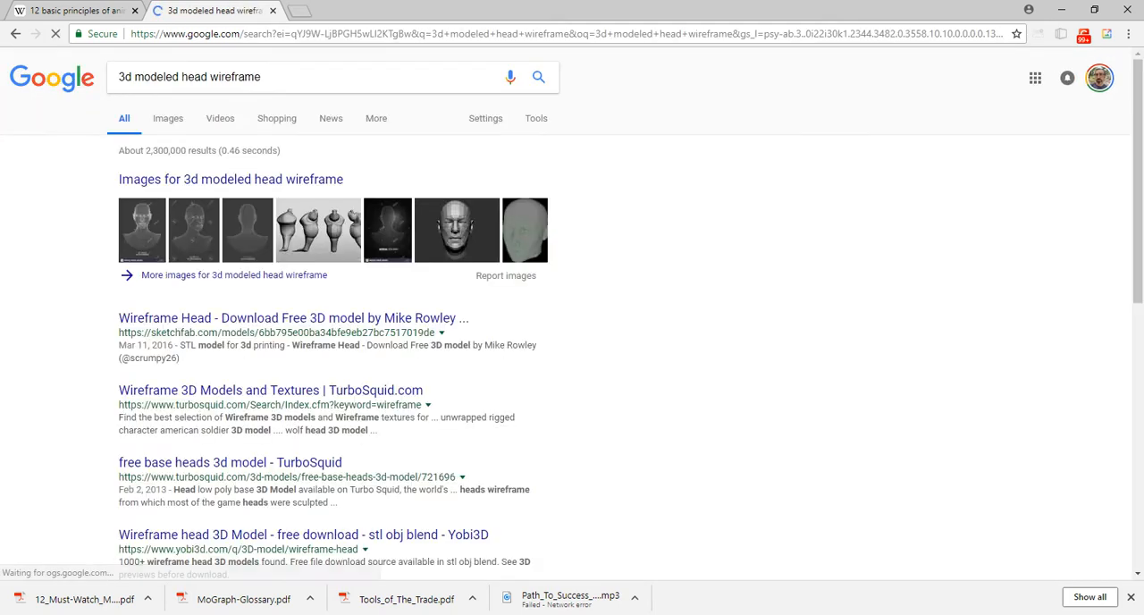
pyautogui.click(167, 118)
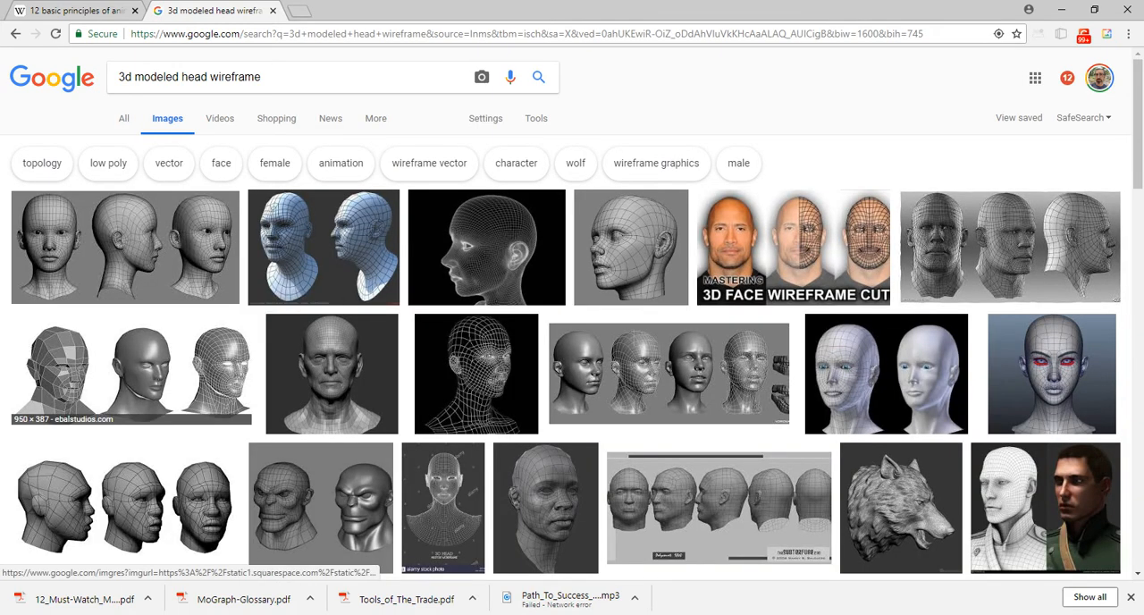
pyautogui.click(132, 376)
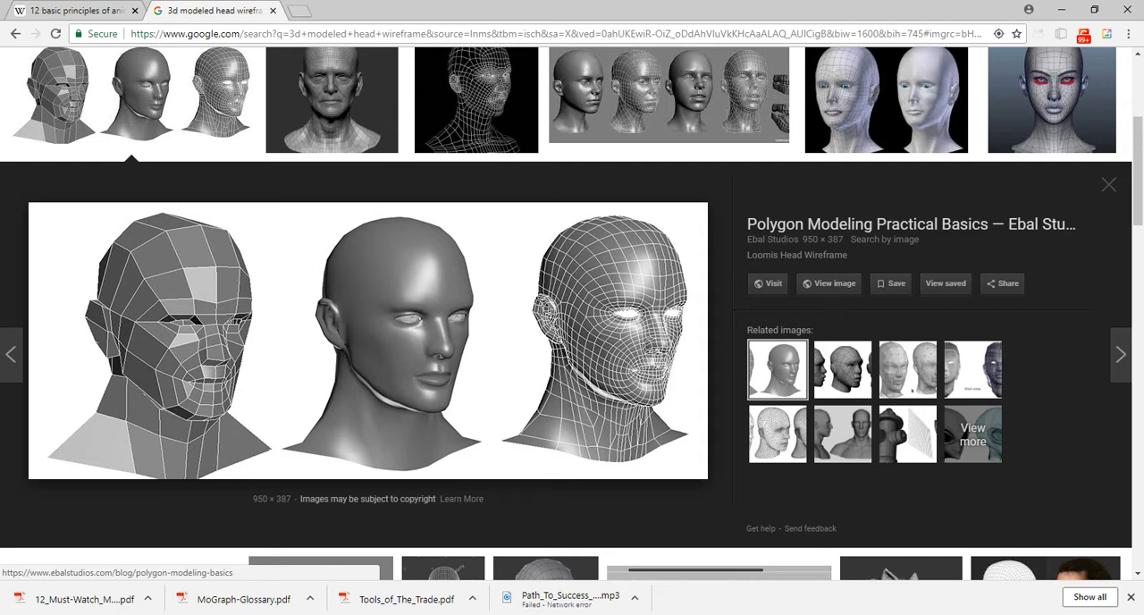
# Search Google Images for "muscles mouth" in another new tab and open the labelled Orbicularis Oris diagram from Earth's Lab.
pyautogui.hotkey('ctrl', 't')
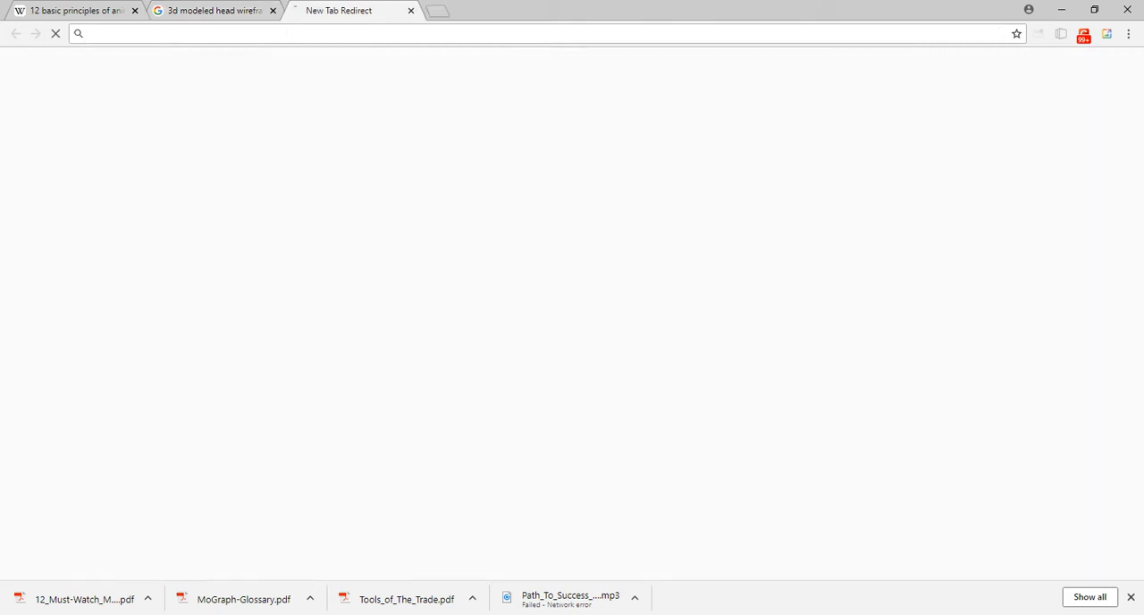
pyautogui.write('muscles mouth')
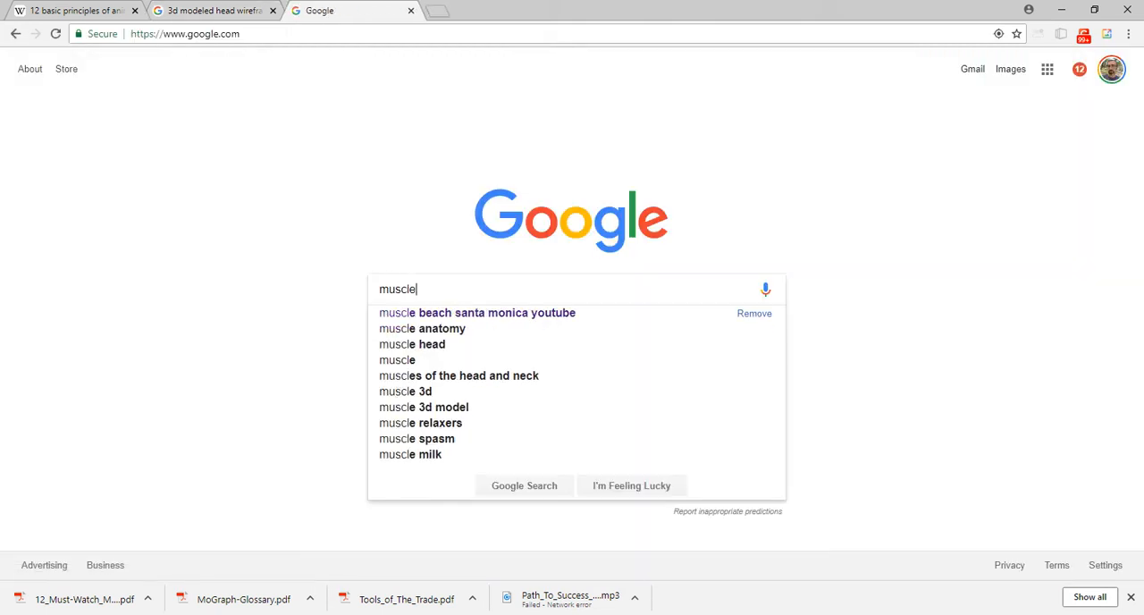
pyautogui.press('Return')
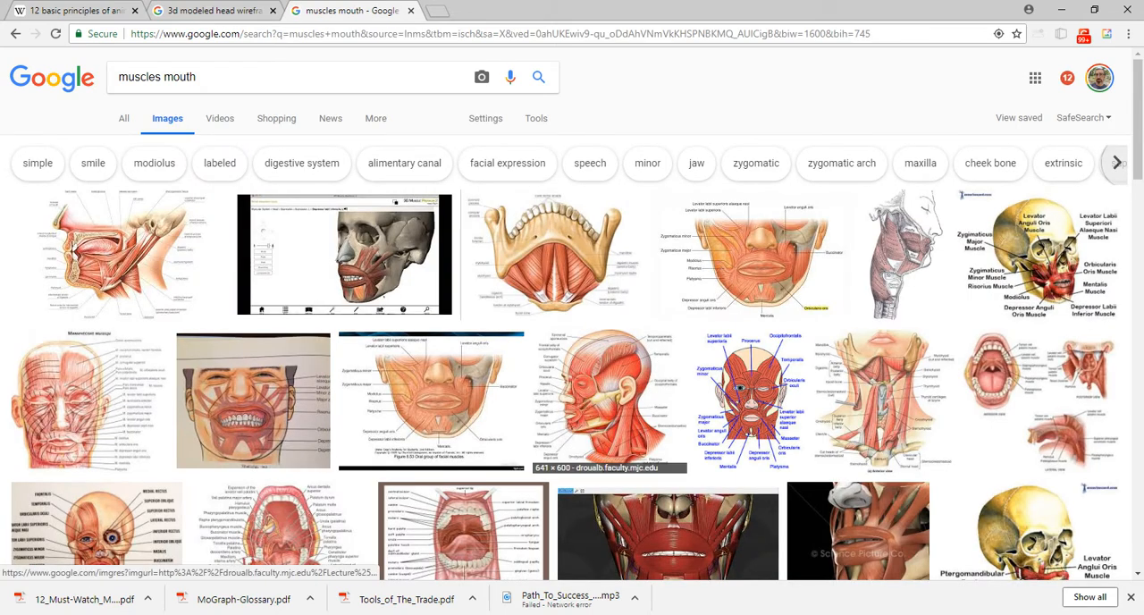
pyautogui.click(751, 255)
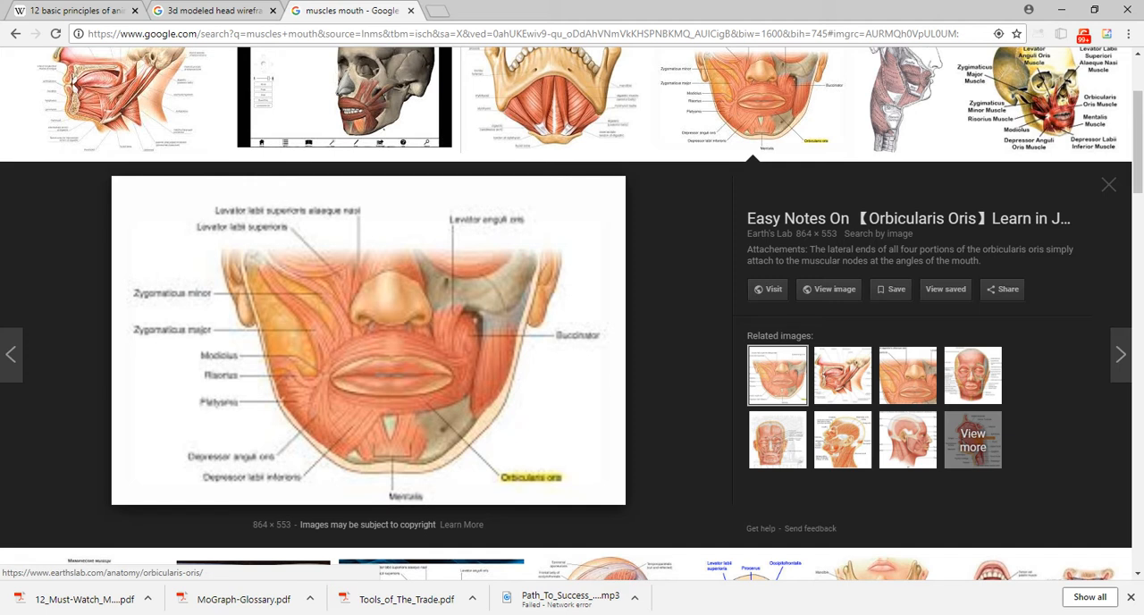
# Return to Cinema 4D and set the cube's X, Y and Z segments to 1.
pyautogui.click(1062, 10)
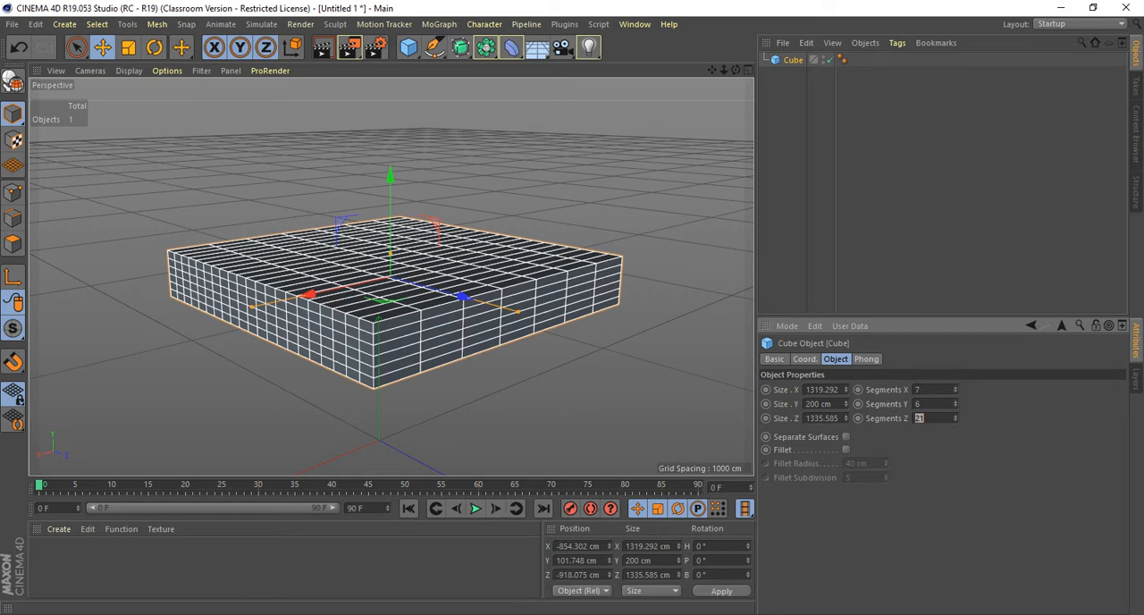
pyautogui.moveTo(924, 390); pyautogui.dragTo(859, 390)
pyautogui.write('1')
pyautogui.press('Tab')
pyautogui.write('1')
pyautogui.press('Tab')
pyautogui.write('1')
pyautogui.press('Tab')
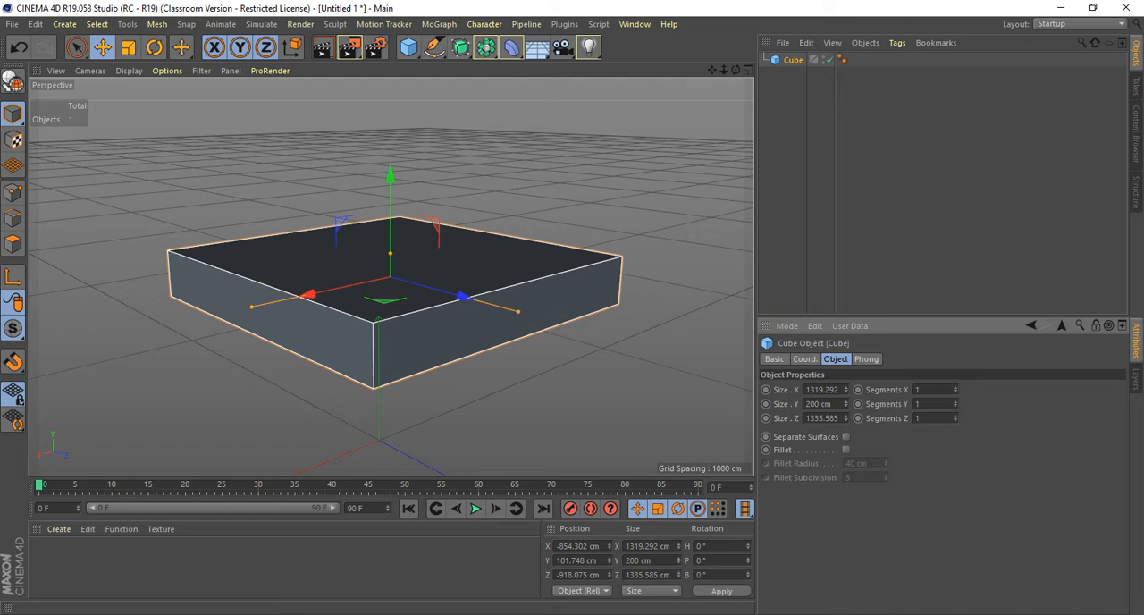
# Compare the cube's Fillet option with dividing the unfilleted cube into 12 segments in X.
pyautogui.click(847, 449)
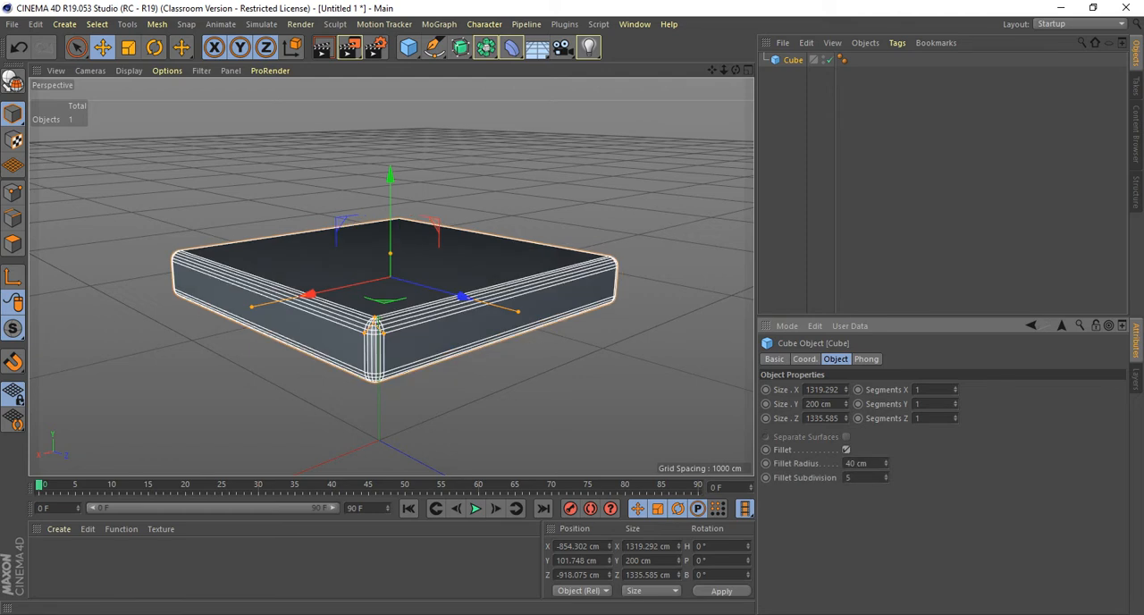
pyautogui.click(847, 450)
pyautogui.moveTo(956, 390); pyautogui.dragTo(956, 376)
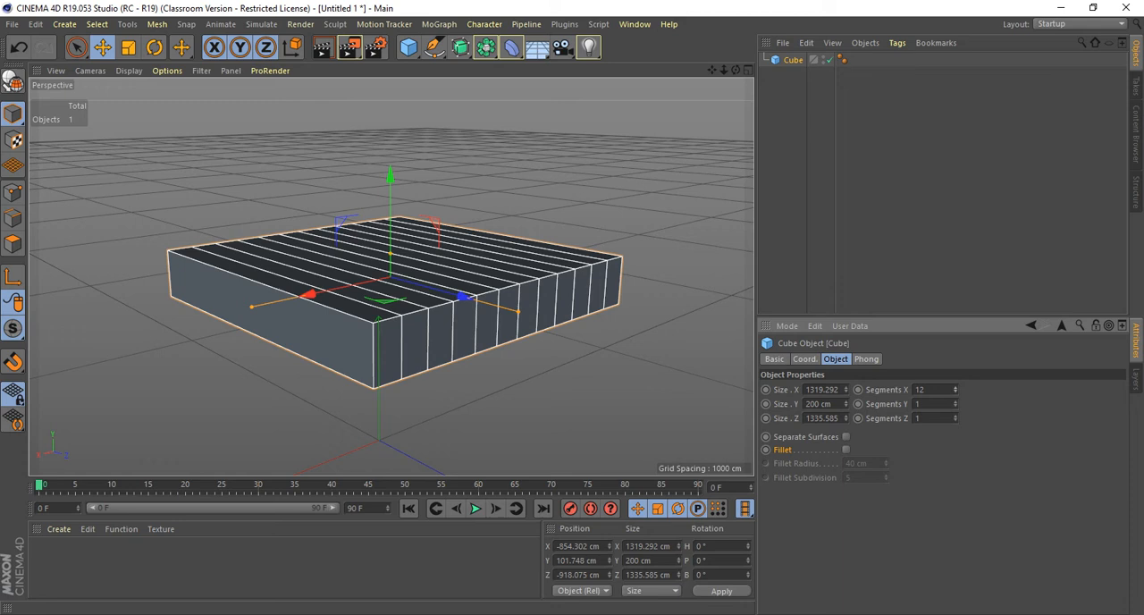
pyautogui.moveTo(955, 376); pyautogui.dragTo(956, 390)
# Enable Fillet on the cube and set its Fillet Subdivision to 2.
pyautogui.click(847, 449)
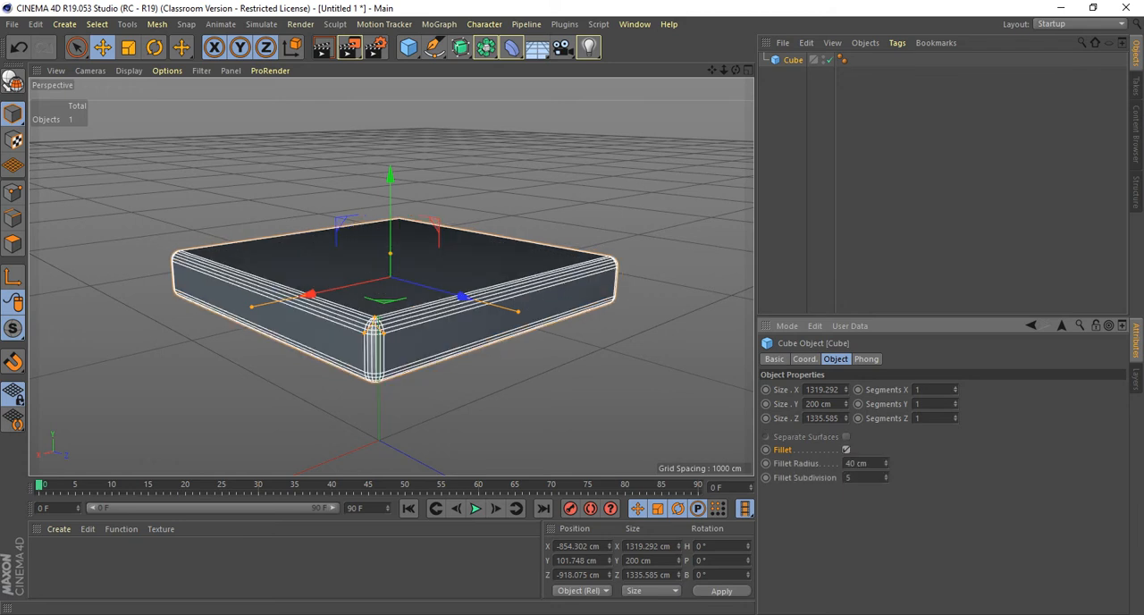
pyautogui.keyDown('alt'); pyautogui.moveTo(581, 394); pyautogui.dragTo(643, 359); pyautogui.keyUp('alt')
pyautogui.scroll(3, 642, 359)
pyautogui.scroll(3, 643, 359)
pyautogui.keyDown('alt'); pyautogui.moveTo(391, 274); pyautogui.dragTo(564, 382, button='middle'); pyautogui.keyUp('alt')
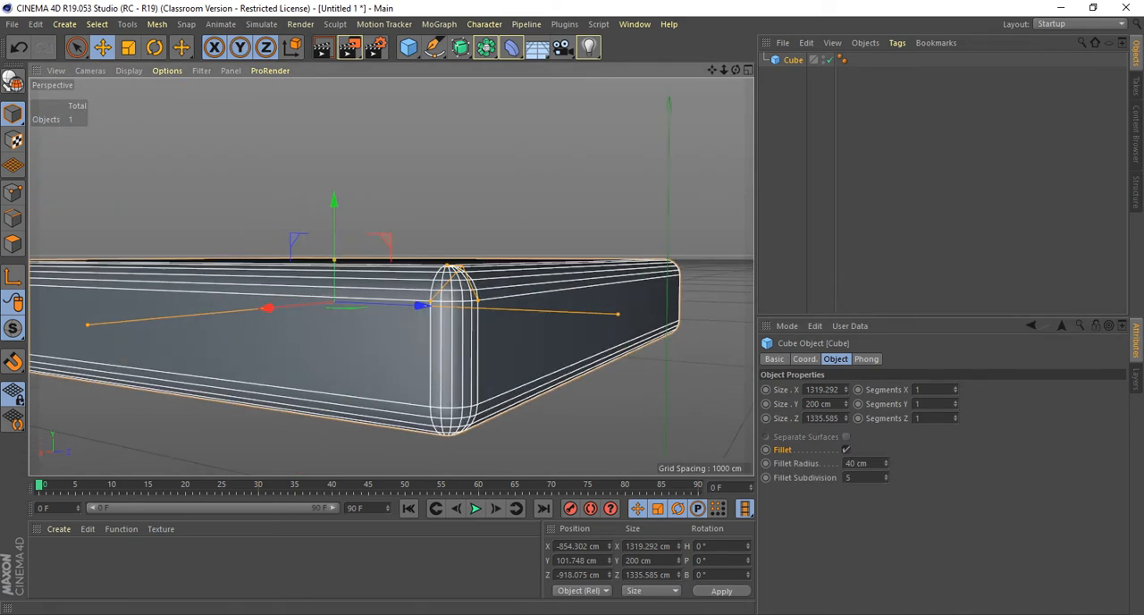
pyautogui.doubleClick(850, 477)
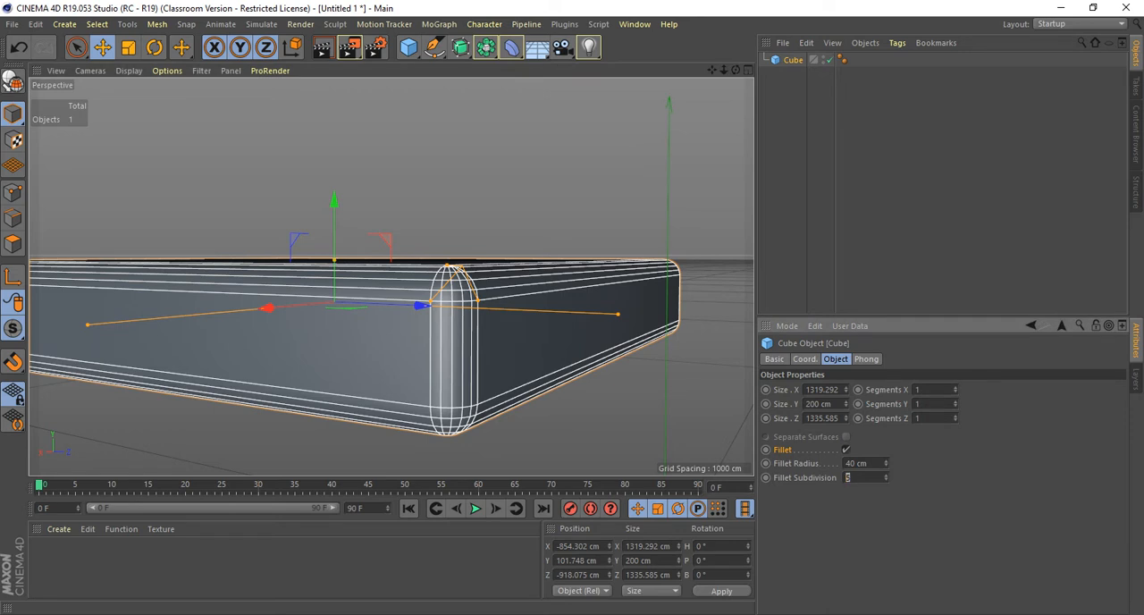
pyautogui.write('2')
pyautogui.press('Return')
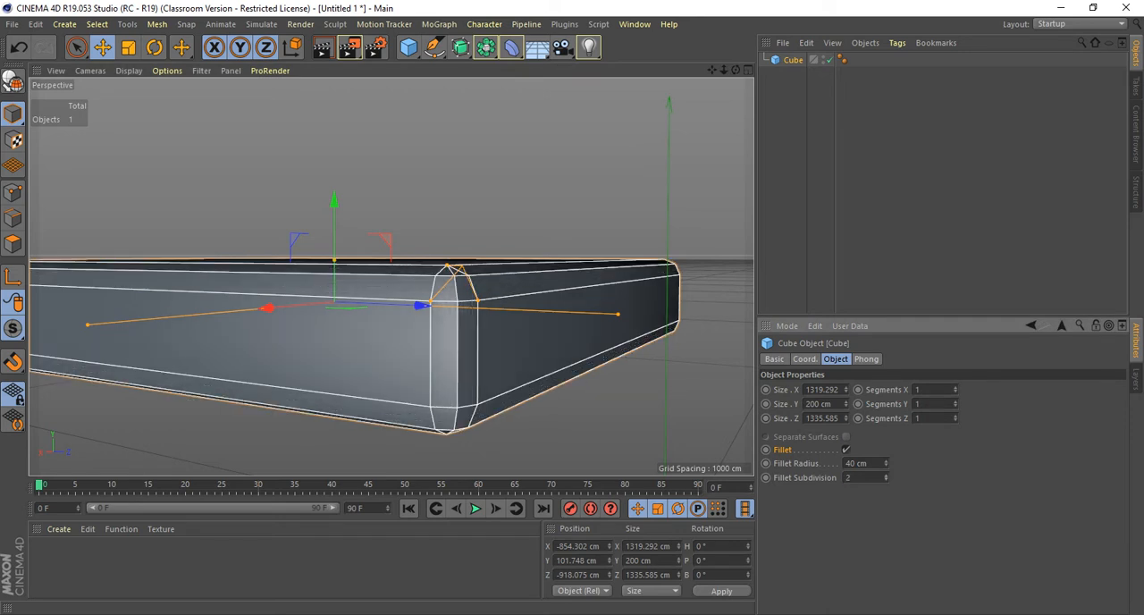
# Raise the cube's Fillet Radius to 70 cm and compare the shape with the fillet off and on.
pyautogui.moveTo(886, 463); pyautogui.dragTo(886, 436)
pyautogui.keyDown('alt'); pyautogui.moveTo(500, 286); pyautogui.dragTo(429, 345); pyautogui.keyUp('alt')
pyautogui.keyDown('alt'); pyautogui.moveTo(335, 302); pyautogui.dragTo(425, 239); pyautogui.keyUp('alt')
pyautogui.keyDown('alt'); pyautogui.moveTo(391, 277); pyautogui.dragTo(393, 278, button='middle'); pyautogui.keyUp('alt')
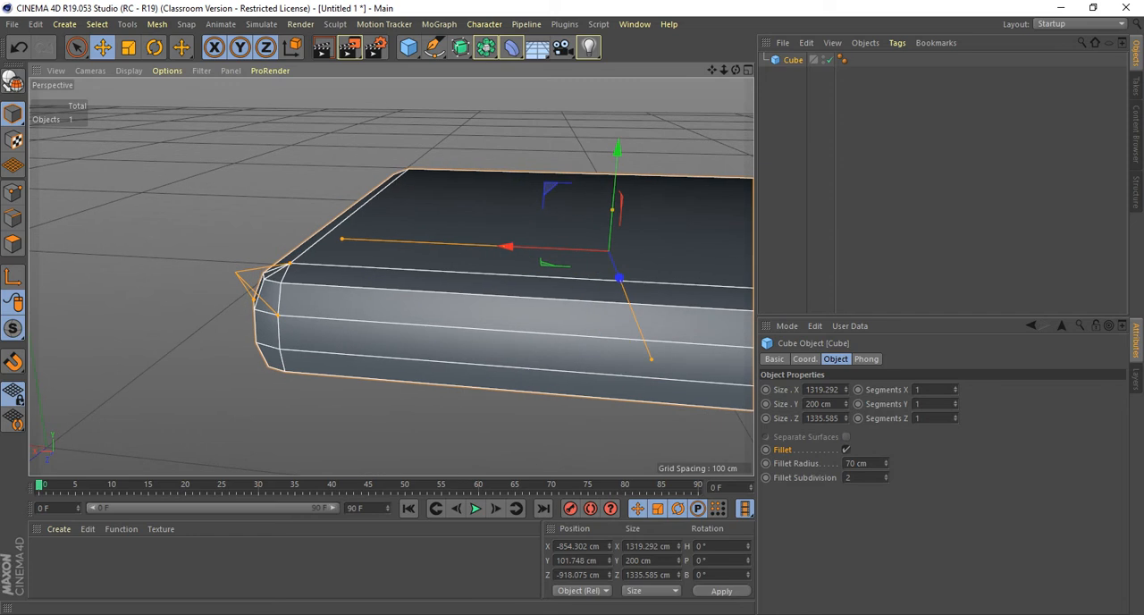
pyautogui.click(845, 450)
pyautogui.click(846, 450)
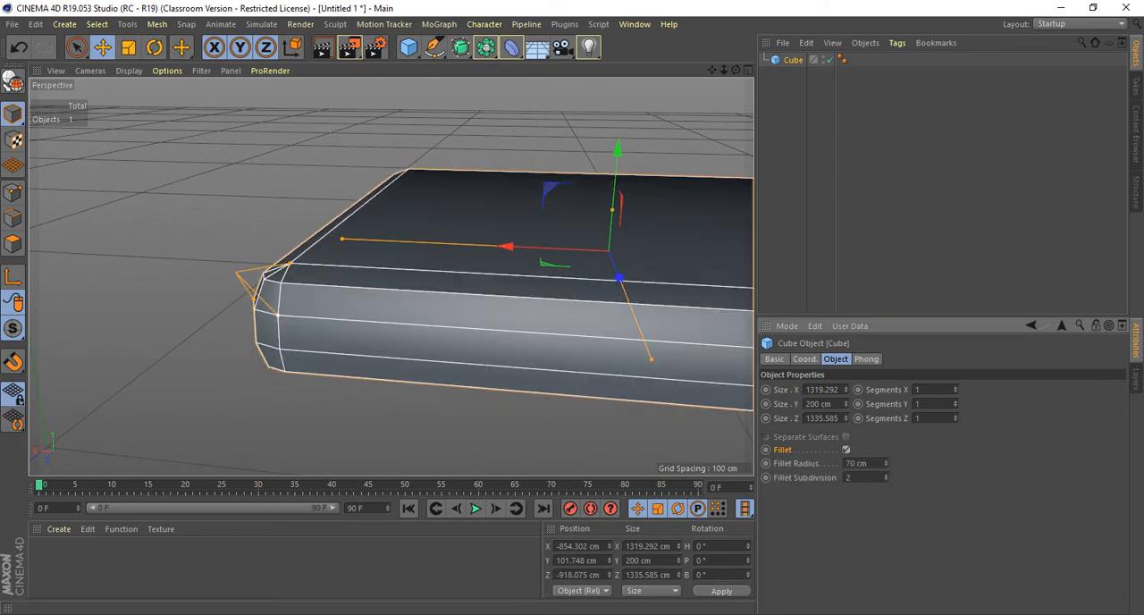
# Reduce the fillet radius to about 22.5 cm with the corner handle, trying a Fillet Subdivision of 4 before restoring 2.
pyautogui.moveTo(278, 314); pyautogui.dragTo(244, 276)
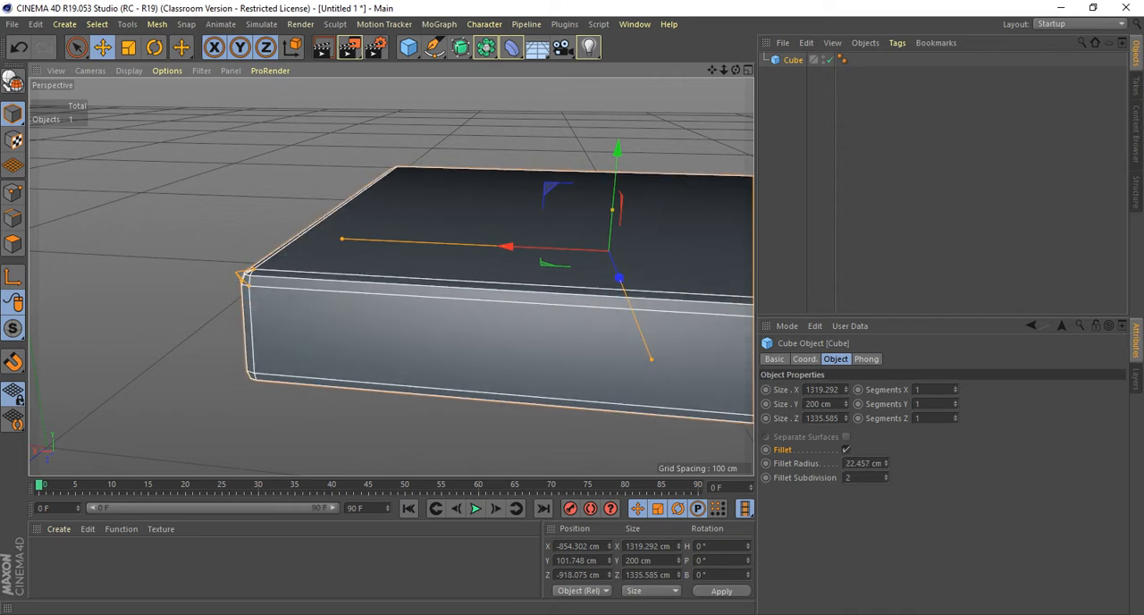
pyautogui.moveTo(886, 477); pyautogui.dragTo(886, 470)
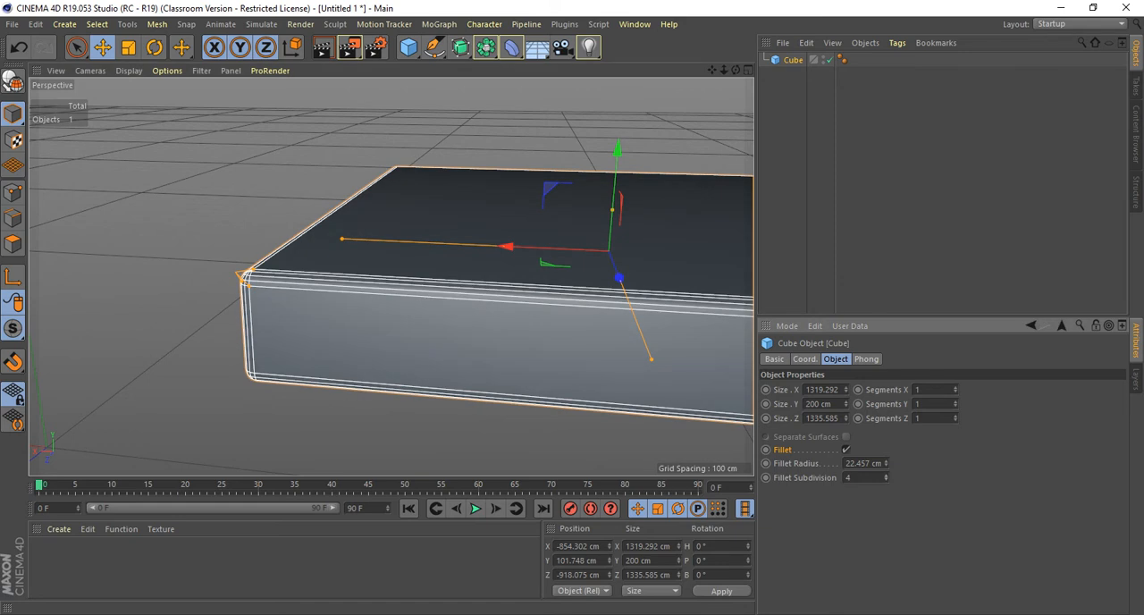
pyautogui.moveTo(886, 470); pyautogui.dragTo(886, 478)
pyautogui.keyDown('alt'); pyautogui.moveTo(555, 246); pyautogui.dragTo(391, 277); pyautogui.keyUp('alt')
pyautogui.keyDown('alt'); pyautogui.moveTo(484, 221); pyautogui.dragTo(313, 128, button='middle'); pyautogui.keyUp('alt')
pyautogui.scroll(-3, 484, 221)
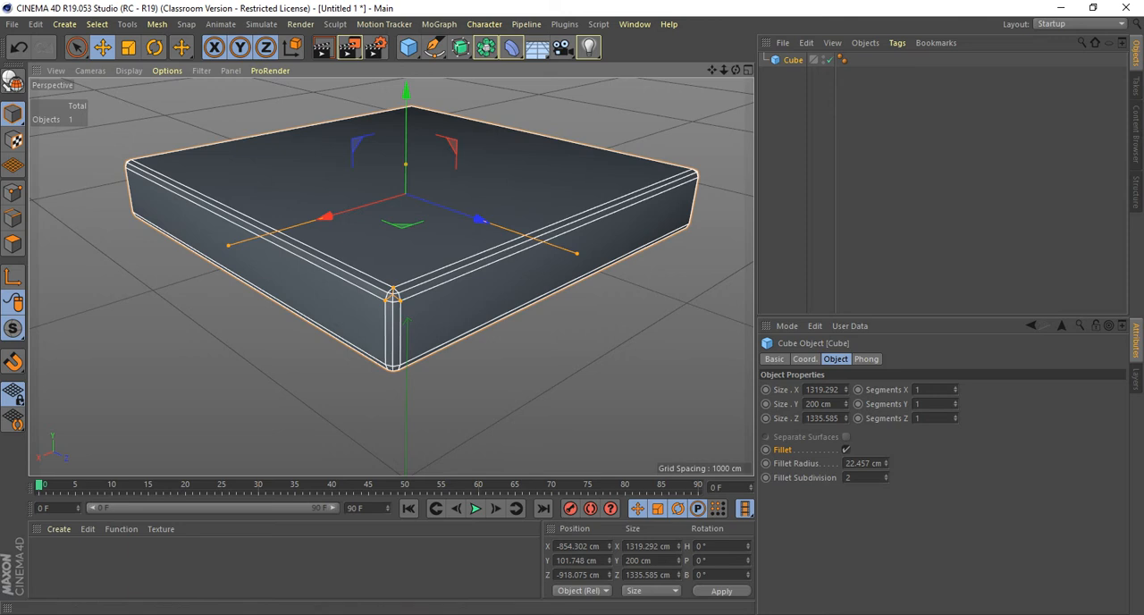
# Turn off the cube's fillet and delete the cube from the scene.
pyautogui.click(845, 450)
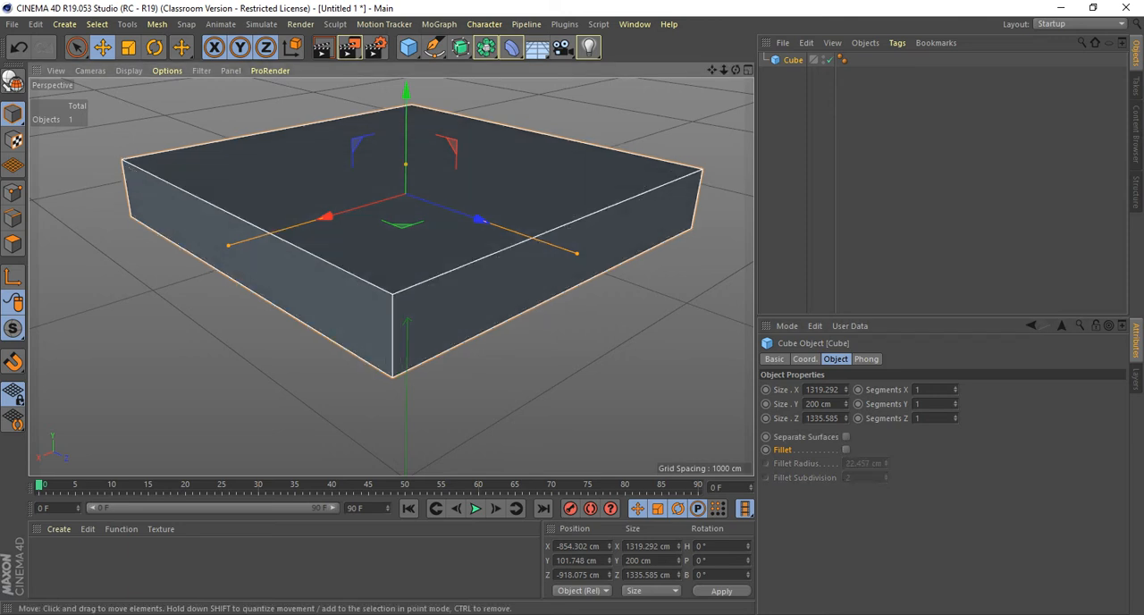
pyautogui.press('Delete')
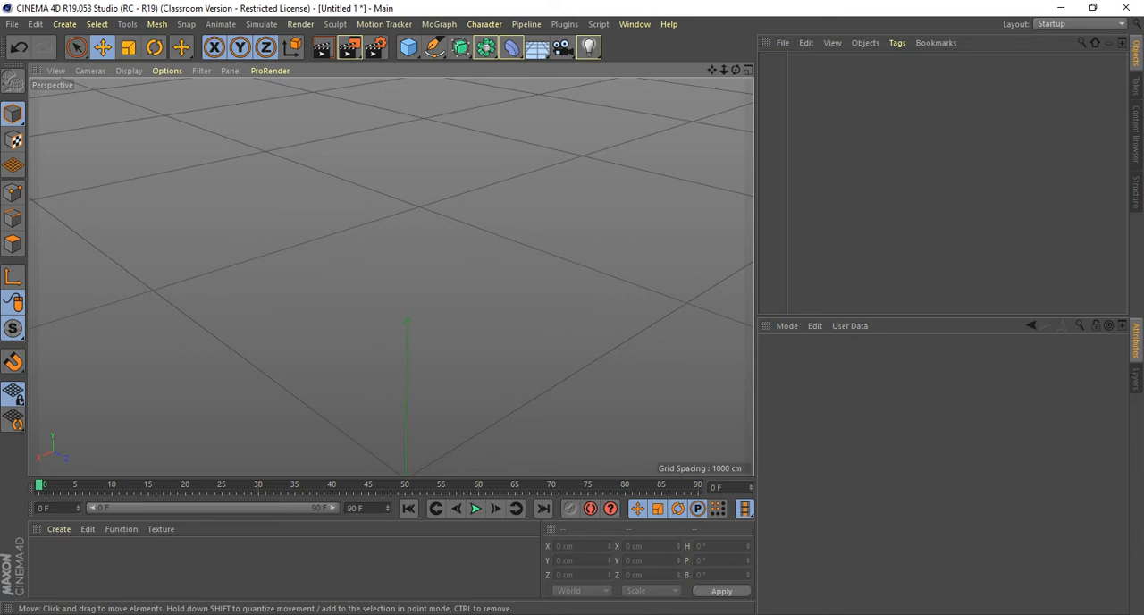
# Add a Cylinder primitive to the scene and frame it centrally in the perspective view.
pyautogui.click(64, 24)
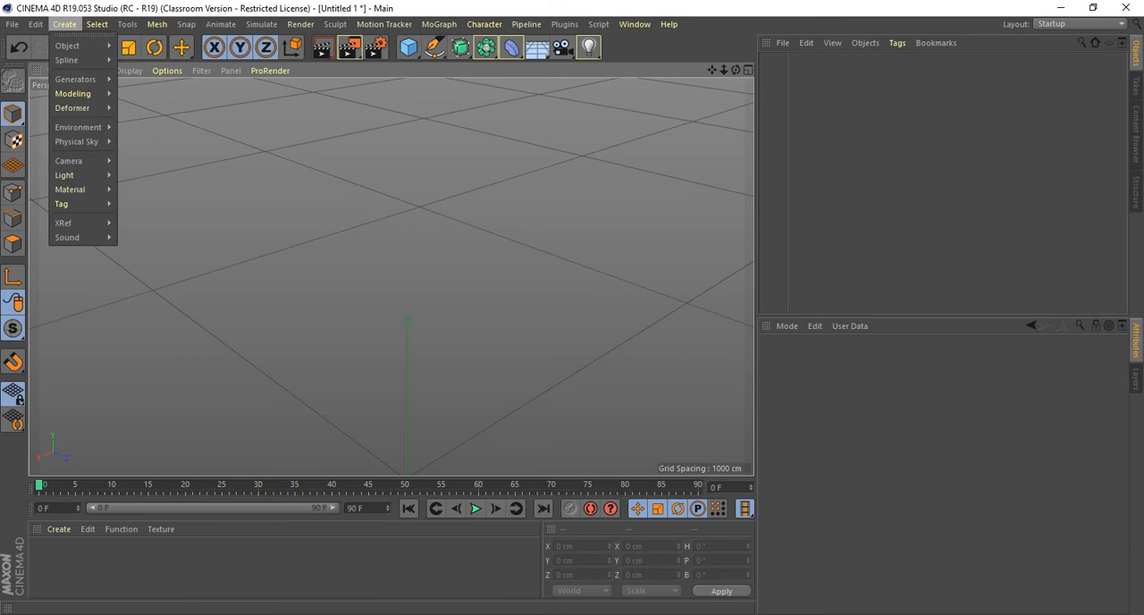
pyautogui.moveTo(79, 45)
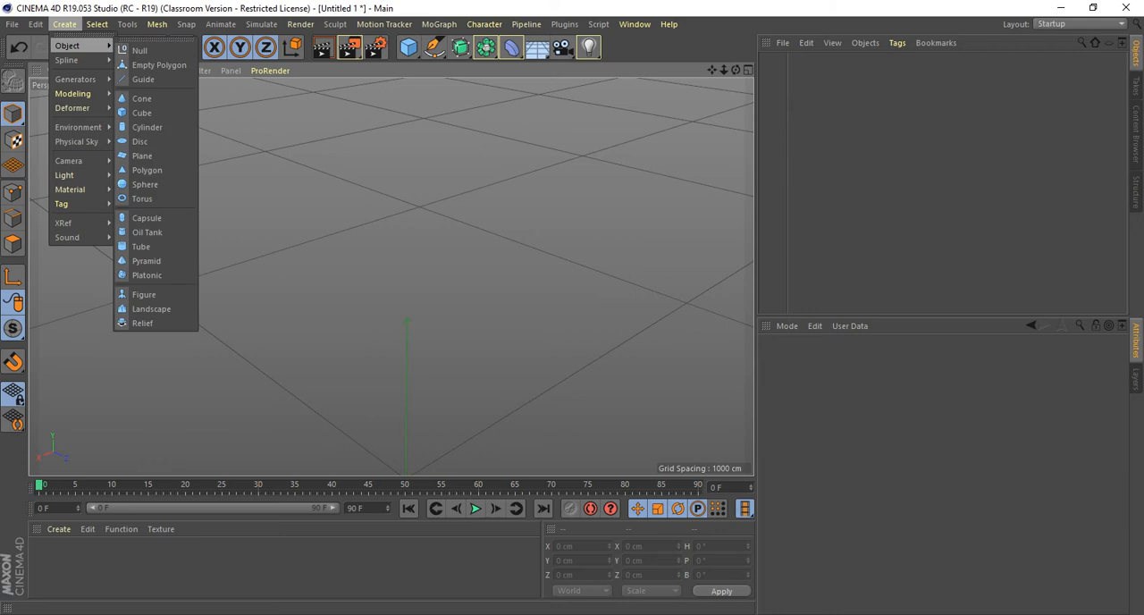
pyautogui.click(148, 127)
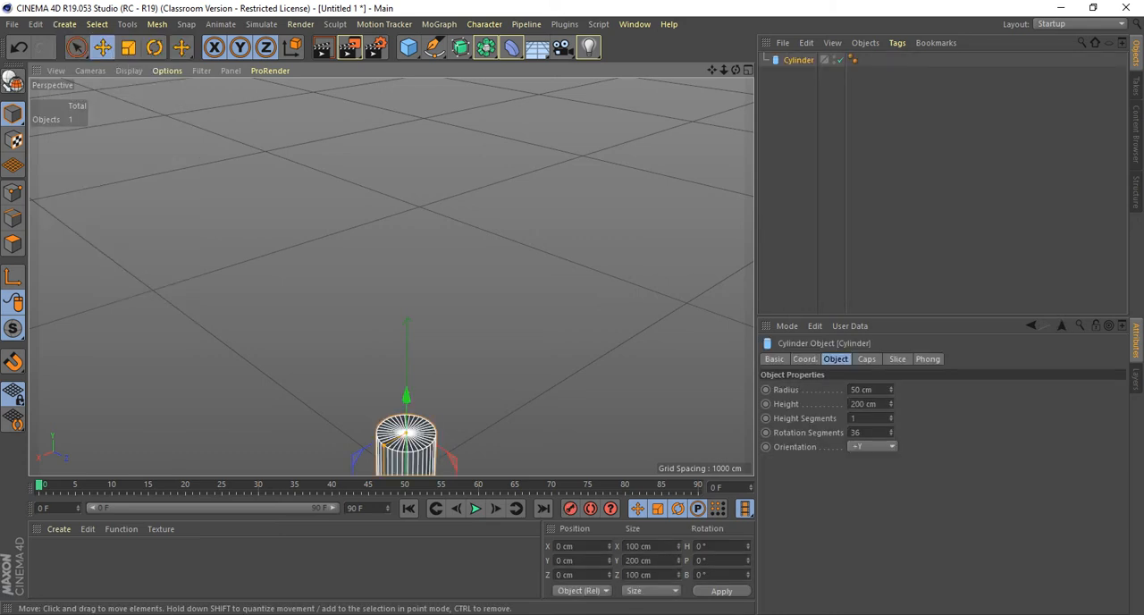
pyautogui.keyDown('alt'); pyautogui.moveTo(409, 380); pyautogui.dragTo(449, 232, button='middle'); pyautogui.keyUp('alt')
pyautogui.scroll(4, 449, 232)
pyautogui.keyDown('alt'); pyautogui.moveTo(437, 340); pyautogui.dragTo(421, 309, button='middle'); pyautogui.keyUp('alt')
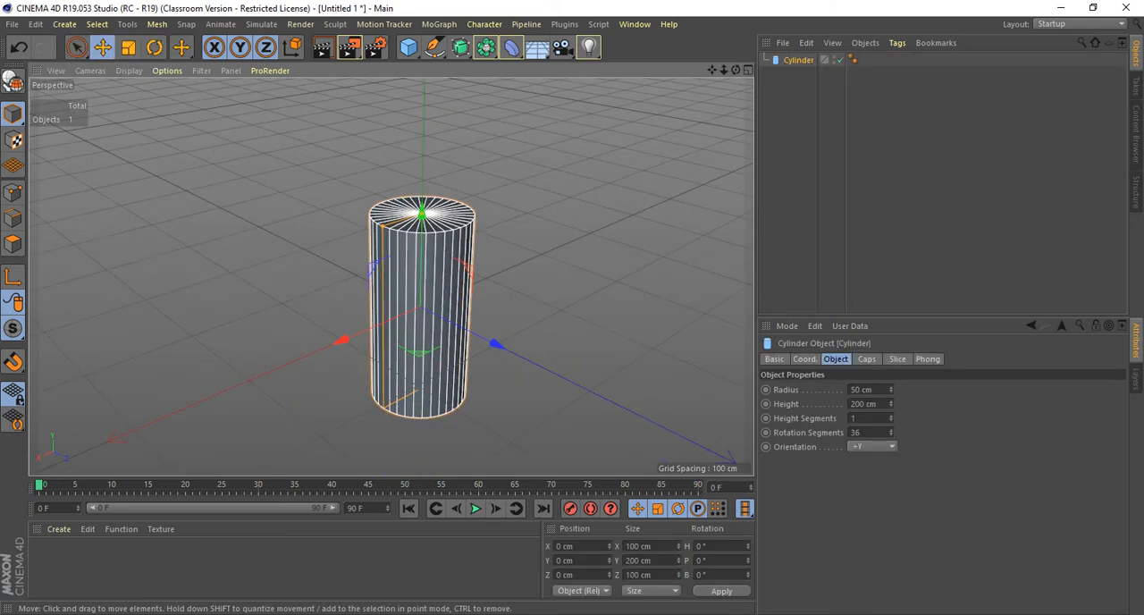
pyautogui.scroll(3, 479, 363)
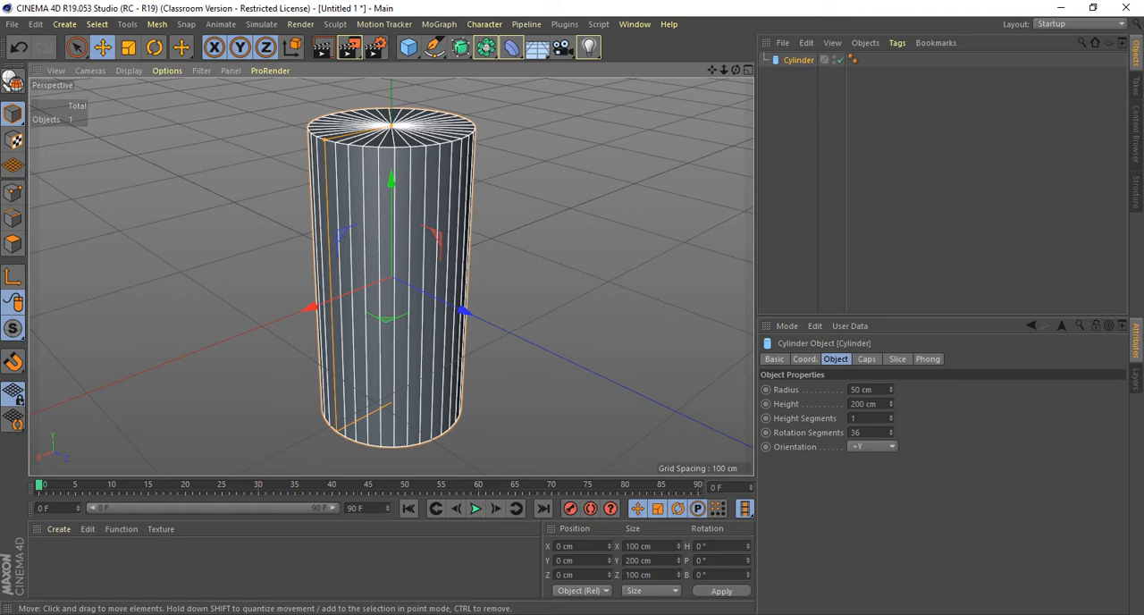
# Set the cylinder's radius to about 71.4 cm, height to about 185 cm, Rotation Segments to 6 and orientation to +X.
pyautogui.keyDown('alt'); pyautogui.moveTo(392, 277); pyautogui.dragTo(339, 304); pyautogui.keyUp('alt')
pyautogui.moveTo(892, 404); pyautogui.dragTo(891, 370)
pyautogui.moveTo(891, 419); pyautogui.dragTo(891, 443)
pyautogui.click(873, 447)
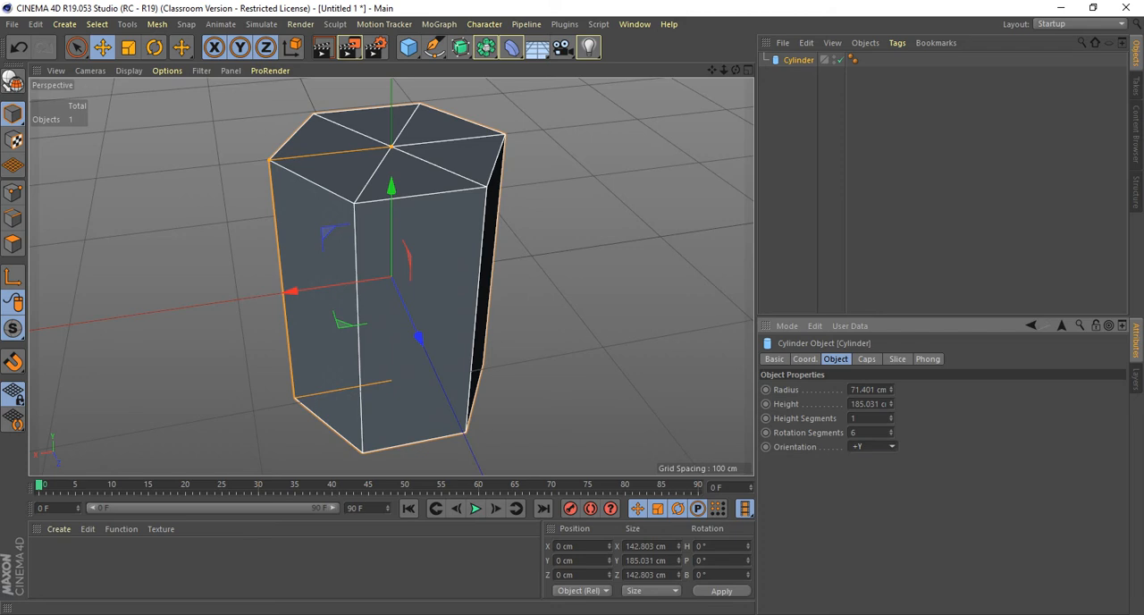
pyautogui.click(859, 461)
pyautogui.keyDown('alt'); pyautogui.moveTo(391, 277); pyautogui.dragTo(499, 238); pyautogui.keyUp('alt')
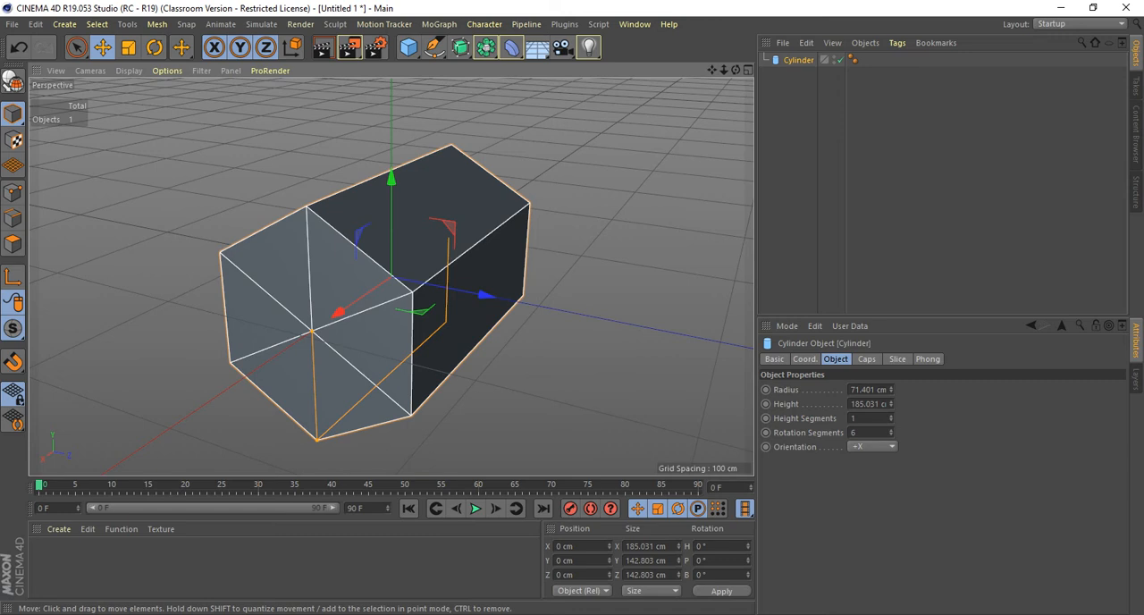
# Compare the cylinder deselected and selected, and look through the viewport's display and option settings for how edge lines are shown.
pyautogui.hotkey('ctrl', 'shift', 'a')
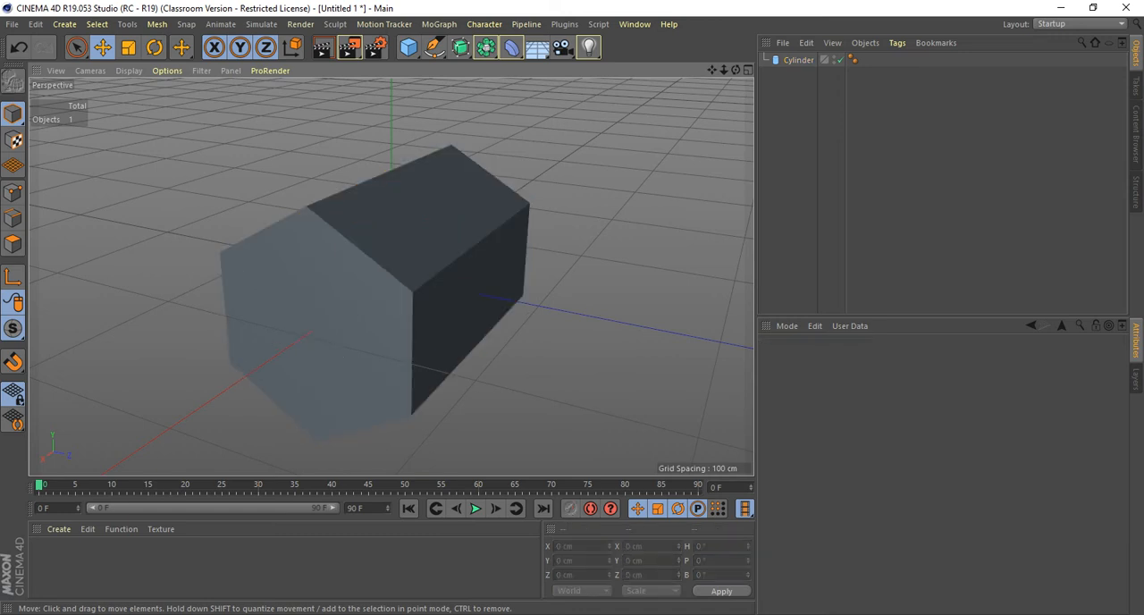
pyautogui.click(375, 286)
pyautogui.click(167, 70)
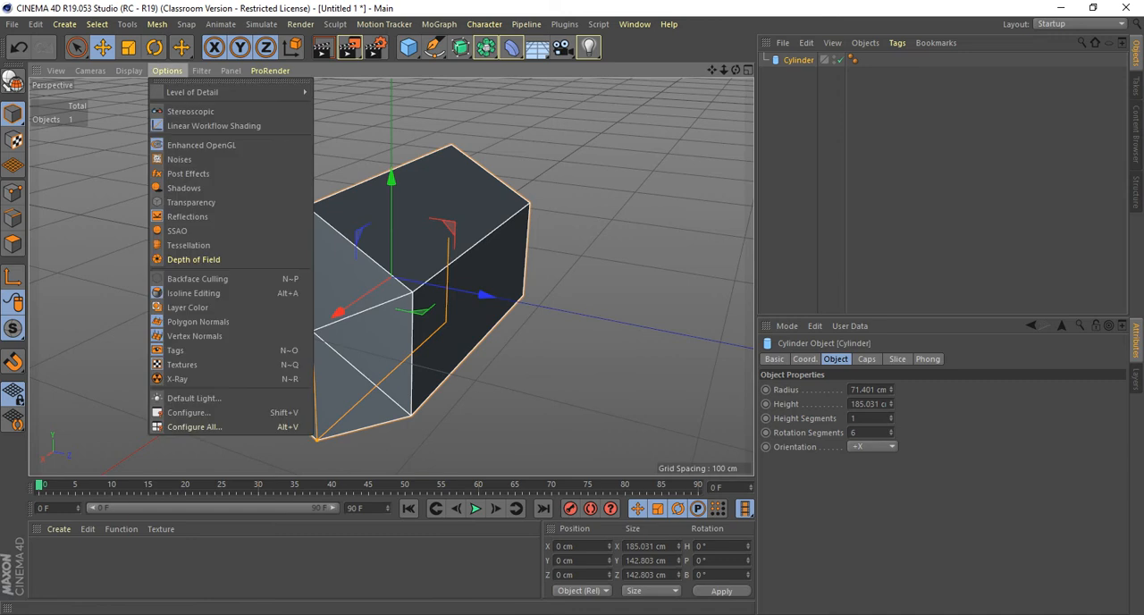
pyautogui.moveTo(129, 71)
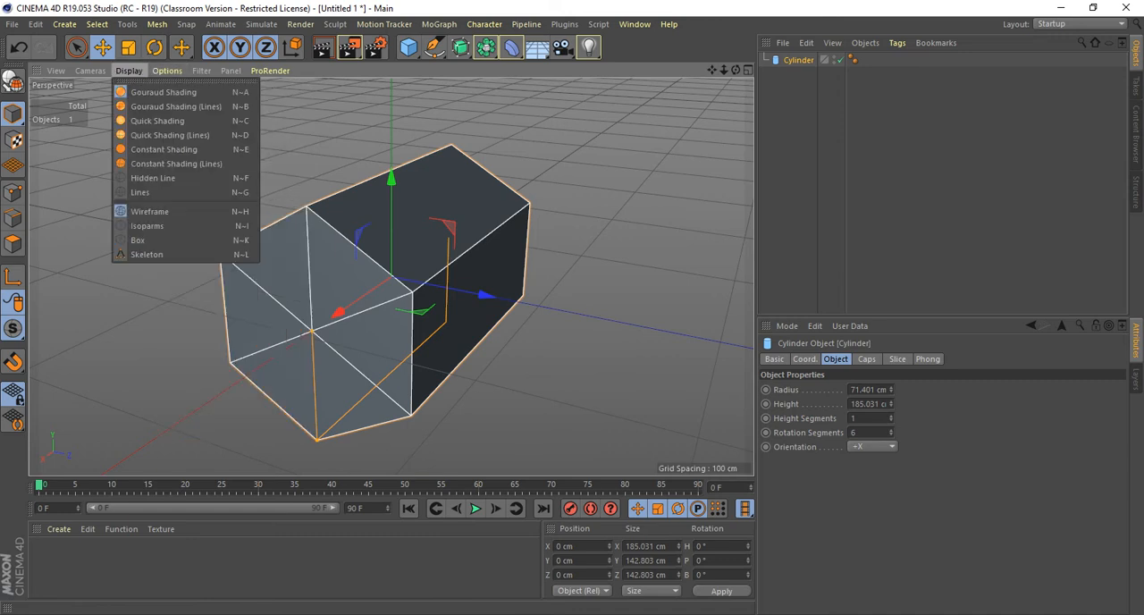
pyautogui.click(129, 71)
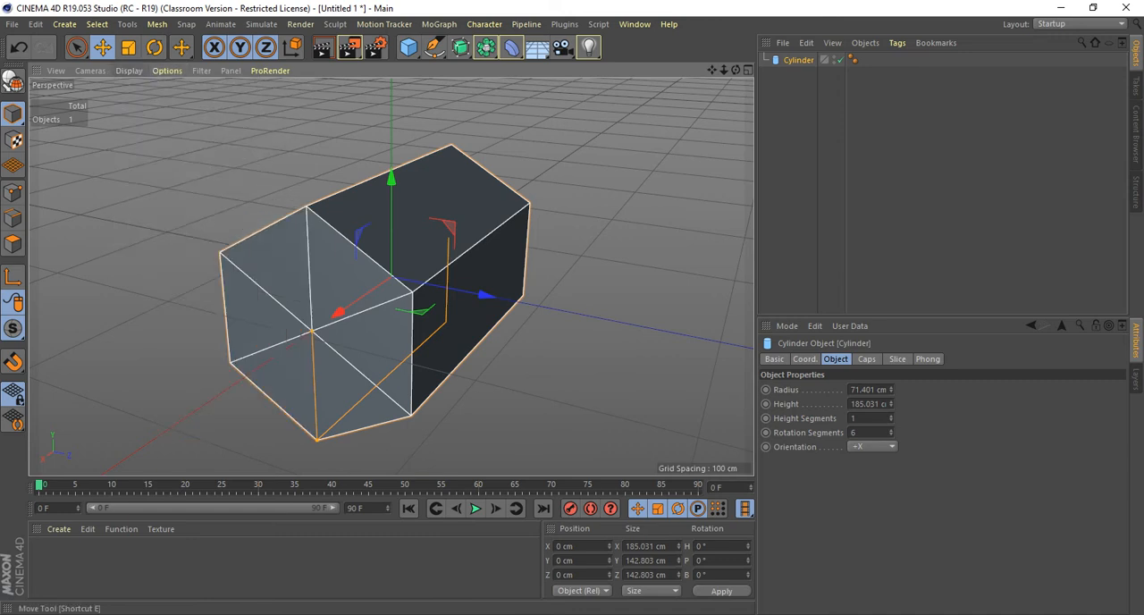
pyautogui.click(129, 70)
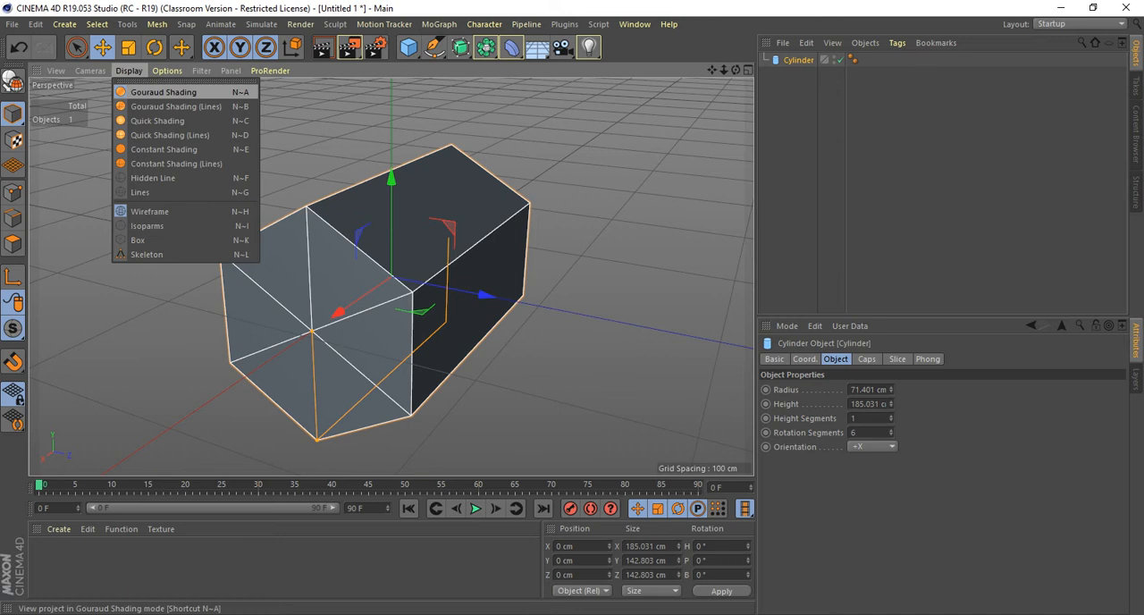
pyautogui.click(150, 211)
pyautogui.click(170, 268)
pyautogui.click(357, 295)
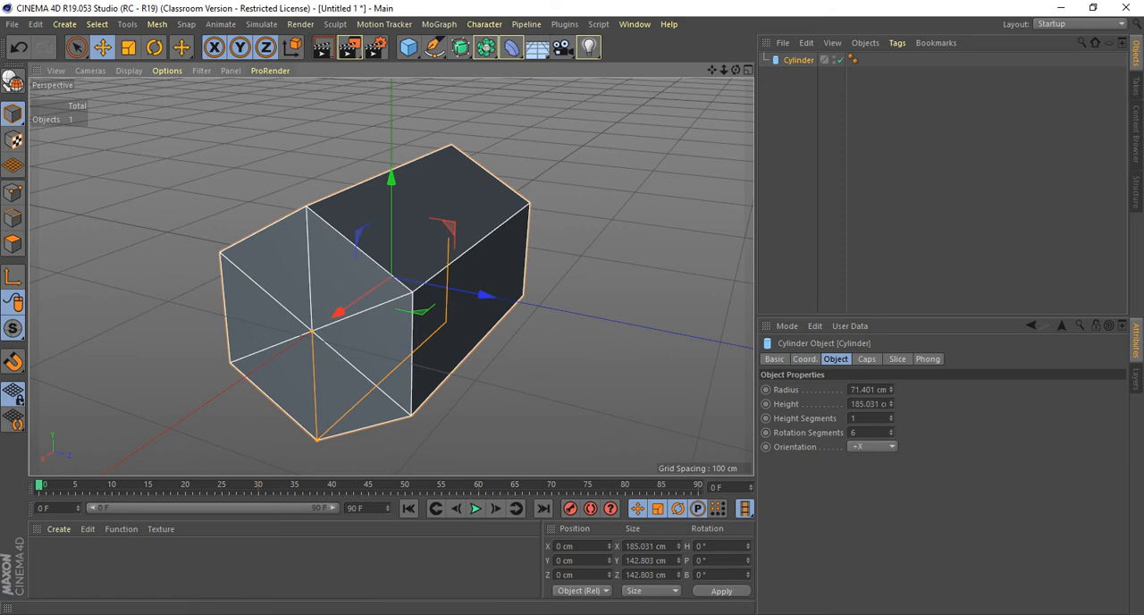
pyautogui.click(167, 71)
pyautogui.moveTo(202, 70)
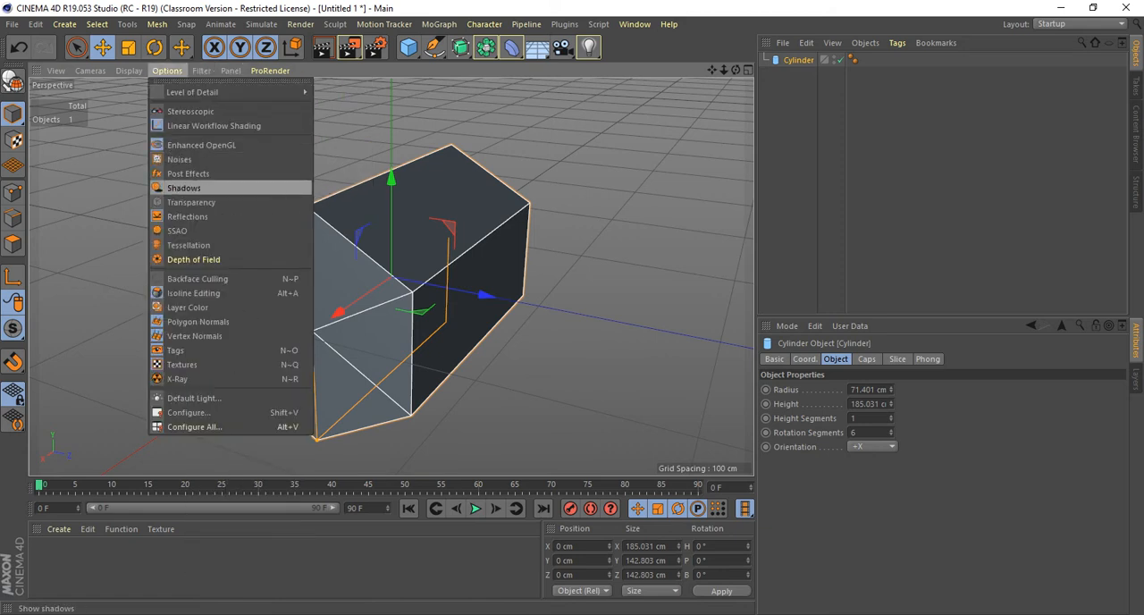
pyautogui.click(193, 294)
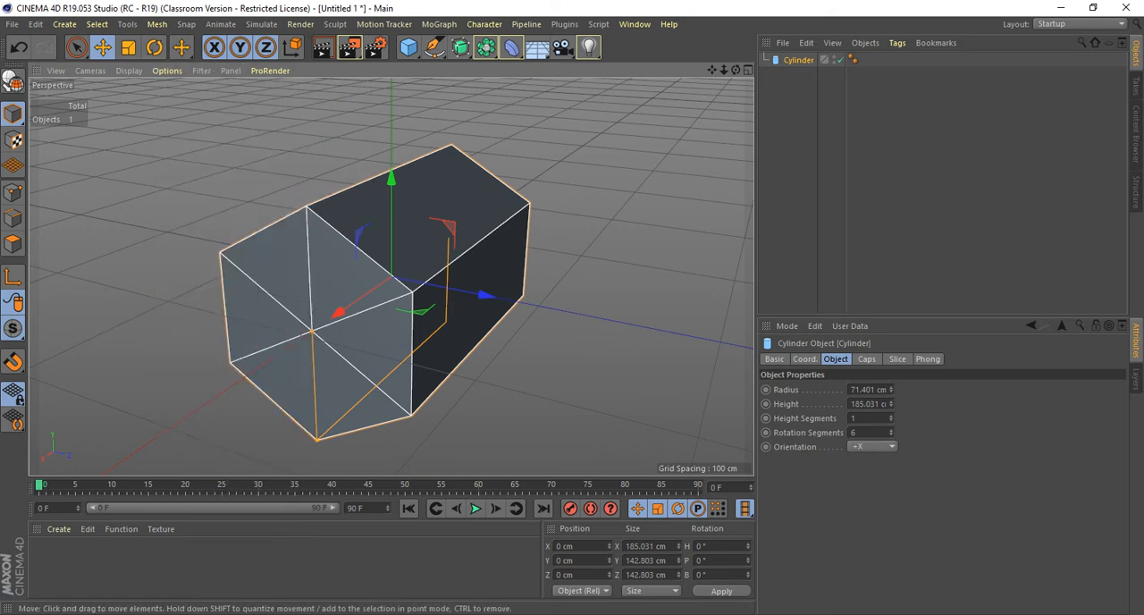
pyautogui.press('r')
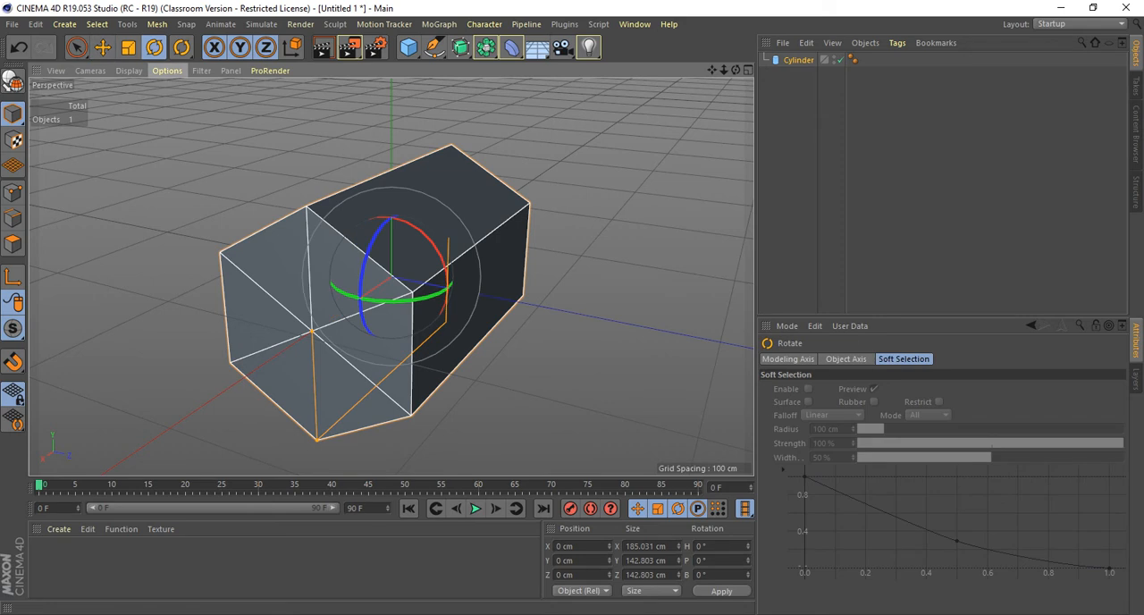
# Try the Gouraud Shading (Lines) display mode in the viewport, return to plain Gouraud Shading and deselect the cylinder.
pyautogui.click(167, 71)
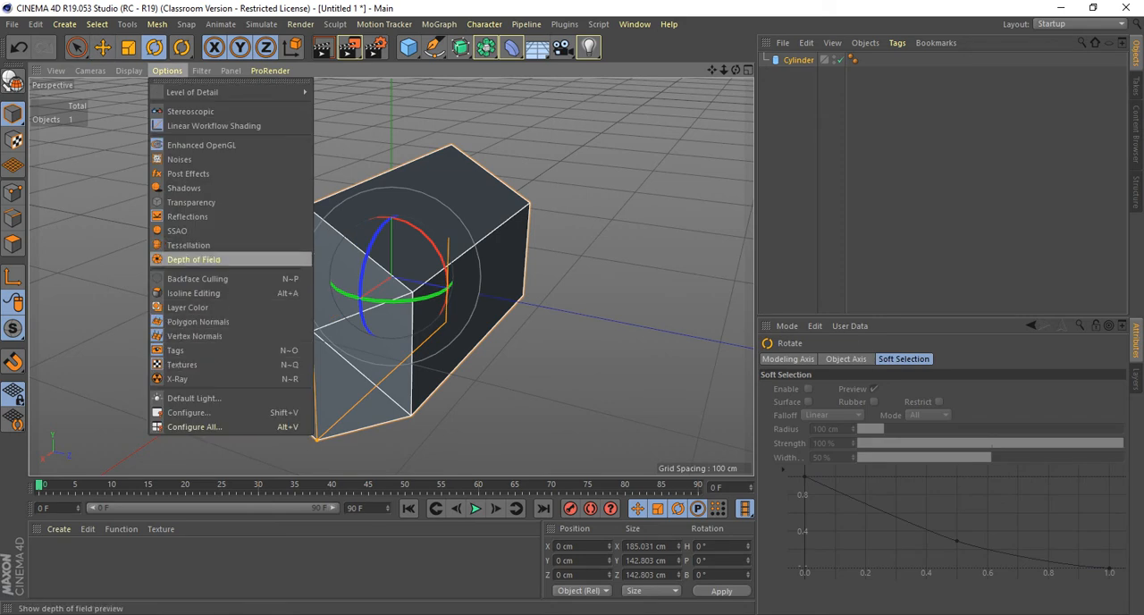
pyautogui.moveTo(128, 70)
pyautogui.click(176, 106)
pyautogui.click(129, 70)
pyautogui.click(164, 92)
pyautogui.click(192, 206)
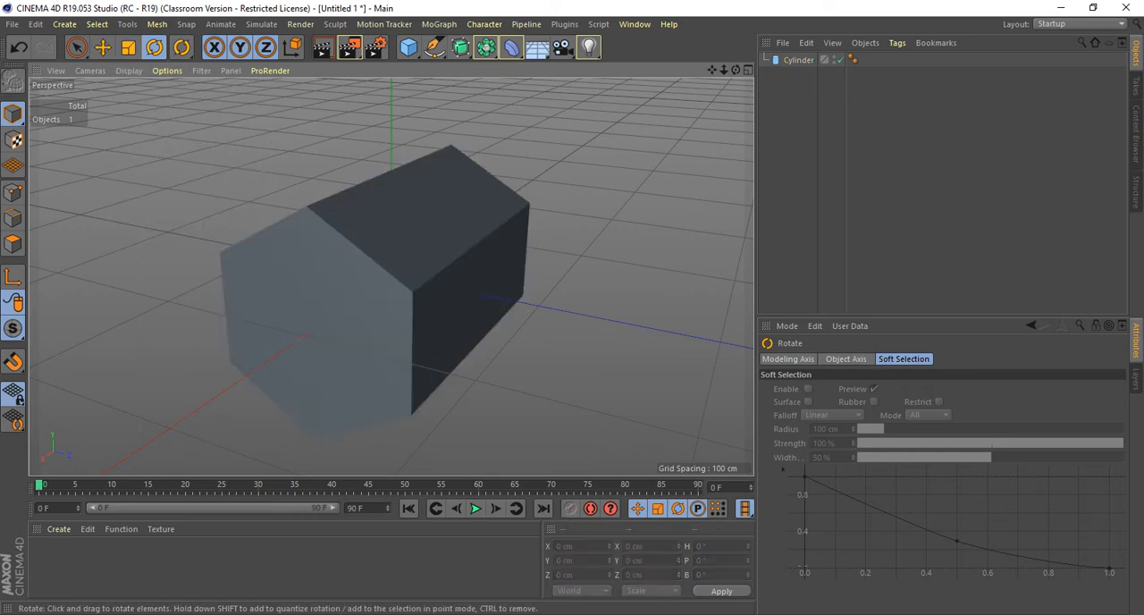
# Set the perspective view's display mode to Gouraud Shading (Lines) and compare the cylinder's edges deselected and selected.
pyautogui.click(277, 277)
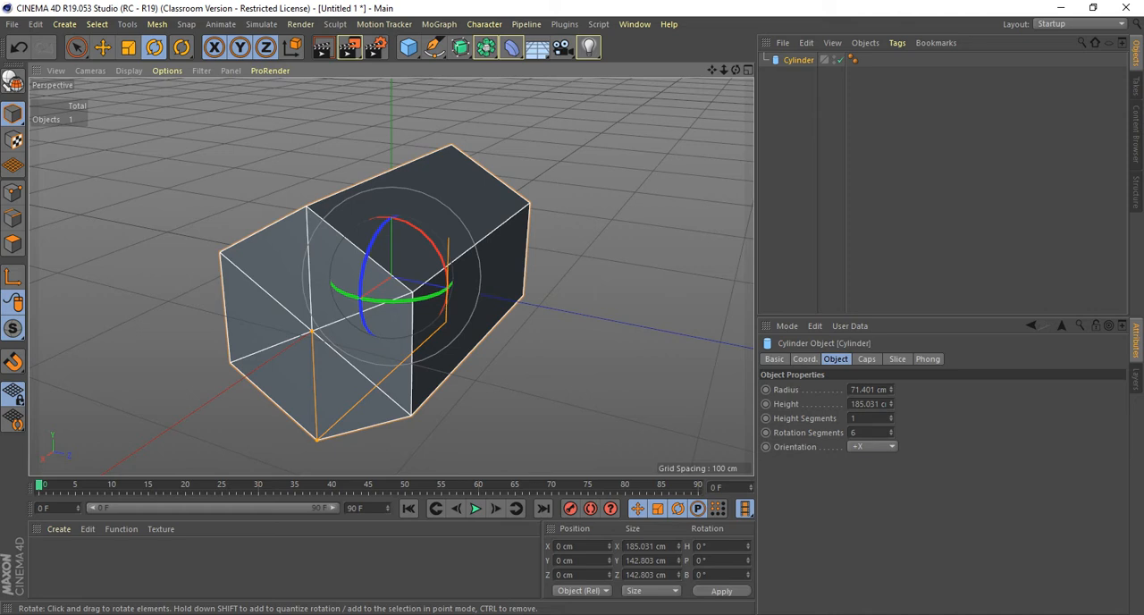
pyautogui.click(166, 71)
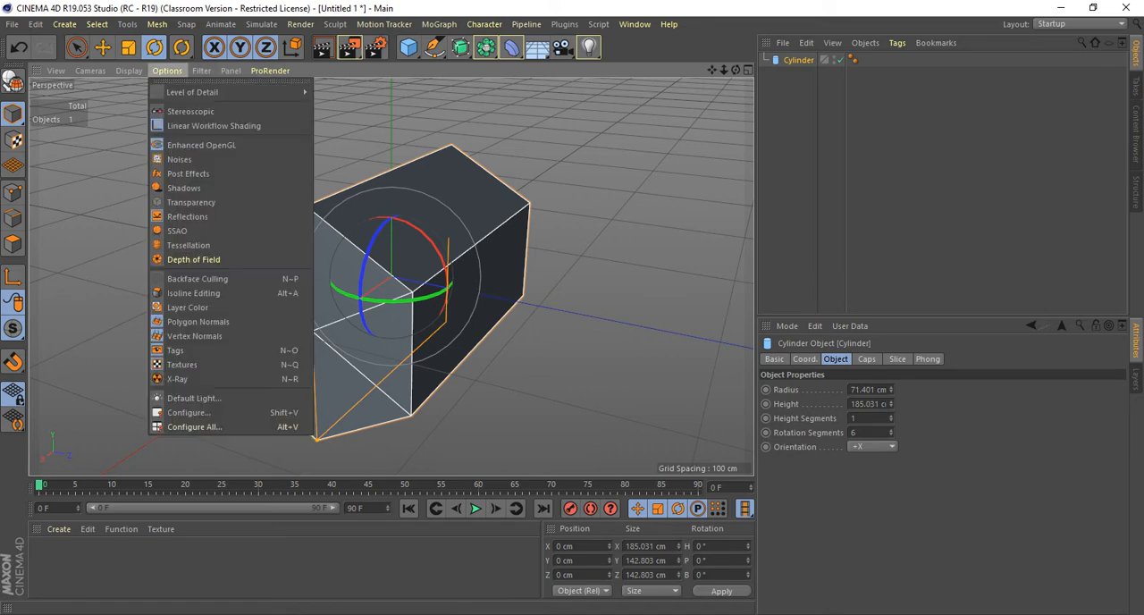
pyautogui.click(129, 71)
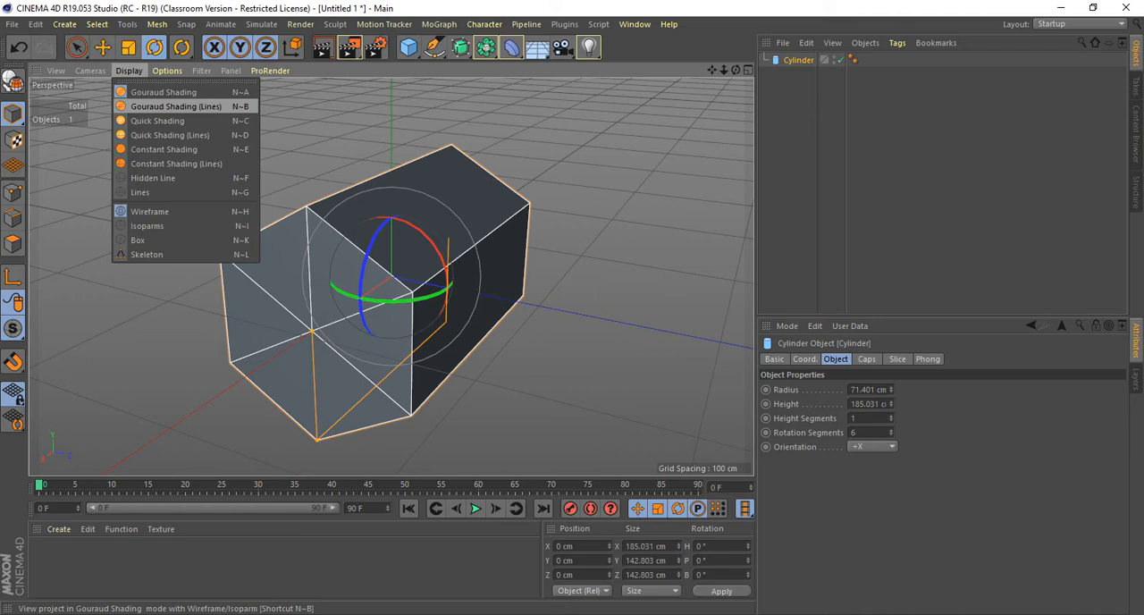
pyautogui.click(176, 105)
pyautogui.hotkey('ctrl', 'shift', 'a')
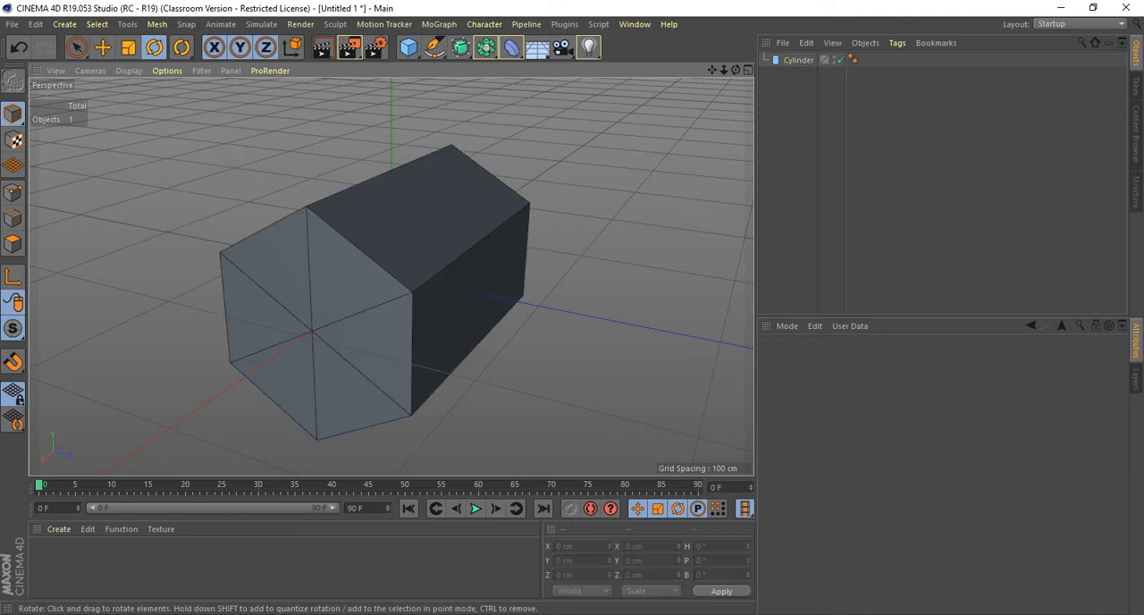
pyautogui.hotkey('ctrl', 'a')
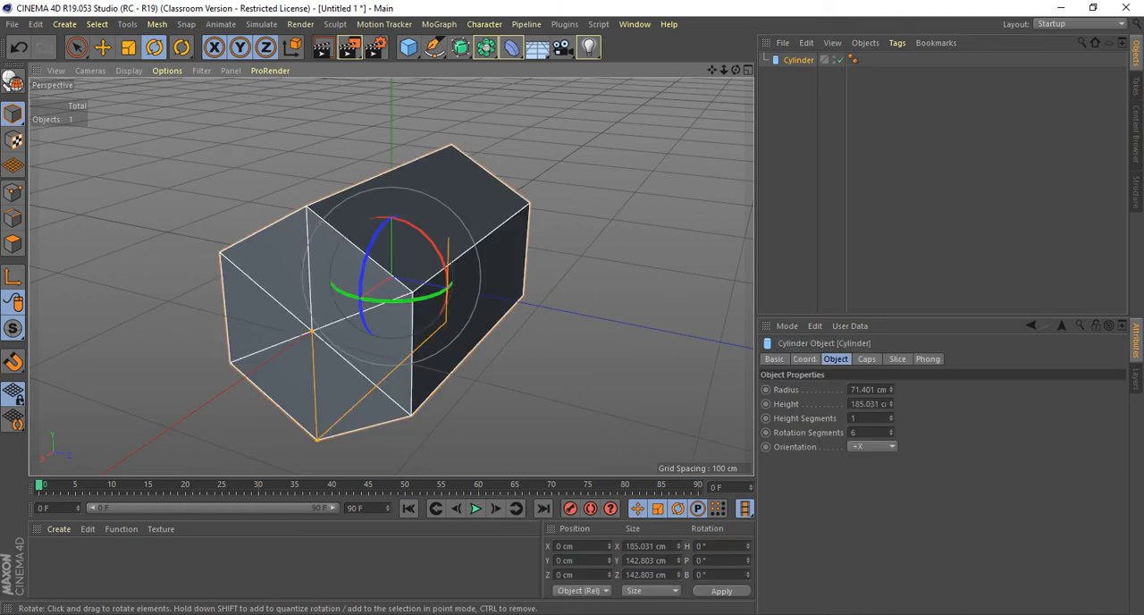
pyautogui.click(129, 71)
pyautogui.click(129, 70)
pyautogui.click(129, 71)
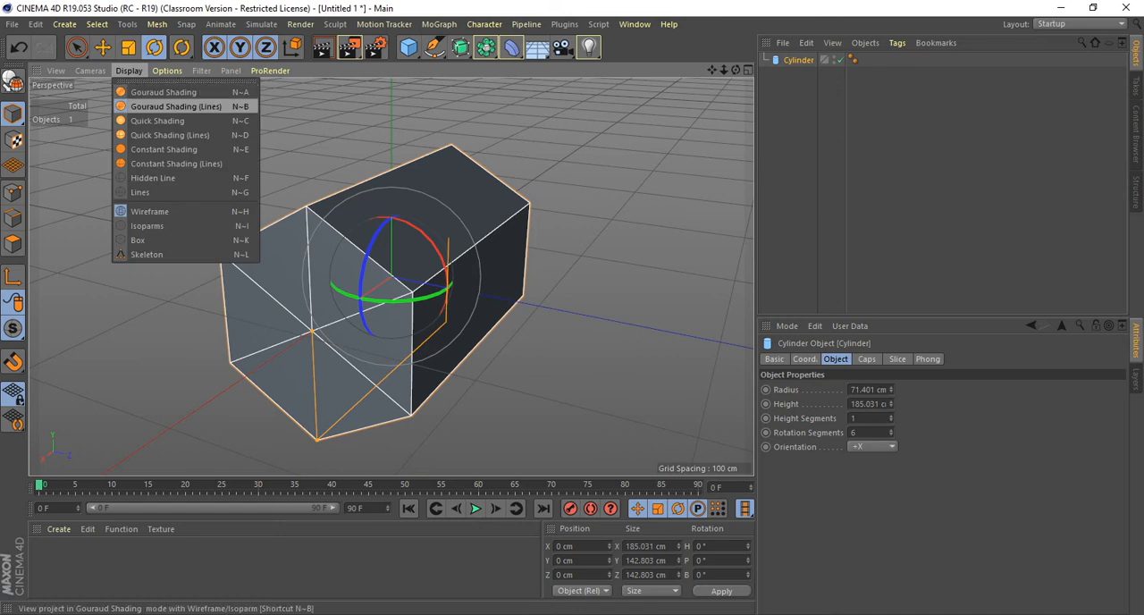
pyautogui.click(175, 107)
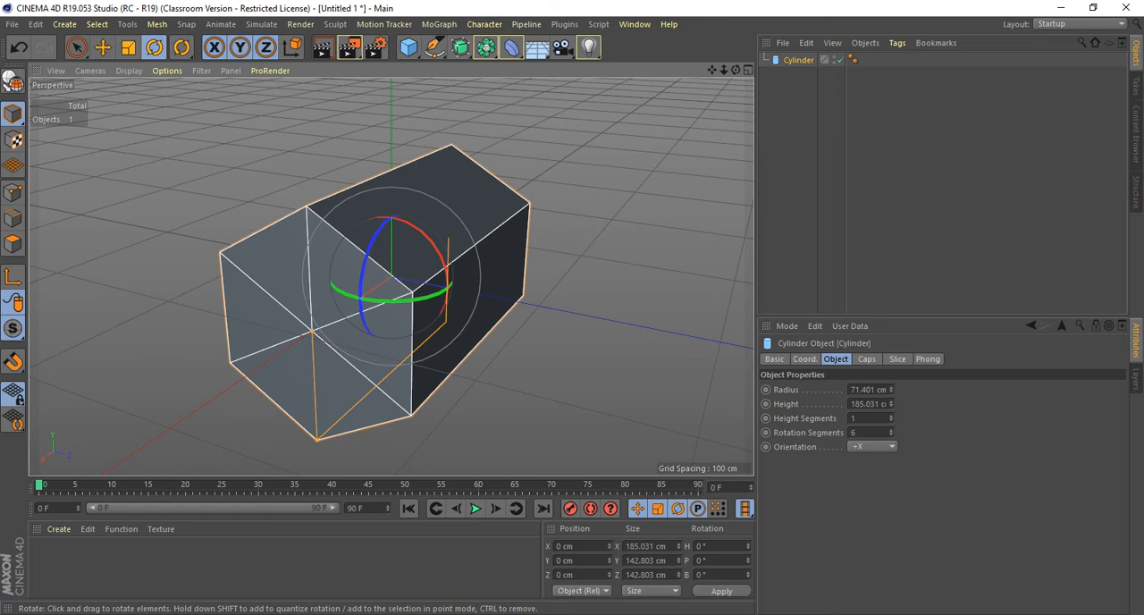
# Toggle the cylinder's caps off and on, and enable their fillet with 2 segments and a 21 cm radius.
pyautogui.keyDown('alt'); pyautogui.moveTo(390, 276); pyautogui.dragTo(344, 234); pyautogui.keyUp('alt')
pyautogui.keyDown('alt'); pyautogui.moveTo(344, 234); pyautogui.dragTo(380, 235, button='middle'); pyautogui.keyUp('alt')
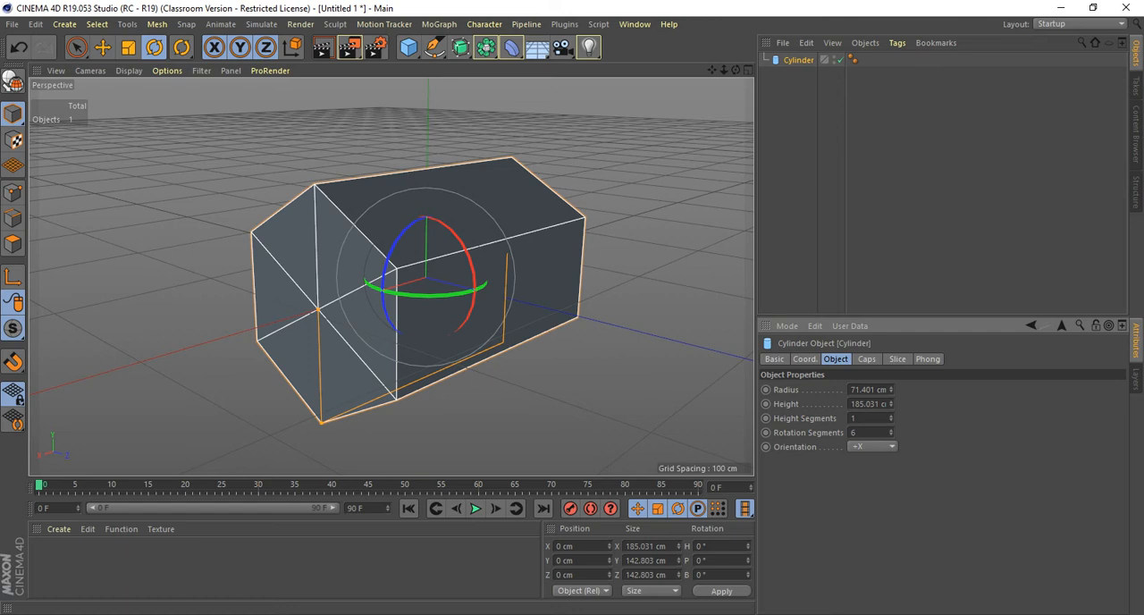
pyautogui.click(867, 359)
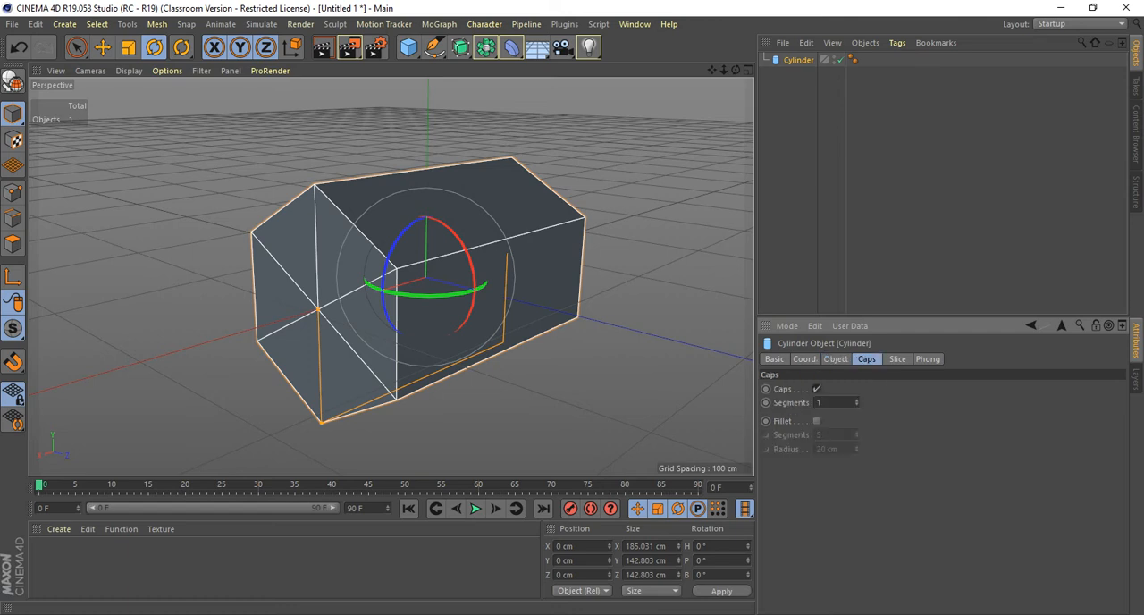
pyautogui.click(816, 389)
pyautogui.click(816, 388)
pyautogui.click(816, 422)
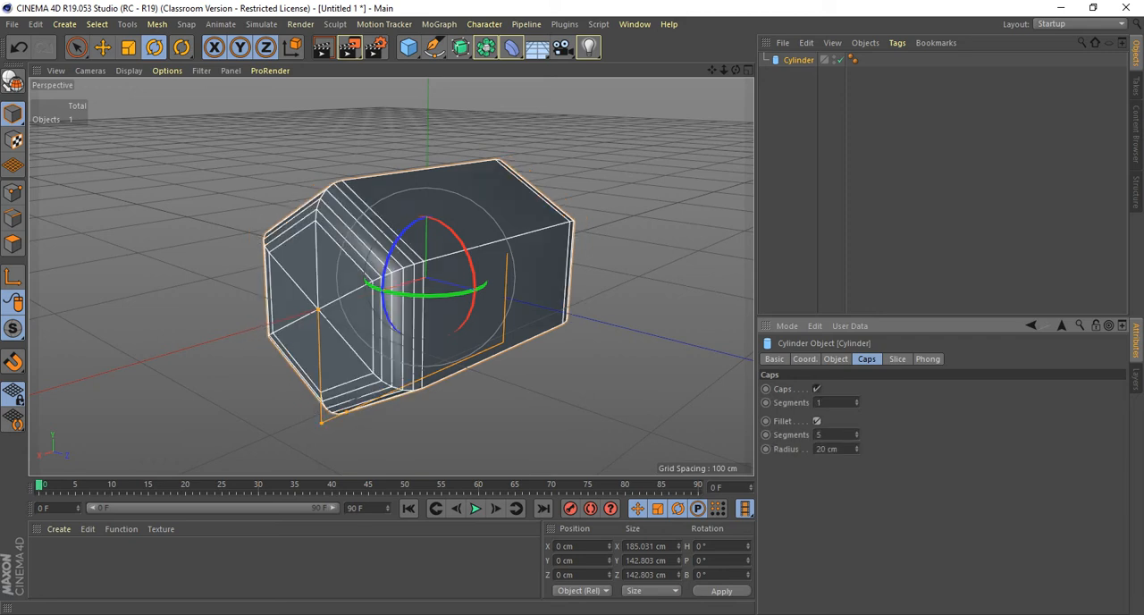
pyautogui.keyDown('alt'); pyautogui.moveTo(536, 295); pyautogui.dragTo(520, 295); pyautogui.keyUp('alt')
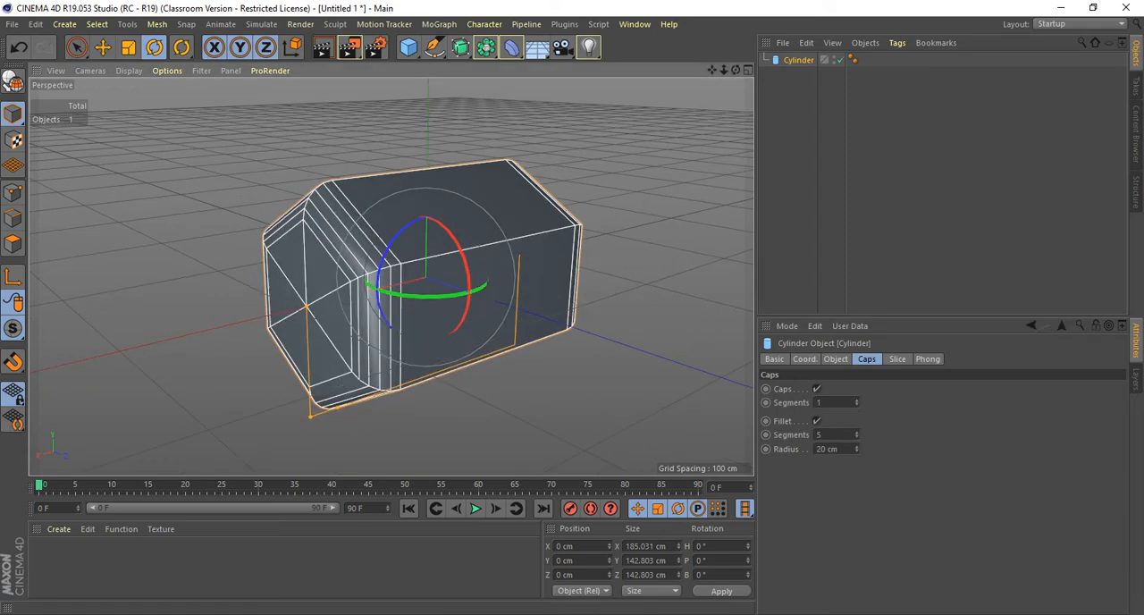
pyautogui.moveTo(856, 448)
pyautogui.mouseDown()
pyautogui.moveTo(856, 465)
pyautogui.moveTo(857, 439)
pyautogui.mouseUp()
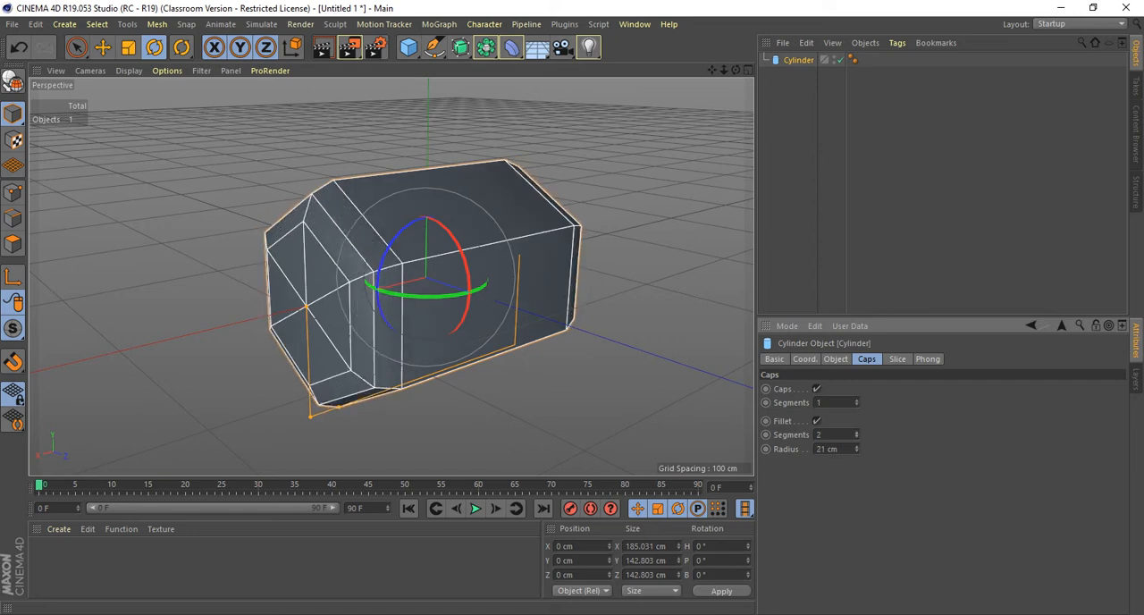
# Enable Slice on the cylinder from 0° to 180° and inspect the flat cut face.
pyautogui.click(898, 360)
pyautogui.click(827, 388)
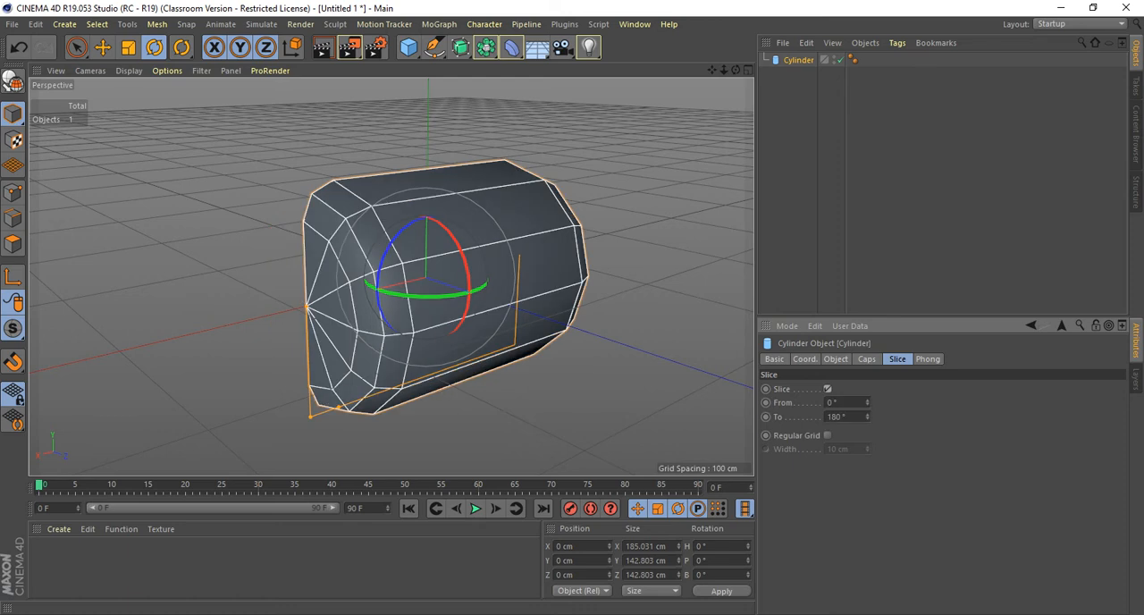
pyautogui.keyDown('alt'); pyautogui.moveTo(426, 278); pyautogui.dragTo(582, 204); pyautogui.keyUp('alt')
# Compare the cut face with Regular Grid on and off, leaving it on with a width of about 28.3 cm.
pyautogui.click(828, 435)
pyautogui.click(828, 435)
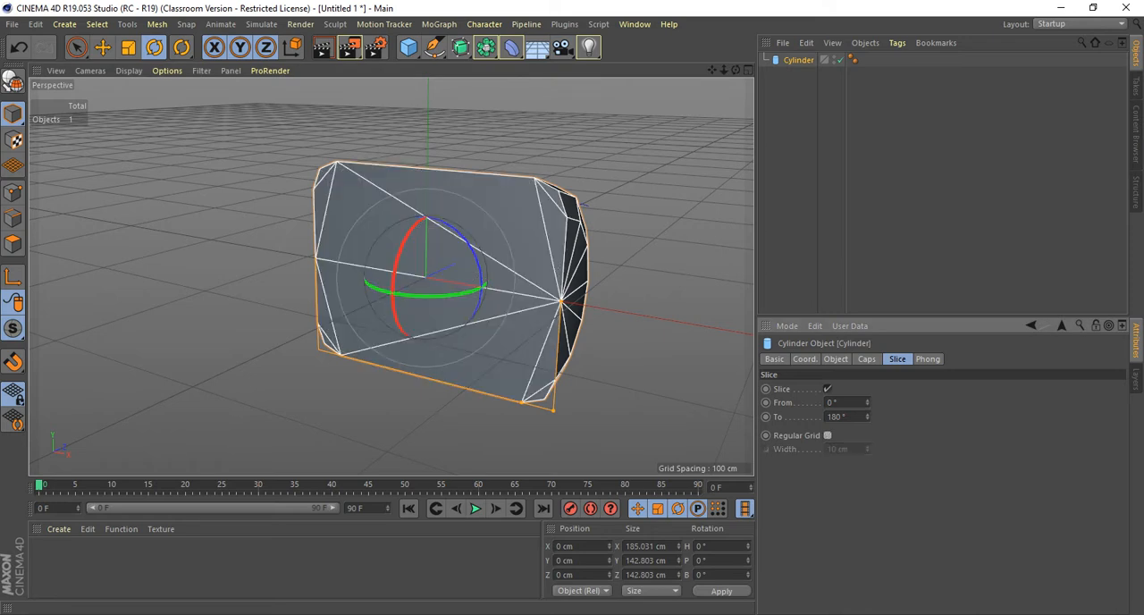
pyautogui.click(828, 435)
pyautogui.moveTo(867, 449); pyautogui.dragTo(867, 390)
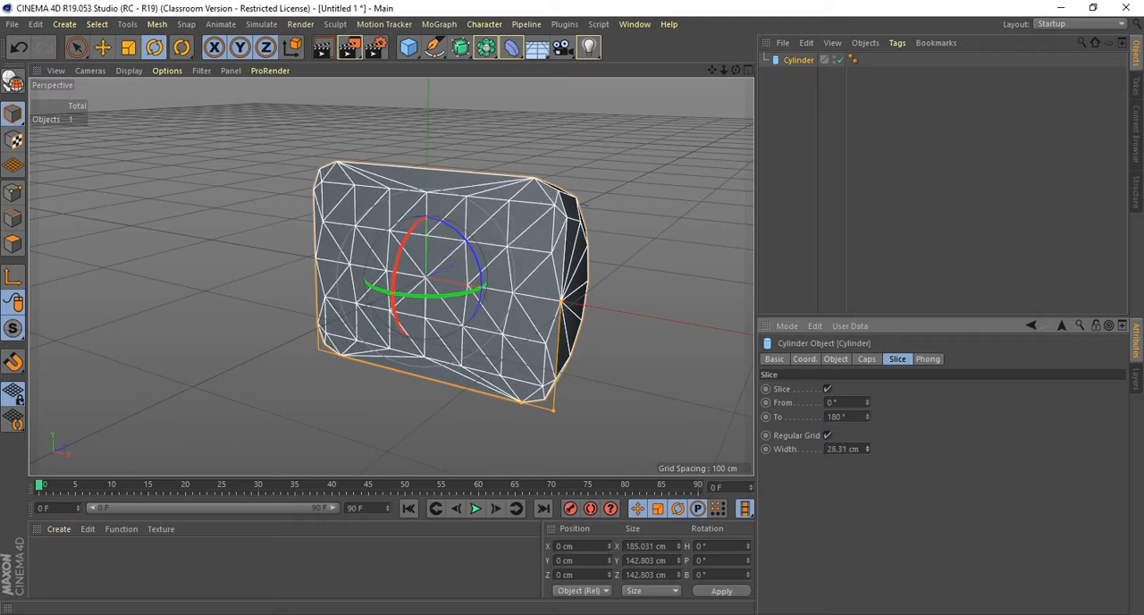
pyautogui.keyDown('alt'); pyautogui.moveTo(536, 295); pyautogui.dragTo(273, 306); pyautogui.keyUp('alt')
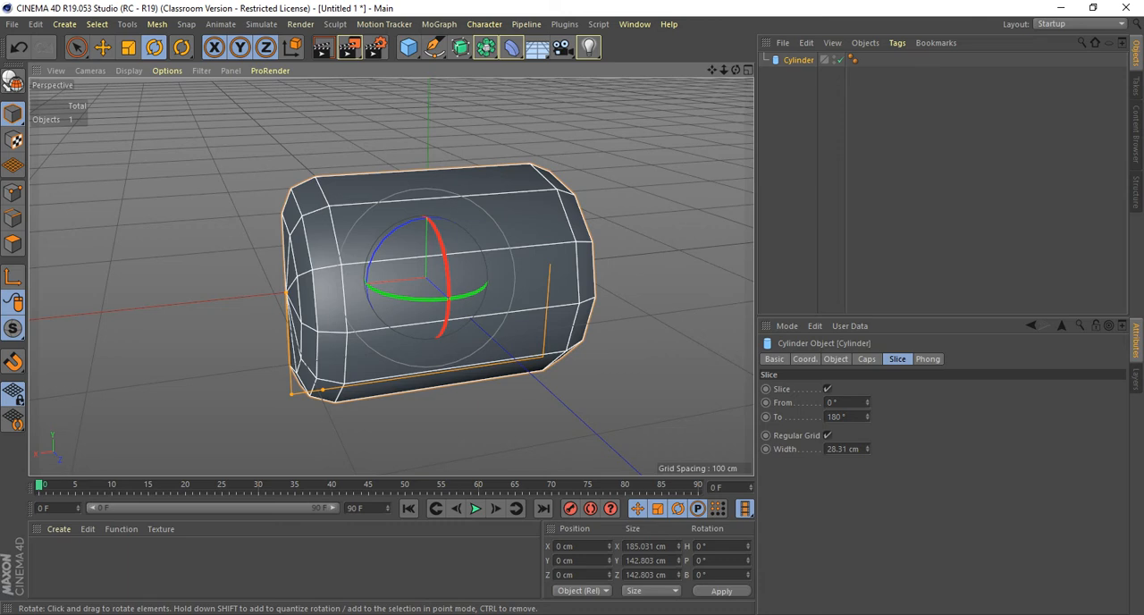
# Examine the edges around the sliced cylinder's cap centre and filleted rim from several angles.
pyautogui.keyDown('alt'); pyautogui.moveTo(423, 276); pyautogui.dragTo(519, 261); pyautogui.keyUp('alt')
pyautogui.keyDown('alt'); pyautogui.moveTo(342, 322); pyautogui.dragTo(465, 317, button='right'); pyautogui.keyUp('alt')
pyautogui.keyDown('alt'); pyautogui.moveTo(465, 317); pyautogui.dragTo(379, 321, button='middle'); pyautogui.keyUp('alt')
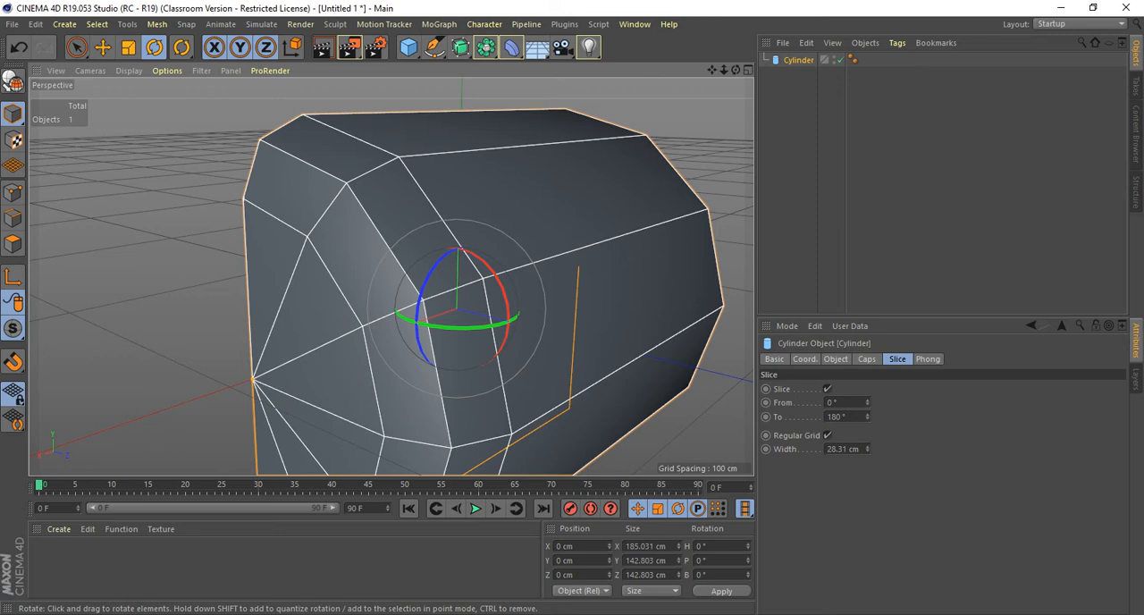
pyautogui.keyDown('alt'); pyautogui.moveTo(457, 310); pyautogui.dragTo(465, 347); pyautogui.keyUp('alt')
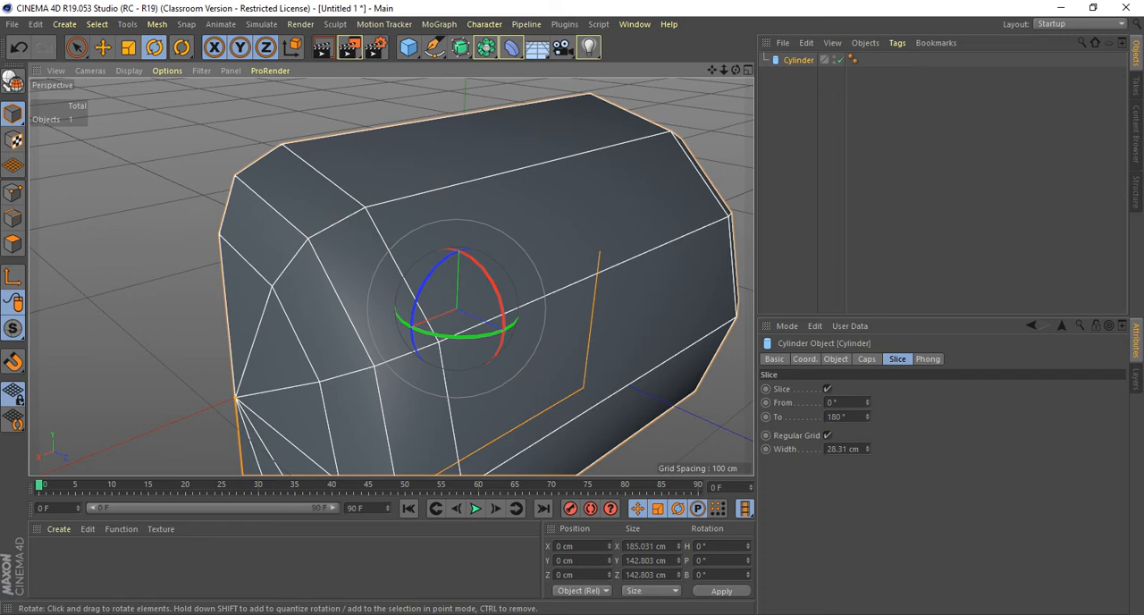
pyautogui.keyDown('alt'); pyautogui.moveTo(456, 309); pyautogui.dragTo(481, 273); pyautogui.keyUp('alt')
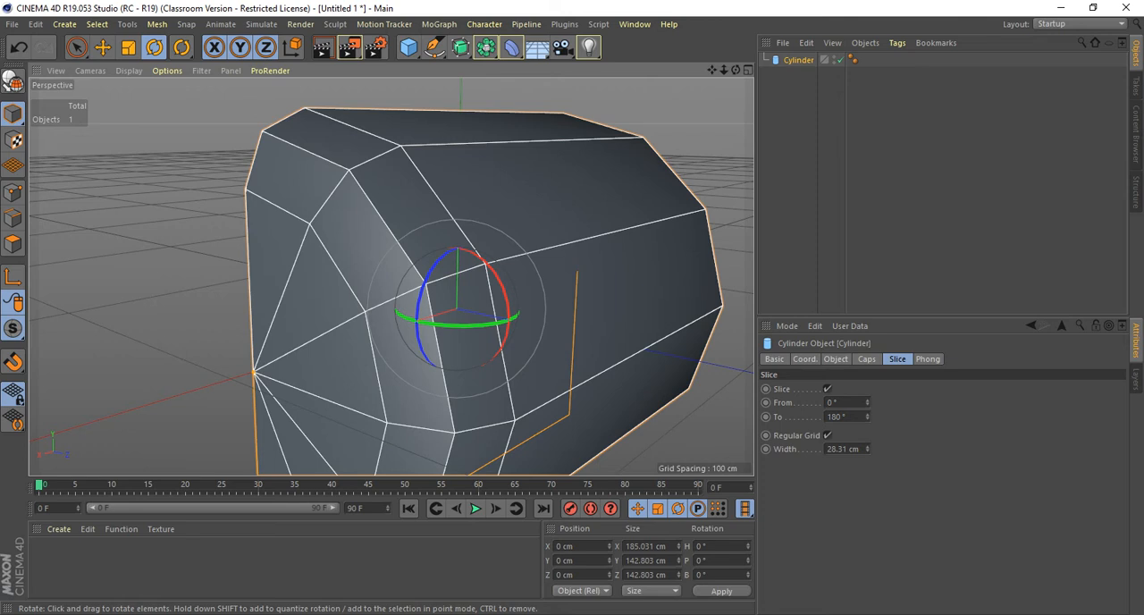
# Add a Sphere primitive, inspect the segments meeting at its top pole, and delete it.
pyautogui.click(65, 24)
pyautogui.moveTo(71, 45)
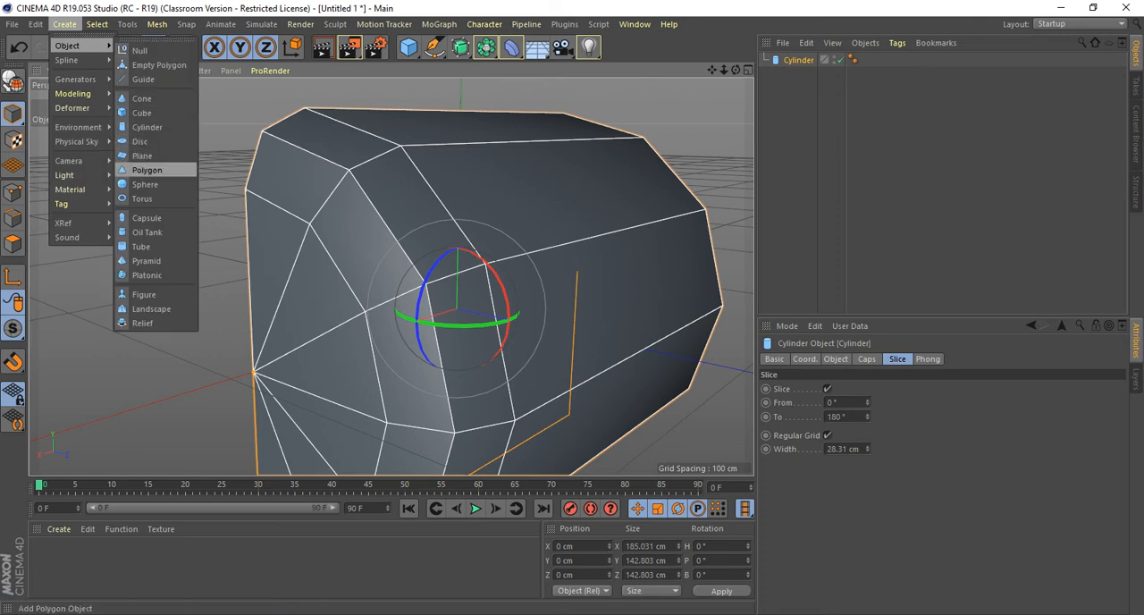
pyautogui.click(145, 184)
pyautogui.scroll(-3, 511, 225)
pyautogui.keyDown('alt'); pyautogui.moveTo(511, 226); pyautogui.dragTo(464, 313); pyautogui.keyUp('alt')
pyautogui.scroll(3, 488, 260)
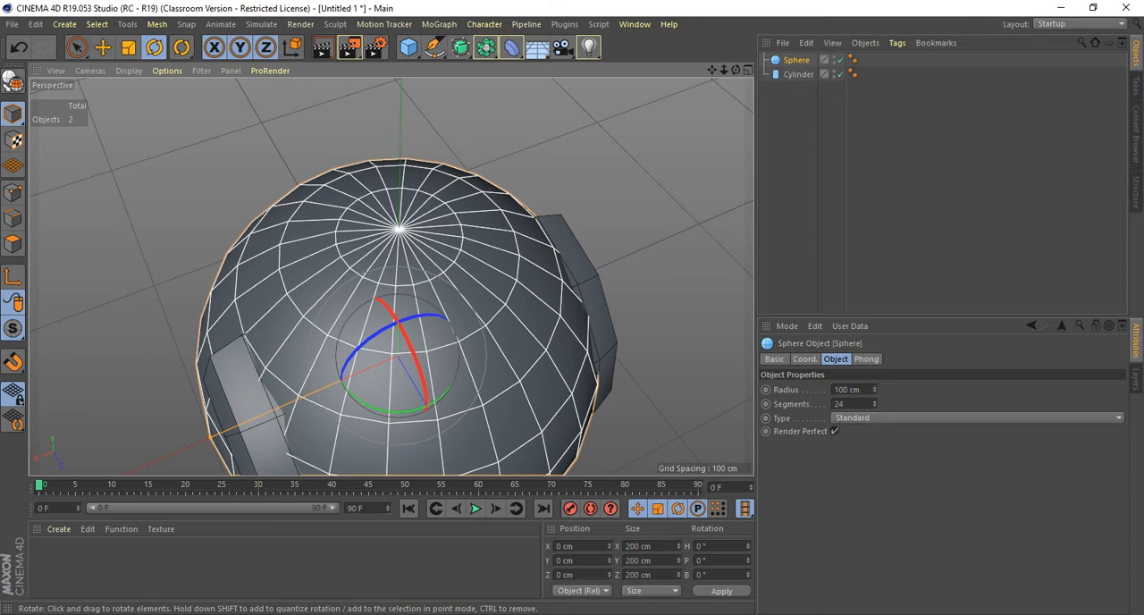
pyautogui.press('Delete')
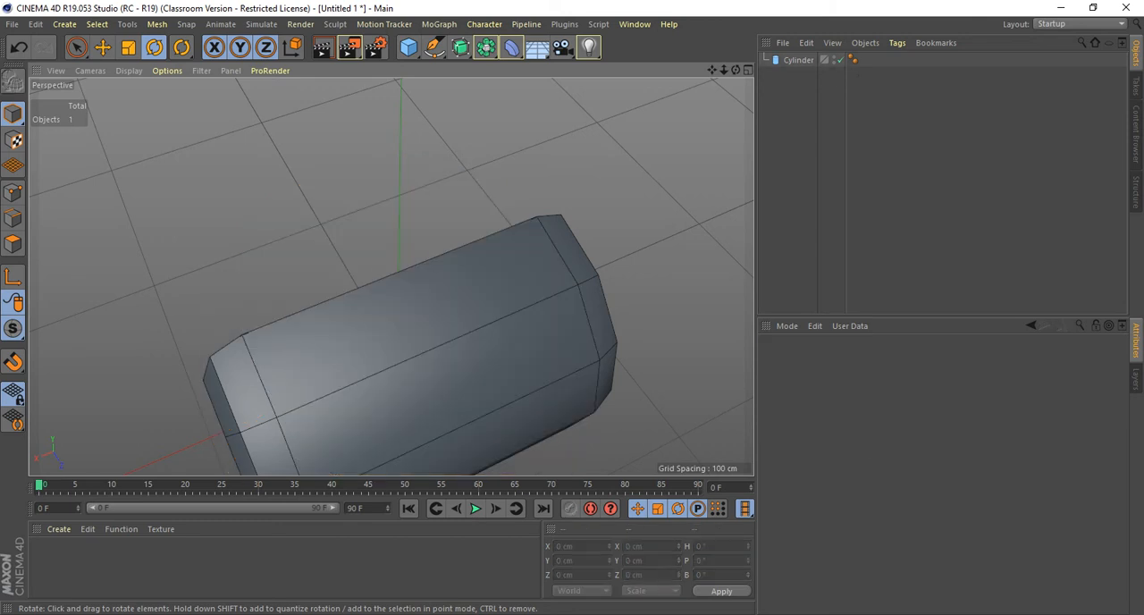
# Select the cylinder and review its Phong, Basic and Coordinates properties.
pyautogui.click(798, 60)
pyautogui.keyDown('alt'); pyautogui.moveTo(390, 428); pyautogui.dragTo(410, 266); pyautogui.keyUp('alt')
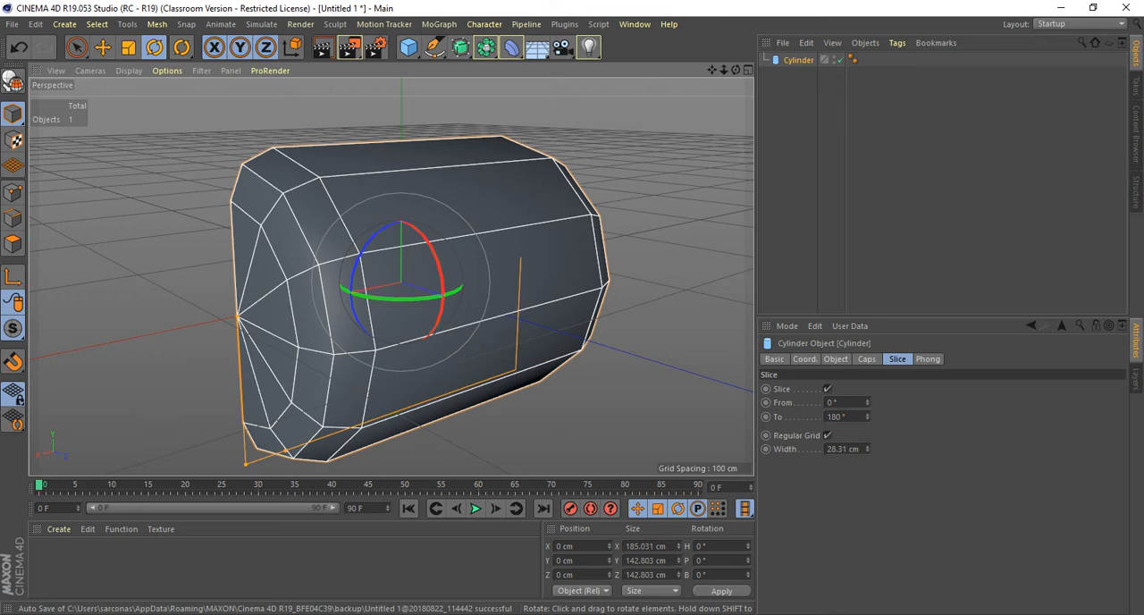
pyautogui.keyDown('alt'); pyautogui.moveTo(393, 278); pyautogui.dragTo(563, 313); pyautogui.keyUp('alt')
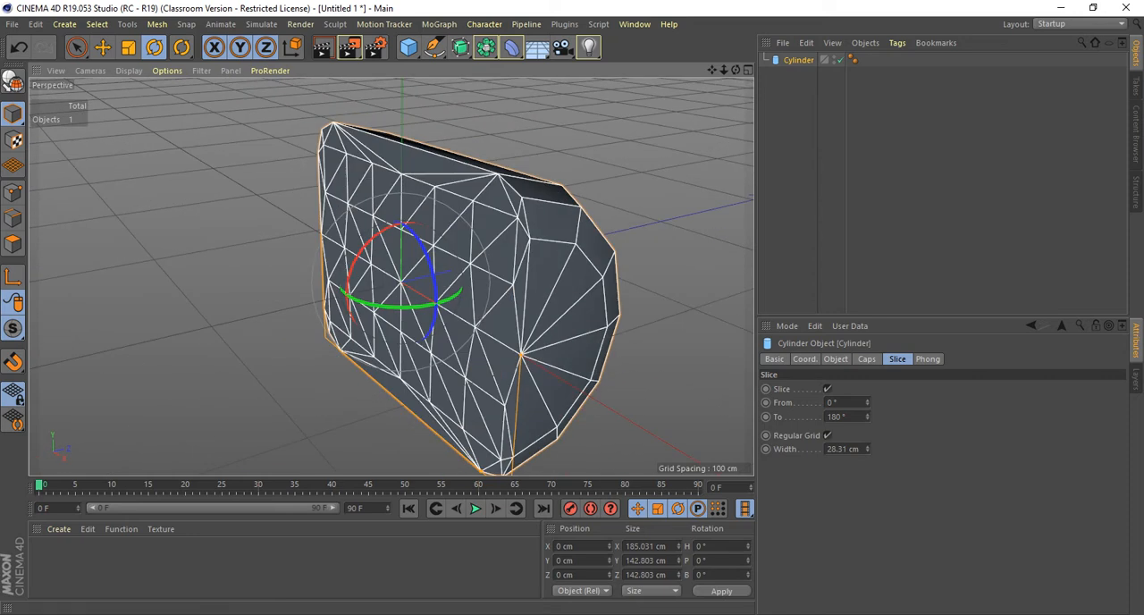
pyautogui.click(928, 359)
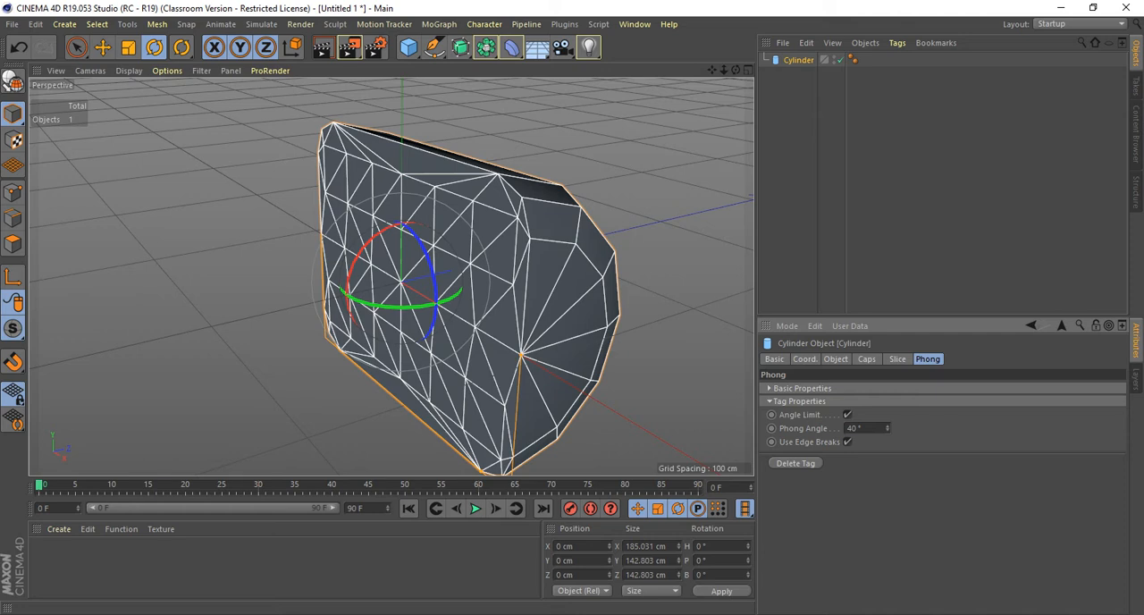
pyautogui.click(805, 360)
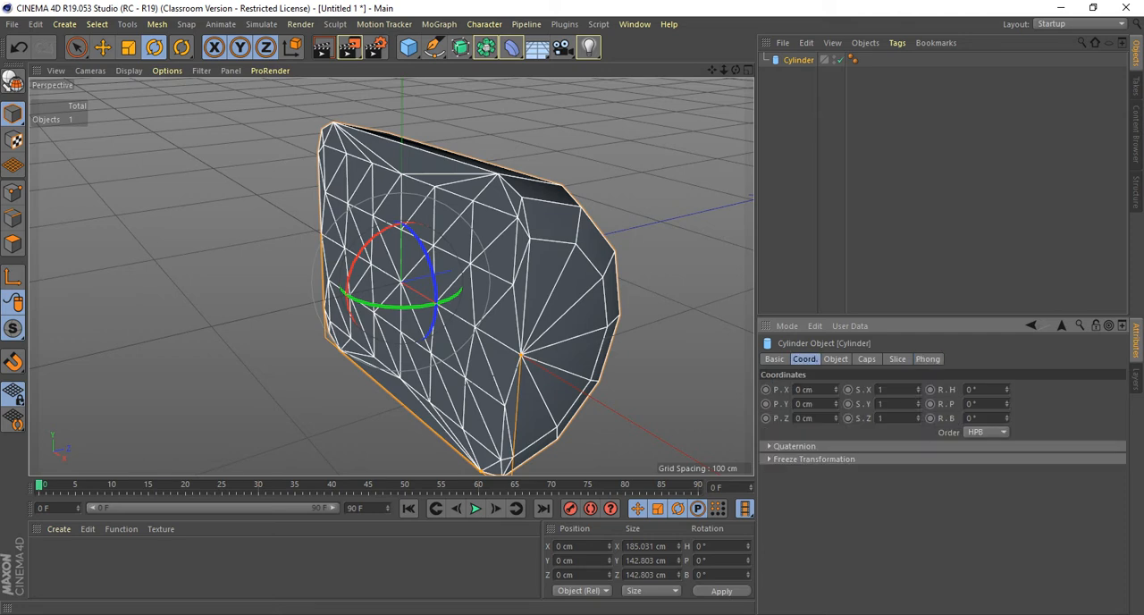
pyautogui.click(775, 359)
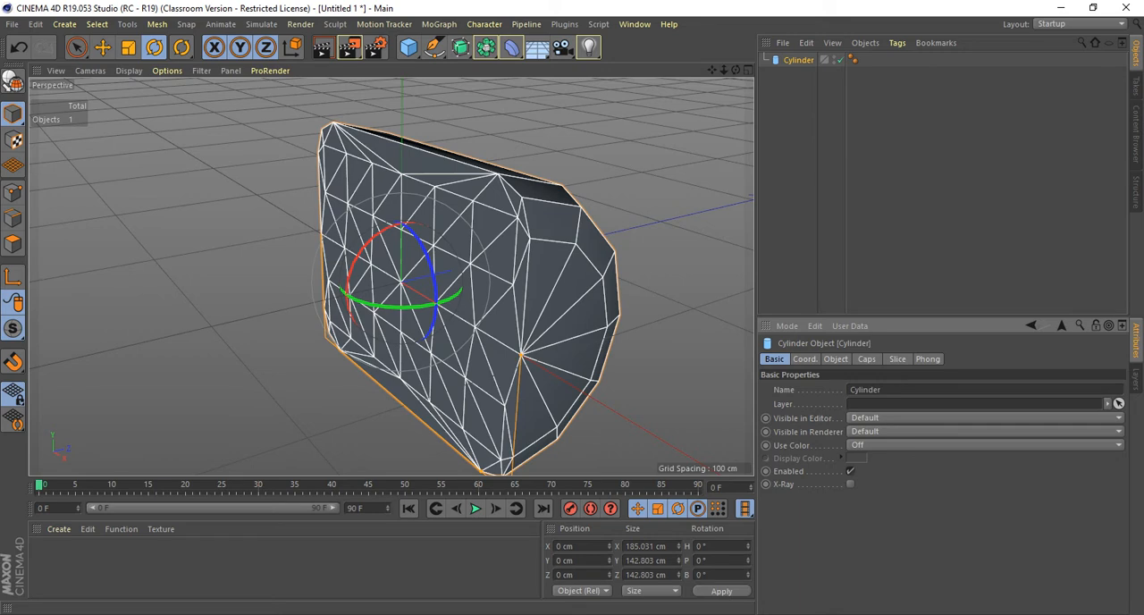
pyautogui.click(804, 359)
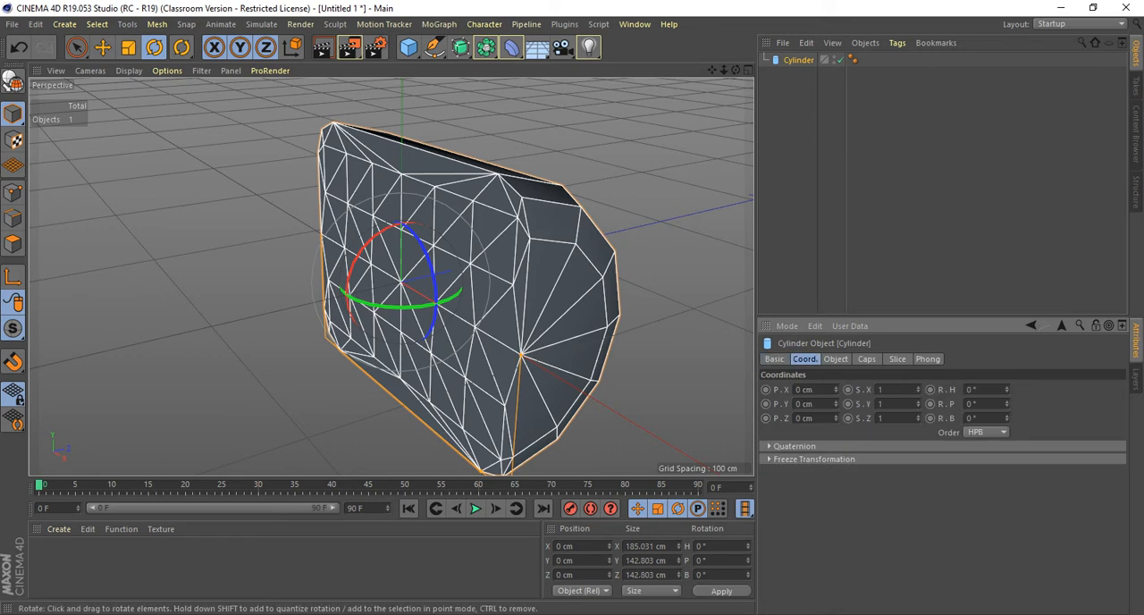
# Move the cylinder along its Z axis to about 131.4 cm and check the position value in its coordinates.
pyautogui.press('e')
pyautogui.moveTo(479, 265); pyautogui.dragTo(651, 225)
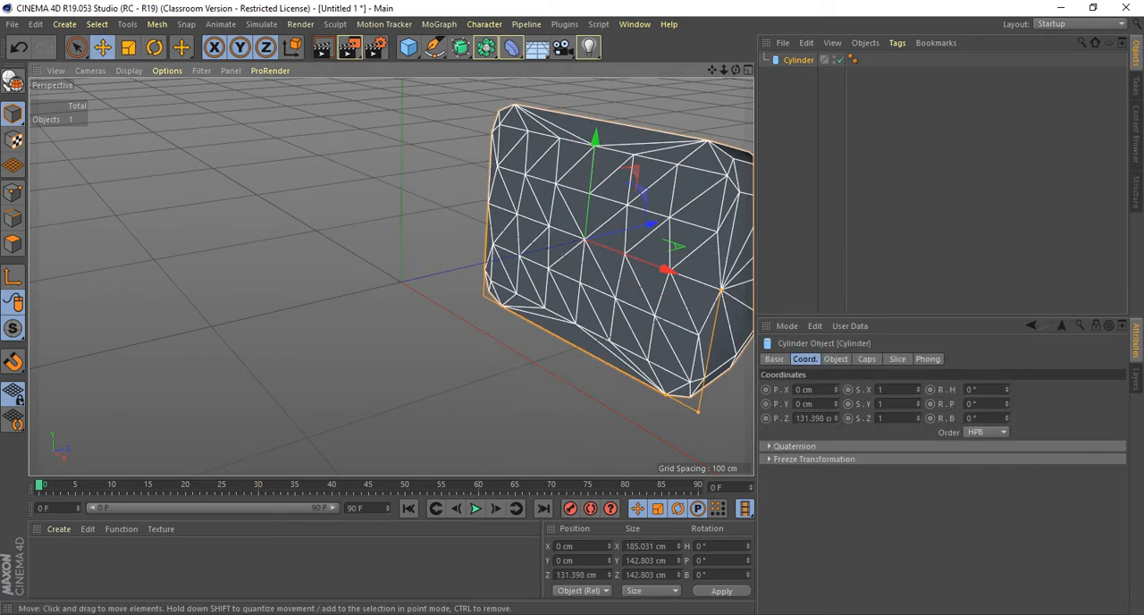
pyautogui.keyDown('alt'); pyautogui.moveTo(651, 224); pyautogui.dragTo(527, 204, button='middle'); pyautogui.keyUp('alt')
pyautogui.click(809, 418)
pyautogui.click(809, 418)
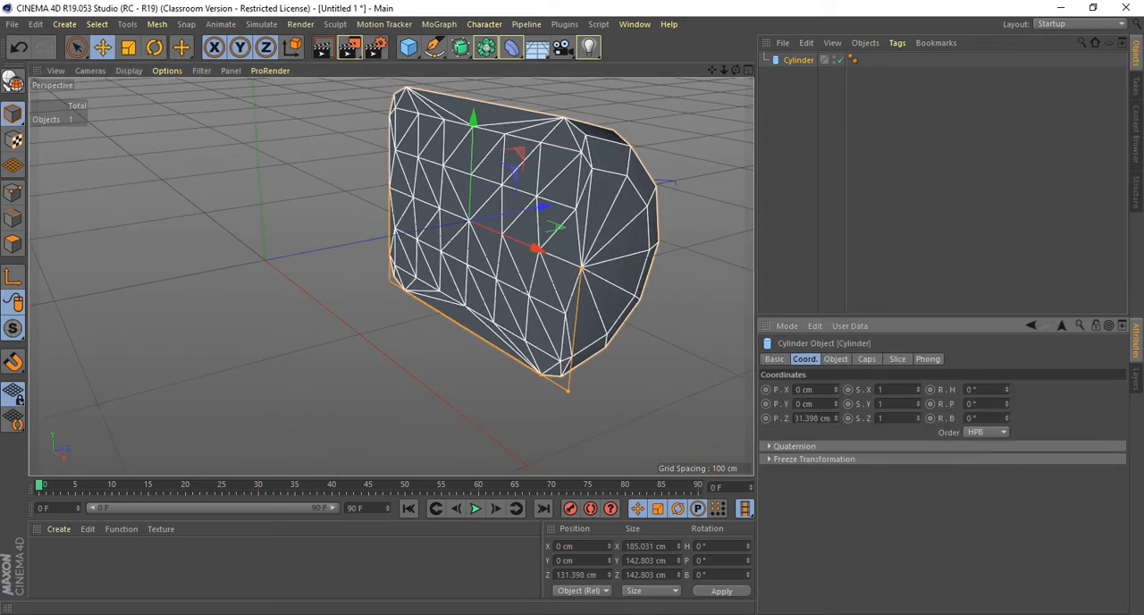
pyautogui.doubleClick(812, 418)
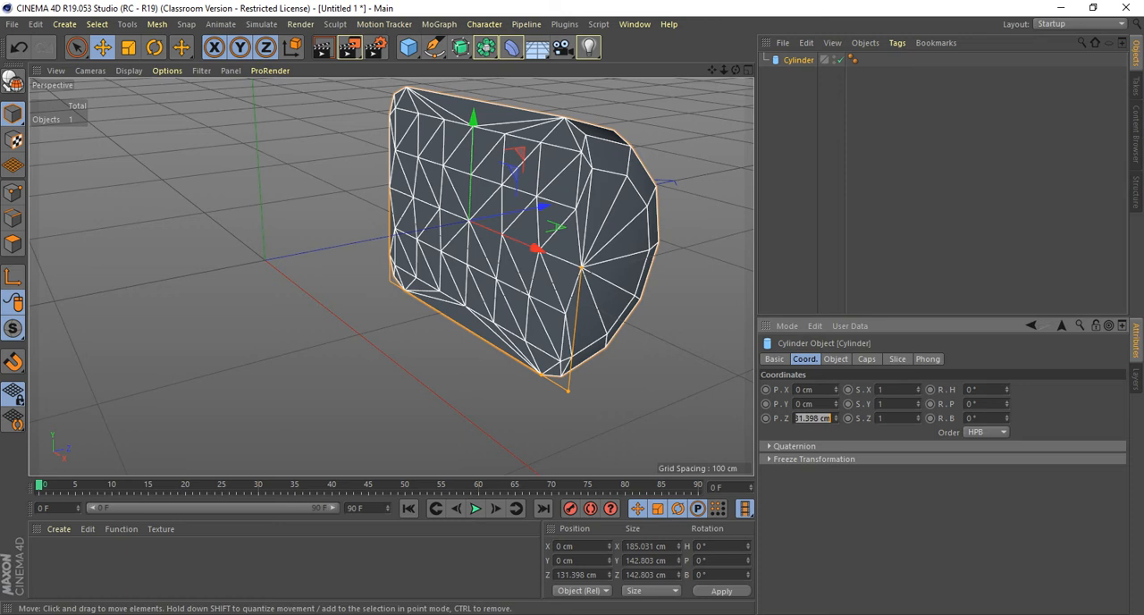
# Move the cylinder to about 58.1 cm in Y and -238.3 cm in X, and undo all its moves.
pyautogui.moveTo(473, 170); pyautogui.dragTo(473, 60)
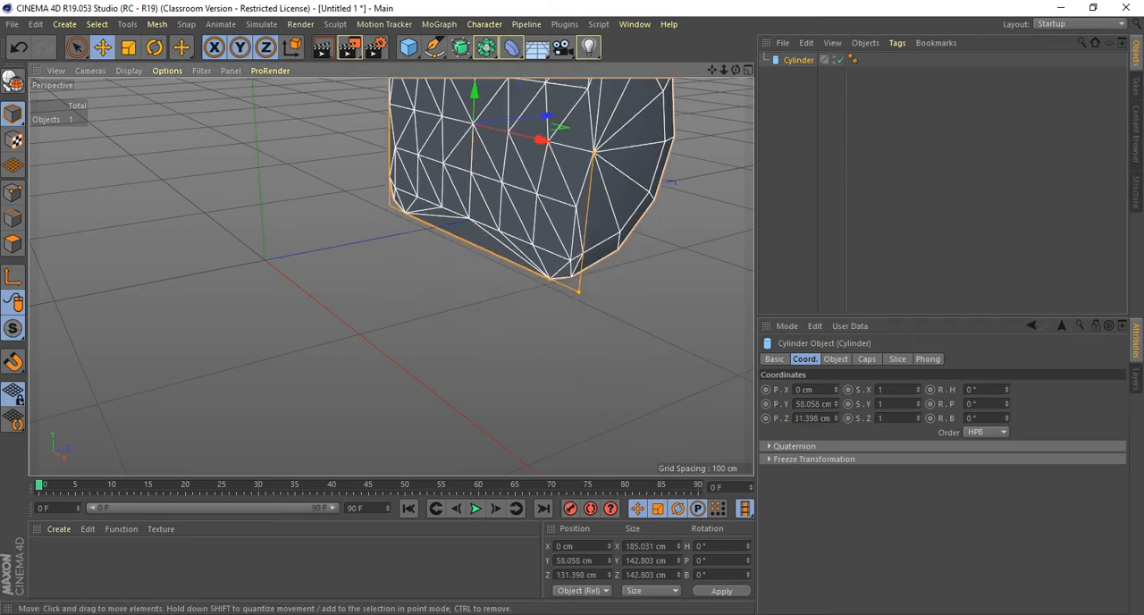
pyautogui.moveTo(541, 141); pyautogui.dragTo(344, 92)
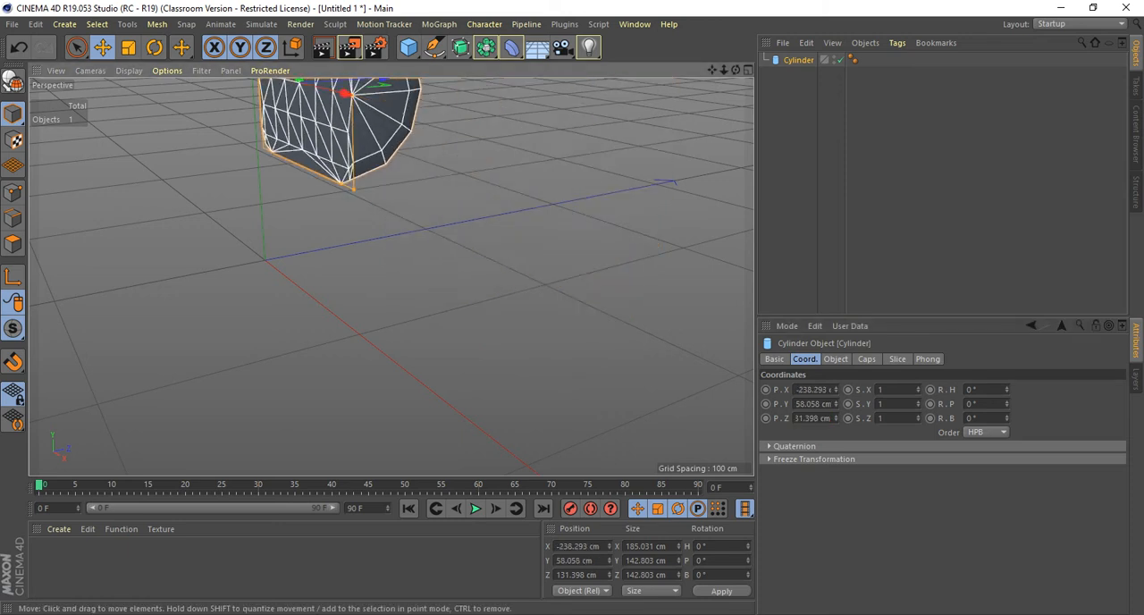
pyautogui.hotkey('ctrl', 'z')
pyautogui.hotkey('ctrl', 'z')
pyautogui.hotkey('ctrl', 'z')
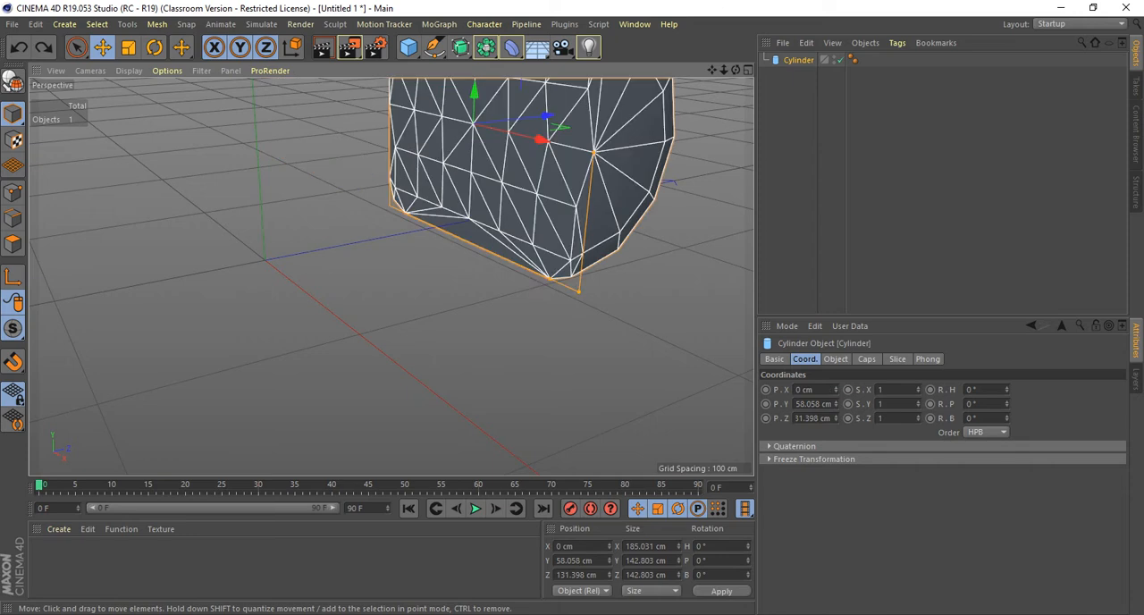
# Rotate the cylinder freely around all its axes to about H 3471.8°, P 34.3° and B -38.2°.
pyautogui.keyDown('alt'); pyautogui.moveTo(344, 92); pyautogui.dragTo(169, 92); pyautogui.keyUp('alt')
pyautogui.keyDown('alt'); pyautogui.moveTo(265, 260); pyautogui.dragTo(350, 268, button='middle'); pyautogui.keyUp('alt')
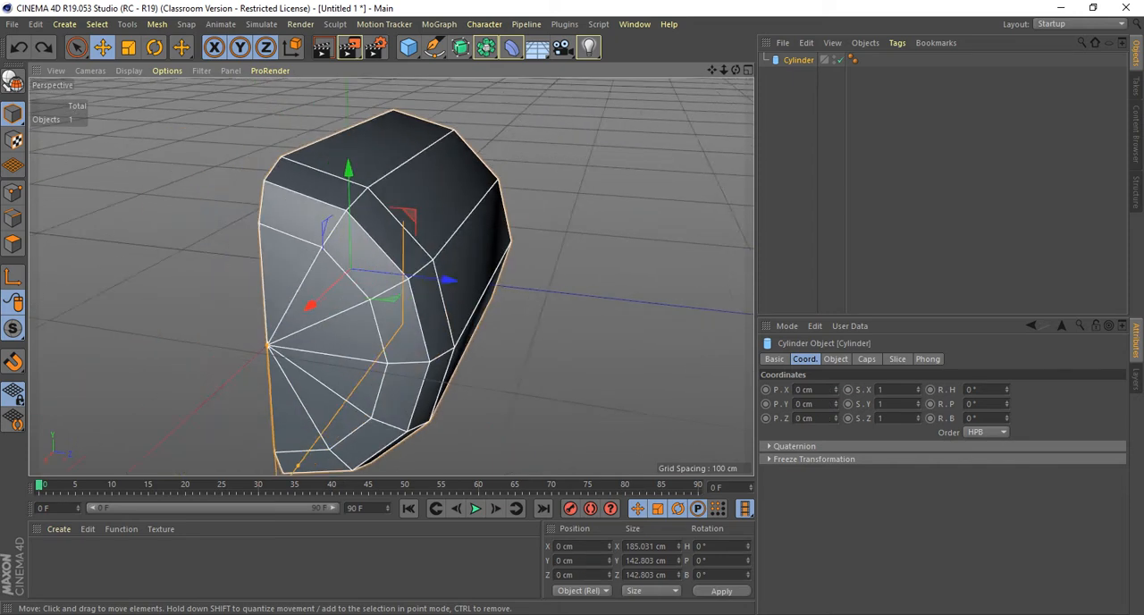
pyautogui.keyDown('alt'); pyautogui.moveTo(455, 268); pyautogui.dragTo(358, 231); pyautogui.keyUp('alt')
pyautogui.keyDown('alt'); pyautogui.moveTo(455, 230); pyautogui.dragTo(557, 223, button='middle'); pyautogui.keyUp('alt')
pyautogui.keyDown('alt'); pyautogui.moveTo(557, 222); pyautogui.dragTo(505, 222, button='right'); pyautogui.keyUp('alt')
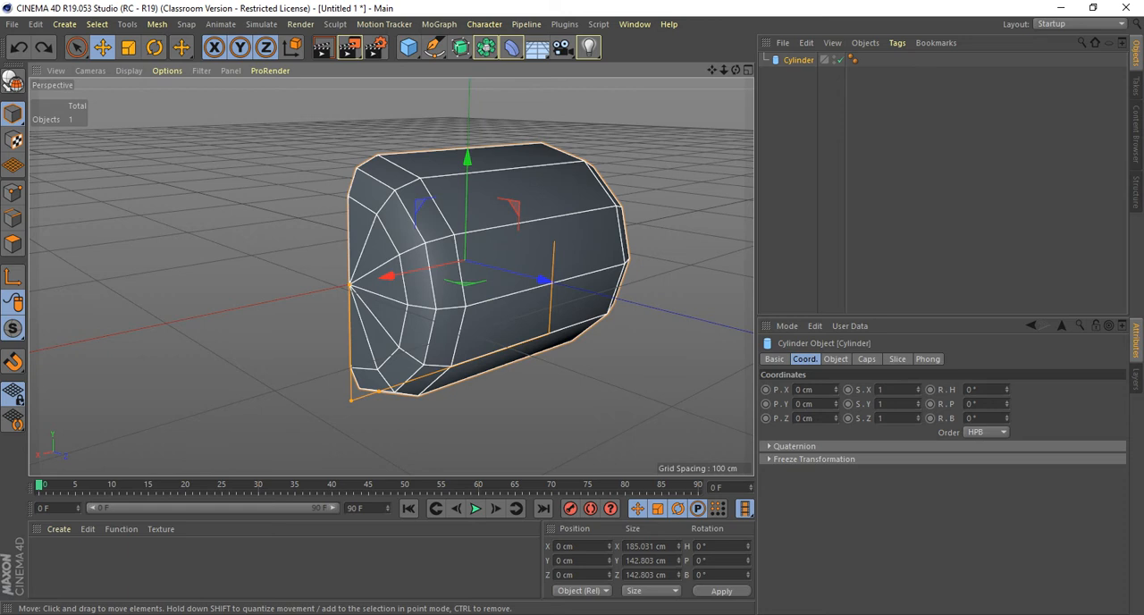
pyautogui.press('r')
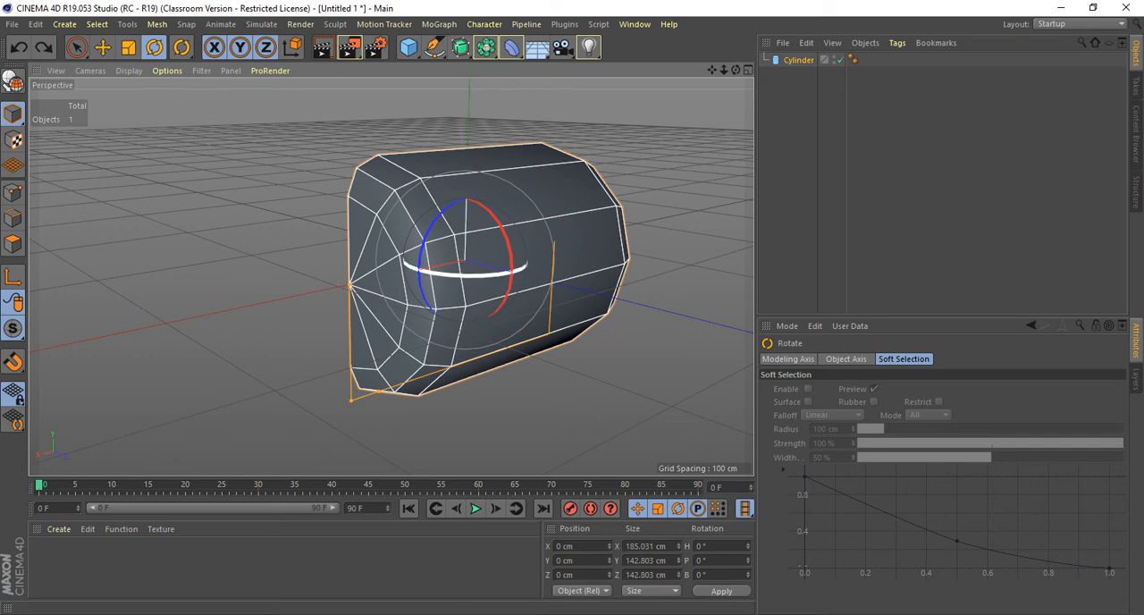
pyautogui.moveTo(501, 270); pyautogui.dragTo(636, 270)
pyautogui.moveTo(430, 220); pyautogui.dragTo(413, 307)
pyautogui.moveTo(489, 214); pyautogui.dragTo(515, 306)
pyautogui.moveTo(481, 208); pyautogui.dragTo(417, 278)
pyautogui.moveTo(491, 215); pyautogui.dragTo(536, 206)
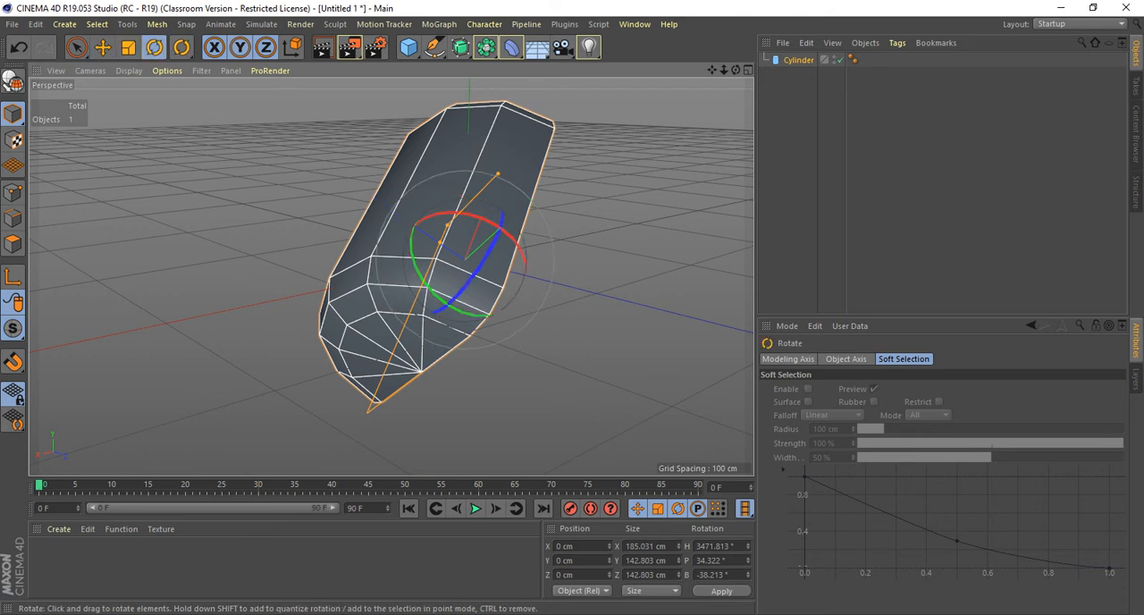
# Scale the cylinder proportionally down and back up to about 135.4 cm in X and 104.5 cm in Y.
pyautogui.press('t')
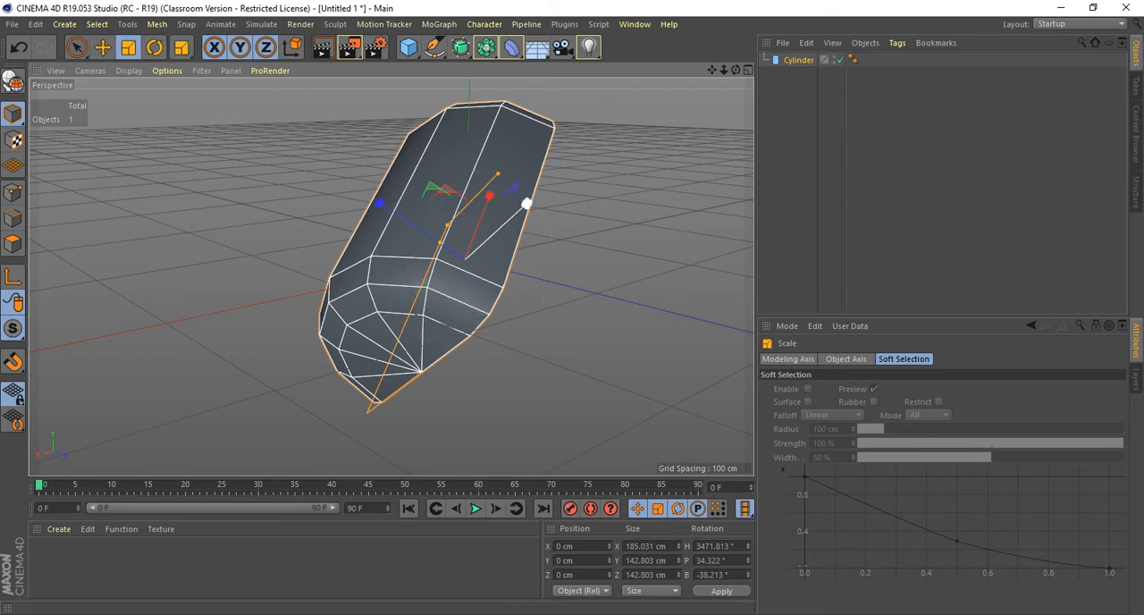
pyautogui.keyDown('alt'); pyautogui.moveTo(536, 233); pyautogui.dragTo(744, 299); pyautogui.keyUp('alt')
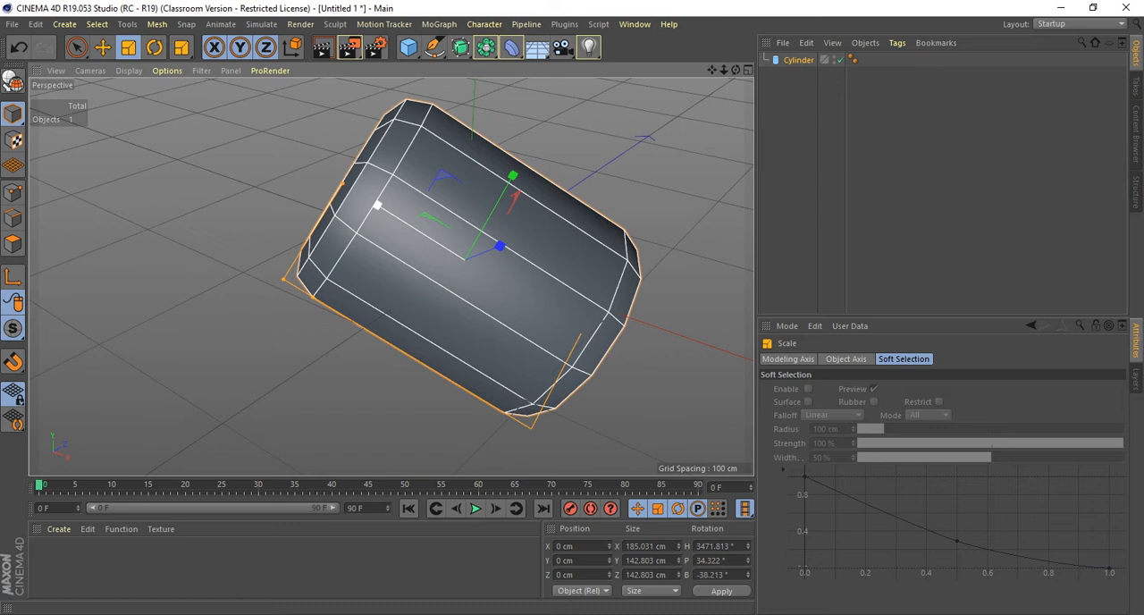
pyautogui.moveTo(377, 205)
pyautogui.mouseDown()
pyautogui.moveTo(399, 218)
pyautogui.moveTo(331, 176)
pyautogui.moveTo(407, 219)
pyautogui.moveTo(311, 163)
pyautogui.moveTo(390, 213)
pyautogui.mouseUp()
pyautogui.moveTo(513, 176); pyautogui.dragTo(477, 255)
pyautogui.keyDown('alt'); pyautogui.moveTo(478, 256); pyautogui.dragTo(429, 256); pyautogui.keyUp('alt')
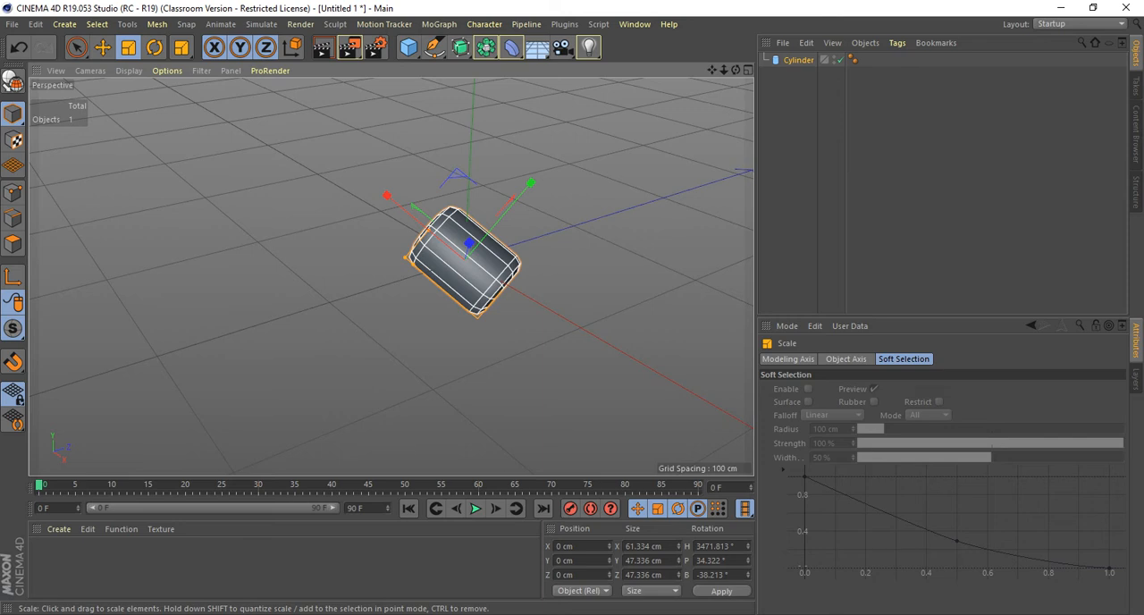
pyautogui.moveTo(465, 257); pyautogui.dragTo(394, 268)
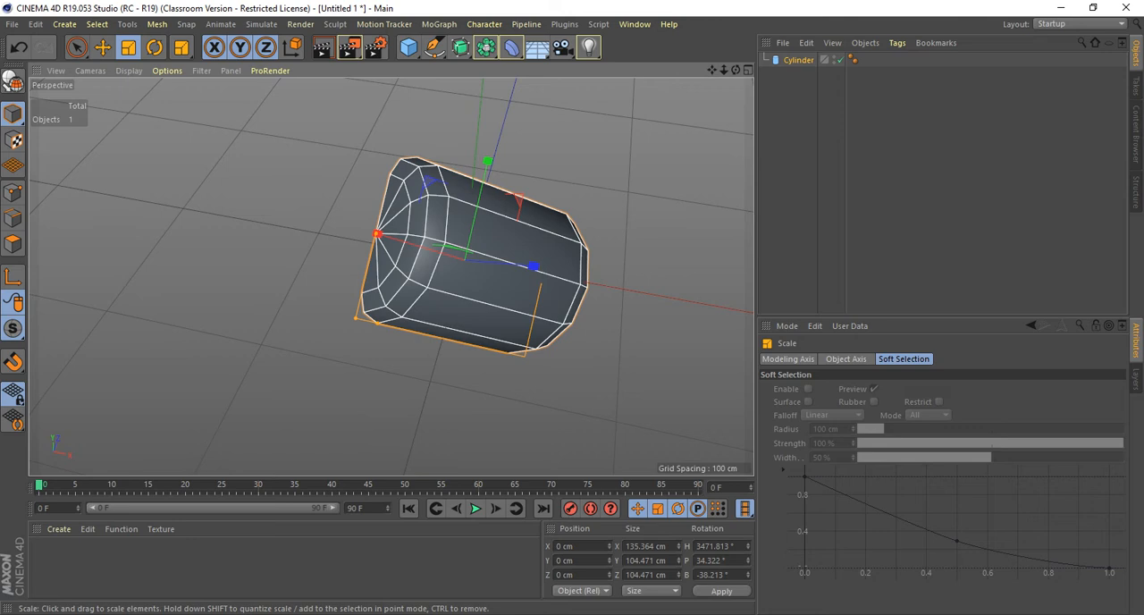
# Make the cylinder editable and scale it along individual axes to about 310.6 × 51.3 × 25.6 cm.
pyautogui.press('c')
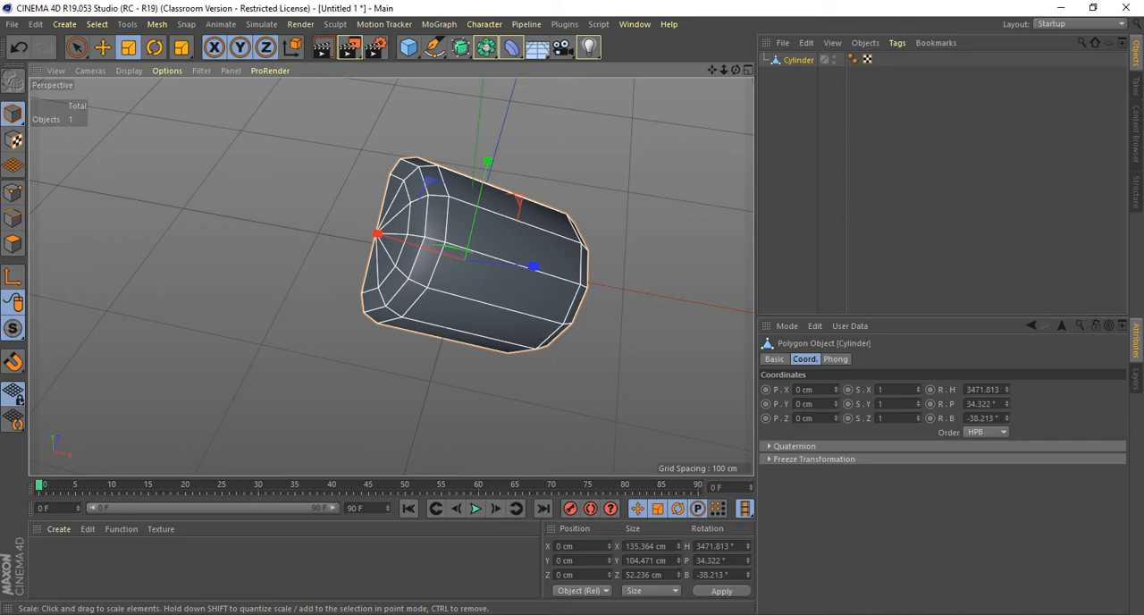
pyautogui.moveTo(377, 234); pyautogui.dragTo(214, 189)
pyautogui.moveTo(487, 161); pyautogui.dragTo(476, 211)
pyautogui.moveTo(534, 266); pyautogui.dragTo(464, 152)
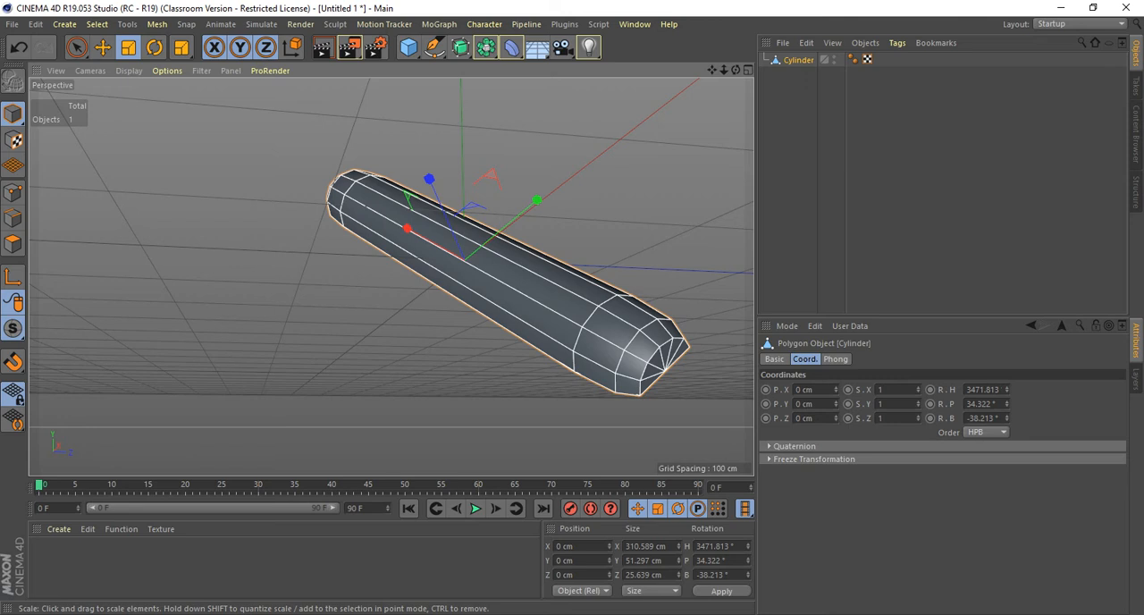
# Delete the cylinder and add a Cube primitive in its place.
pyautogui.press('Delete')
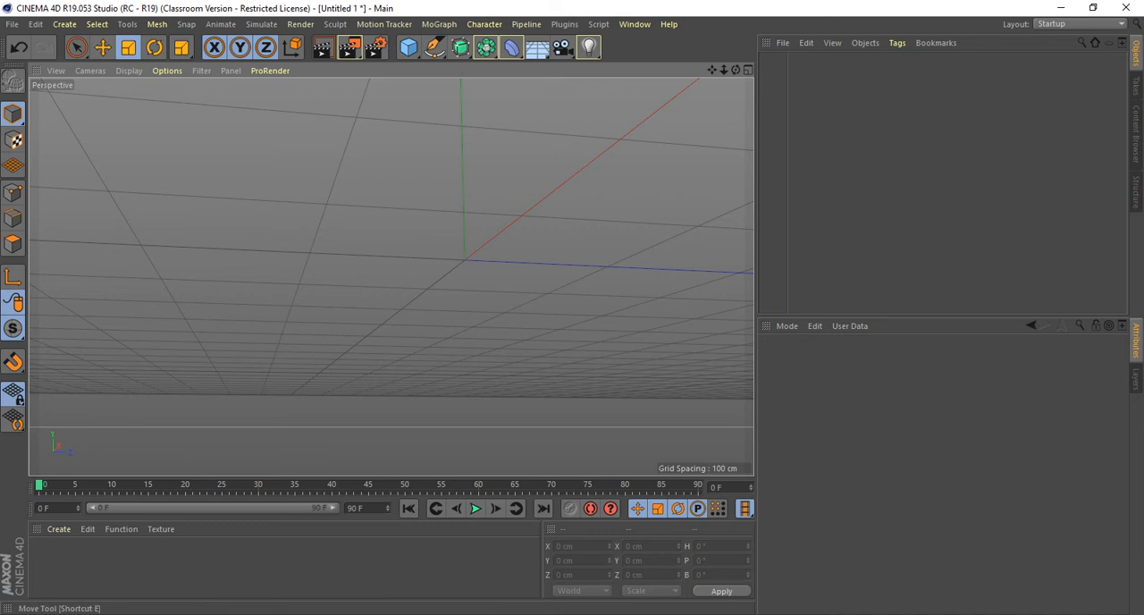
pyautogui.click(64, 24)
pyautogui.moveTo(79, 45)
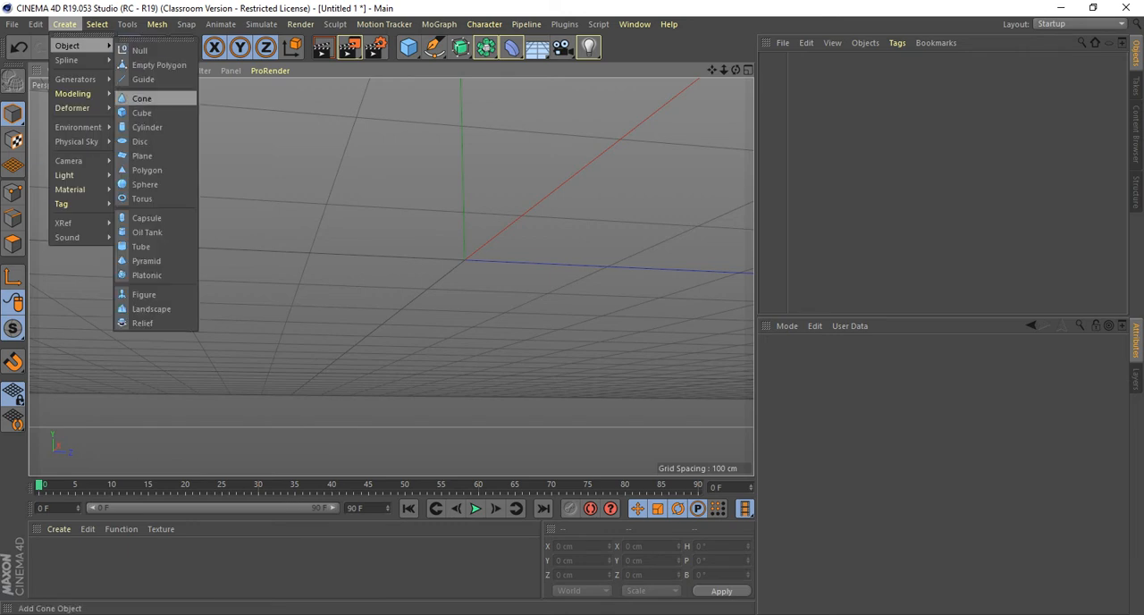
pyautogui.click(141, 113)
pyautogui.keyDown('alt'); pyautogui.moveTo(384, 241); pyautogui.dragTo(390, 275); pyautogui.keyUp('alt')
pyautogui.keyDown('alt'); pyautogui.moveTo(391, 276); pyautogui.dragTo(455, 250, button='right'); pyautogui.keyUp('alt')
pyautogui.keyDown('alt'); pyautogui.moveTo(455, 251); pyautogui.dragTo(423, 254); pyautogui.keyUp('alt')
pyautogui.keyDown('alt'); pyautogui.moveTo(423, 255); pyautogui.dragTo(449, 279, button='middle'); pyautogui.keyUp('alt')
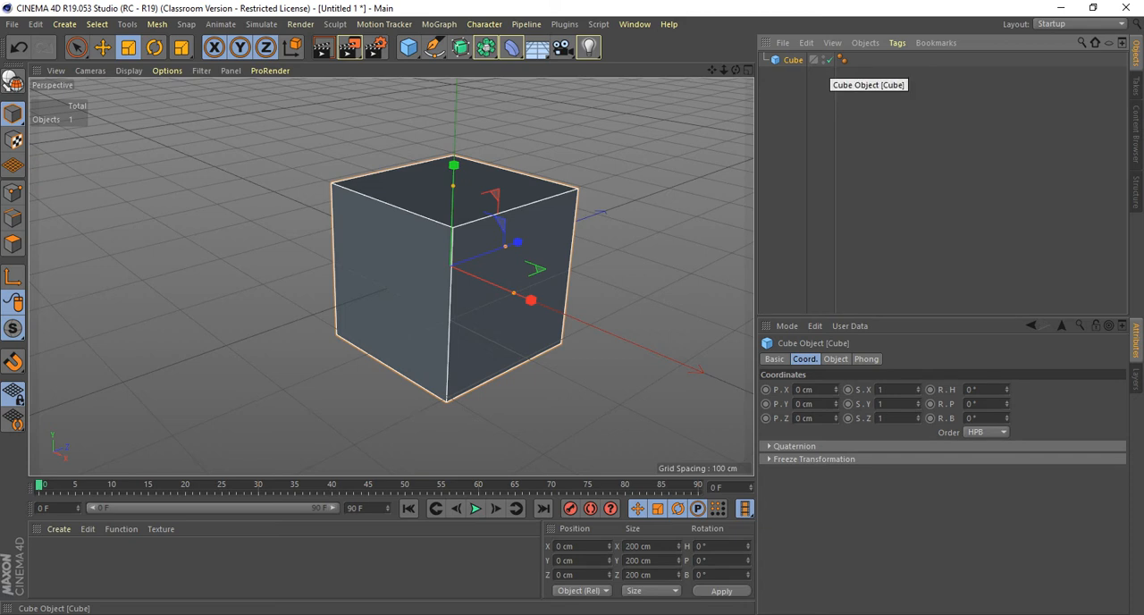
# Toggle the cube off and on, and inspect the properties of its Phong tag.
pyautogui.click(827, 59)
pyautogui.click(827, 59)
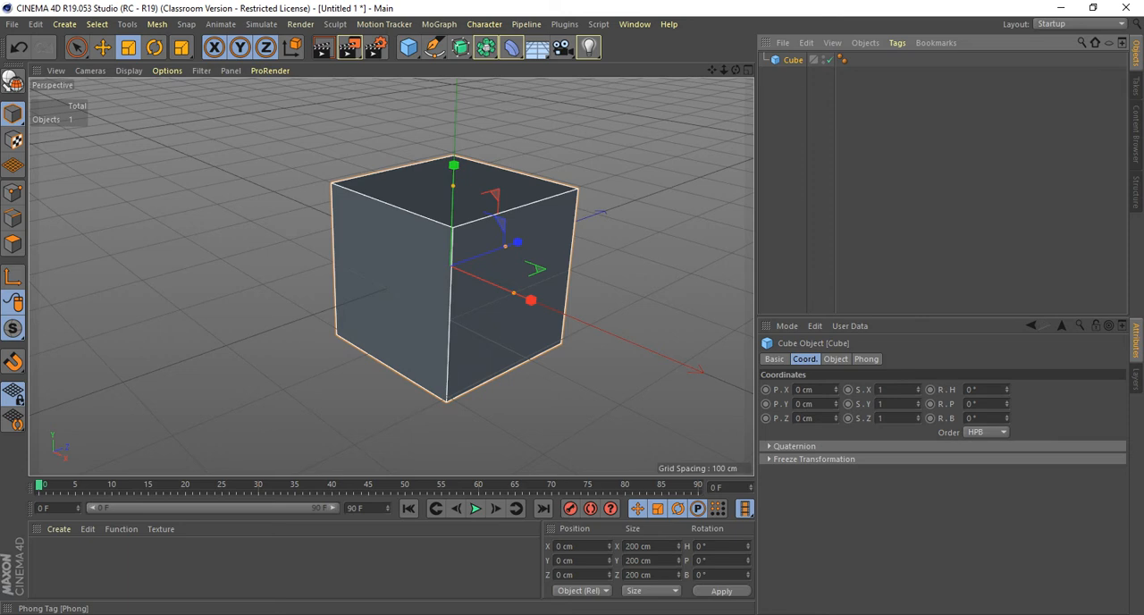
pyautogui.click(842, 59)
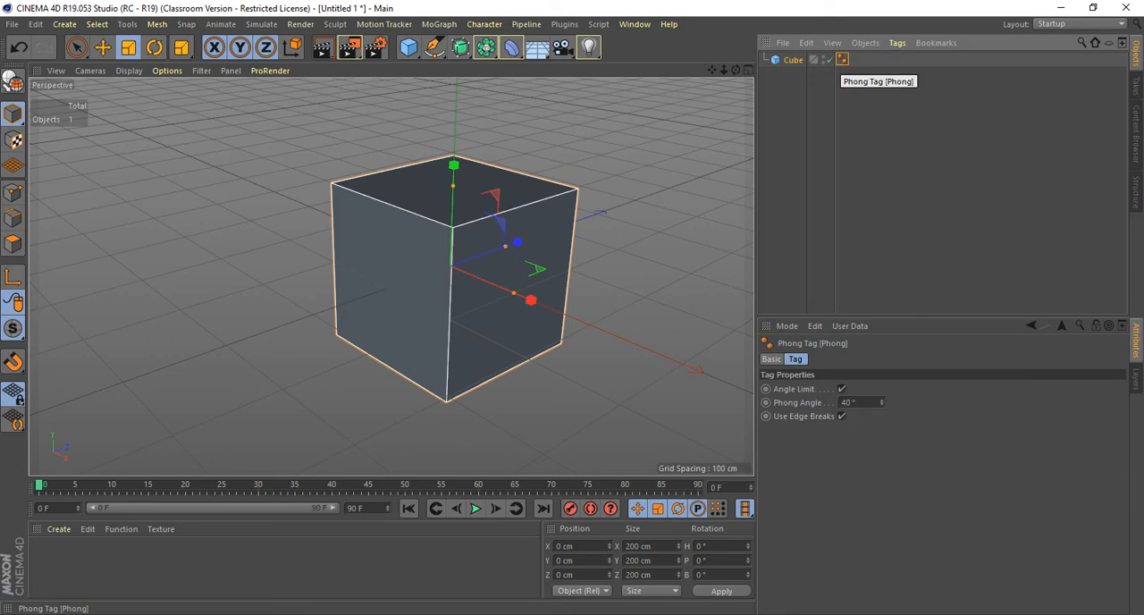
pyautogui.press('Delete')
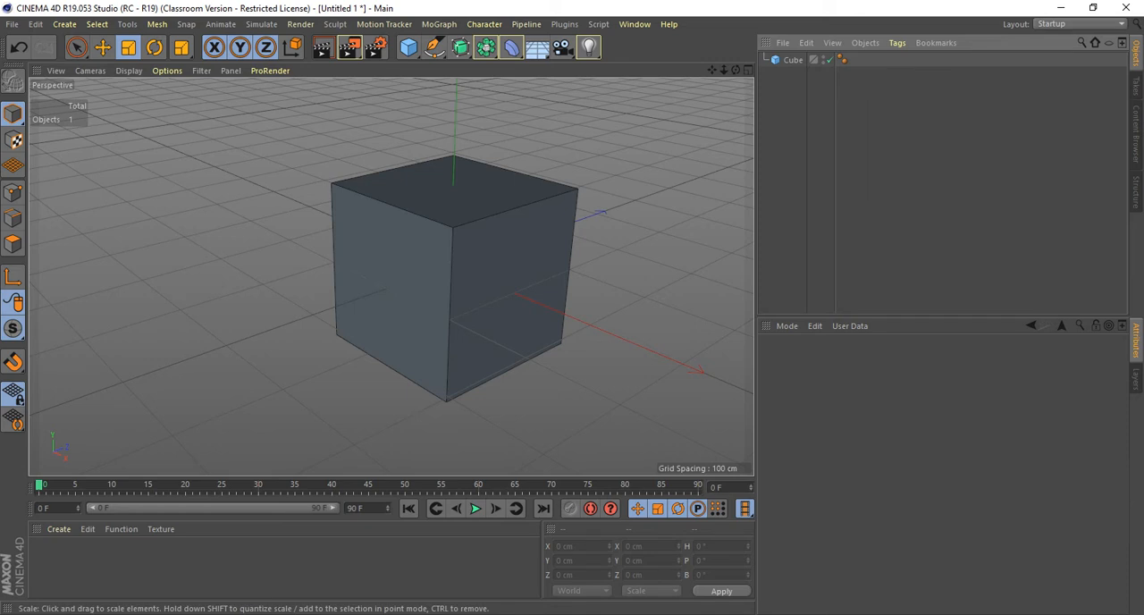
# Select the cube in the perspective view.
pyautogui.scroll(-5, 573, 248)
pyautogui.keyDown('alt'); pyautogui.moveTo(391, 277); pyautogui.dragTo(447, 295); pyautogui.keyUp('alt')
pyautogui.click(447, 296)
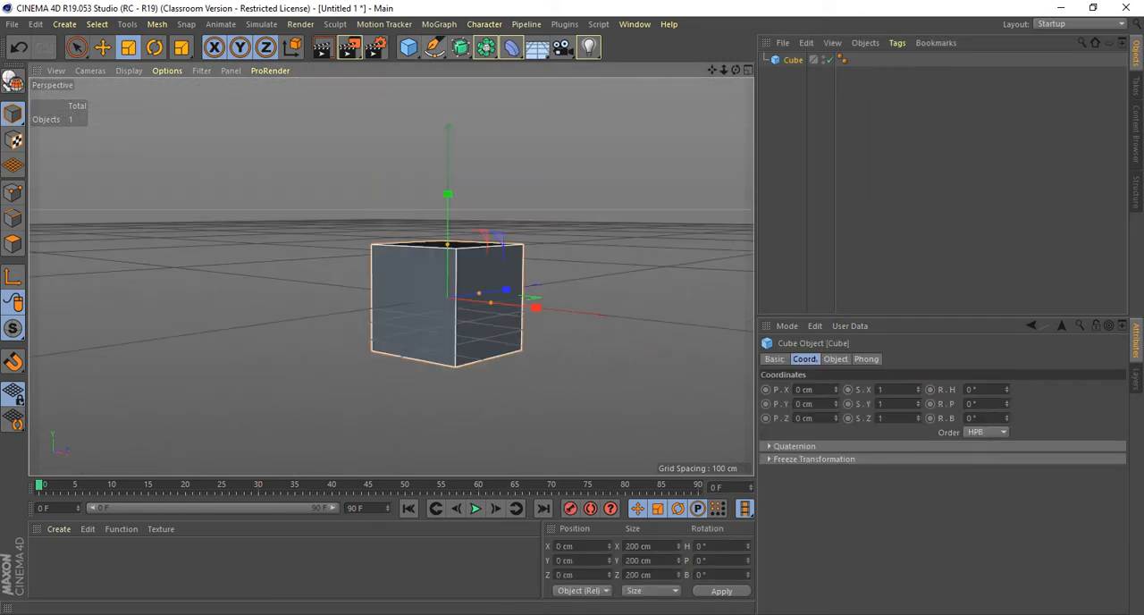
# Add a MoGraph Cloner to the scene and make the cube its child.
pyautogui.click(439, 24)
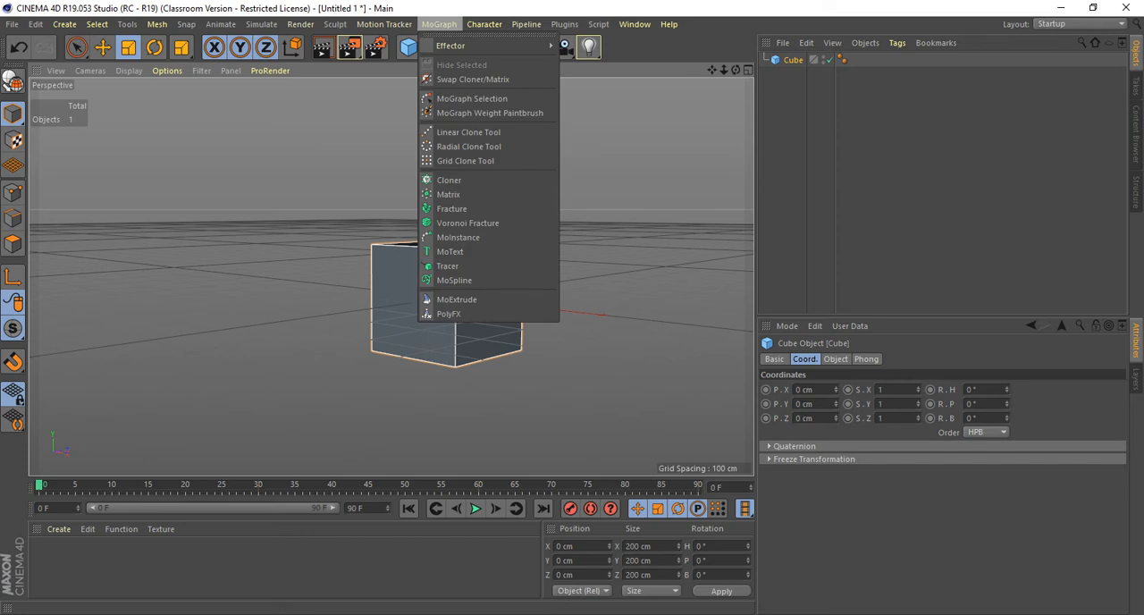
pyautogui.click(449, 180)
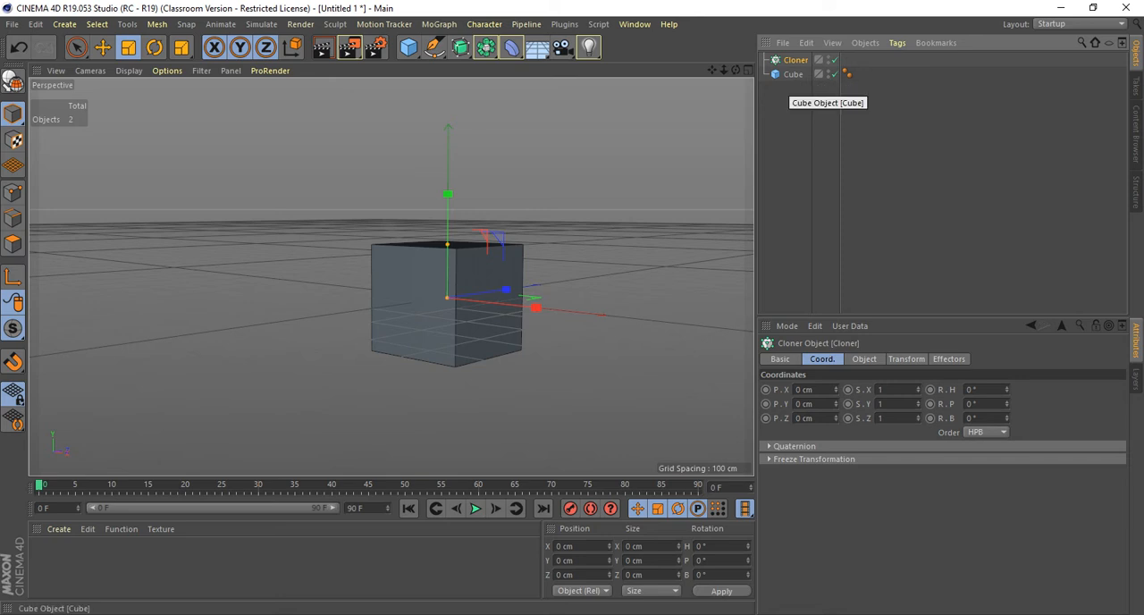
pyautogui.click(791, 75)
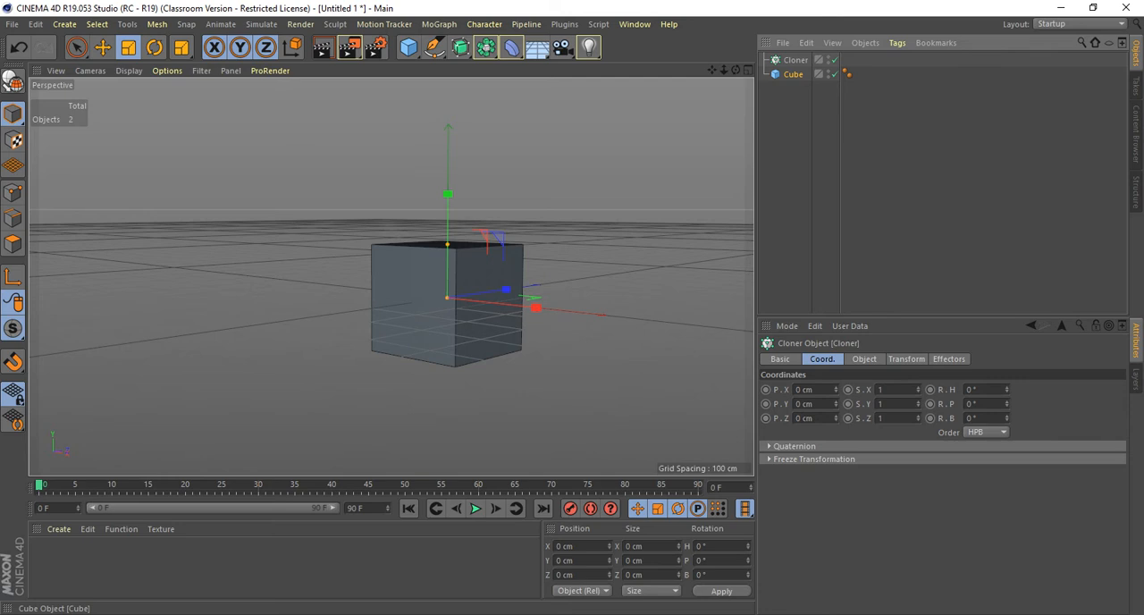
pyautogui.moveTo(792, 74); pyautogui.dragTo(794, 60)
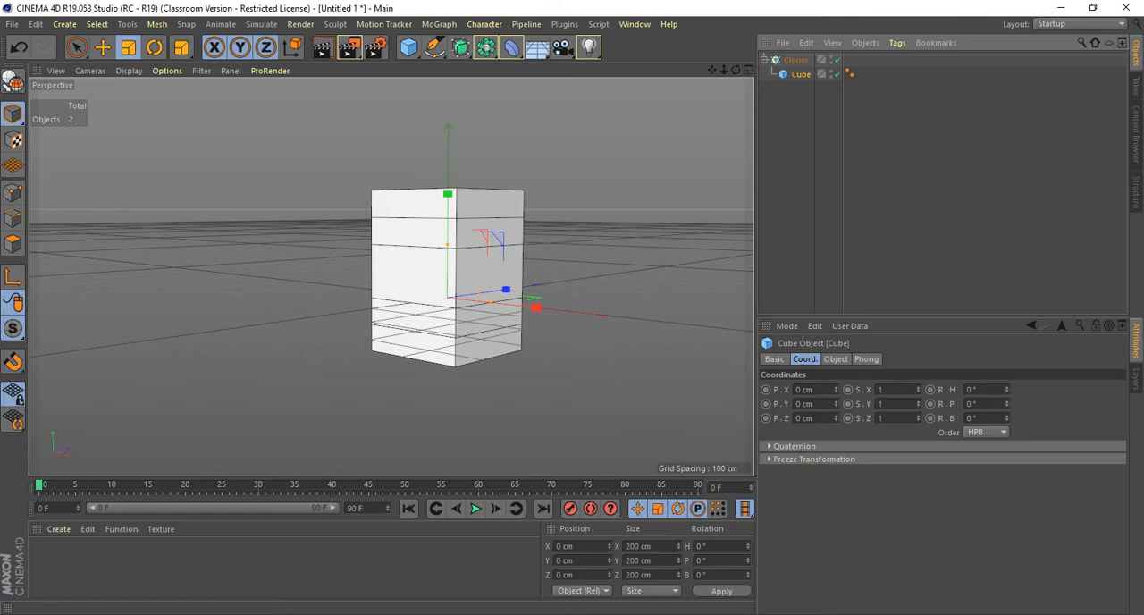
# Space the Cloner's linear clones vertically with a per-step Y position of 286 cm.
pyautogui.click(836, 360)
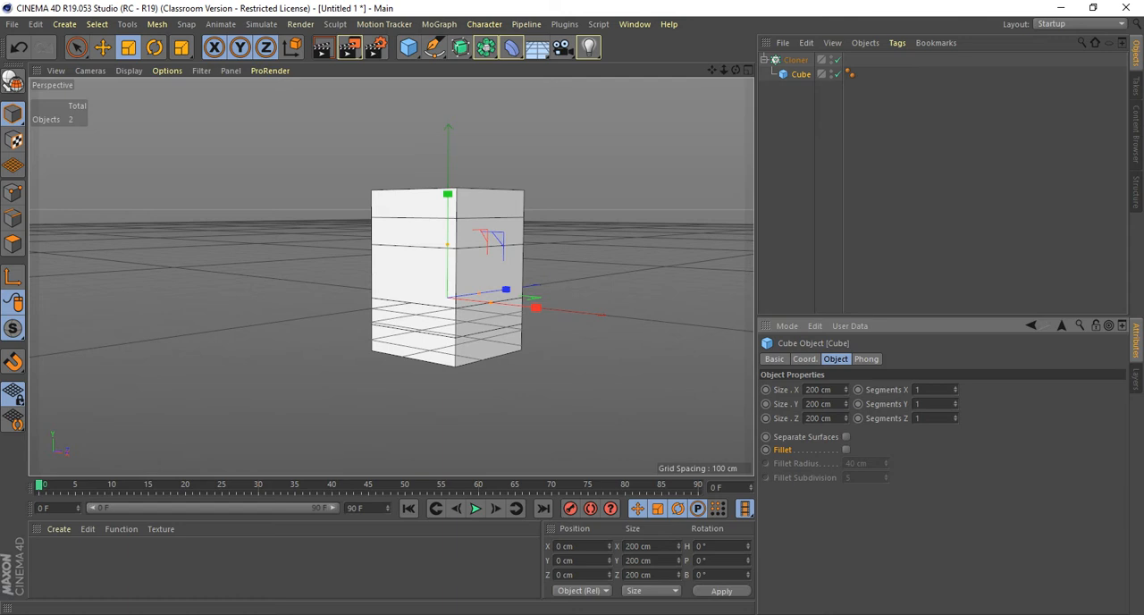
pyautogui.click(795, 60)
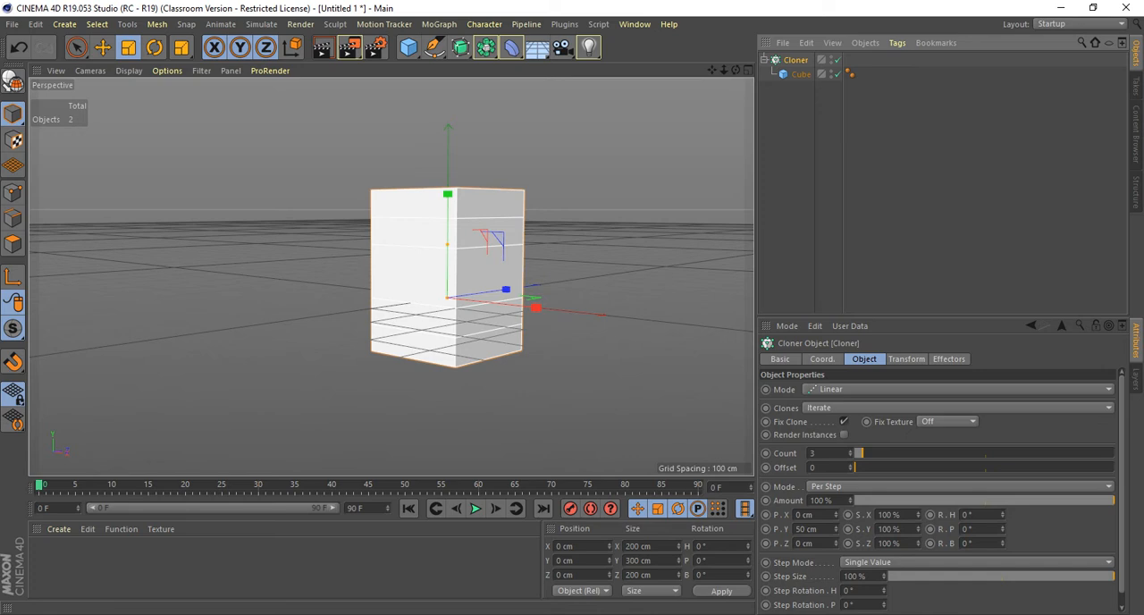
pyautogui.moveTo(894, 316); pyautogui.dragTo(894, 252)
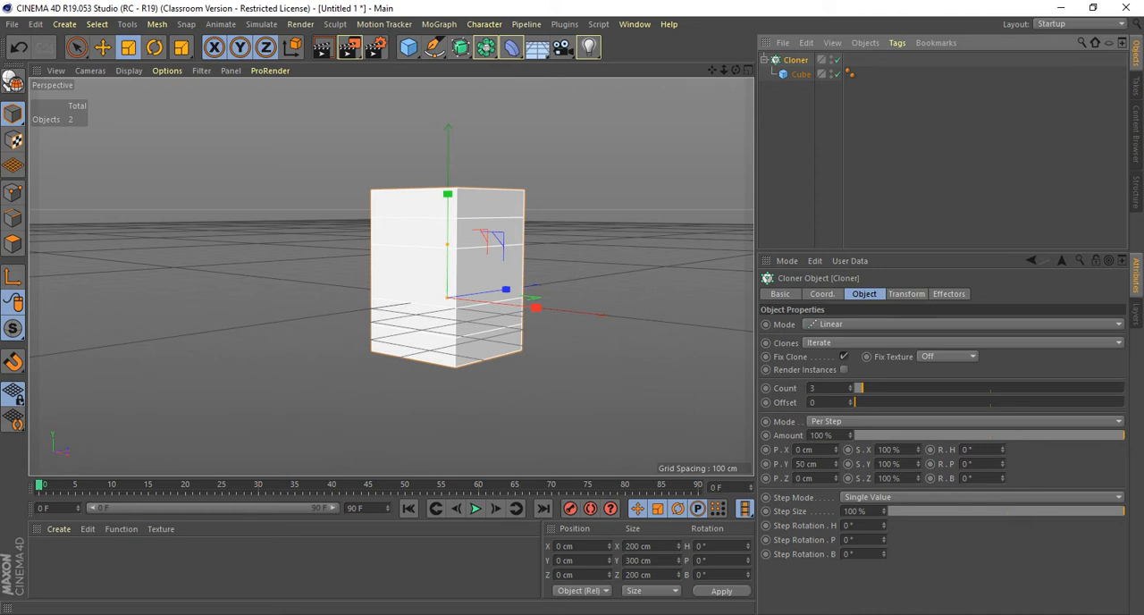
pyautogui.moveTo(836, 464)
pyautogui.mouseDown()
pyautogui.moveTo(835, 479)
pyautogui.moveTo(836, 253)
pyautogui.mouseUp()
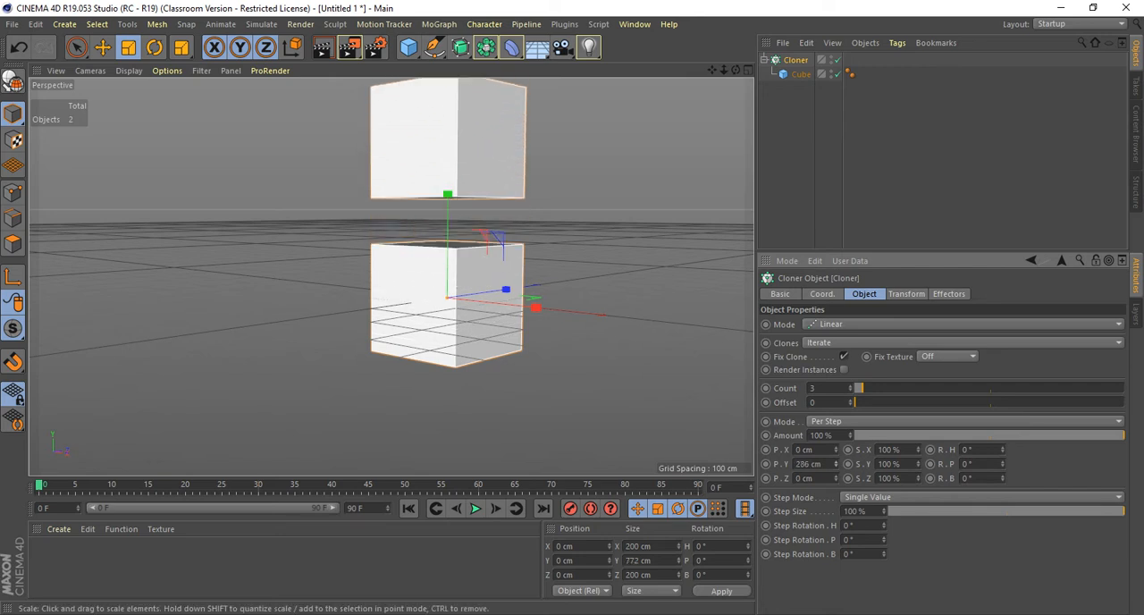
pyautogui.scroll(-6, 562, 336)
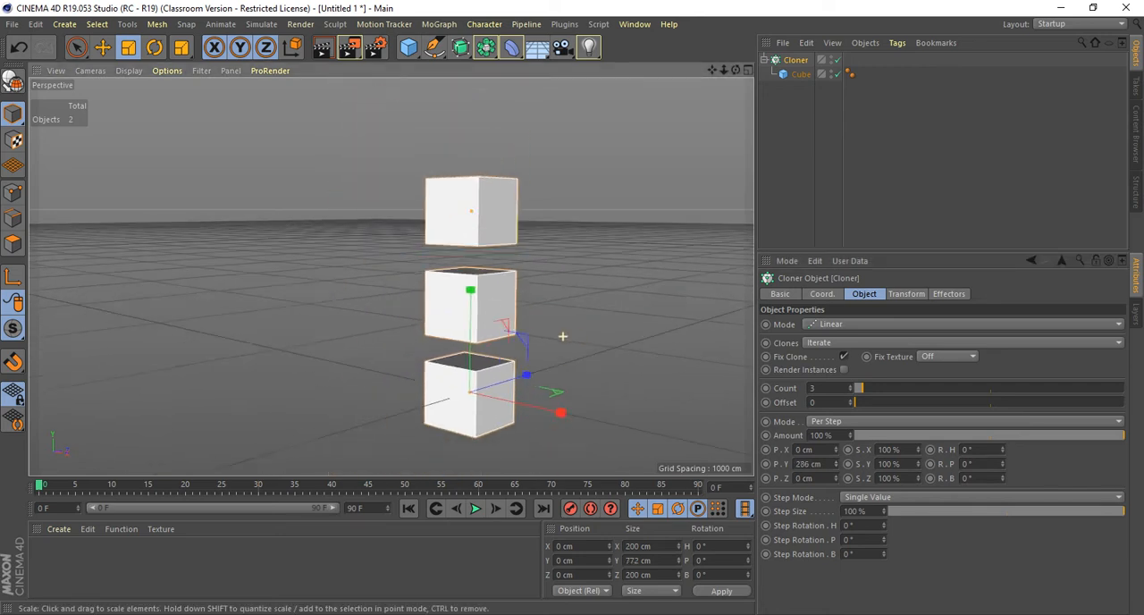
pyautogui.scroll(-2, 562, 336)
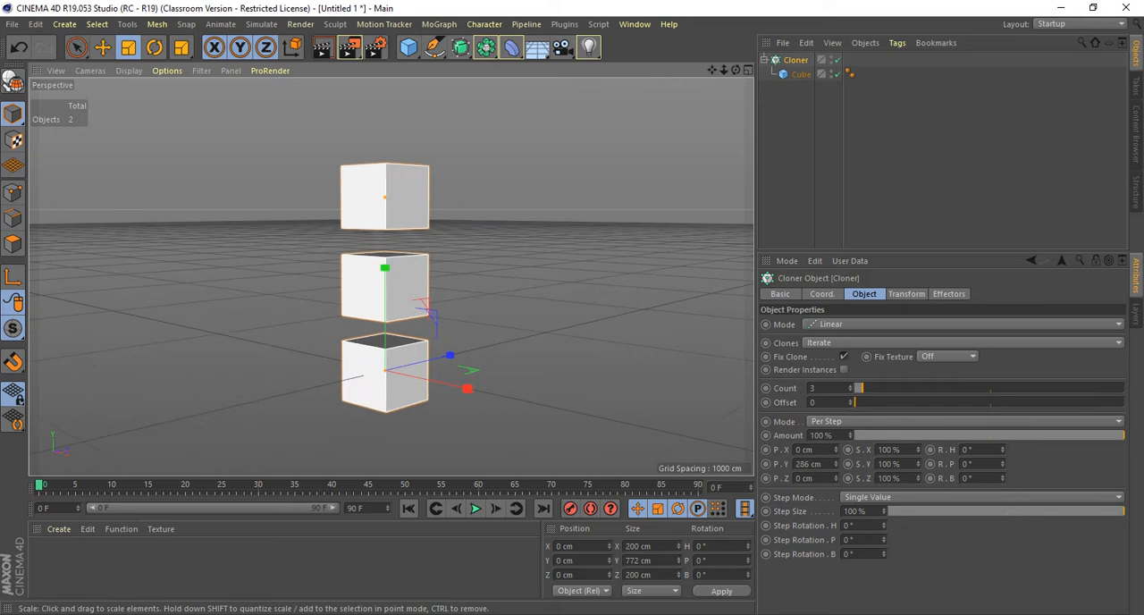
pyautogui.keyDown('alt'); pyautogui.moveTo(523, 312); pyautogui.dragTo(524, 259); pyautogui.keyUp('alt')
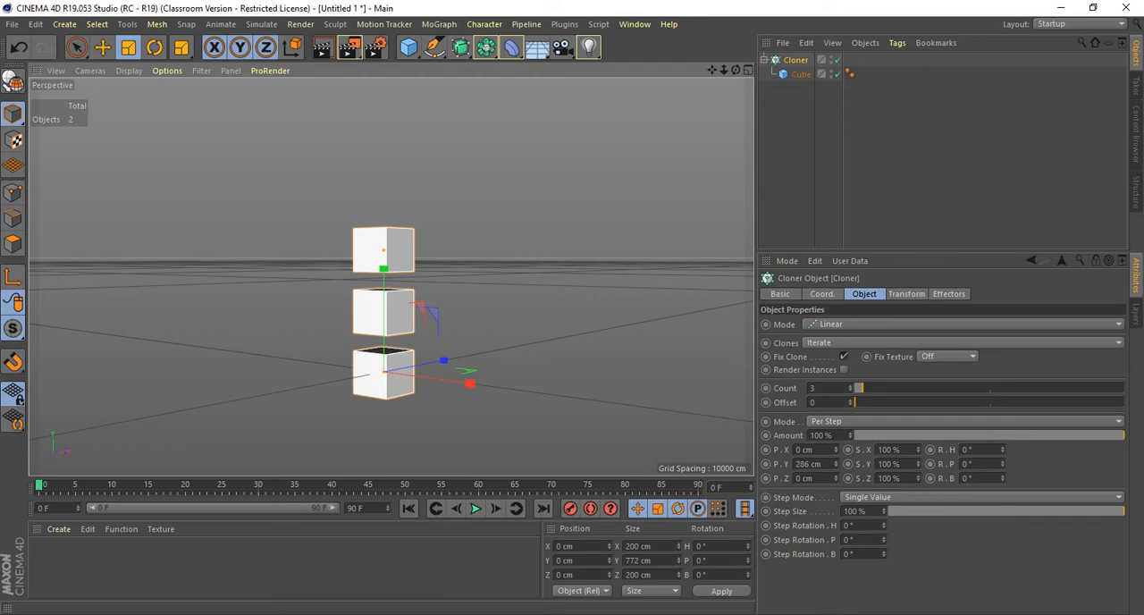
# Raise the linear Cloner's clone count to 10.
pyautogui.doubleClick(815, 388)
pyautogui.doubleClick(809, 464)
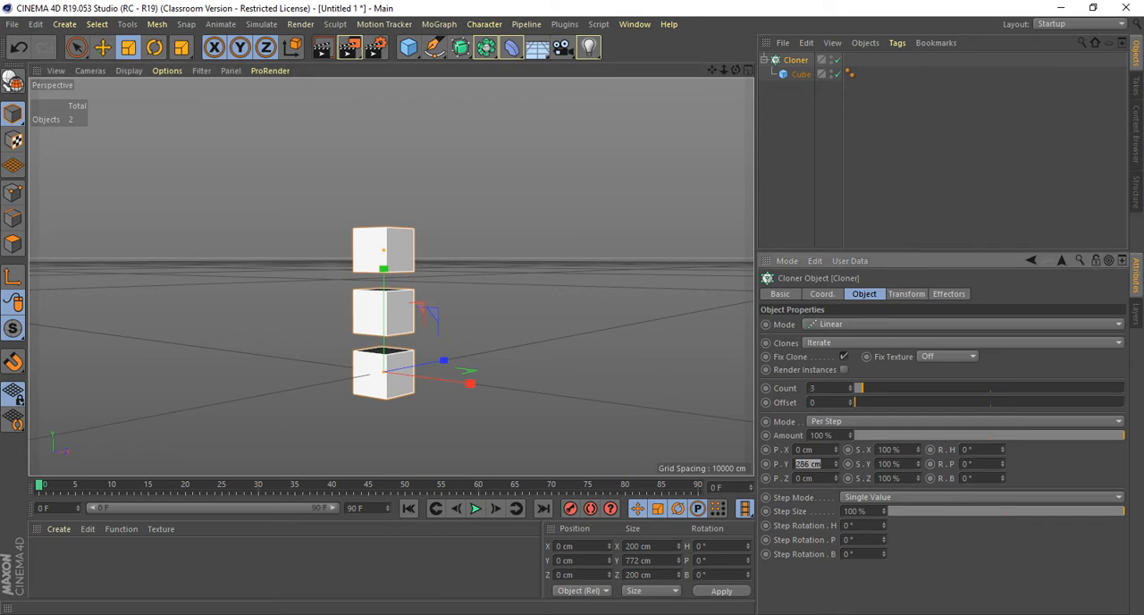
pyautogui.click(850, 387)
pyautogui.click(851, 386)
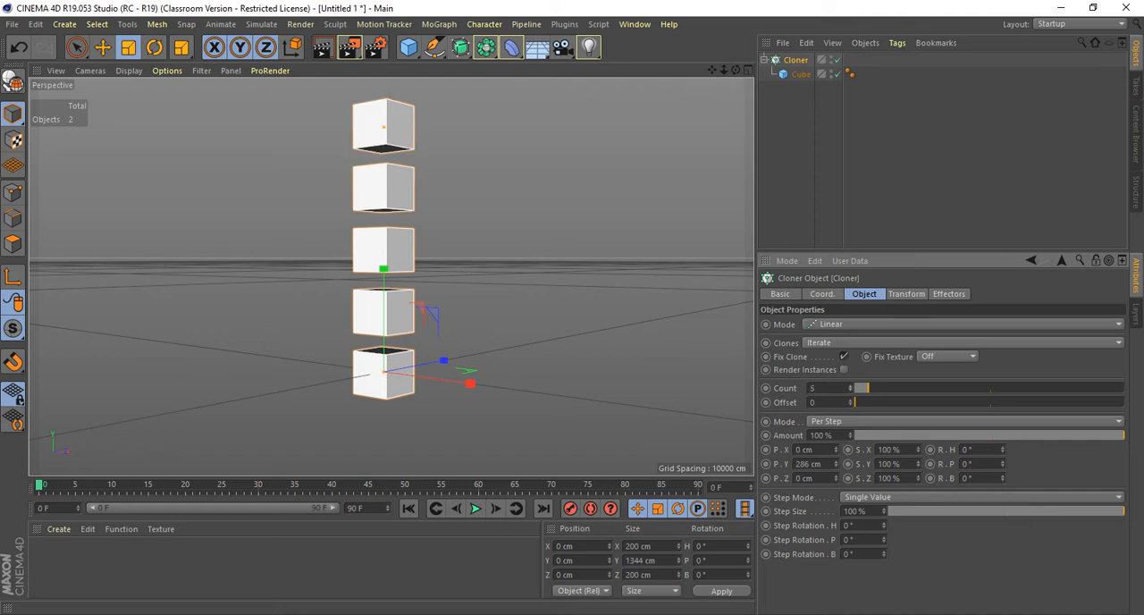
pyautogui.click(850, 386)
pyautogui.click(850, 386)
pyautogui.click(850, 386)
pyautogui.scroll(-5, 646, 287)
pyautogui.keyDown('alt'); pyautogui.moveTo(647, 287); pyautogui.dragTo(553, 332, button='middle'); pyautogui.keyUp('alt')
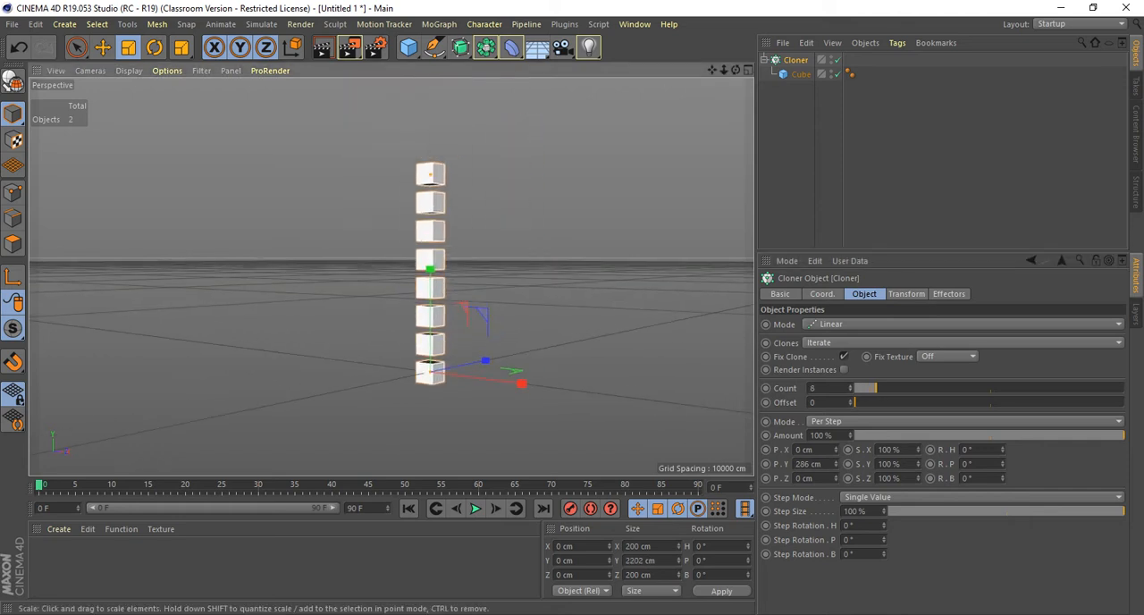
pyautogui.click(850, 386)
pyautogui.click(851, 386)
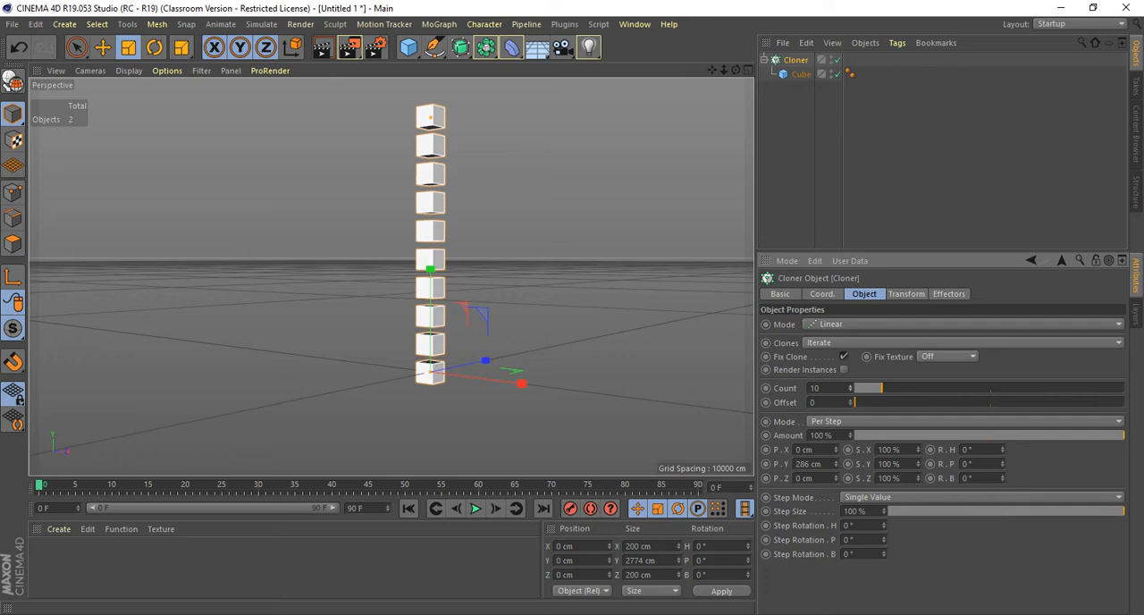
# Offset each linear clone by 272 cm in X and set the per-step scale to X 90%, Y 88% and Z 83%.
pyautogui.moveTo(836, 450); pyautogui.dragTo(836, 304)
pyautogui.keyDown('alt'); pyautogui.moveTo(356, 309); pyautogui.dragTo(399, 277); pyautogui.keyUp('alt')
pyautogui.keyDown('alt'); pyautogui.moveTo(399, 277); pyautogui.dragTo(266, 308, button='middle'); pyautogui.keyUp('alt')
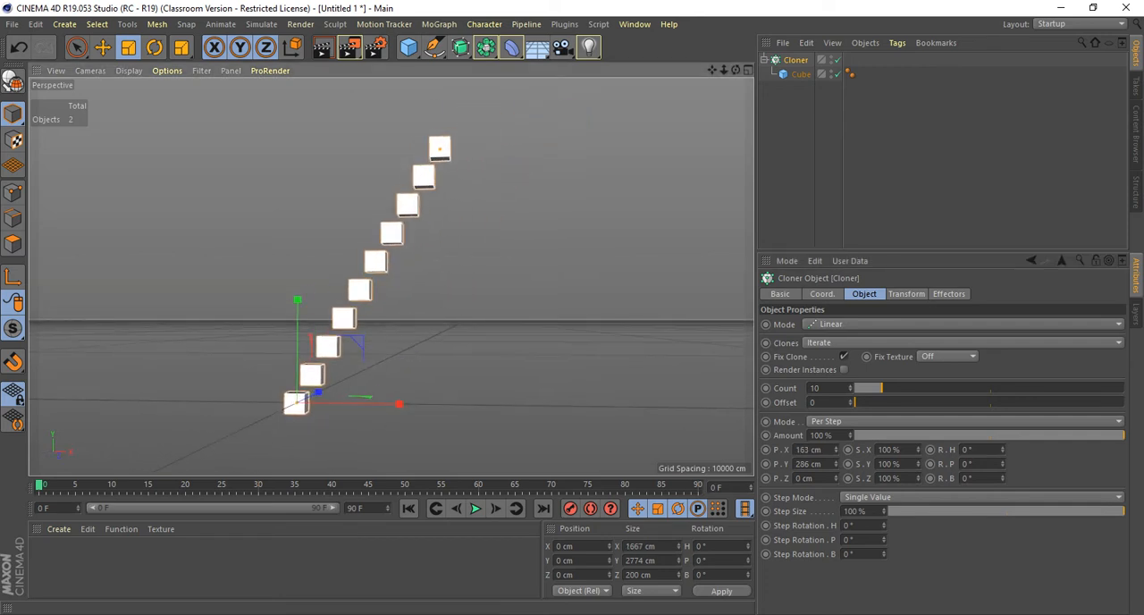
pyautogui.moveTo(836, 450); pyautogui.dragTo(836, 352)
pyautogui.moveTo(882, 450); pyautogui.dragTo(919, 494)
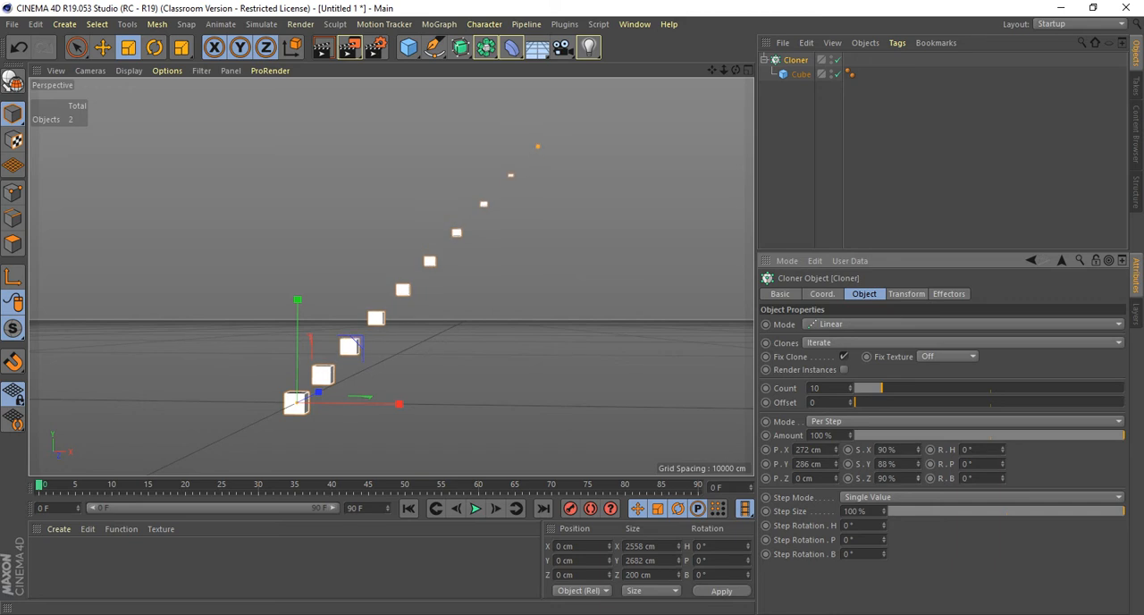
pyautogui.moveTo(537, 313)
pyautogui.keyDown('alt'); pyautogui.mouseDown()
pyautogui.moveTo(488, 310)
pyautogui.moveTo(447, 345)
pyautogui.moveTo(523, 332)
pyautogui.moveTo(521, 322)
pyautogui.mouseUp(); pyautogui.keyUp('alt')
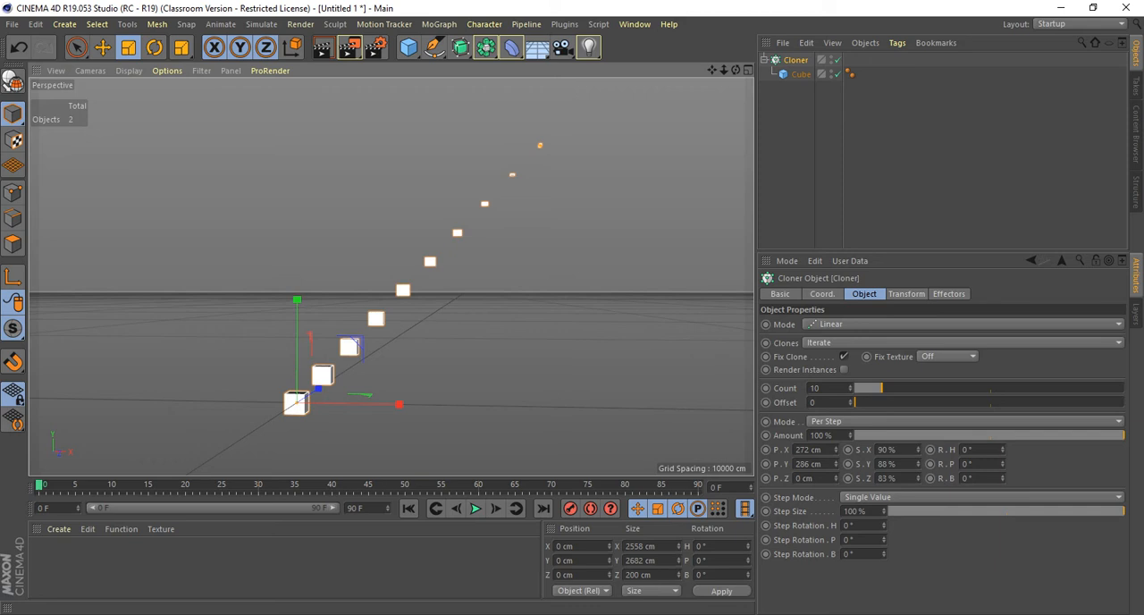
# Switch the Cloner's mode from Linear to Radial.
pyautogui.click(930, 325)
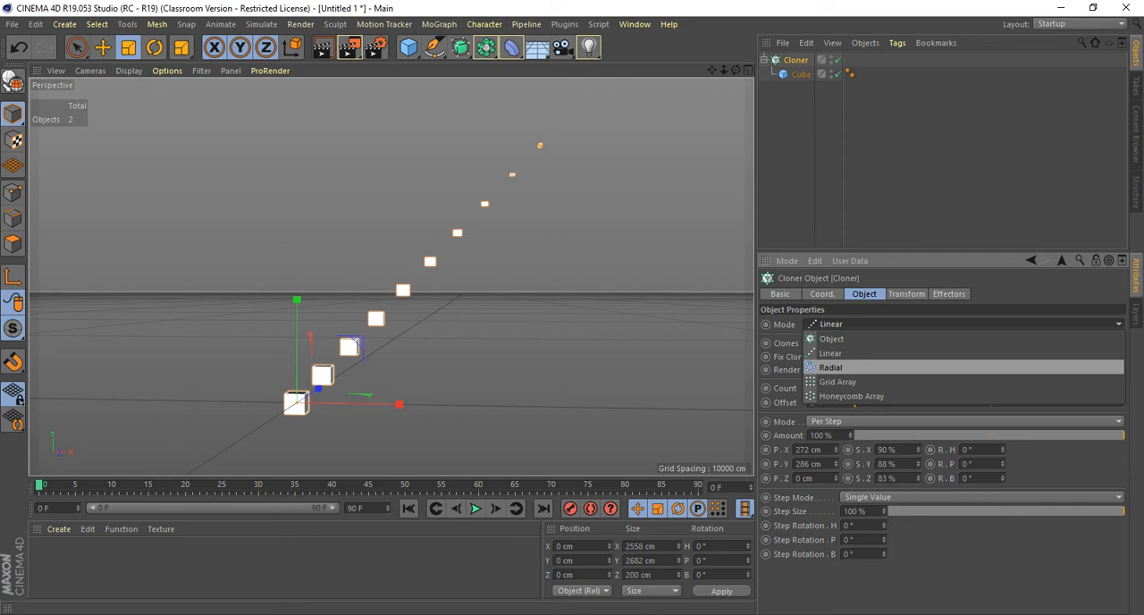
pyautogui.click(831, 367)
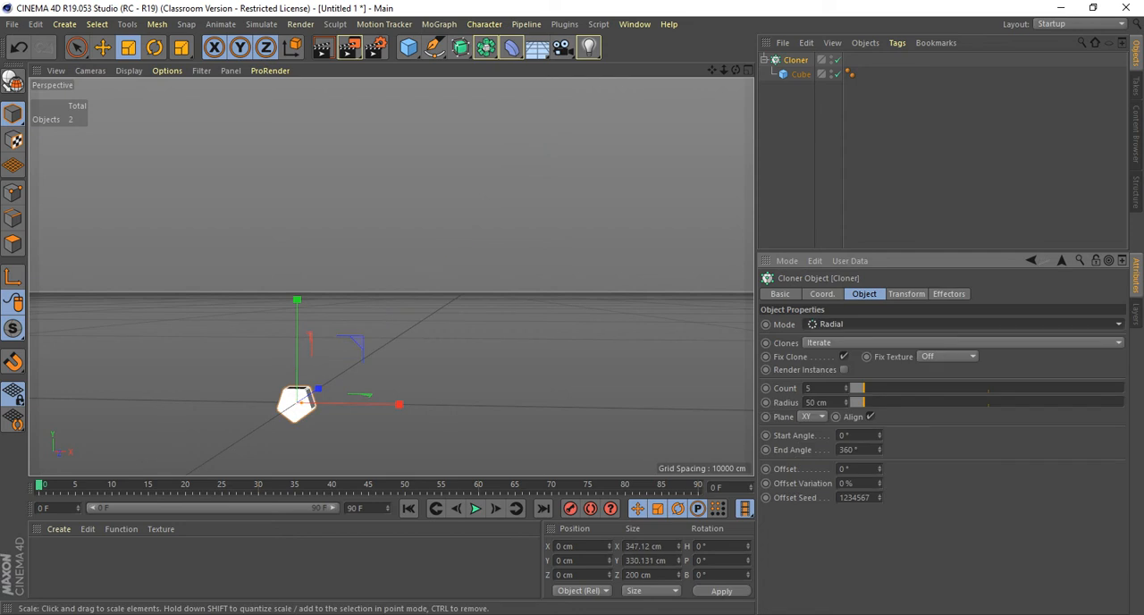
pyautogui.keyDown('alt'); pyautogui.moveTo(300, 354); pyautogui.dragTo(392, 277, button='middle'); pyautogui.keyUp('alt')
pyautogui.scroll(5, 444, 319)
pyautogui.keyDown('alt'); pyautogui.moveTo(444, 319); pyautogui.dragTo(499, 278, button='middle'); pyautogui.keyUp('alt')
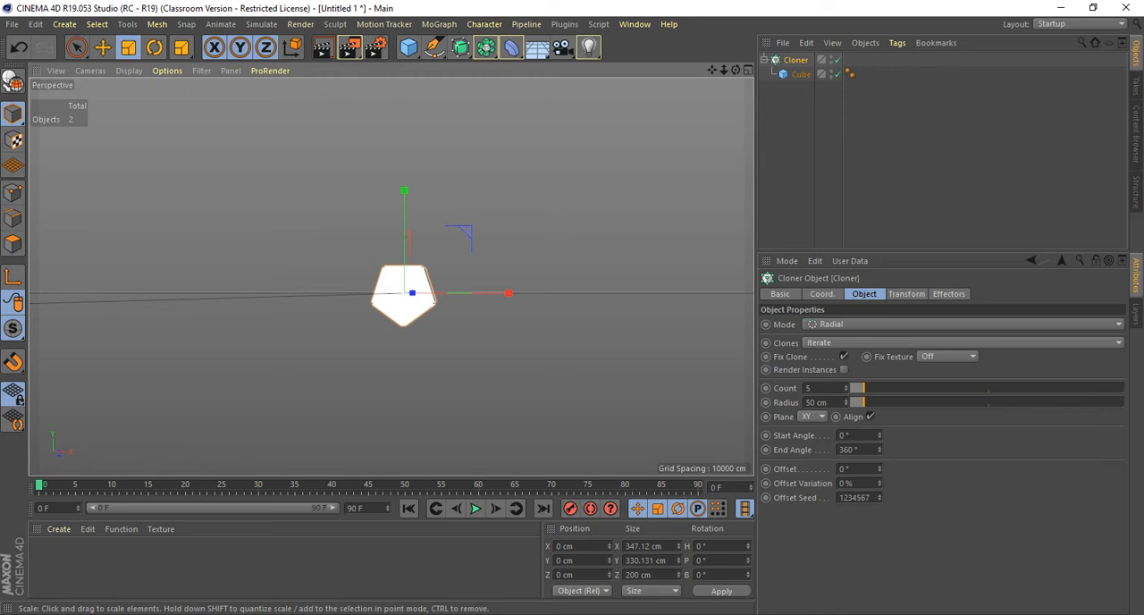
# Set the radial Cloner to 10 clones with a radius of 568 cm.
pyautogui.moveTo(864, 403); pyautogui.dragTo(968, 402)
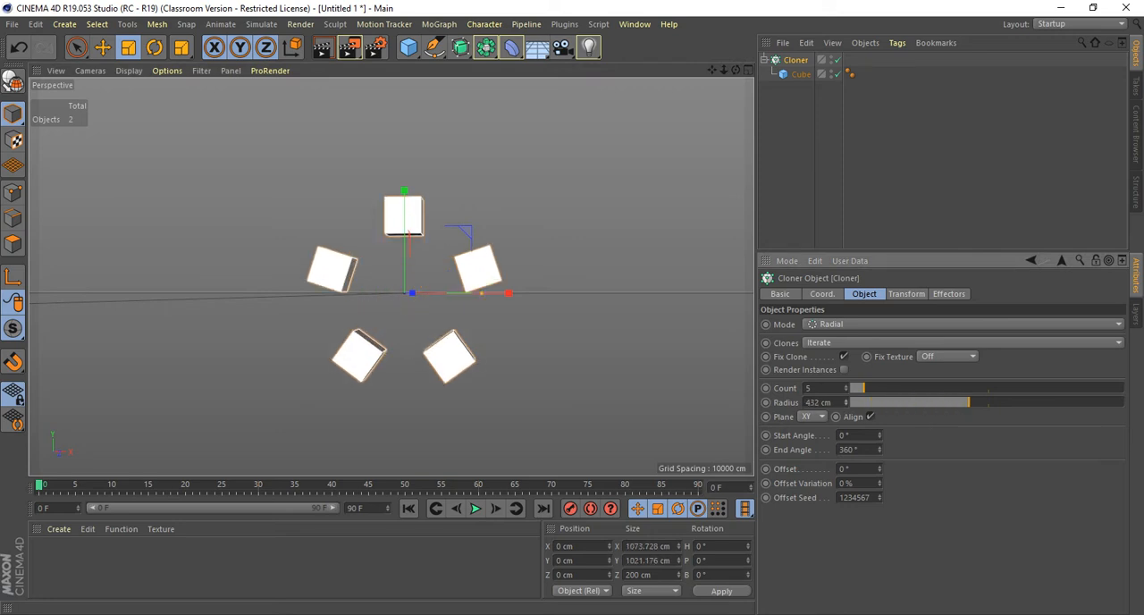
pyautogui.click(845, 387)
pyautogui.click(846, 386)
pyautogui.click(846, 386)
pyautogui.click(846, 387)
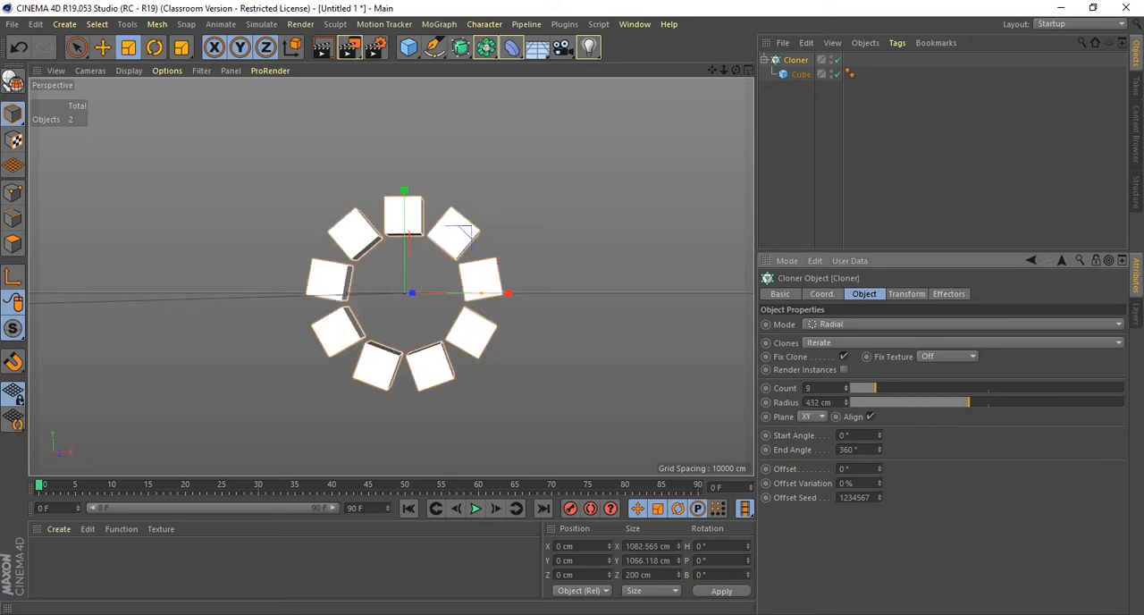
pyautogui.click(846, 386)
pyautogui.moveTo(969, 402); pyautogui.dragTo(1007, 402)
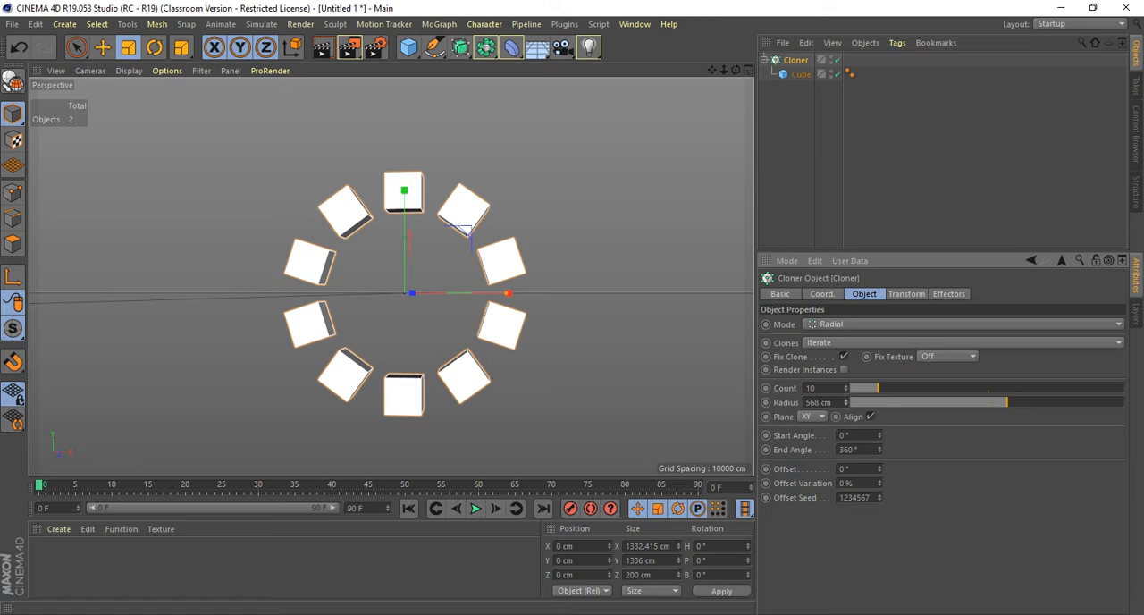
# Enable Fillet on the cloned cube and set its fillet radius to 5 cm.
pyautogui.keyDown('alt'); pyautogui.moveTo(404, 294); pyautogui.dragTo(319, 340); pyautogui.keyUp('alt')
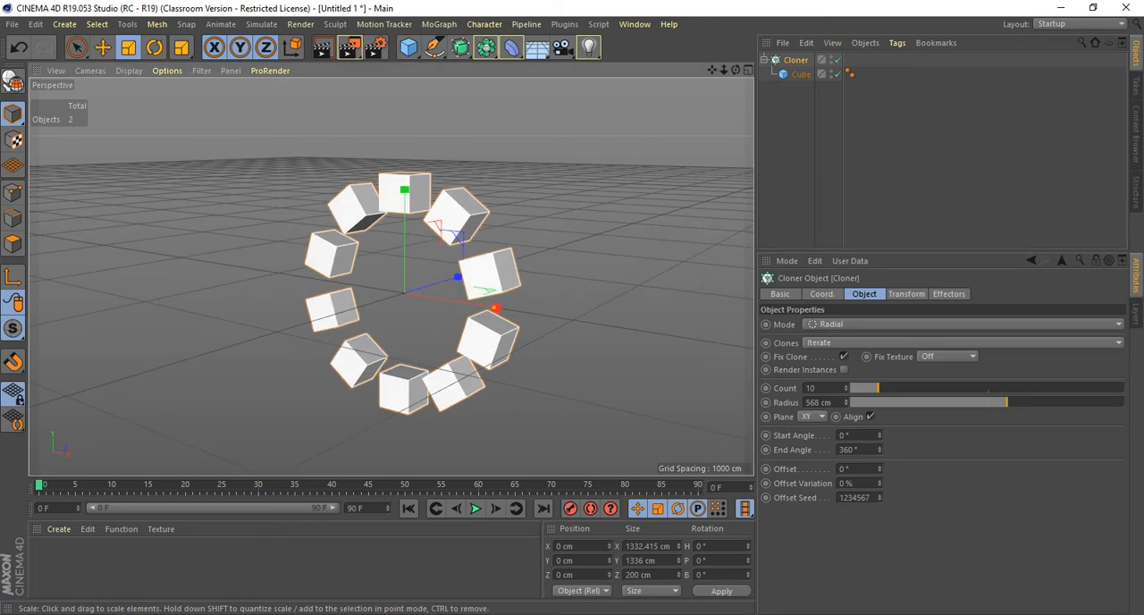
pyautogui.scroll(4, 402, 277)
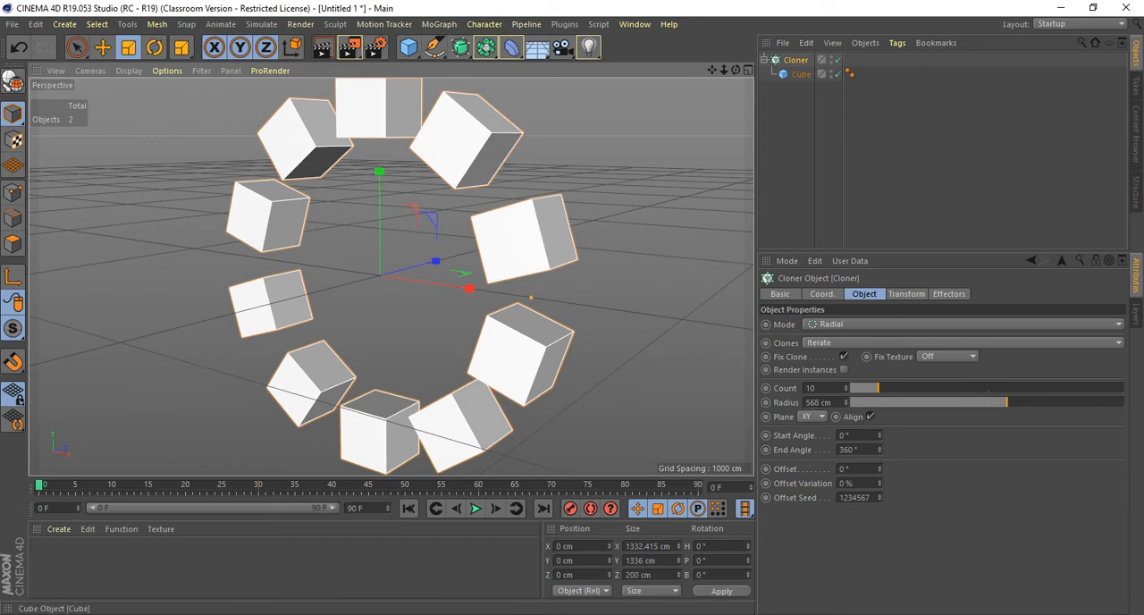
pyautogui.click(801, 74)
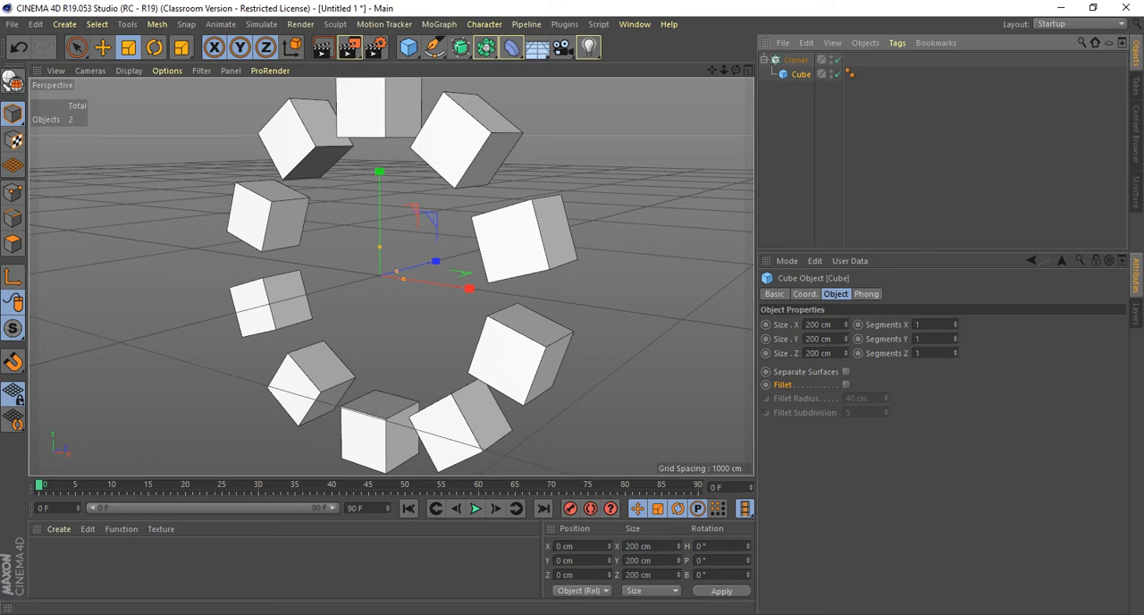
pyautogui.click(846, 384)
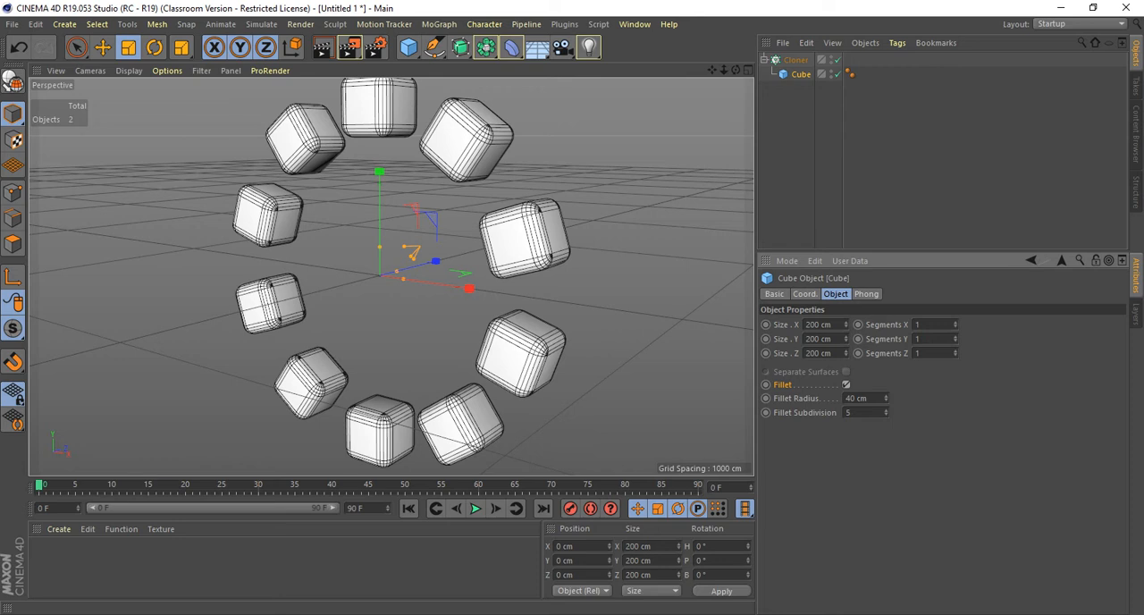
pyautogui.moveTo(886, 399); pyautogui.dragTo(886, 431)
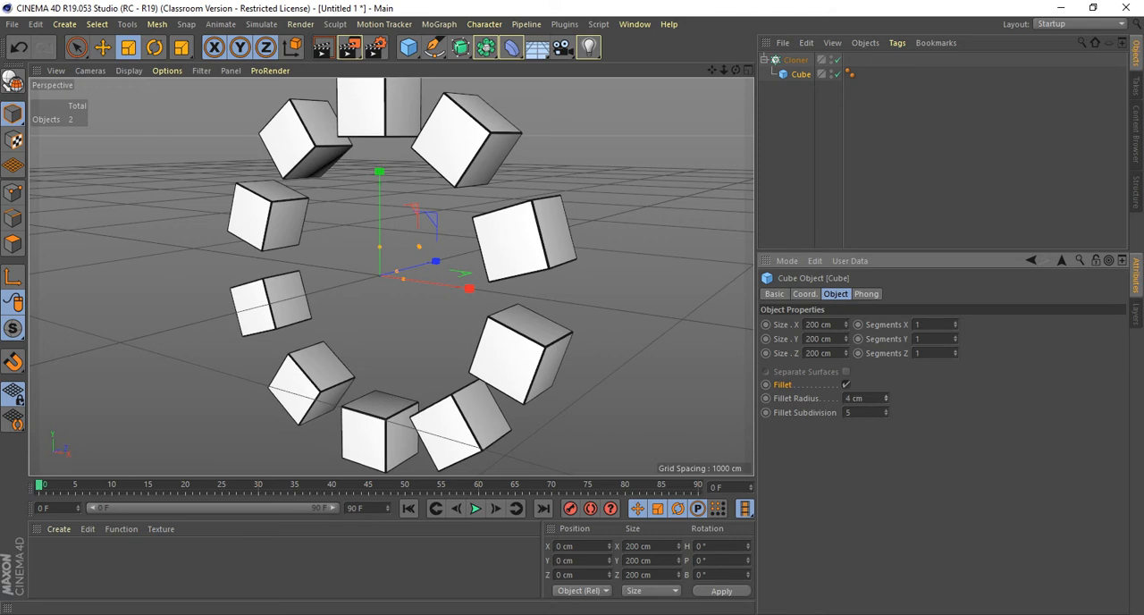
pyautogui.moveTo(886, 431); pyautogui.dragTo(886, 430)
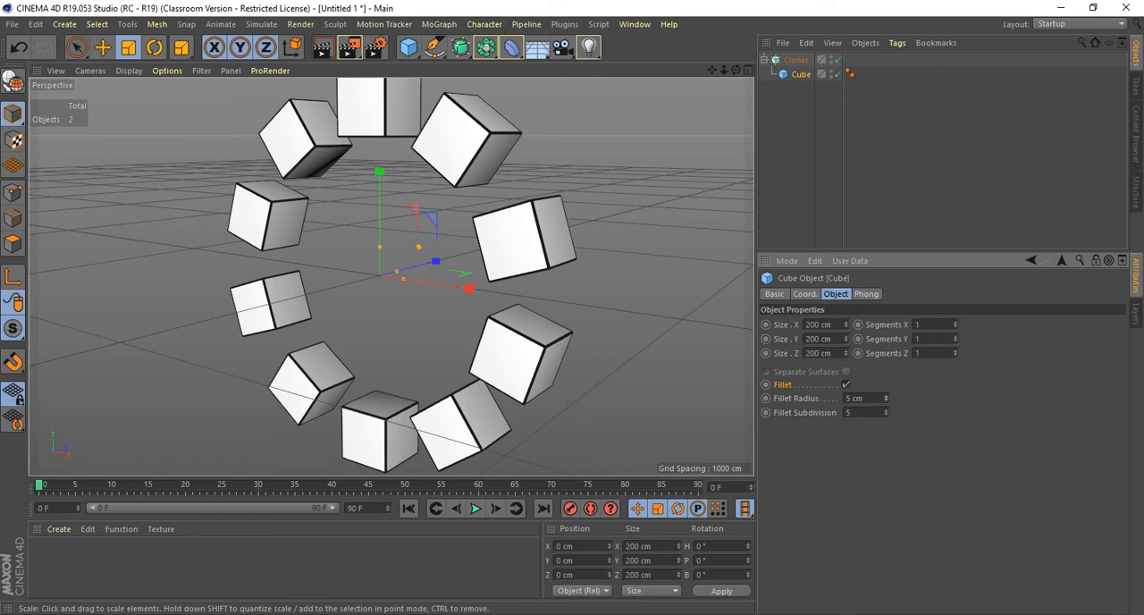
pyautogui.keyDown('alt'); pyautogui.moveTo(380, 276); pyautogui.dragTo(368, 299); pyautogui.keyUp('alt')
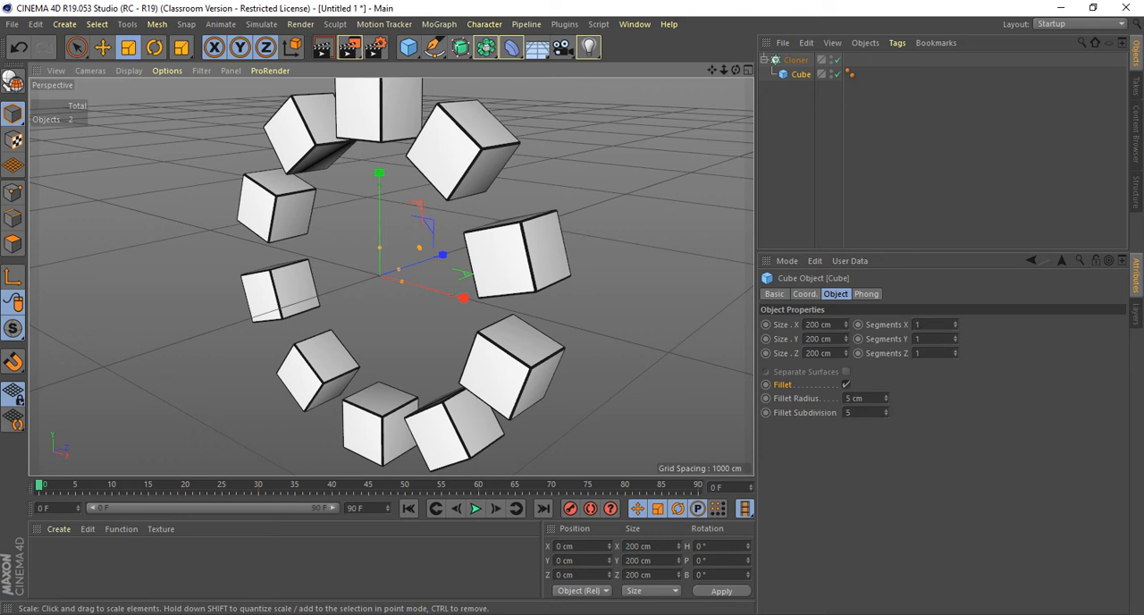
# Add a Cylinder primitive at the centre of the clone ring and set its radius to 131 cm.
pyautogui.click(796, 60)
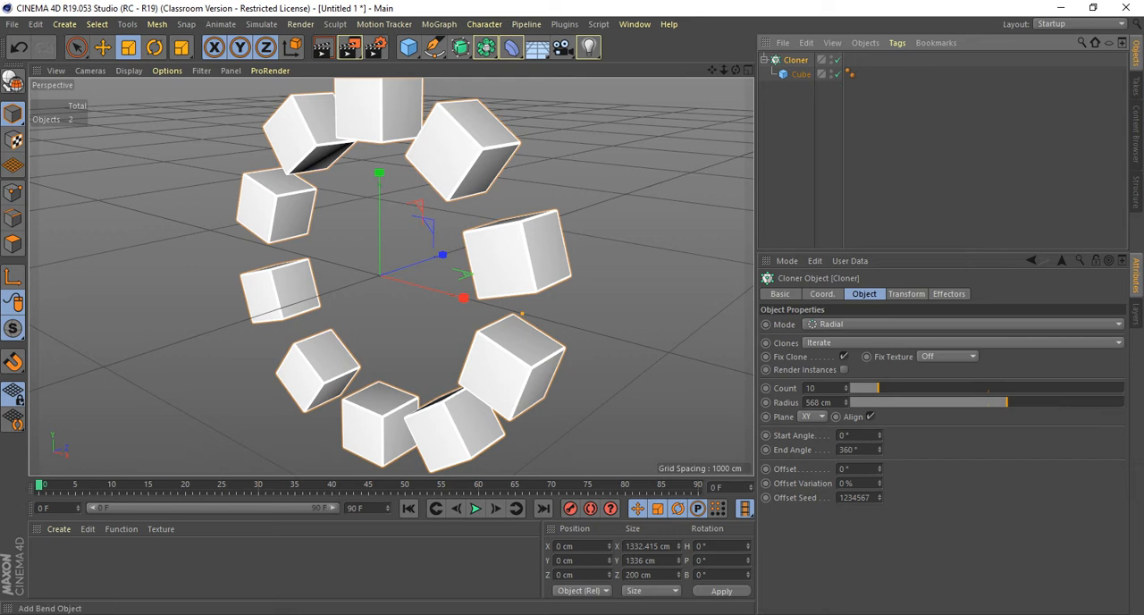
pyautogui.click(64, 24)
pyautogui.moveTo(69, 45)
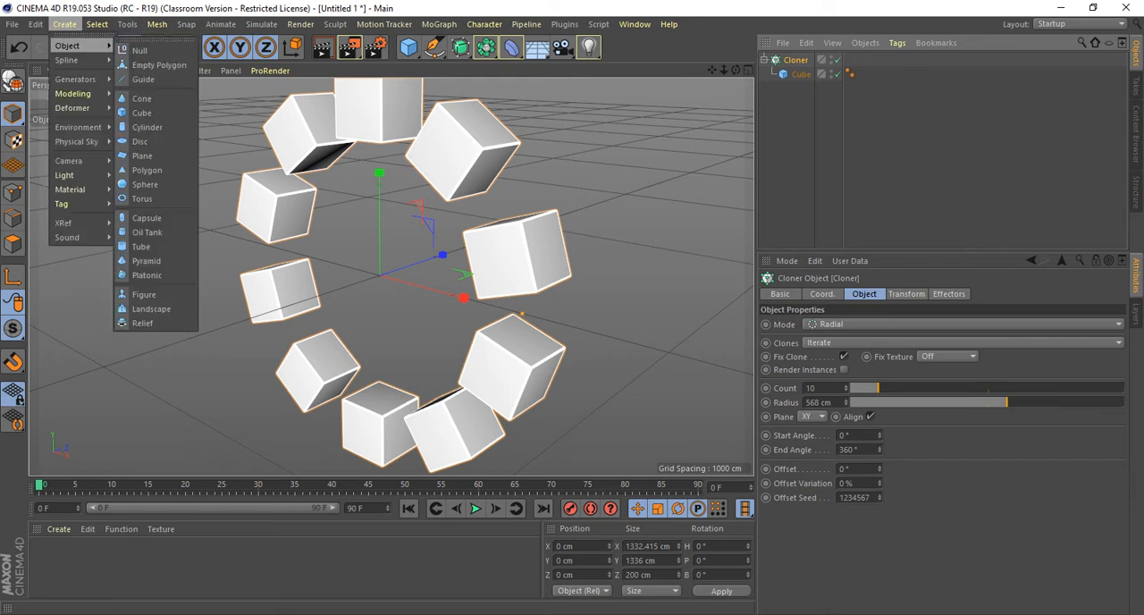
pyautogui.click(147, 127)
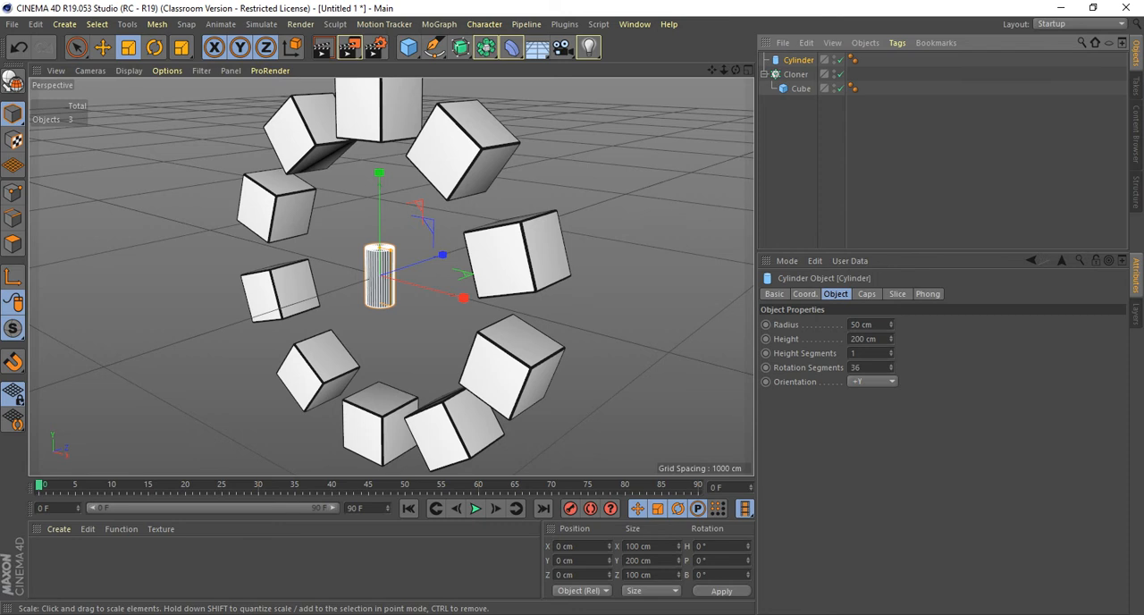
pyautogui.moveTo(891, 325); pyautogui.dragTo(892, 252)
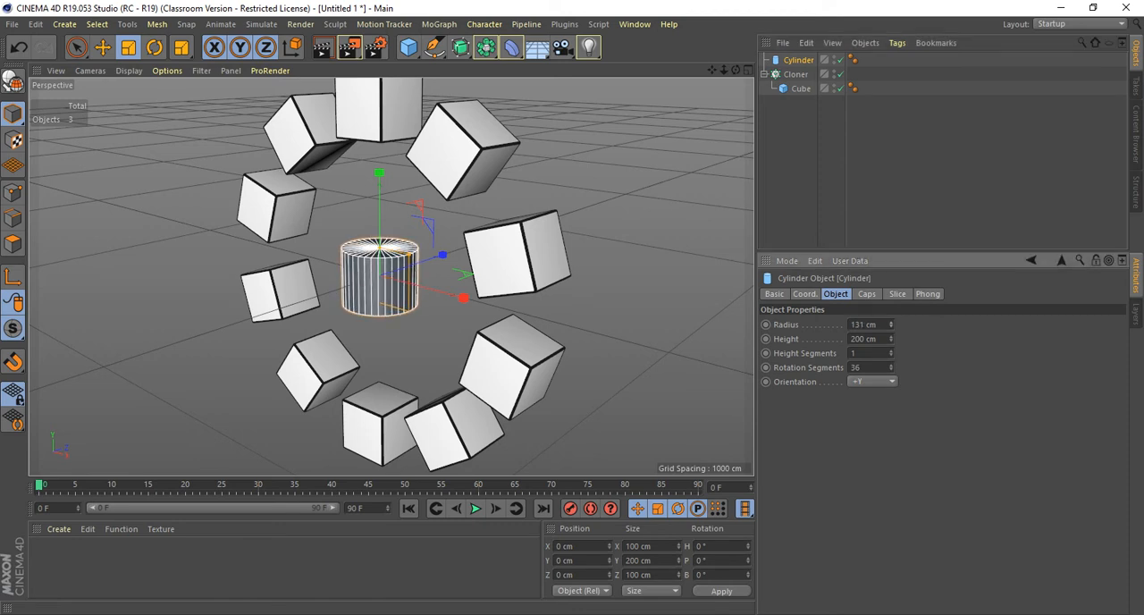
pyautogui.keyDown('alt'); pyautogui.moveTo(536, 295); pyautogui.dragTo(603, 309); pyautogui.keyUp('alt')
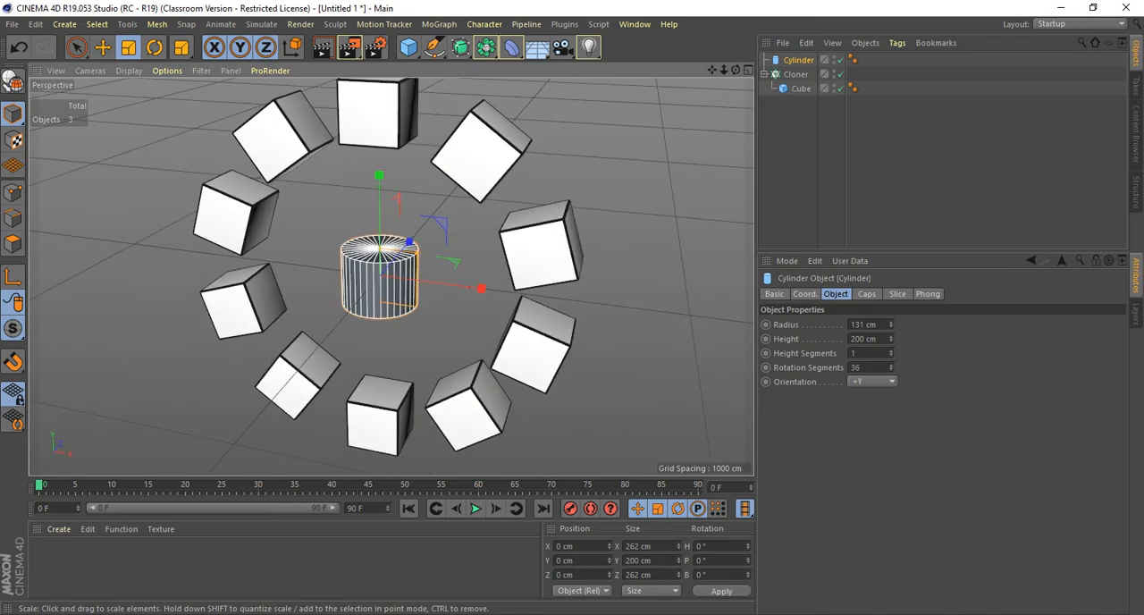
# Set the Cylinder's radius to 130 cm and make it a child of the Cloner, above the Cube.
pyautogui.moveTo(878, 325); pyautogui.dragTo(849, 324)
pyautogui.write('130')
pyautogui.press('Return')
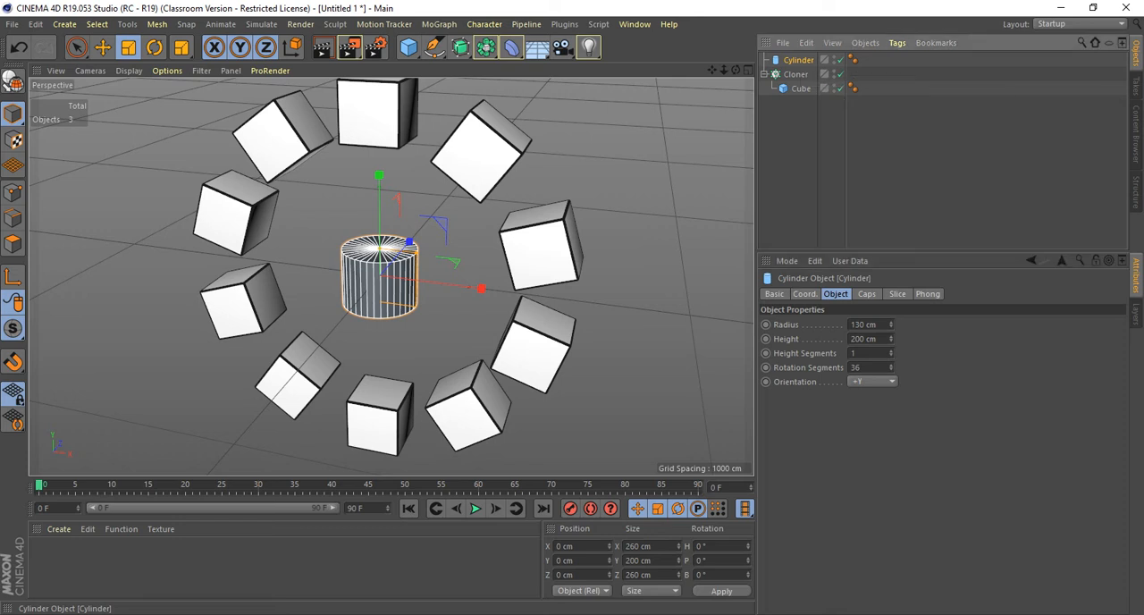
pyautogui.moveTo(799, 59); pyautogui.dragTo(796, 75)
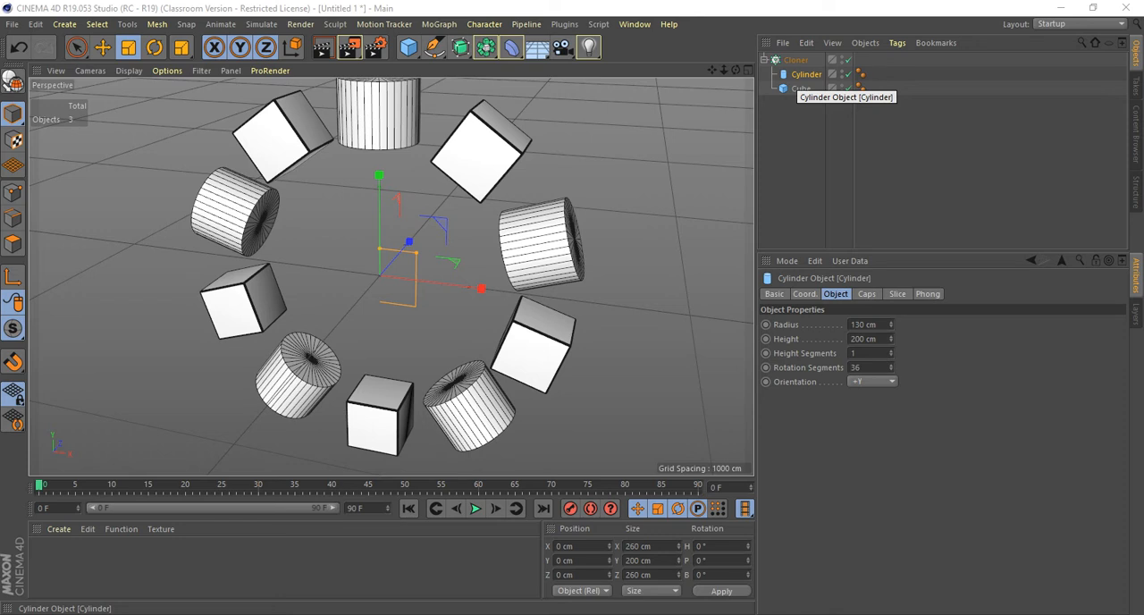
pyautogui.moveTo(393, 286)
pyautogui.keyDown('alt'); pyautogui.mouseDown()
pyautogui.moveTo(438, 264)
pyautogui.moveTo(545, 282)
pyautogui.moveTo(415, 264)
pyautogui.moveTo(290, 268)
pyautogui.moveTo(394, 269)
pyautogui.mouseUp(); pyautogui.keyUp('alt')
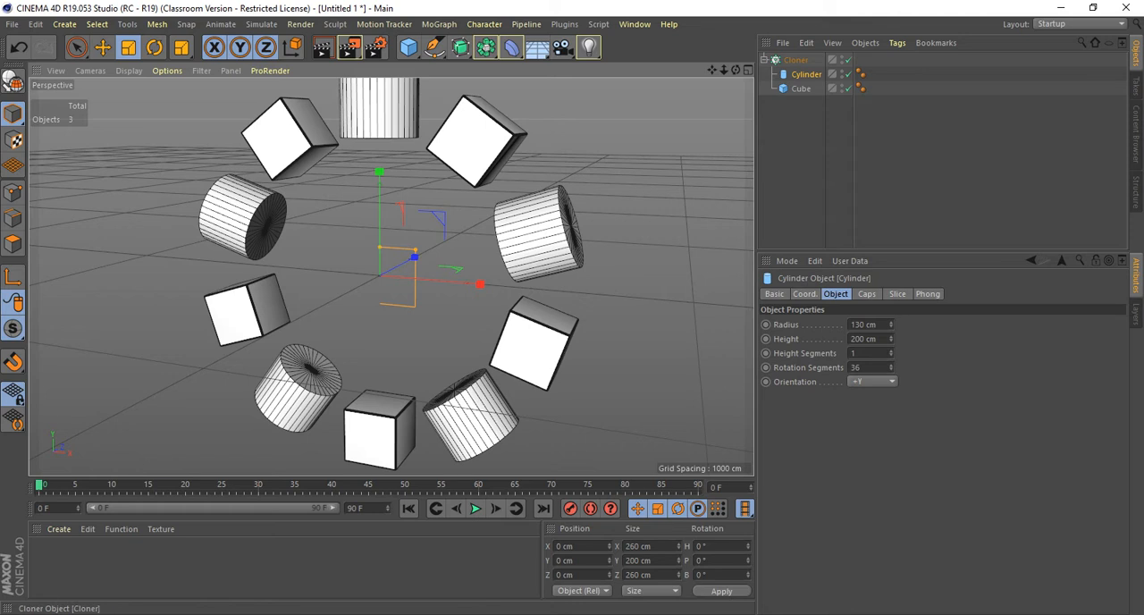
pyautogui.click(795, 60)
pyautogui.doubleClick(810, 388)
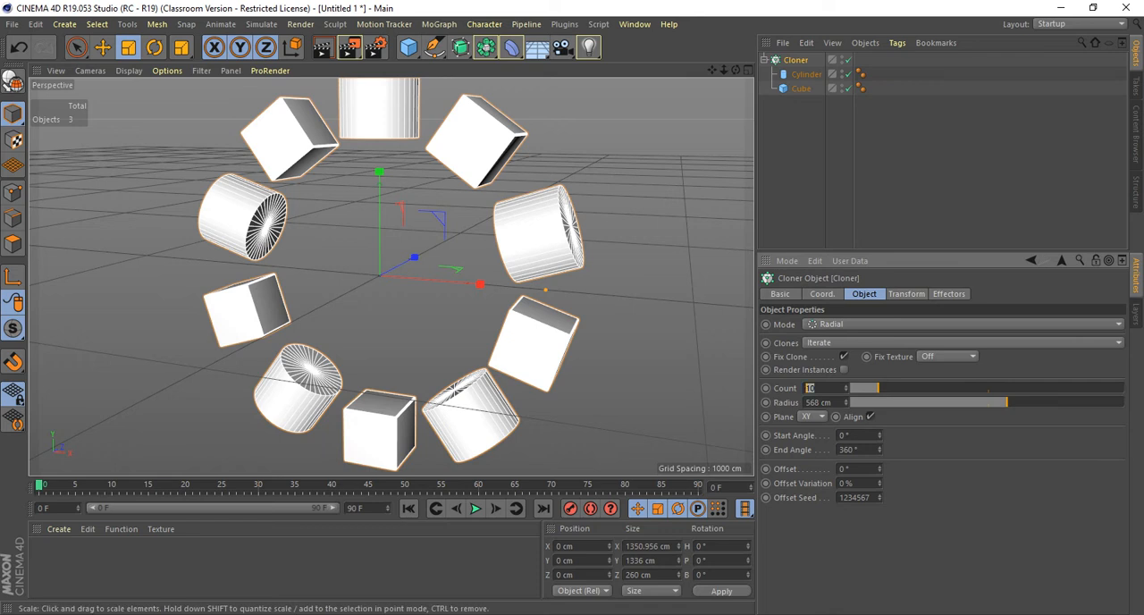
pyautogui.scroll(-2, 612, 176)
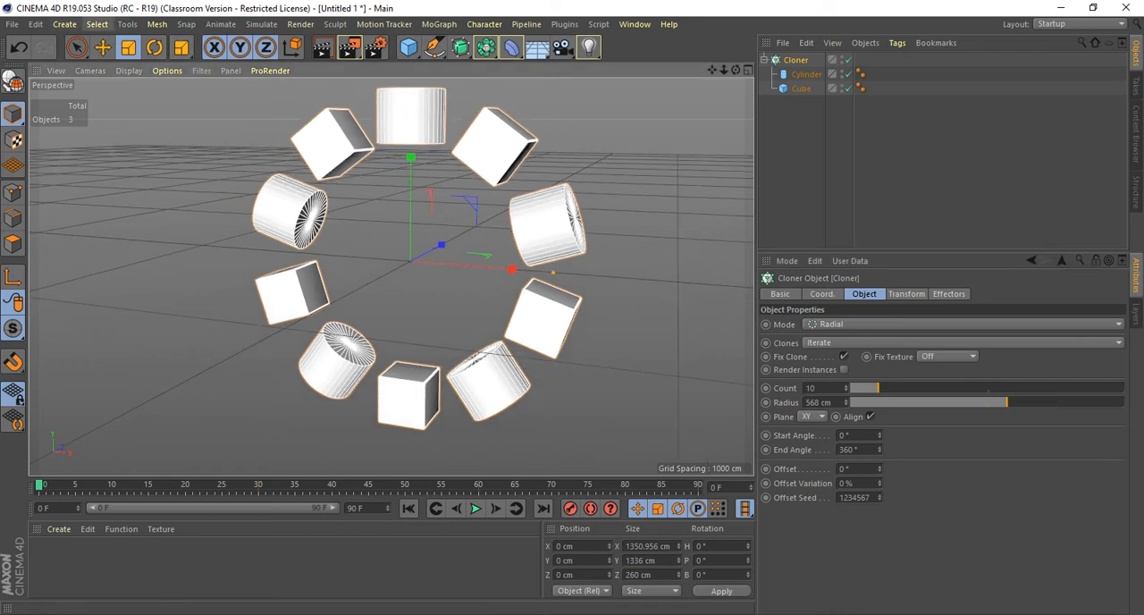
# Add a Torus primitive as the Cloner's first child, with a ring radius of 93 cm and a pipe radius of 54 cm.
pyautogui.click(65, 24)
pyautogui.moveTo(85, 45)
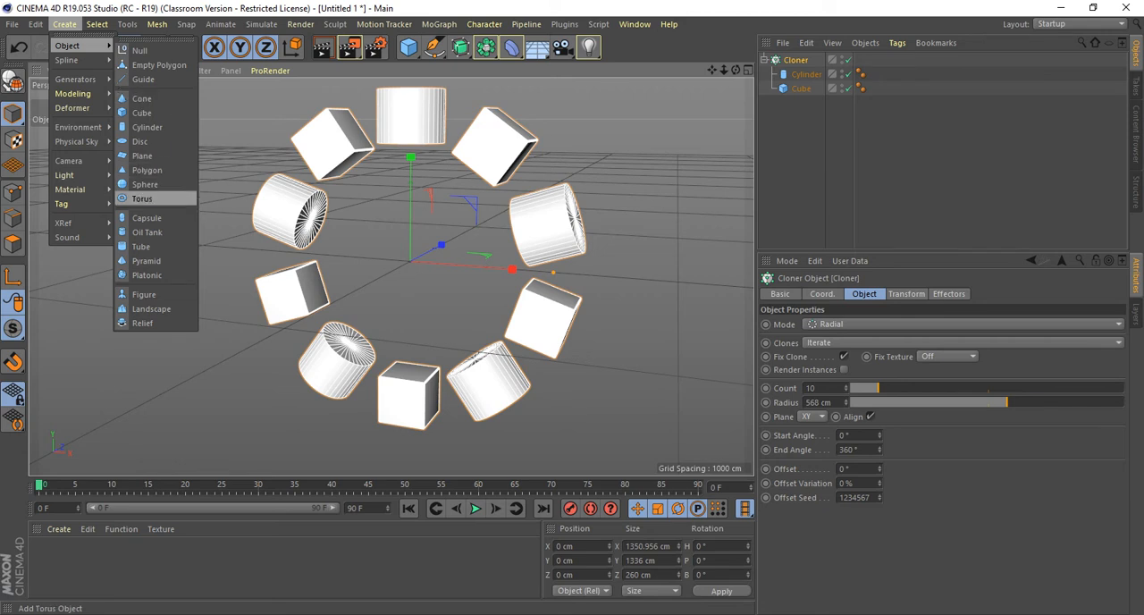
pyautogui.click(141, 198)
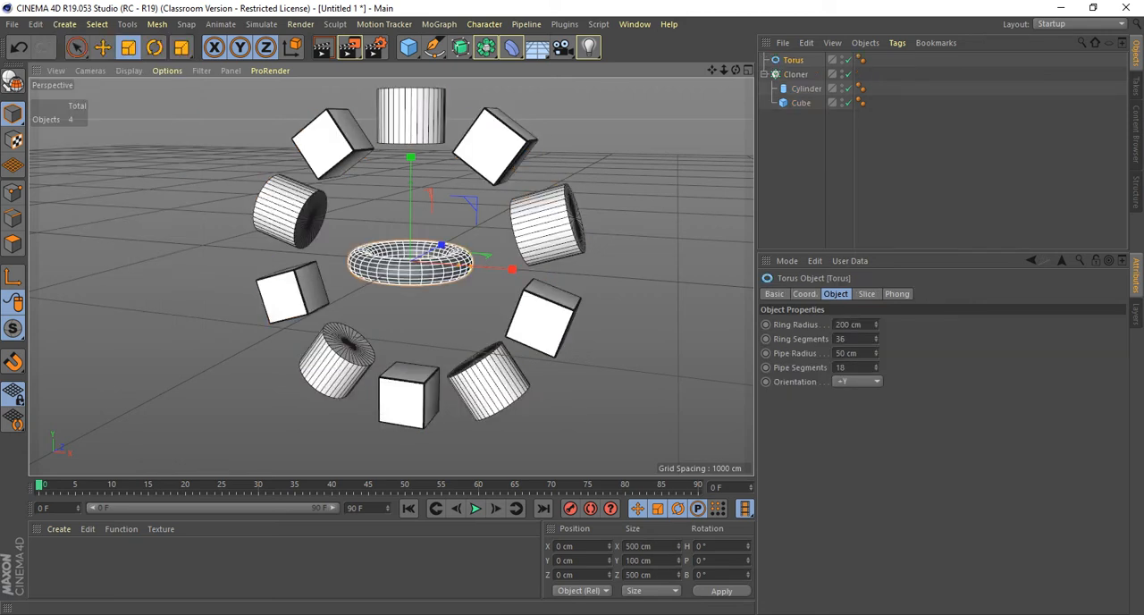
pyautogui.moveTo(876, 324); pyautogui.dragTo(876, 402)
pyautogui.moveTo(876, 353); pyautogui.dragTo(876, 307)
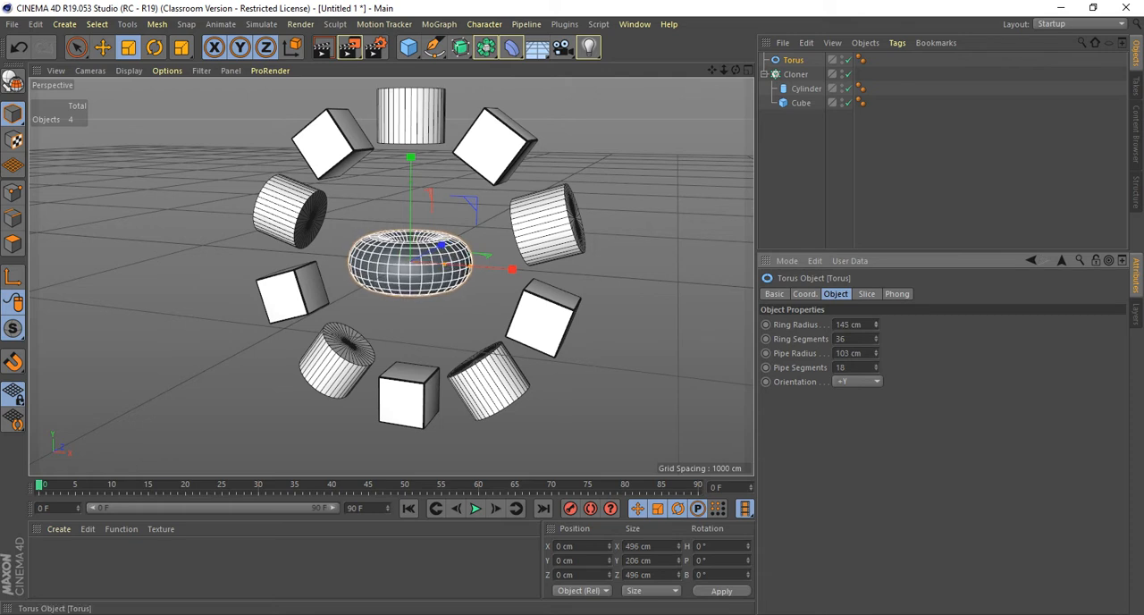
pyautogui.moveTo(793, 60); pyautogui.dragTo(796, 74)
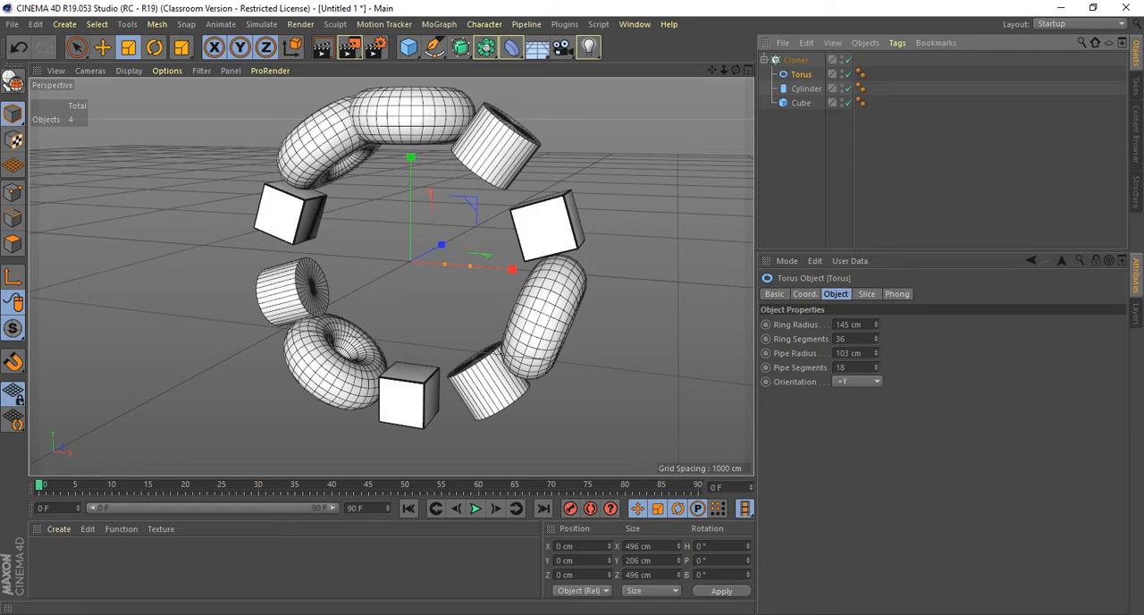
pyautogui.moveTo(876, 324); pyautogui.dragTo(876, 380)
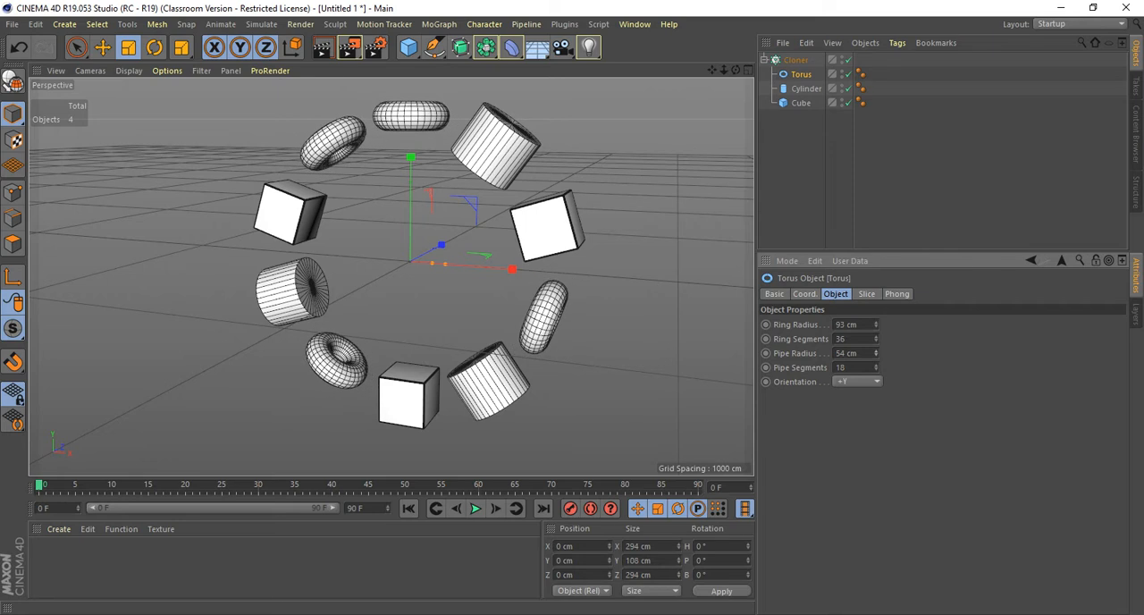
# Set the radial Cloner's count to 12 and clear the selection.
pyautogui.click(795, 60)
pyautogui.moveTo(846, 388); pyautogui.dragTo(846, 382)
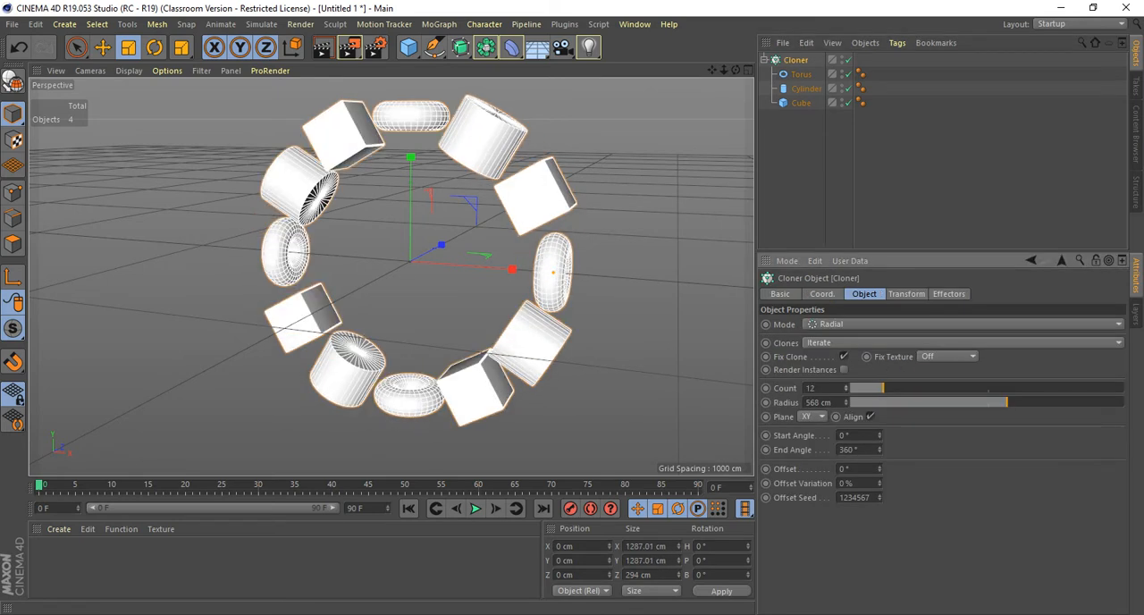
pyautogui.click(186, 130)
pyautogui.keyDown('alt'); pyautogui.moveTo(186, 130); pyautogui.dragTo(257, 191); pyautogui.keyUp('alt')
pyautogui.keyDown('alt'); pyautogui.moveTo(410, 261); pyautogui.dragTo(413, 265); pyautogui.keyUp('alt')
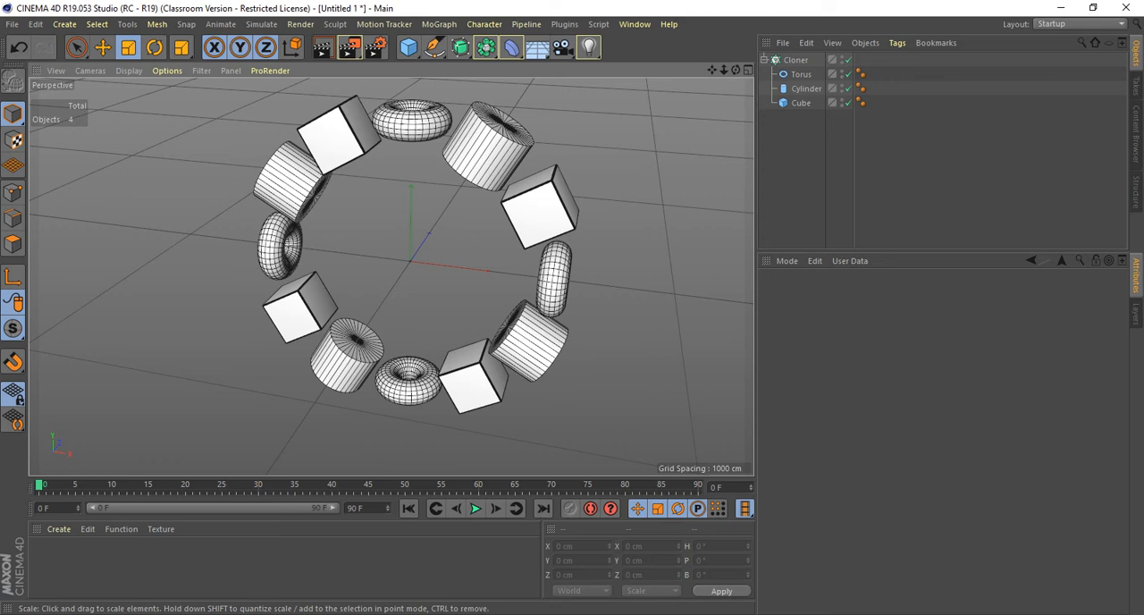
# Switch the Cloner's Clones distribution to Random and set its seed to 123495.
pyautogui.click(795, 60)
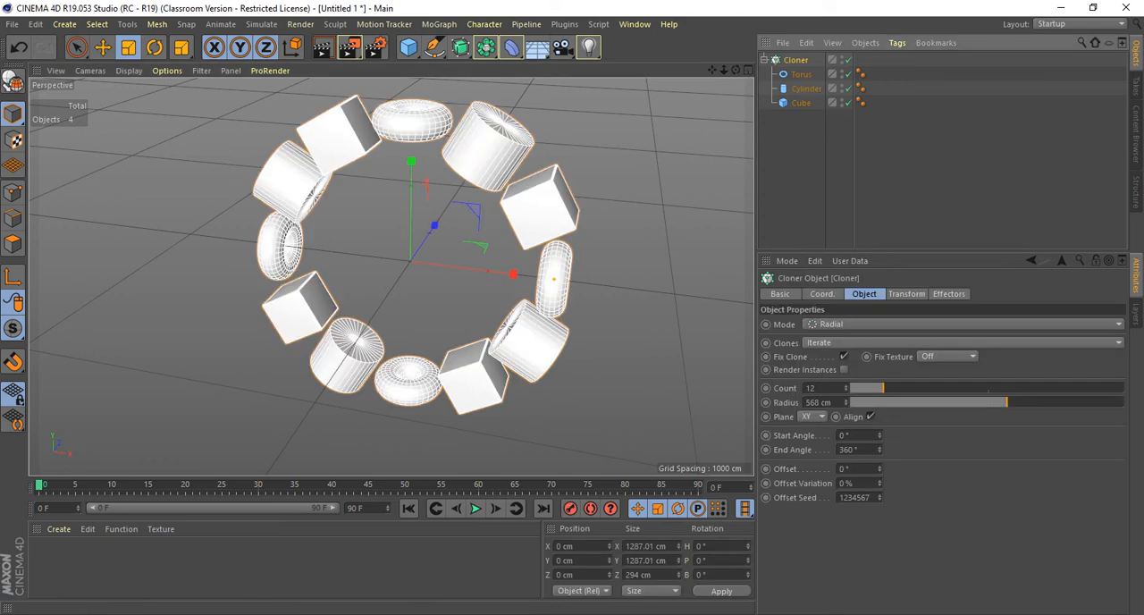
pyautogui.doubleClick(811, 388)
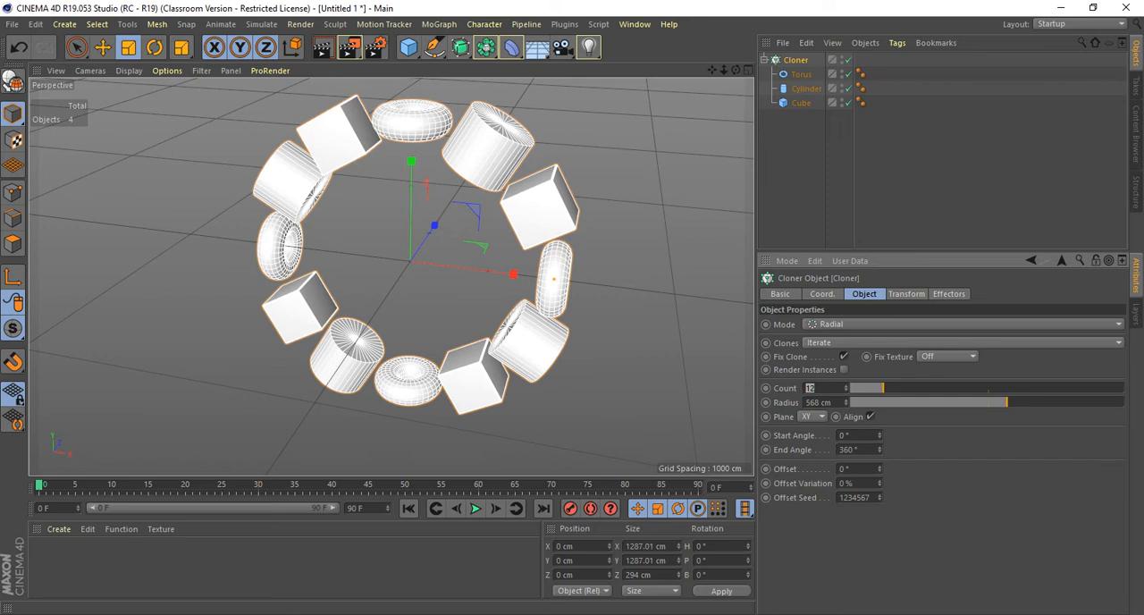
pyautogui.click(820, 342)
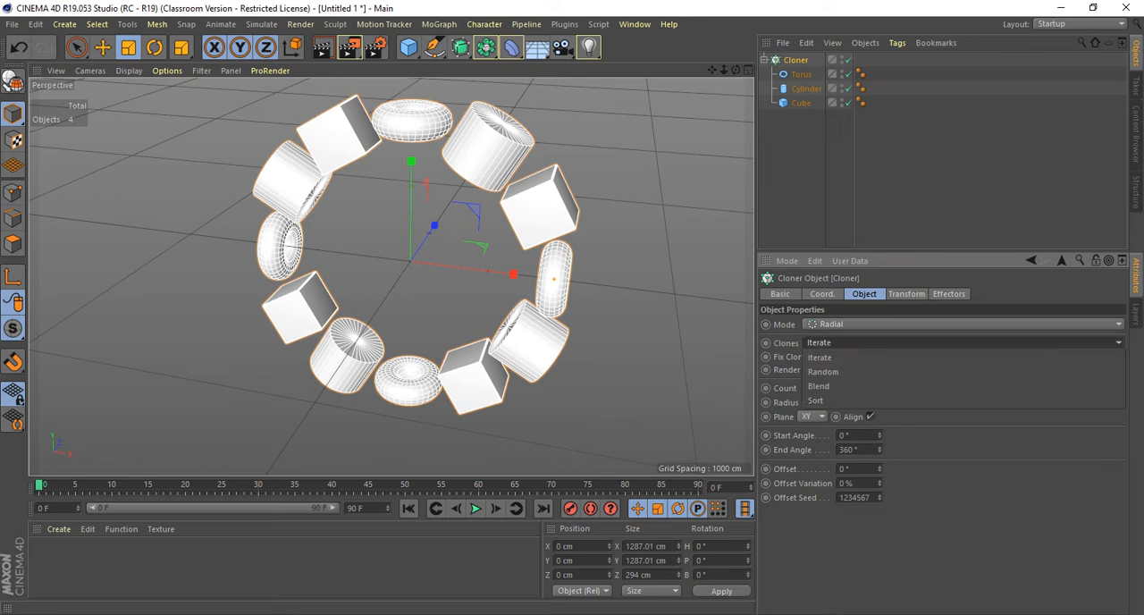
pyautogui.click(823, 371)
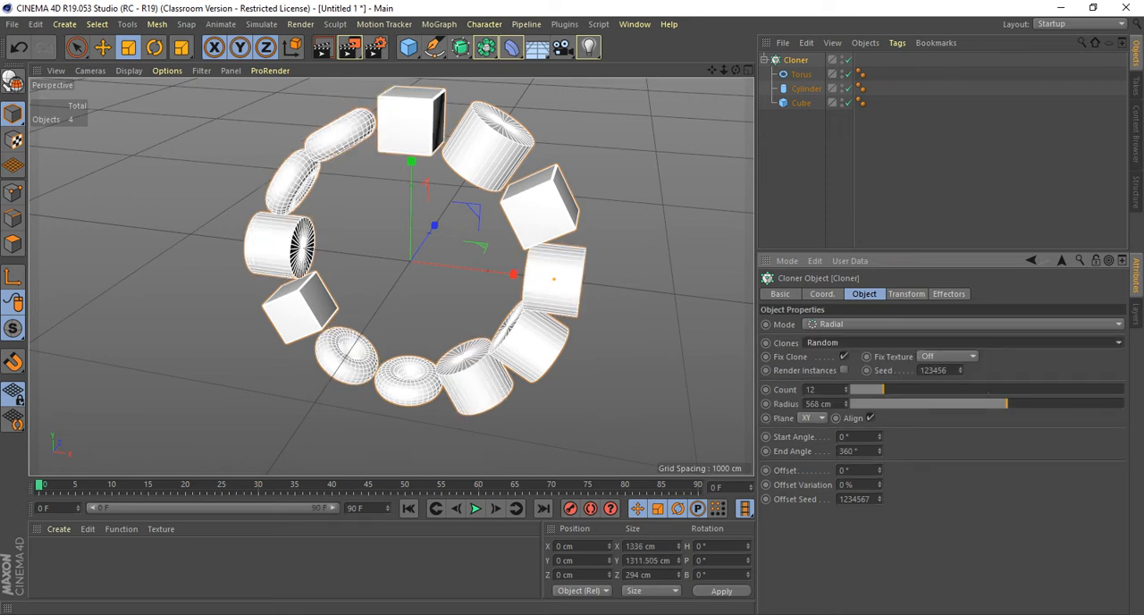
pyautogui.click(823, 343)
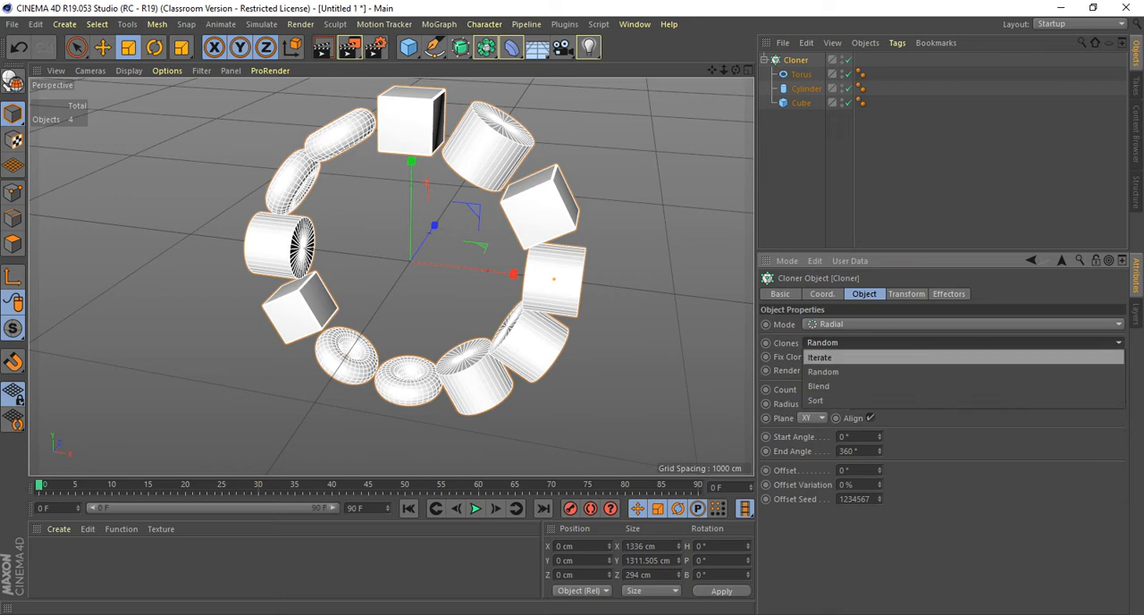
pyautogui.click(823, 372)
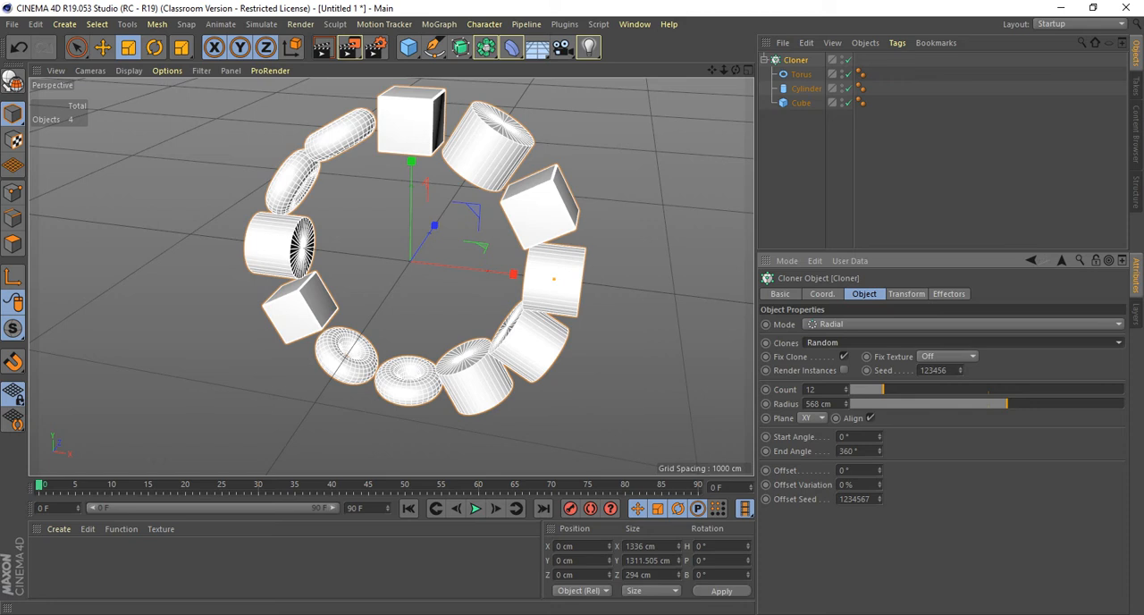
pyautogui.moveTo(961, 370); pyautogui.dragTo(961, 322)
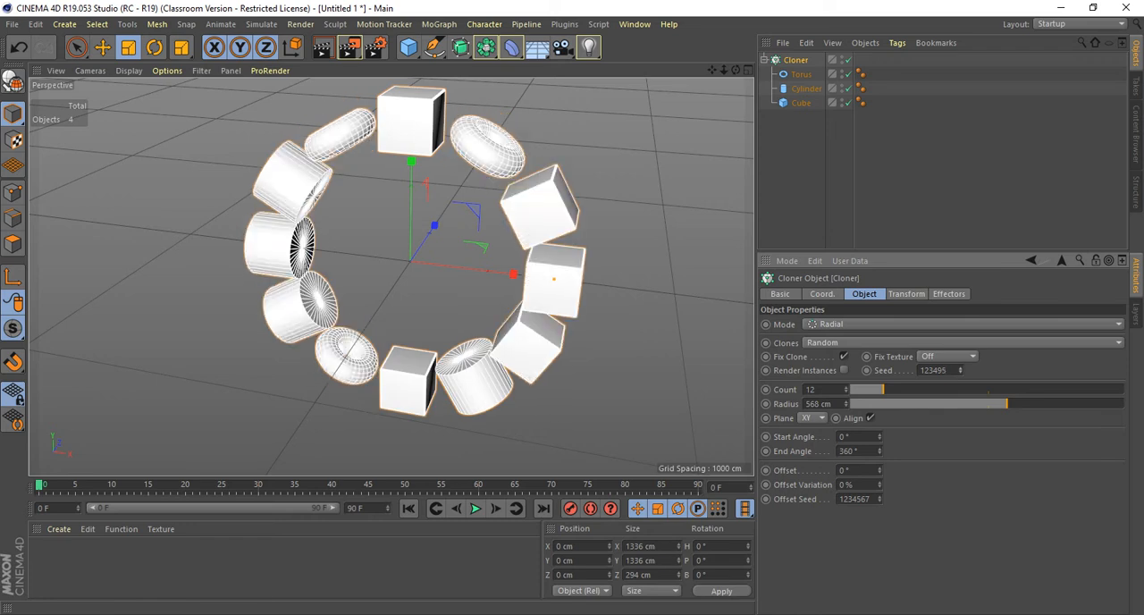
# Try the Blend and Sort options for the Cloner's Clones distribution.
pyautogui.click(961, 343)
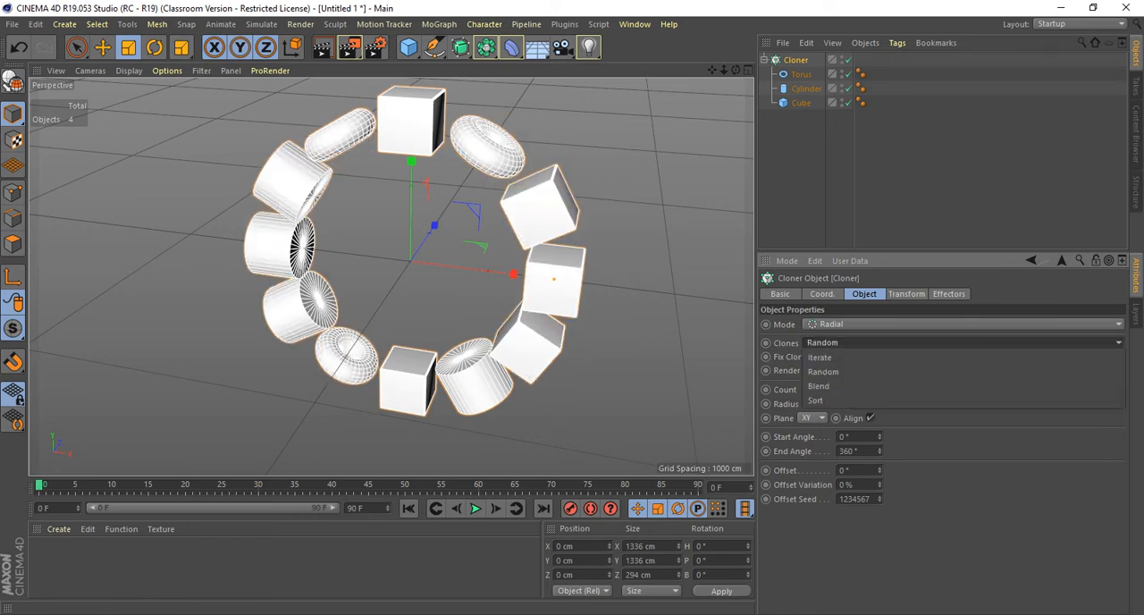
pyautogui.click(819, 385)
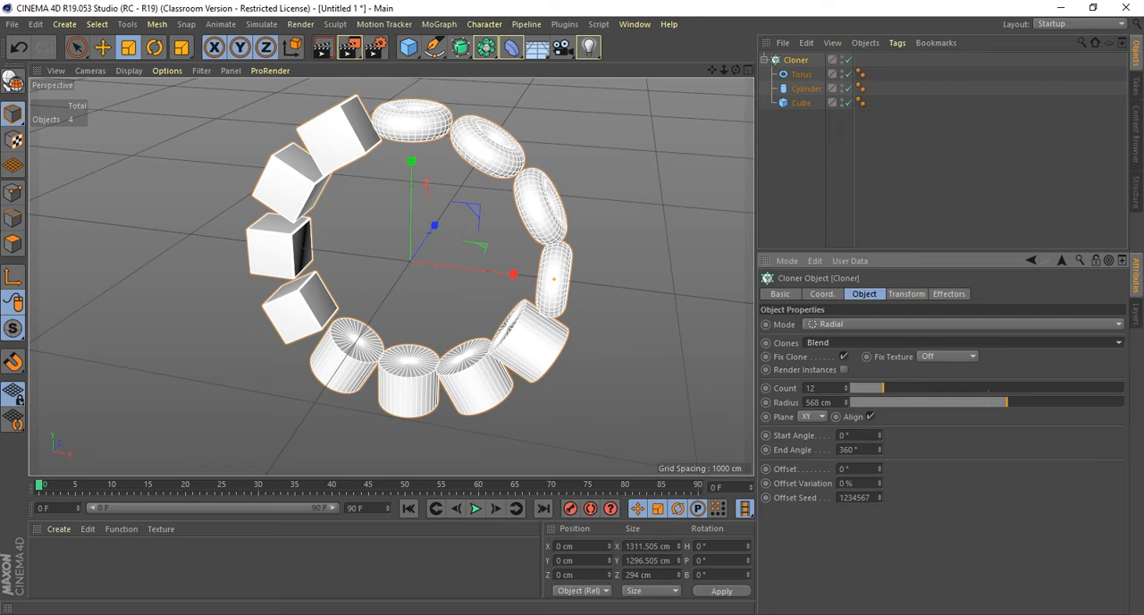
pyautogui.click(894, 343)
pyautogui.click(894, 401)
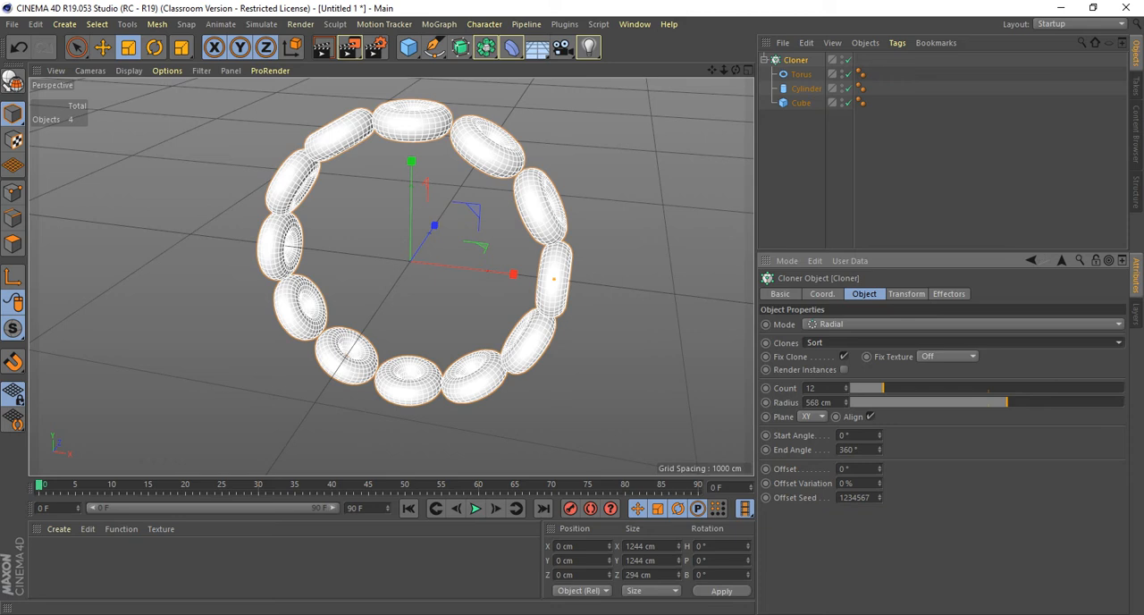
# Return the Cloner's Clones distribution to Iterate.
pyautogui.click(827, 343)
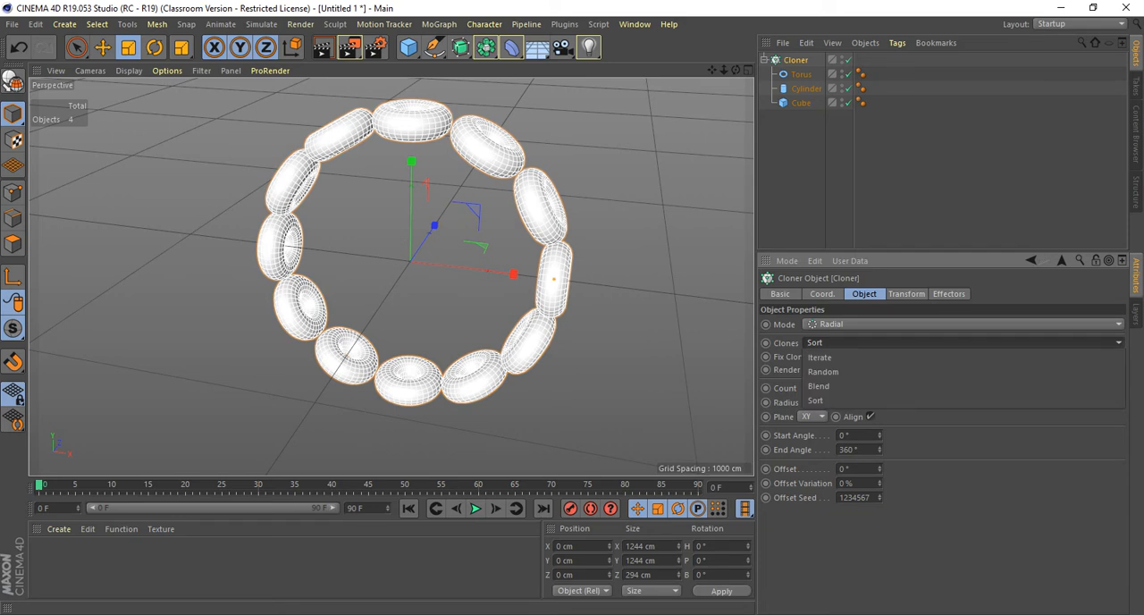
pyautogui.click(824, 372)
pyautogui.click(827, 344)
pyautogui.click(819, 357)
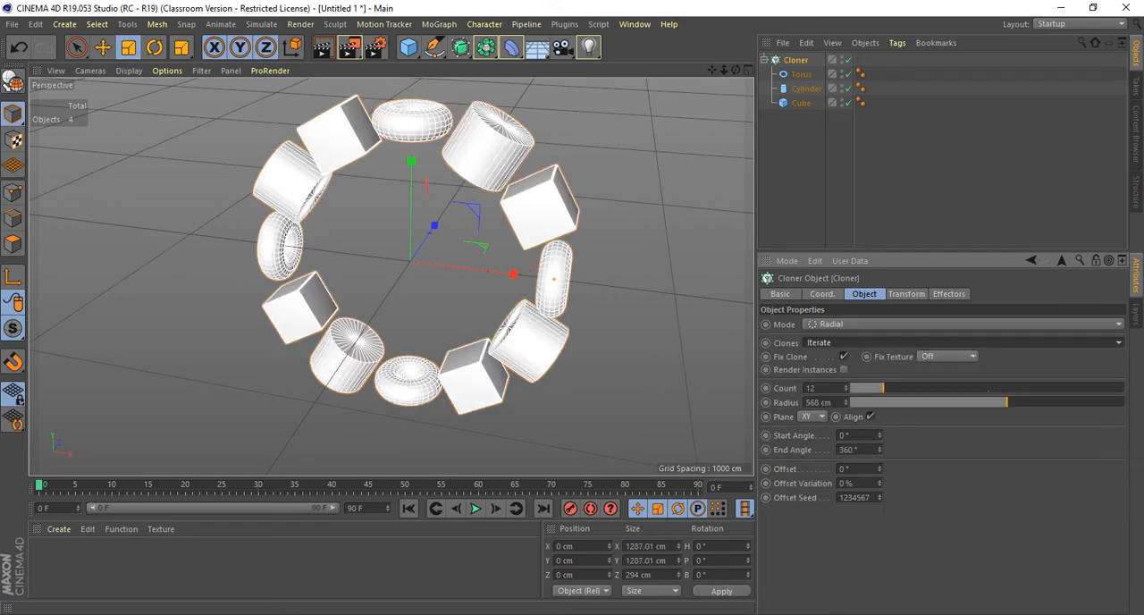
# Move the Cloner ring straight up along the Y axis to about 1056 cm above the floor grid.
pyautogui.keyDown('alt'); pyautogui.moveTo(500, 295); pyautogui.dragTo(466, 218); pyautogui.keyUp('alt')
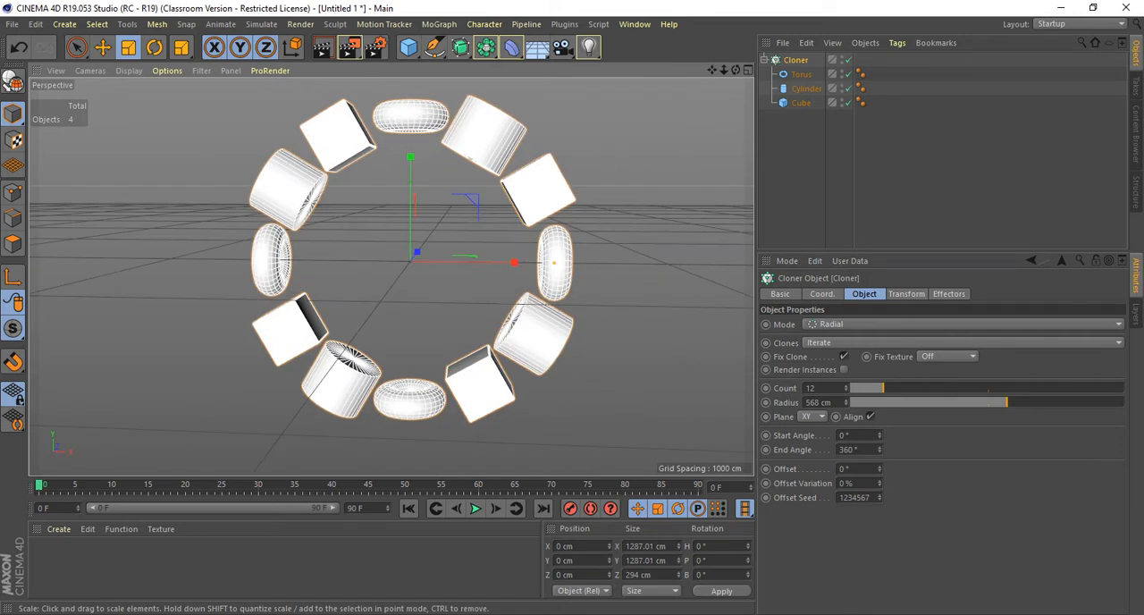
pyautogui.press('e')
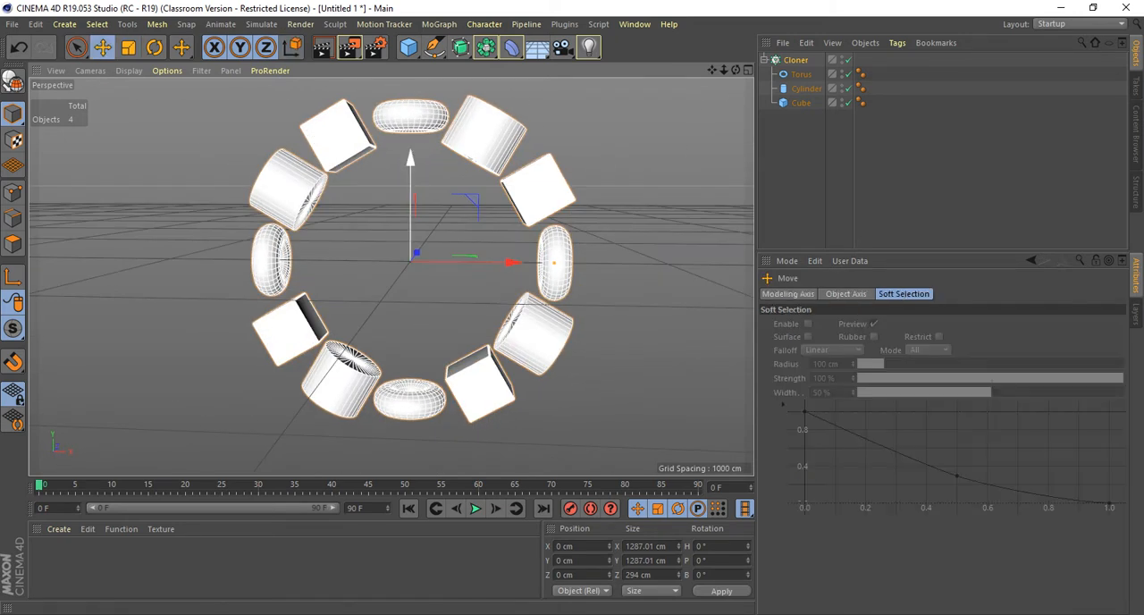
pyautogui.scroll(-4, 498, 230)
pyautogui.keyDown('alt'); pyautogui.moveTo(498, 229); pyautogui.dragTo(491, 317, button='middle'); pyautogui.keyUp('alt')
pyautogui.keyDown('alt'); pyautogui.moveTo(491, 317); pyautogui.dragTo(526, 306); pyautogui.keyUp('alt')
pyautogui.moveTo(435, 240); pyautogui.dragTo(435, 65)
pyautogui.keyDown('alt'); pyautogui.moveTo(392, 274); pyautogui.dragTo(371, 322, button='middle'); pyautogui.keyUp('alt')
pyautogui.scroll(-1, 383, 328)
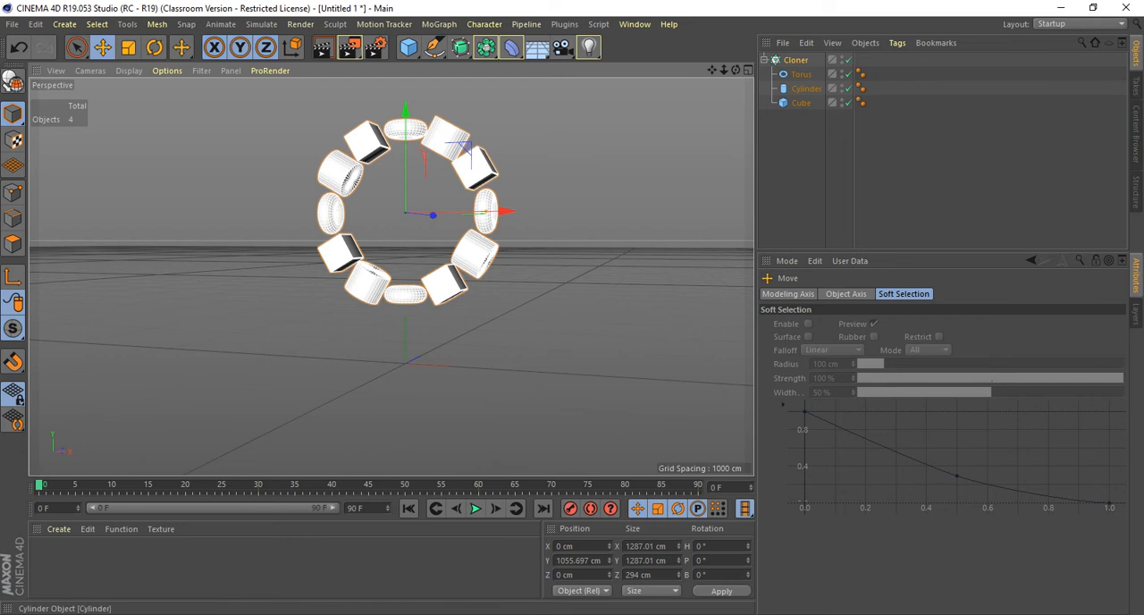
pyautogui.click(795, 60)
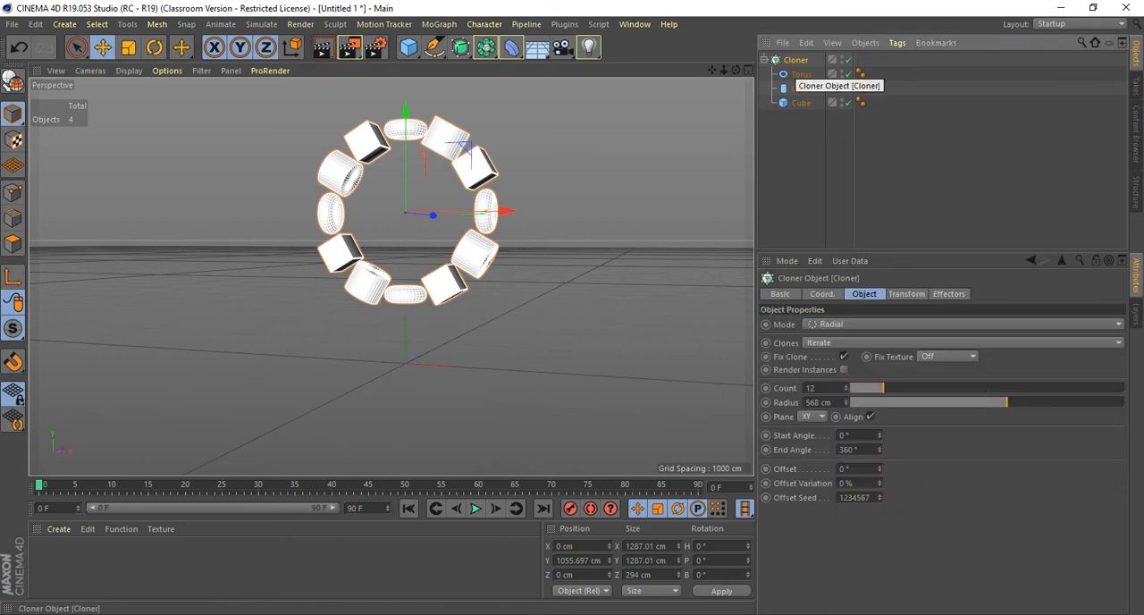
pyautogui.press('e')
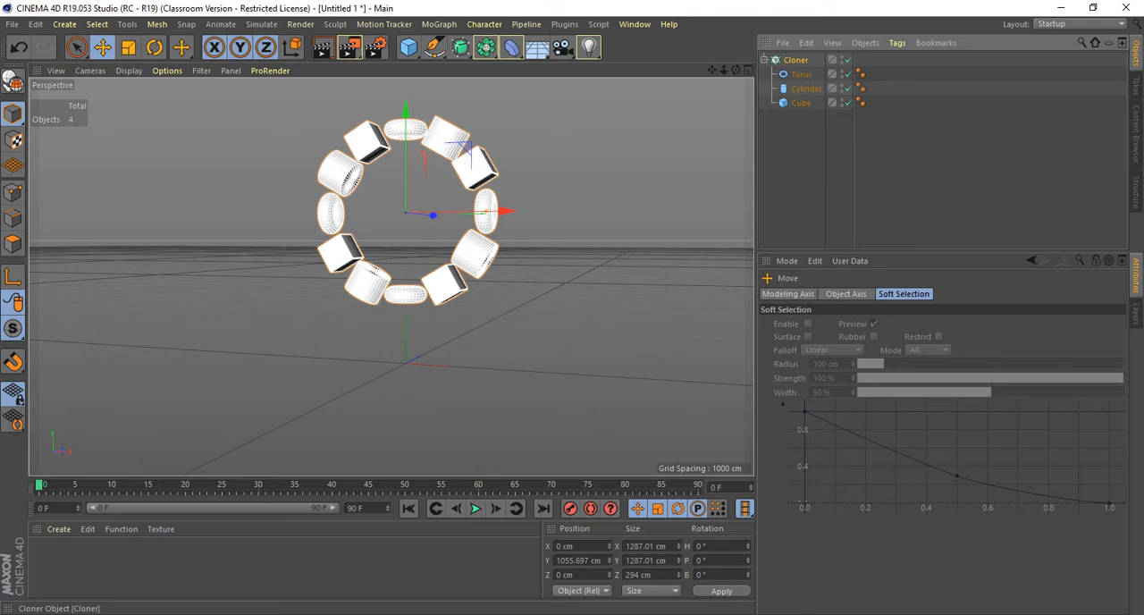
pyautogui.press('r')
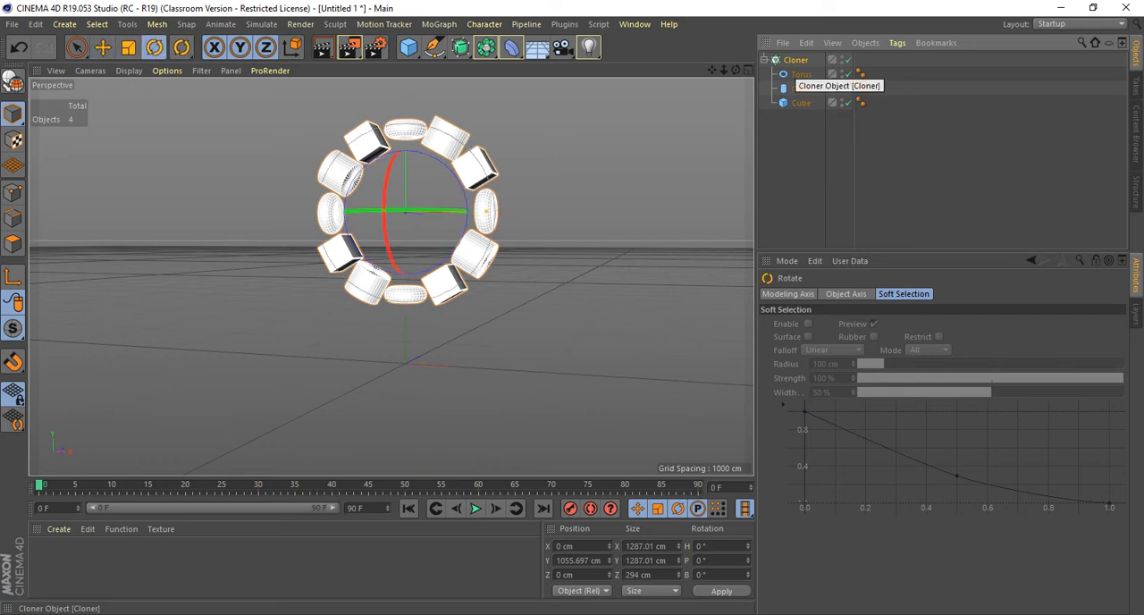
pyautogui.press('e')
pyautogui.press('r')
pyautogui.press('e')
pyautogui.press('r')
pyautogui.press('t')
pyautogui.press('e')
pyautogui.press('r')
pyautogui.press('t')
pyautogui.press('r')
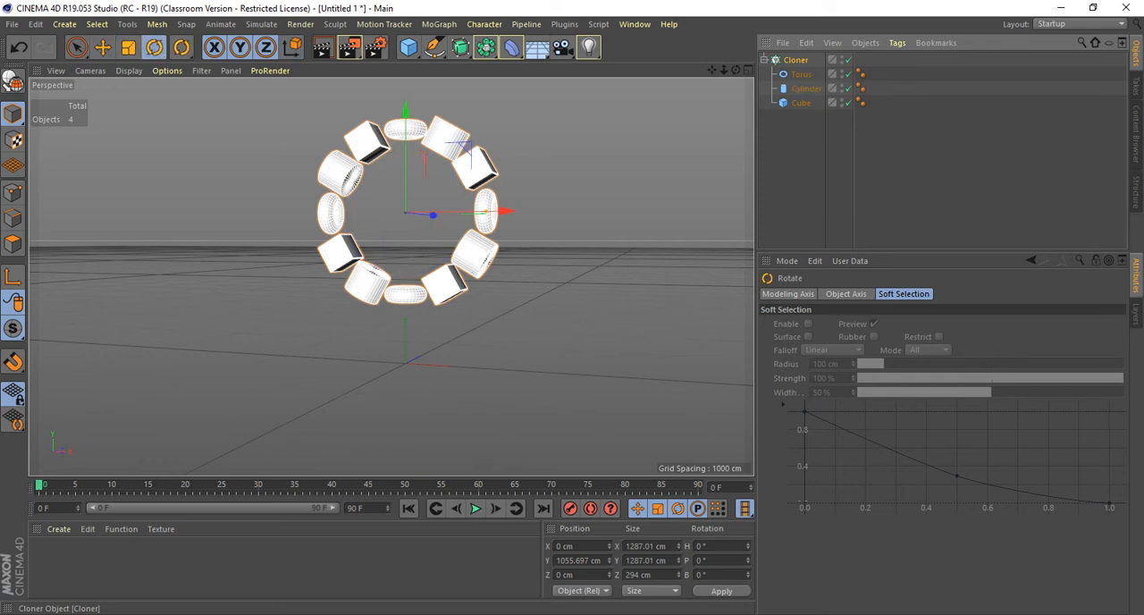
pyautogui.press('e')
pyautogui.press('t')
pyautogui.press('r')
pyautogui.press('e')
pyautogui.press('r')
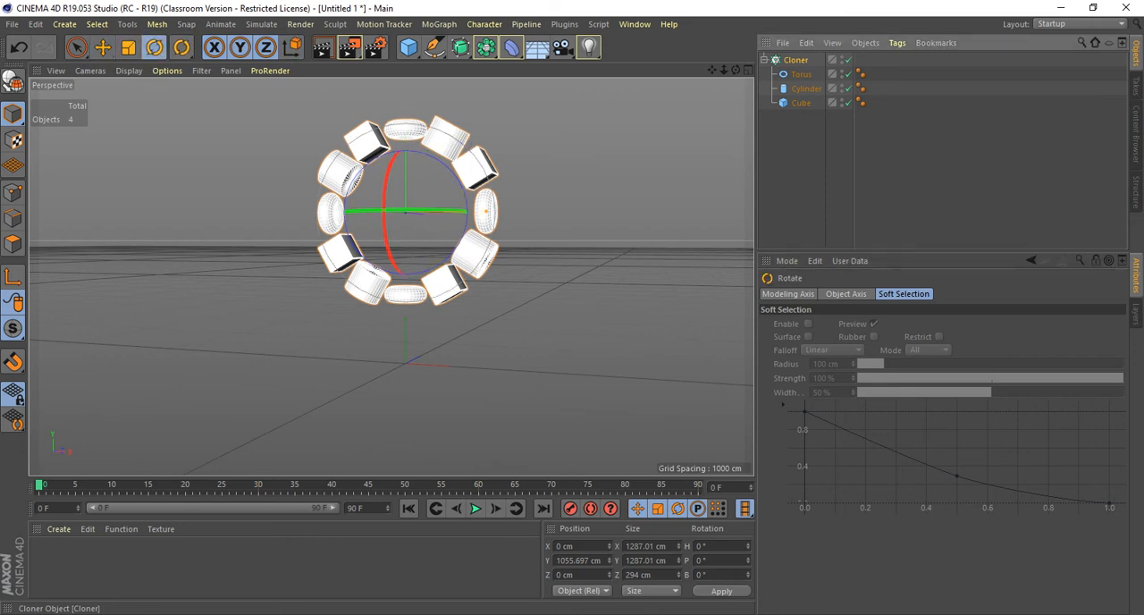
# Apply a Rigid Body simulation tag to the Cloner and open the tag's dynamics settings.
pyautogui.press('e')
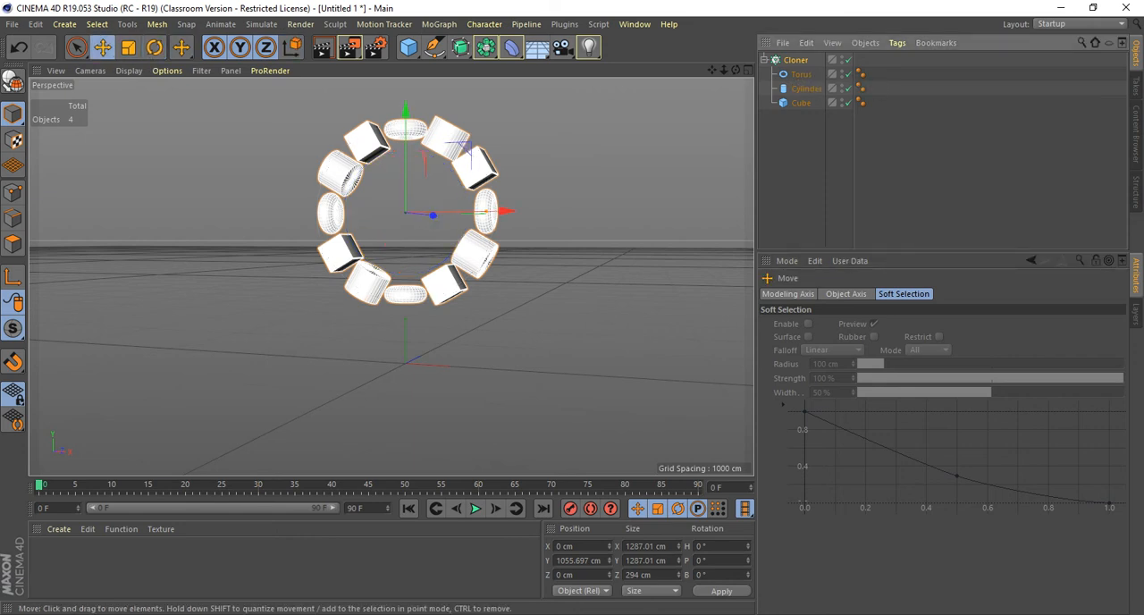
pyautogui.keyDown('alt'); pyautogui.moveTo(429, 259); pyautogui.dragTo(398, 247); pyautogui.keyUp('alt')
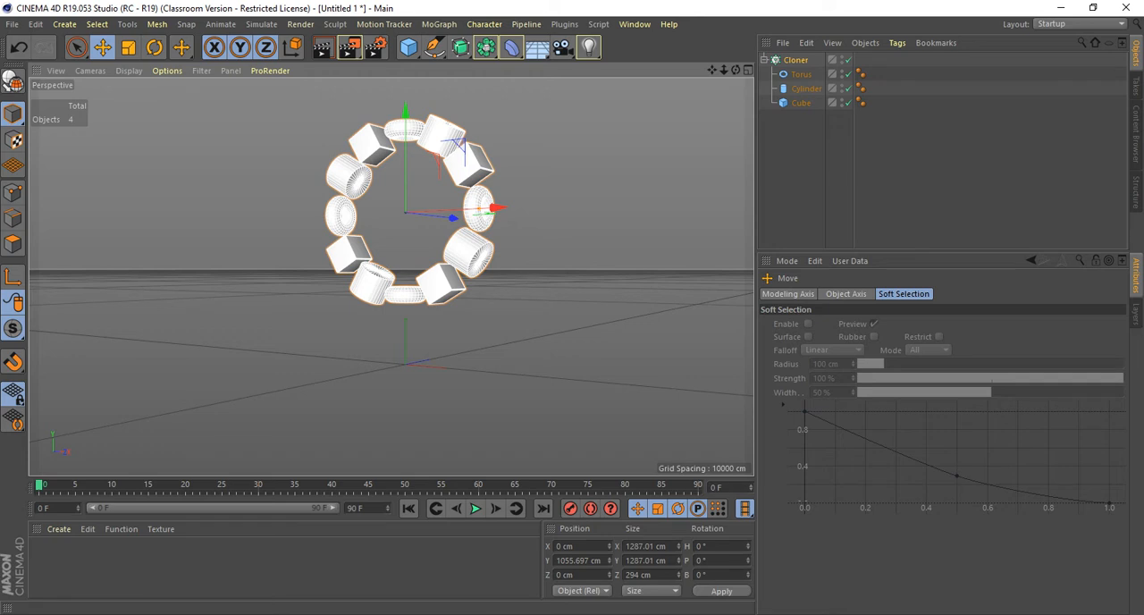
pyautogui.click(796, 60)
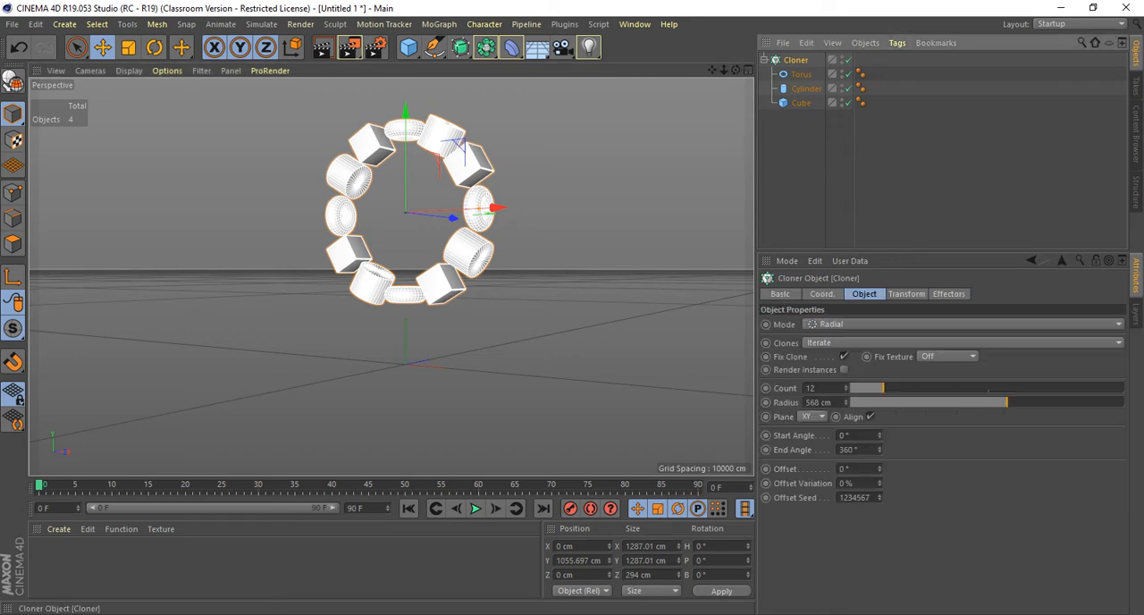
pyautogui.click(897, 43)
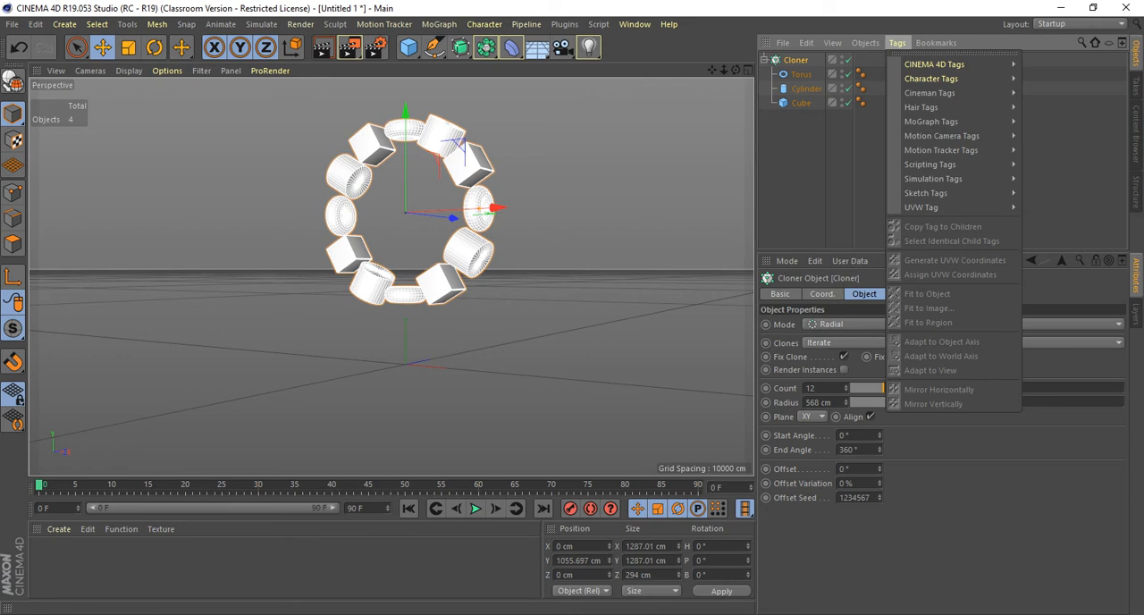
pyautogui.moveTo(939, 178)
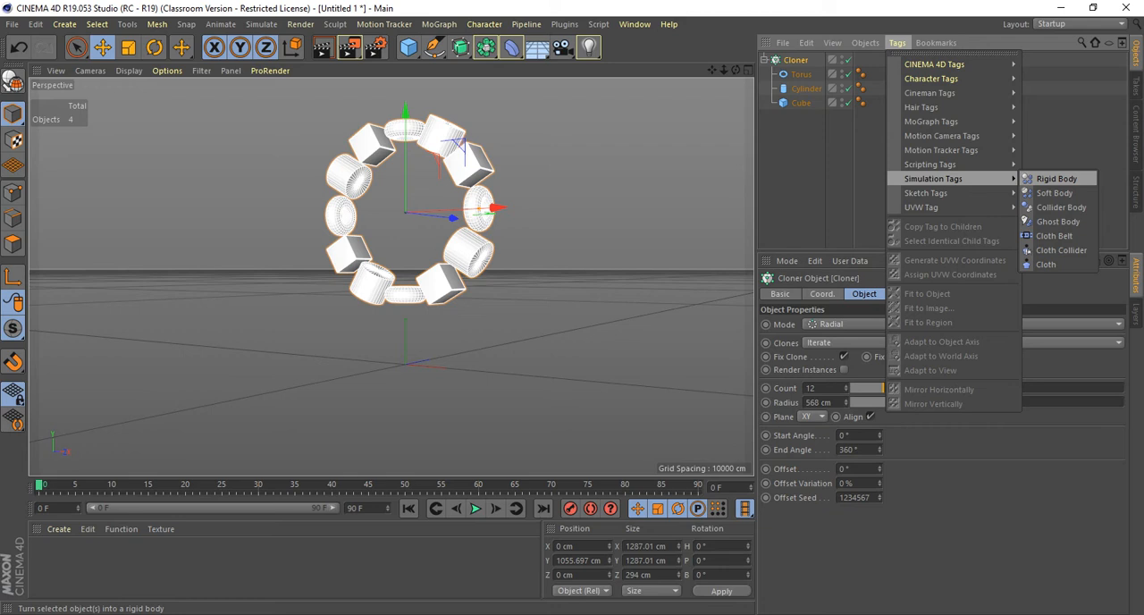
pyautogui.click(1057, 179)
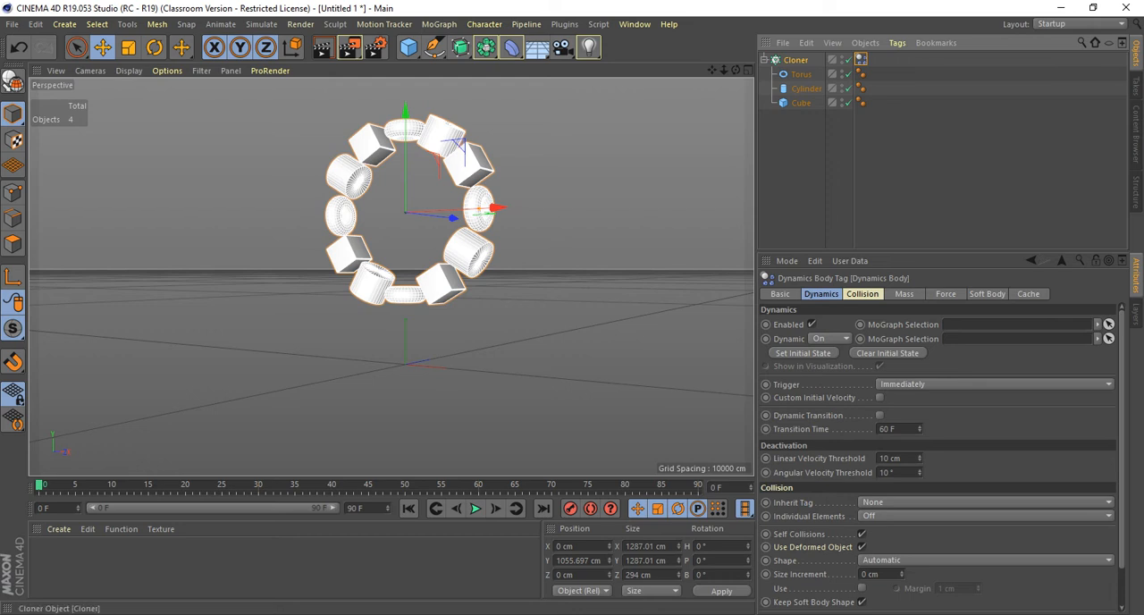
pyautogui.click(796, 60)
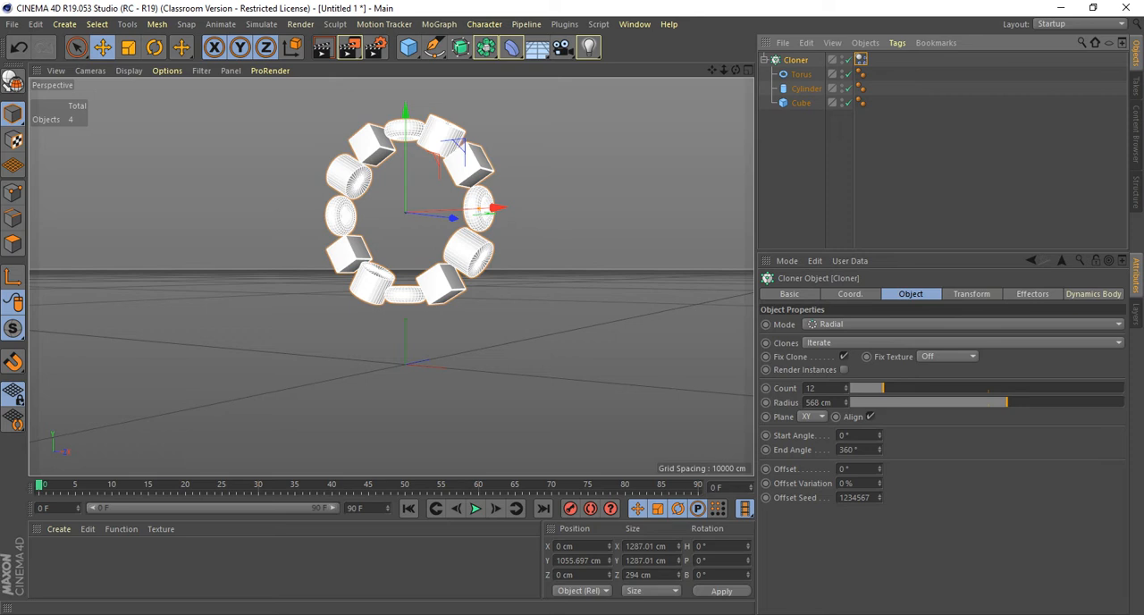
pyautogui.click(862, 60)
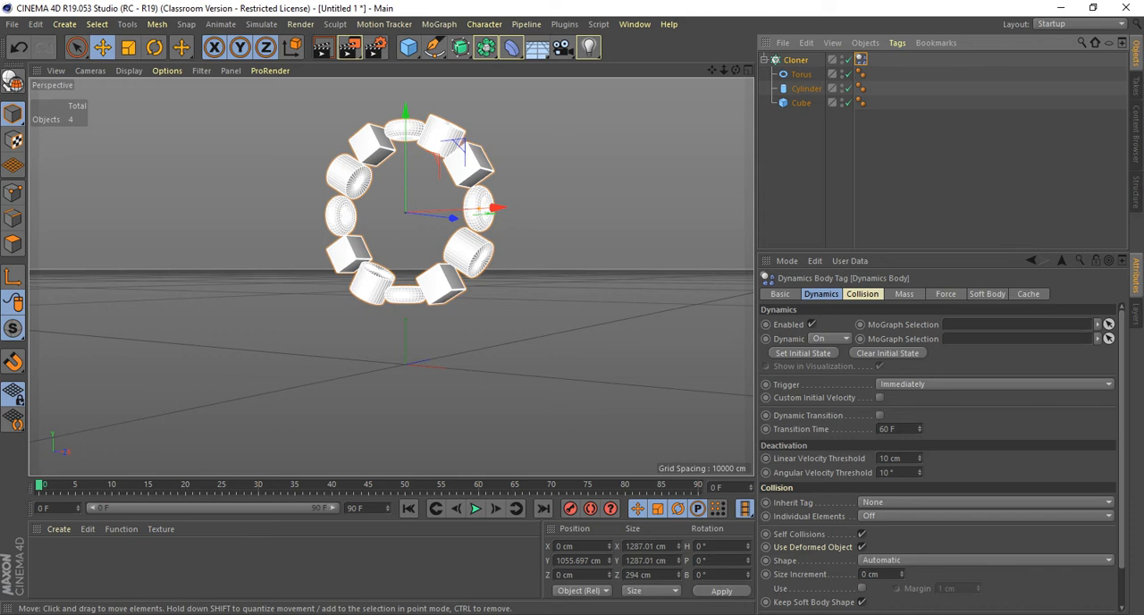
# Play the rigid-body simulation of the Cloner ring and return to the start of the animation.
pyautogui.click(476, 508)
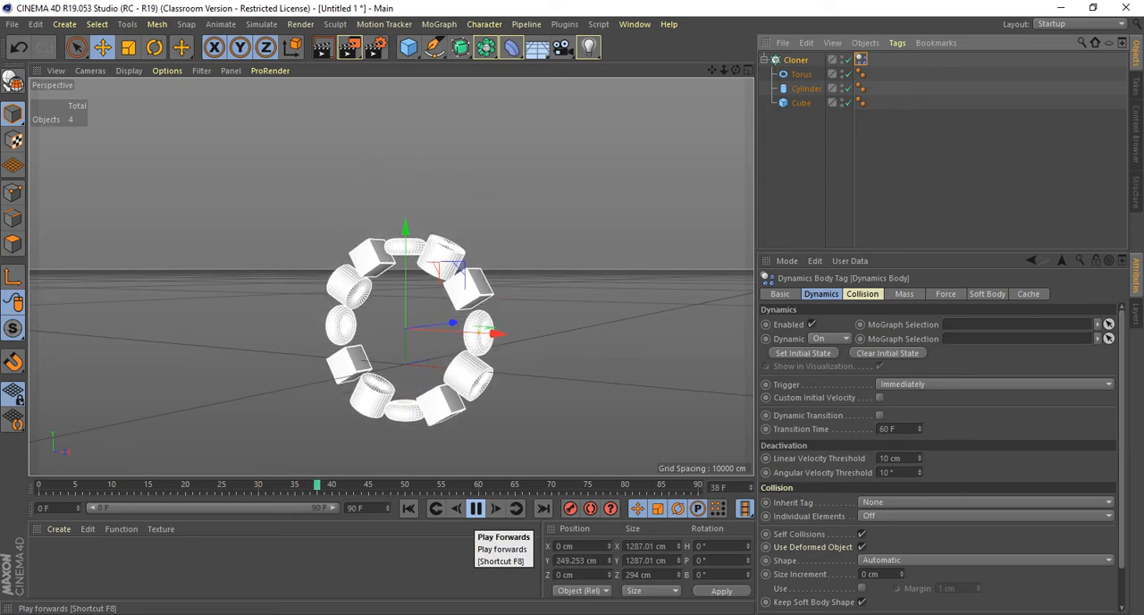
pyautogui.click(475, 508)
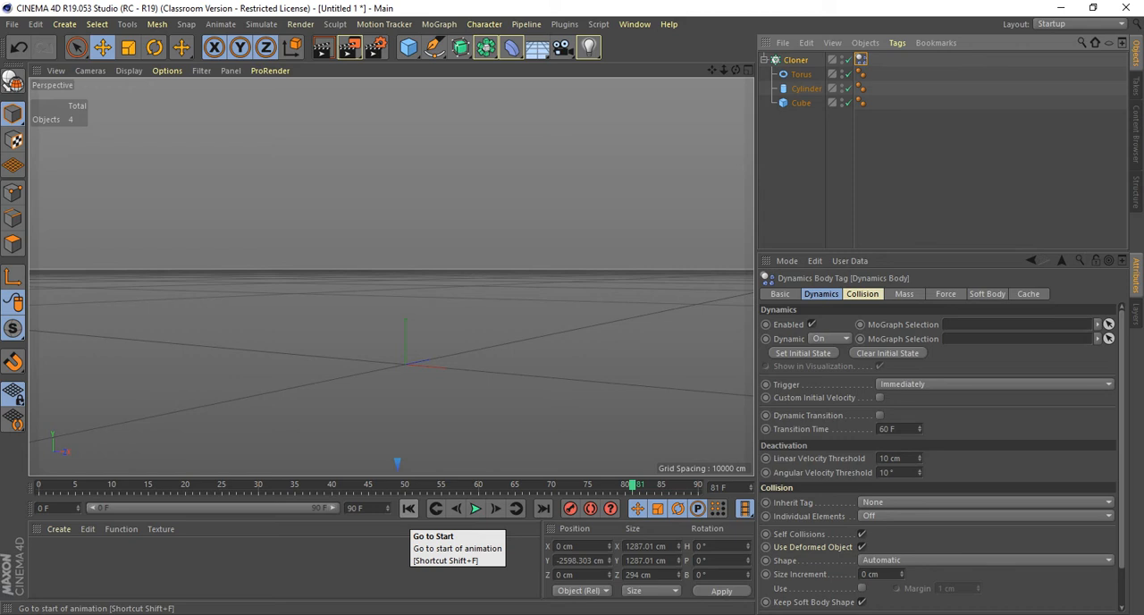
pyautogui.click(408, 508)
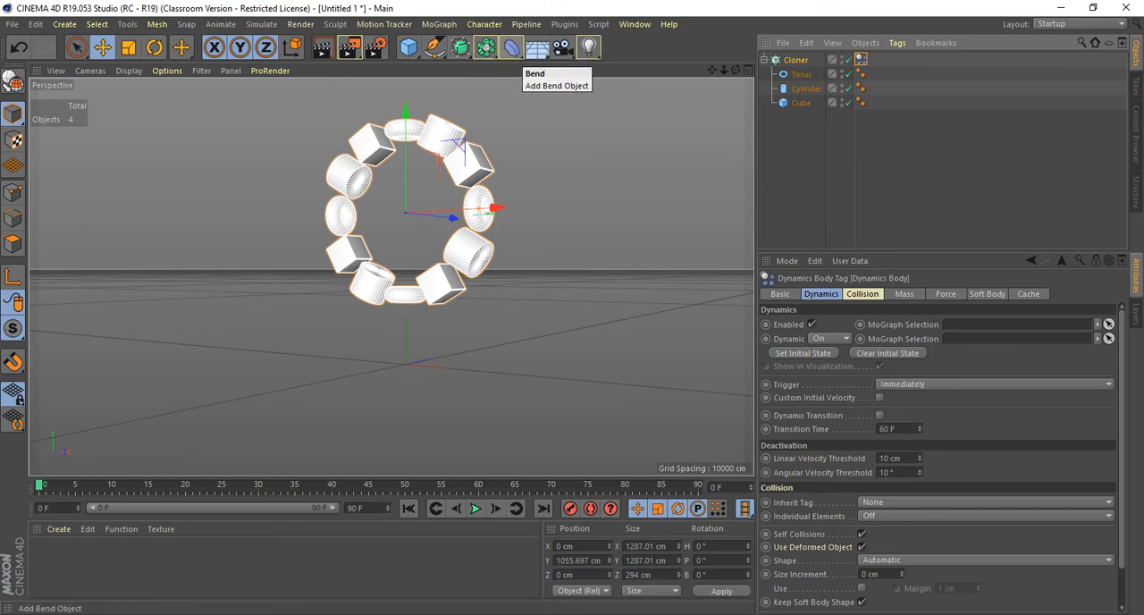
# Add a Floor object under the Cloner ring and give it a Collider Body simulation tag.
pyautogui.click(537, 47)
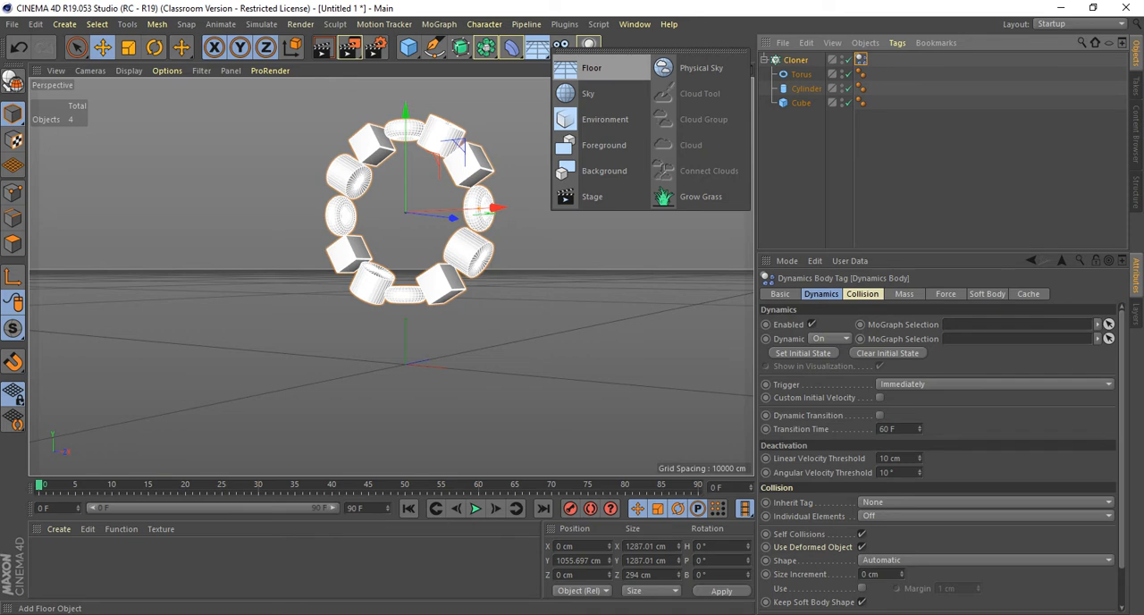
pyautogui.click(592, 68)
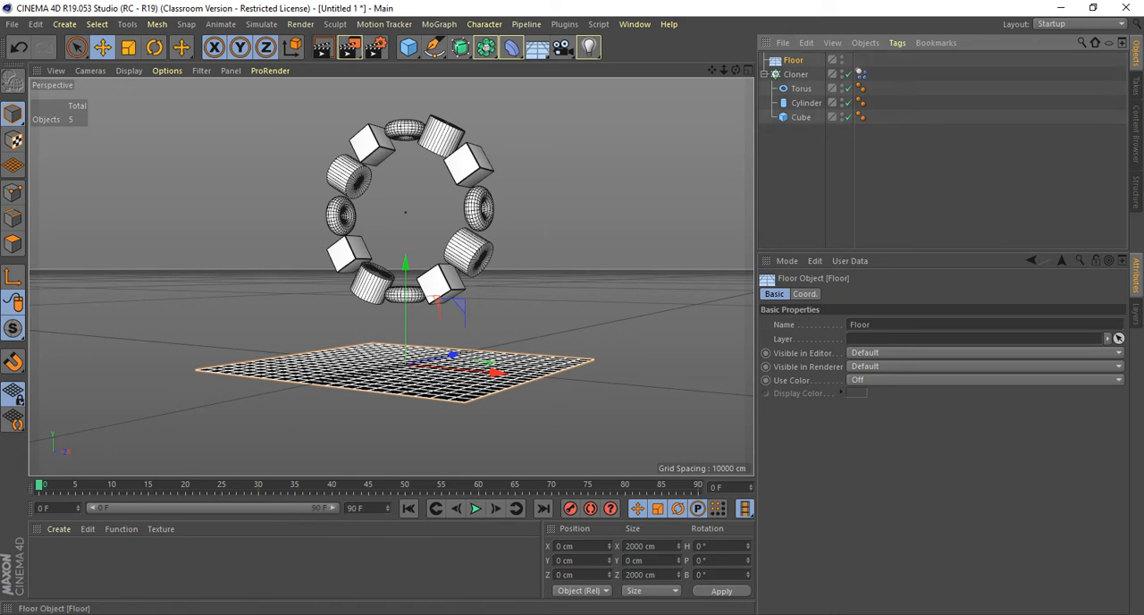
pyautogui.click(897, 43)
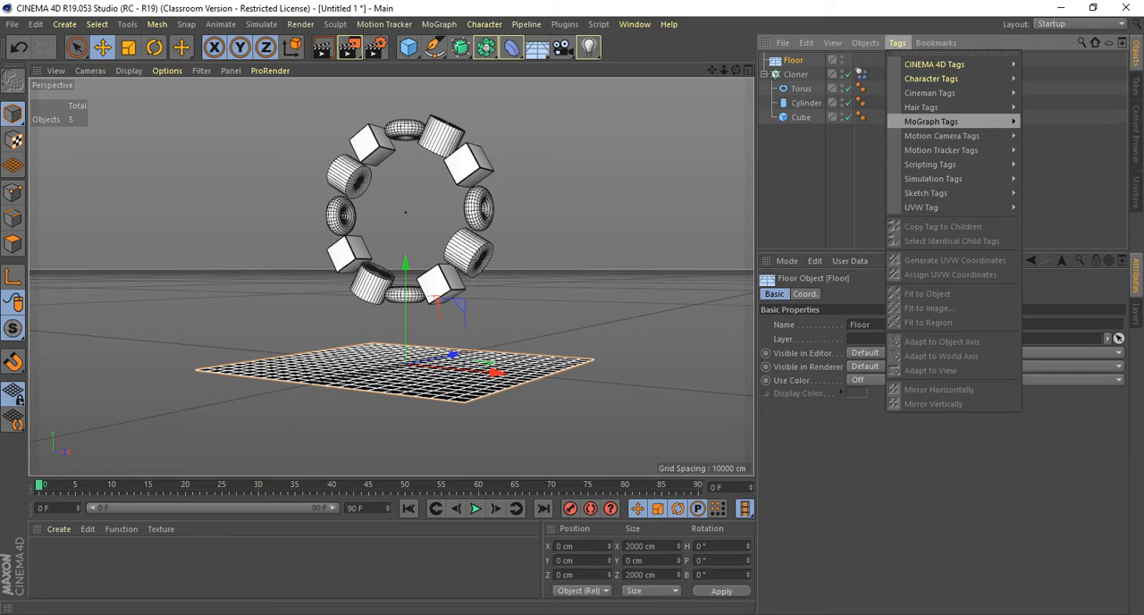
pyautogui.moveTo(947, 178)
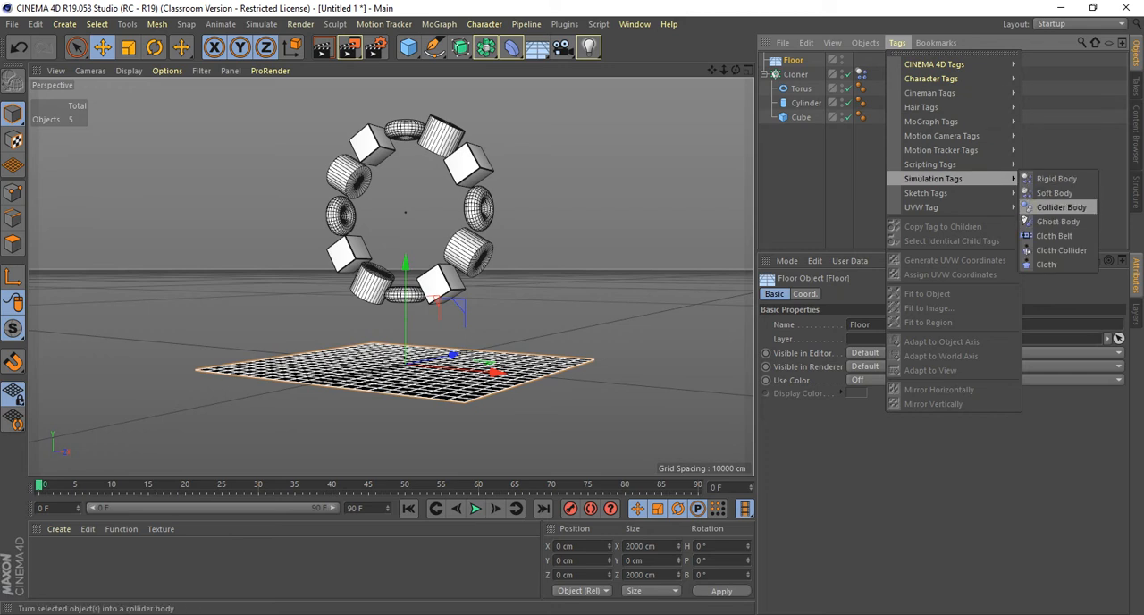
pyautogui.click(1062, 208)
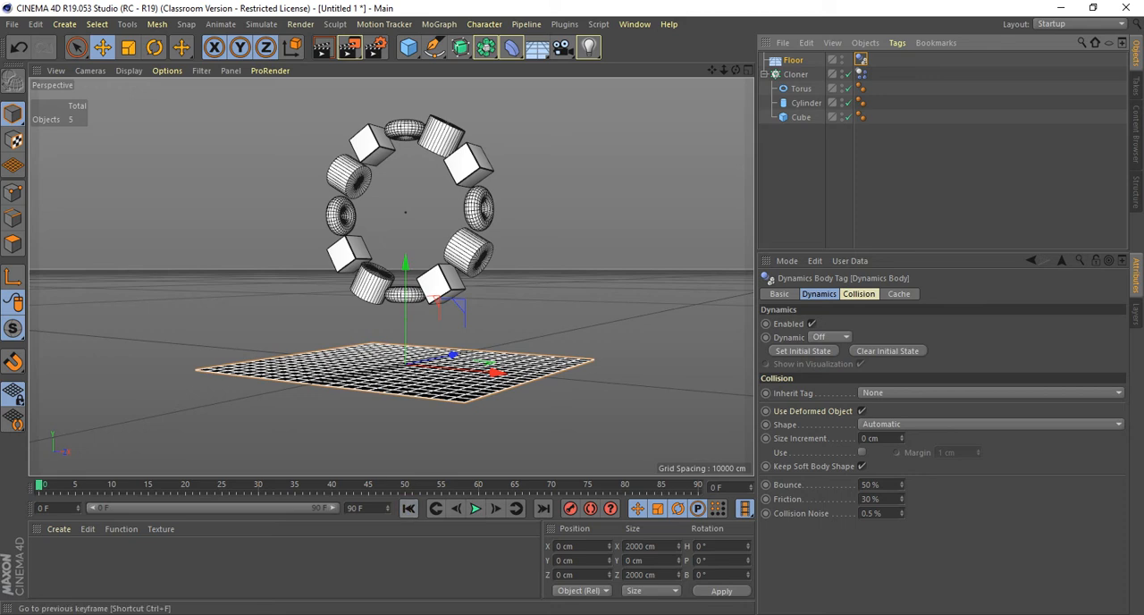
# Play the simulation to test the ring's collision with the floor, and rewind to frame 0.
pyautogui.click(475, 508)
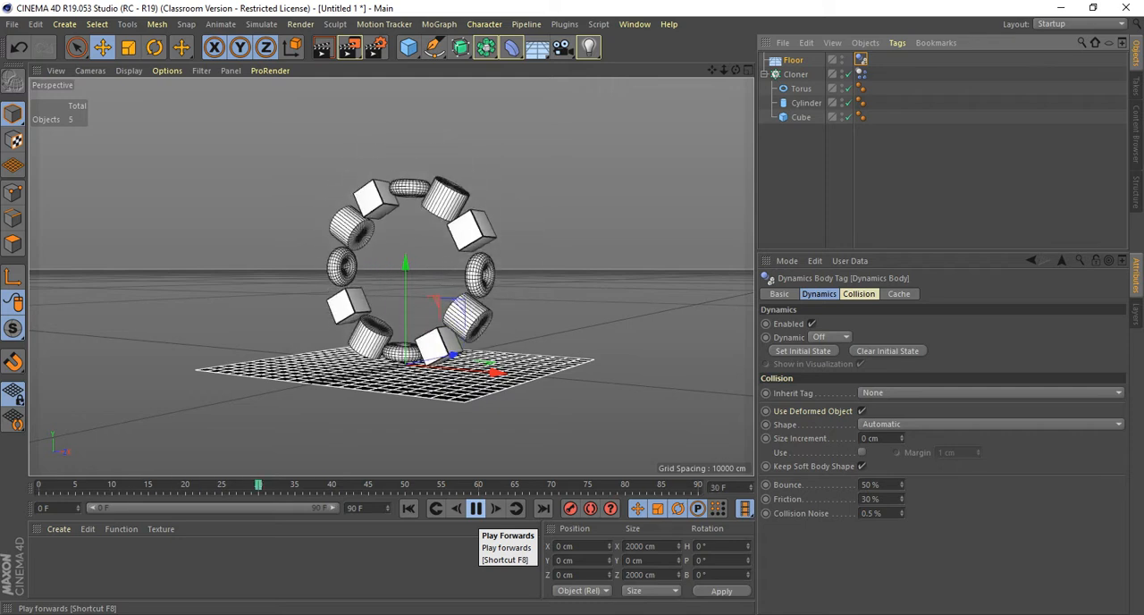
pyautogui.click(475, 509)
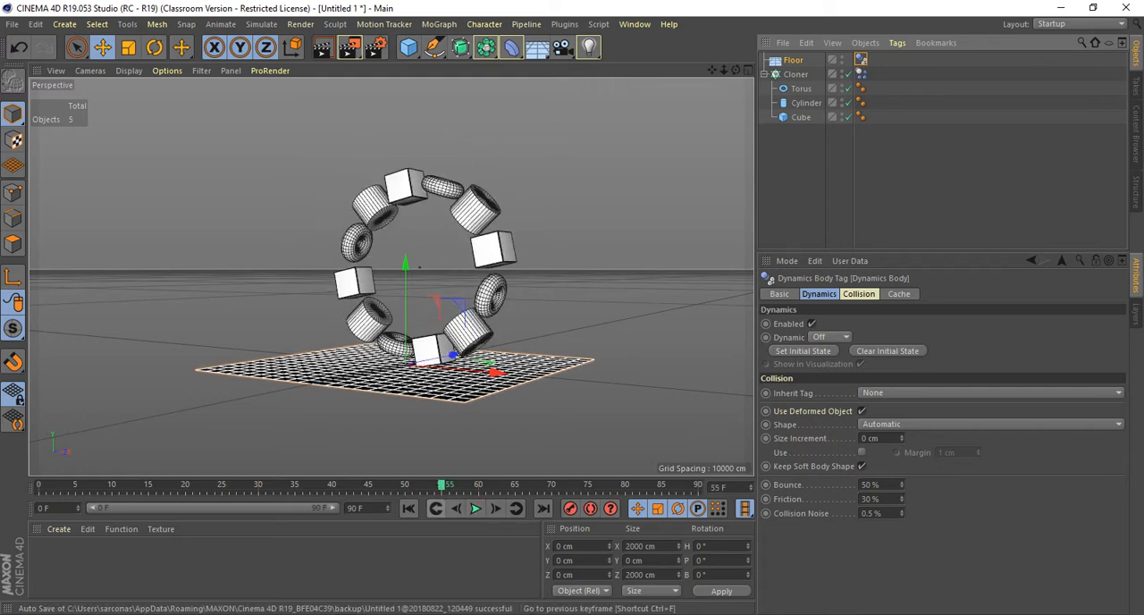
pyautogui.click(408, 508)
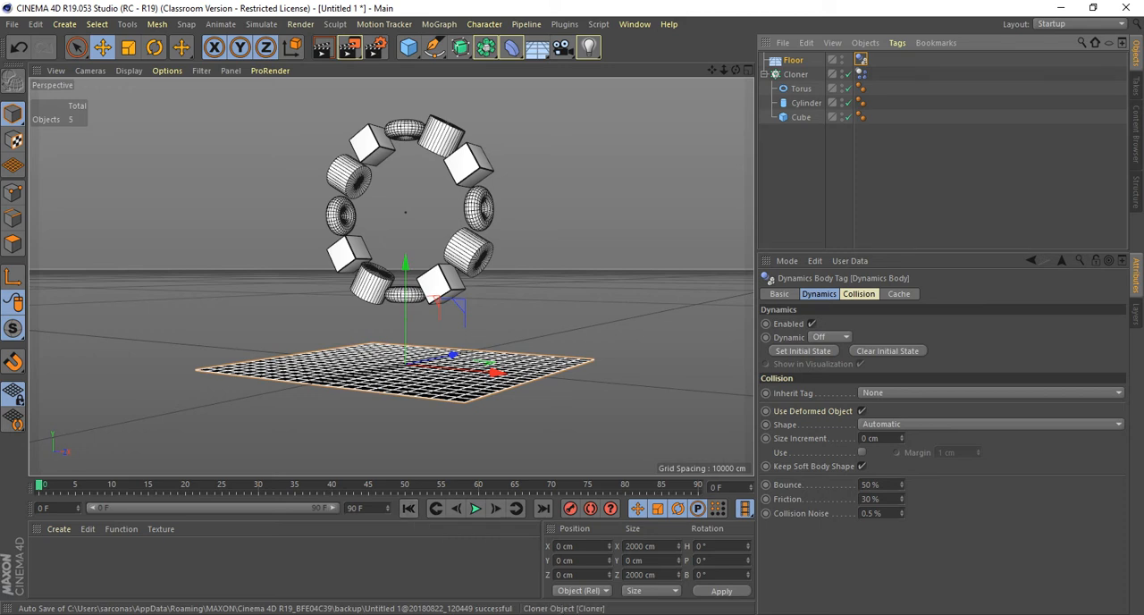
# In the Cloner's Dynamics Body collision settings, set Inherit Tag to Apply Tag to Children and Individual Elements to All.
pyautogui.click(861, 74)
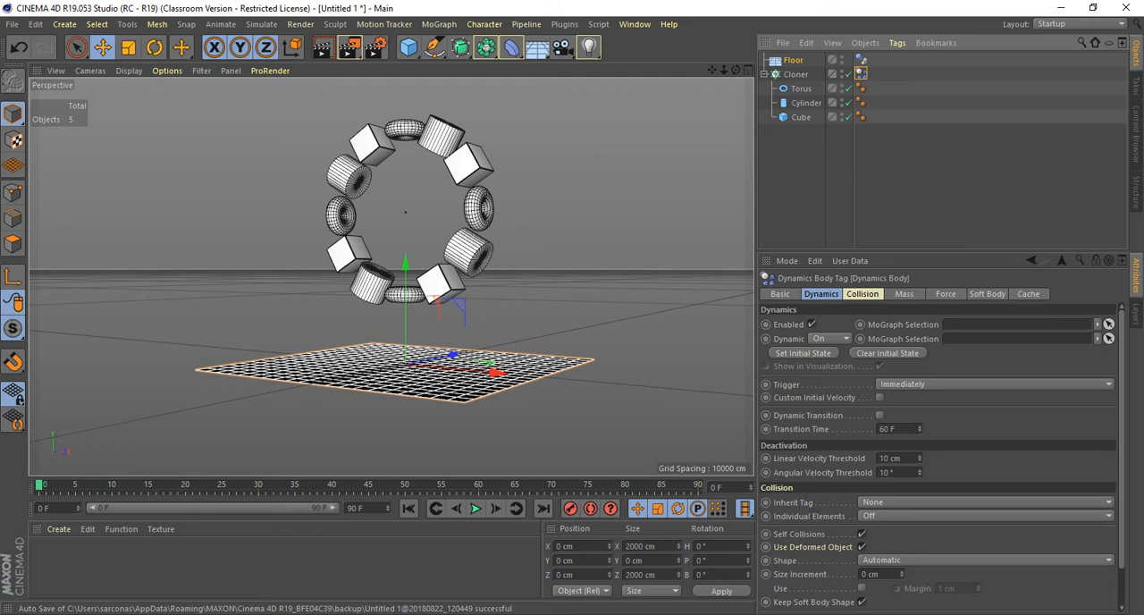
pyautogui.click(862, 293)
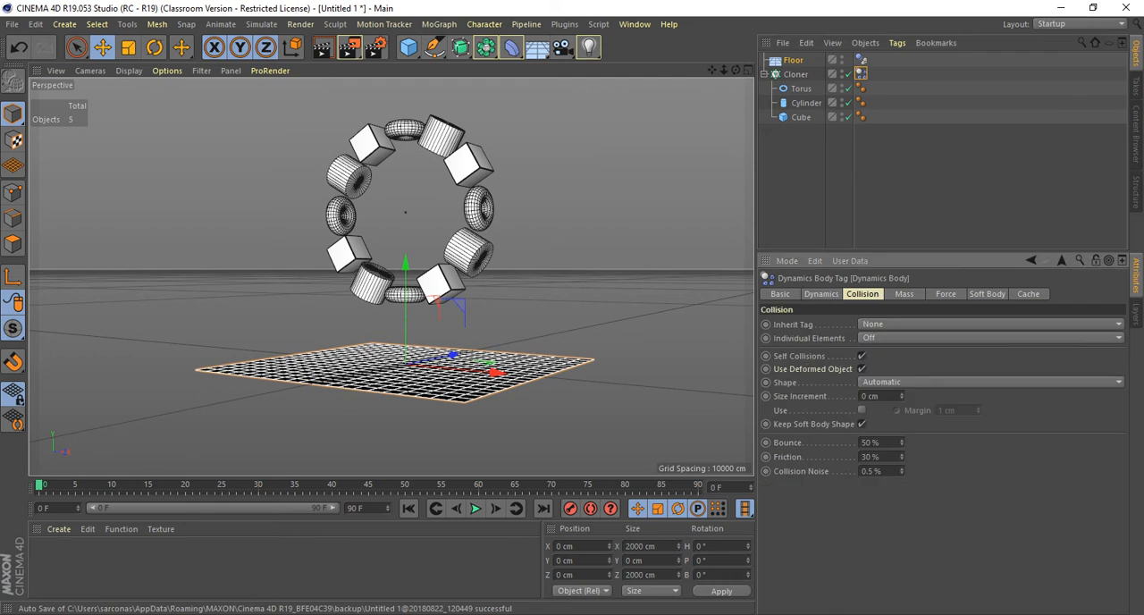
pyautogui.click(988, 323)
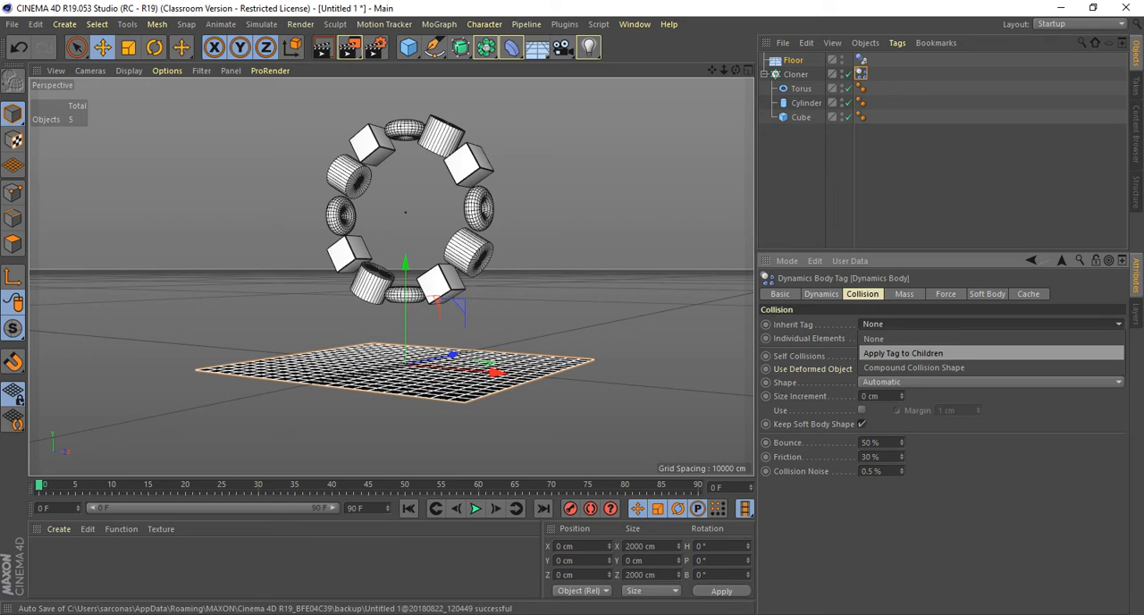
pyautogui.click(903, 353)
pyautogui.click(903, 338)
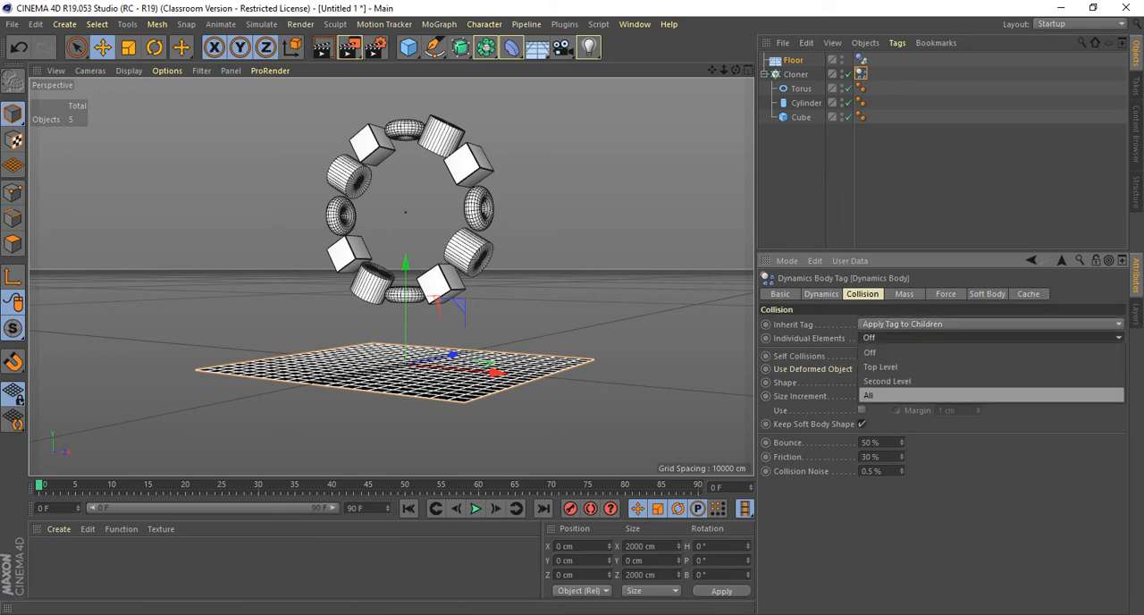
pyautogui.click(903, 395)
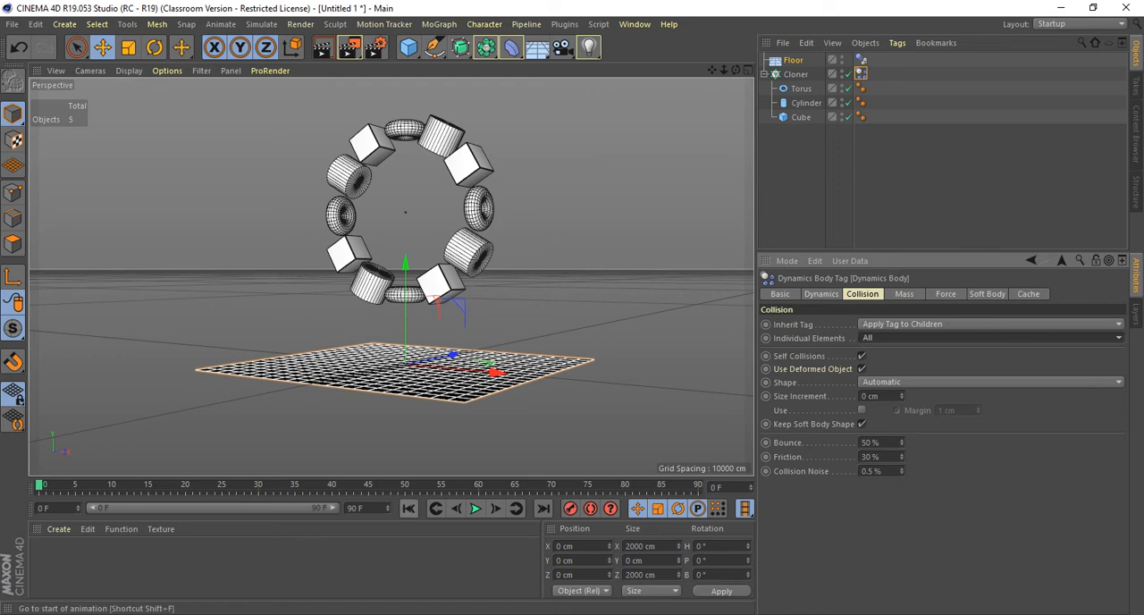
# Play the simulation with the clones acting as individual bodies, and rewind to the first frame.
pyautogui.click(476, 508)
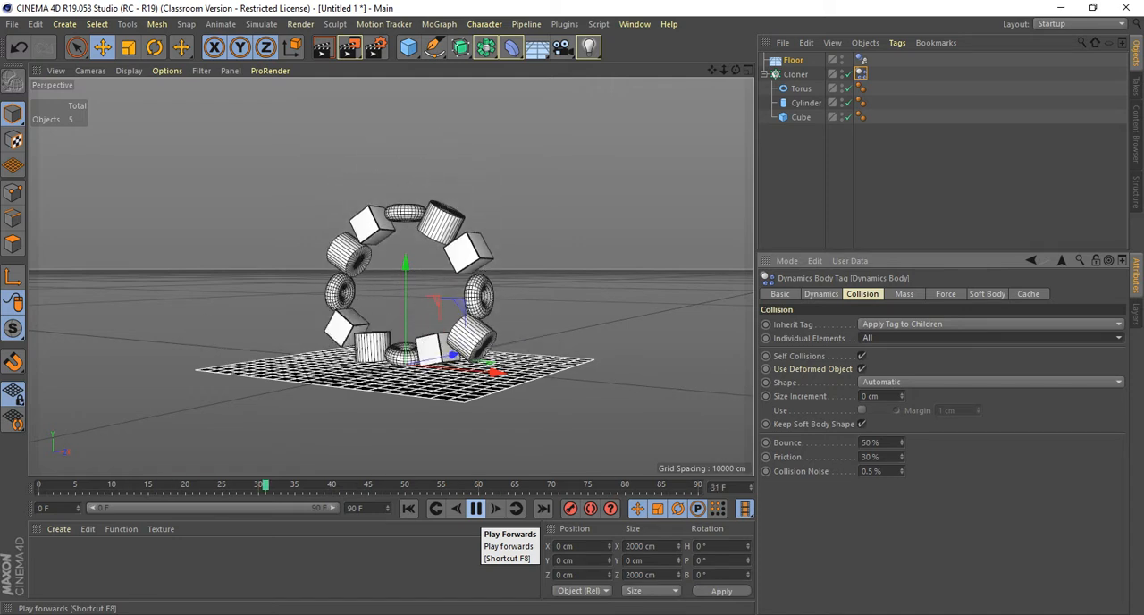
pyautogui.click(476, 508)
pyautogui.click(409, 508)
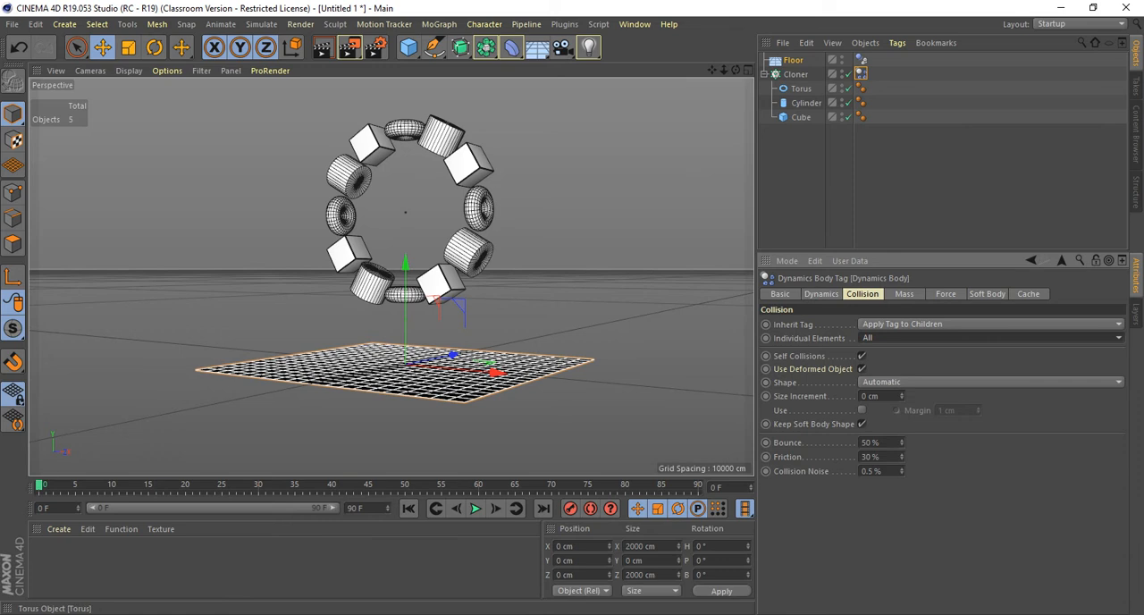
# Set the Cloner's radius to 856 cm and its count to 18, and test the larger ring's fall from frame 0.
pyautogui.click(796, 74)
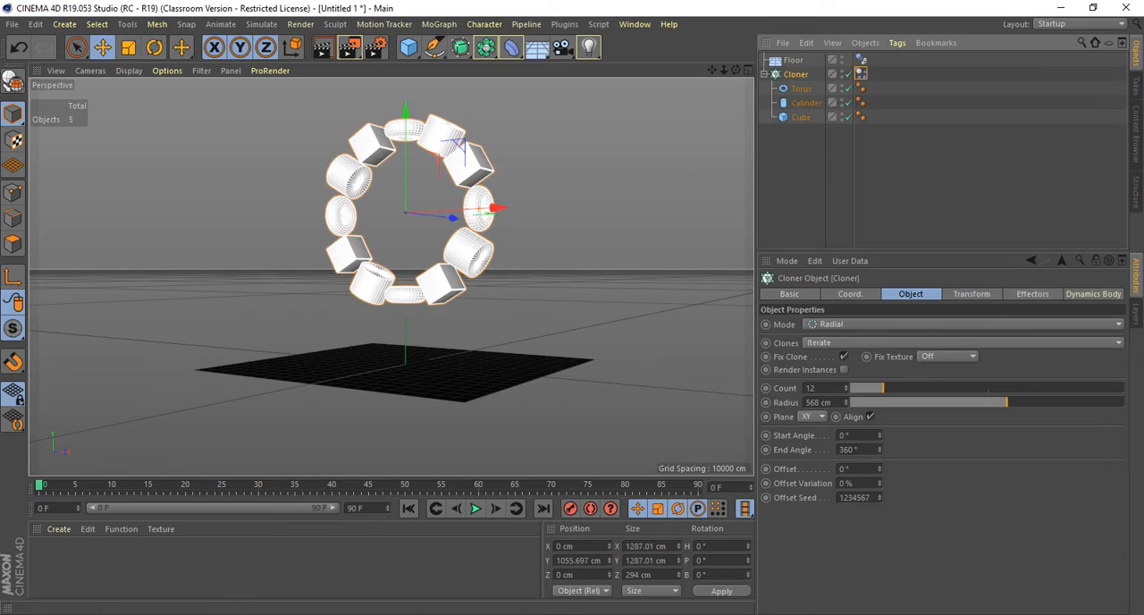
pyautogui.moveTo(1007, 403); pyautogui.dragTo(1086, 402)
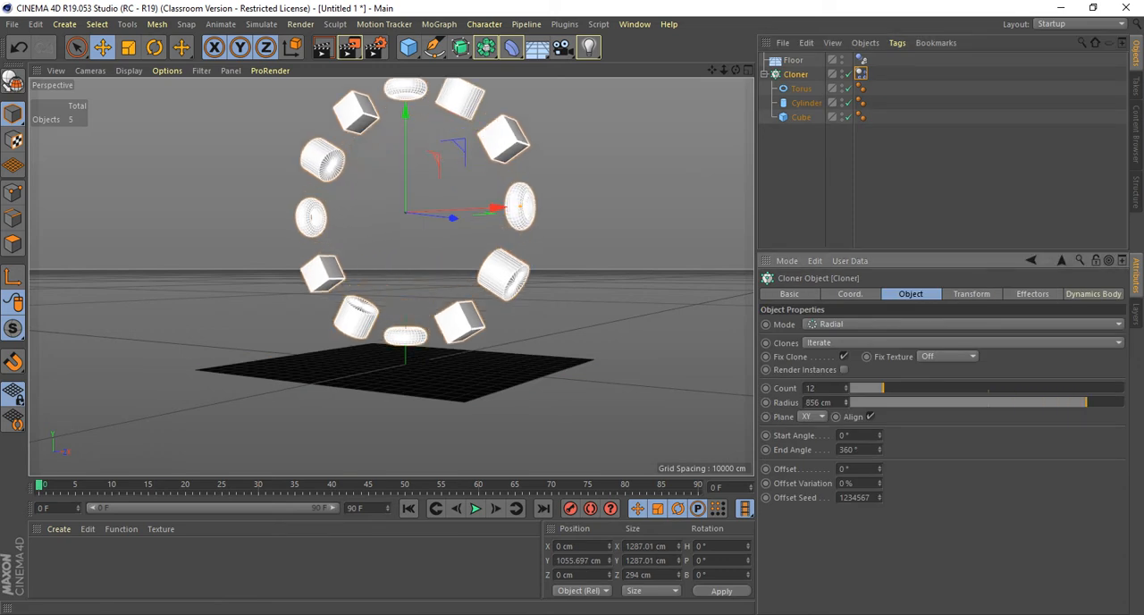
pyautogui.moveTo(883, 388)
pyautogui.mouseDown()
pyautogui.moveTo(925, 388)
pyautogui.moveTo(900, 388)
pyautogui.mouseUp()
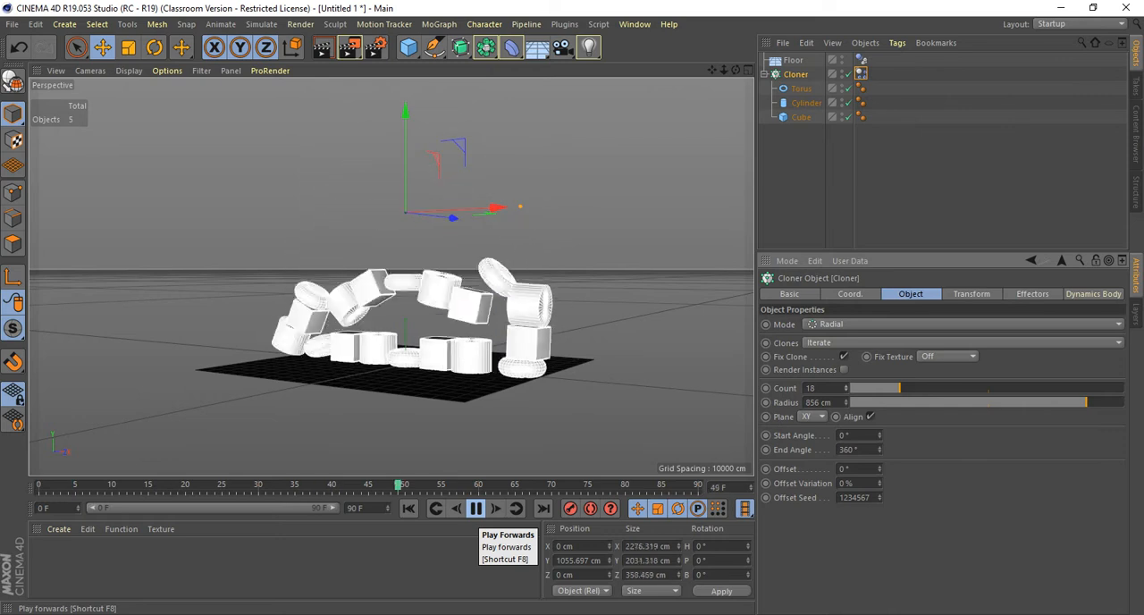
pyautogui.click(476, 508)
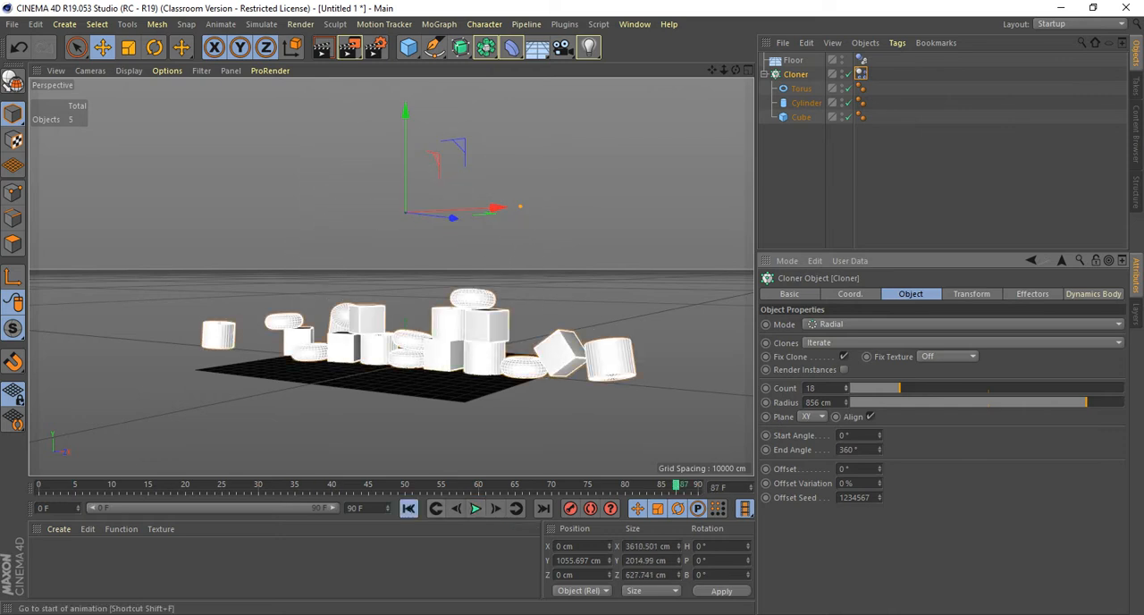
pyautogui.click(409, 508)
# Tilt the Cloner ring above the floor to a pitch of about 38.7°.
pyautogui.keyDown('alt'); pyautogui.moveTo(500, 308); pyautogui.dragTo(452, 295); pyautogui.keyUp('alt')
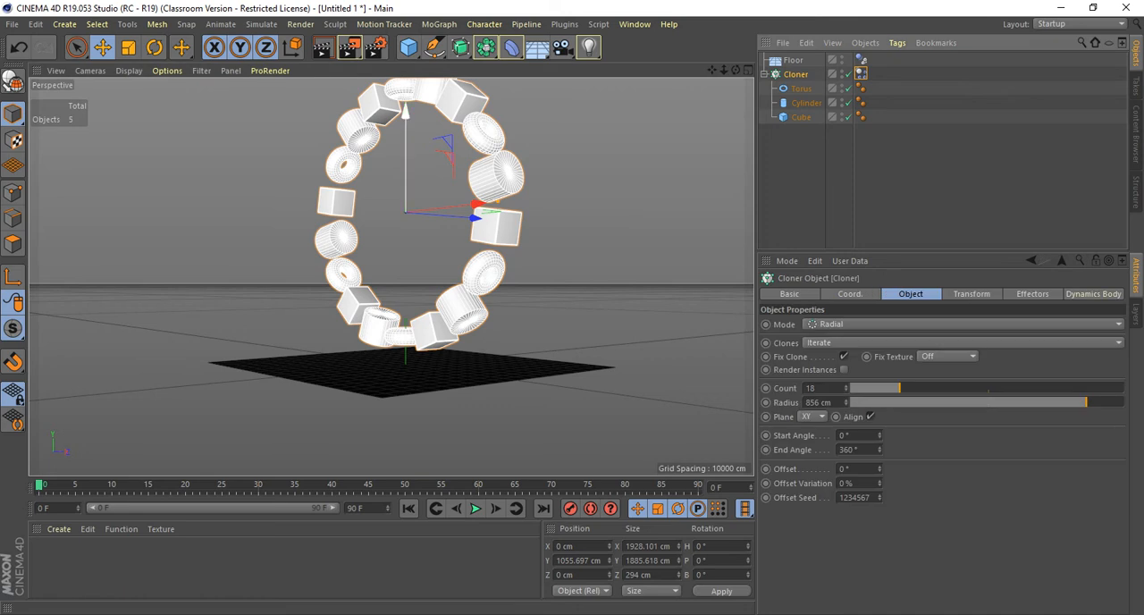
pyautogui.press('r')
pyautogui.moveTo(367, 171); pyautogui.dragTo(352, 212)
# Play the simulation of the tilted ring, view the scattered clones from above, and return to the start.
pyautogui.click(475, 507)
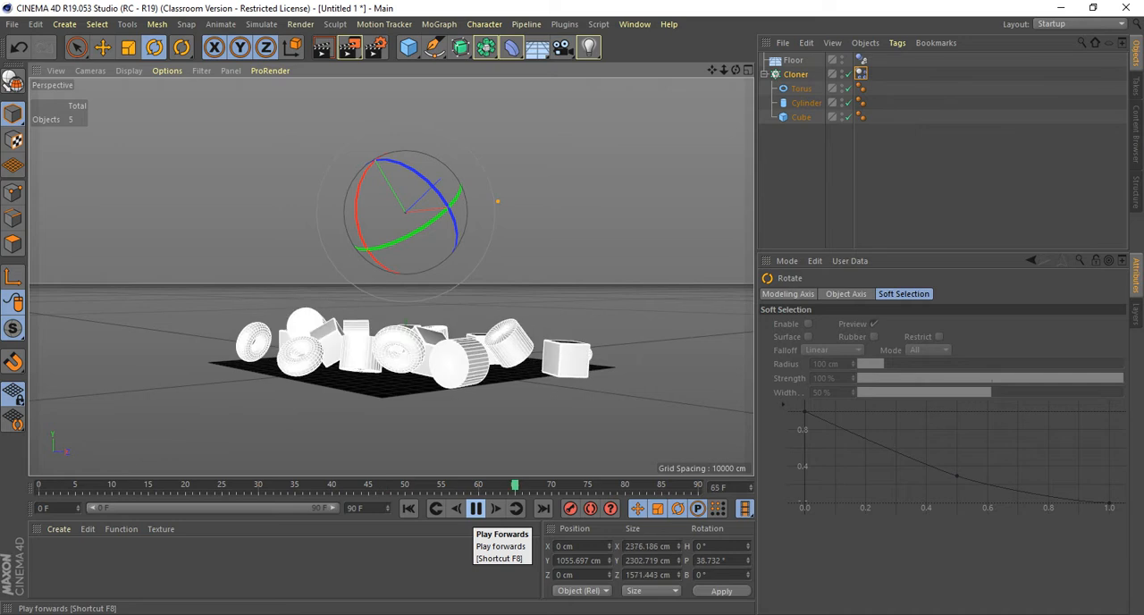
pyautogui.keyDown('alt'); pyautogui.moveTo(430, 260); pyautogui.dragTo(326, 347); pyautogui.keyUp('alt')
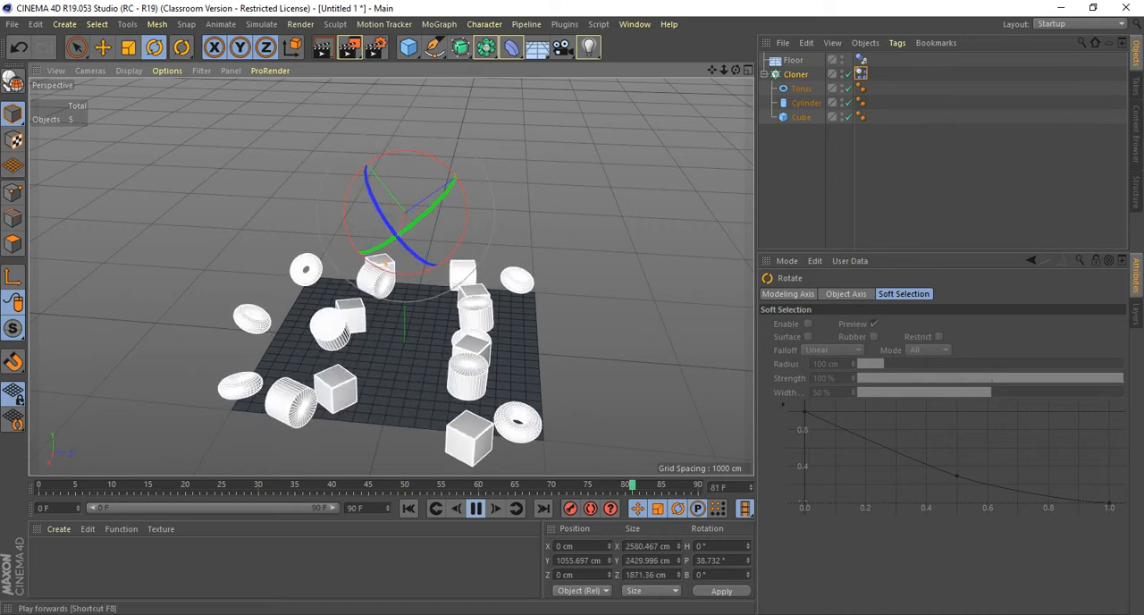
pyautogui.click(476, 508)
pyautogui.click(408, 507)
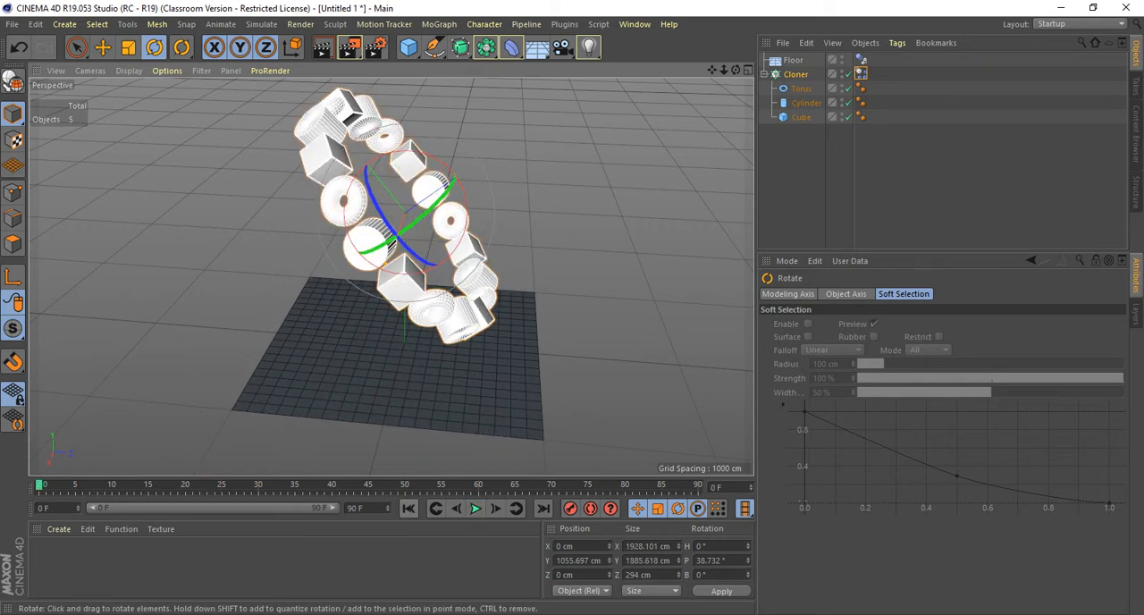
pyautogui.keyDown('alt'); pyautogui.moveTo(406, 213); pyautogui.dragTo(295, 211); pyautogui.keyUp('alt')
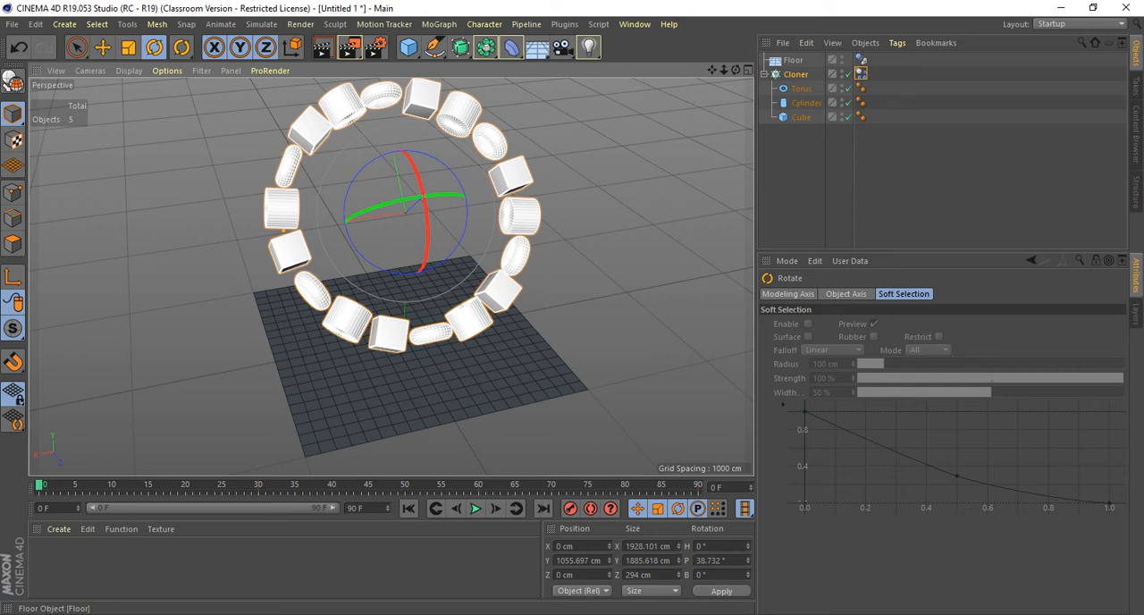
# Add a Random effector to the Cloner ring.
pyautogui.click(796, 74)
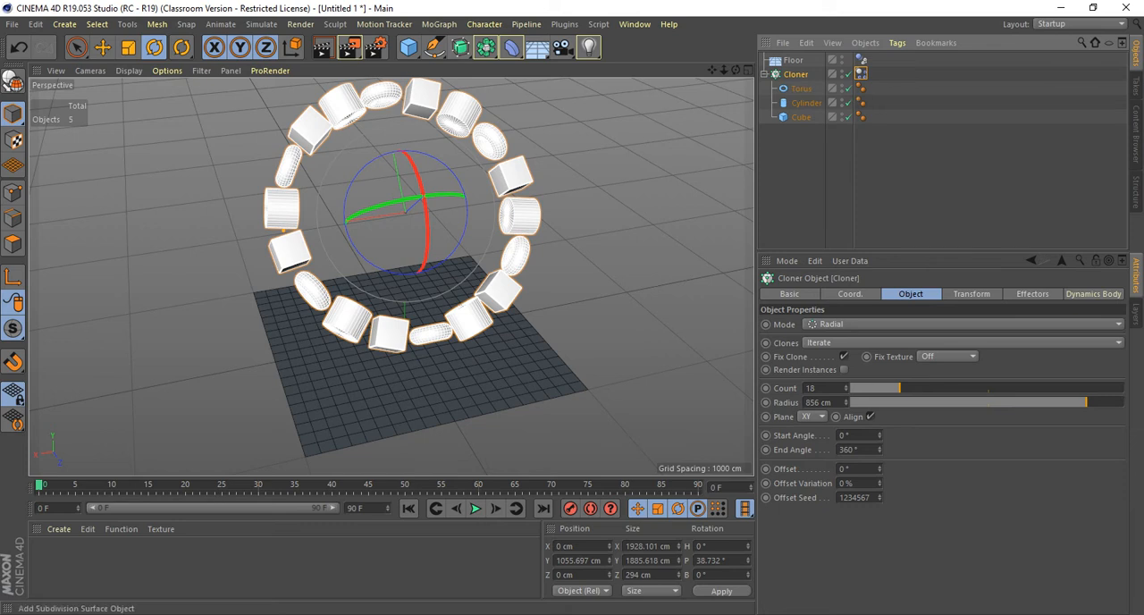
pyautogui.click(438, 24)
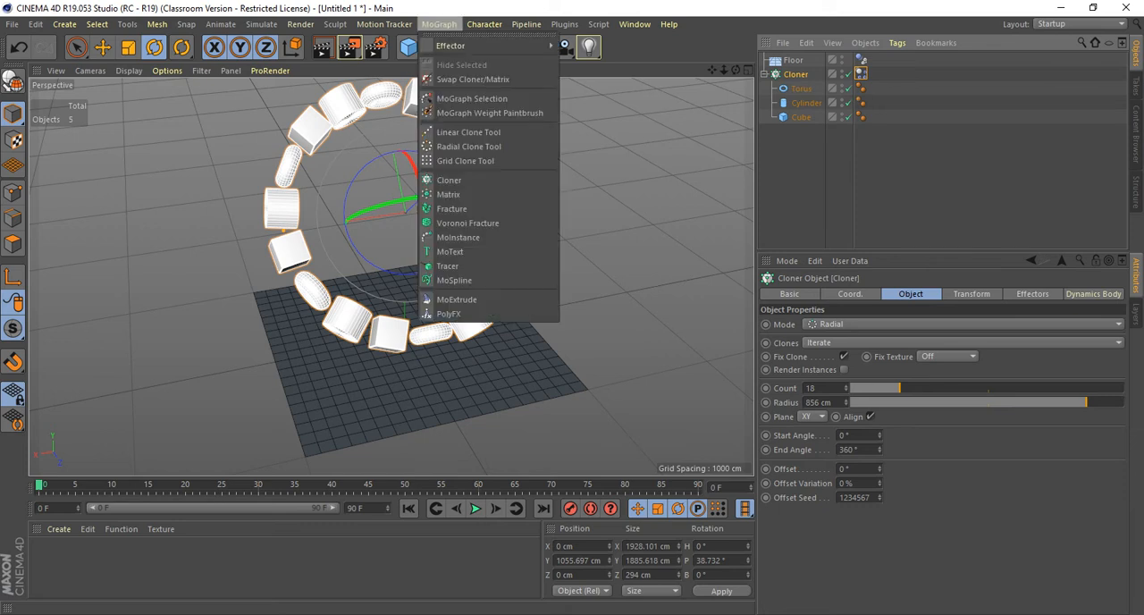
pyautogui.moveTo(465, 45)
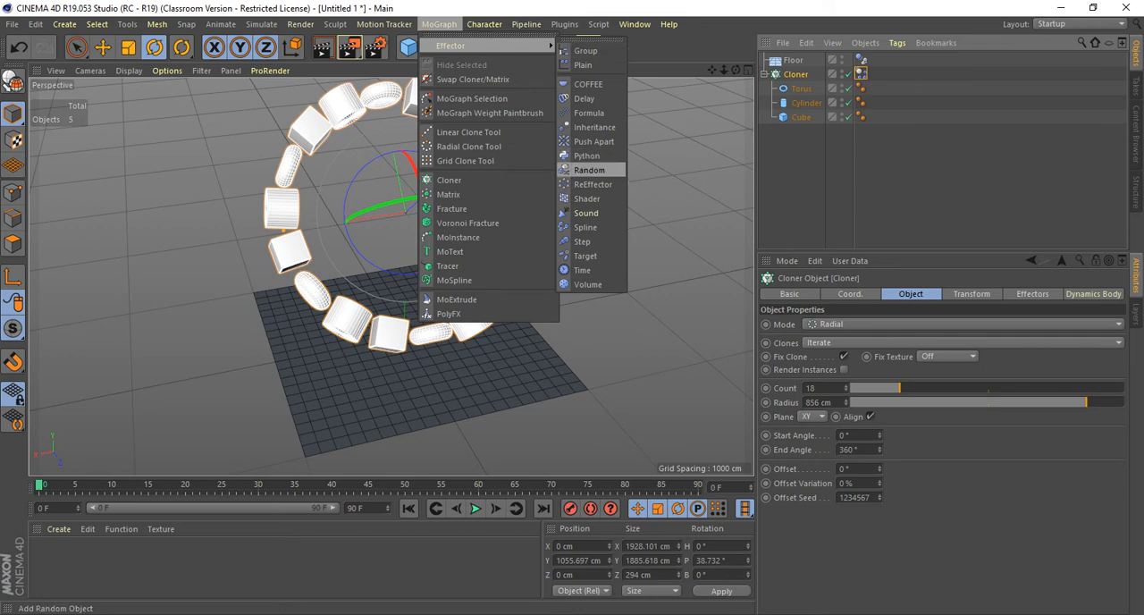
pyautogui.click(590, 170)
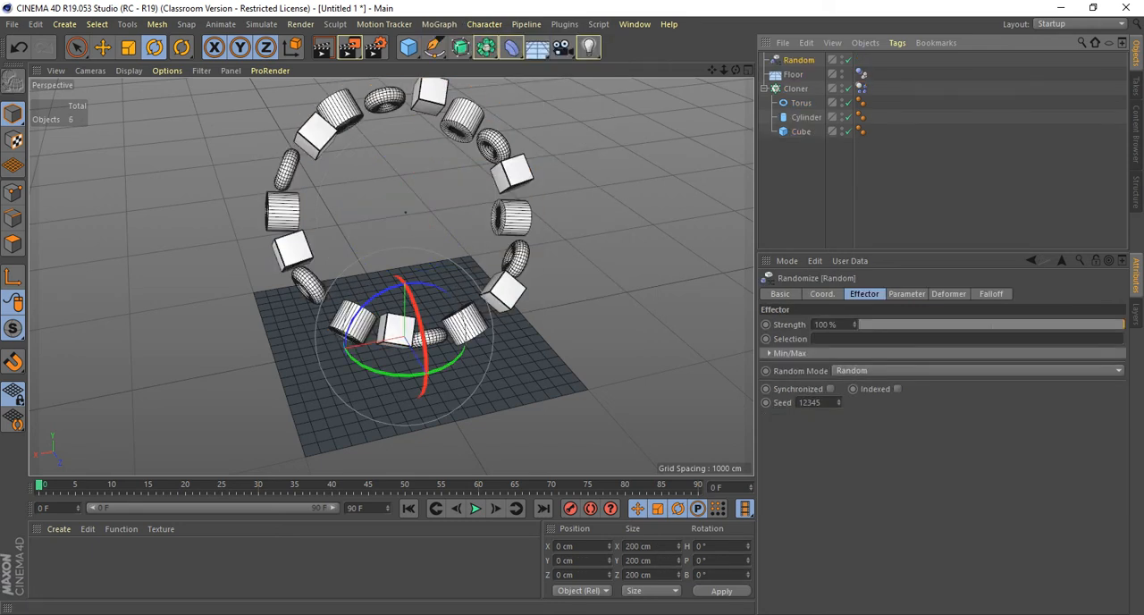
pyautogui.click(906, 294)
pyautogui.click(865, 294)
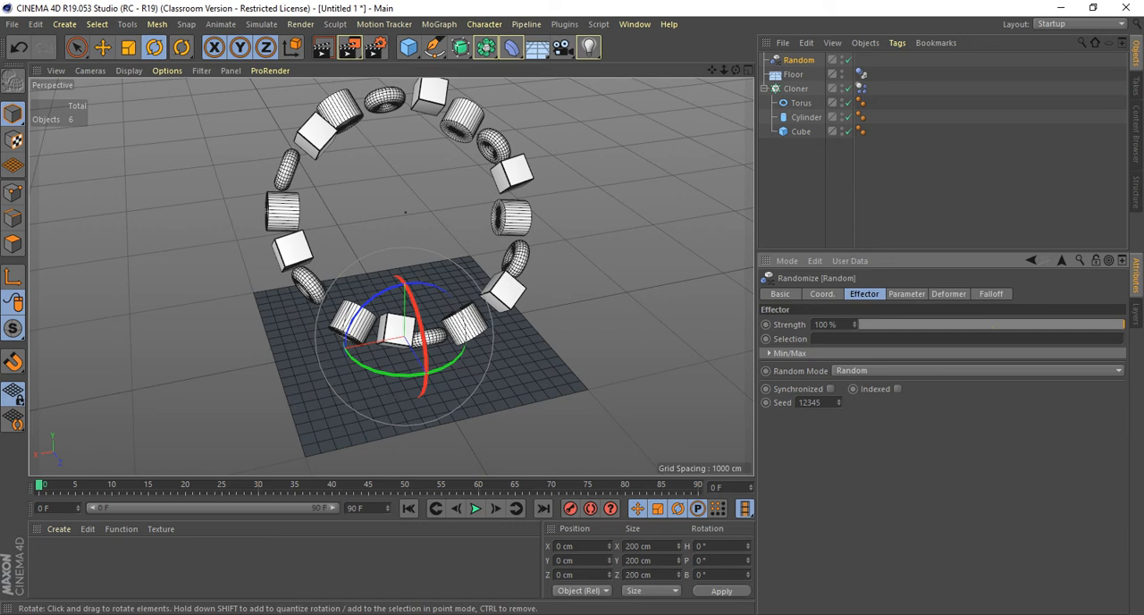
pyautogui.keyDown('alt'); pyautogui.moveTo(404, 336); pyautogui.dragTo(347, 354); pyautogui.keyUp('alt')
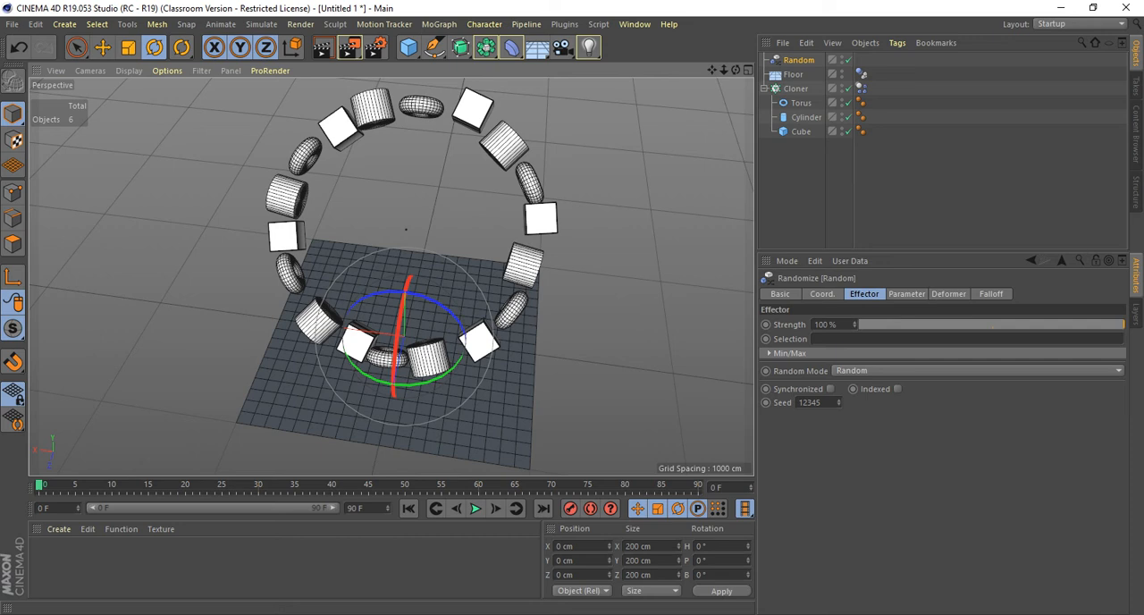
# Make the Random effector vary the clones' scale instead of their position.
pyautogui.click(906, 295)
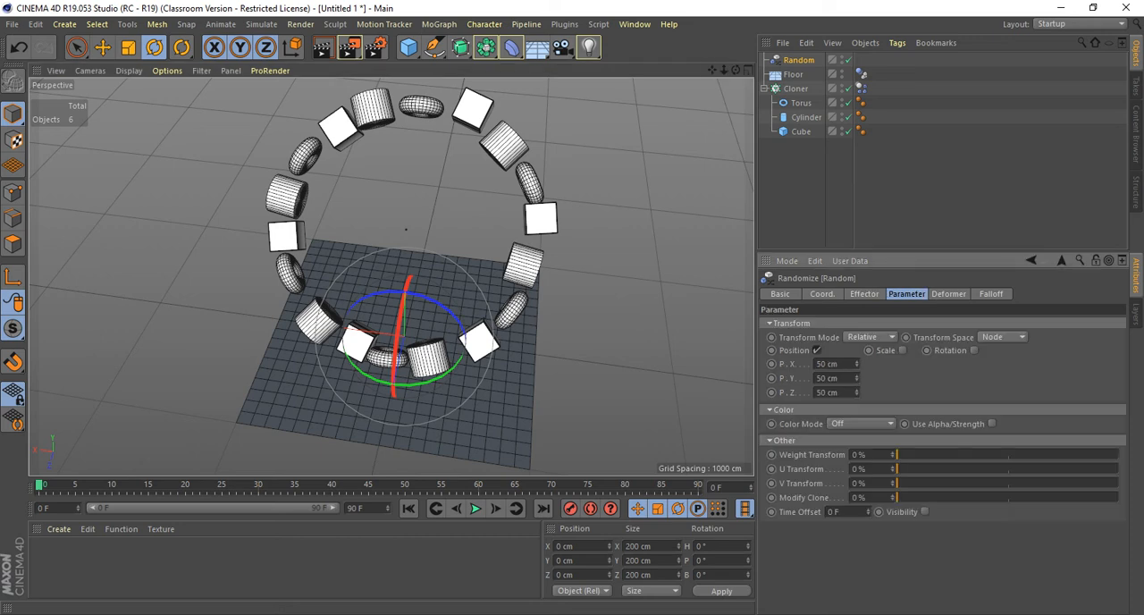
pyautogui.moveTo(501, 295)
pyautogui.keyDown('alt'); pyautogui.mouseDown()
pyautogui.moveTo(366, 210)
pyautogui.moveTo(331, 204)
pyautogui.mouseUp(); pyautogui.keyUp('alt')
pyautogui.scroll(4, 518, 306)
pyautogui.keyDown('alt'); pyautogui.moveTo(519, 306); pyautogui.dragTo(608, 295); pyautogui.keyUp('alt')
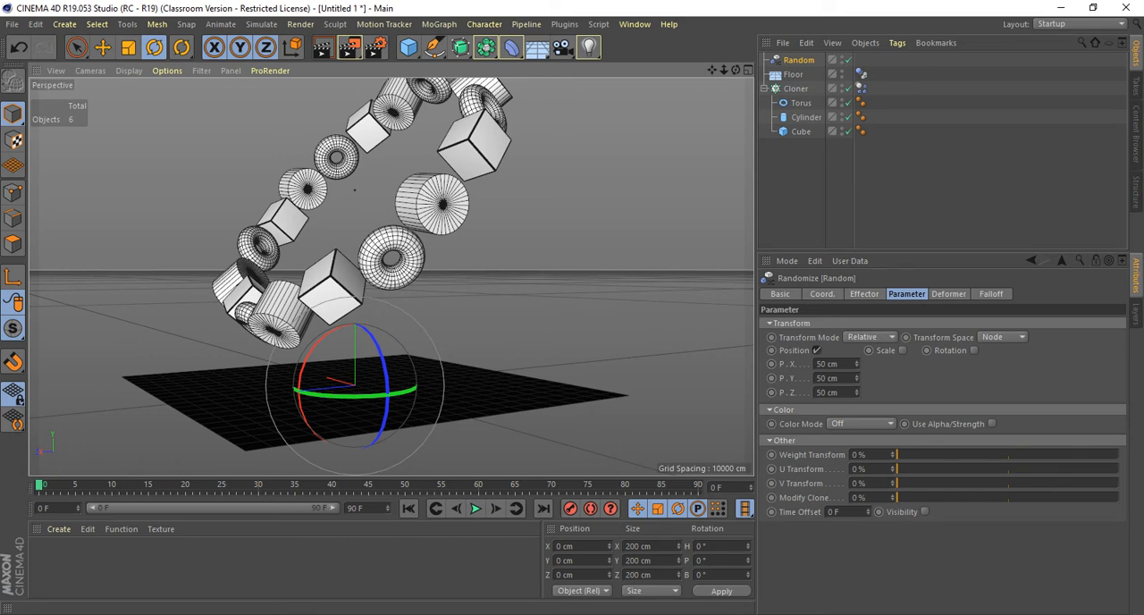
pyautogui.click(817, 350)
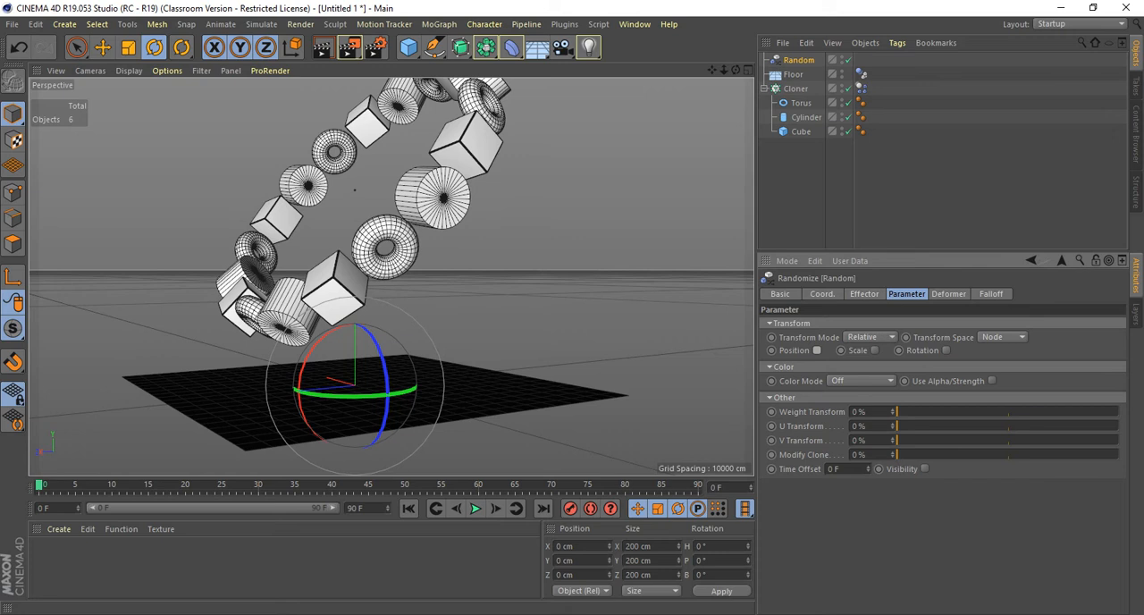
pyautogui.click(874, 350)
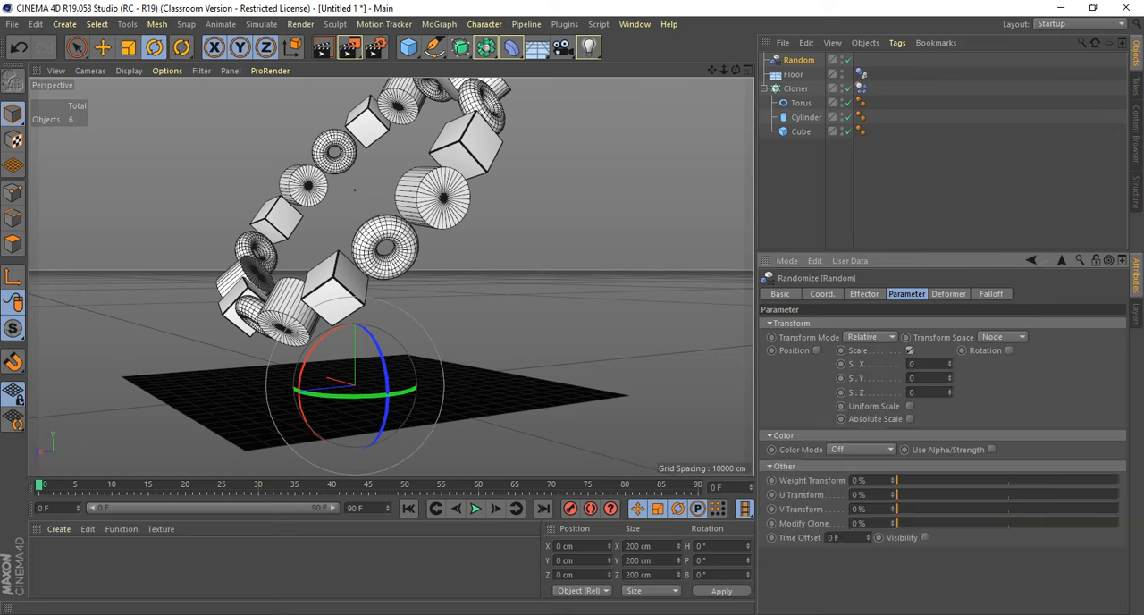
# Enable uniform scale on the Random effector and try scale values of 0.125 and 0.05.
pyautogui.click(912, 364)
pyautogui.click(909, 406)
pyautogui.doubleClick(914, 364)
pyautogui.write('.125')
pyautogui.press('Return')
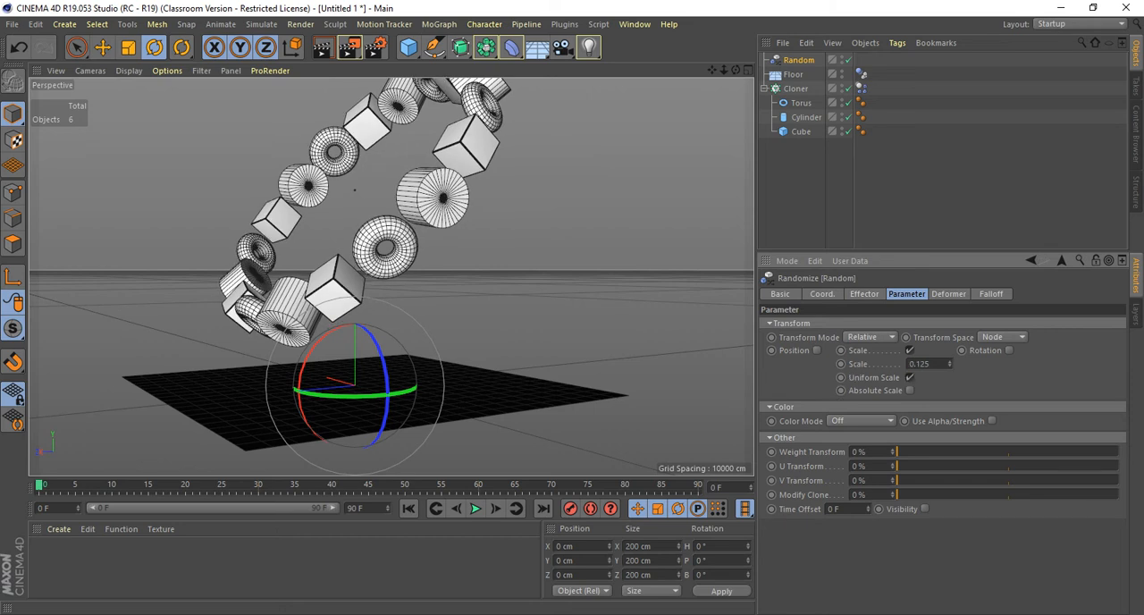
pyautogui.doubleClick(918, 364)
pyautogui.write('.05')
pyautogui.press('Return')
pyautogui.keyDown('alt'); pyautogui.moveTo(355, 188); pyautogui.dragTo(354, 256); pyautogui.keyUp('alt')
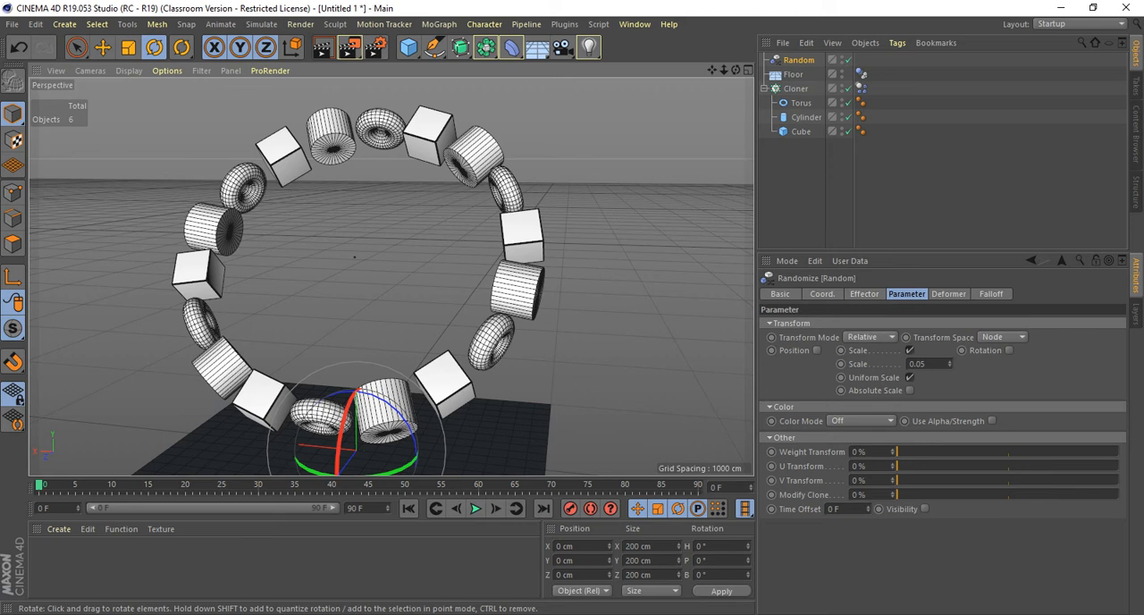
# Test the Random effector's uniform scale at 0.9, 1 and 0.1.
pyautogui.doubleClick(918, 364)
pyautogui.write('.9')
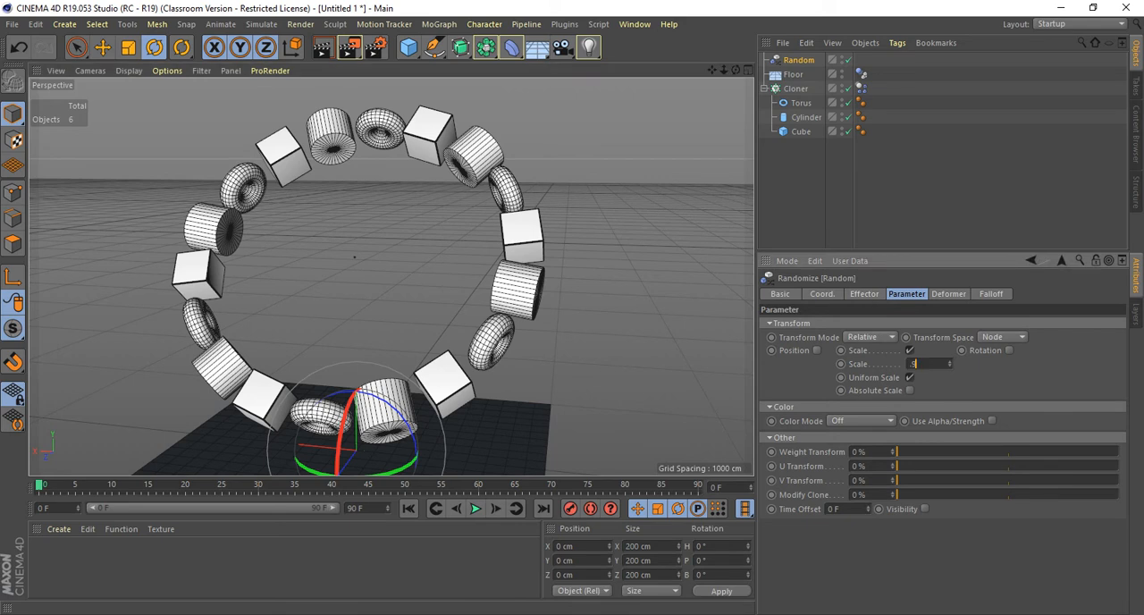
pyautogui.press('Return')
pyautogui.write('1')
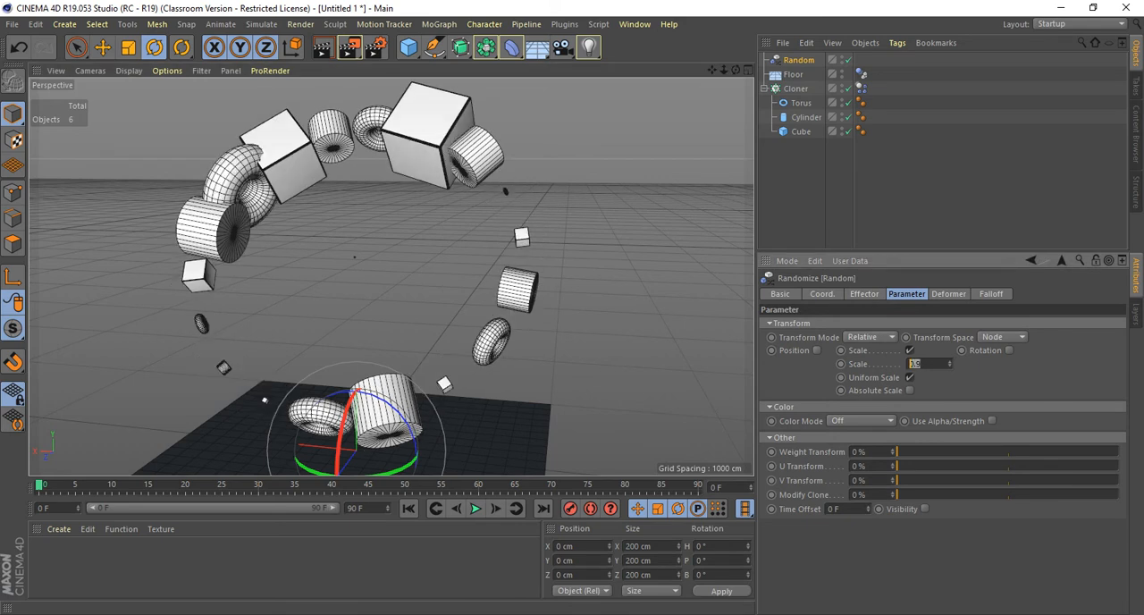
pyautogui.press('Return')
pyautogui.write('.1')
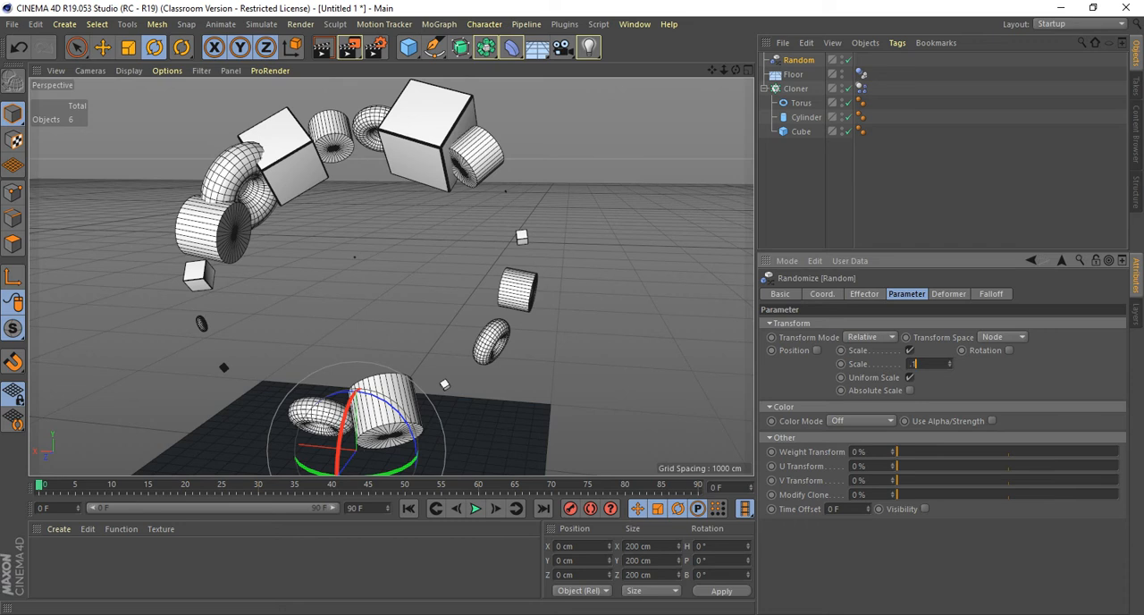
pyautogui.press('Return')
# Compare the clones' size variation at uniform scale values of 0.25, 0.5 and 0.8.
pyautogui.write('.25')
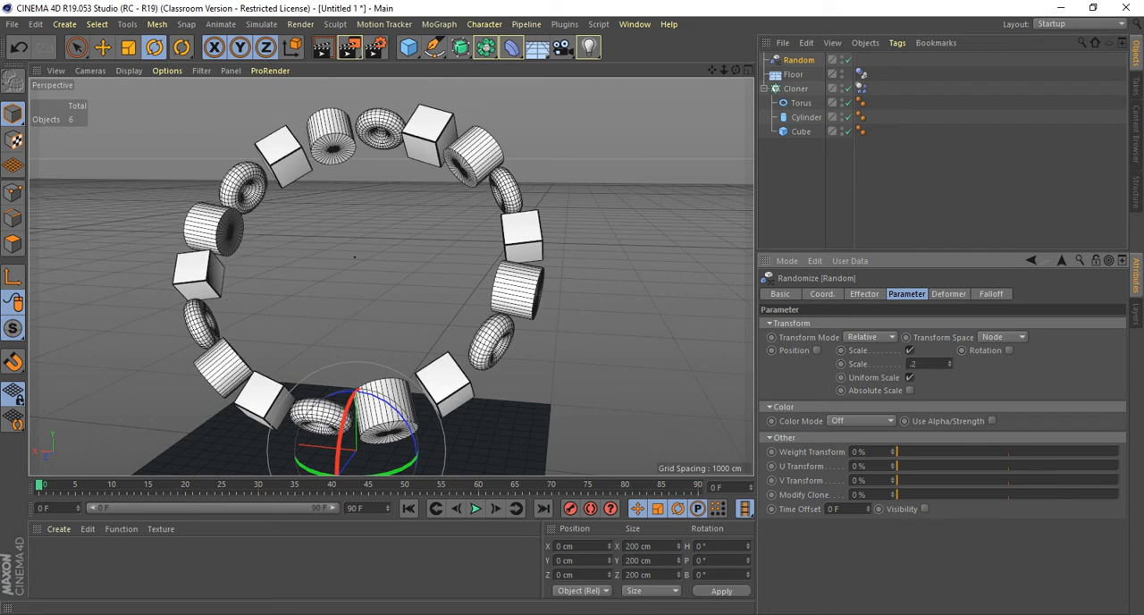
pyautogui.press('Return')
pyautogui.write('.5')
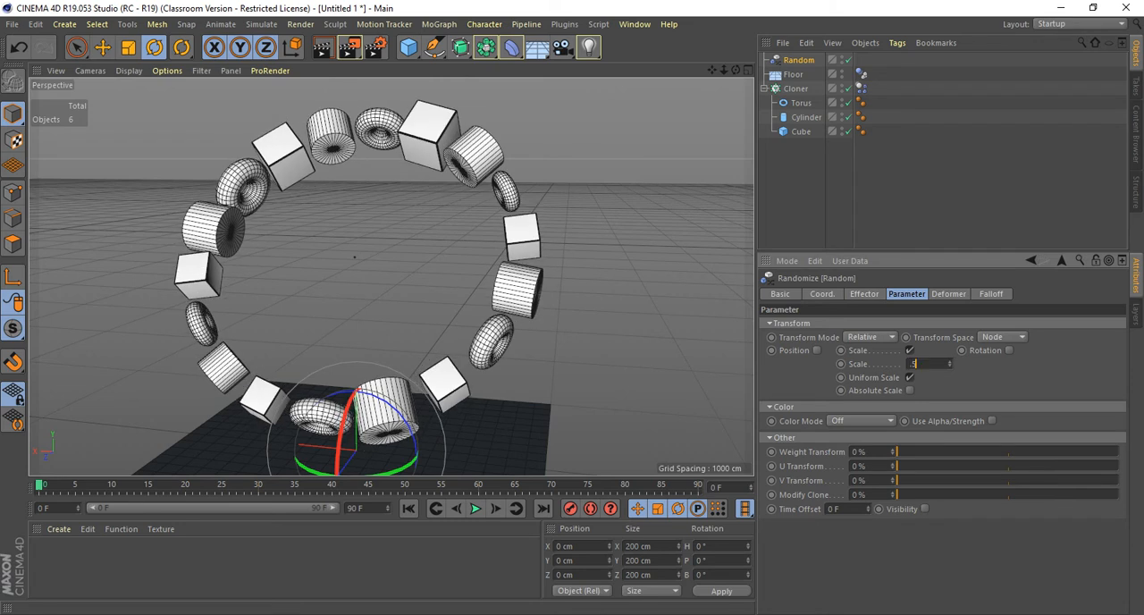
pyautogui.press('Return')
pyautogui.write('.8')
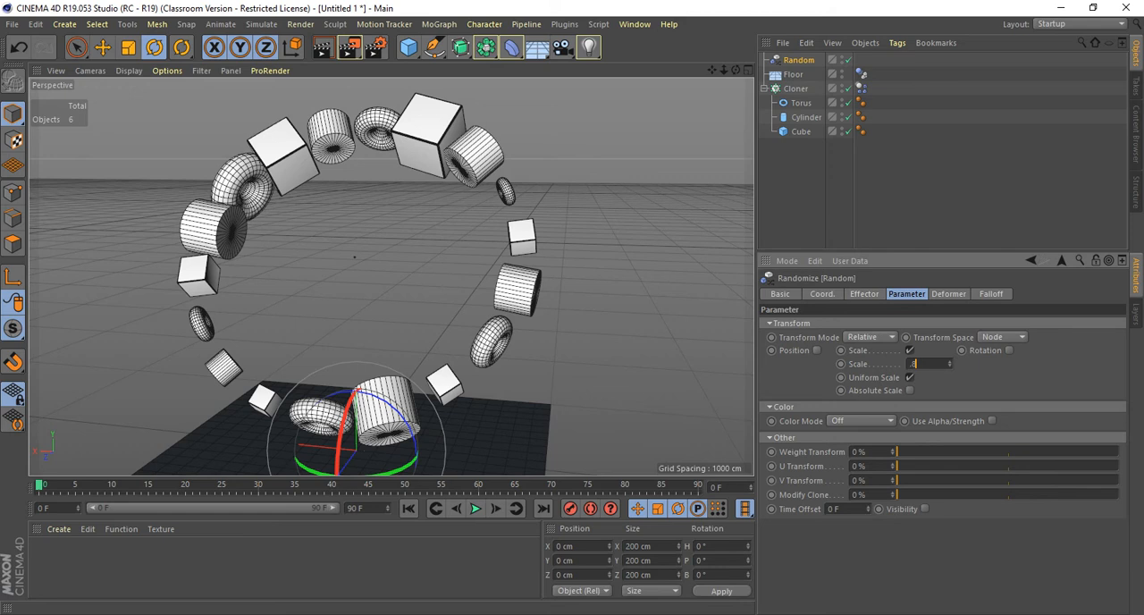
pyautogui.press('Return')
pyautogui.keyDown('alt'); pyautogui.moveTo(394, 295); pyautogui.dragTo(354, 308); pyautogui.keyUp('alt')
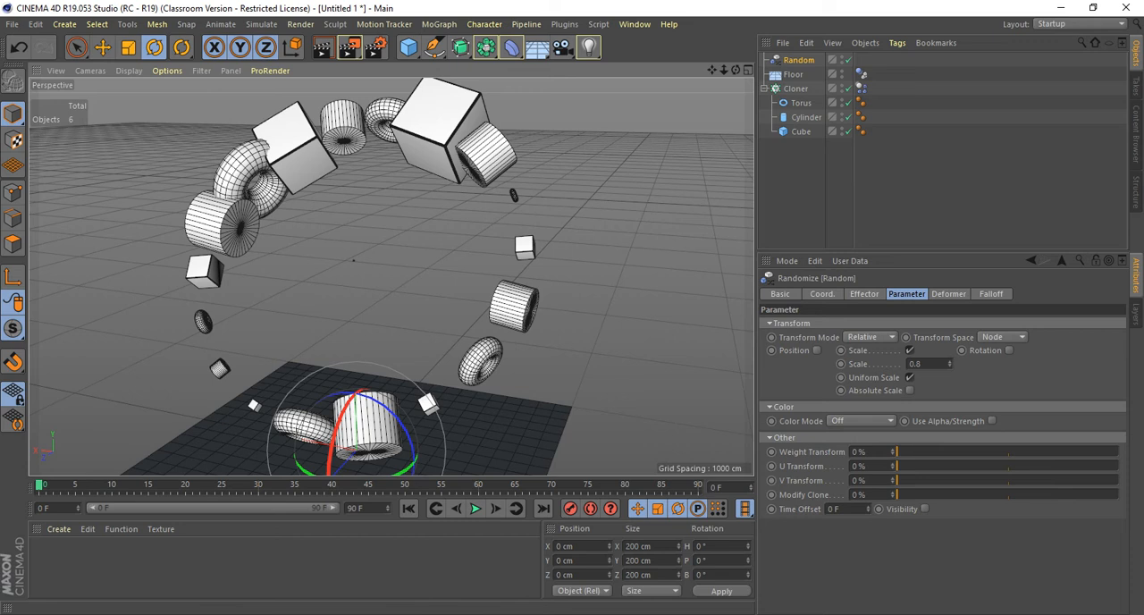
# Try the Random effector's uniform scale at 0.5, and settle on 0.75.
pyautogui.moveTo(924, 363); pyautogui.dragTo(909, 364)
pyautogui.write('0.5')
pyautogui.press('Return')
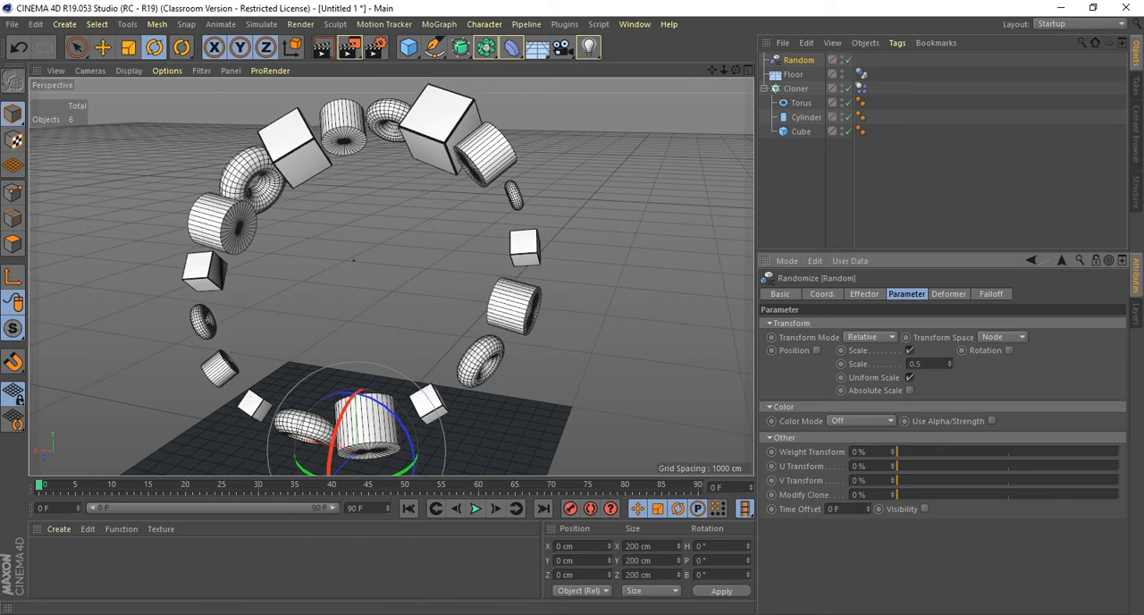
pyautogui.moveTo(357, 450)
pyautogui.keyDown('alt'); pyautogui.mouseDown()
pyautogui.moveTo(483, 467)
pyautogui.moveTo(296, 454)
pyautogui.mouseUp(); pyautogui.keyUp('alt')
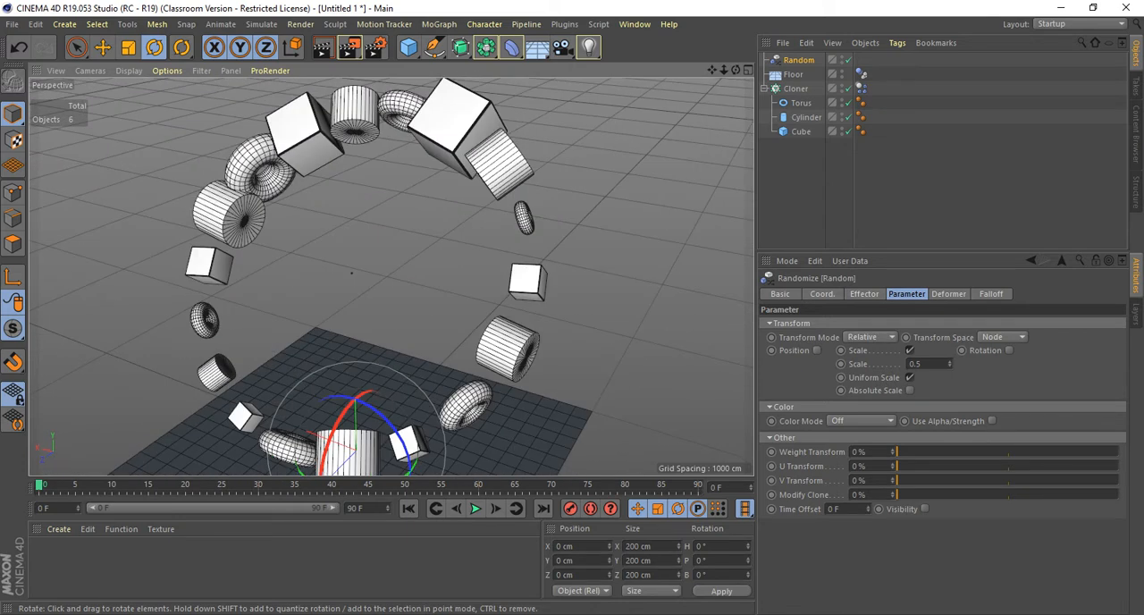
pyautogui.doubleClick(916, 364)
pyautogui.write('.75')
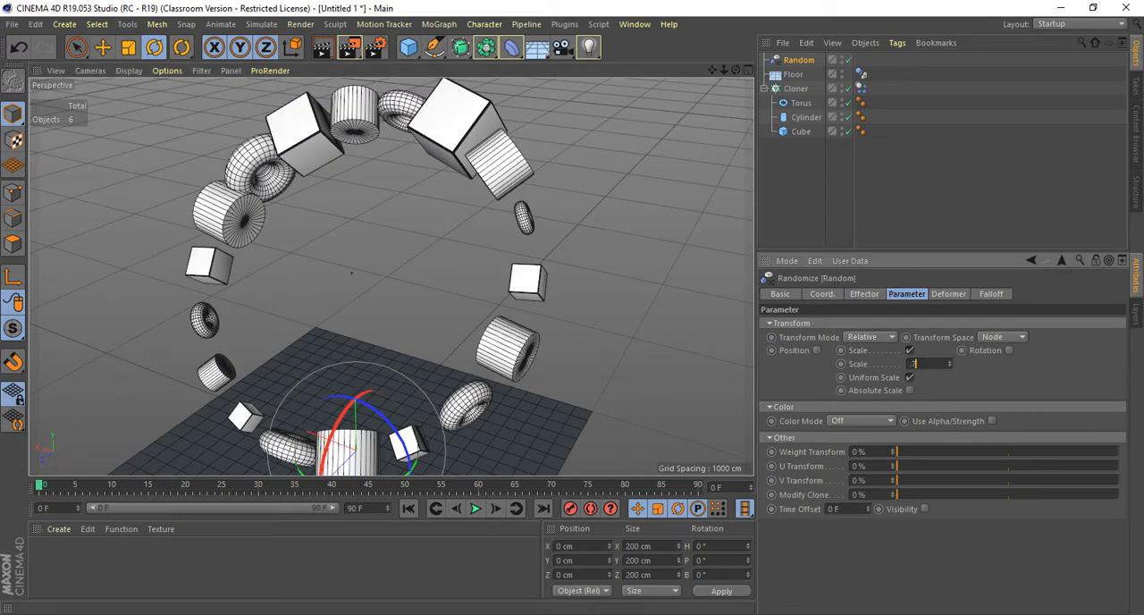
pyautogui.press('Return')
pyautogui.keyDown('alt'); pyautogui.moveTo(351, 273); pyautogui.dragTo(538, 262); pyautogui.keyUp('alt')
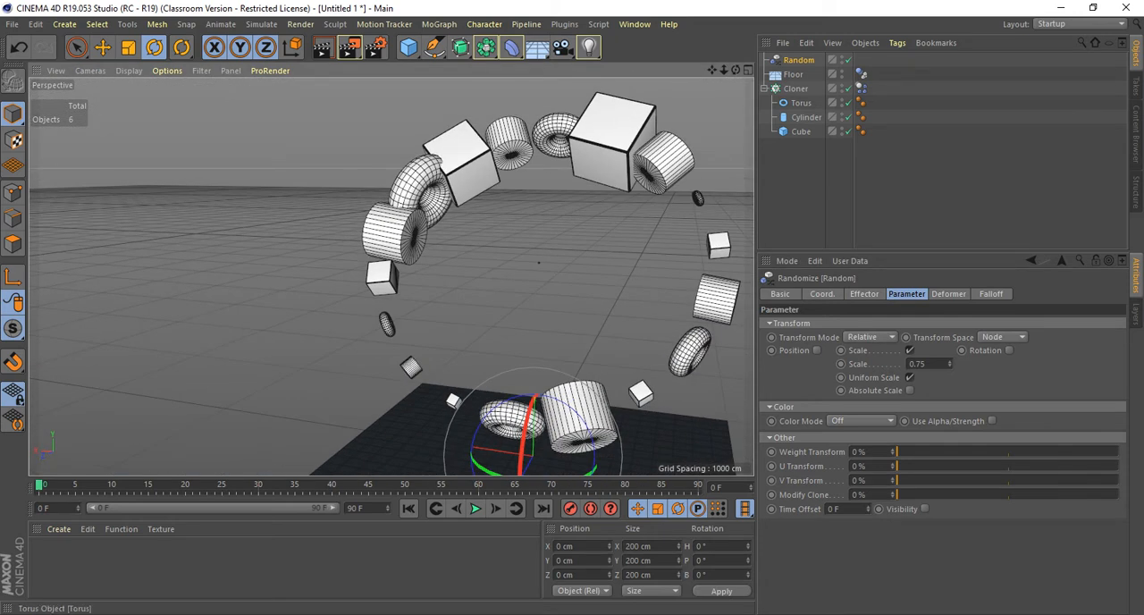
# Resize the Torus primitive in the Cloner to a ring radius of 103 cm and a pipe radius of 53 cm.
pyautogui.click(801, 104)
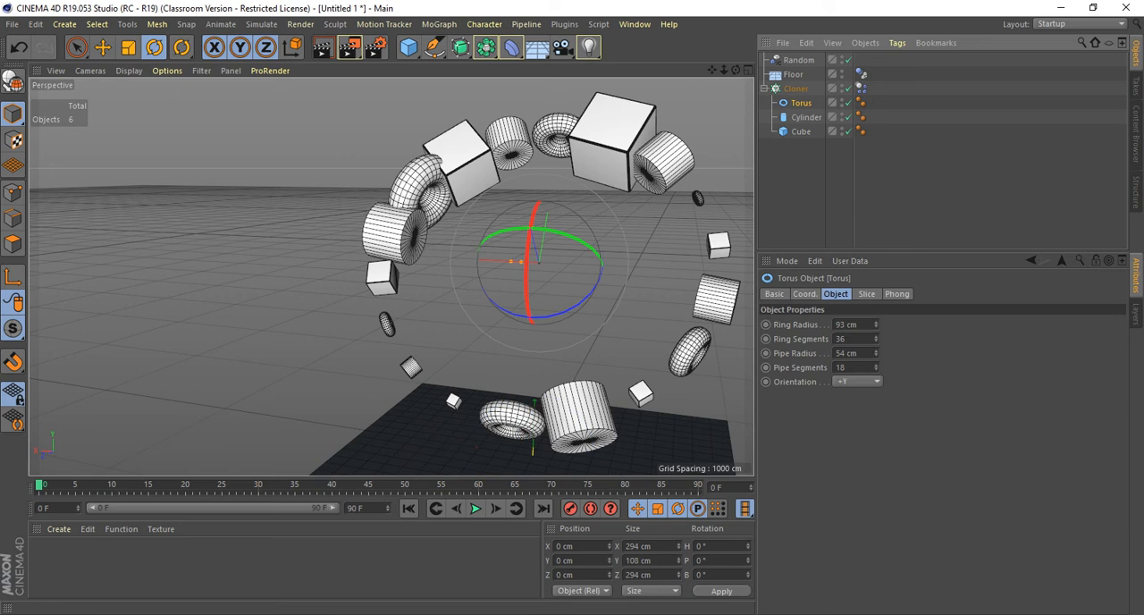
pyautogui.moveTo(876, 354); pyautogui.dragTo(876, 376)
pyautogui.moveTo(876, 325); pyautogui.dragTo(876, 361)
pyautogui.keyDown('alt'); pyautogui.moveTo(483, 269); pyautogui.dragTo(380, 302); pyautogui.keyUp('alt')
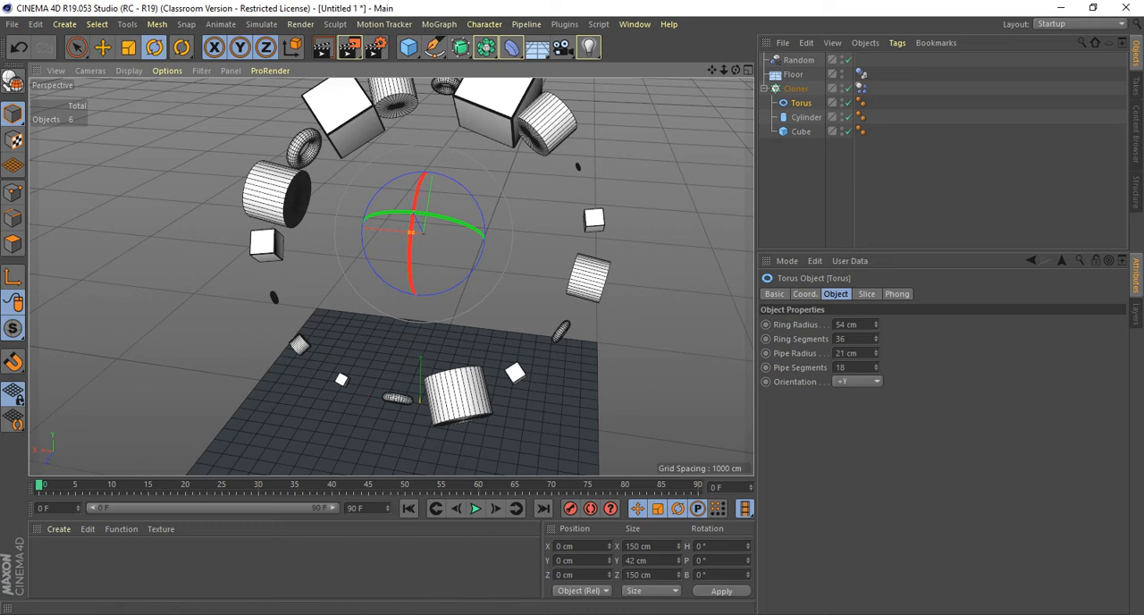
pyautogui.moveTo(876, 353); pyautogui.dragTo(876, 286)
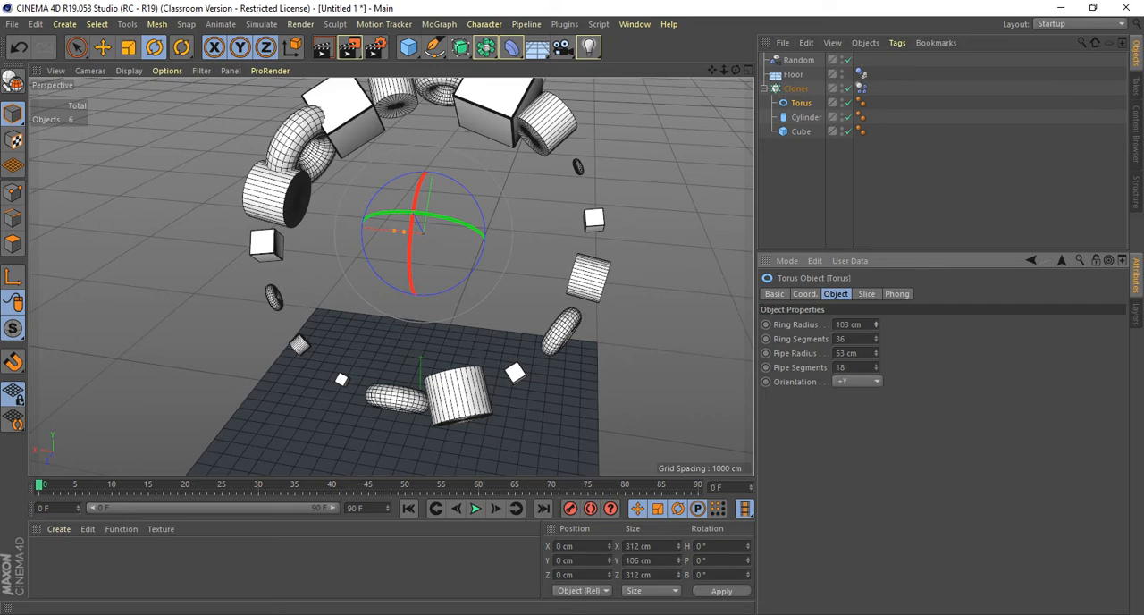
# Save the scene inside the 2510_F18 class folder in P_Drive on drive D, named with the surname followed by "_Playing".
pyautogui.hotkey('ctrl', 's')
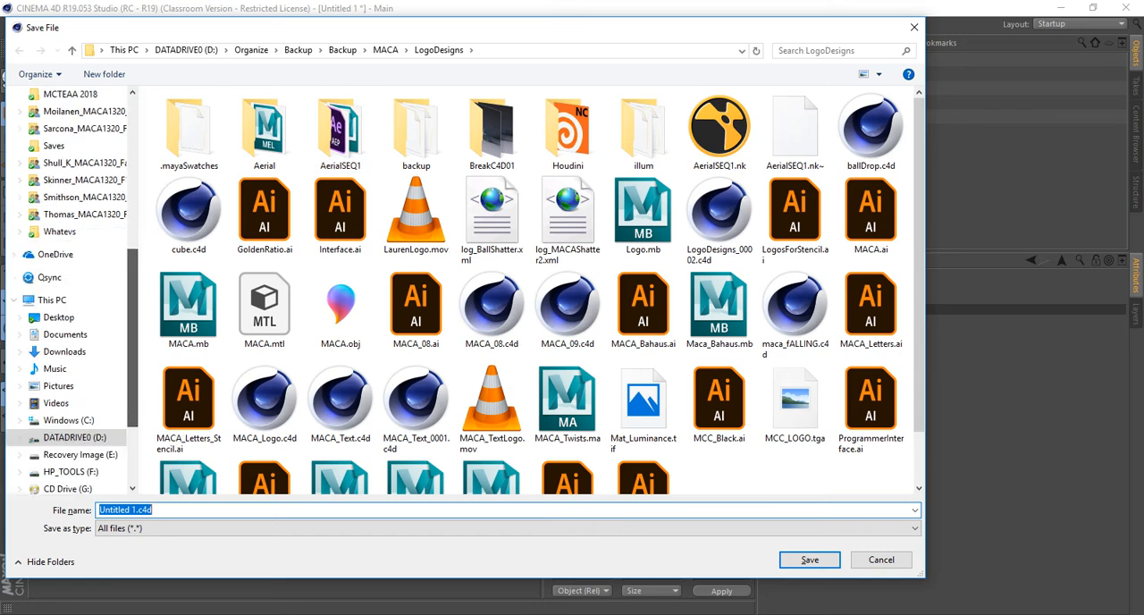
pyautogui.click(75, 317)
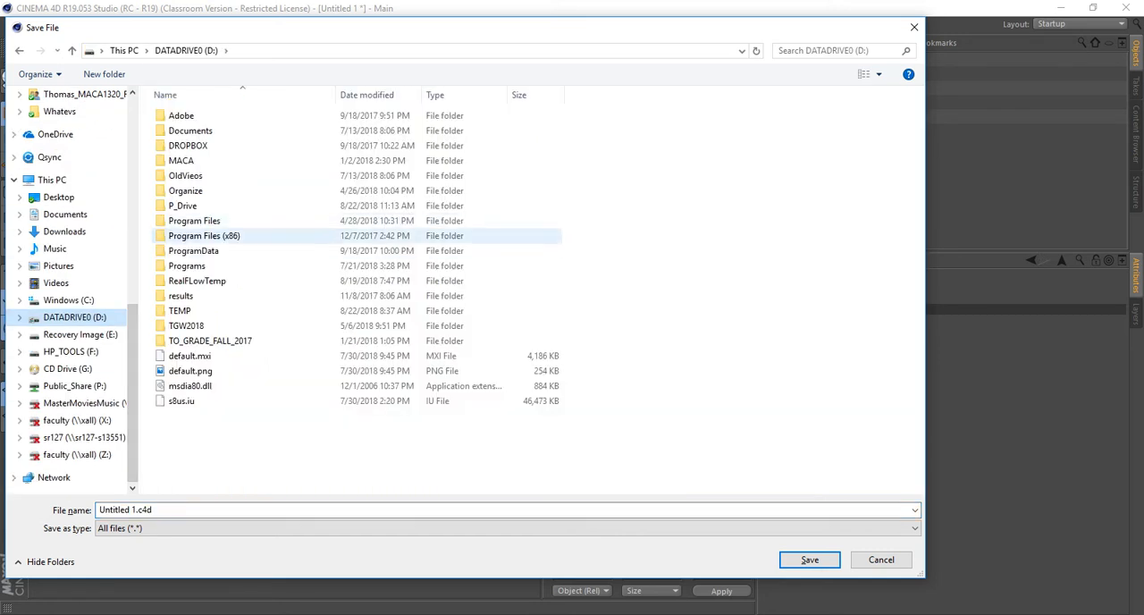
pyautogui.doubleClick(183, 206)
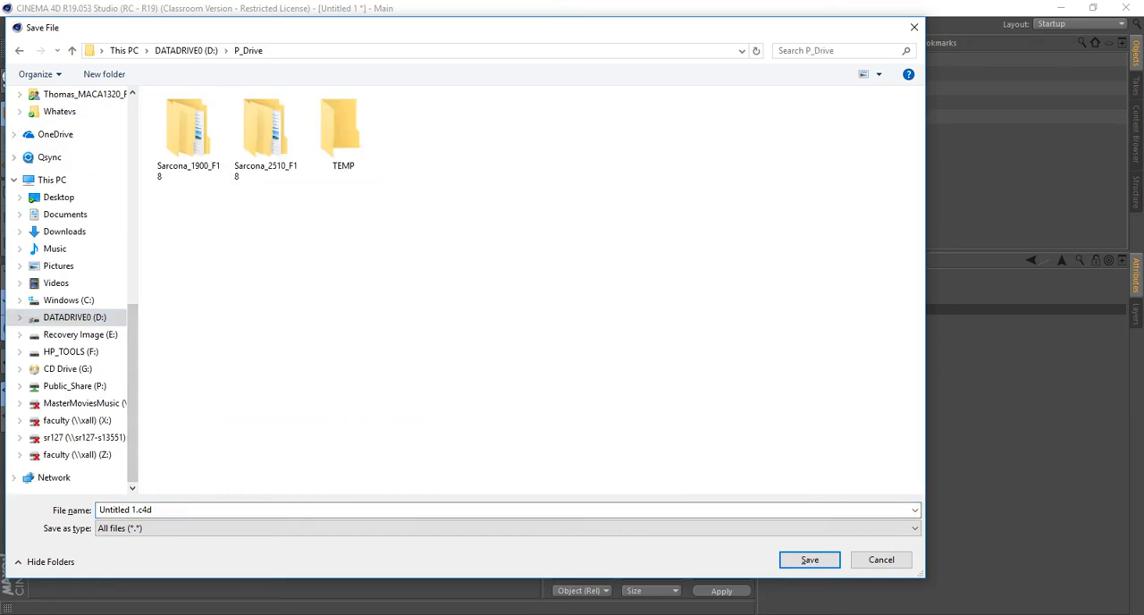
pyautogui.doubleClick(265, 138)
pyautogui.doubleClick(204, 115)
pyautogui.doubleClick(190, 161)
pyautogui.click(126, 509)
pyautogui.write('Sarcona_Playing')
pyautogui.press('Return')
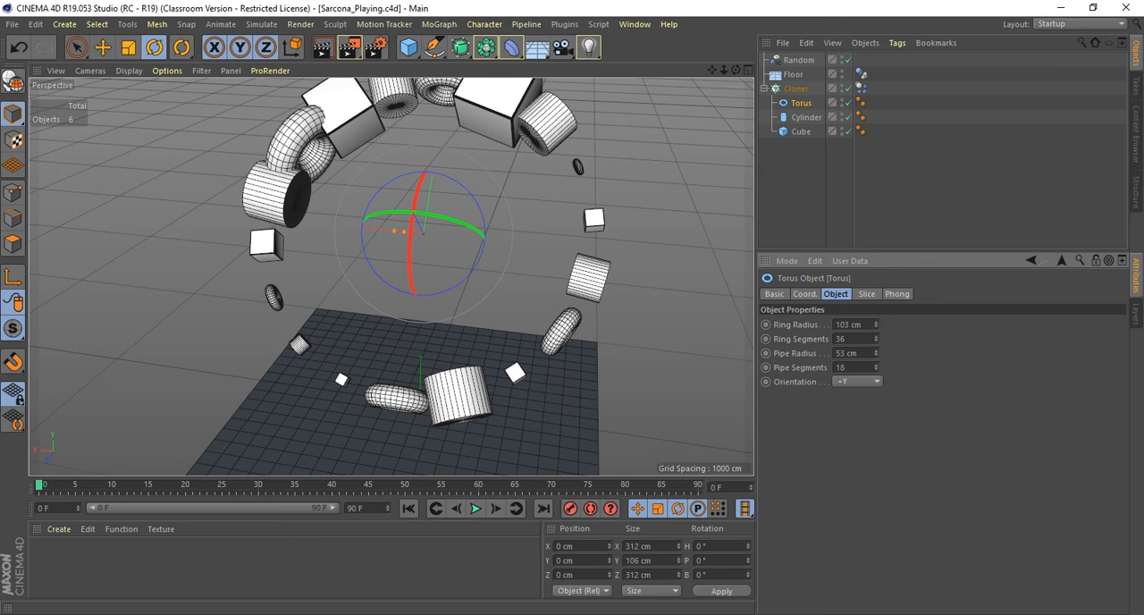
# Play the simulation of the randomly scaled clones from an angled view, and return to the first frame.
pyautogui.keyDown('alt'); pyautogui.moveTo(424, 233); pyautogui.dragTo(375, 243); pyautogui.keyUp('alt')
pyautogui.keyDown('alt'); pyautogui.moveTo(376, 243); pyautogui.dragTo(378, 269, button='middle'); pyautogui.keyUp('alt')
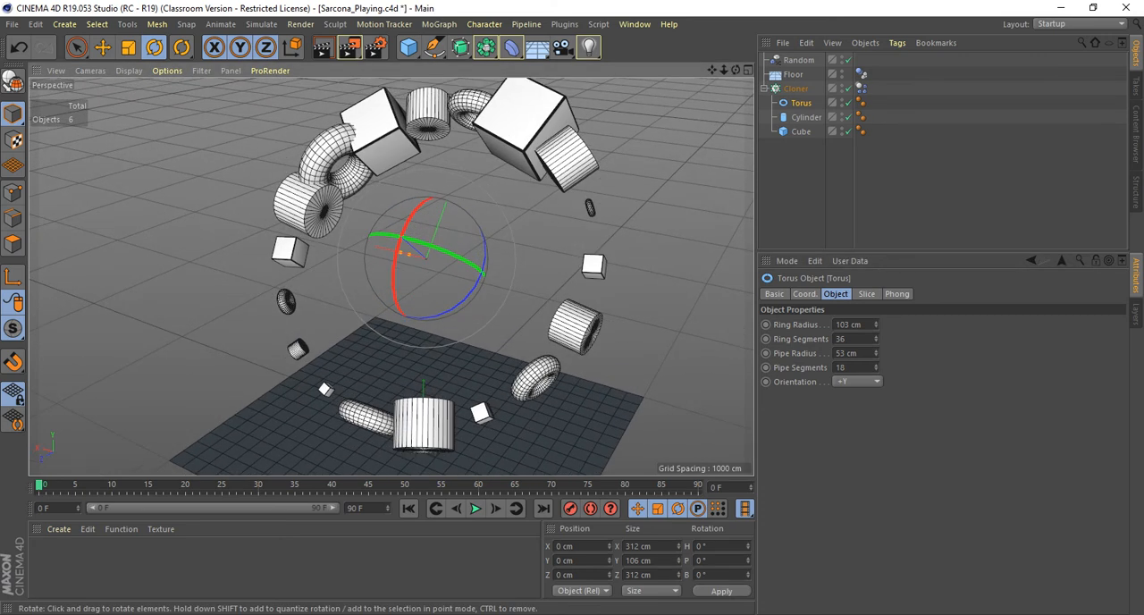
pyautogui.click(475, 508)
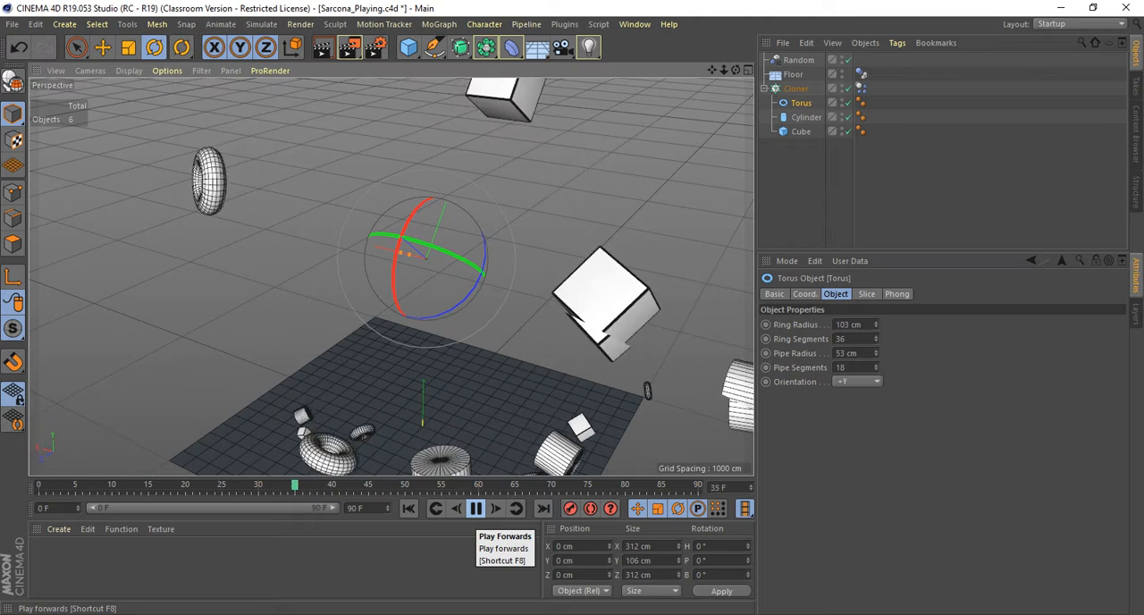
pyautogui.click(476, 508)
pyautogui.click(409, 508)
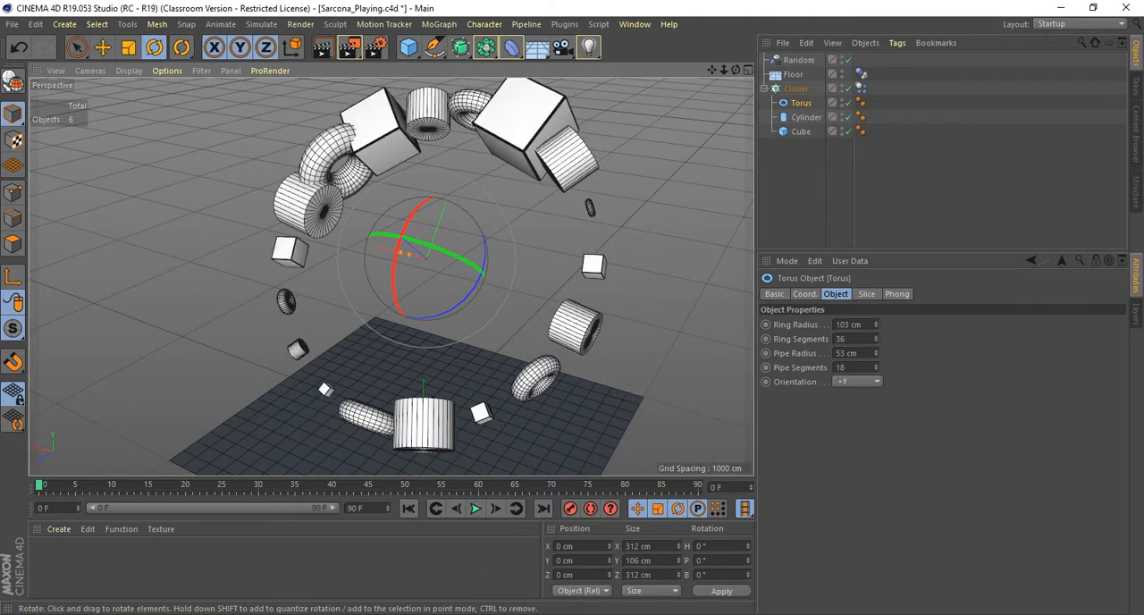
# Set the Cloner's count to 189, play the crowded ring's simulation, and inspect the overlapping clones.
pyautogui.click(796, 89)
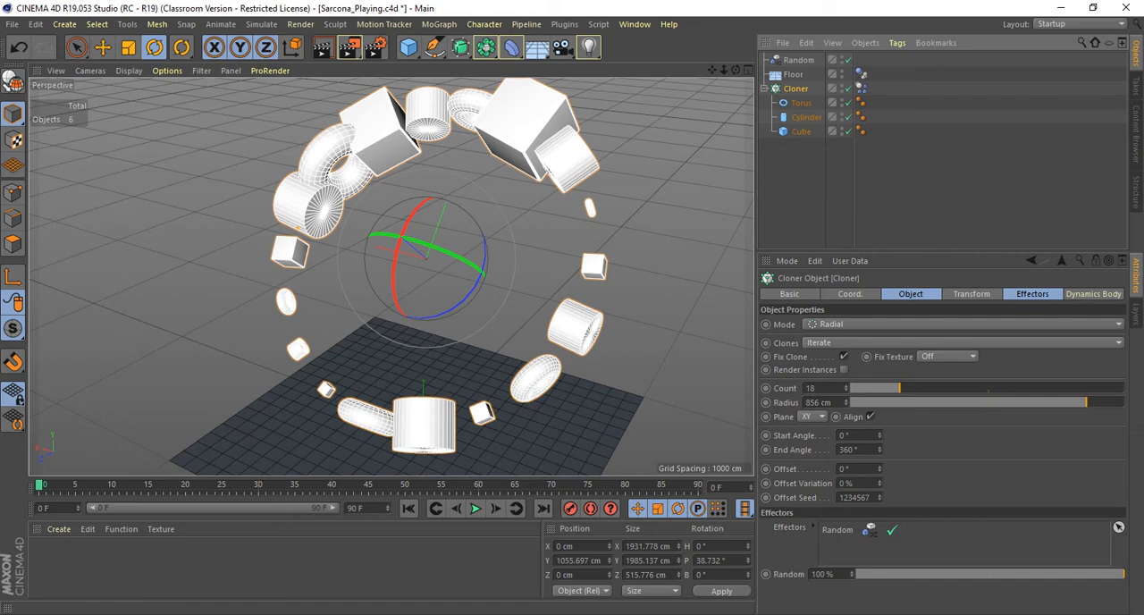
pyautogui.moveTo(846, 388); pyautogui.dragTo(846, 235)
pyautogui.keyDown('alt'); pyautogui.moveTo(638, 332); pyautogui.dragTo(713, 340); pyautogui.keyUp('alt')
pyautogui.click(476, 508)
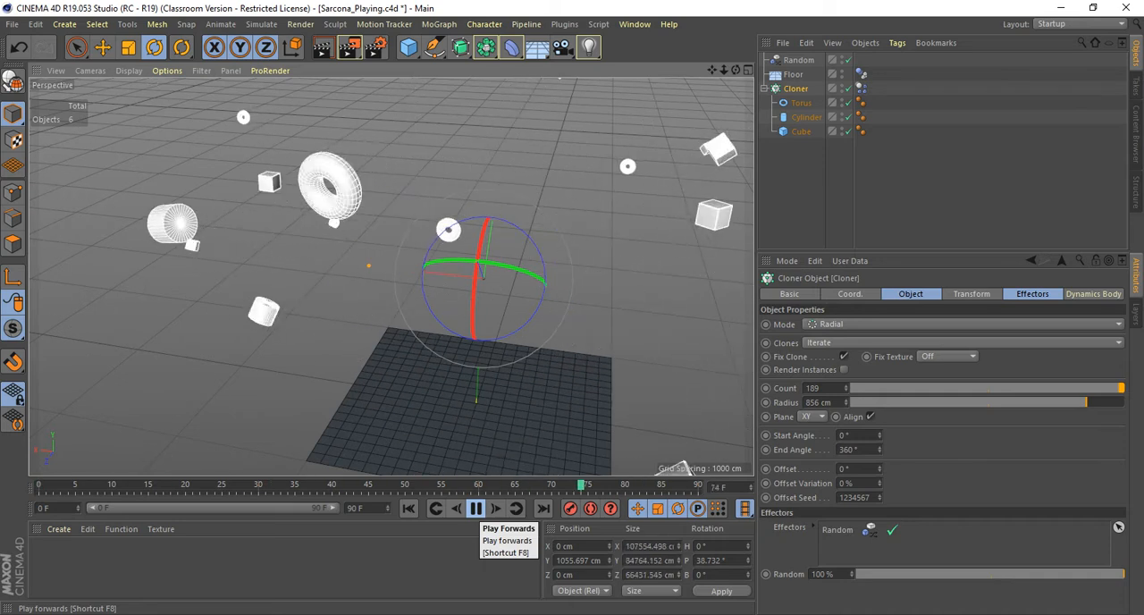
pyautogui.click(476, 508)
pyautogui.keyDown('alt'); pyautogui.moveTo(483, 278); pyautogui.dragTo(452, 400); pyautogui.keyUp('alt')
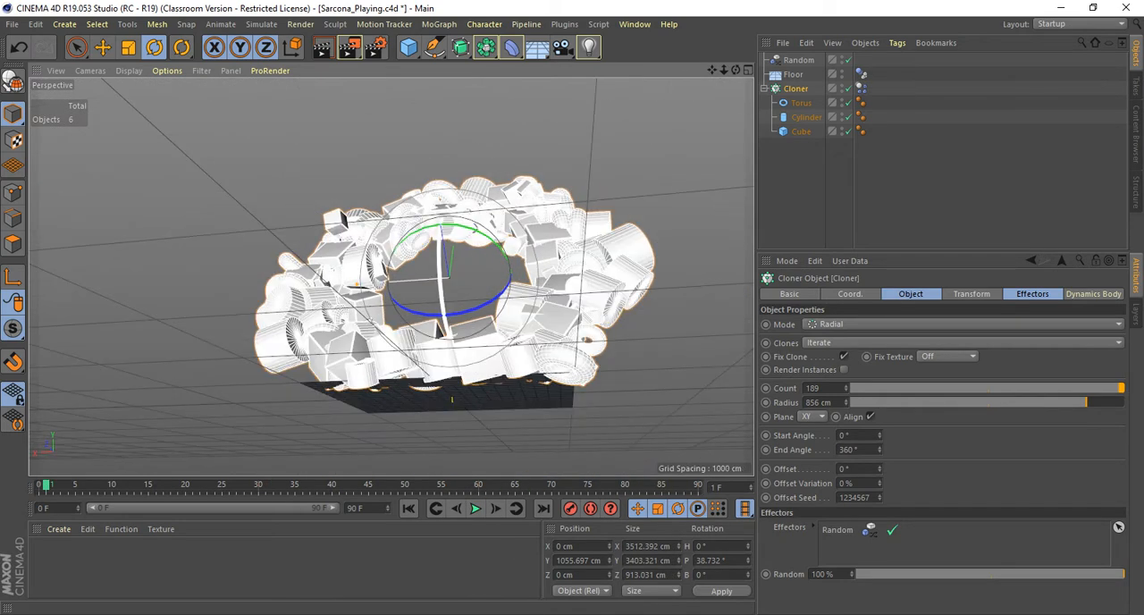
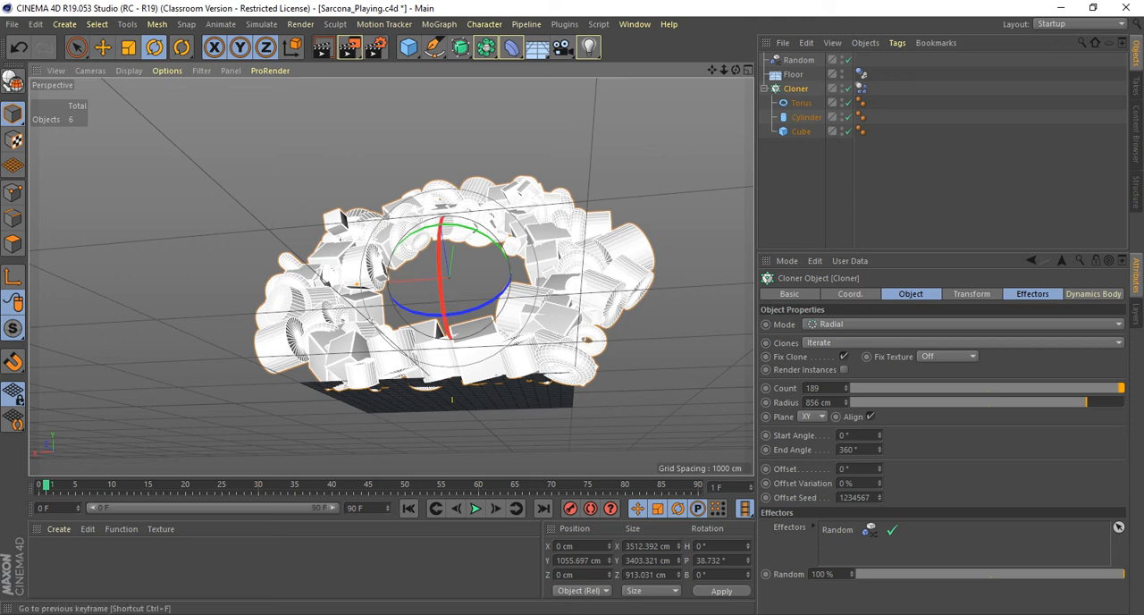
# Replay the simulation of the crowded clone ring twice and return to the first frame.
pyautogui.click(476, 507)
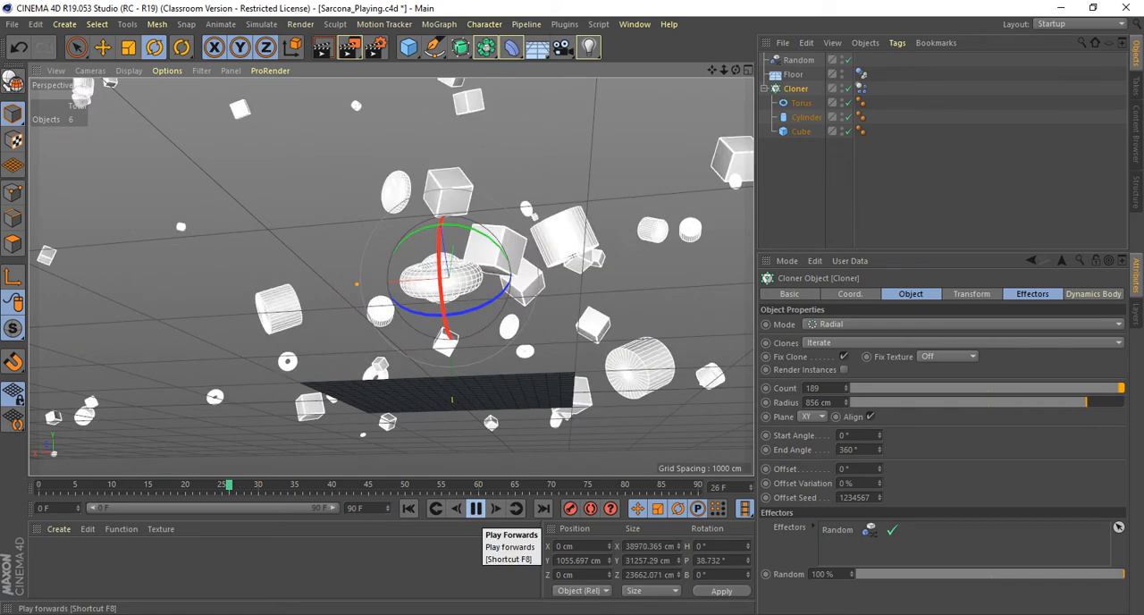
pyautogui.click(476, 508)
pyautogui.click(409, 508)
pyautogui.click(475, 508)
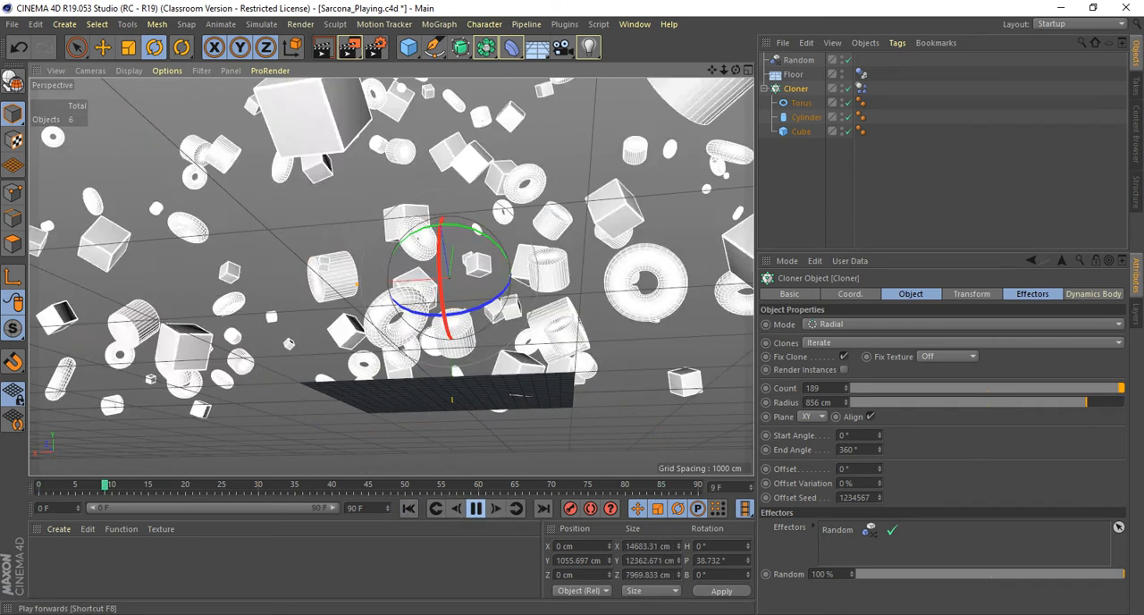
pyautogui.click(476, 508)
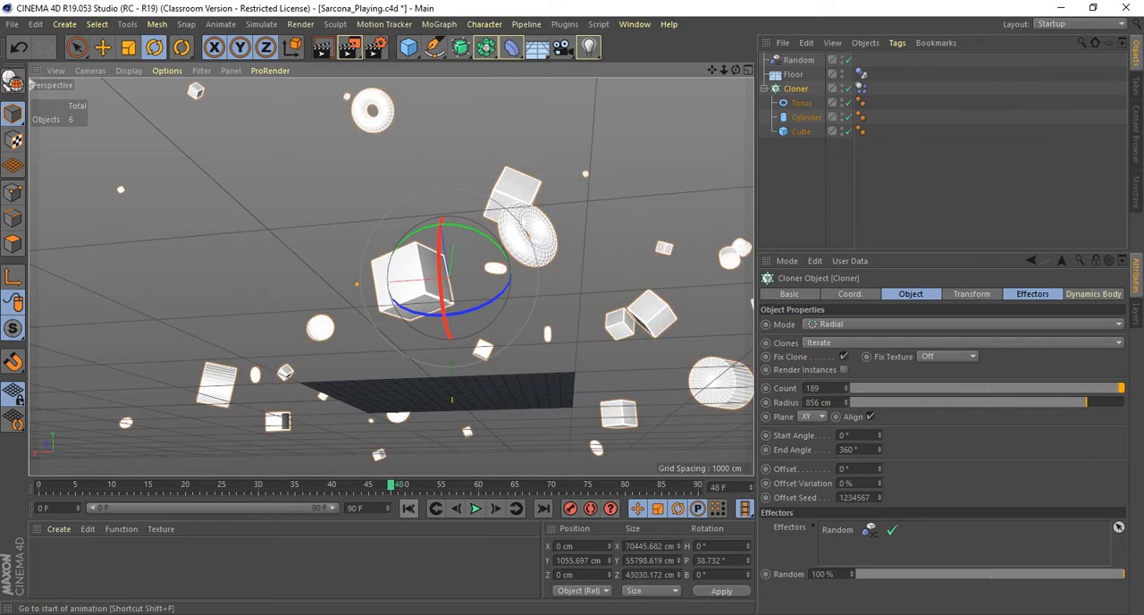
pyautogui.click(409, 508)
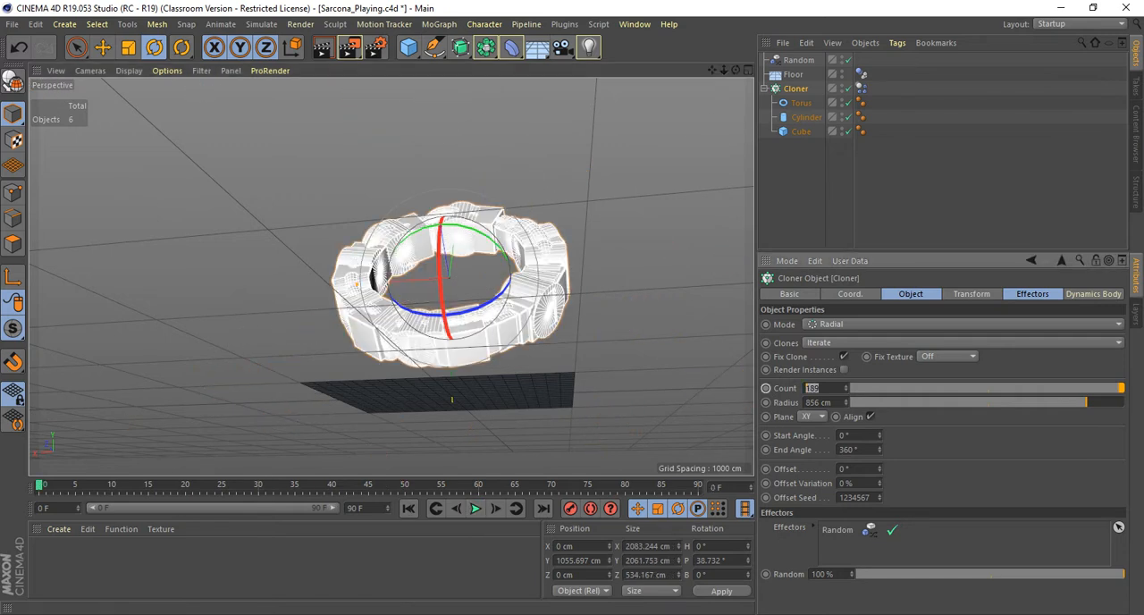
# Reduce the Cloner's count to 20.
pyautogui.press('Return')
pyautogui.write('20')
pyautogui.press('Return')
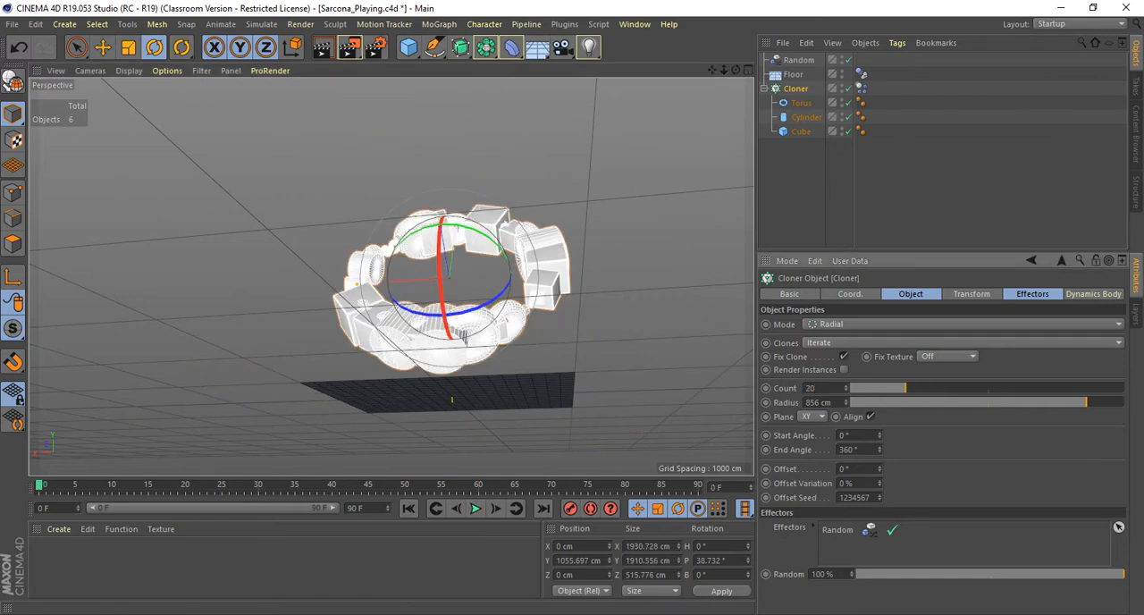
# Resize the Torus to a 69 cm ring radius and 25 cm pipe radius, and set the Cylinder's radius to 85 cm.
pyautogui.keyDown('alt'); pyautogui.moveTo(554, 259); pyautogui.dragTo(492, 309); pyautogui.keyUp('alt')
pyautogui.scroll(5, 542, 285)
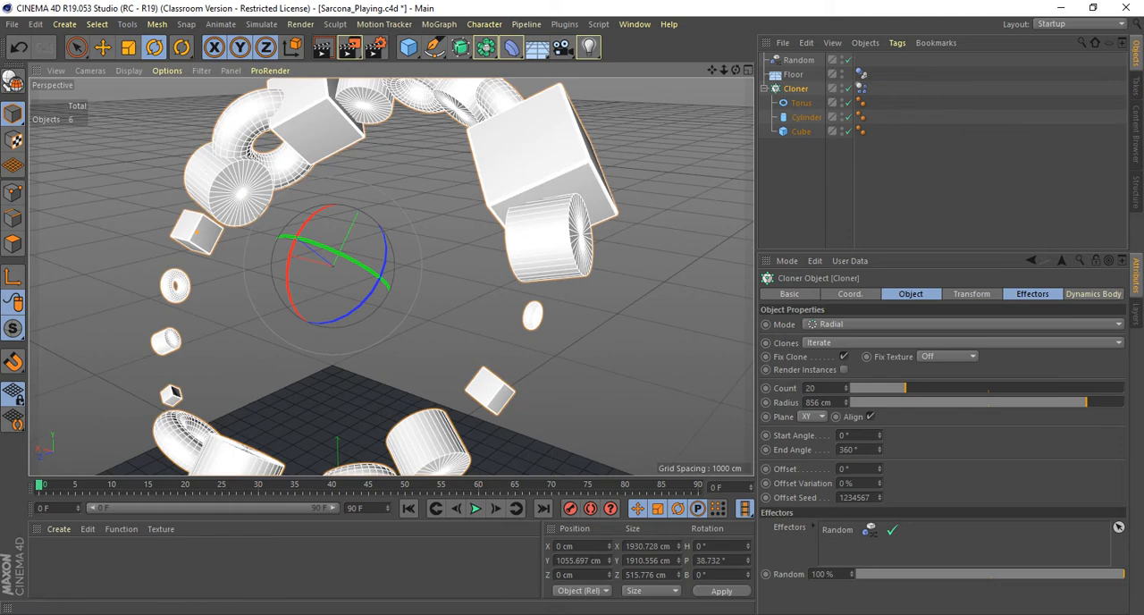
pyautogui.click(801, 103)
pyautogui.moveTo(876, 324); pyautogui.dragTo(876, 378)
pyautogui.keyDown('alt'); pyautogui.moveTo(559, 353); pyautogui.dragTo(630, 323); pyautogui.keyUp('alt')
pyautogui.scroll(-4, 630, 323)
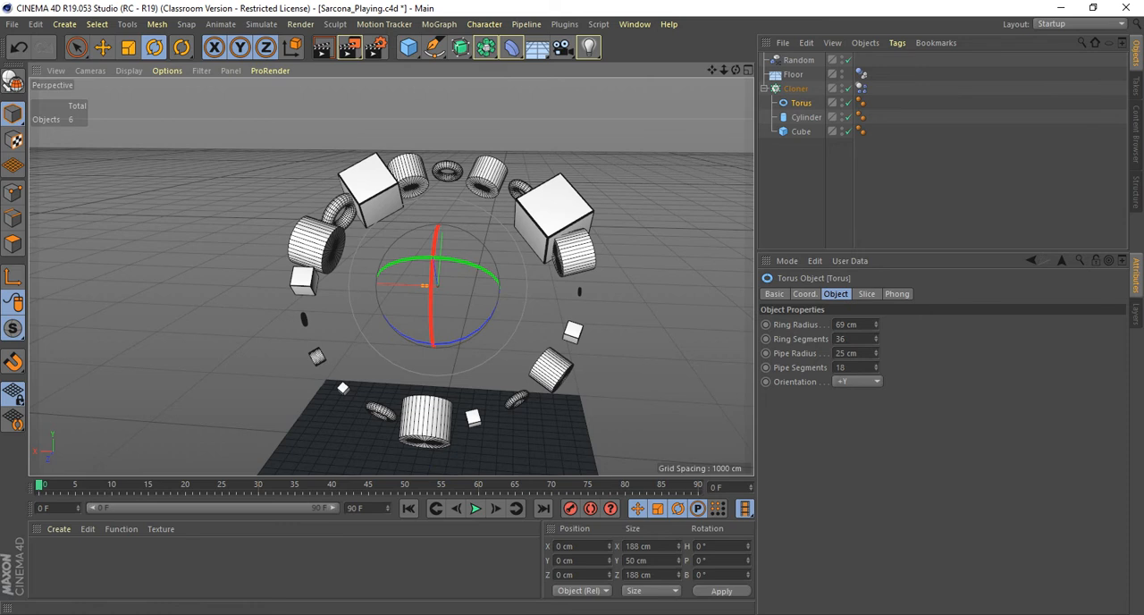
pyautogui.click(806, 117)
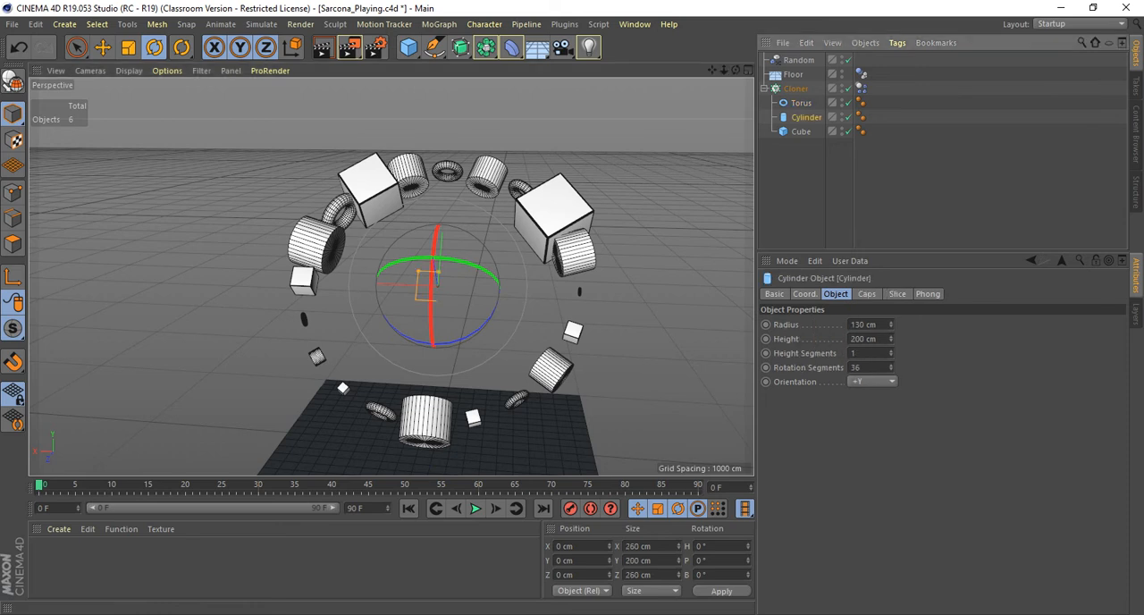
pyautogui.moveTo(877, 325); pyautogui.dragTo(876, 350)
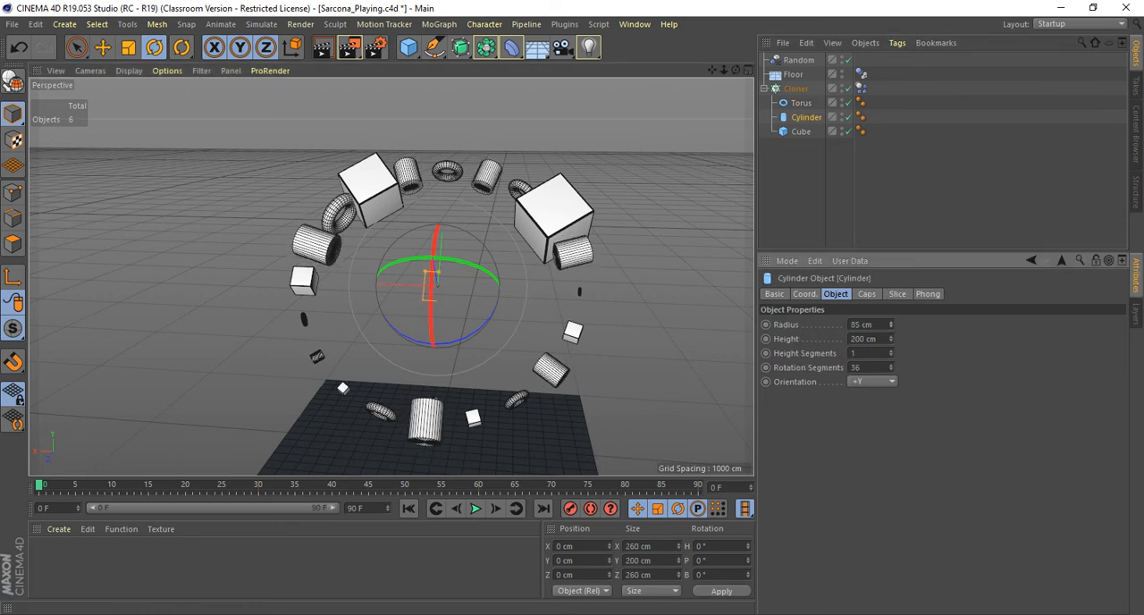
# Set the Cube's X, Y and Z sizes to 100 cm each.
pyautogui.click(801, 132)
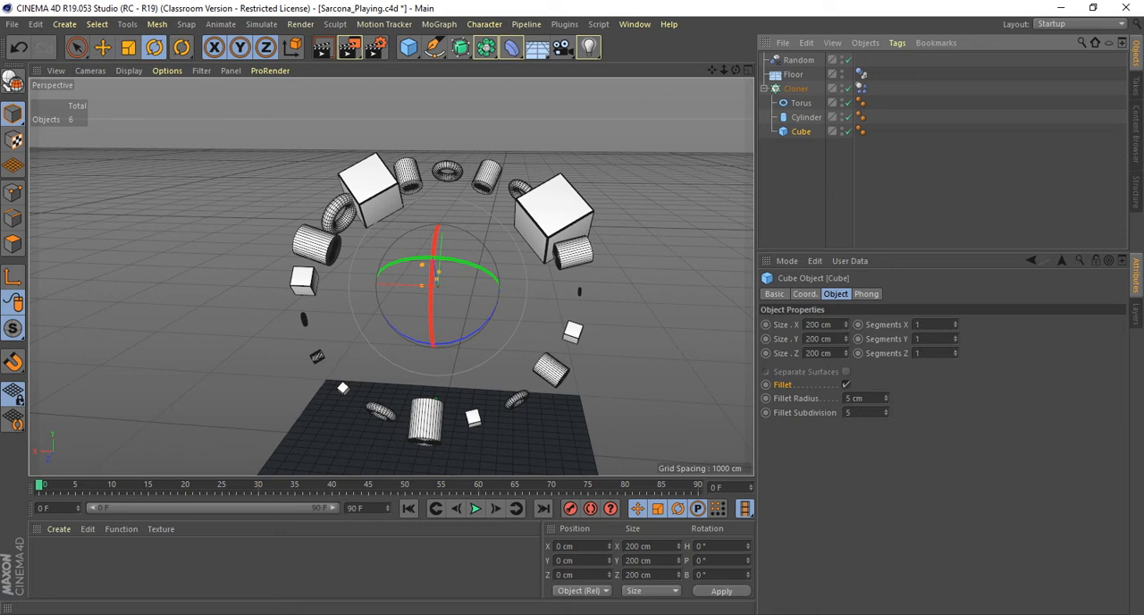
pyautogui.doubleClick(823, 325)
pyautogui.write('100')
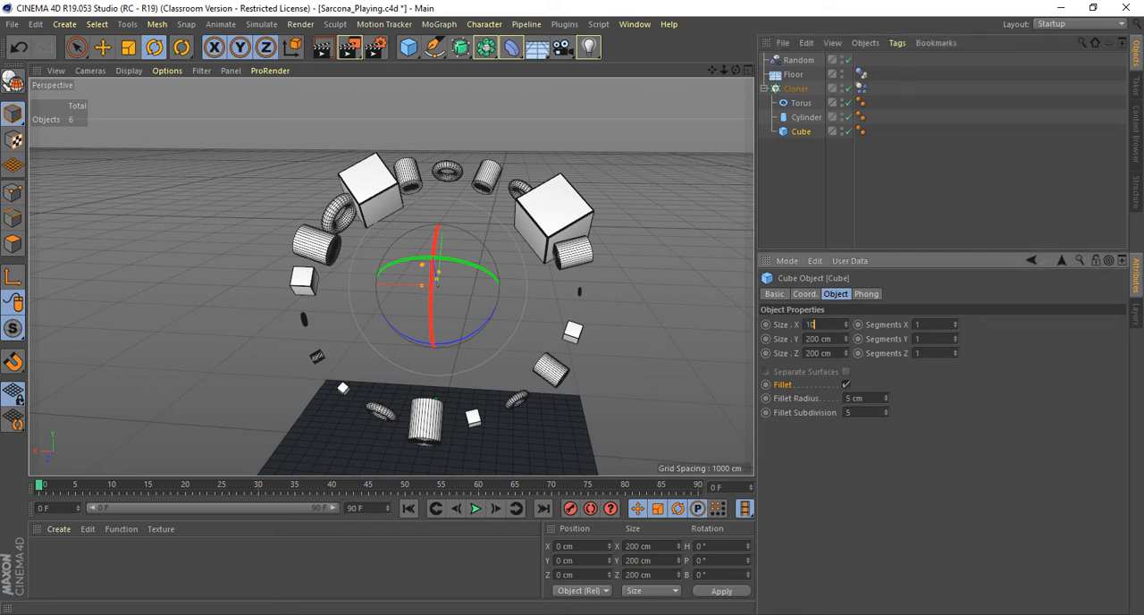
pyautogui.press('Tab')
pyautogui.write('100')
pyautogui.press('Tab')
pyautogui.write('100')
pyautogui.press('Tab')
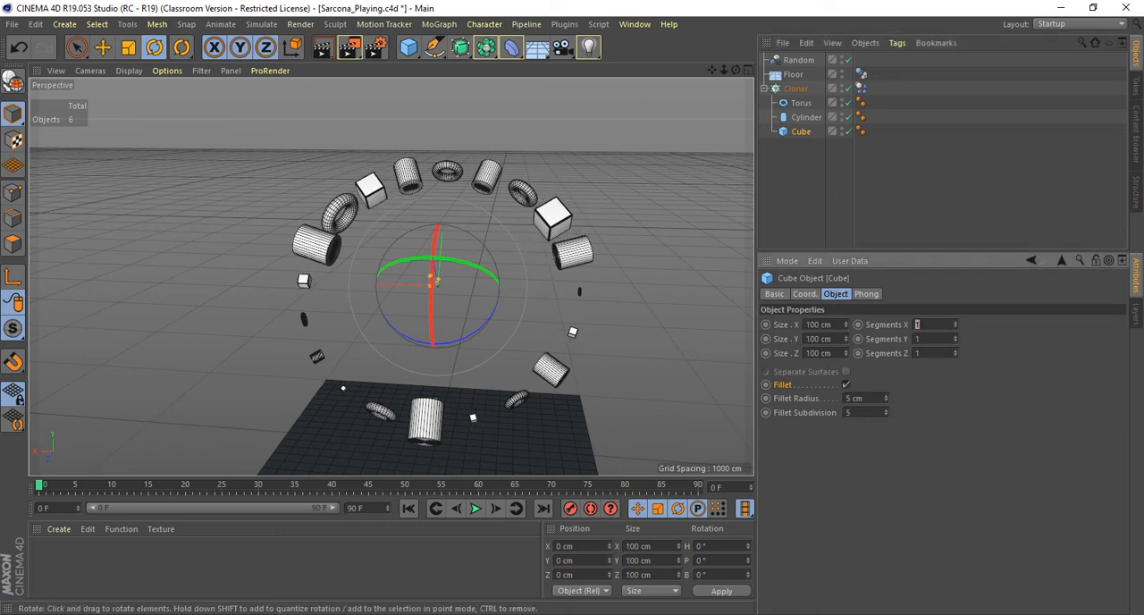
# Play the simulation of the smaller clones from the first frame, viewing it from an angle and from floor level.
pyautogui.click(475, 508)
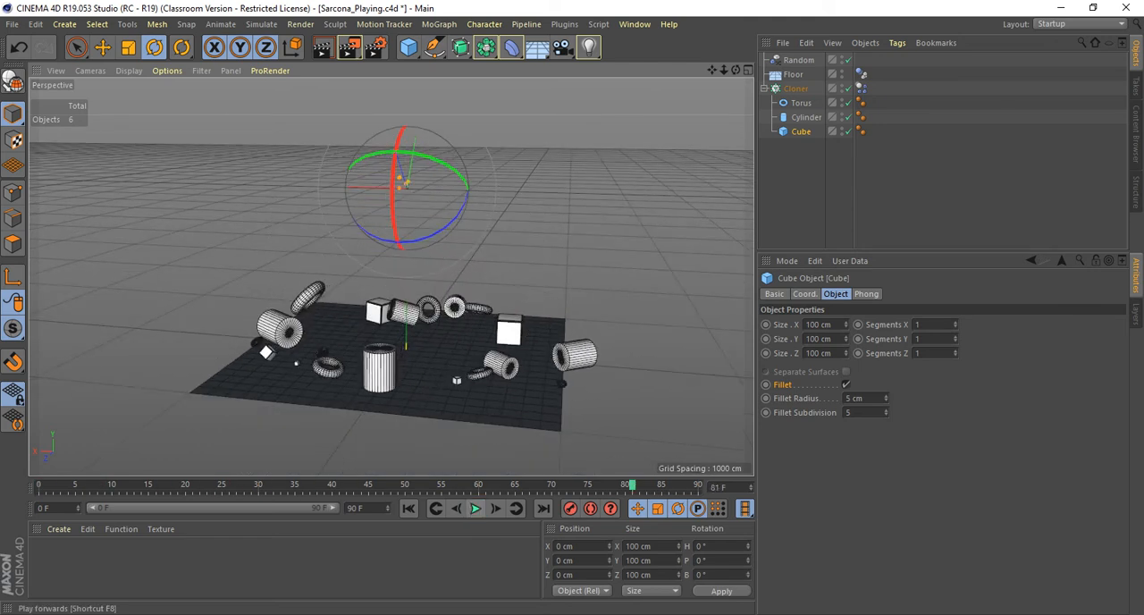
pyautogui.click(475, 508)
pyautogui.click(409, 508)
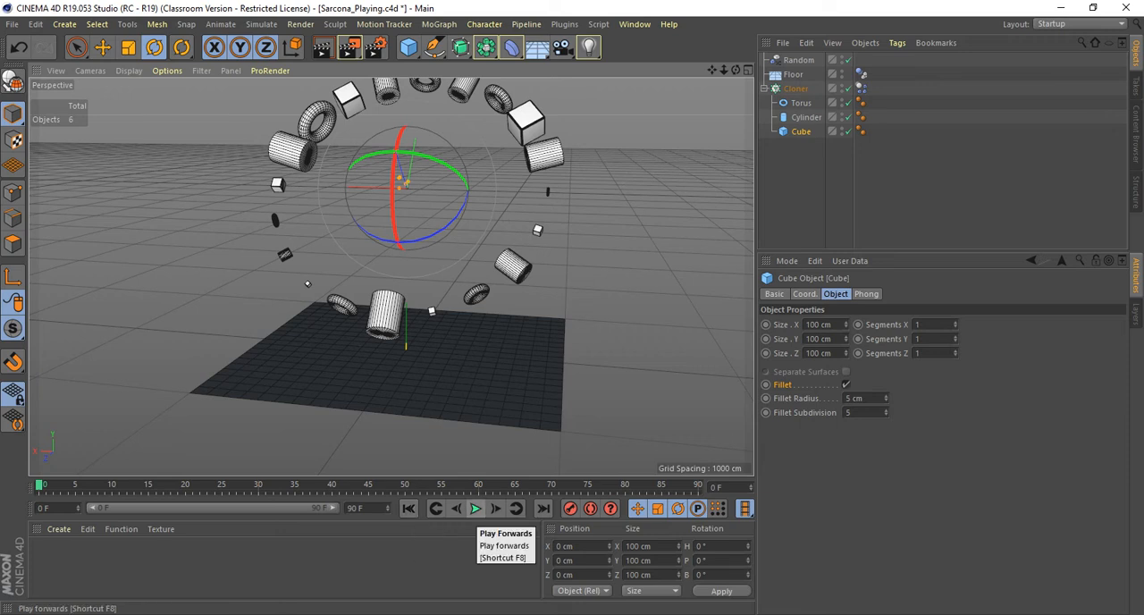
pyautogui.click(475, 509)
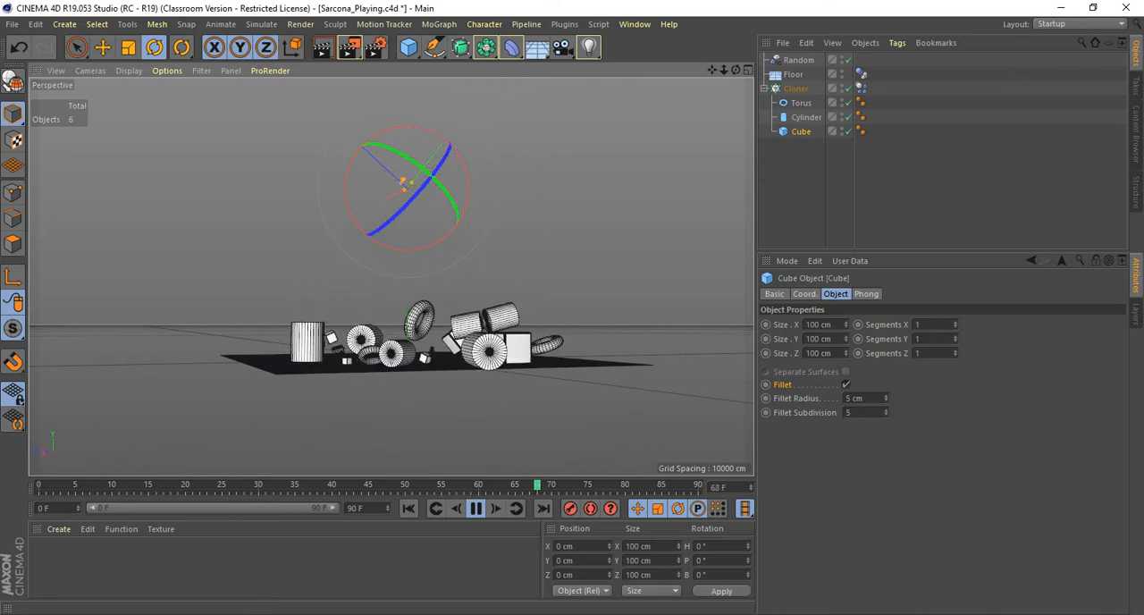
pyautogui.click(476, 508)
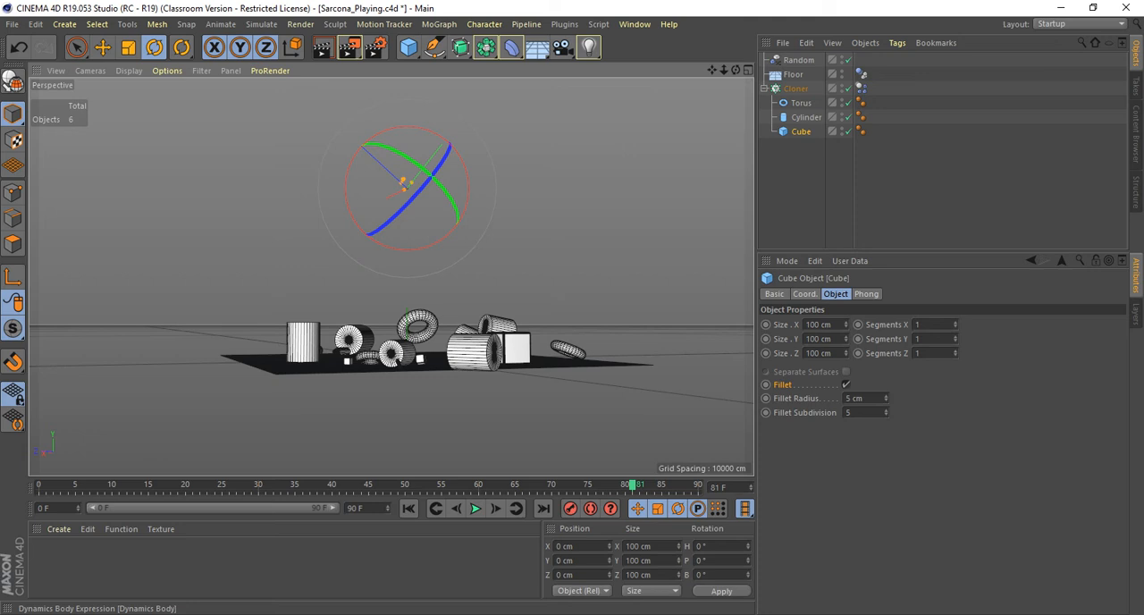
# Set the Cloner's Dynamics Body collision to 0% friction and 100% bounce.
pyautogui.click(861, 89)
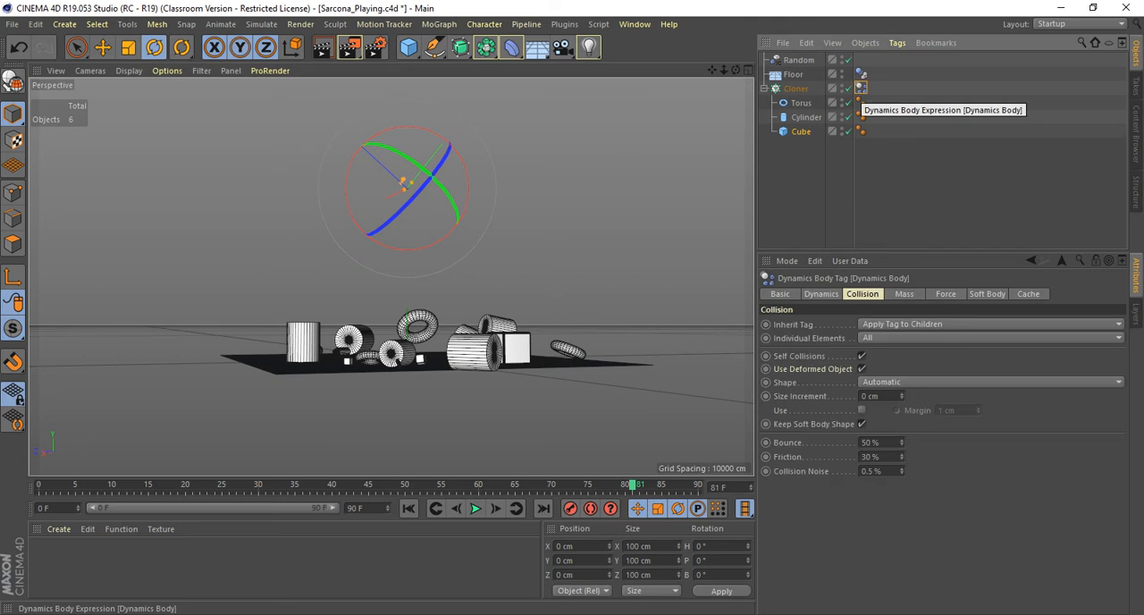
pyautogui.doubleClick(872, 457)
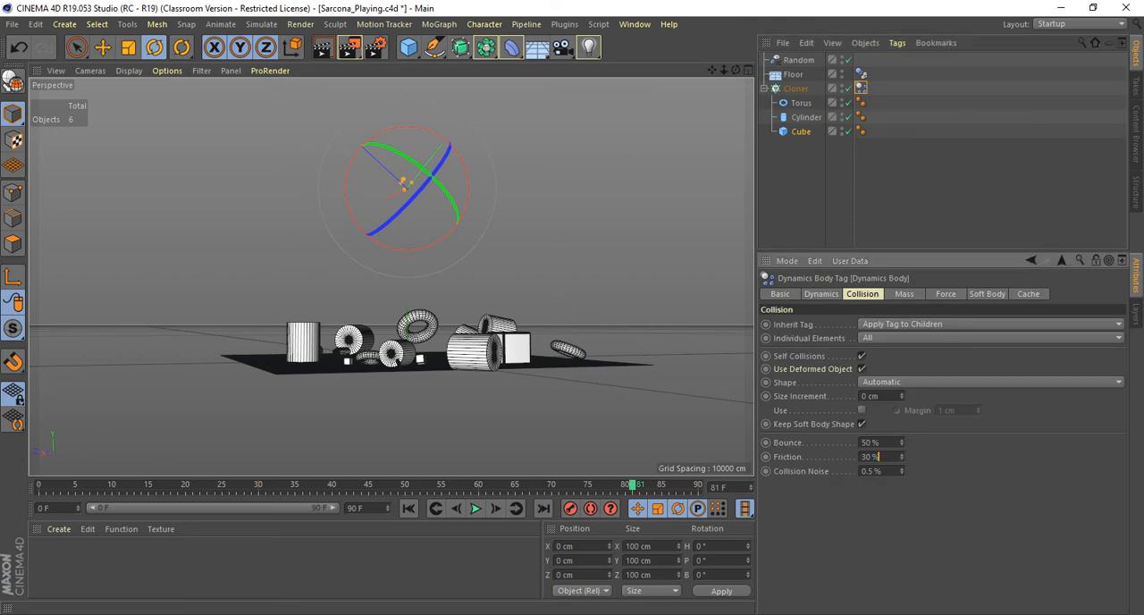
pyautogui.write('0')
pyautogui.press('Return')
pyautogui.write('100')
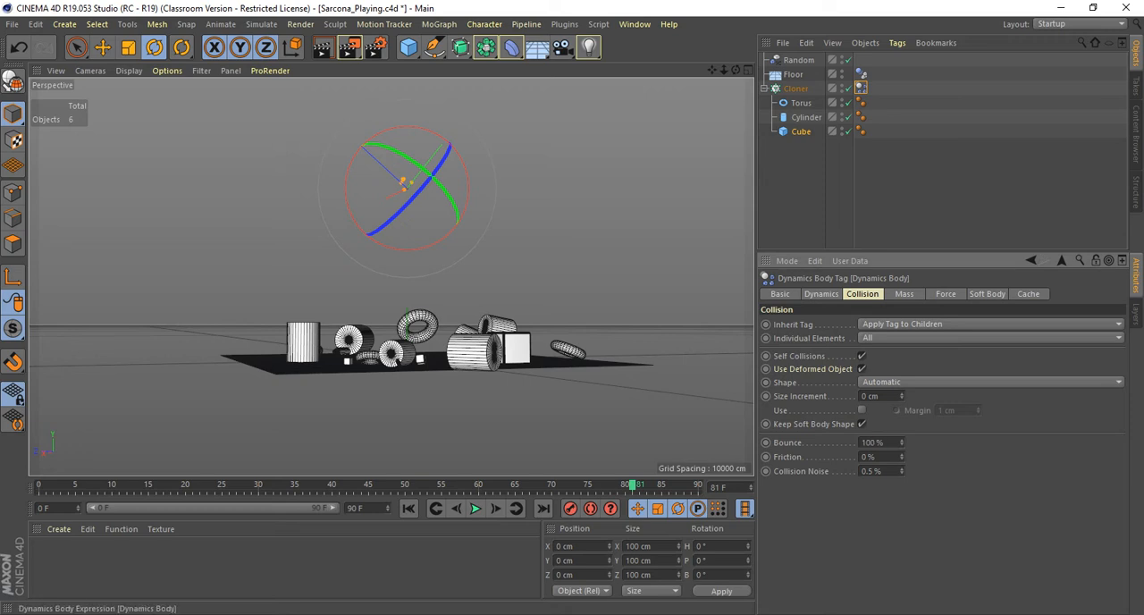
# Set the Floor's Dynamics Body collision to 100% bounce and 0% friction.
pyautogui.click(861, 73)
pyautogui.doubleClick(876, 416)
pyautogui.write('10')
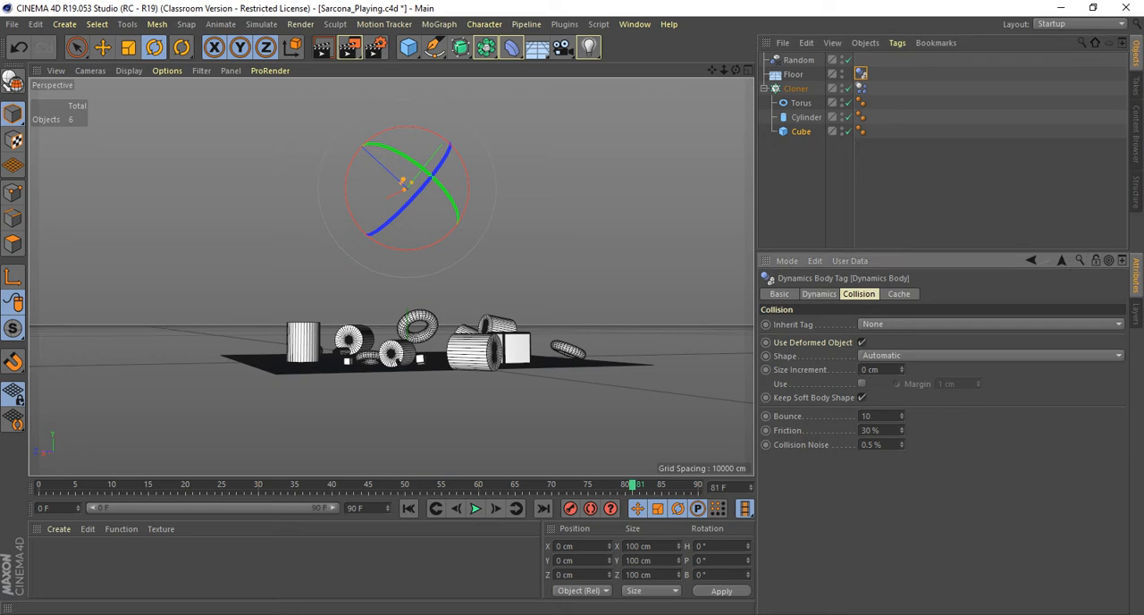
pyautogui.press('Tab')
pyautogui.write('0')
pyautogui.press('Return')
# Play the high-bounce, frictionless simulation from the first frame to examine how the clones react.
pyautogui.click(408, 509)
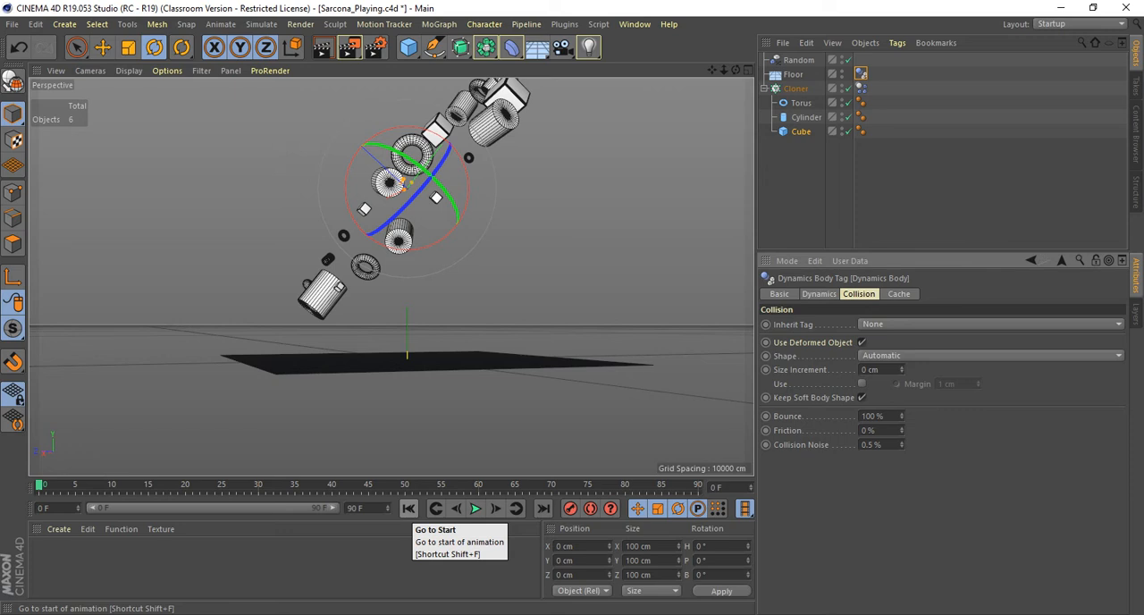
pyautogui.click(475, 509)
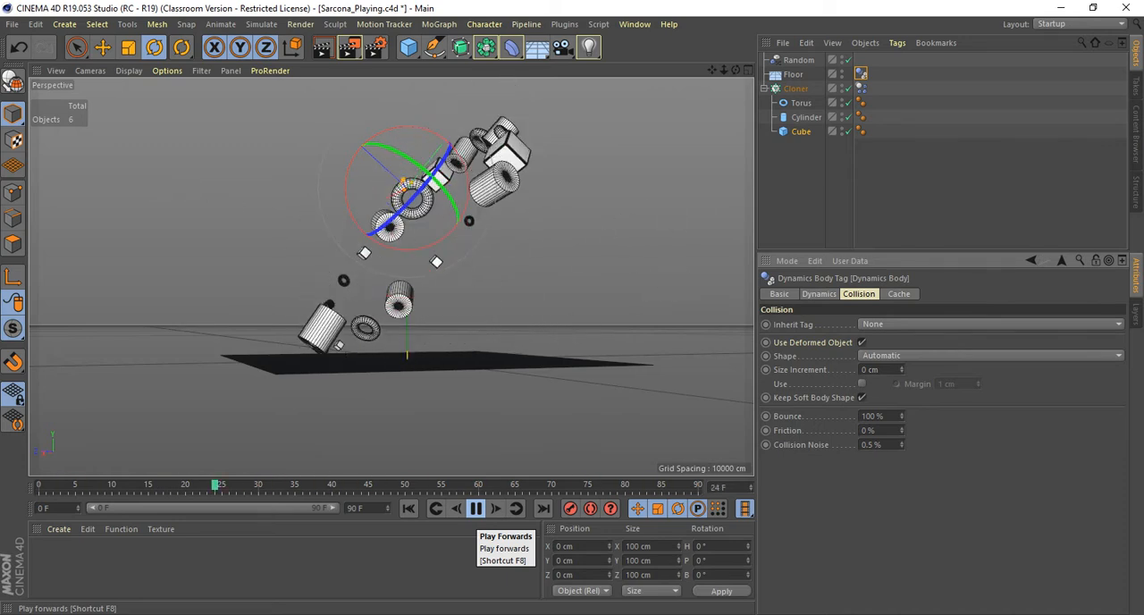
pyautogui.click(476, 508)
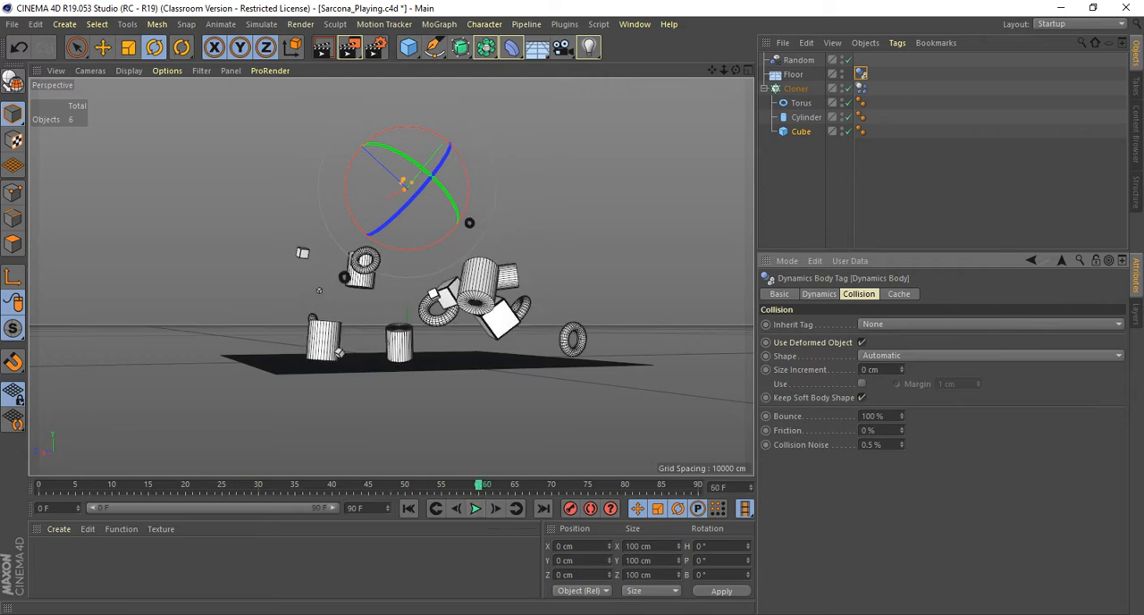
# Lower the bounce in the Floor's Dynamics Body collision settings to 1%.
pyautogui.doubleClick(873, 417)
pyautogui.write('1')
pyautogui.press('Return')
# Set the Cloner's Dynamics Body collision to 1% bounce and 100% friction.
pyautogui.click(861, 87)
pyautogui.doubleClick(873, 442)
pyautogui.write('1100')
pyautogui.press('Return')
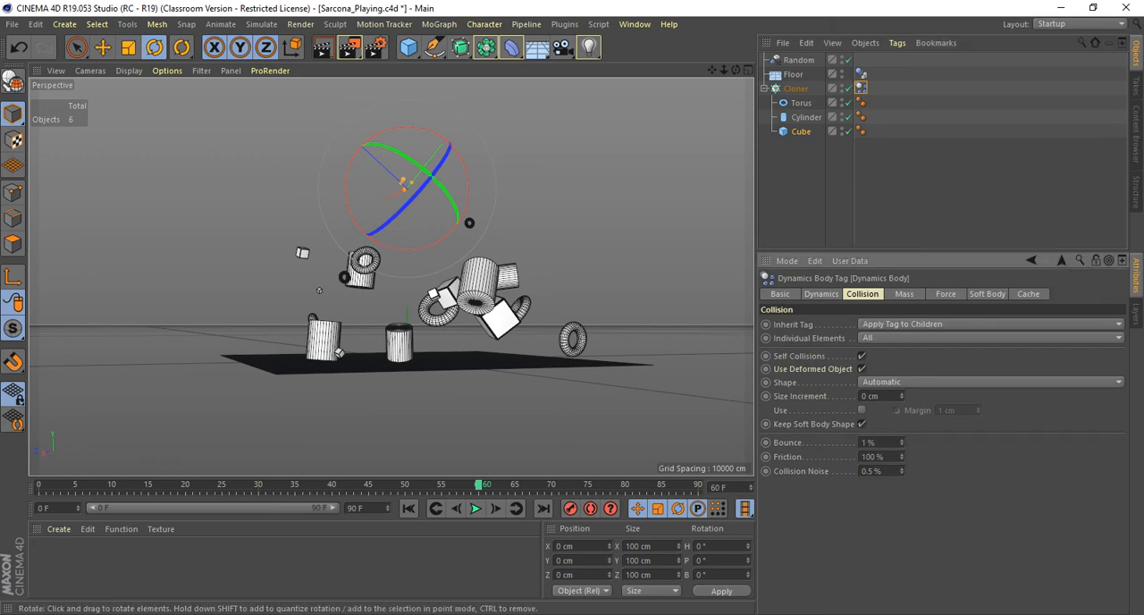
# Play the low-bounce, high-friction simulation twice from the first frame to check how the clones settle.
pyautogui.click(409, 508)
pyautogui.click(476, 507)
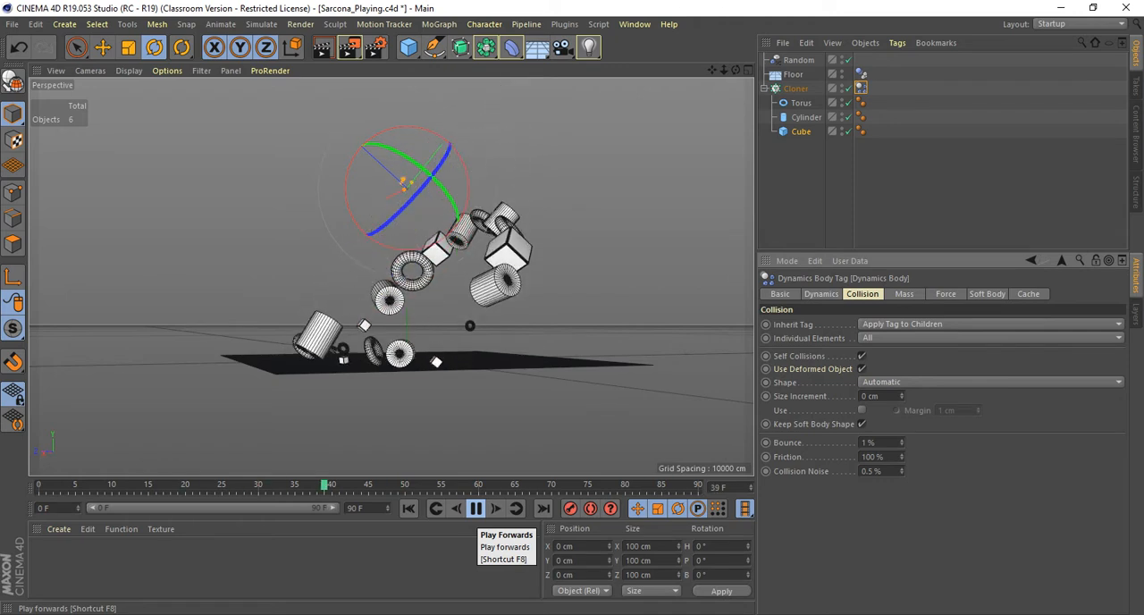
pyautogui.click(475, 509)
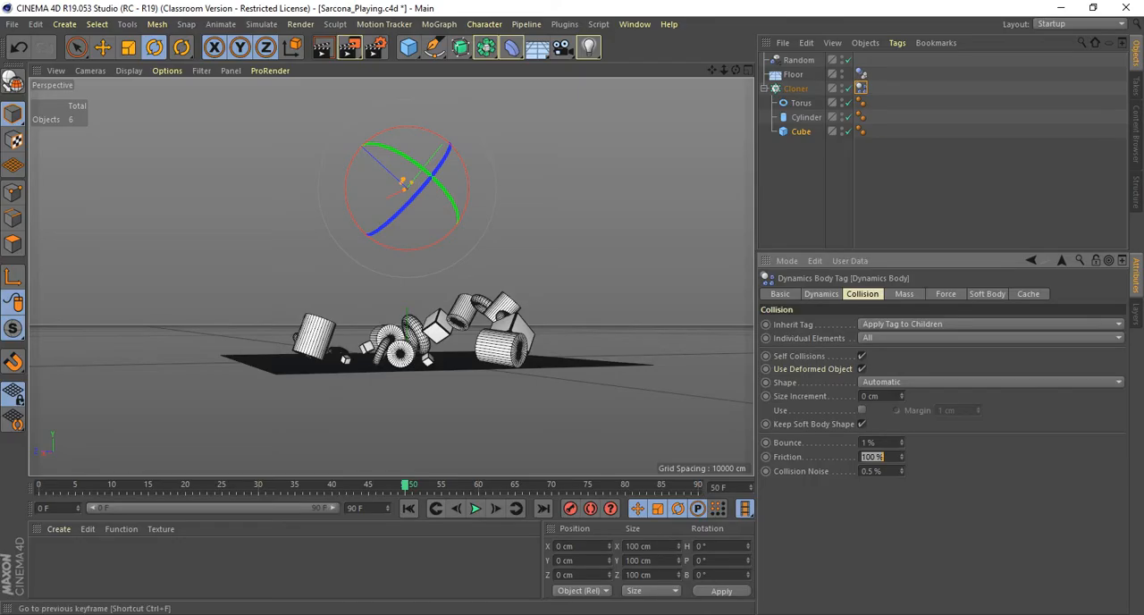
pyautogui.click(408, 508)
pyautogui.click(475, 509)
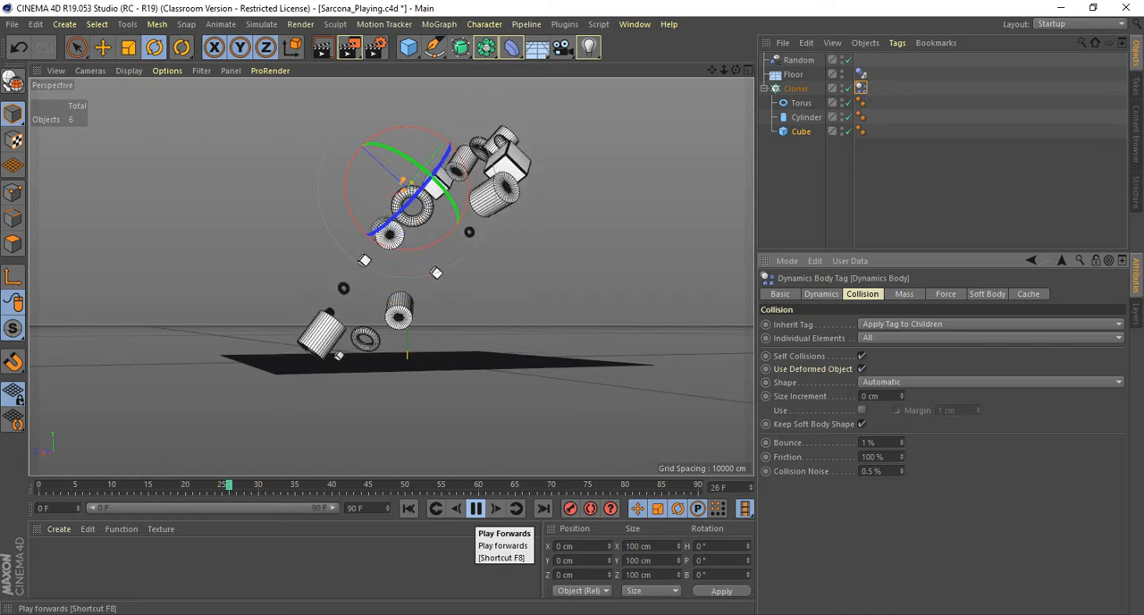
pyautogui.click(476, 508)
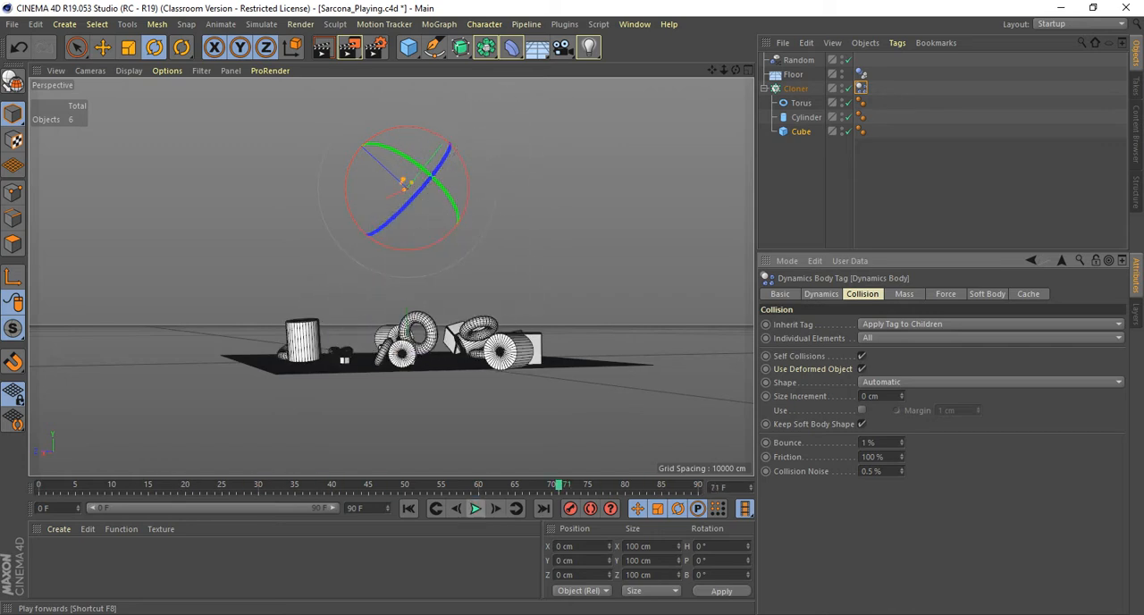
# Play the simulation from a higher angle, stop it at frame 43, and frame the falling clones more closely.
pyautogui.keyDown('alt'); pyautogui.moveTo(456, 348); pyautogui.dragTo(445, 418); pyautogui.keyUp('alt')
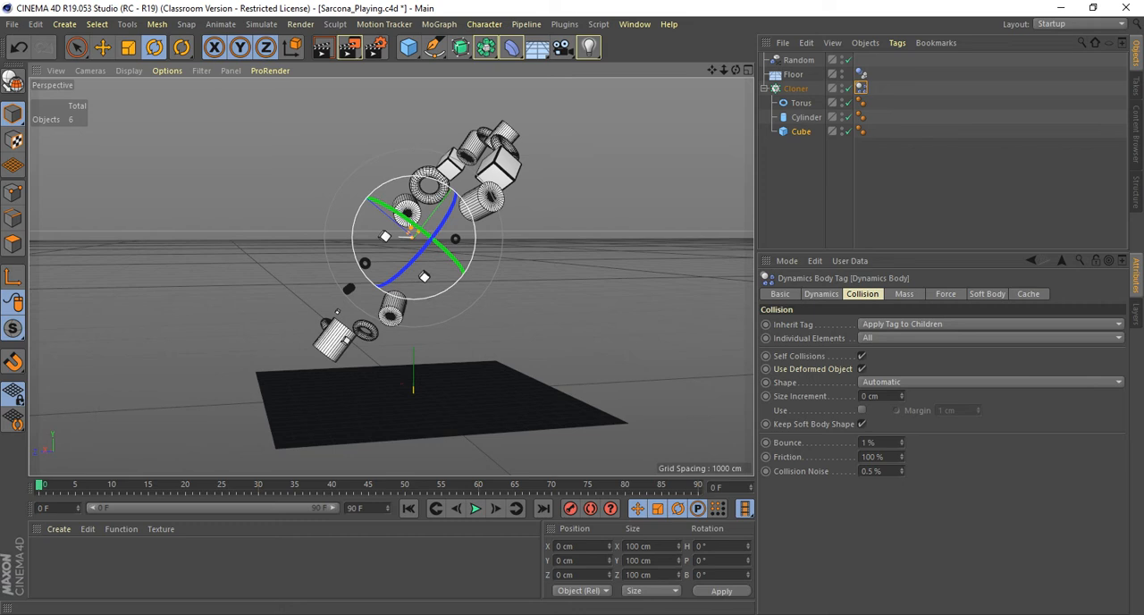
pyautogui.click(475, 508)
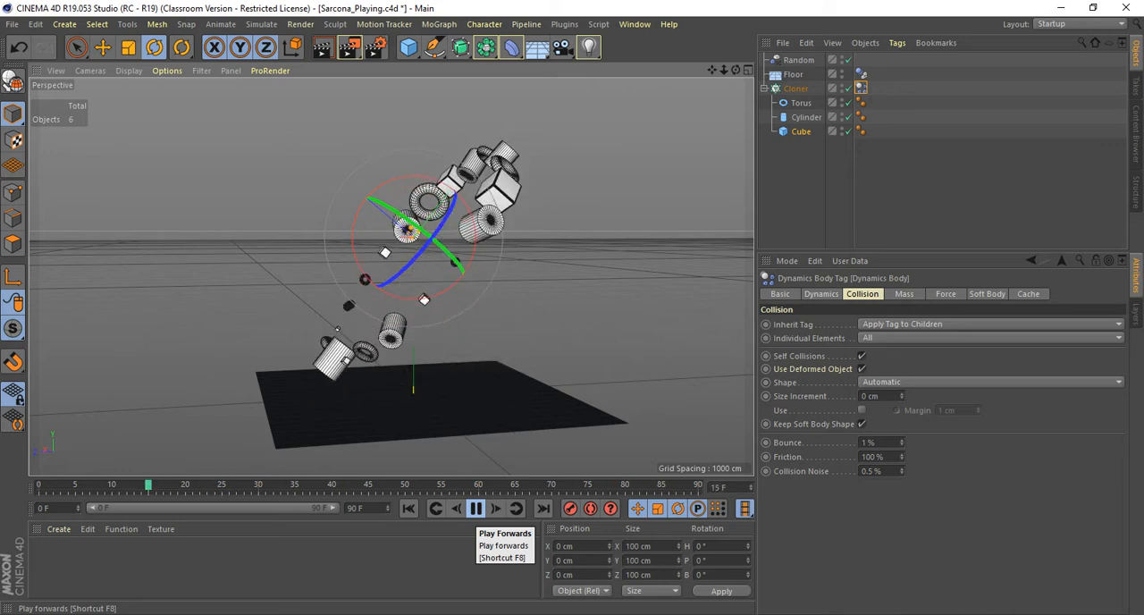
pyautogui.click(476, 509)
pyautogui.scroll(5, 447, 360)
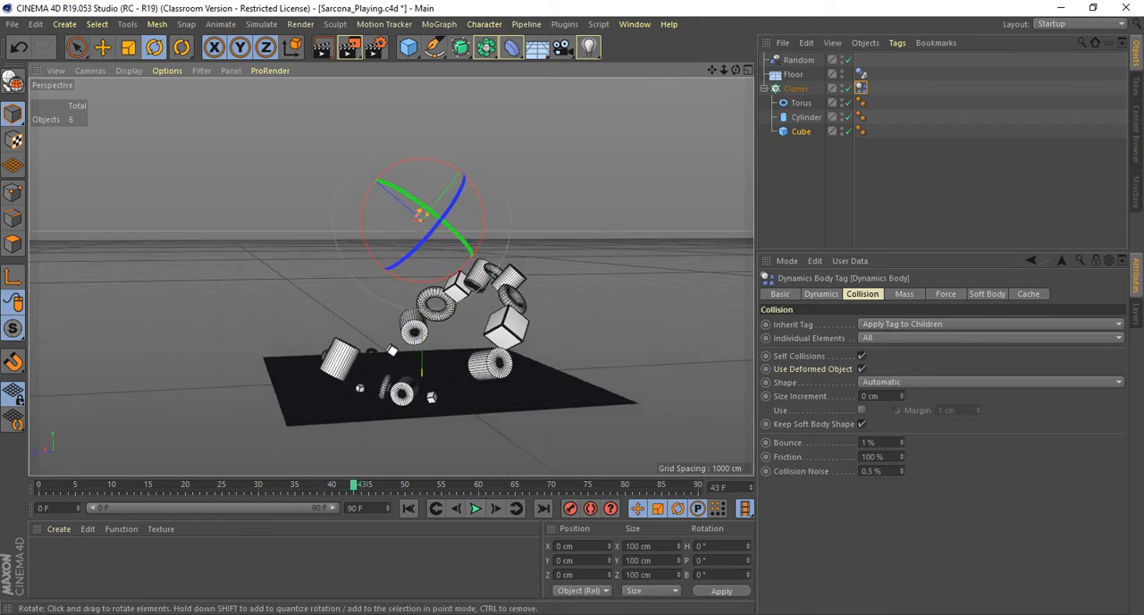
pyautogui.keyDown('alt'); pyautogui.moveTo(438, 376); pyautogui.dragTo(475, 408); pyautogui.keyUp('alt')
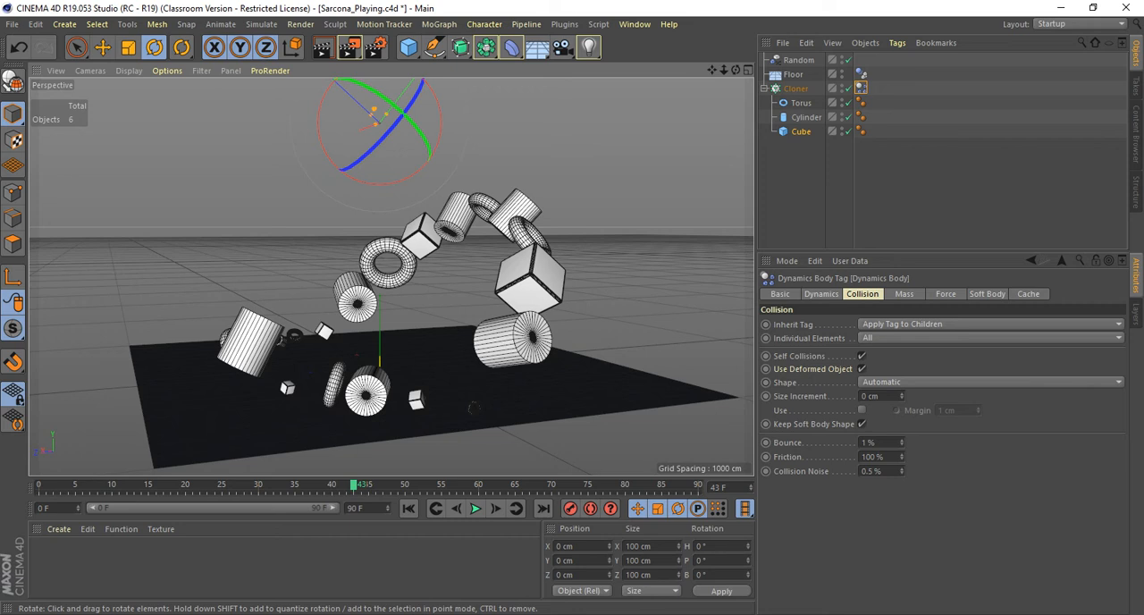
# Render frame 43 in the viewport and in the Picture Viewer, and view the rendered image at 80%.
pyautogui.hotkey('ctrl', 'r')
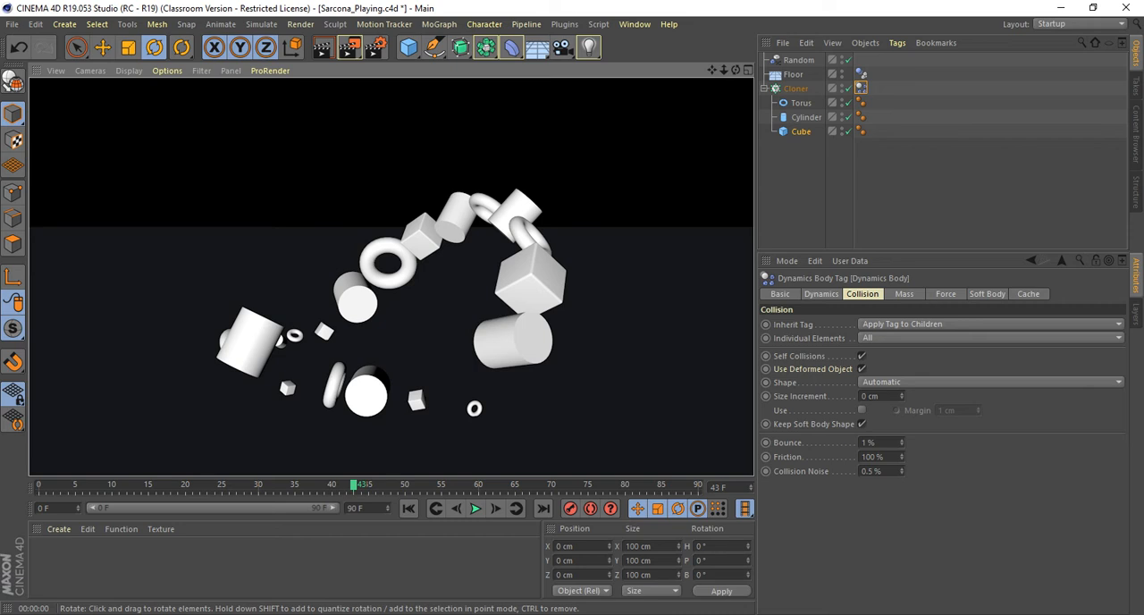
pyautogui.hotkey('shift', 'r')
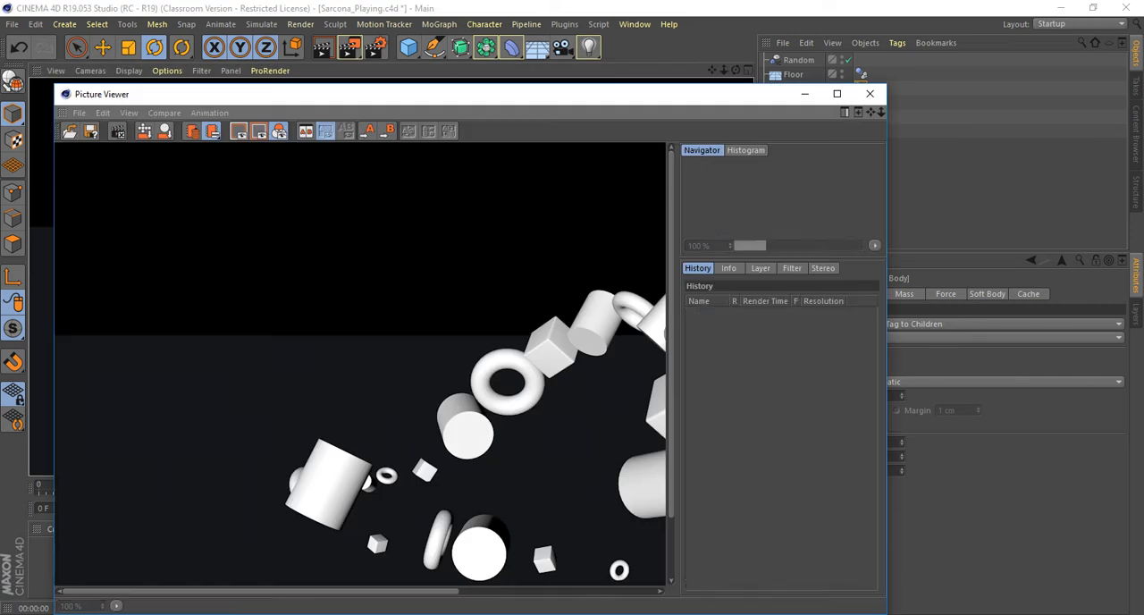
pyautogui.scroll(-2, 360, 364)
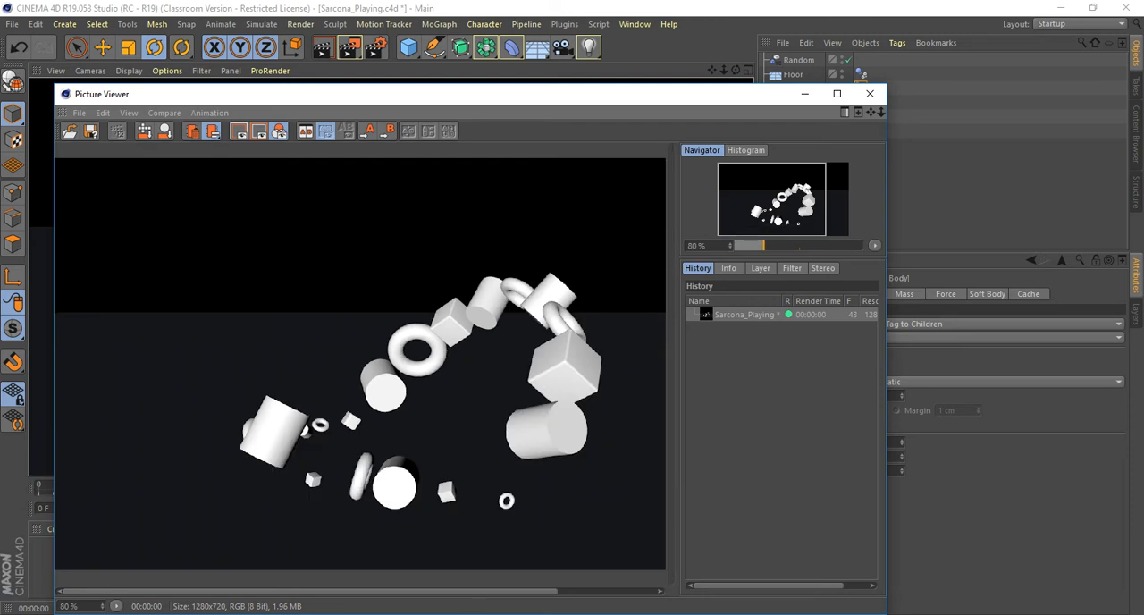
# Close the rendered image, render frame 43 in the Picture Viewer once more, and close that render too.
pyautogui.moveTo(429, 94); pyautogui.dragTo(540, 32)
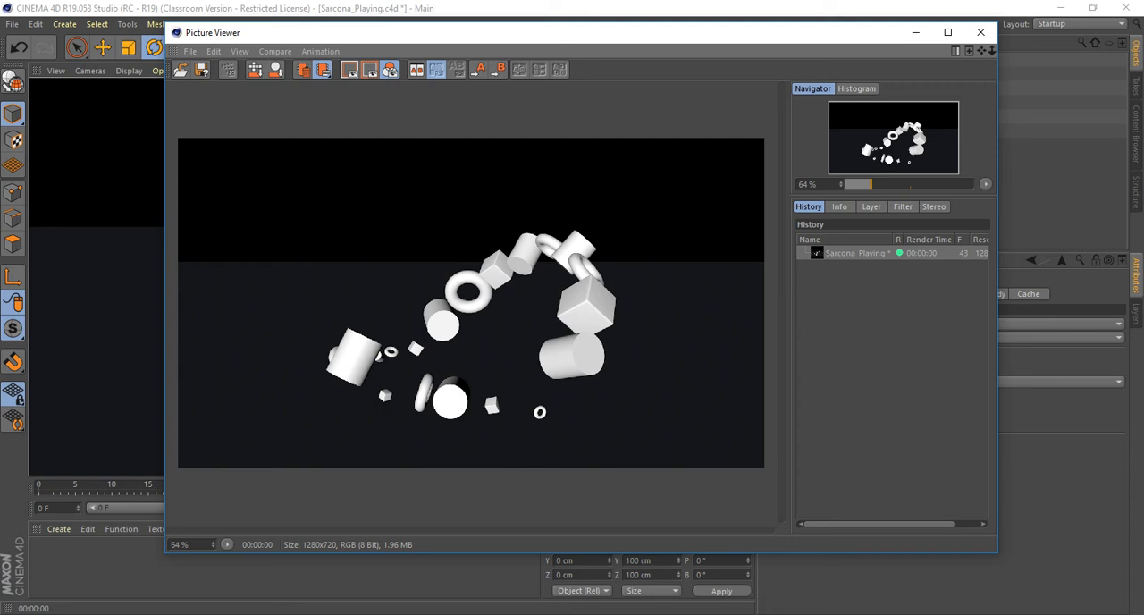
pyautogui.click(981, 32)
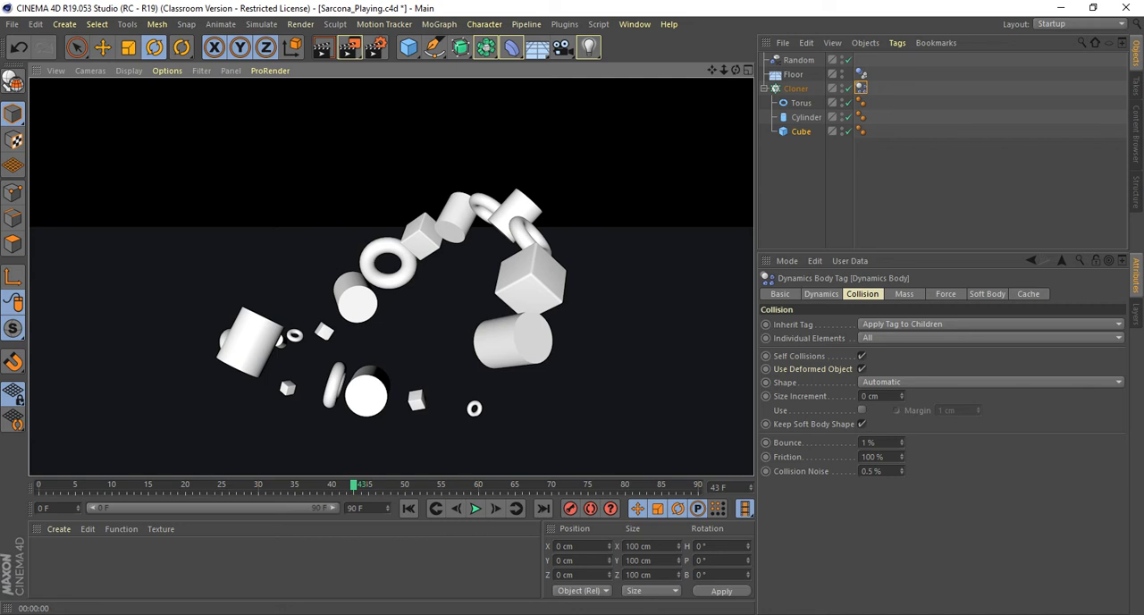
pyautogui.click(350, 46)
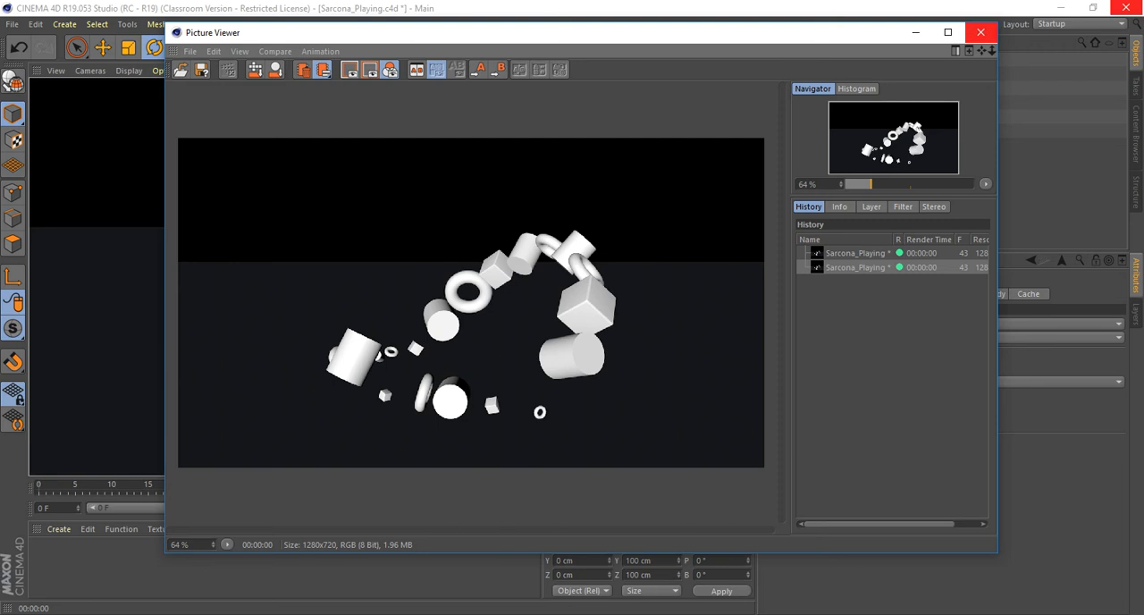
pyautogui.click(981, 32)
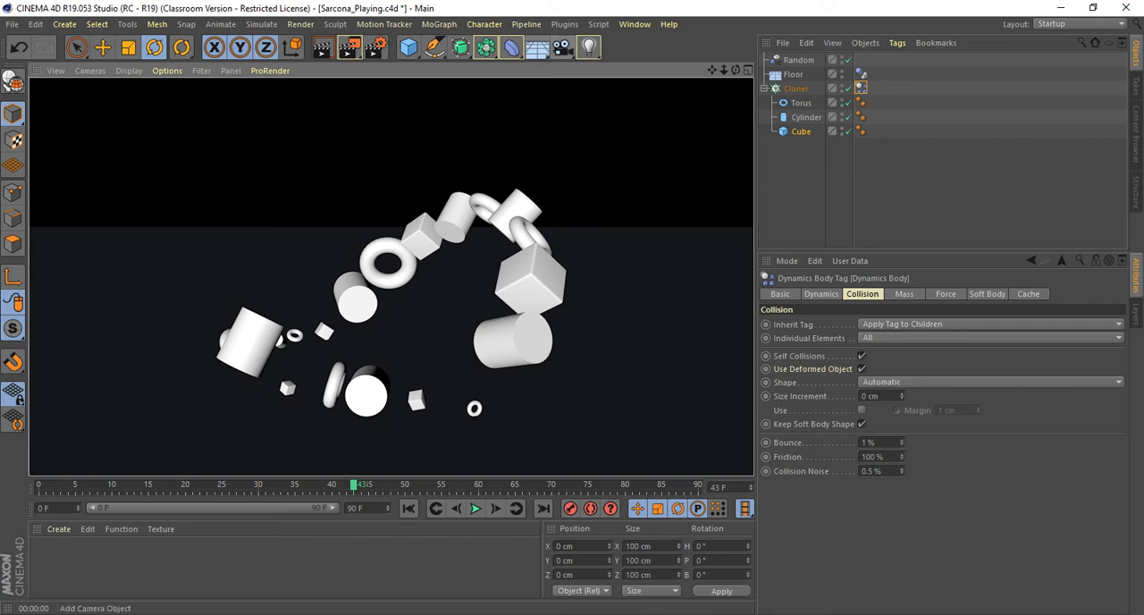
# Add a standard Light to the scene and raise it above the clones to about 787 cm in Y.
pyautogui.click(588, 46)
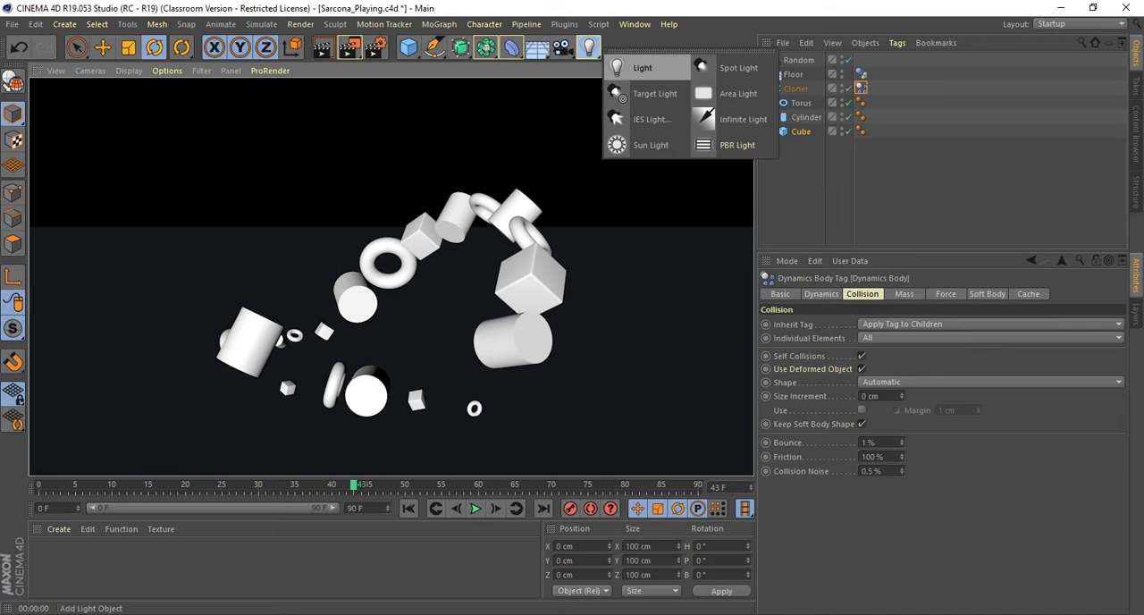
pyautogui.click(642, 68)
pyautogui.press('e')
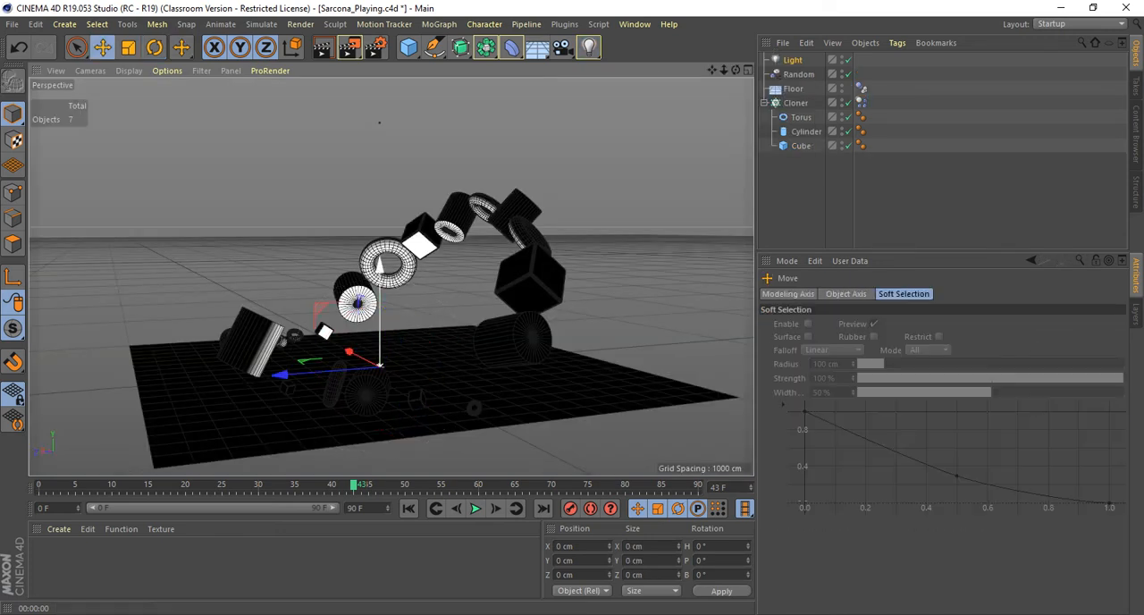
pyautogui.moveTo(380, 322); pyautogui.dragTo(380, 276)
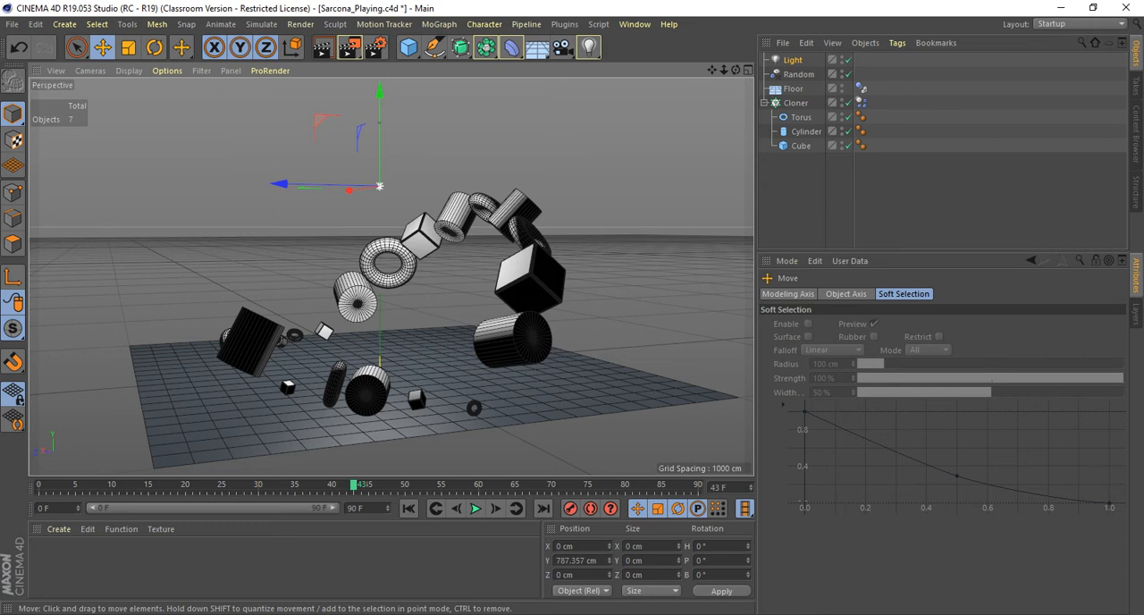
# Render frame 43 with the new light in the Picture Viewer twice.
pyautogui.hotkey('shift', 'r')
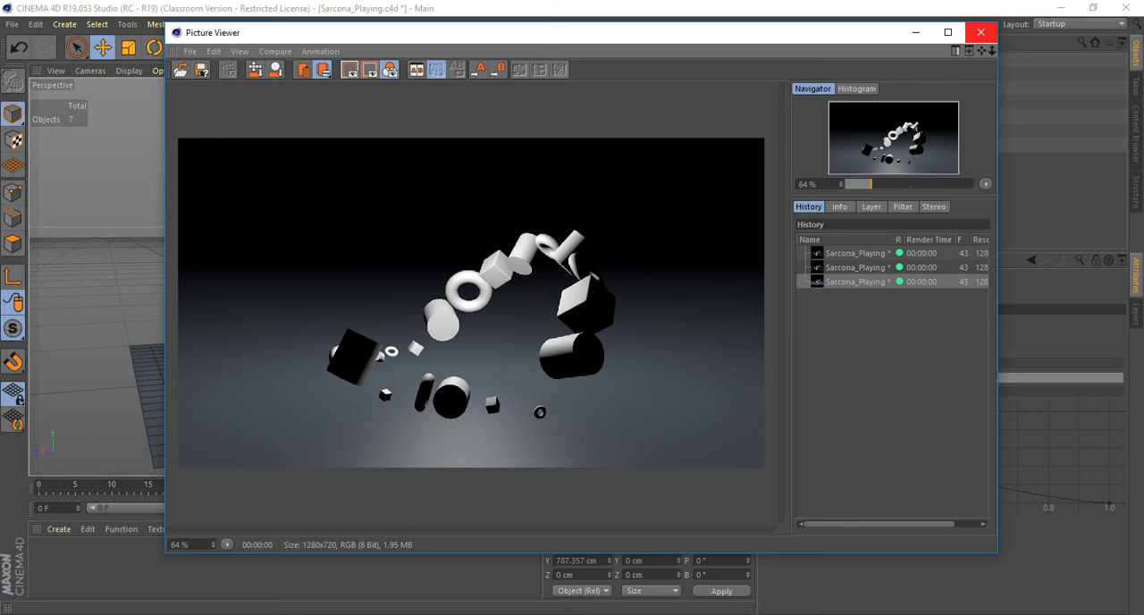
pyautogui.hotkey('shift', 'r')
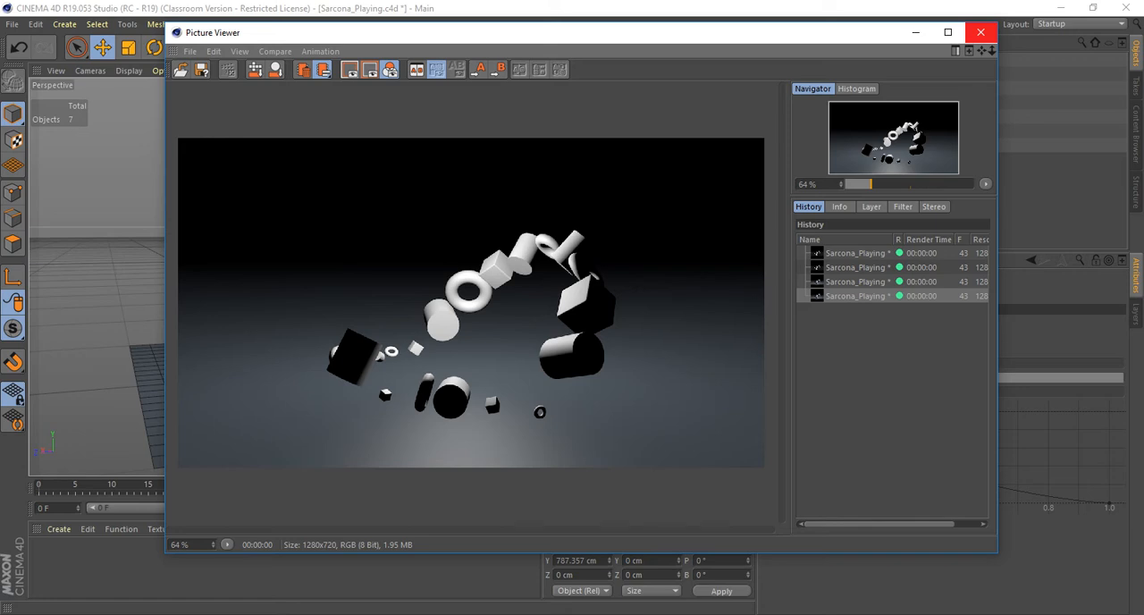
pyautogui.moveTo(679, 33); pyautogui.dragTo(566, 93)
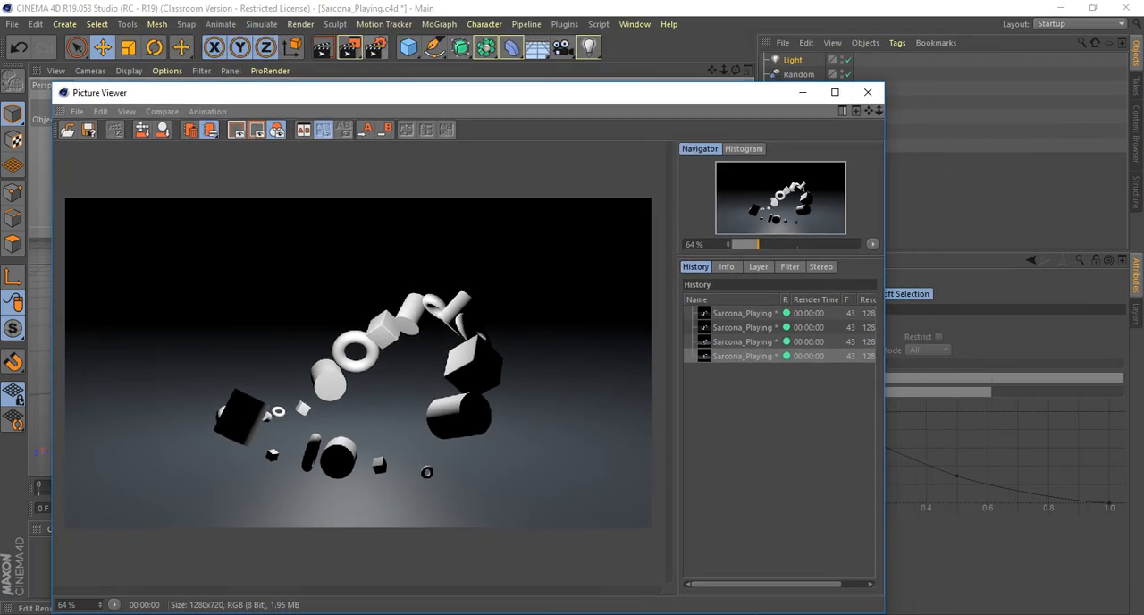
# Set the renderer to Physical in the render settings and add the Global Illumination effect.
pyautogui.hotkey('ctrl', 'b')
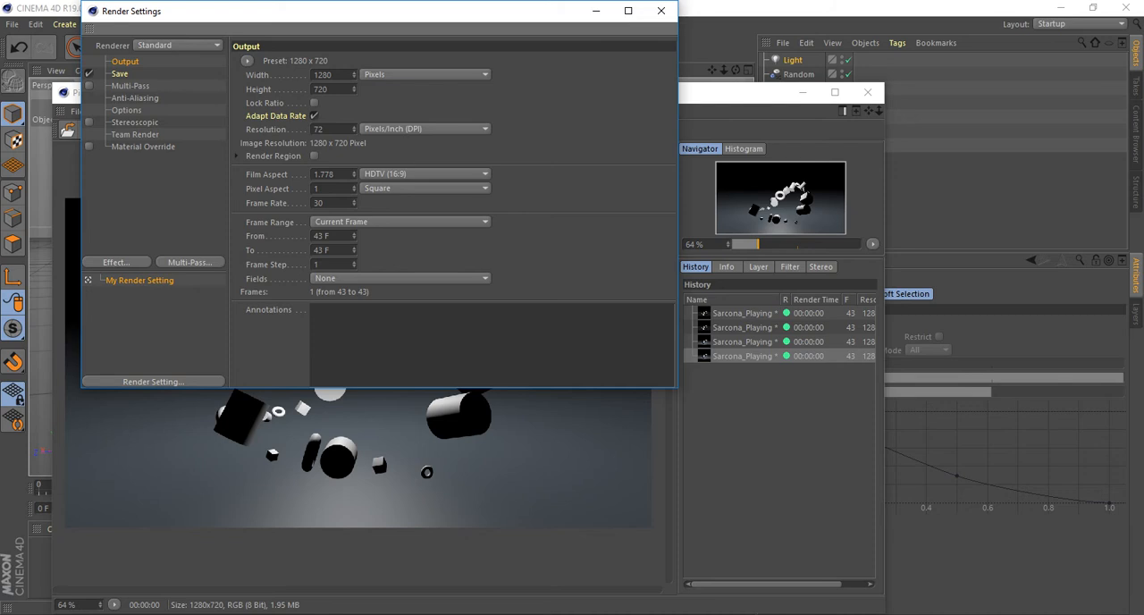
pyautogui.click(177, 45)
pyautogui.click(161, 58)
pyautogui.click(116, 262)
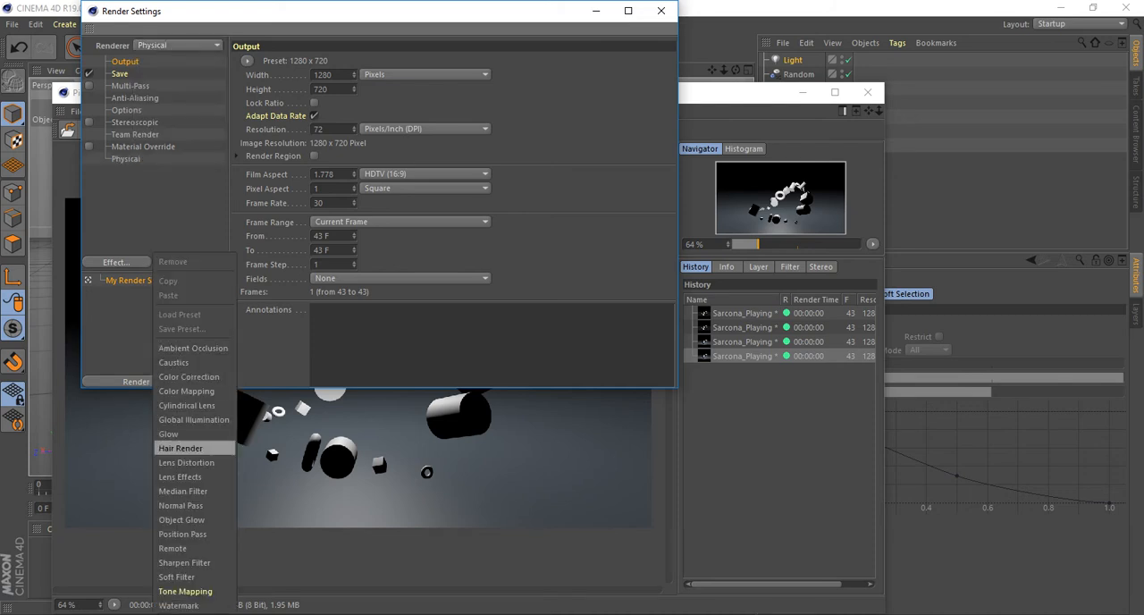
pyautogui.click(194, 419)
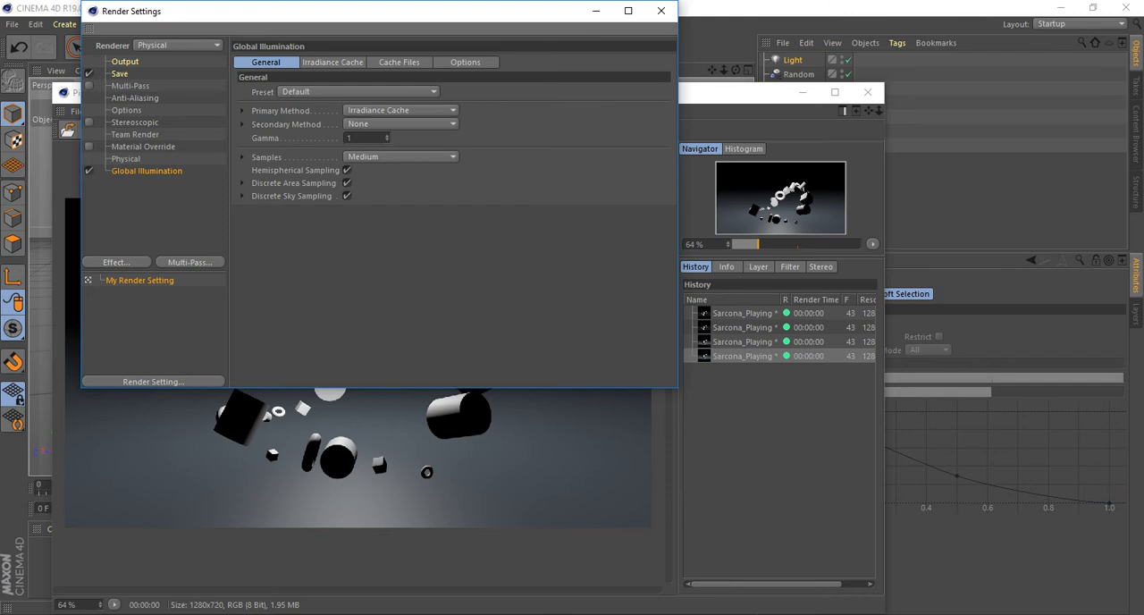
pyautogui.click(663, 11)
# Render frame 43 with Global Illumination and compare it repeatedly with the previous render in the Picture Viewer history.
pyautogui.moveTo(554, 93); pyautogui.dragTo(586, 22)
pyautogui.click(148, 59)
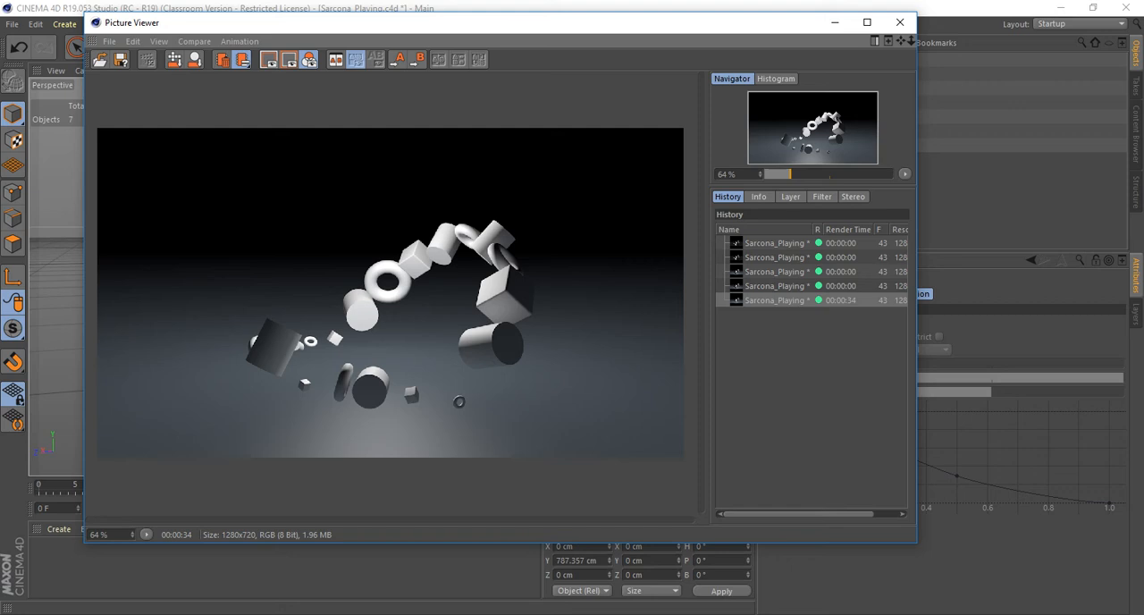
pyautogui.press('Up')
pyautogui.press('Down')
pyautogui.press('Up')
pyautogui.press('Down')
pyautogui.press('Up')
pyautogui.press('Down')
pyautogui.press('Up')
pyautogui.press('Down')
pyautogui.press('Up')
pyautogui.press('Down')
# Open the Windows Calculator, multiply 30 by 90 and divide by 60 to estimate the animation's render time, and close it.
pyautogui.press('super')
pyautogui.write('calc')
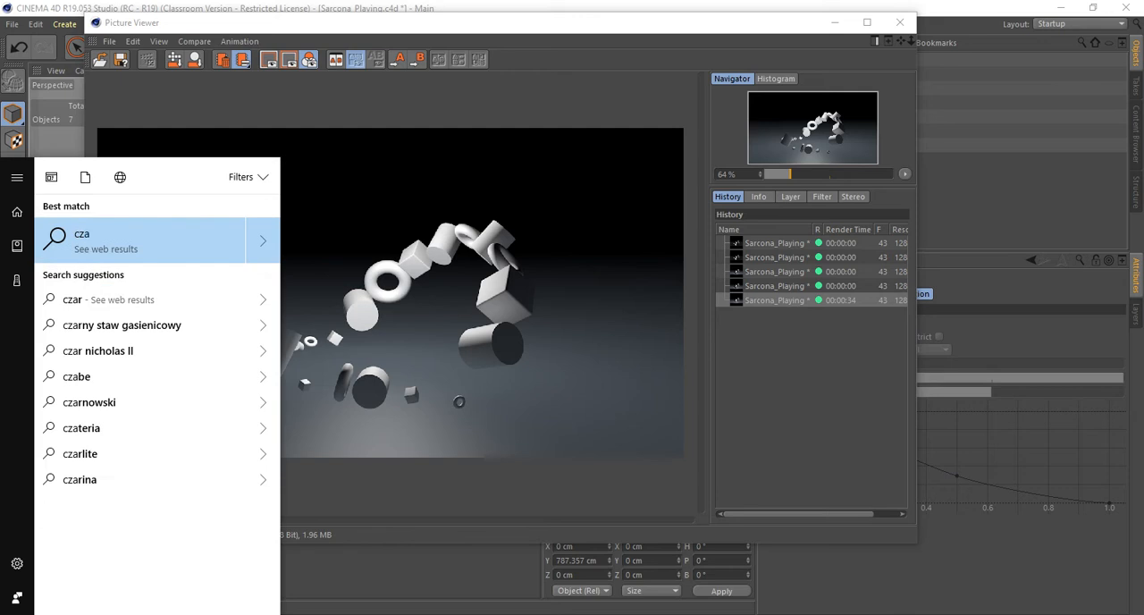
pyautogui.press('Return')
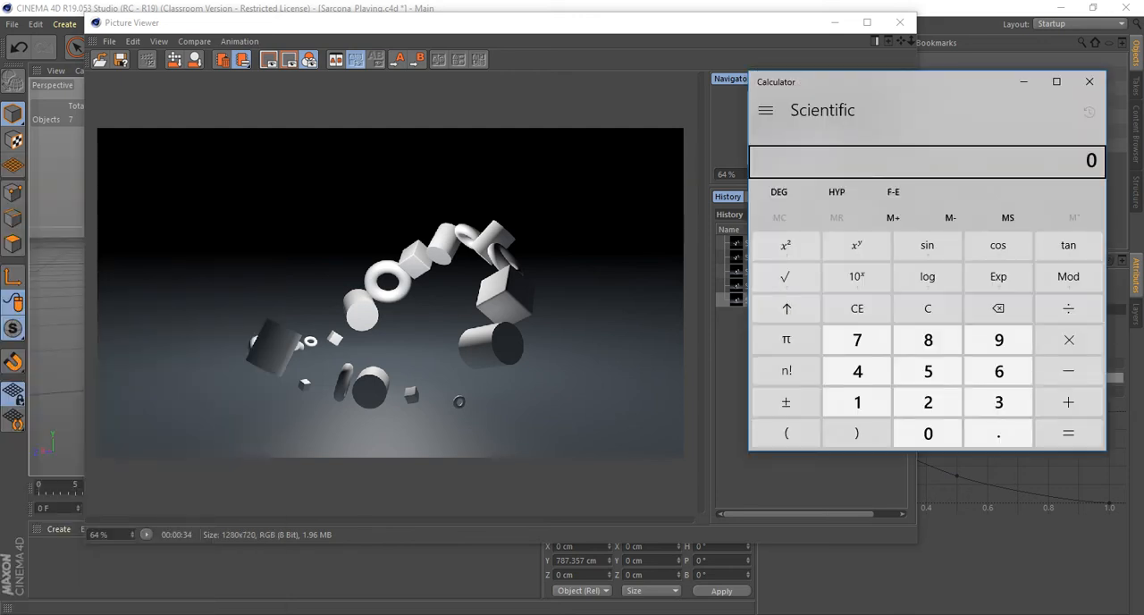
pyautogui.write('30')
pyautogui.write('*')
pyautogui.write('90')
pyautogui.press('Return')
pyautogui.write('/60')
pyautogui.press('Return')
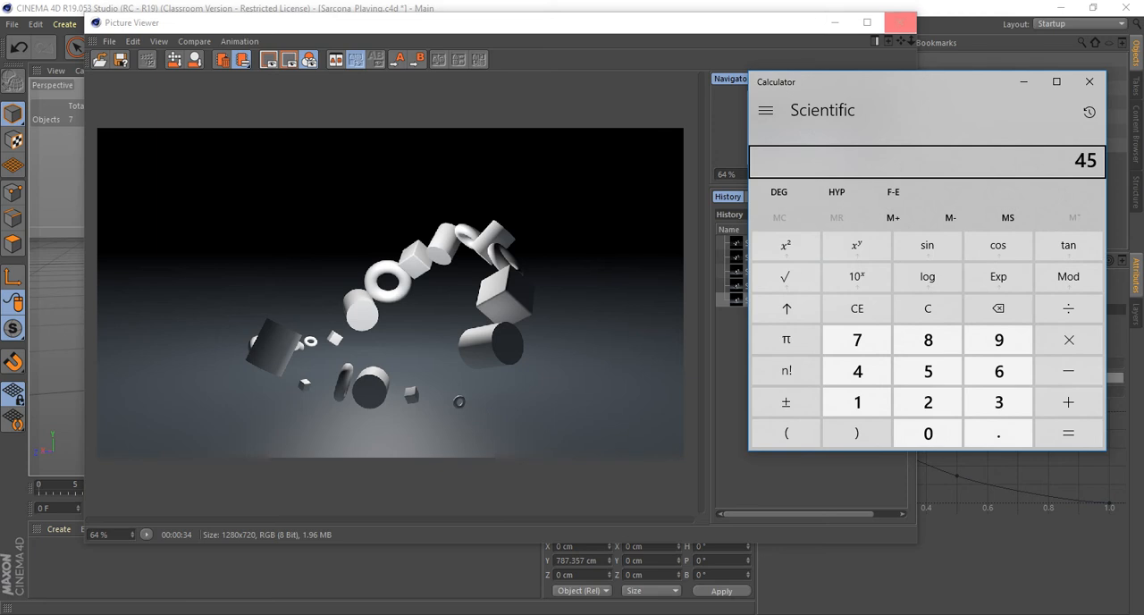
pyautogui.click(1090, 82)
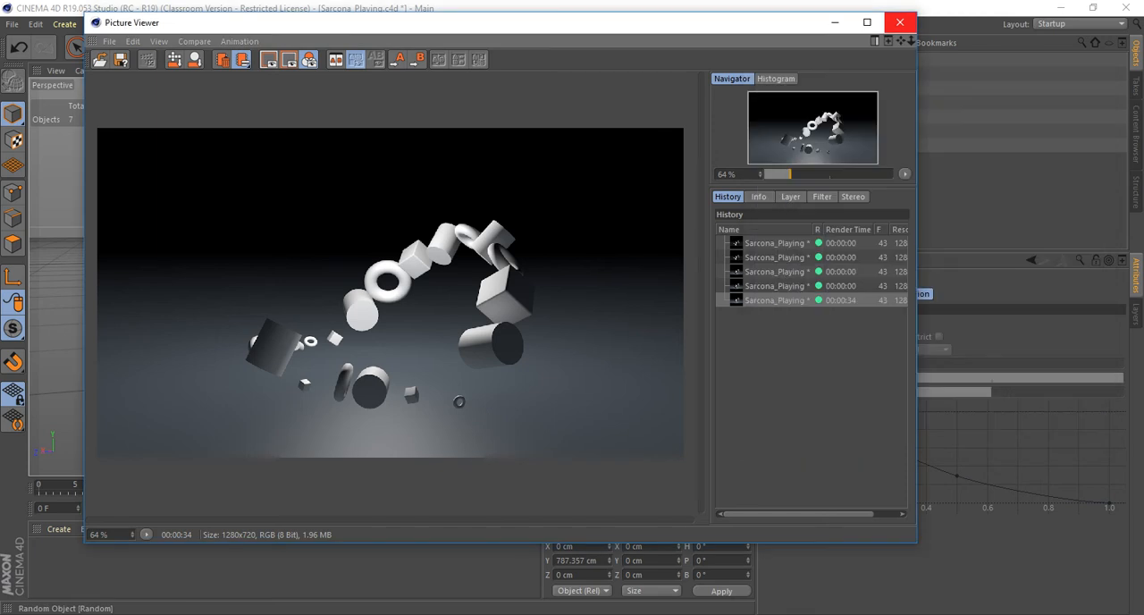
# Switch the renderer back to Standard with Global Illumination disabled, and render frame 43 in the Picture Viewer again.
pyautogui.click(900, 22)
pyautogui.click(301, 24)
pyautogui.click(343, 223)
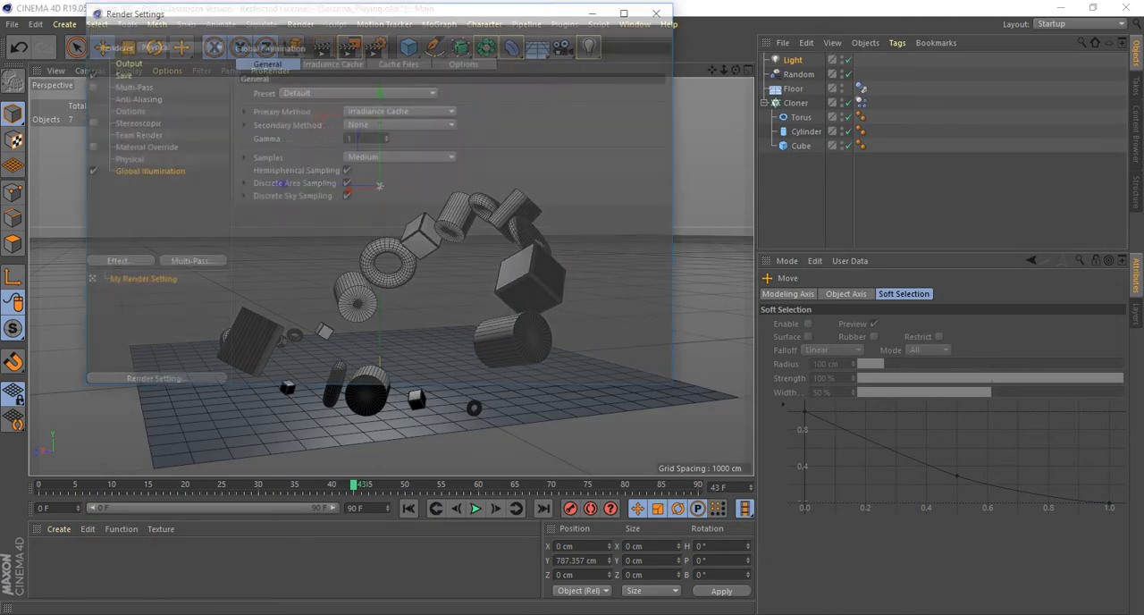
pyautogui.click(179, 45)
pyautogui.click(155, 60)
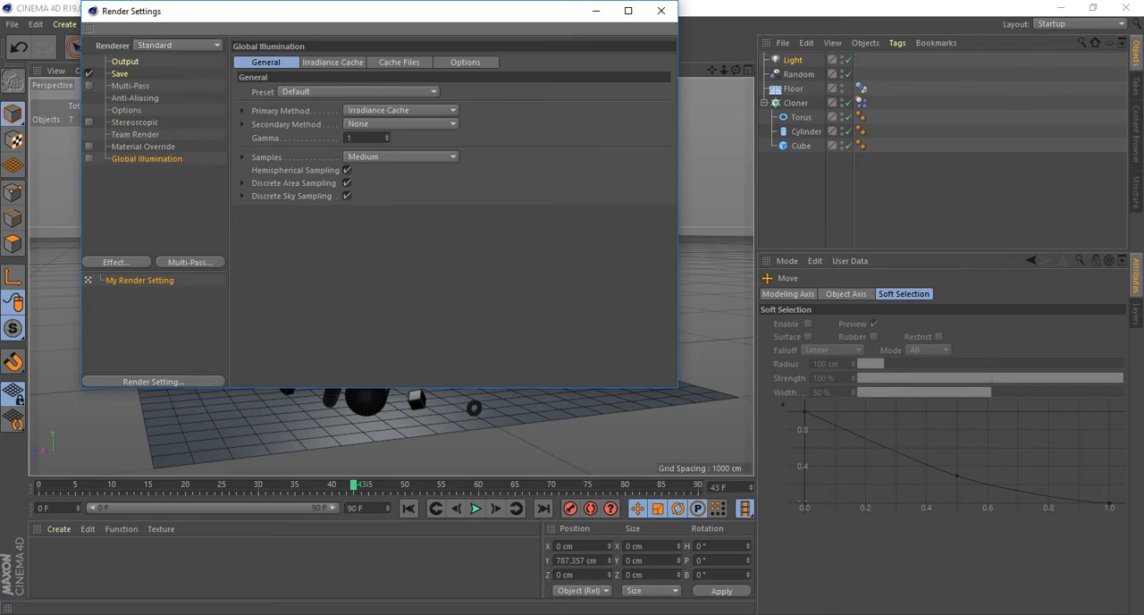
pyautogui.click(120, 262)
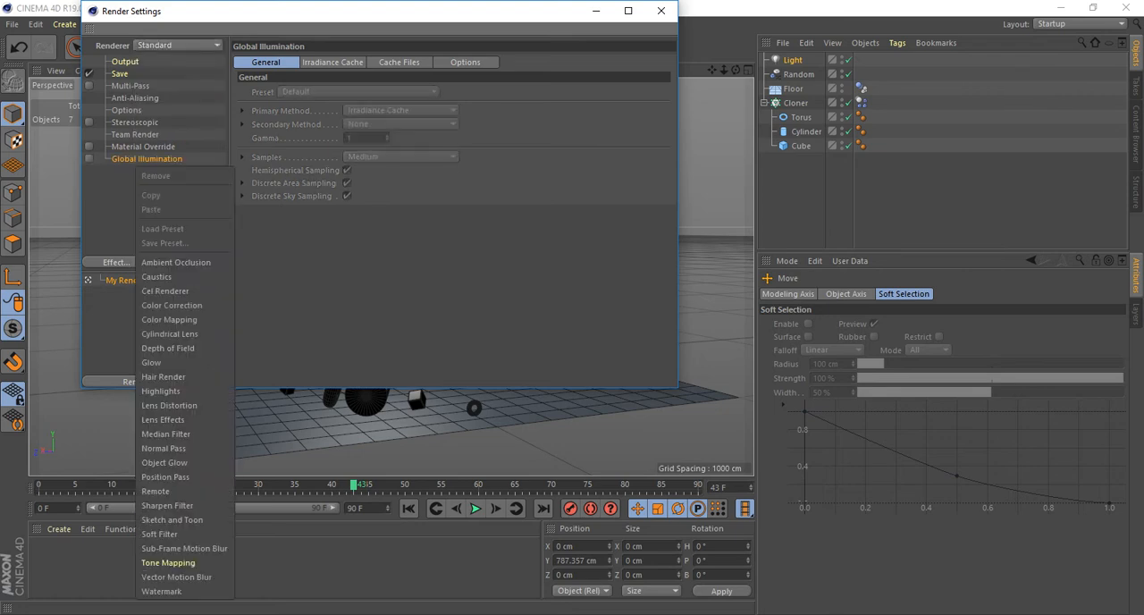
pyautogui.click(661, 11)
pyautogui.click(661, 10)
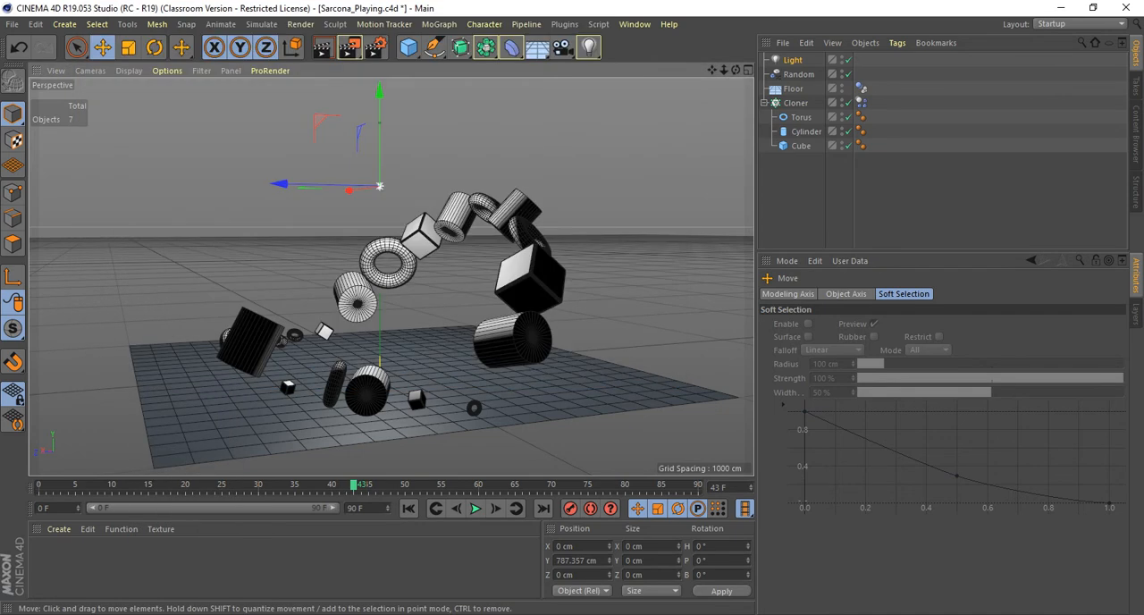
pyautogui.hotkey('shift', 'r')
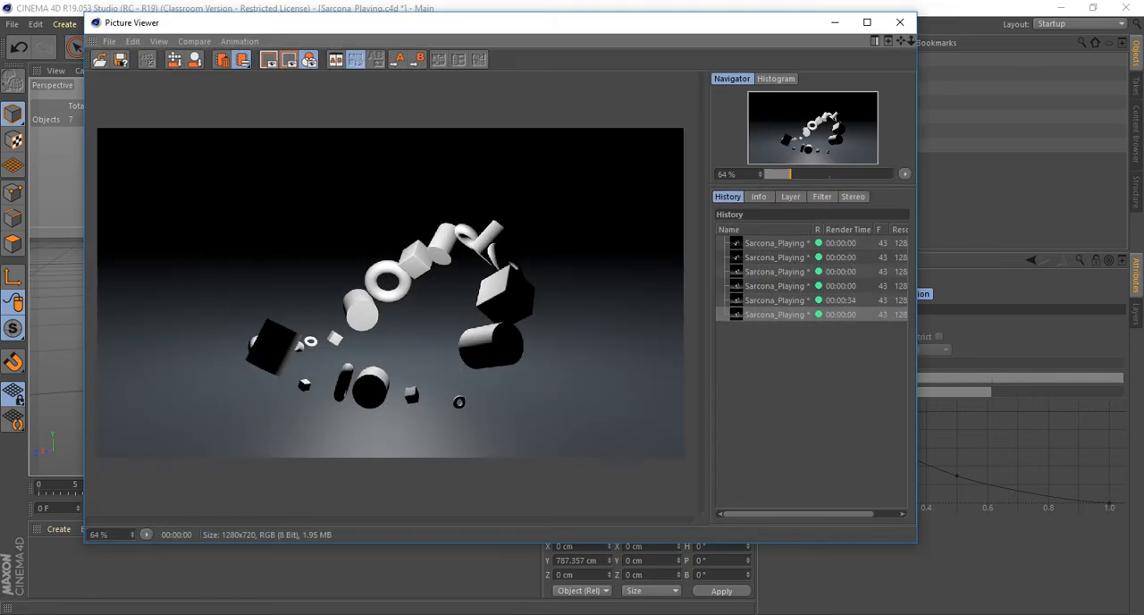
pyautogui.click(900, 22)
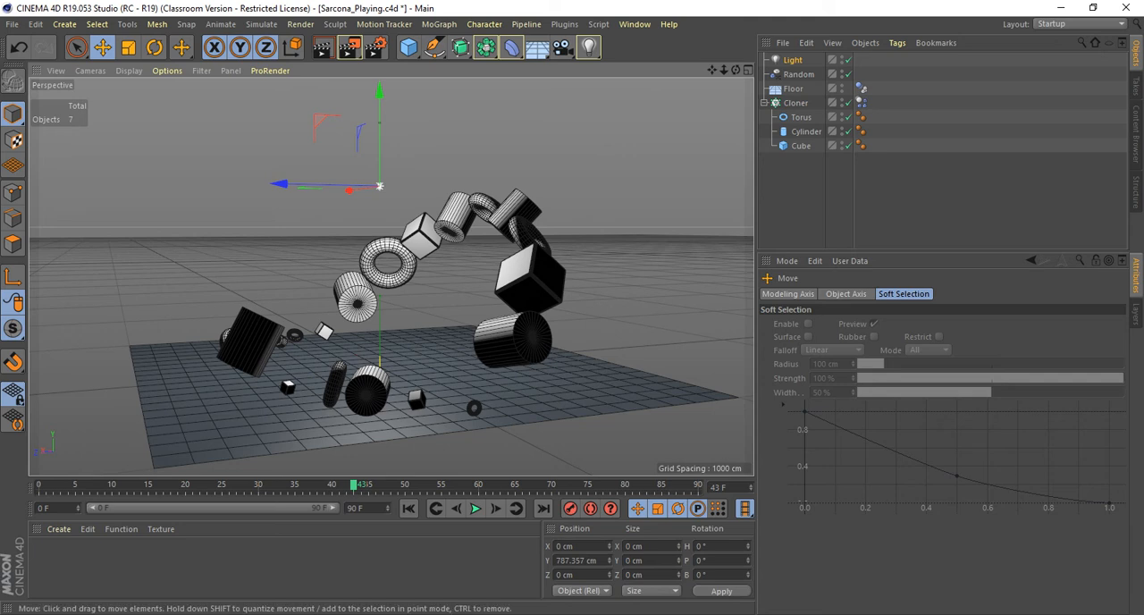
# Examine from several angles how the single light illuminates and shades the clones and the floor.
pyautogui.keyDown('alt'); pyautogui.moveTo(547, 116); pyautogui.dragTo(425, 170); pyautogui.keyUp('alt')
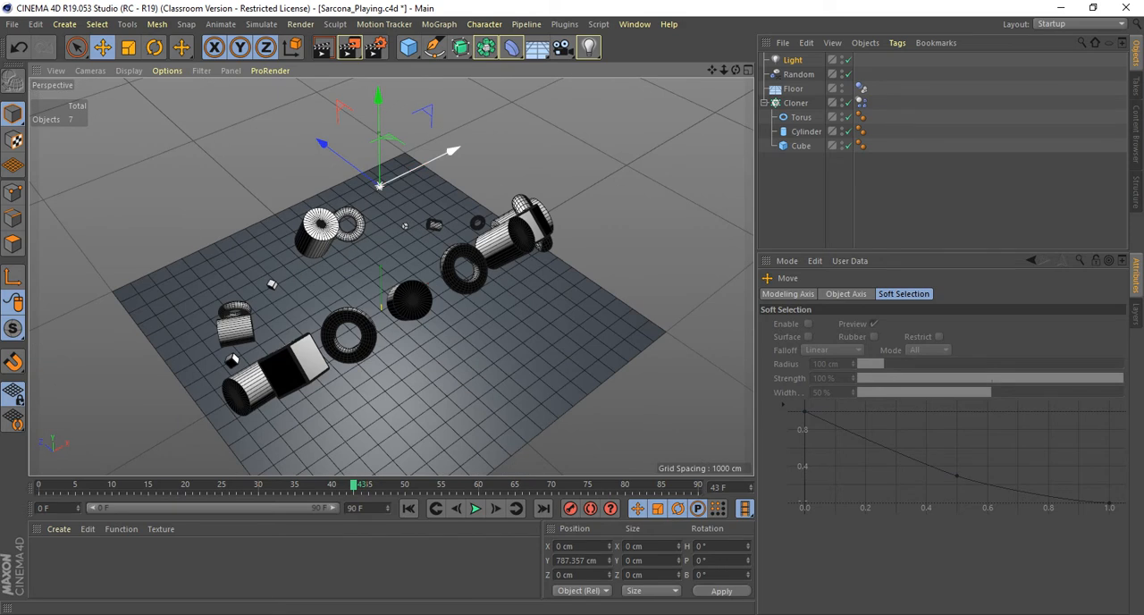
pyautogui.keyDown('alt'); pyautogui.moveTo(402, 224); pyautogui.dragTo(301, 172); pyautogui.keyUp('alt')
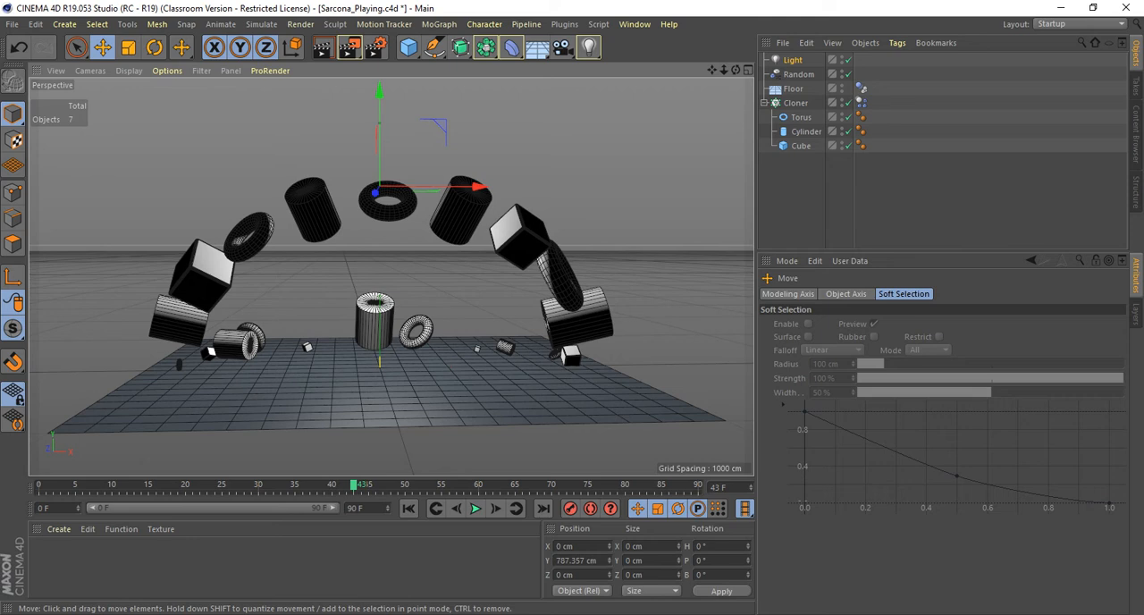
pyautogui.keyDown('alt'); pyautogui.moveTo(392, 278); pyautogui.dragTo(70, 284); pyautogui.keyUp('alt')
pyautogui.keyDown('alt'); pyautogui.moveTo(375, 295); pyautogui.dragTo(395, 264, button='middle'); pyautogui.keyUp('alt')
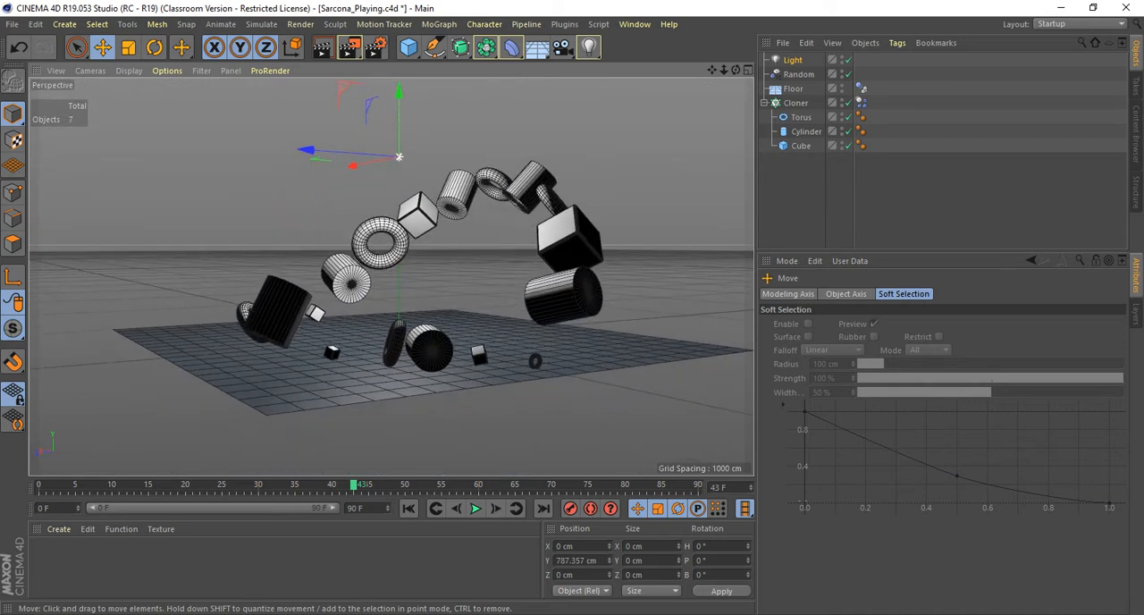
pyautogui.keyDown('alt'); pyautogui.moveTo(395, 264); pyautogui.dragTo(384, 277); pyautogui.keyUp('alt')
pyautogui.keyDown('alt'); pyautogui.moveTo(385, 277); pyautogui.dragTo(432, 261, button='middle'); pyautogui.keyUp('alt')
pyautogui.keyDown('alt'); pyautogui.moveTo(432, 261); pyautogui.dragTo(415, 268); pyautogui.keyUp('alt')
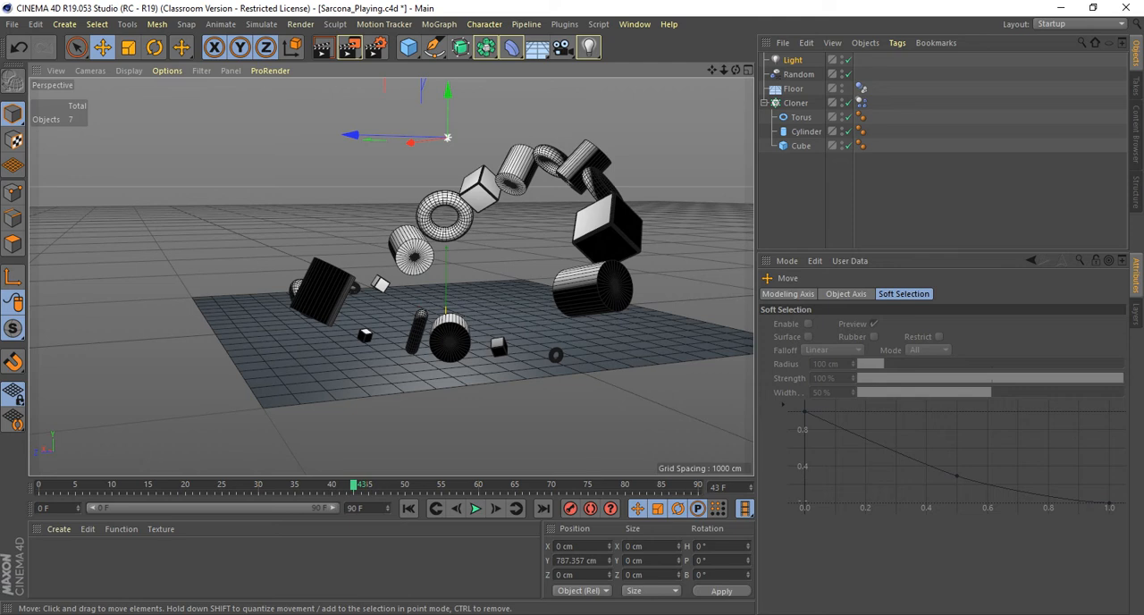
pyautogui.keyDown('alt'); pyautogui.moveTo(392, 277); pyautogui.dragTo(546, 250); pyautogui.keyUp('alt')
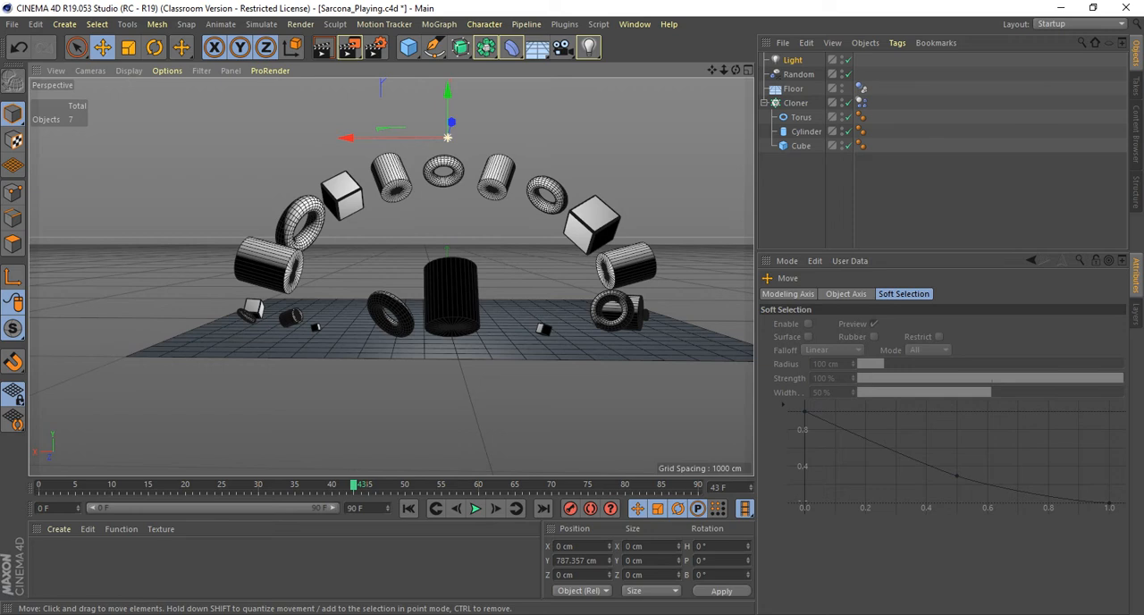
pyautogui.keyDown('alt'); pyautogui.moveTo(545, 255); pyautogui.dragTo(232, 274); pyautogui.keyUp('alt')
pyautogui.keyDown('alt'); pyautogui.moveTo(391, 276); pyautogui.dragTo(352, 279, button='middle'); pyautogui.keyUp('alt')
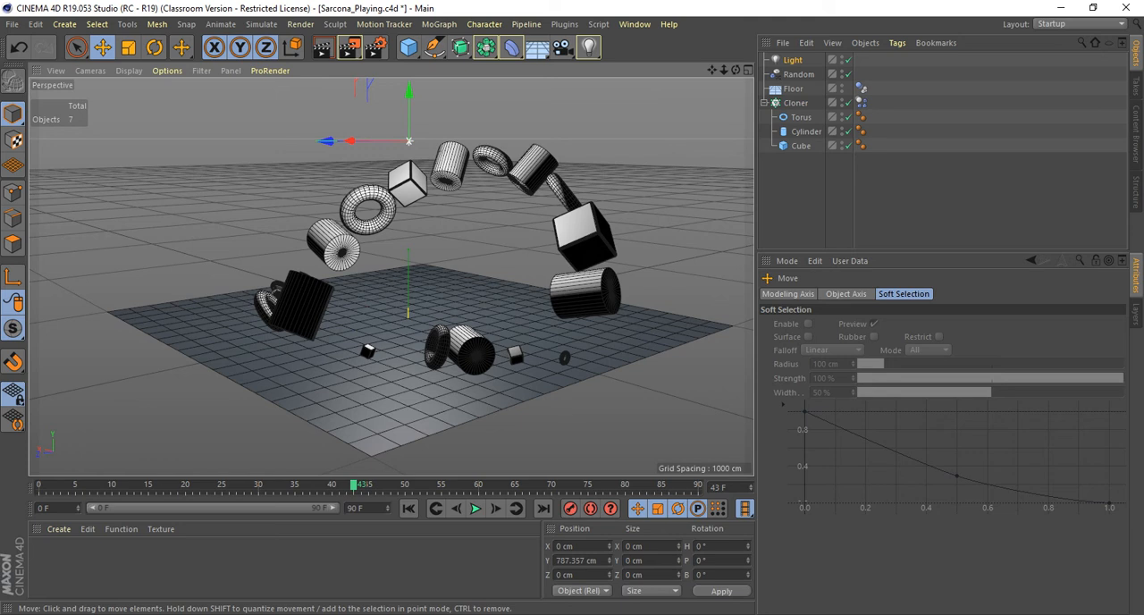
# Duplicate the light and move the copy to about X -1120 cm and Z 930 cm at the same height.
pyautogui.keyDown('alt'); pyautogui.moveTo(402, 259); pyautogui.dragTo(380, 344); pyautogui.keyUp('alt')
pyautogui.keyDown('ctrl'); pyautogui.moveTo(355, 106); pyautogui.dragTo(404, 139); pyautogui.keyUp('ctrl')
pyautogui.keyDown('ctrl'); pyautogui.moveTo(457, 174); pyautogui.dragTo(368, 396); pyautogui.keyUp('ctrl')
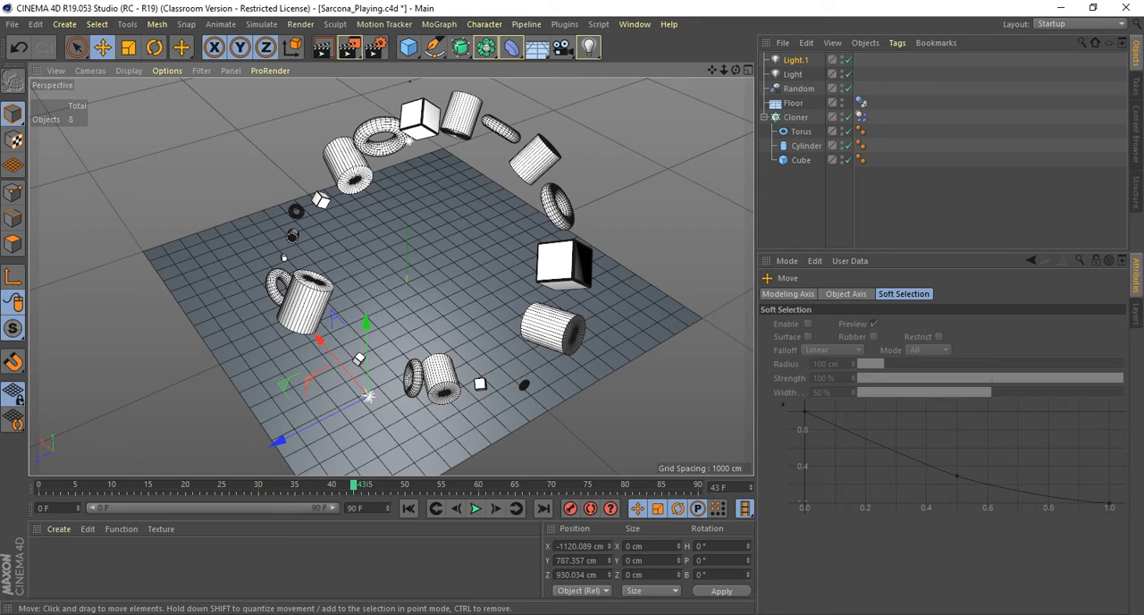
# Frame the clones from a low angle near floor level and render frame 43 with both lights in the Picture Viewer.
pyautogui.keyDown('alt'); pyautogui.moveTo(391, 295); pyautogui.dragTo(393, 197); pyautogui.keyUp('alt')
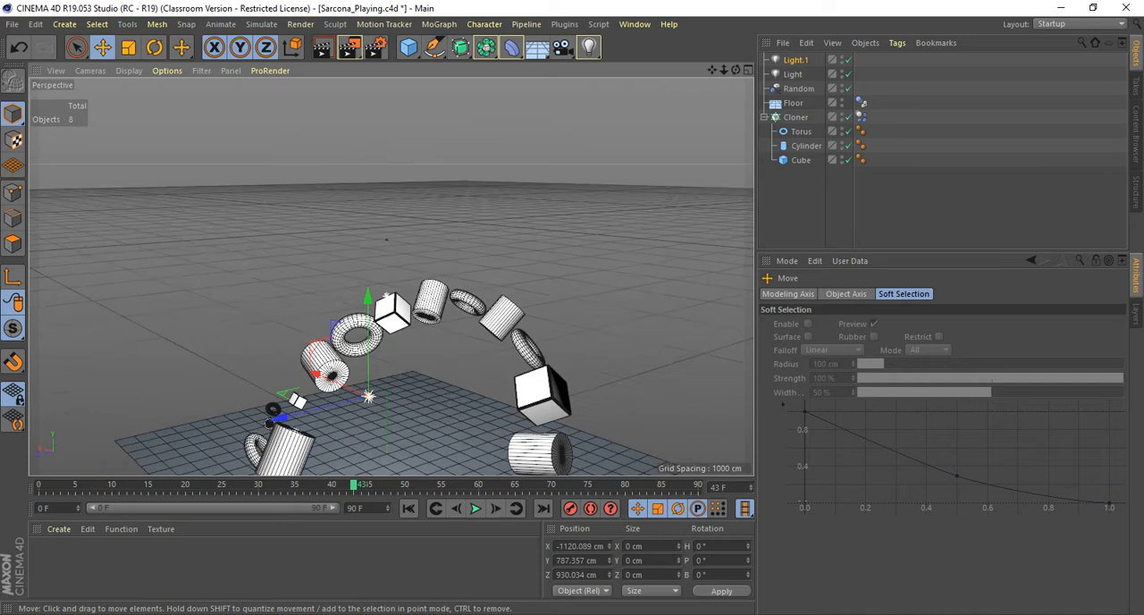
pyautogui.keyDown('alt'); pyautogui.moveTo(393, 286); pyautogui.dragTo(407, 192, button='middle'); pyautogui.keyUp('alt')
pyautogui.keyDown('alt'); pyautogui.moveTo(407, 192); pyautogui.dragTo(416, 168); pyautogui.keyUp('alt')
pyautogui.keyDown('alt'); pyautogui.moveTo(415, 168); pyautogui.dragTo(402, 121, button='middle'); pyautogui.keyUp('alt')
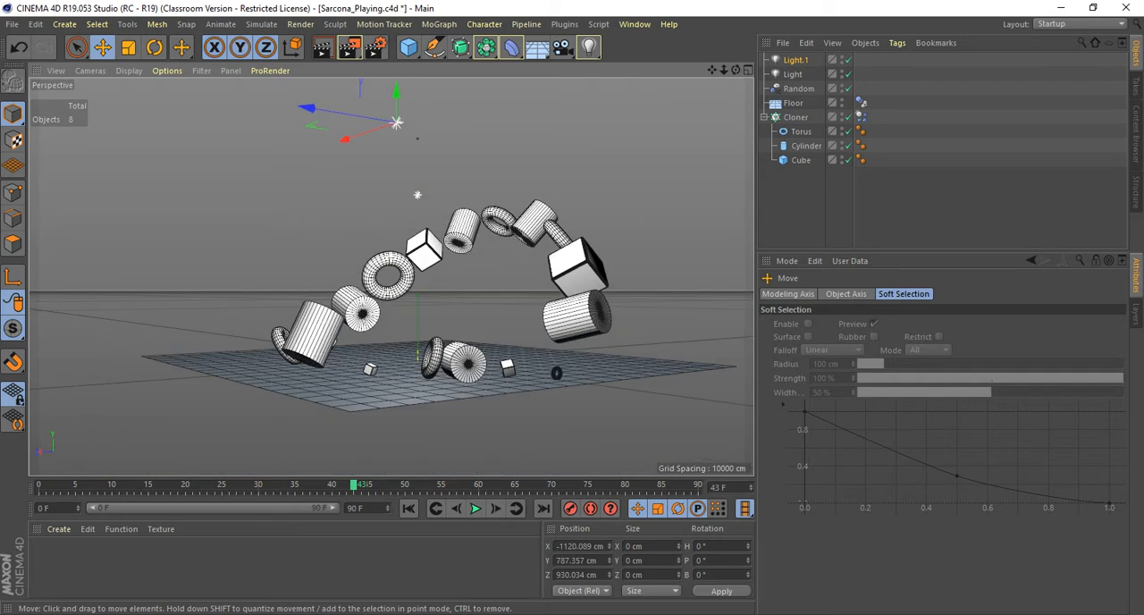
pyautogui.hotkey('shift', 'r')
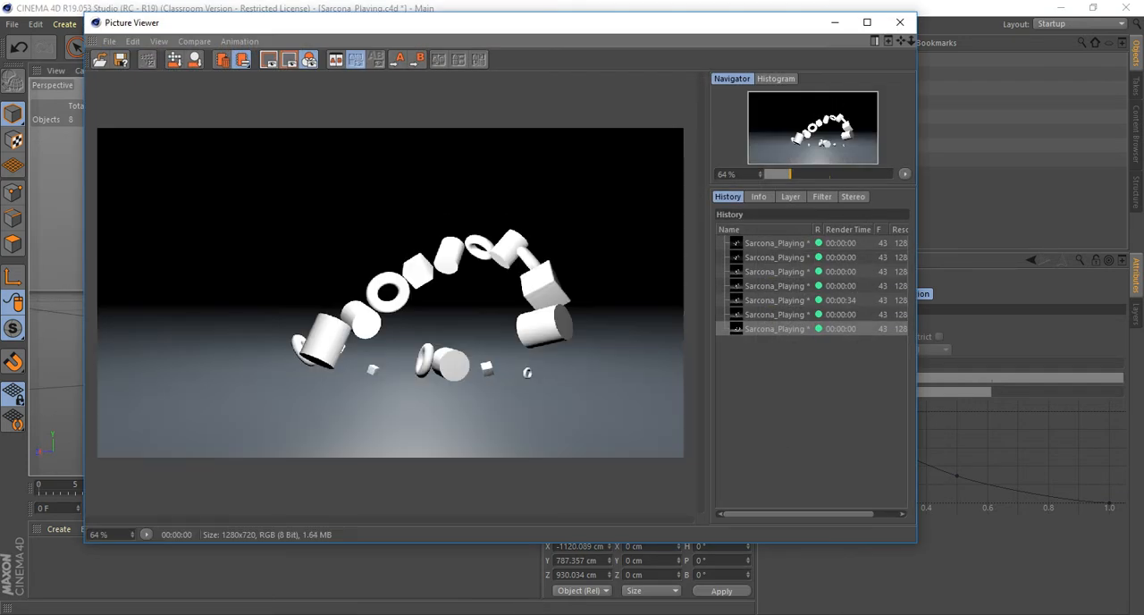
pyautogui.moveTo(268, 22); pyautogui.dragTo(217, 13)
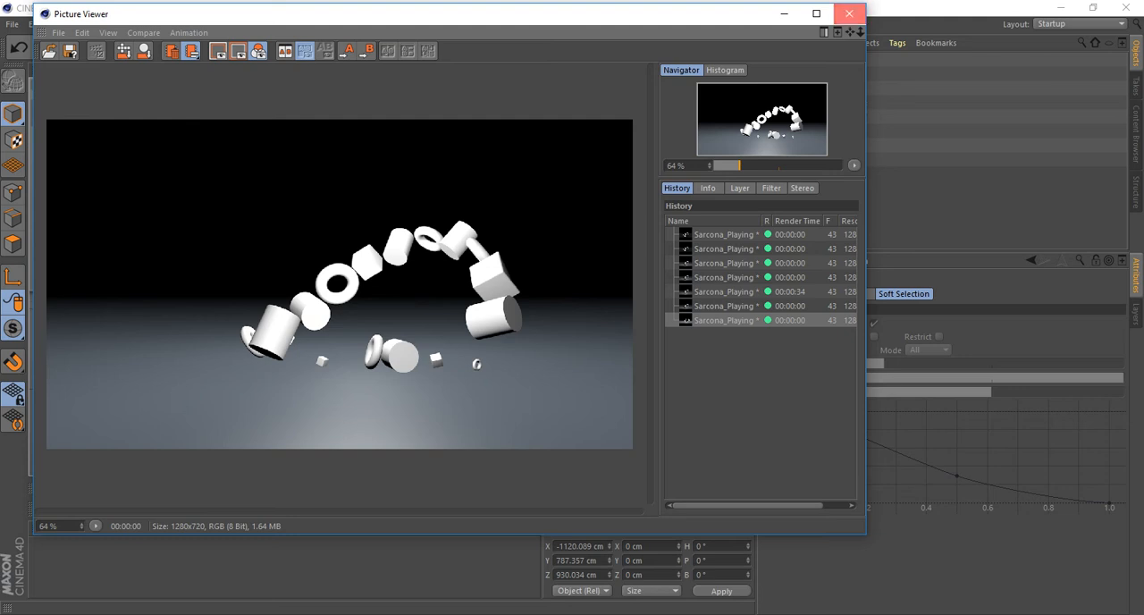
# Lower the duplicated light to about Y 60 cm, just above the floor, and render frame 43 in the Picture Viewer.
pyautogui.click(850, 13)
pyautogui.moveTo(396, 103); pyautogui.dragTo(396, 374)
pyautogui.hotkey('shift', 'r')
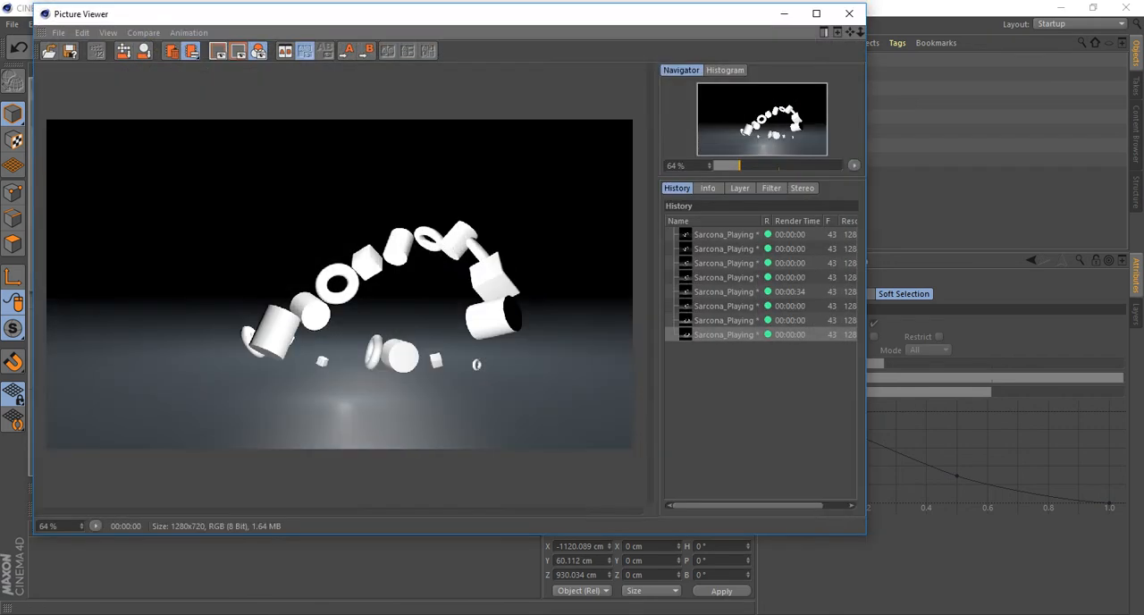
pyautogui.click(850, 14)
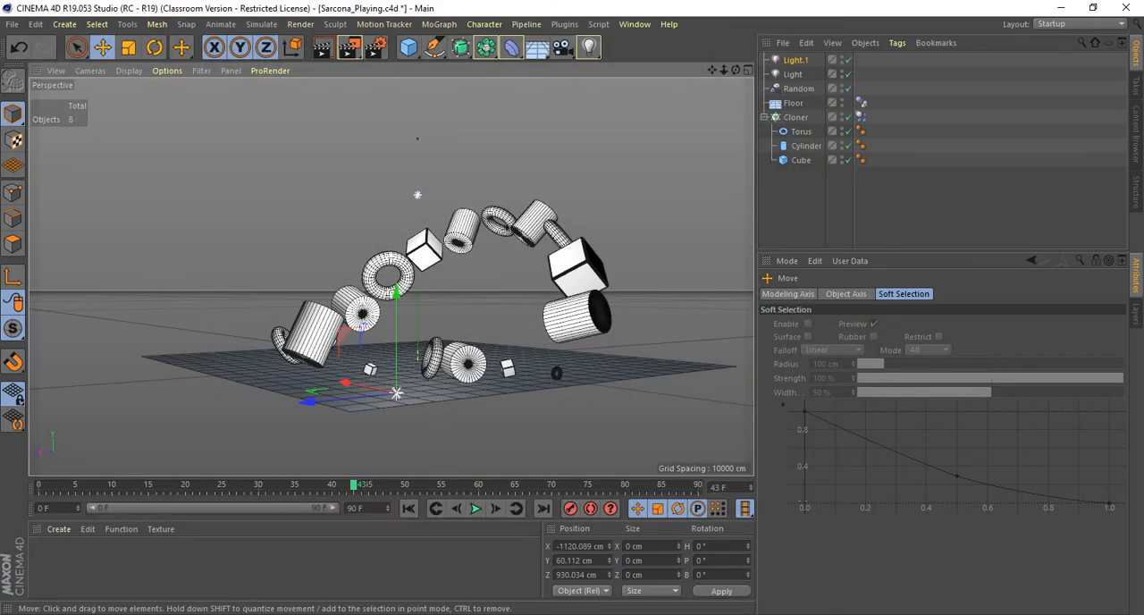
# Move the low light along X to about -1654 cm and render frame 43 in the Picture Viewer again.
pyautogui.moveTo(357, 386); pyautogui.dragTo(460, 410)
pyautogui.moveTo(526, 420); pyautogui.dragTo(544, 421)
pyautogui.hotkey('shift', 'r')
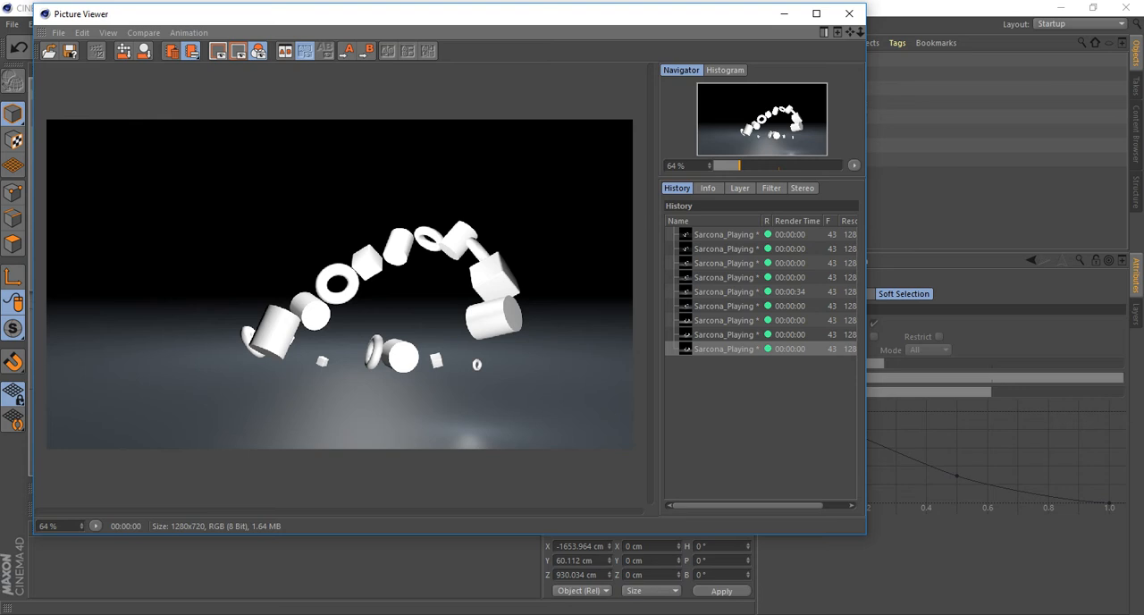
pyautogui.click(849, 13)
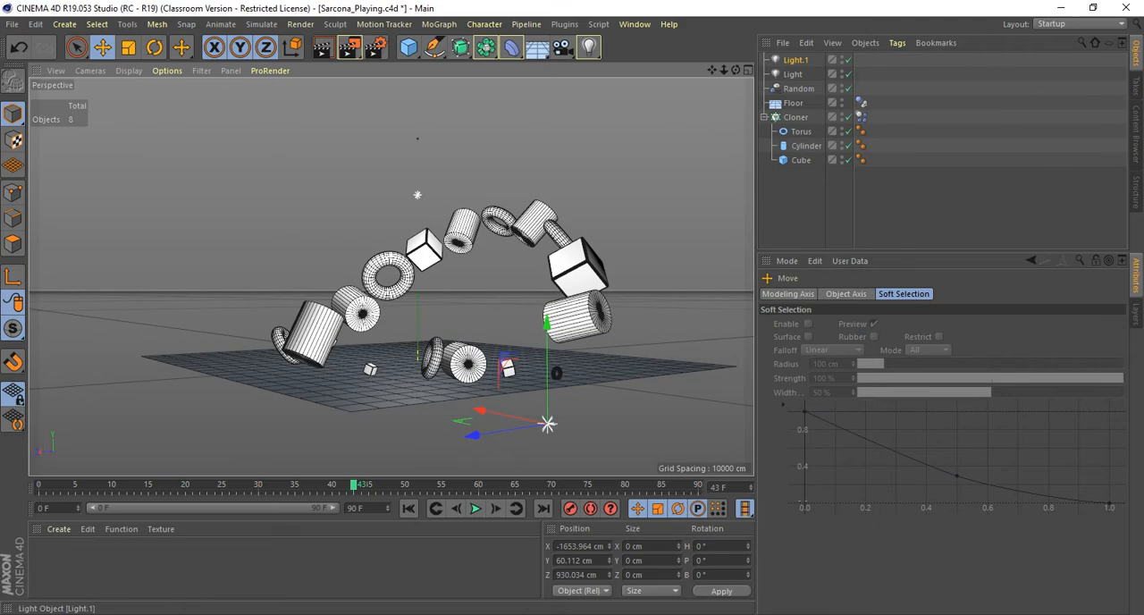
# Rename the overhead light as mainLight and the low light near the floor as bounceLight.
pyautogui.click(793, 75)
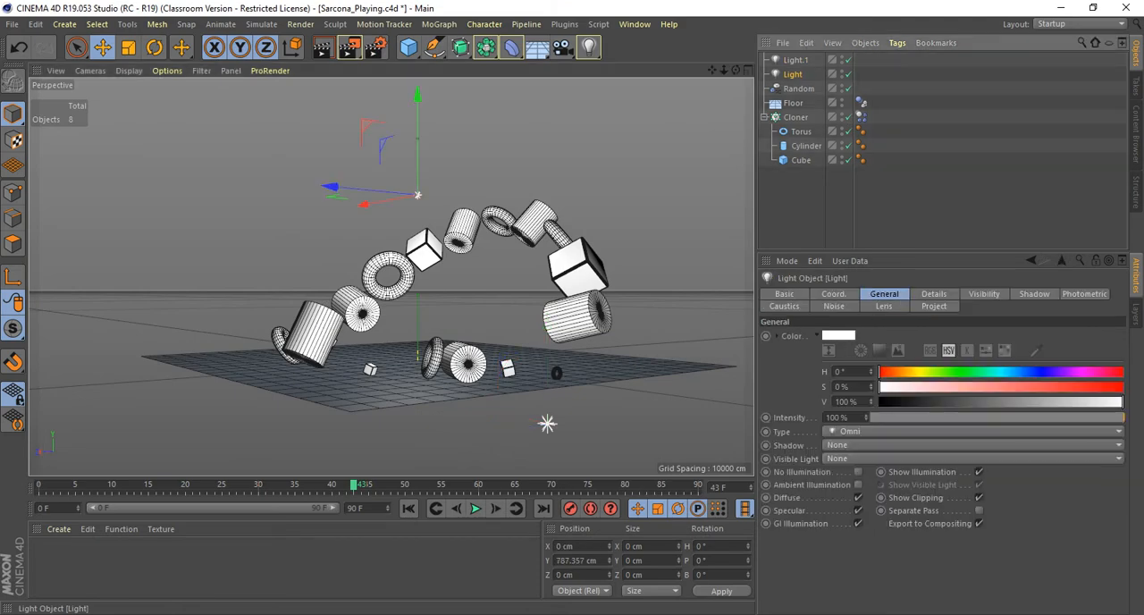
pyautogui.doubleClick(794, 75)
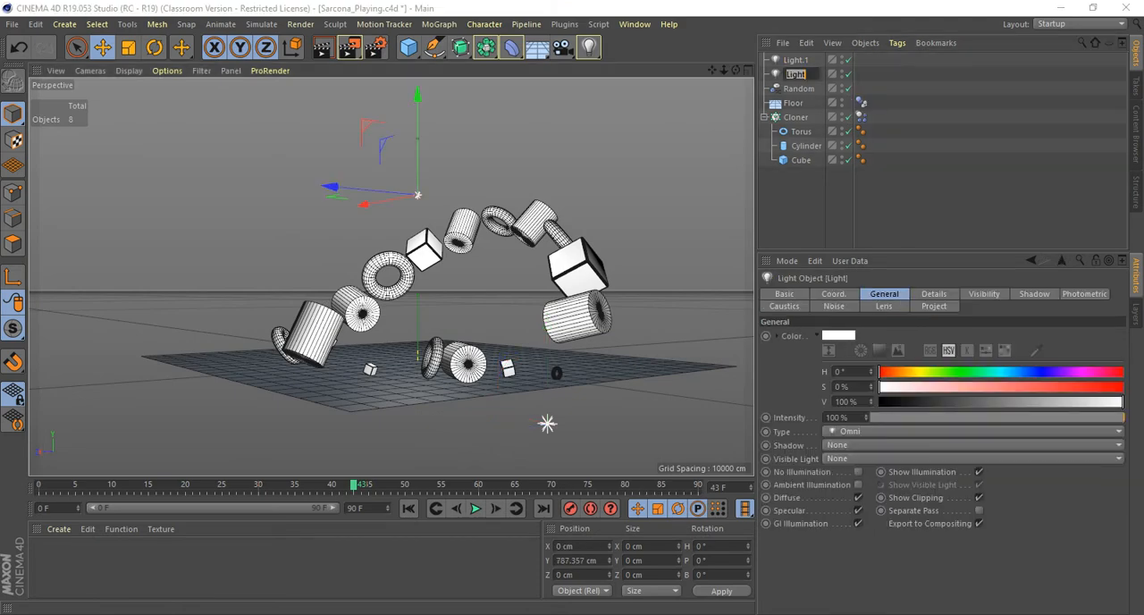
pyautogui.write('main')
pyautogui.write('Light')
pyautogui.press('Return')
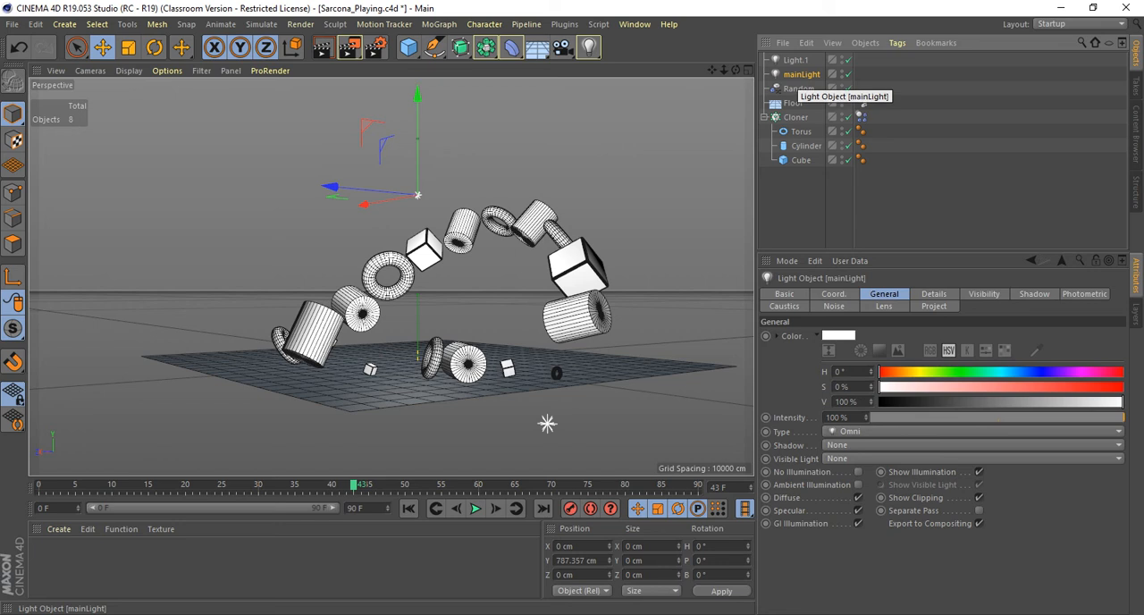
pyautogui.click(795, 59)
pyautogui.doubleClick(795, 60)
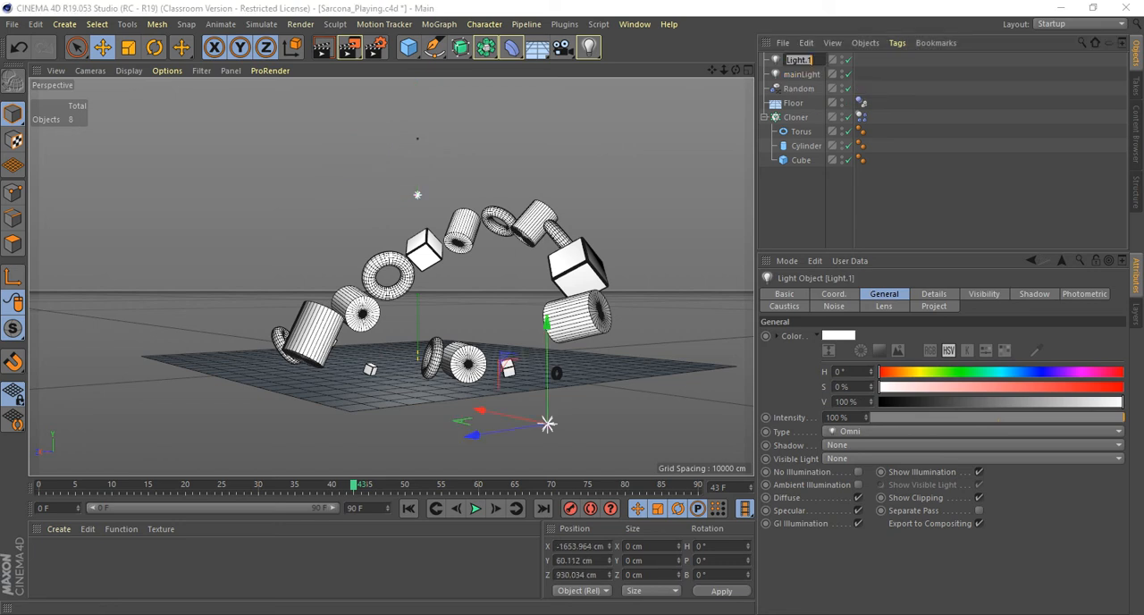
pyautogui.write('bounceLight')
pyautogui.press('Return')
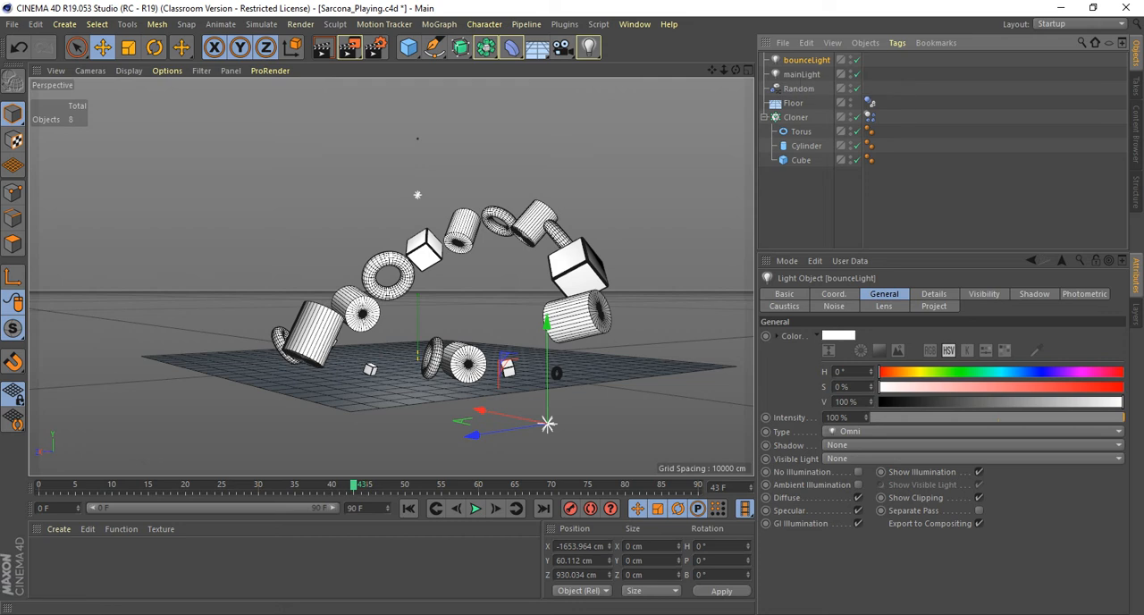
# Set the bounceLight's intensity to 35 % and render frame 43 to check the softer fill.
pyautogui.doubleClick(838, 418)
pyautogui.write('35')
pyautogui.press('Return')
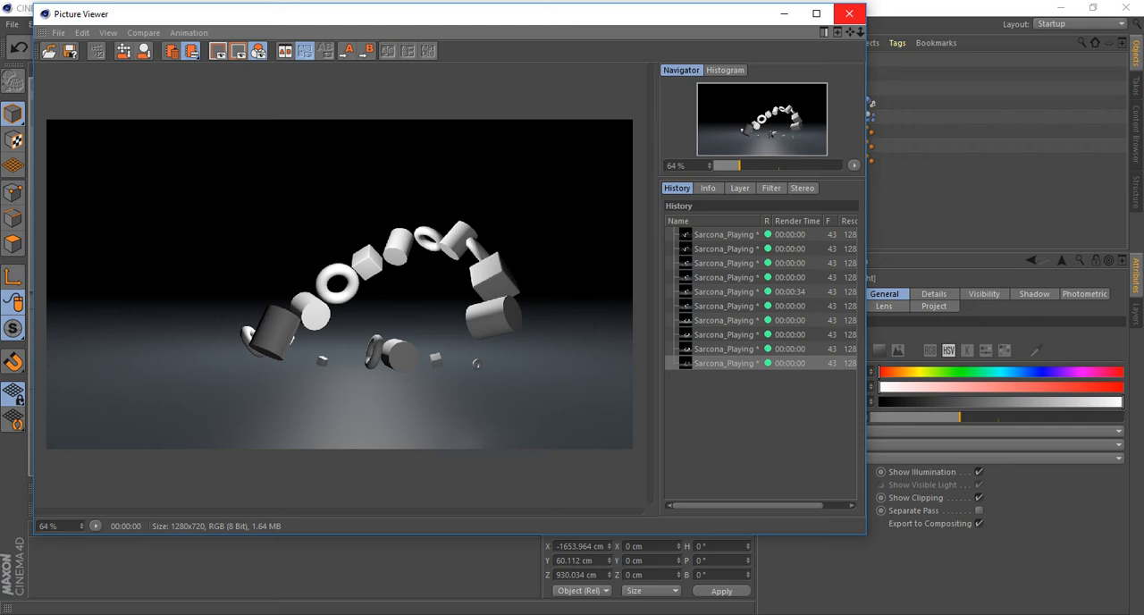
pyautogui.click(849, 13)
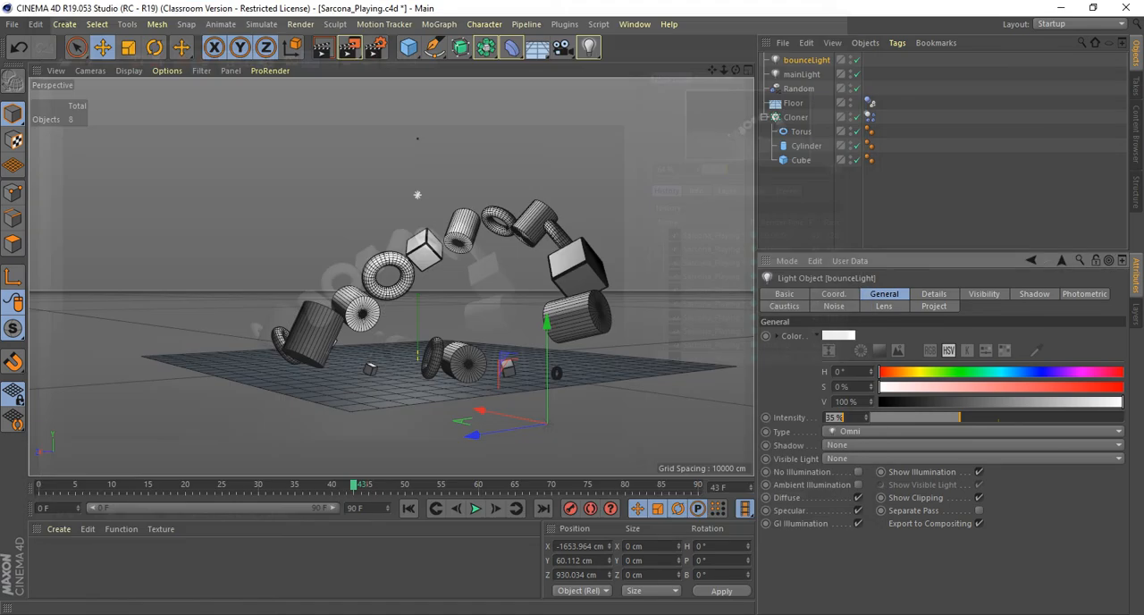
# Give the mainLight Shadow Maps (Soft) shadows and render frame 43 in the Picture Viewer.
pyautogui.click(417, 195)
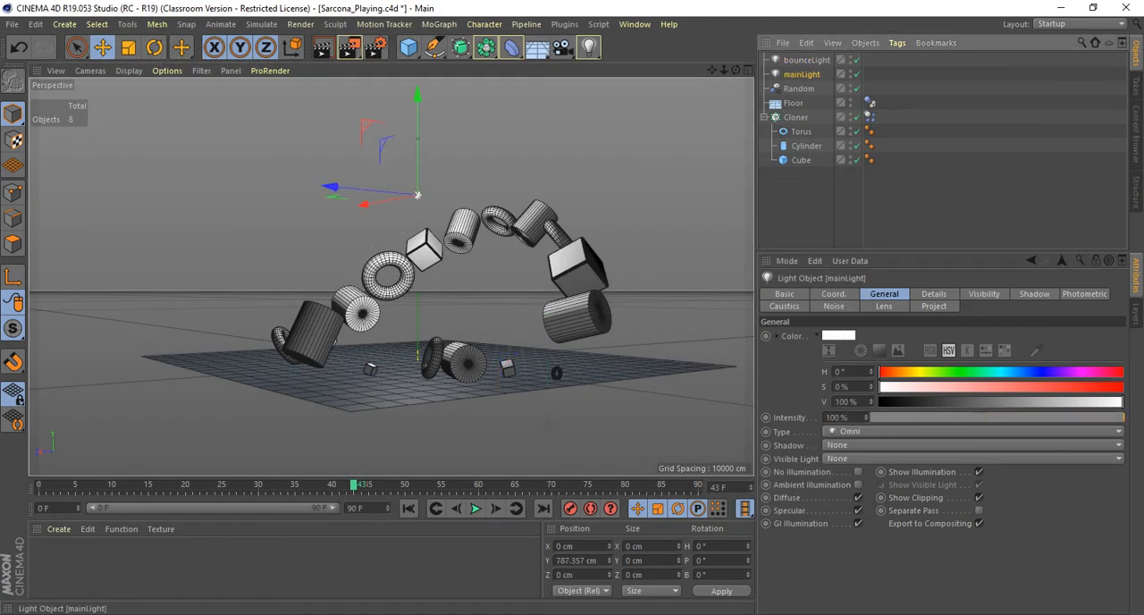
pyautogui.click(1034, 295)
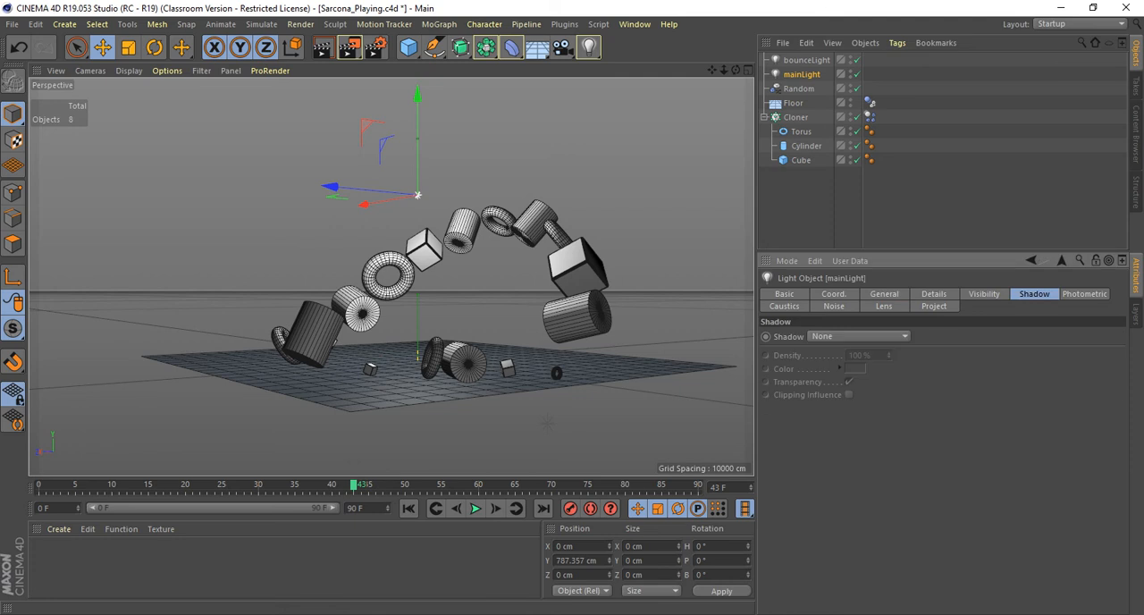
pyautogui.click(858, 336)
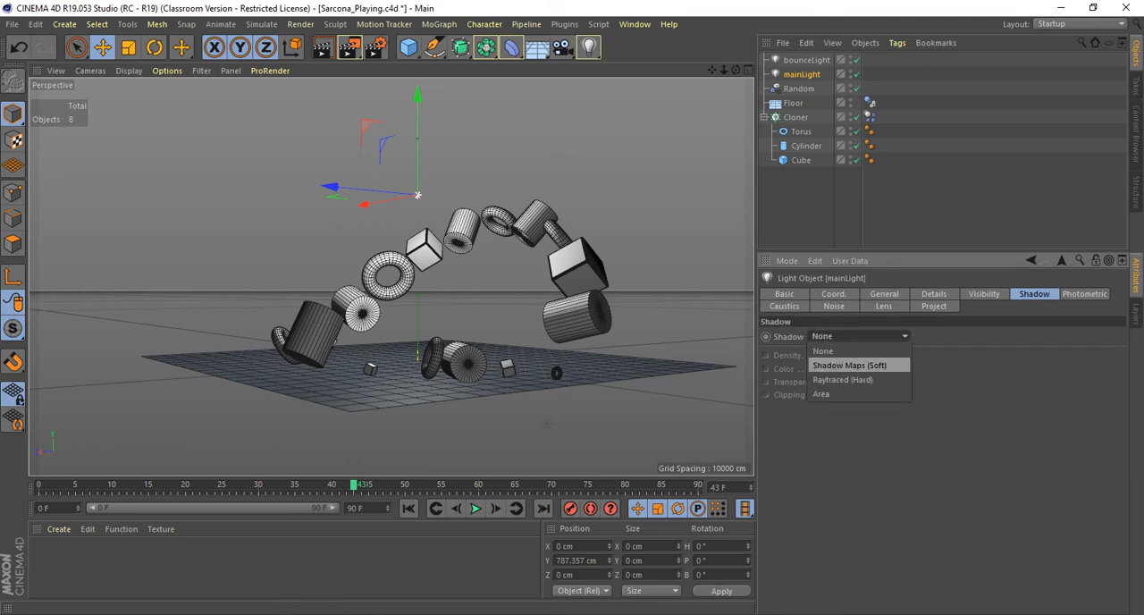
pyautogui.click(849, 365)
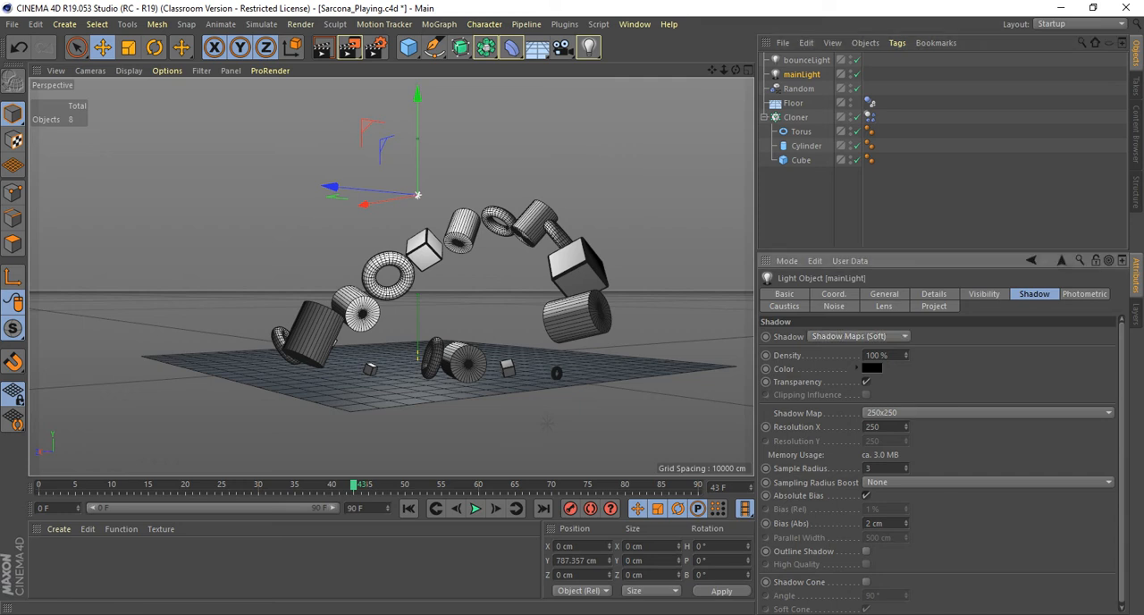
pyautogui.click(858, 336)
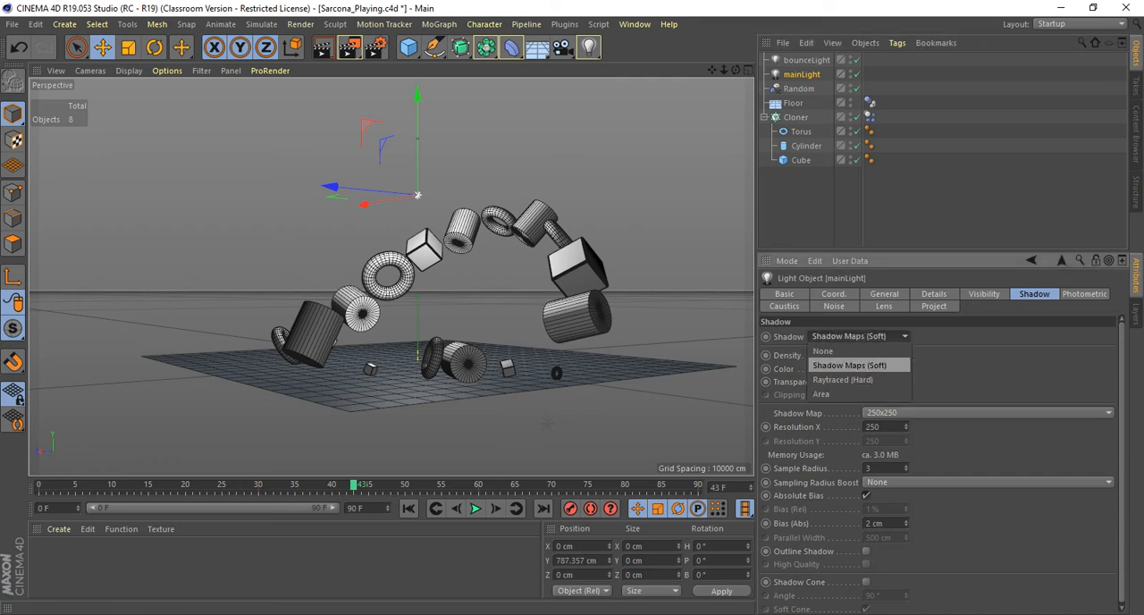
pyautogui.press('Escape')
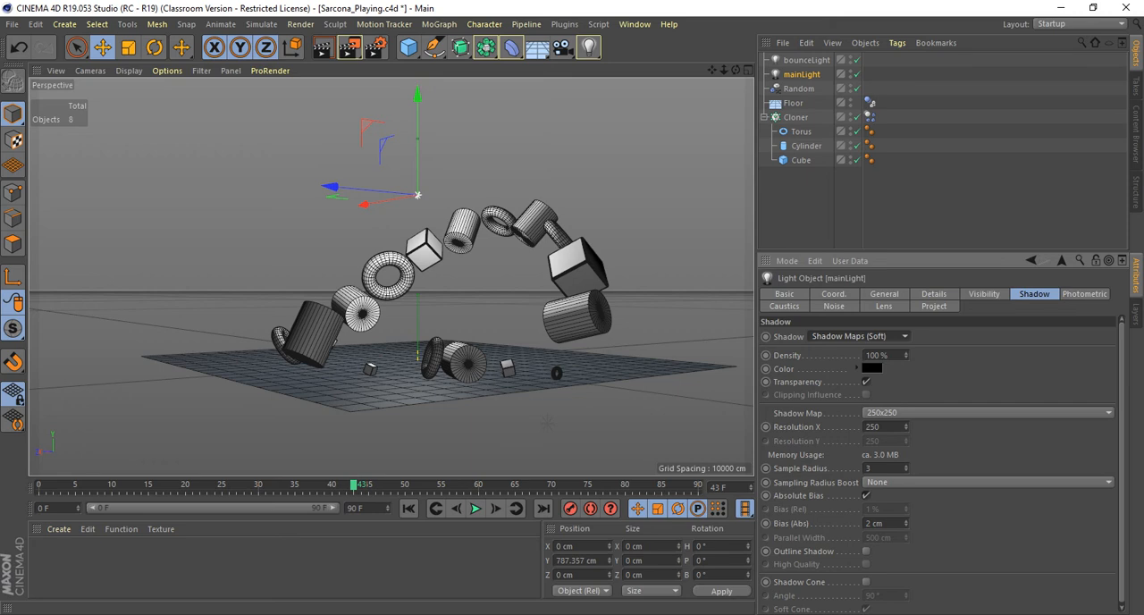
pyautogui.hotkey('shift', 'r')
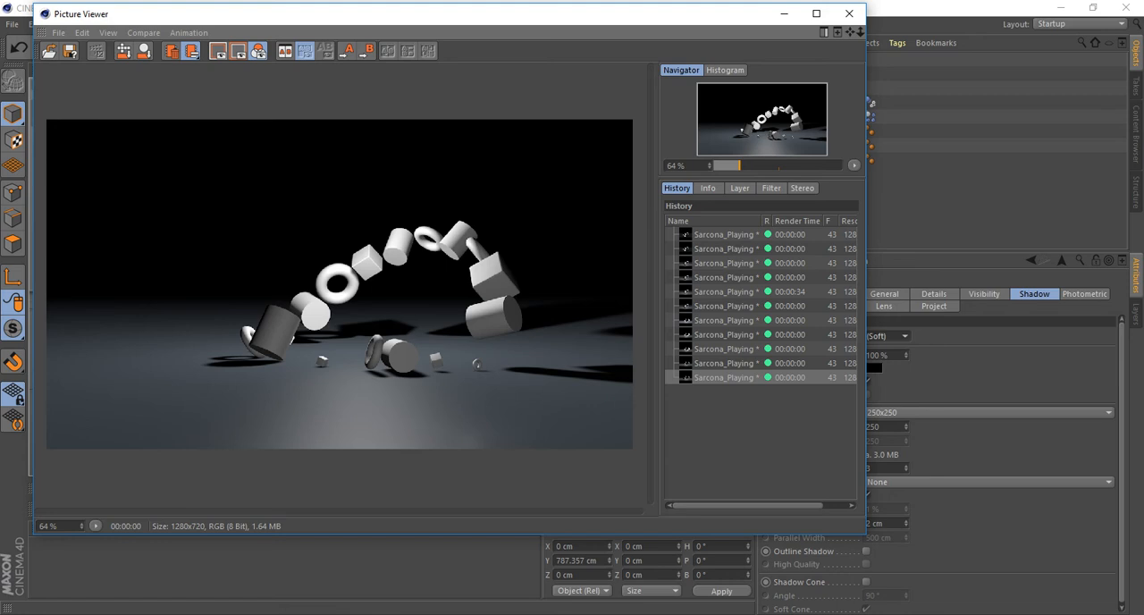
# Set the mainLight's shadow map to 1500x1500 and its sample radius to 10, render frame 43 and inspect the shadow edges up close.
pyautogui.moveTo(429, 13); pyautogui.dragTo(374, 15)
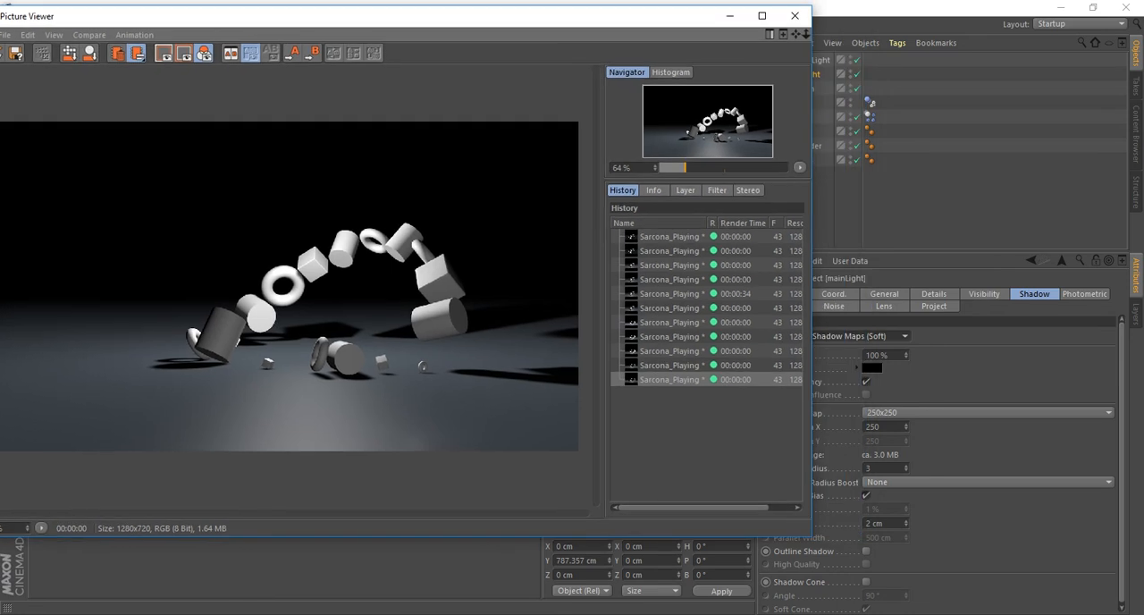
pyautogui.moveTo(812, 5); pyautogui.dragTo(671, 62)
pyautogui.click(860, 337)
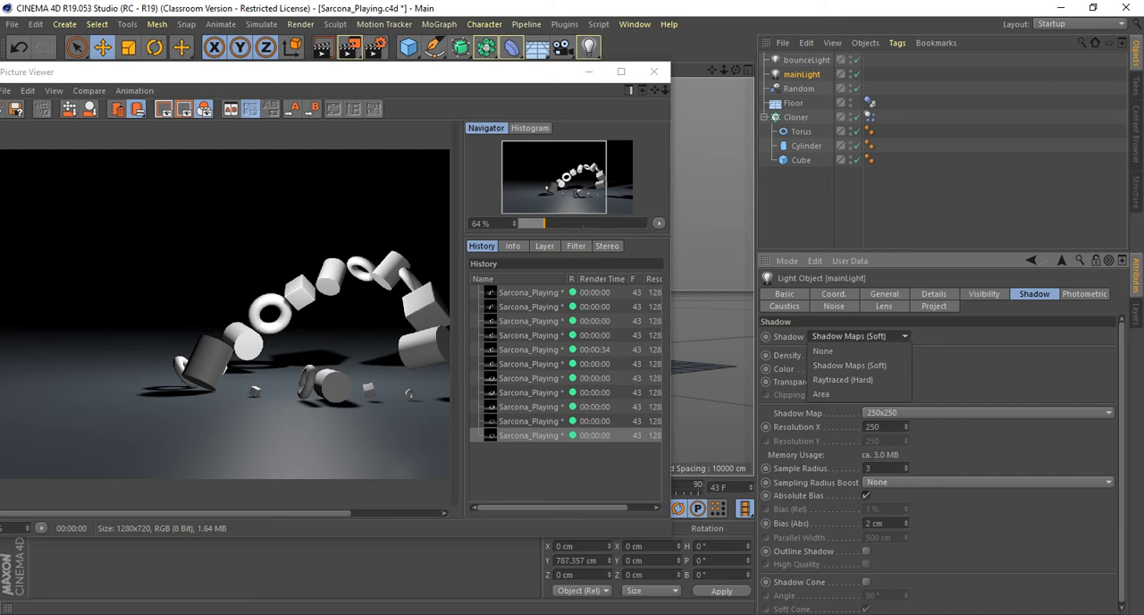
pyautogui.click(851, 365)
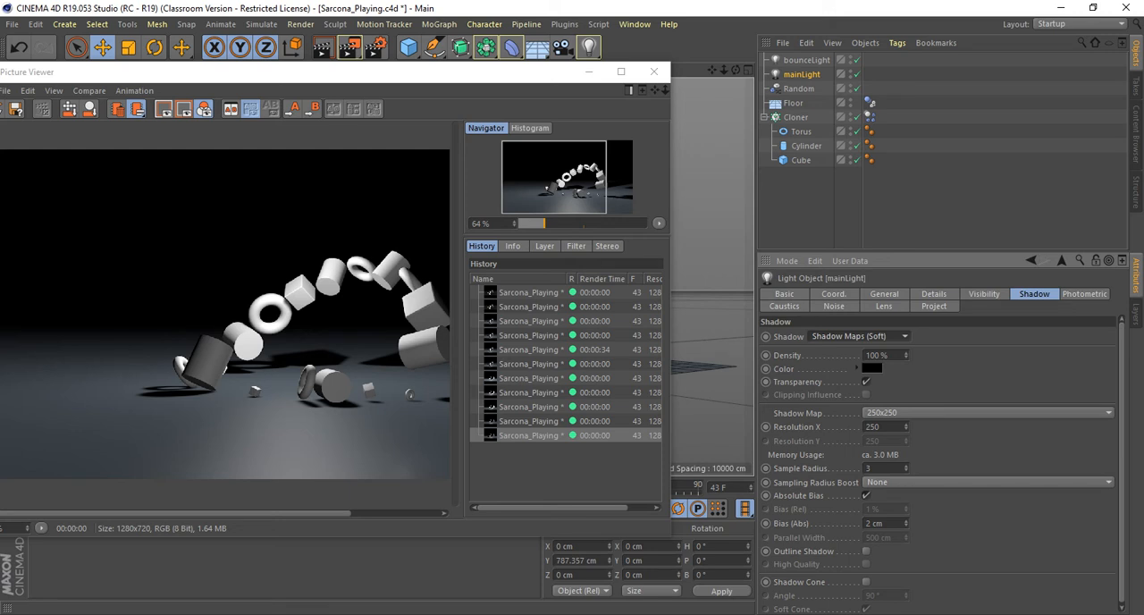
pyautogui.click(930, 413)
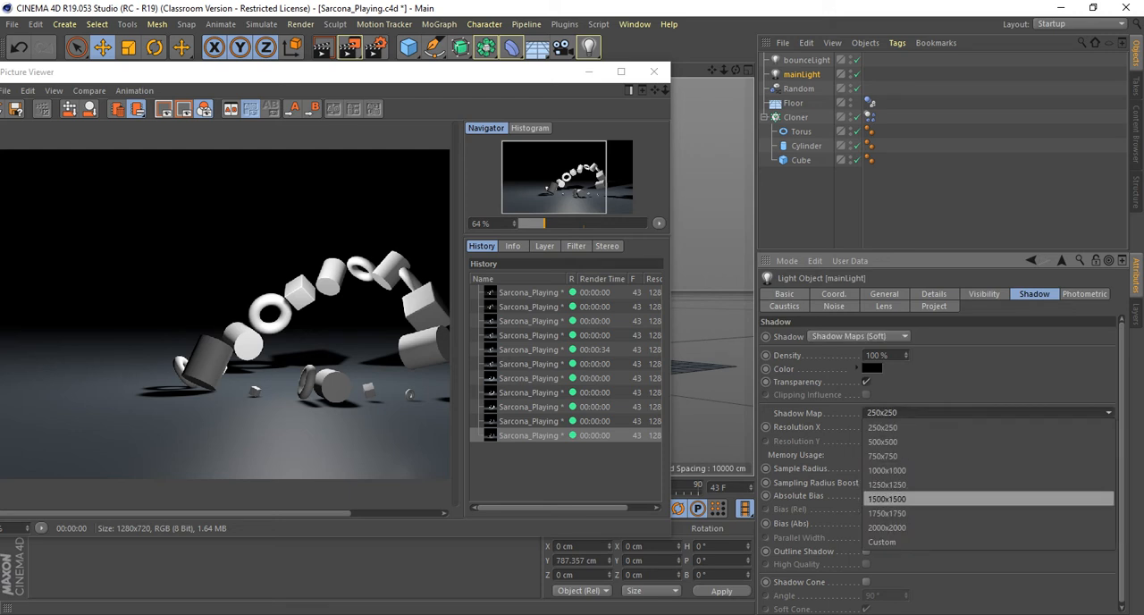
pyautogui.click(887, 498)
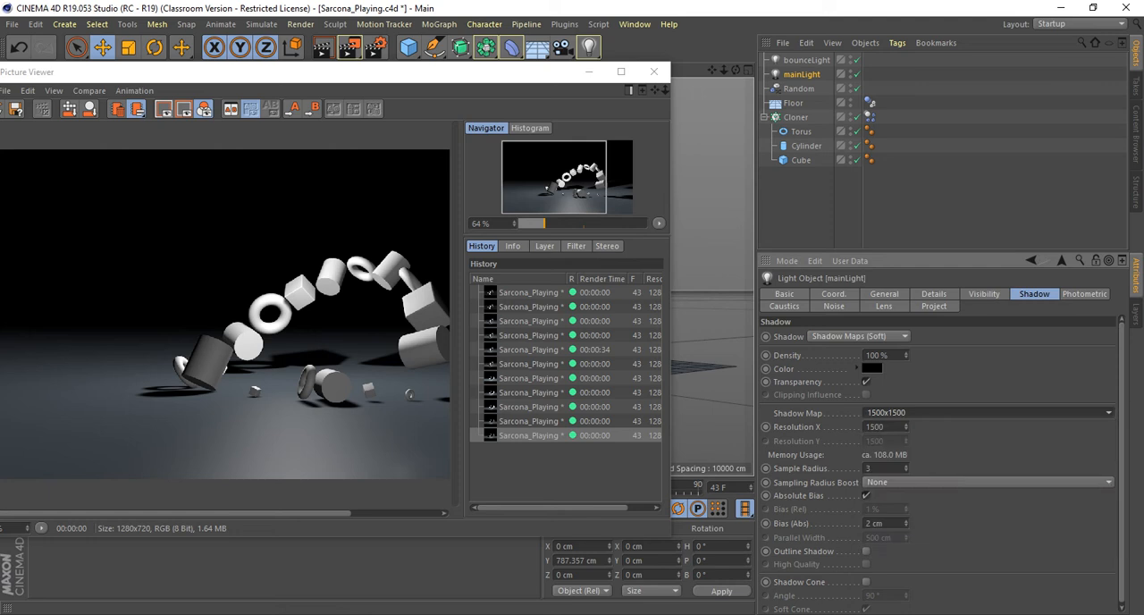
pyautogui.doubleClick(874, 469)
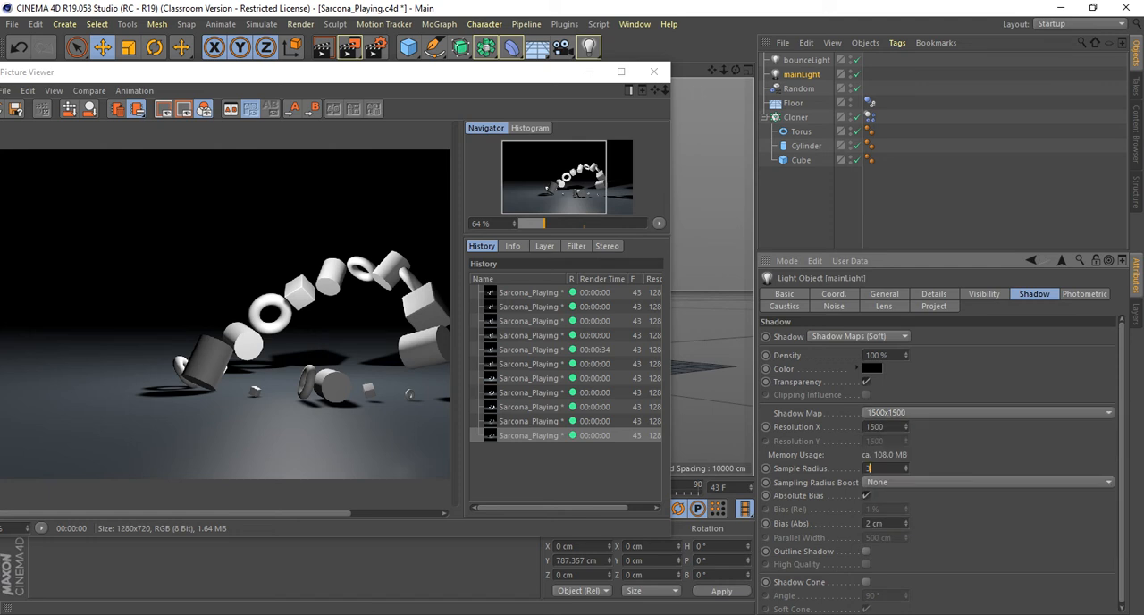
pyautogui.write('10')
pyautogui.hotkey('shift', 'r')
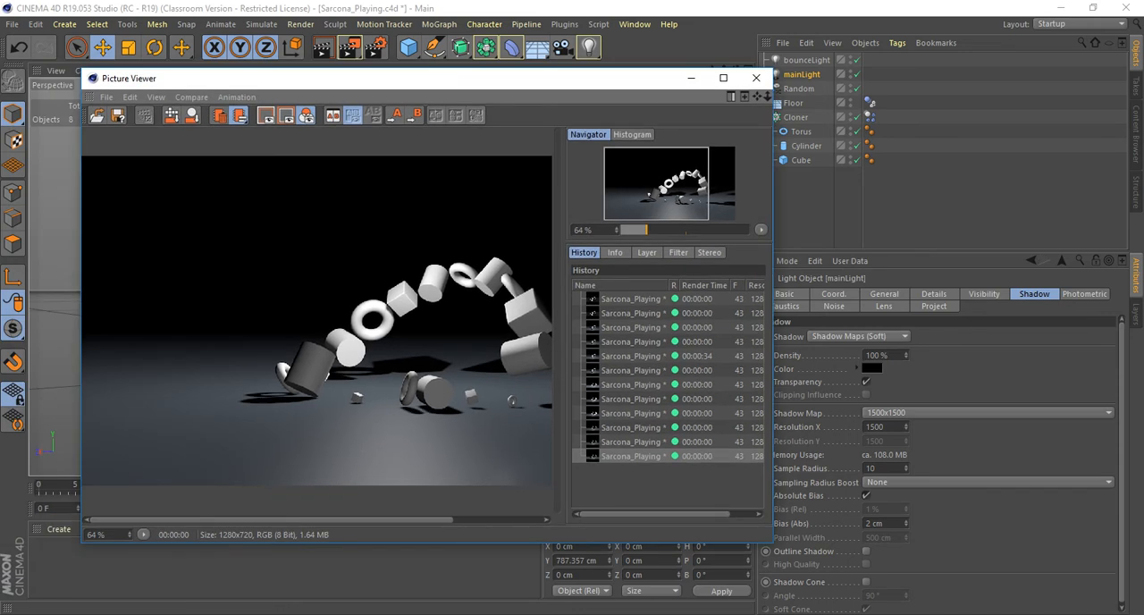
pyautogui.scroll(7, 439, 379)
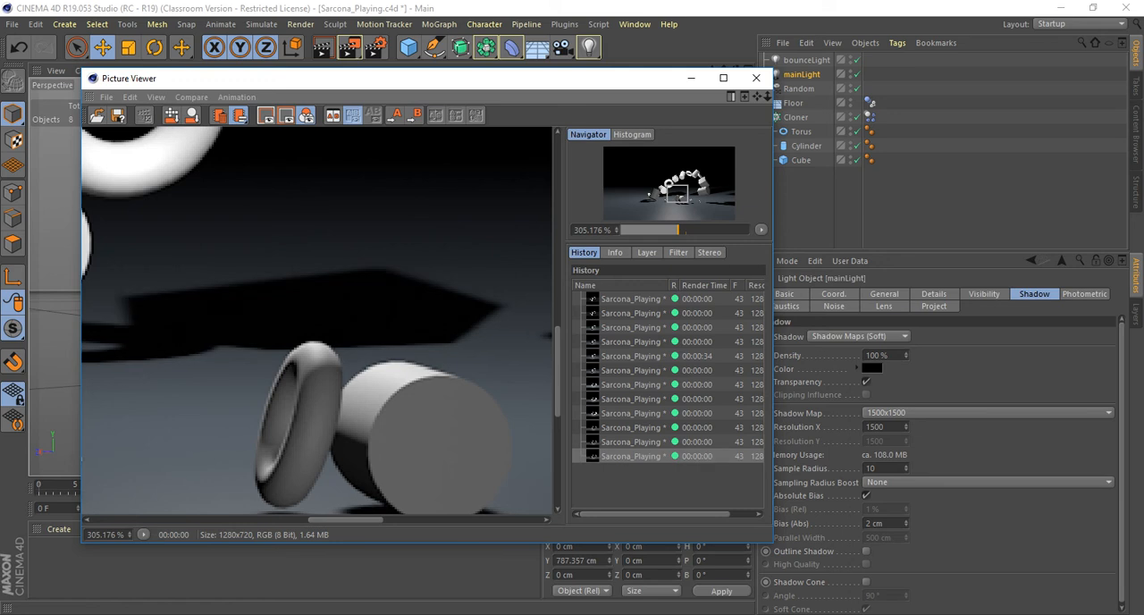
pyautogui.scroll(-9, 435, 376)
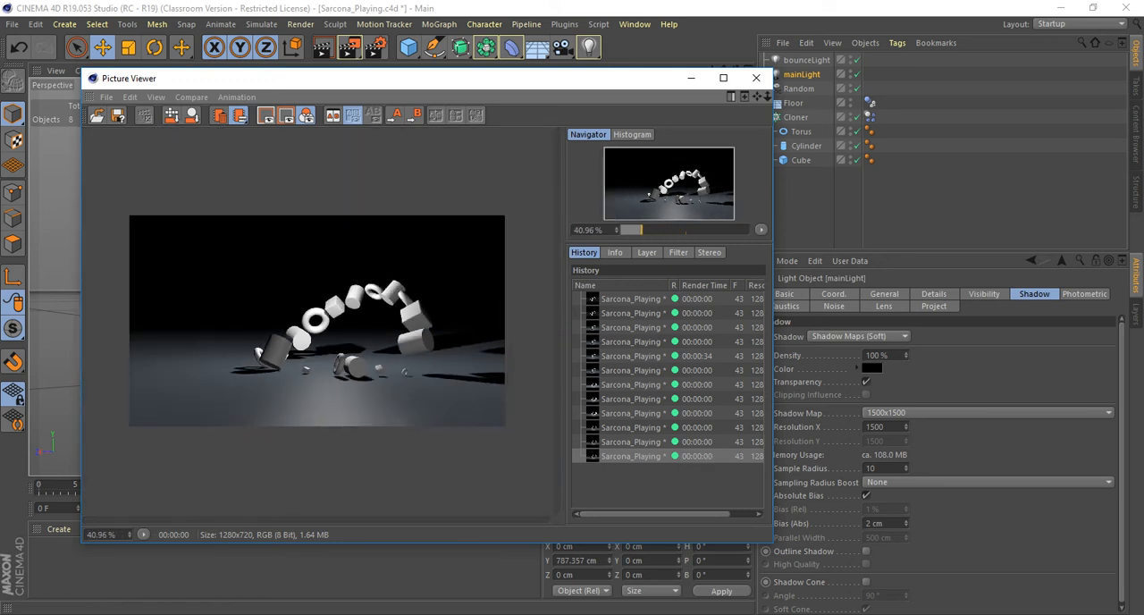
# Set the mainLight's shadow density to 20 % and render frame 43 again.
pyautogui.moveTo(402, 79); pyautogui.dragTo(350, 66)
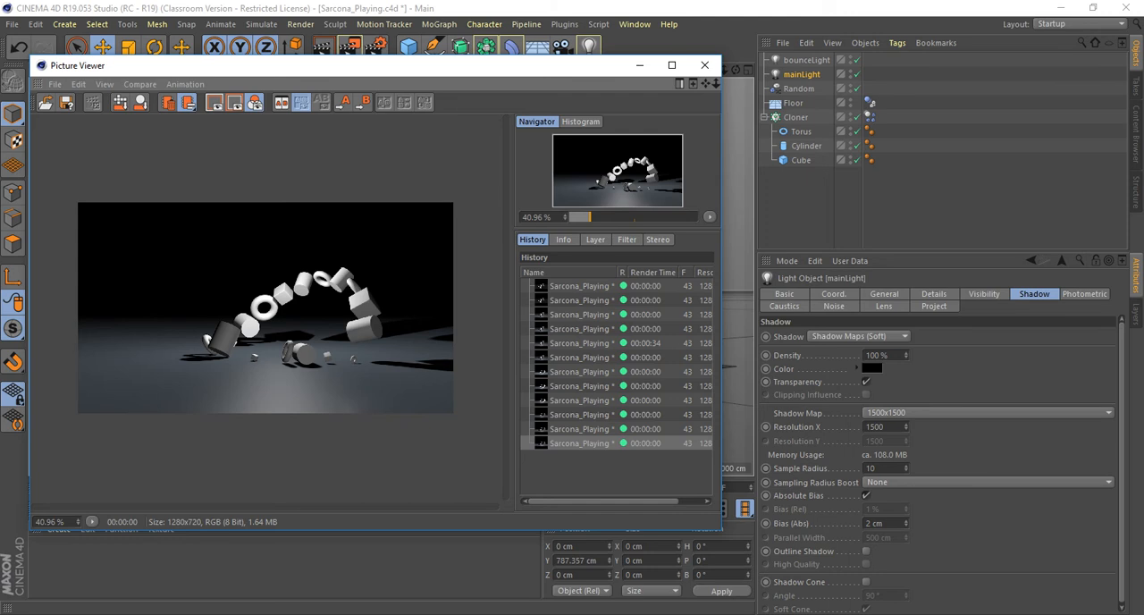
pyautogui.doubleClick(876, 356)
pyautogui.write('20')
pyautogui.press('Return')
pyautogui.hotkey('shift', 'r')
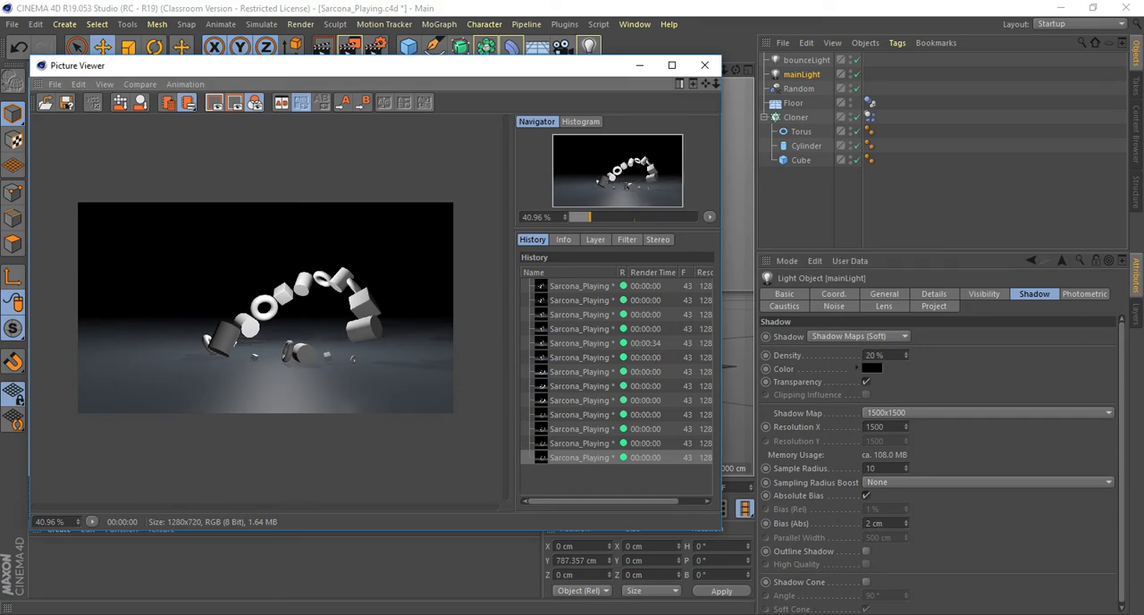
# Set the mainLight's shadow density to 35 %, render frame 43 and inspect the shadows at 100 % zoom.
pyautogui.doubleClick(874, 355)
pyautogui.write('35')
pyautogui.press('Return')
pyautogui.hotkey('shift', 'r')
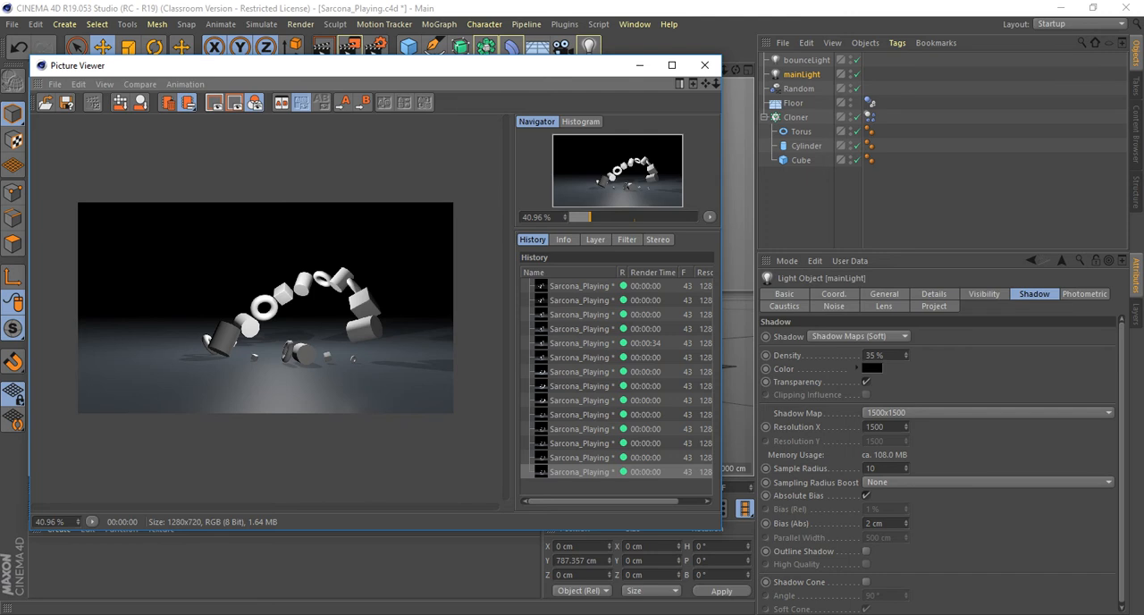
pyautogui.scroll(4, 264, 308)
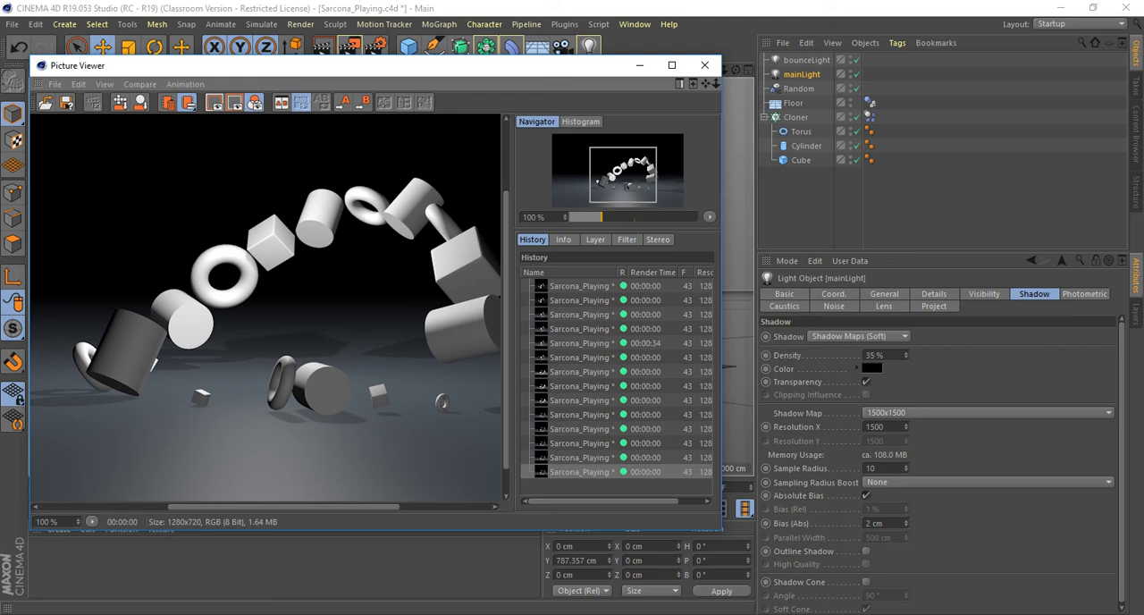
# Switch to Chrome, search Google Images for "glass caustics" and examine the Pluralsight picture of the blue glass vase.
pyautogui.hotkey('alt', 'Tab')
pyautogui.hotkey('ctrl', 't')
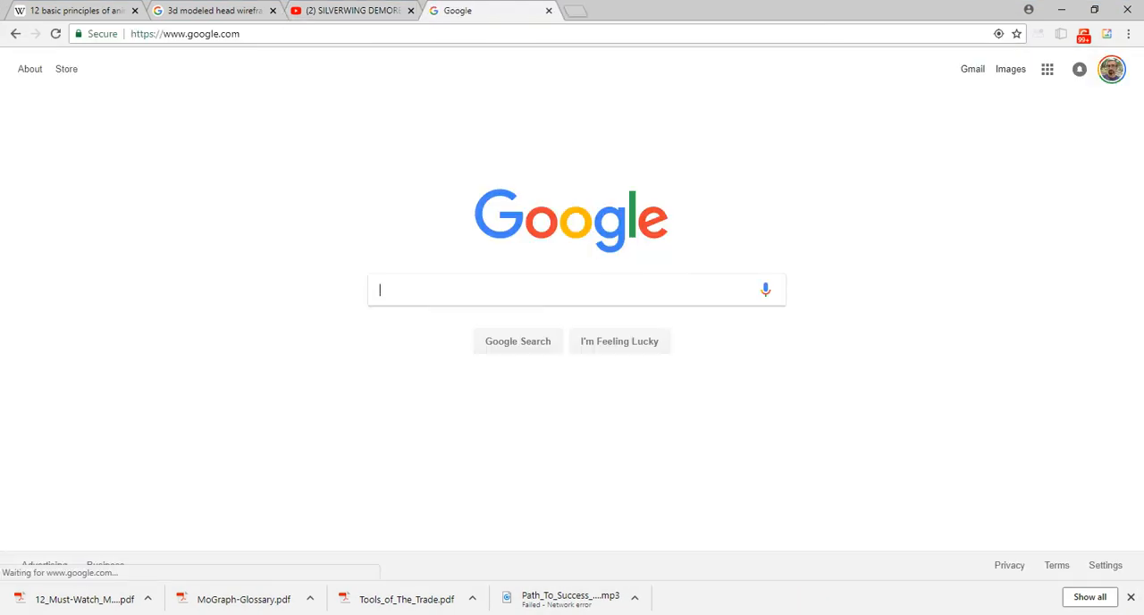
pyautogui.write('glass caustics')
pyautogui.press('Return')
pyautogui.click(168, 119)
pyautogui.scroll(-1, 590, 465)
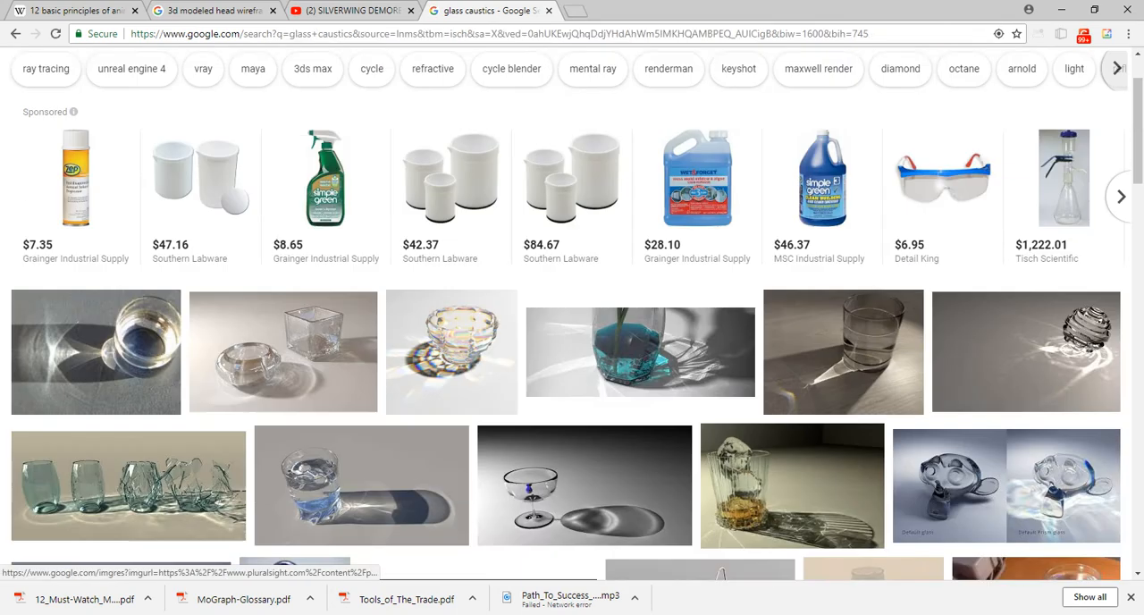
pyautogui.click(640, 352)
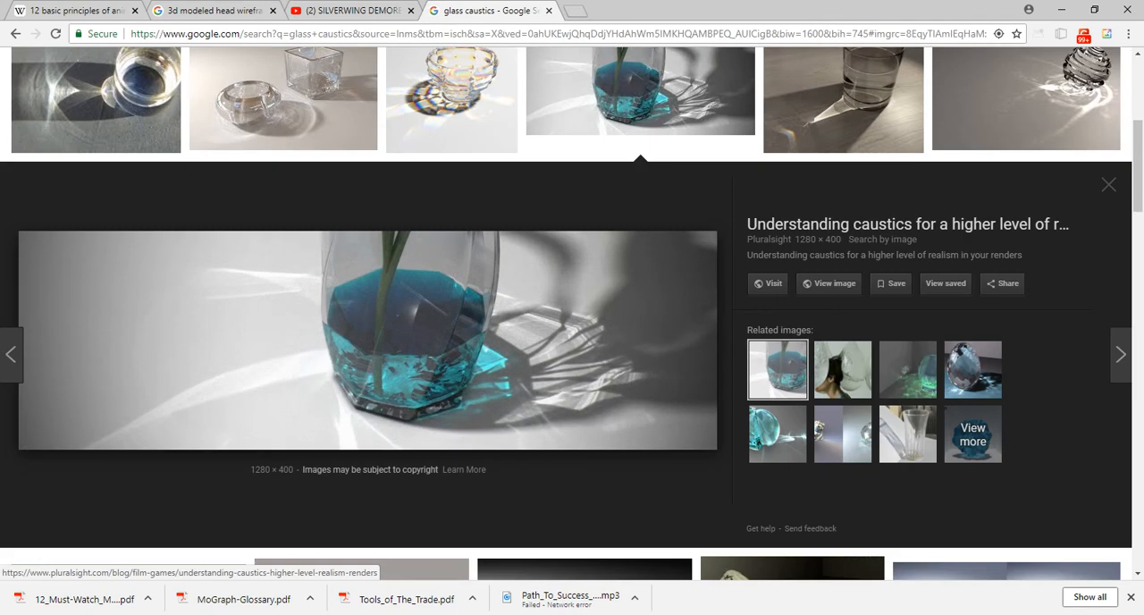
pyautogui.scroll(-1, 366, 340)
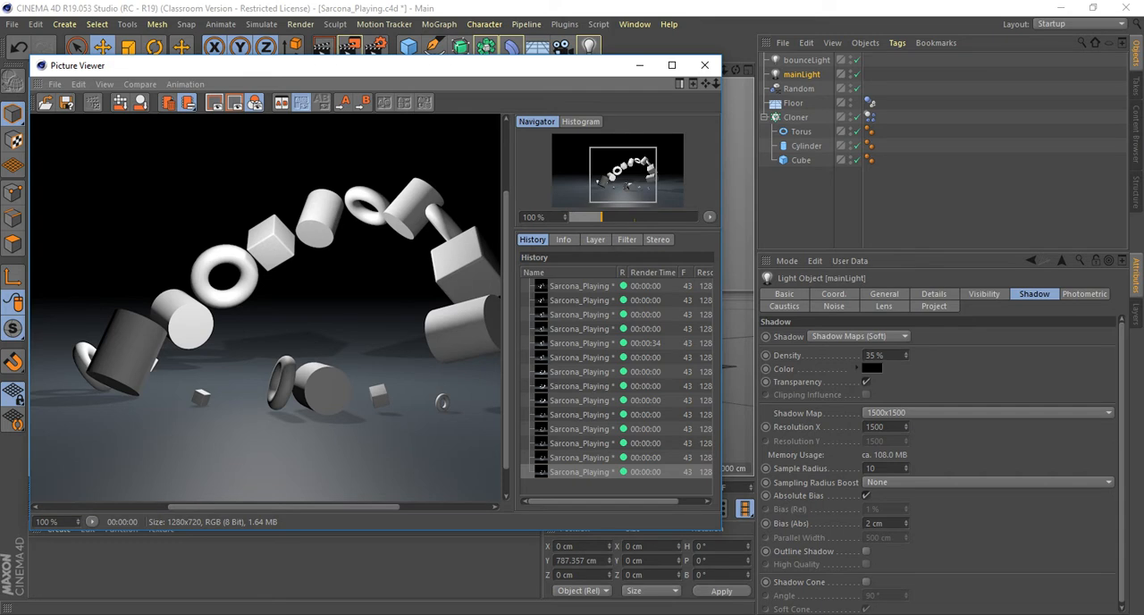
# Review the list of available renderers in the render settings without changing the Standard renderer.
pyautogui.click(375, 47)
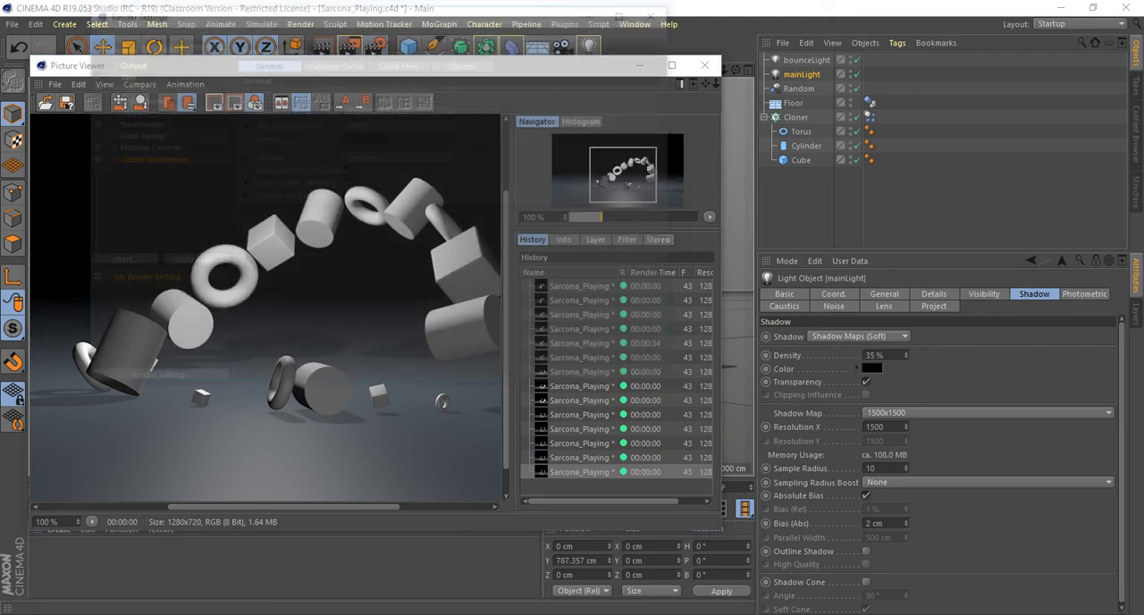
pyautogui.click(178, 46)
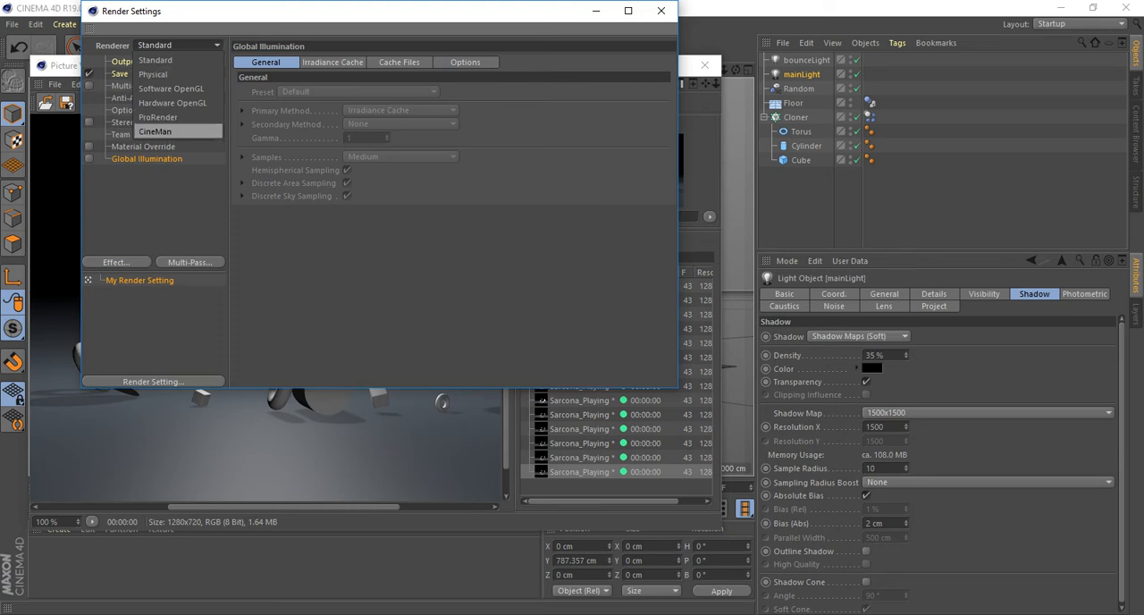
pyautogui.press('Escape')
pyautogui.click(661, 11)
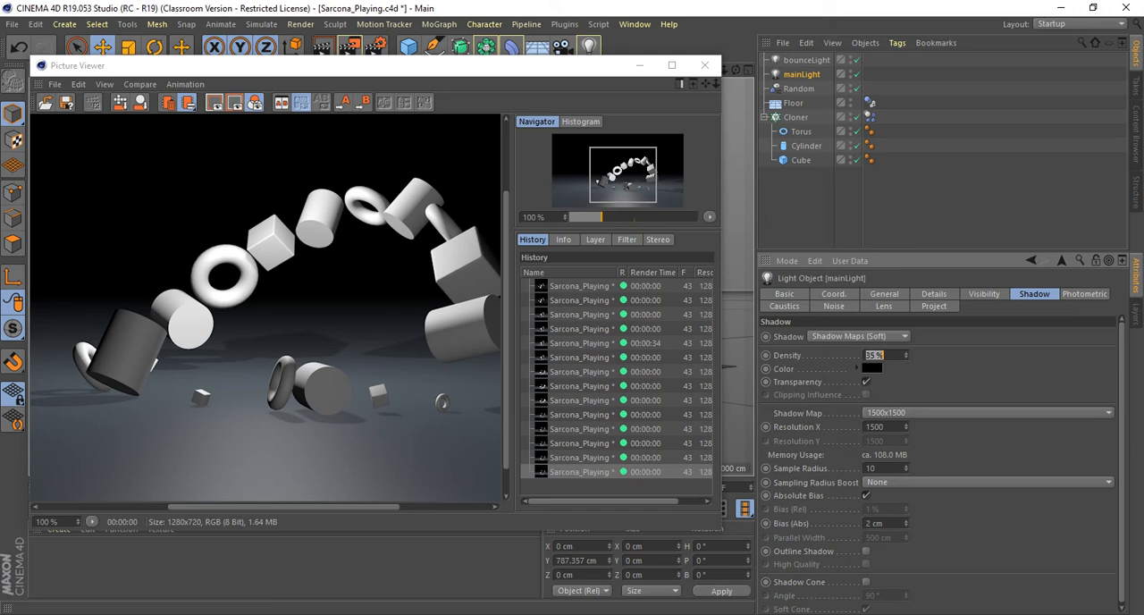
pyautogui.hotkey('shift', 'r')
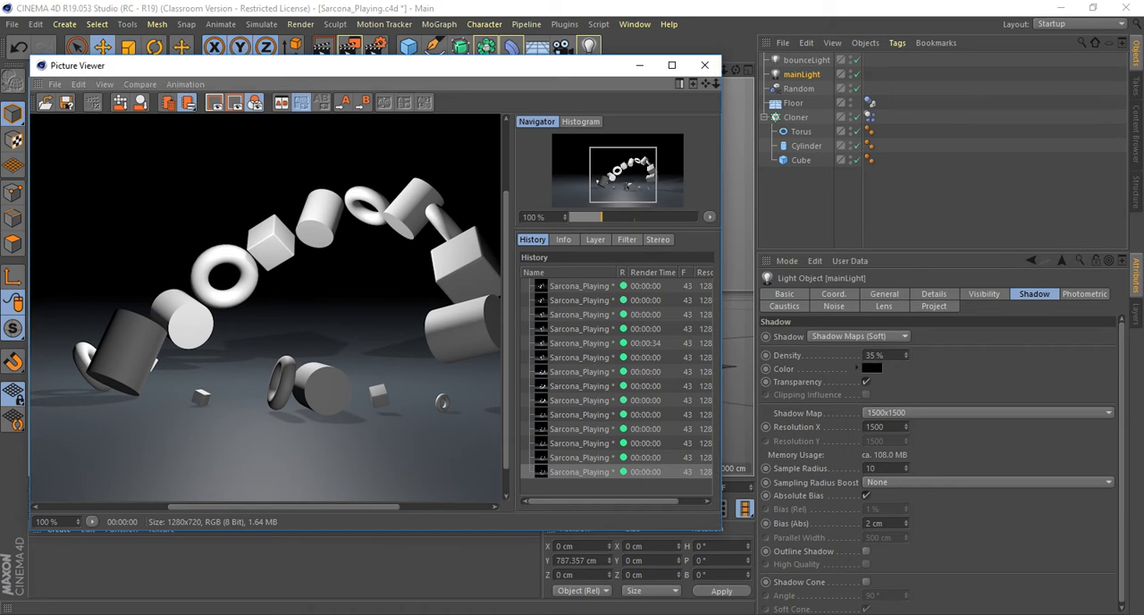
# Switch to Chrome and search Google Images for "rendering engine comparison".
pyautogui.hotkey('alt', 'Tab')
pyautogui.hotkey('alt', 'Tab')
pyautogui.scroll(5, 329, 118)
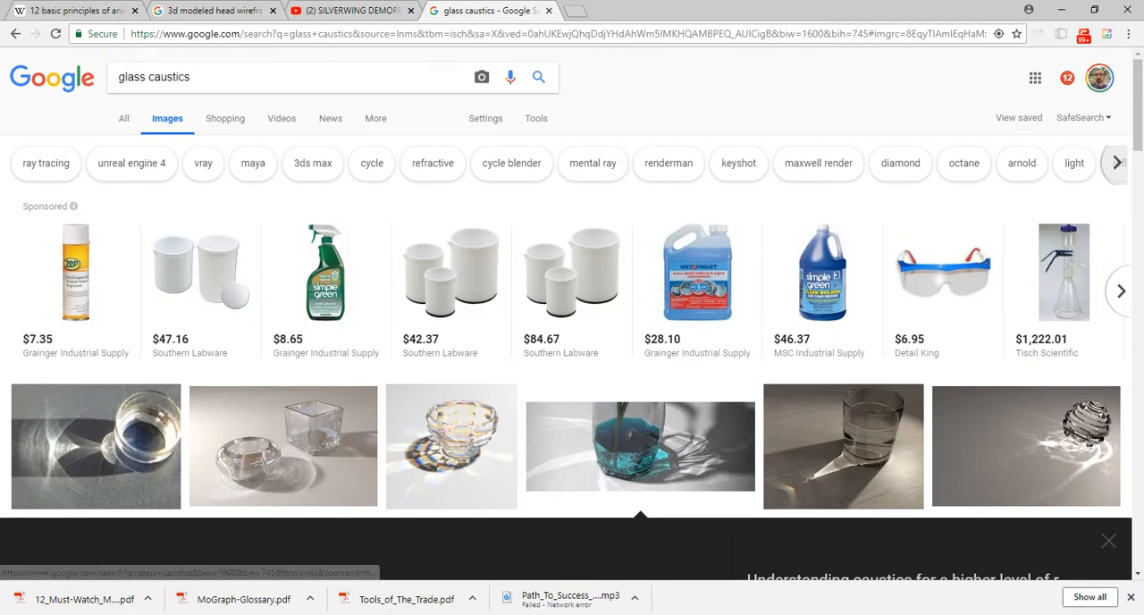
pyautogui.moveTo(205, 77); pyautogui.dragTo(119, 78)
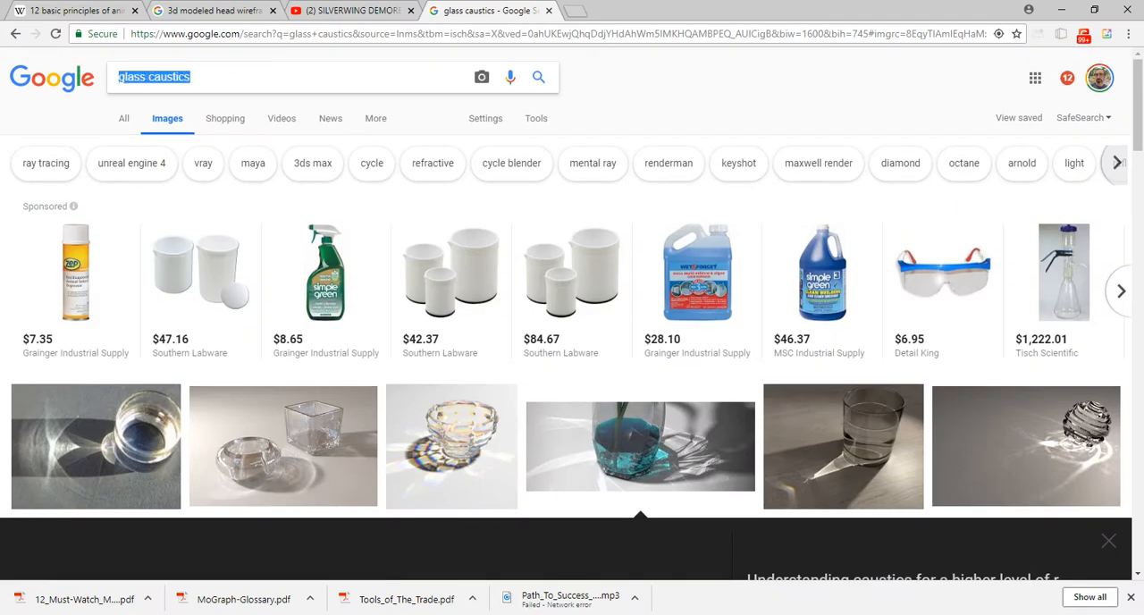
pyautogui.write('rendering engine')
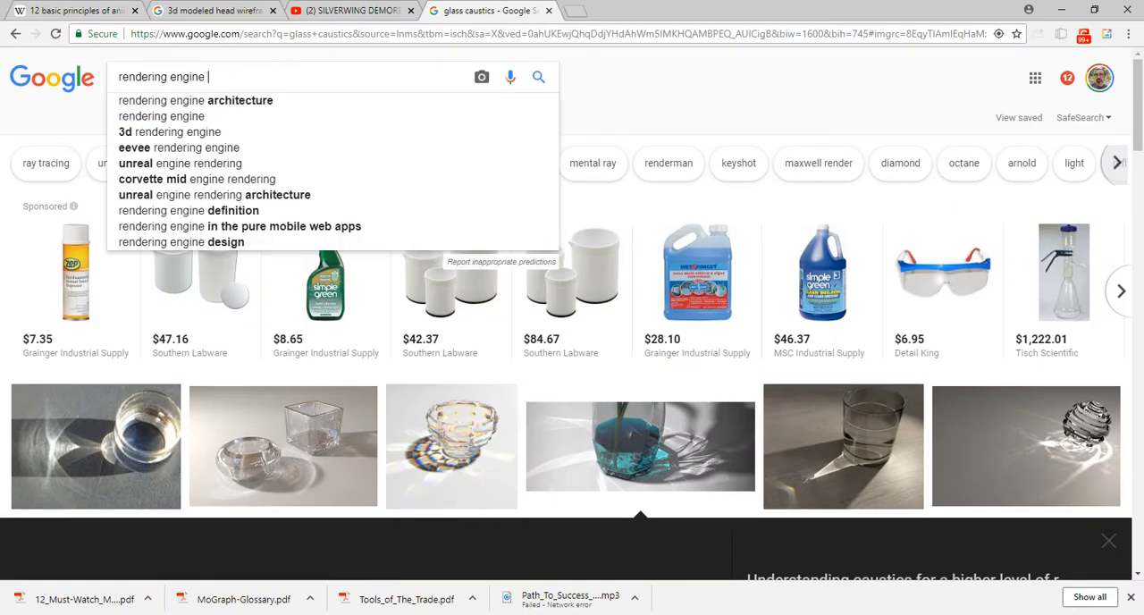
pyautogui.press('Return')
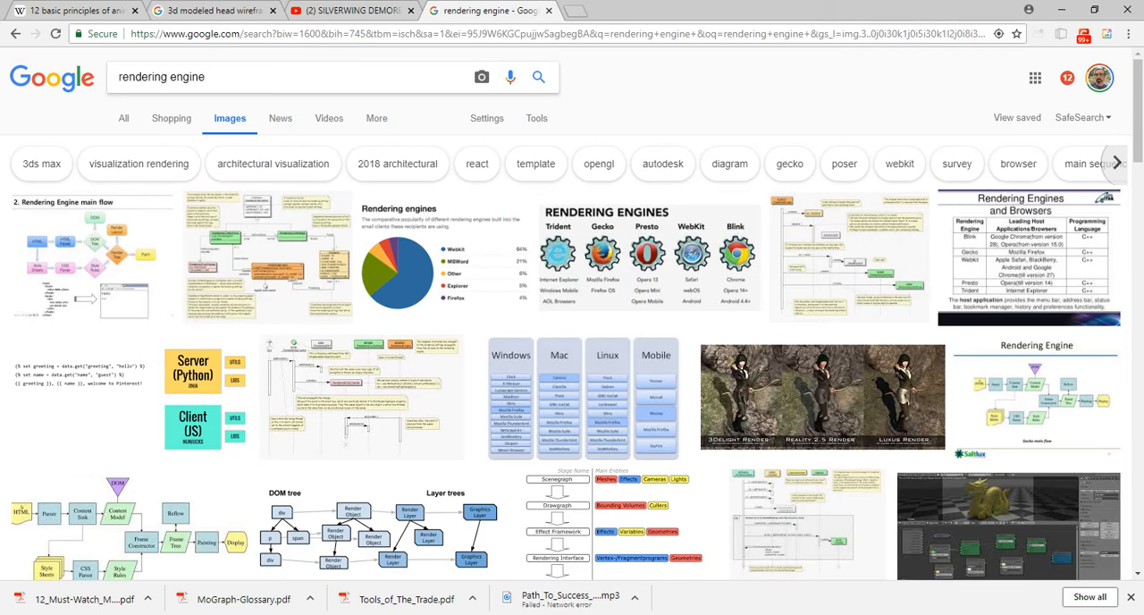
pyautogui.write('comparison')
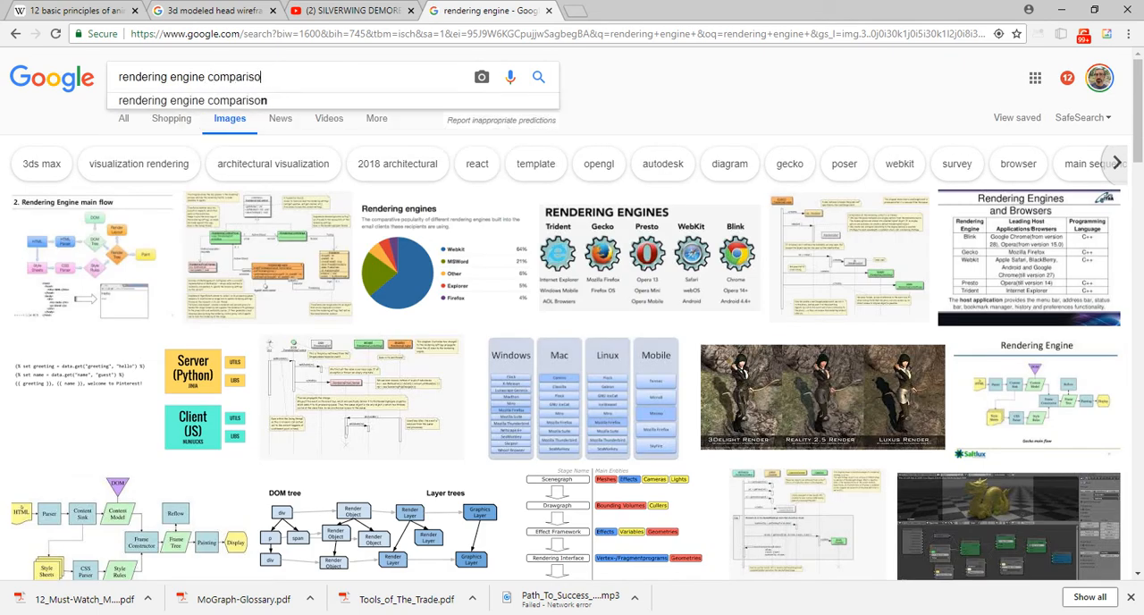
pyautogui.press('Return')
# Examine the first four render engine comparison images, from the cup and chalice to the Cycles, LuxRender and Maxwell Render picture.
pyautogui.click(116, 264)
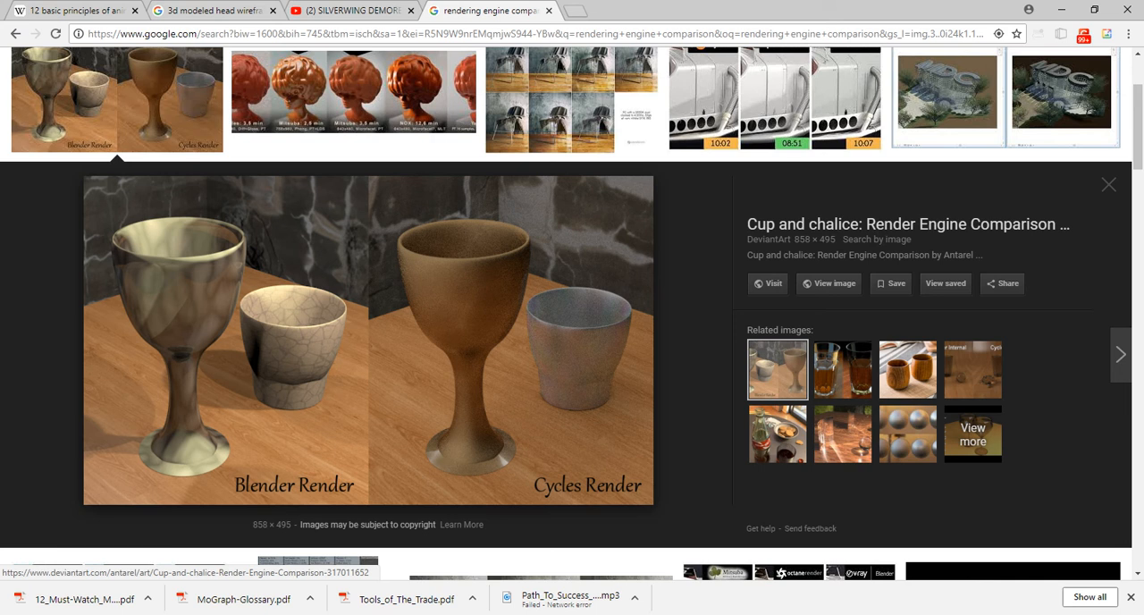
pyautogui.press('Right')
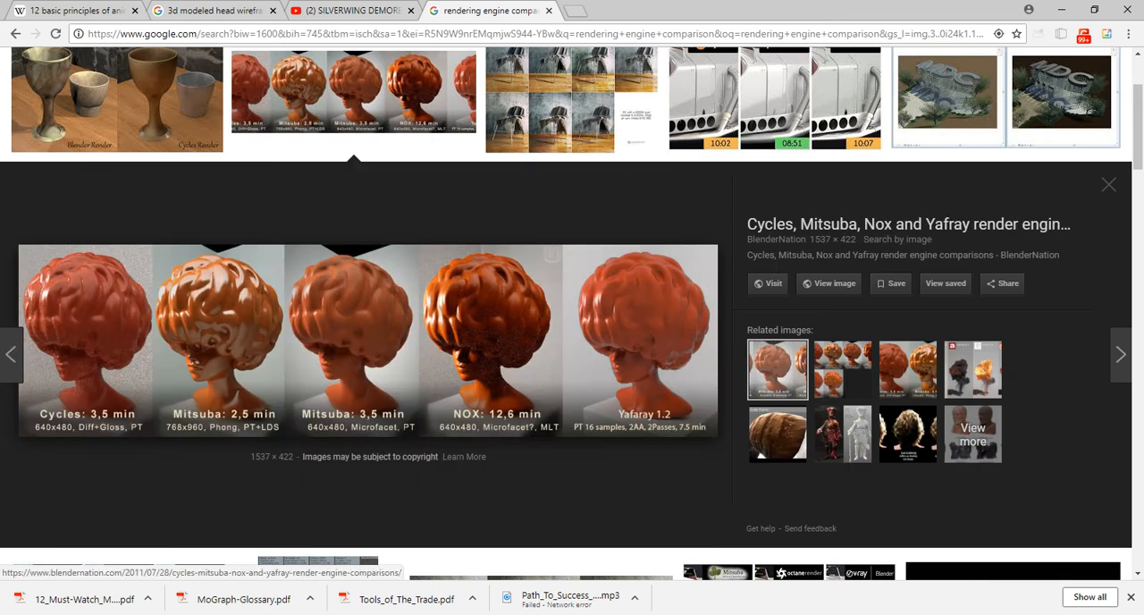
pyautogui.press('Right')
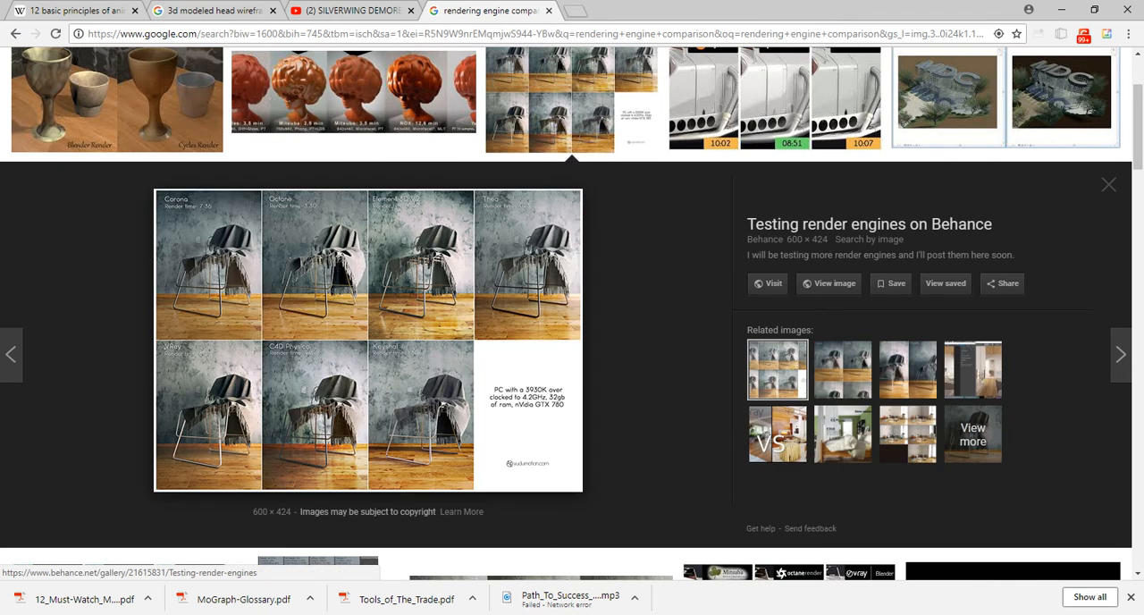
pyautogui.press('Right')
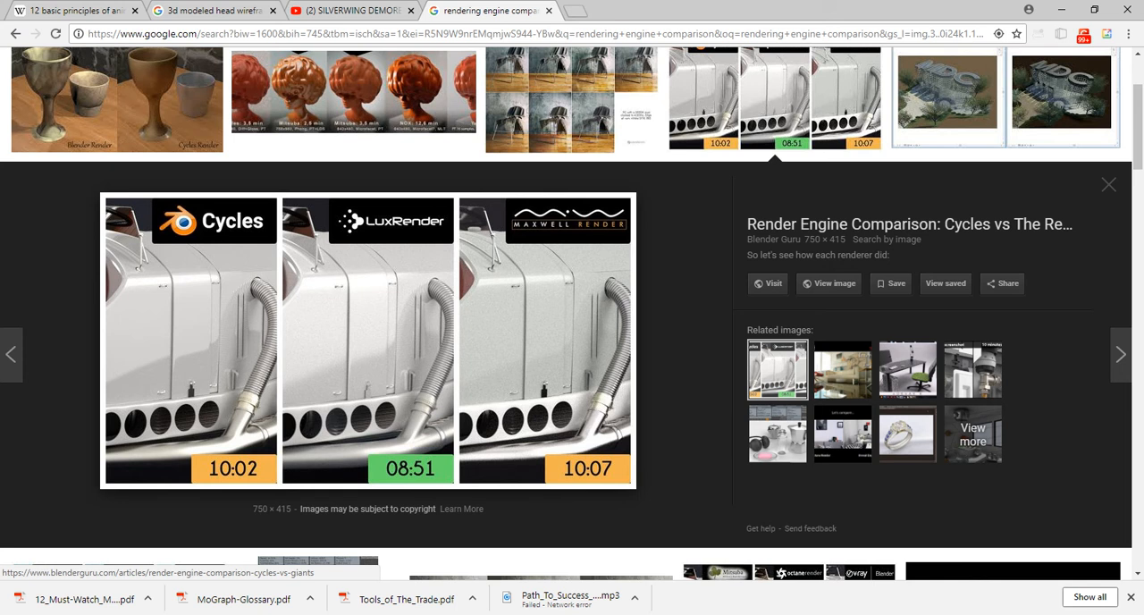
# Leave the image search, return to Cinema 4D and close the Picture Viewer.
pyautogui.hotkey('ctrl', 'w')
pyautogui.hotkey('alt', 'Tab')
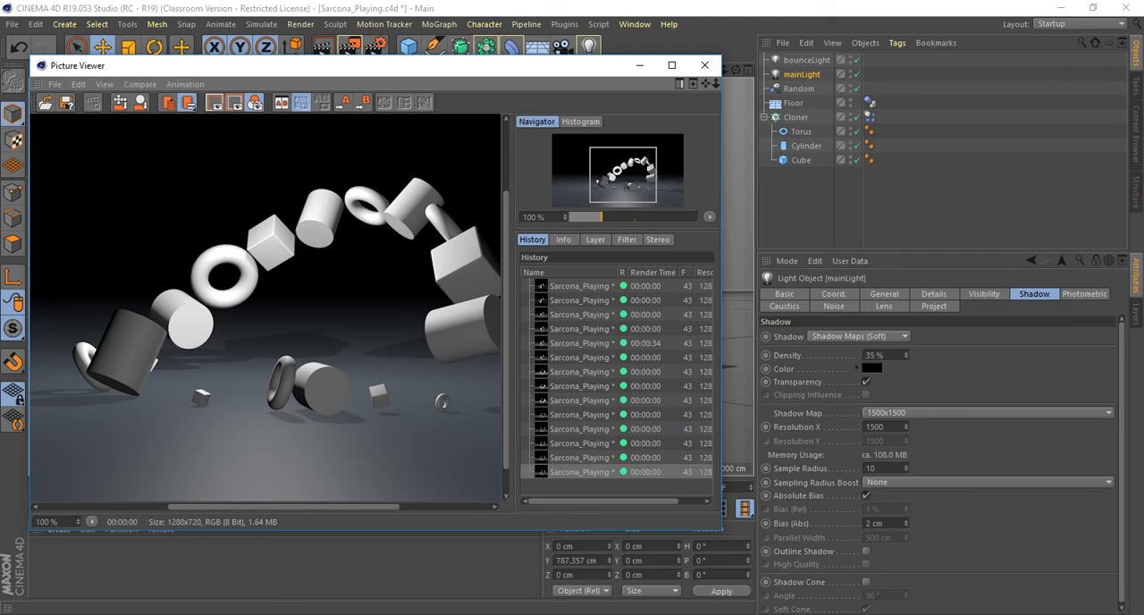
pyautogui.scroll(-2, 266, 308)
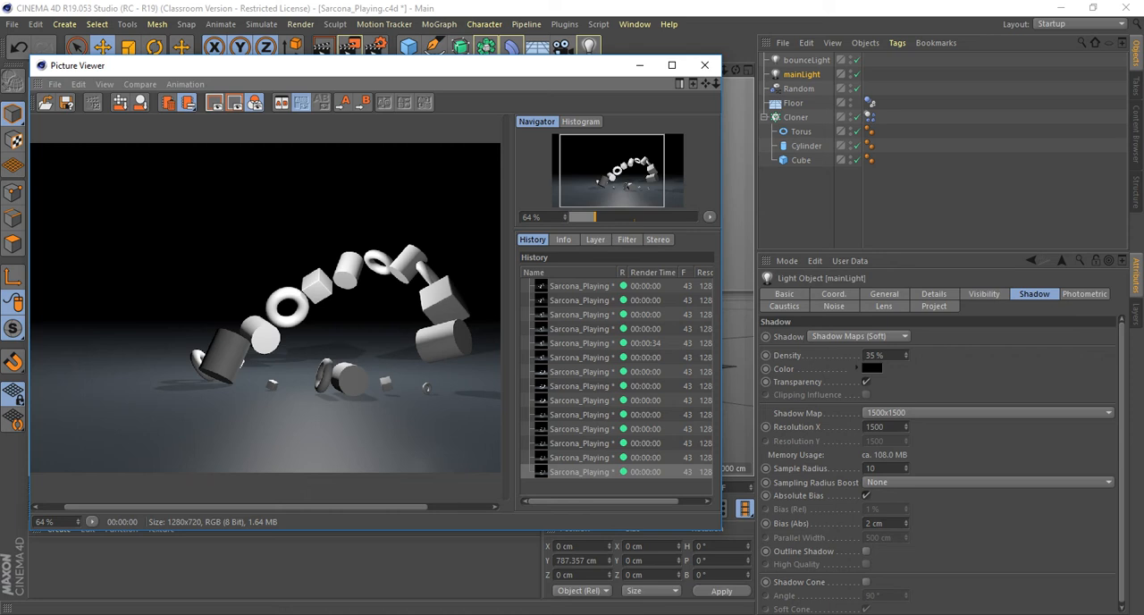
pyautogui.click(705, 65)
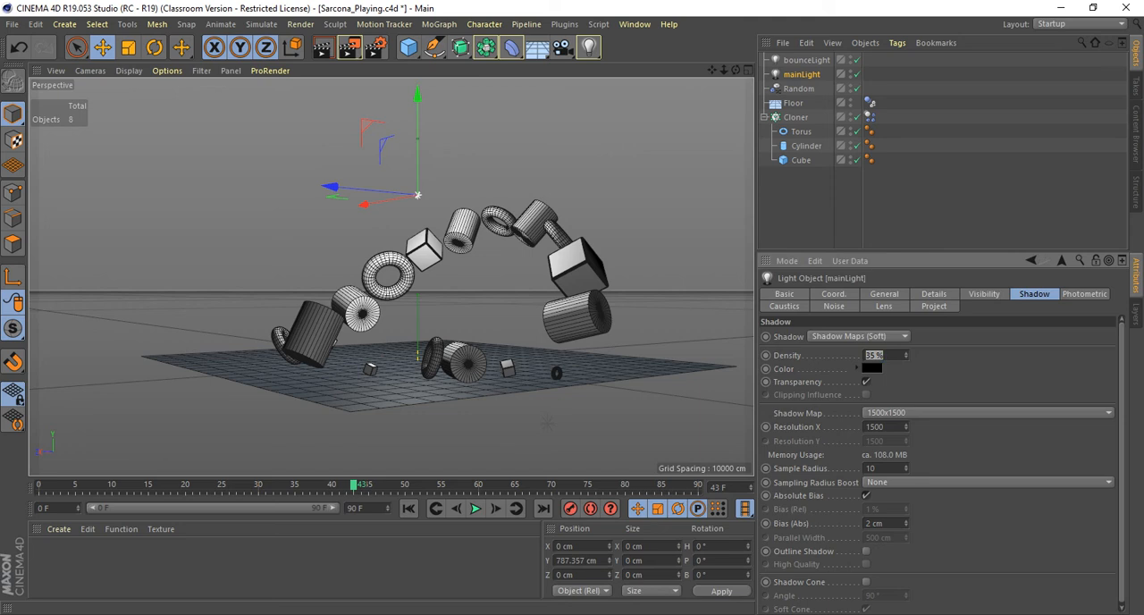
# Look over the material and shader types on offer and create a new standard material.
pyautogui.click(58, 529)
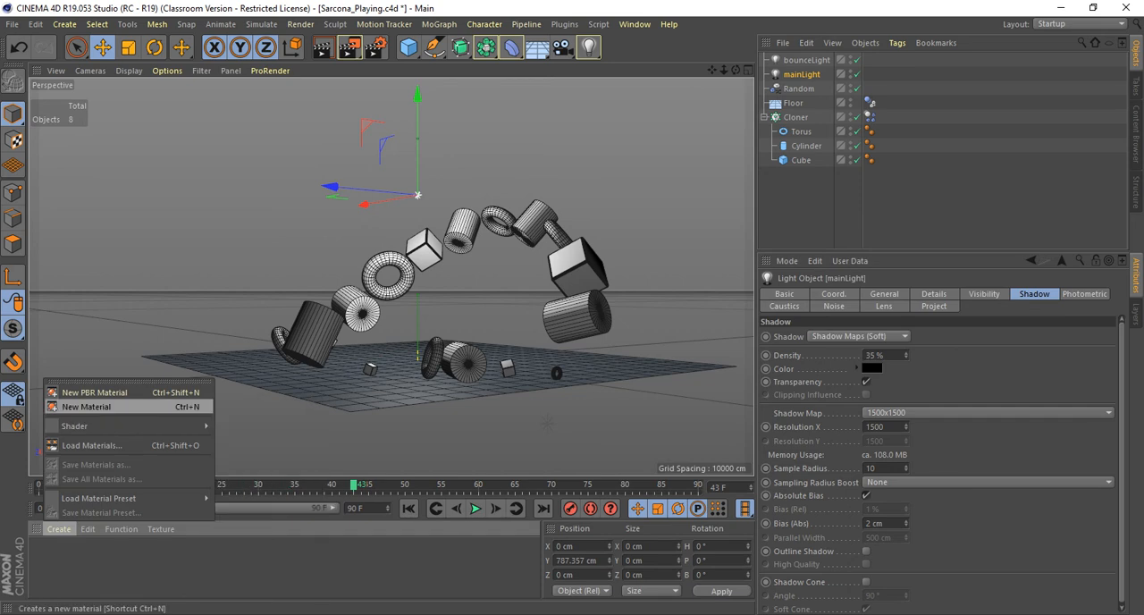
pyautogui.moveTo(134, 425)
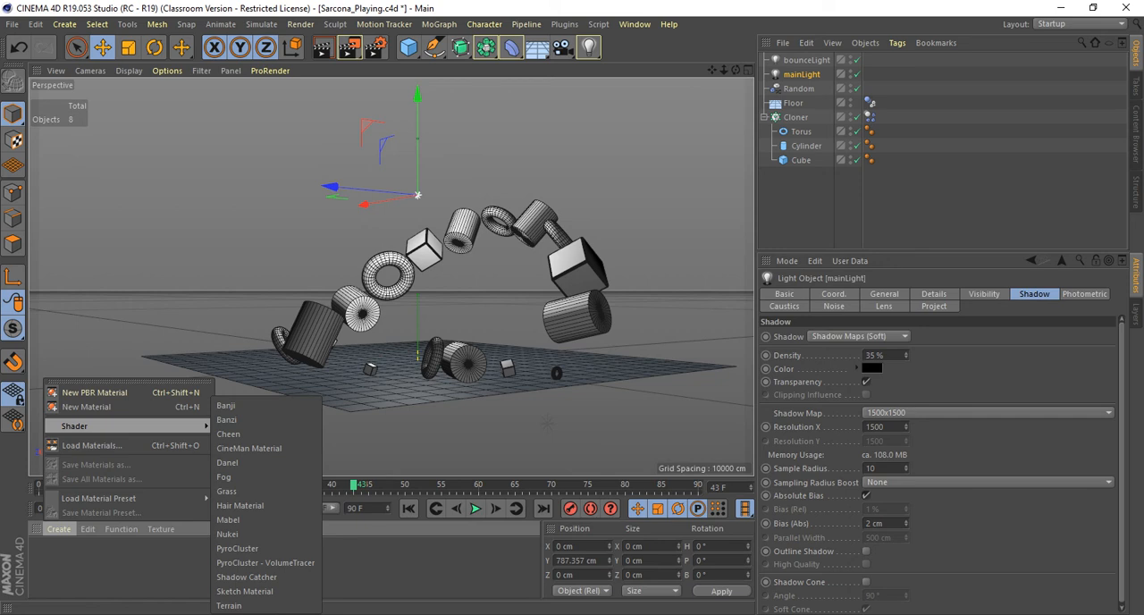
pyautogui.press('Escape')
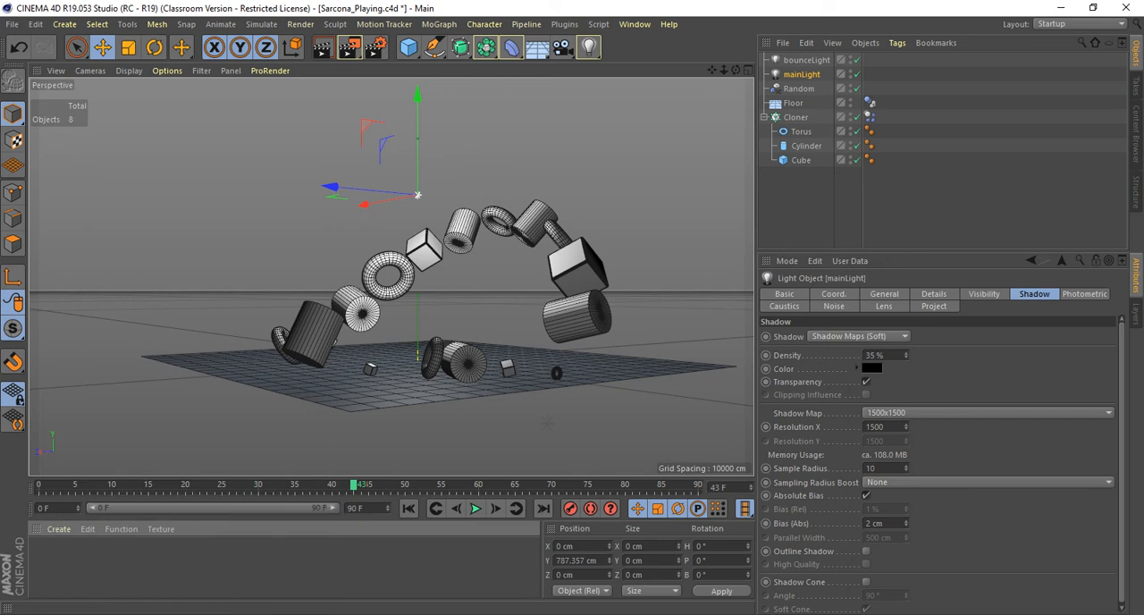
pyautogui.click(223, 568)
pyautogui.doubleClick(223, 567)
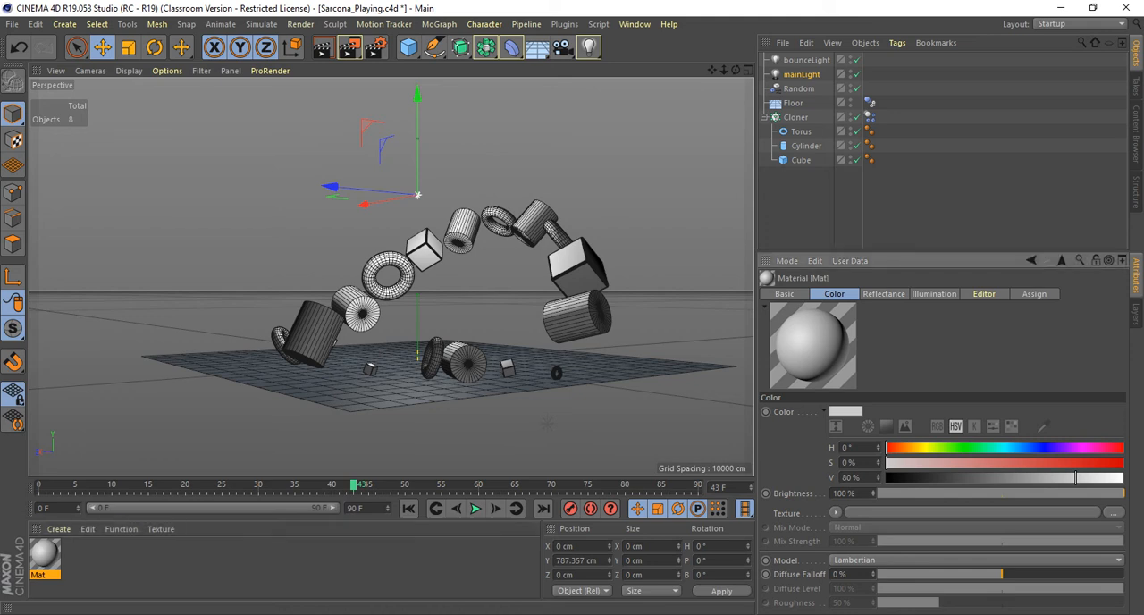
# Set the new material's color to a soft blue with H 192°, S 40 % and V 80 %.
pyautogui.click(884, 294)
pyautogui.click(835, 294)
pyautogui.click(885, 294)
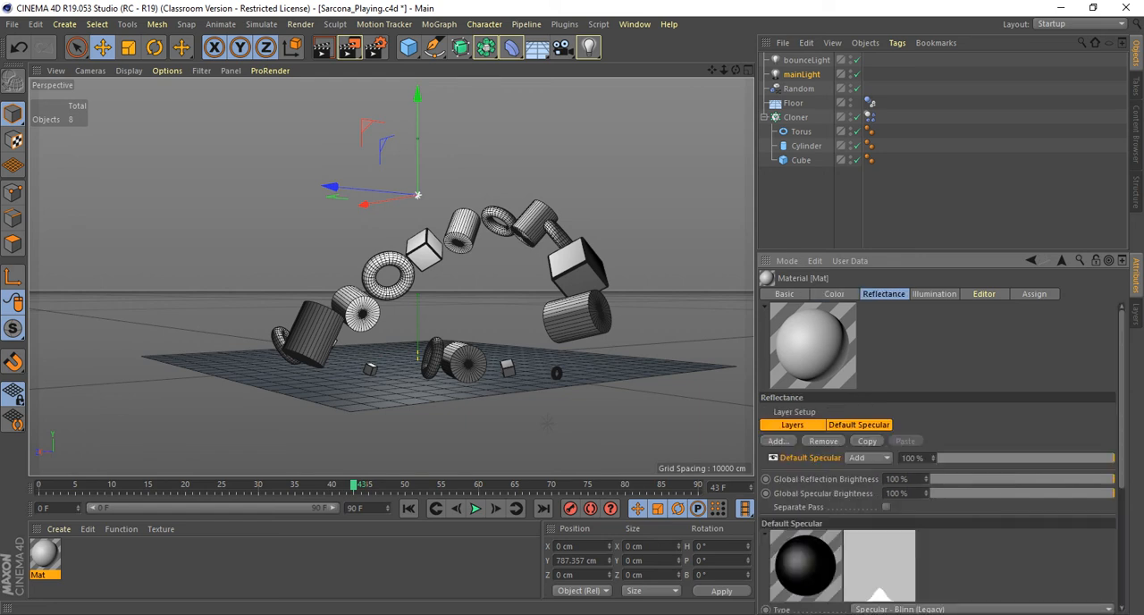
pyautogui.click(835, 294)
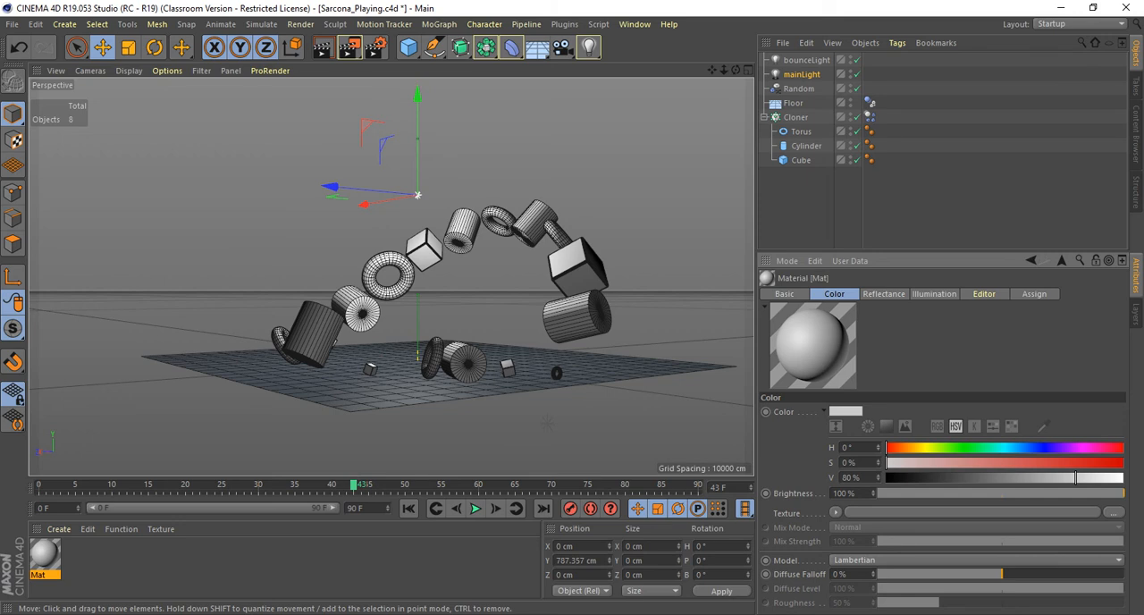
pyautogui.moveTo(930, 448); pyautogui.dragTo(953, 448)
pyautogui.moveTo(954, 463); pyautogui.dragTo(1013, 448)
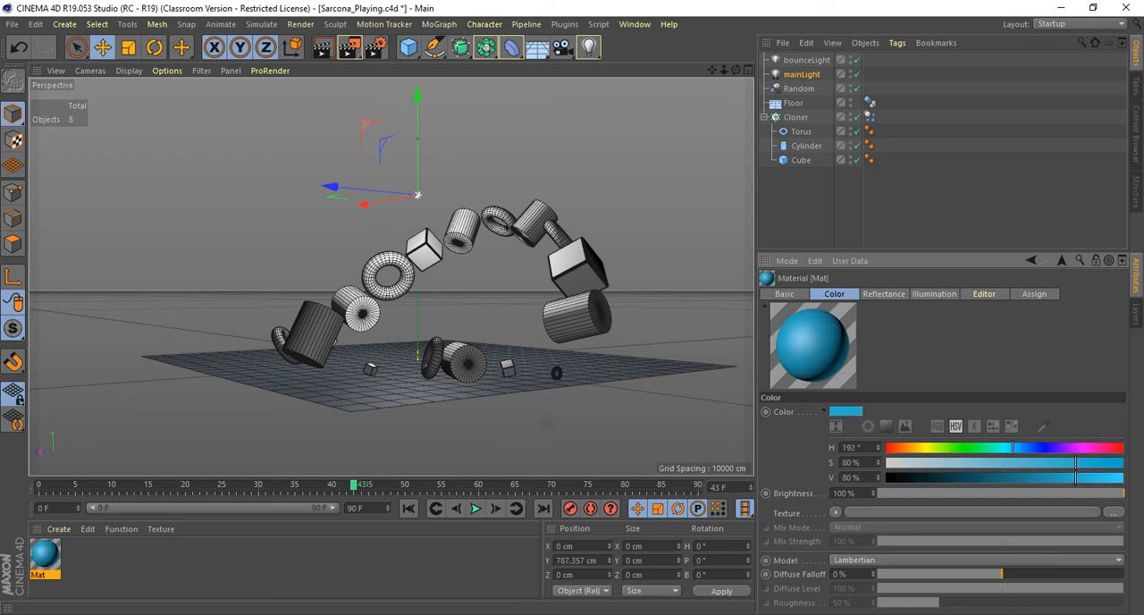
pyautogui.moveTo(1075, 463); pyautogui.dragTo(981, 463)
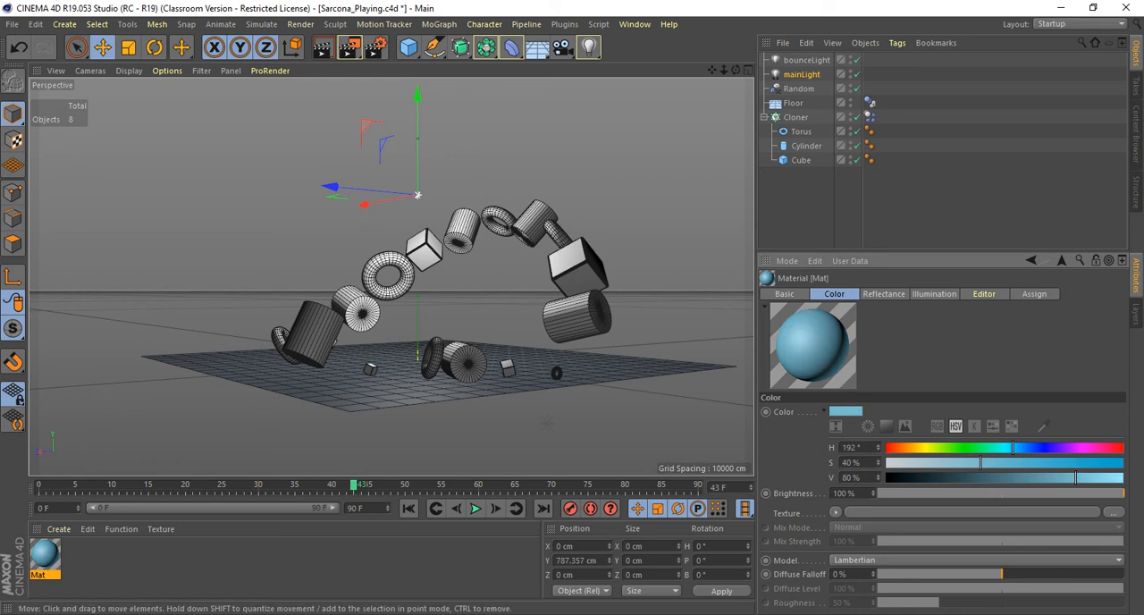
# Open the blue material in the Material Editor and set its Default Specular reflectance type to Beckmann.
pyautogui.keyDown('alt'); pyautogui.moveTo(391, 277); pyautogui.dragTo(370, 313); pyautogui.keyUp('alt')
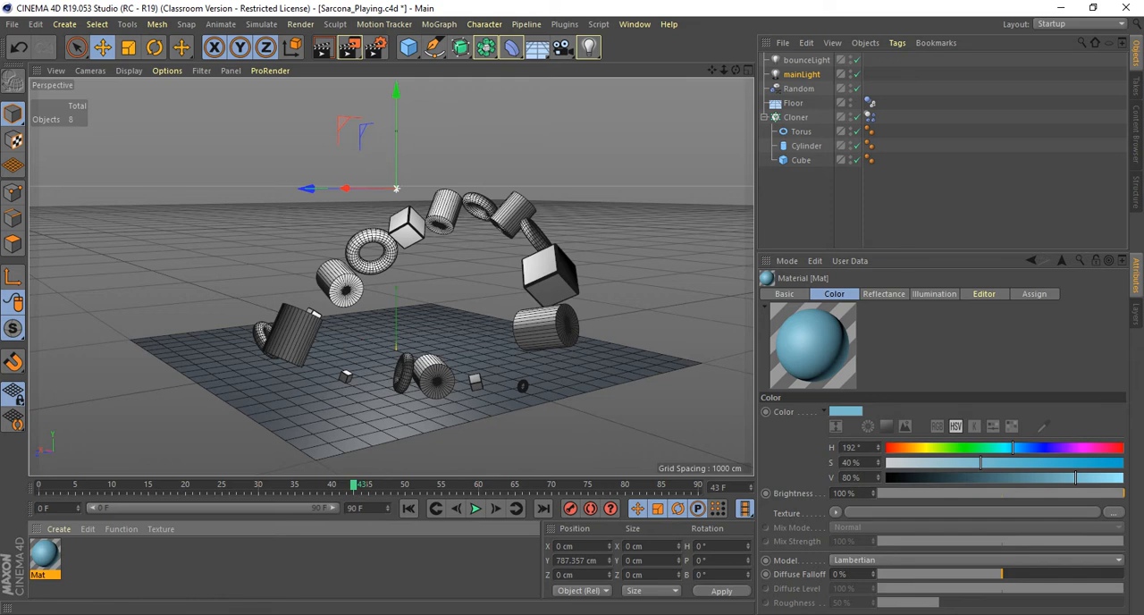
pyautogui.doubleClick(45, 554)
pyautogui.moveTo(402, 118); pyautogui.dragTo(419, 31)
pyautogui.click(266, 153)
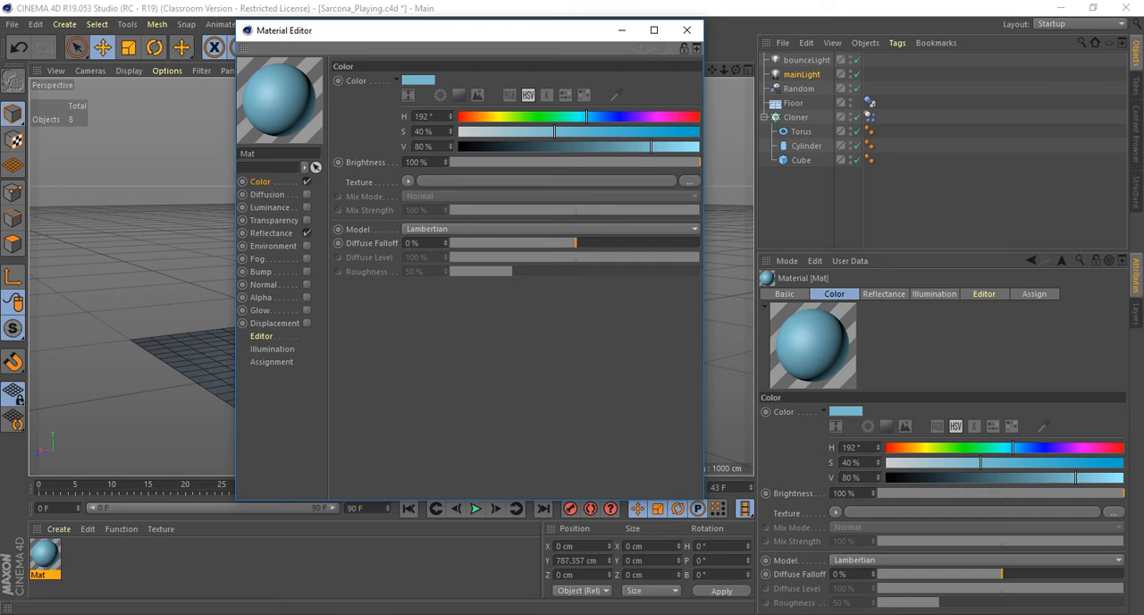
pyautogui.click(271, 233)
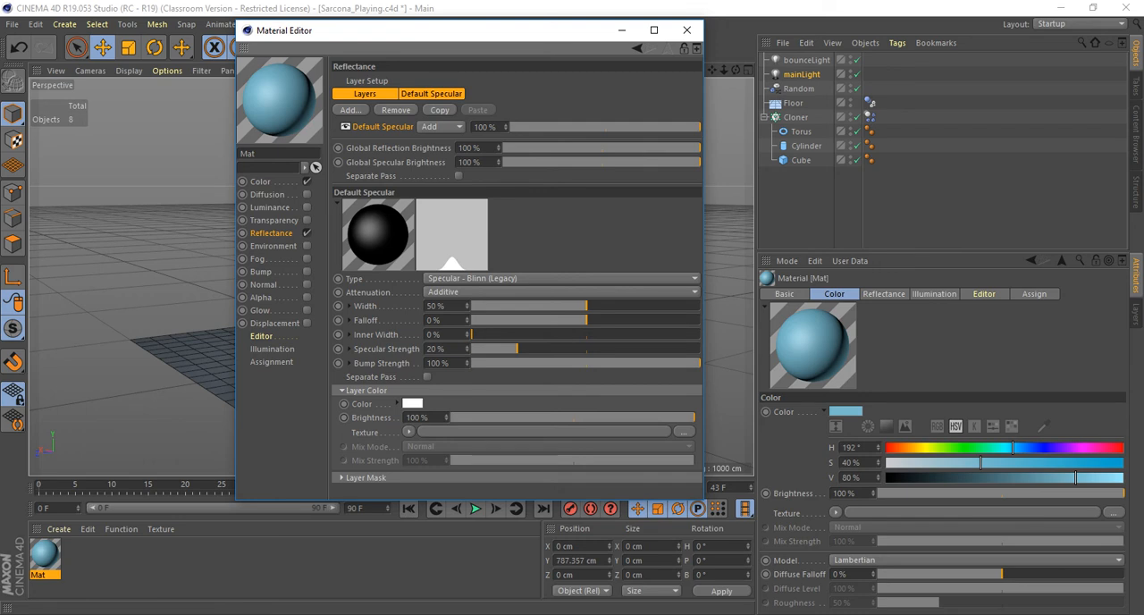
pyautogui.click(561, 278)
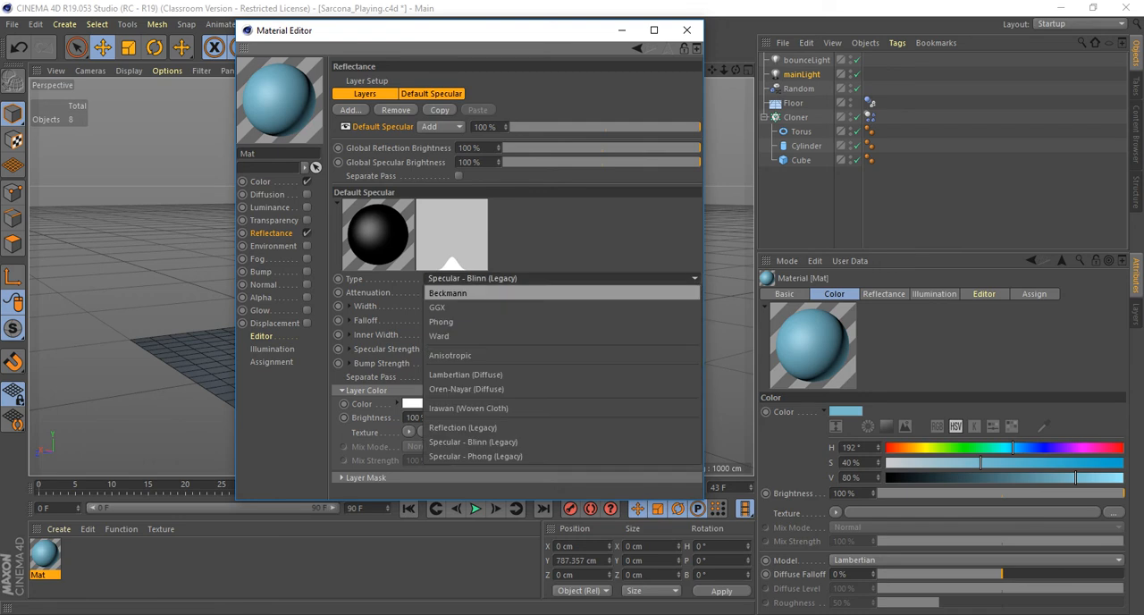
pyautogui.click(561, 293)
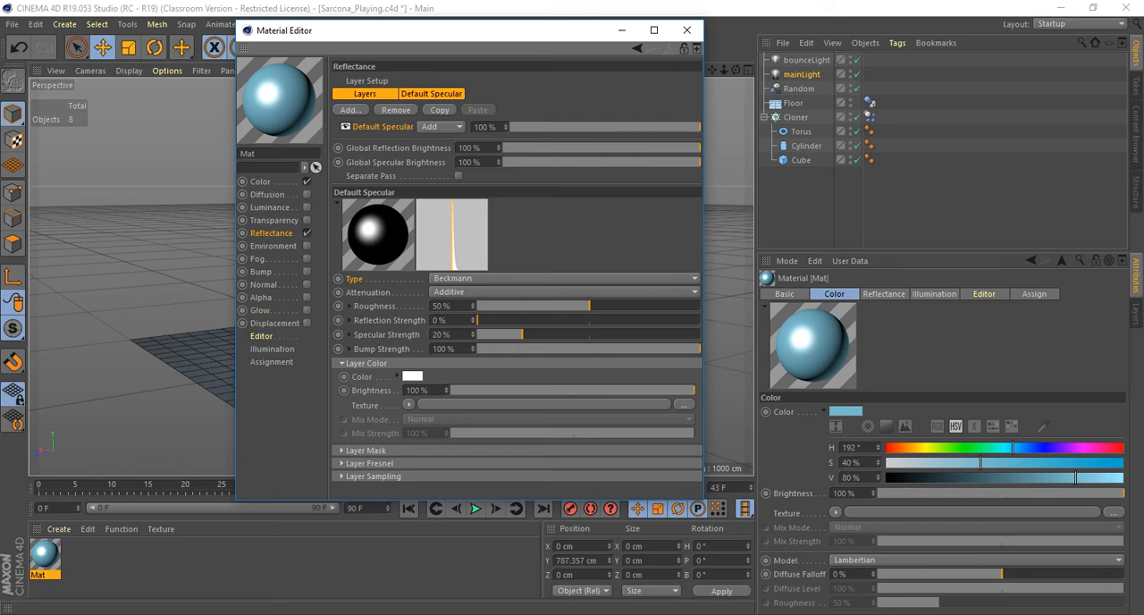
# Try a mirror-like finish on the Beckmann layer with 0 % roughness and 100 % reflection strength.
pyautogui.moveTo(589, 306); pyautogui.dragTo(476, 305)
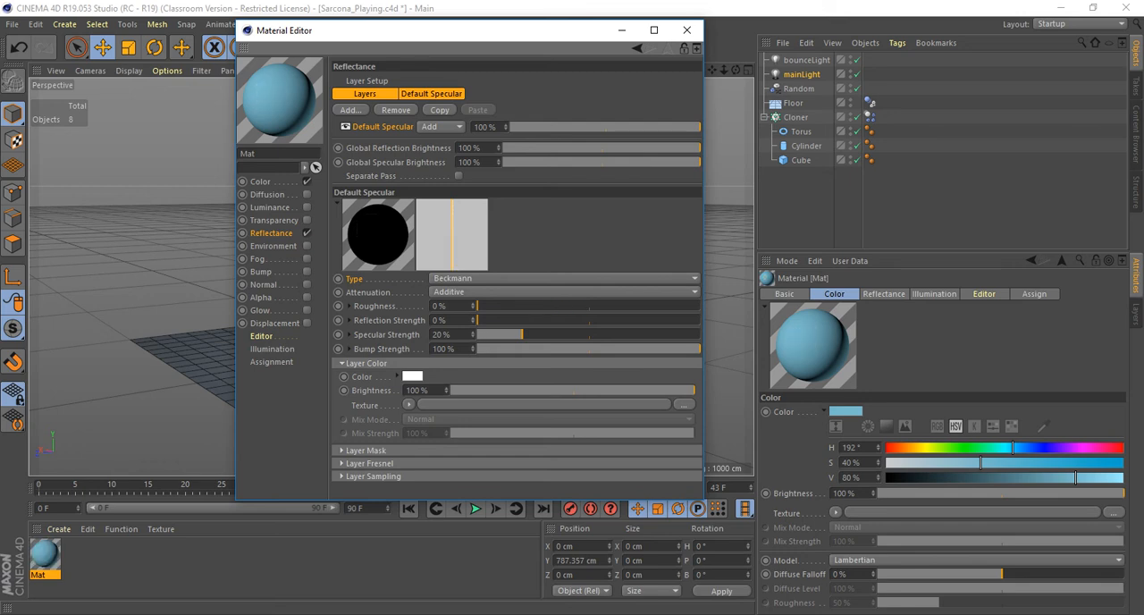
pyautogui.moveTo(476, 320); pyautogui.dragTo(701, 320)
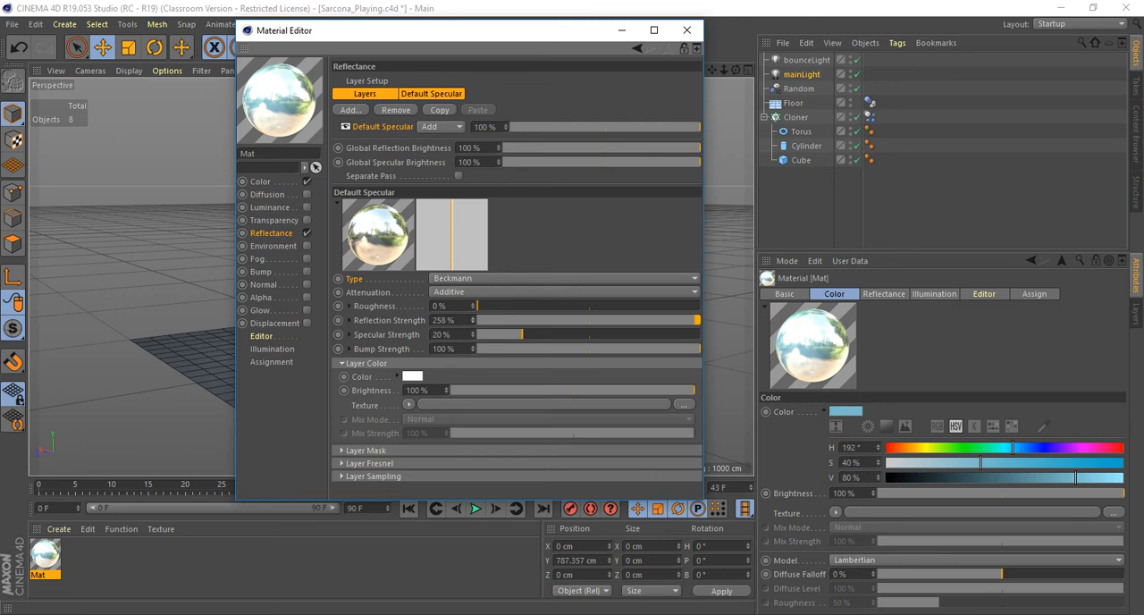
pyautogui.doubleClick(444, 320)
pyautogui.write('100')
pyautogui.press('Return')
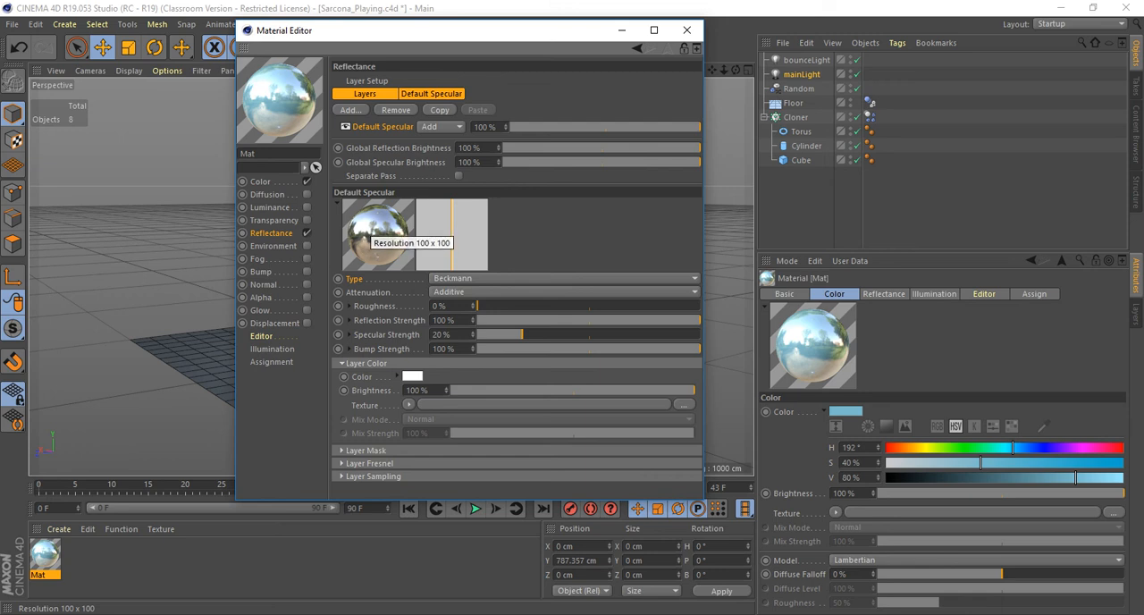
# Soften the Beckmann layer's reflection by setting its roughness to 50 % and reflection strength to 20 %.
pyautogui.moveTo(479, 305); pyautogui.dragTo(576, 305)
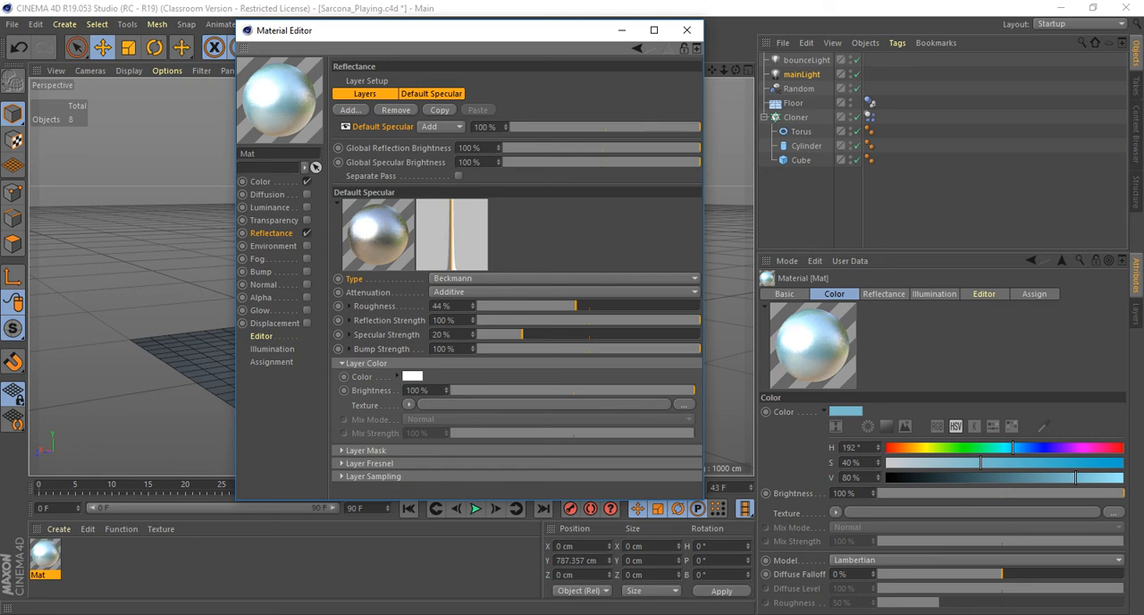
pyautogui.moveTo(699, 320); pyautogui.dragTo(578, 320)
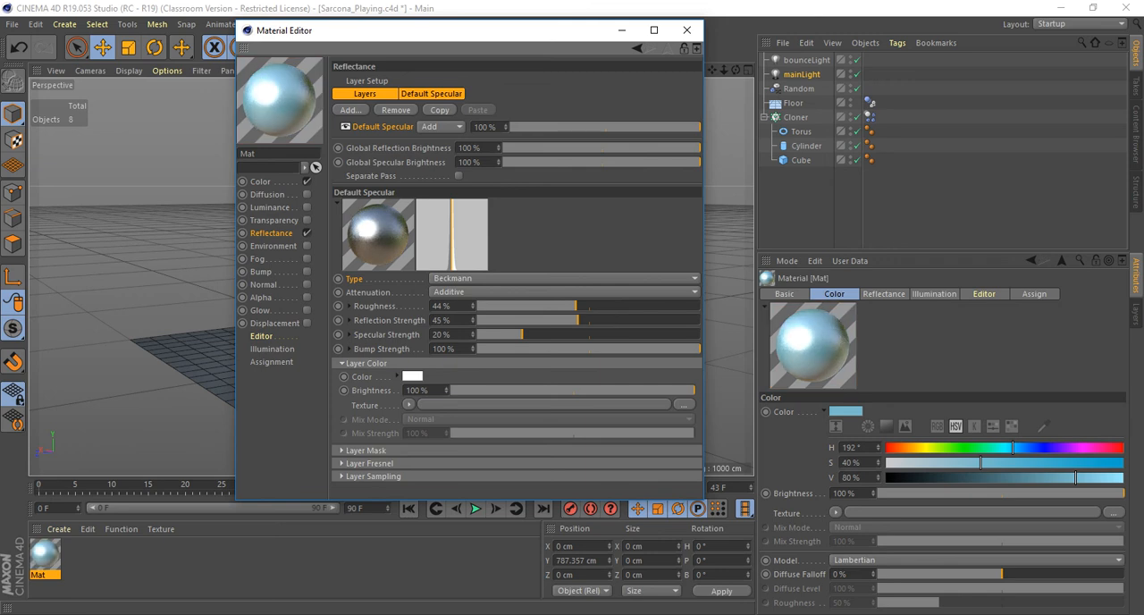
pyautogui.doubleClick(442, 305)
pyautogui.write('20')
pyautogui.press('Tab')
pyautogui.write('20')
pyautogui.press('Return')
pyautogui.doubleClick(448, 306)
pyautogui.write('50')
pyautogui.press('Return')
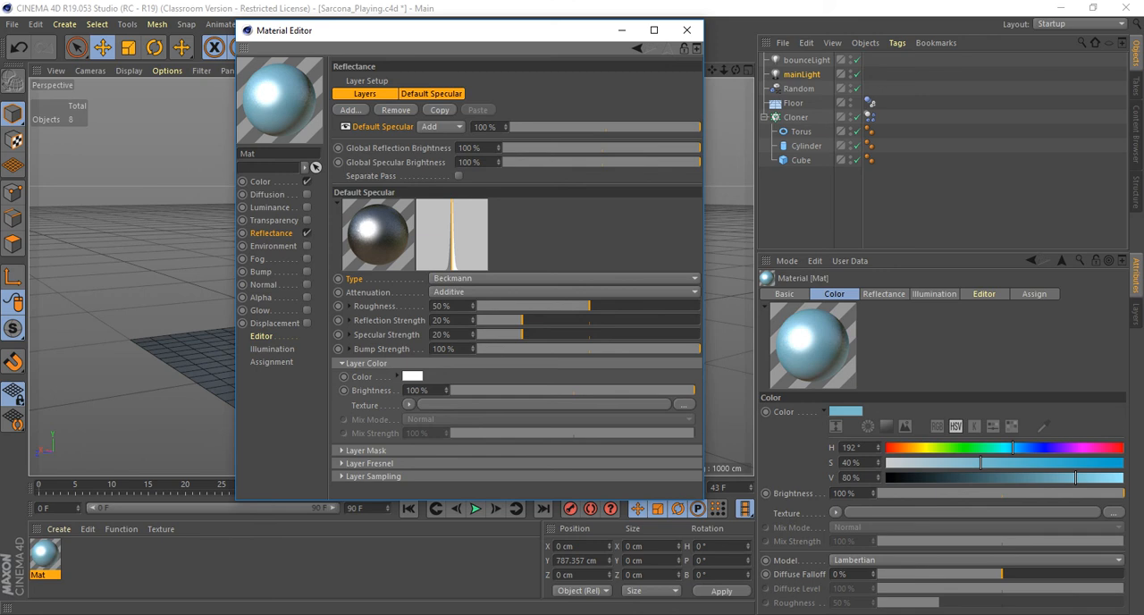
# Close the Material Editor and apply the blue material to the Cylinder under the Cloner.
pyautogui.press('Tab')
pyautogui.click(687, 29)
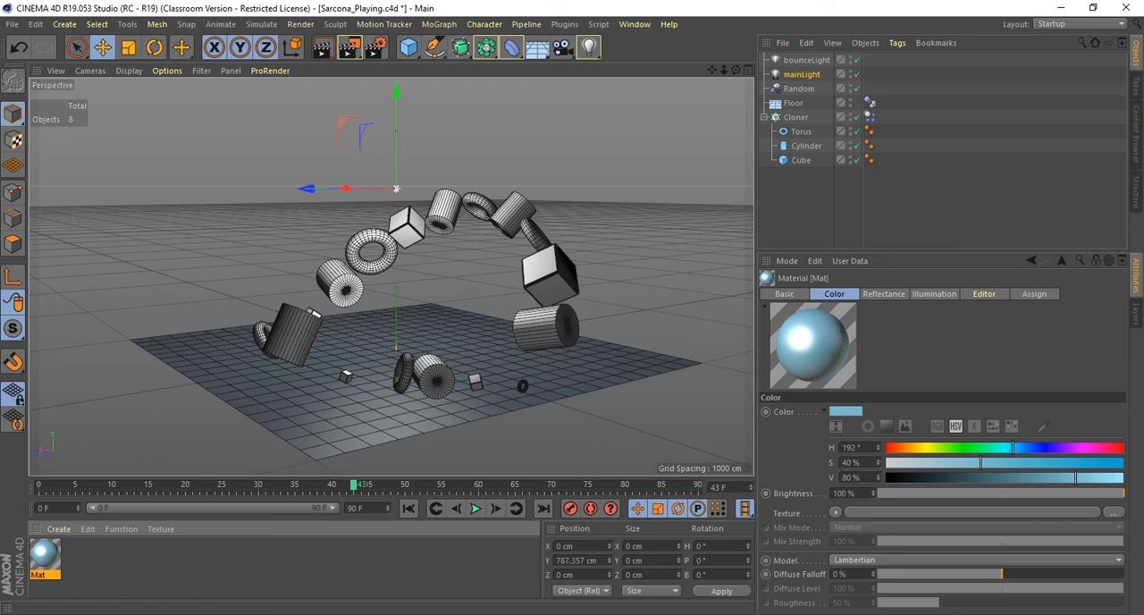
pyautogui.moveTo(44, 556); pyautogui.dragTo(806, 145)
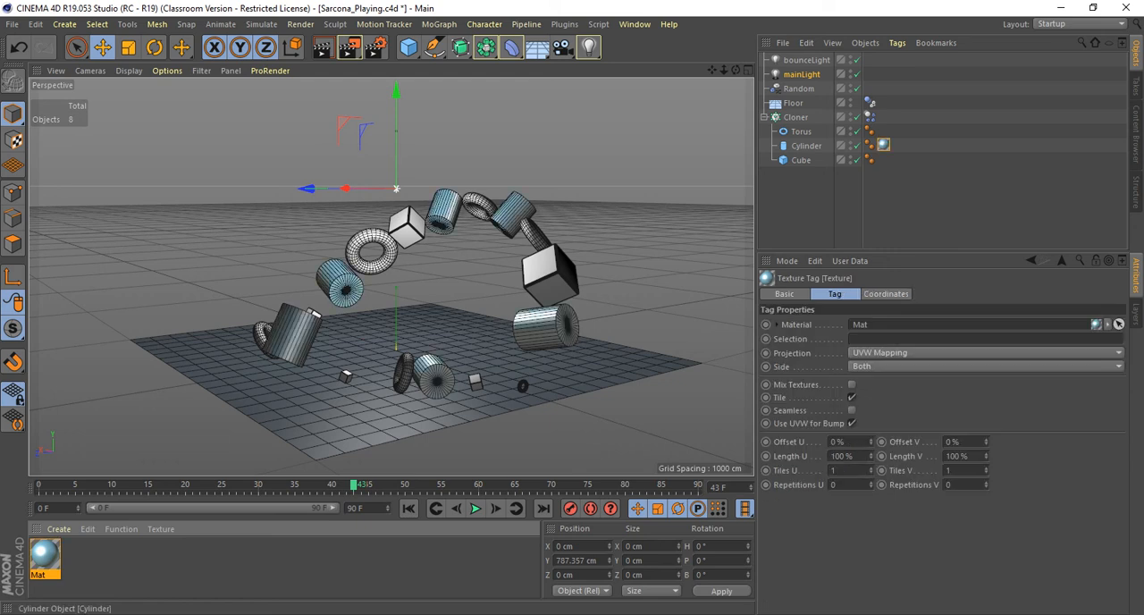
# Render the current frame to the Picture Viewer to check the blue cylinders.
pyautogui.moveTo(394, 268)
pyautogui.keyDown('alt'); pyautogui.mouseDown()
pyautogui.moveTo(501, 268)
pyautogui.moveTo(456, 259)
pyautogui.moveTo(389, 273)
pyautogui.moveTo(382, 259)
pyautogui.mouseUp(); pyautogui.keyUp('alt')
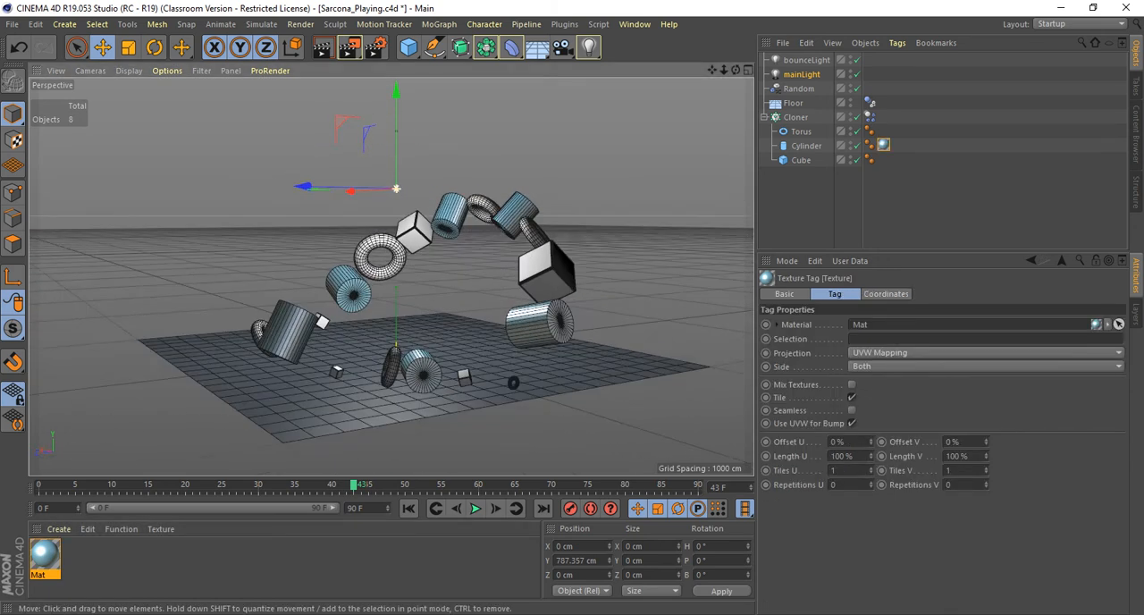
pyautogui.hotkey('shift', 'r')
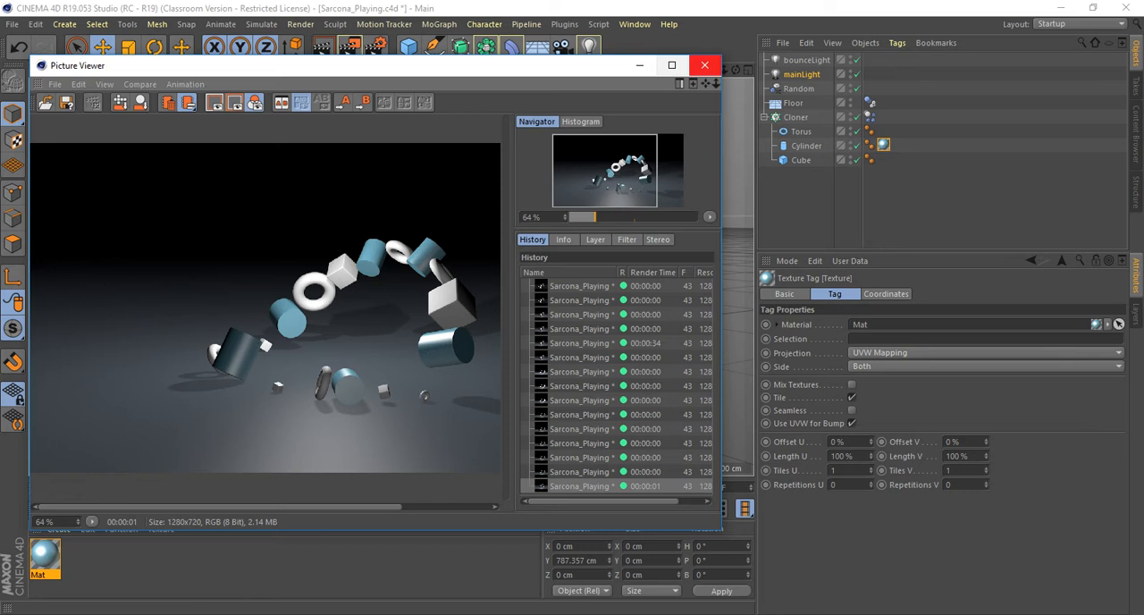
pyautogui.click(704, 65)
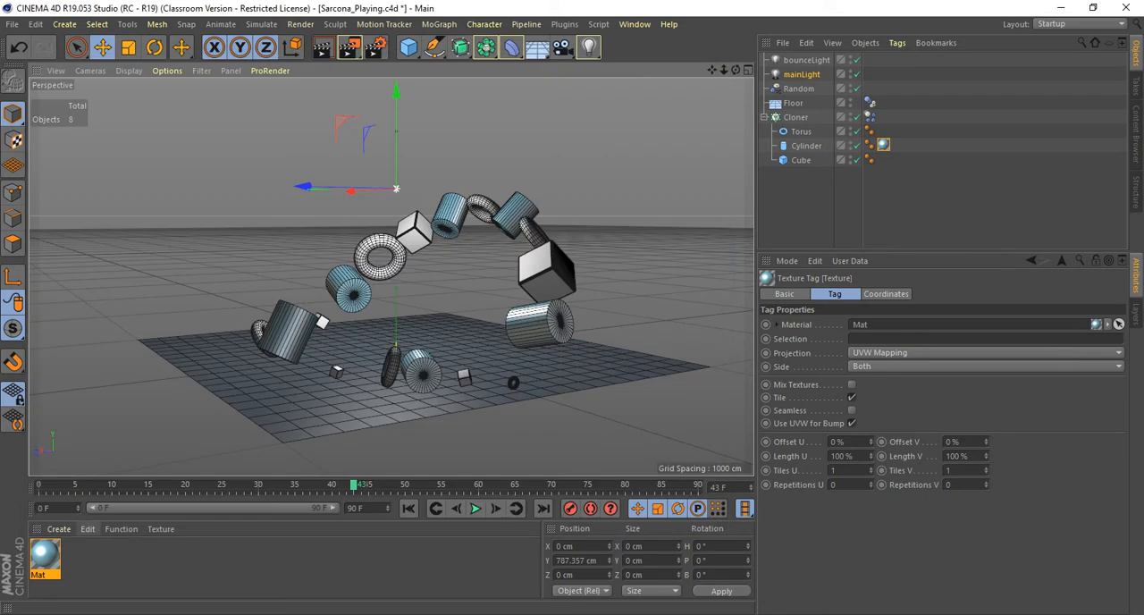
# Make two duplicates of the blue material in the Material Manager.
pyautogui.click(806, 146)
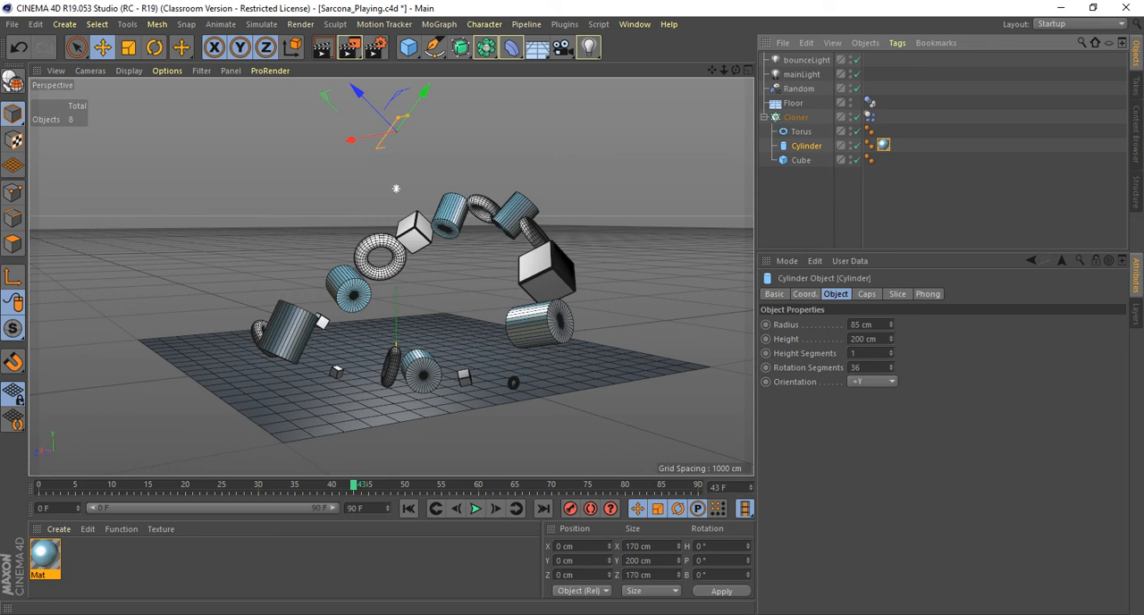
pyautogui.click(45, 555)
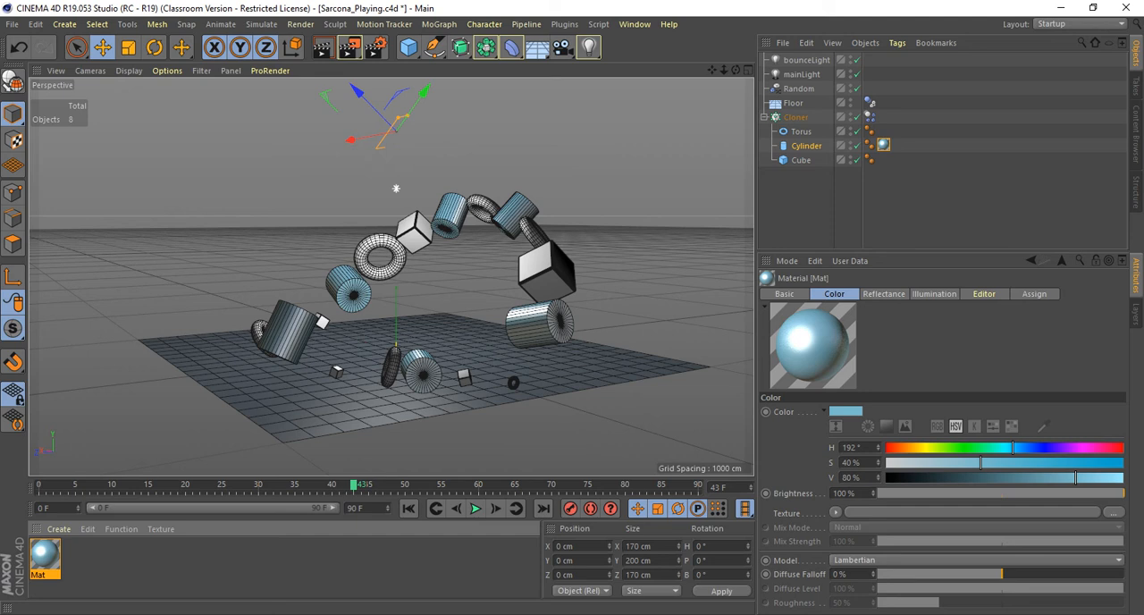
pyautogui.keyDown('ctrl'); pyautogui.moveTo(45, 556); pyautogui.dragTo(89, 558); pyautogui.keyUp('ctrl')
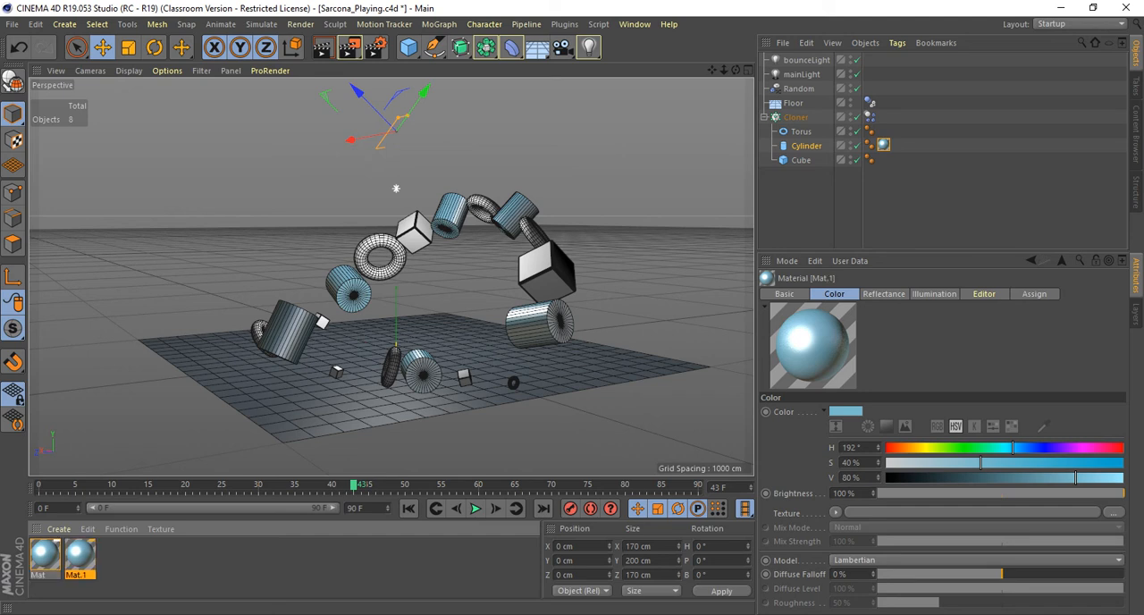
pyautogui.keyDown('ctrl'); pyautogui.moveTo(79, 556); pyautogui.dragTo(115, 557); pyautogui.keyUp('ctrl')
# Recolor the first material copy to a tan hue of 31° and the second copy to a purple hue of 248°.
pyautogui.doubleClick(79, 556)
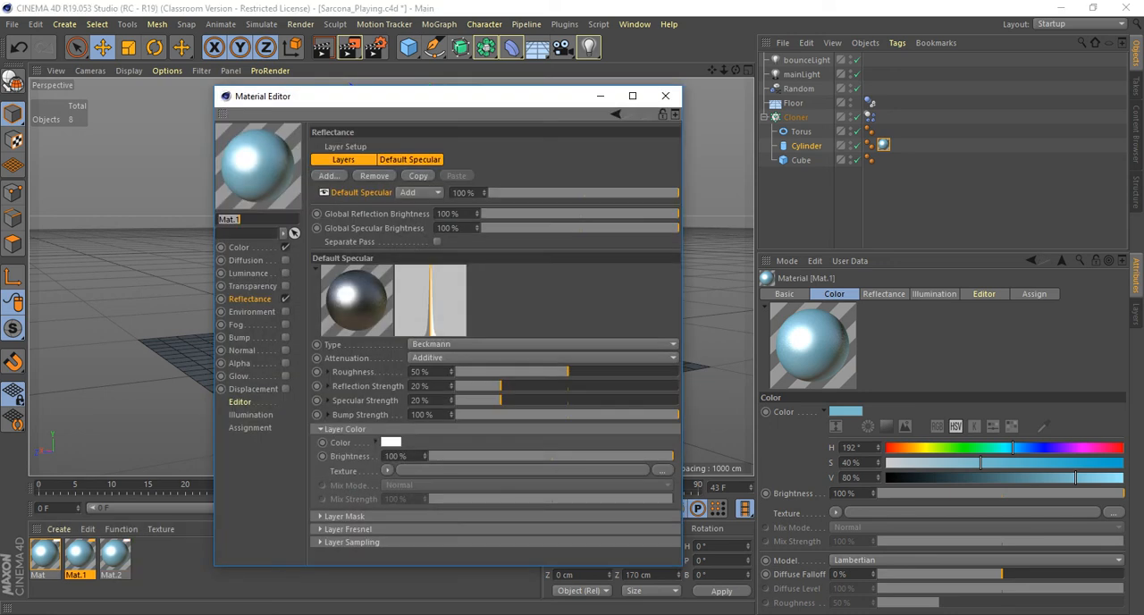
pyautogui.click(239, 247)
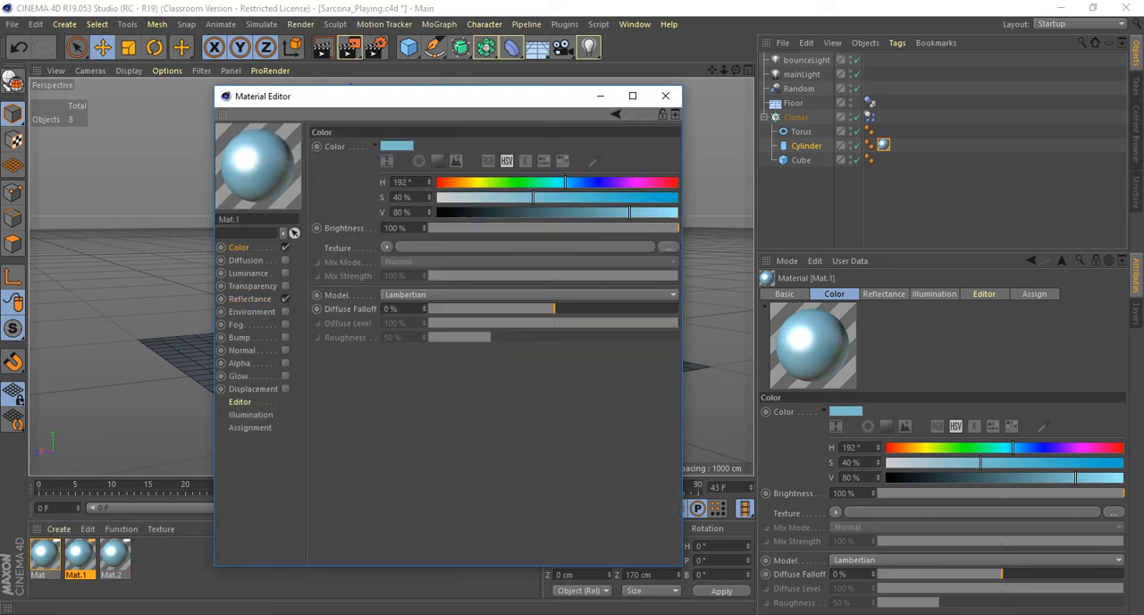
pyautogui.moveTo(565, 182); pyautogui.dragTo(458, 183)
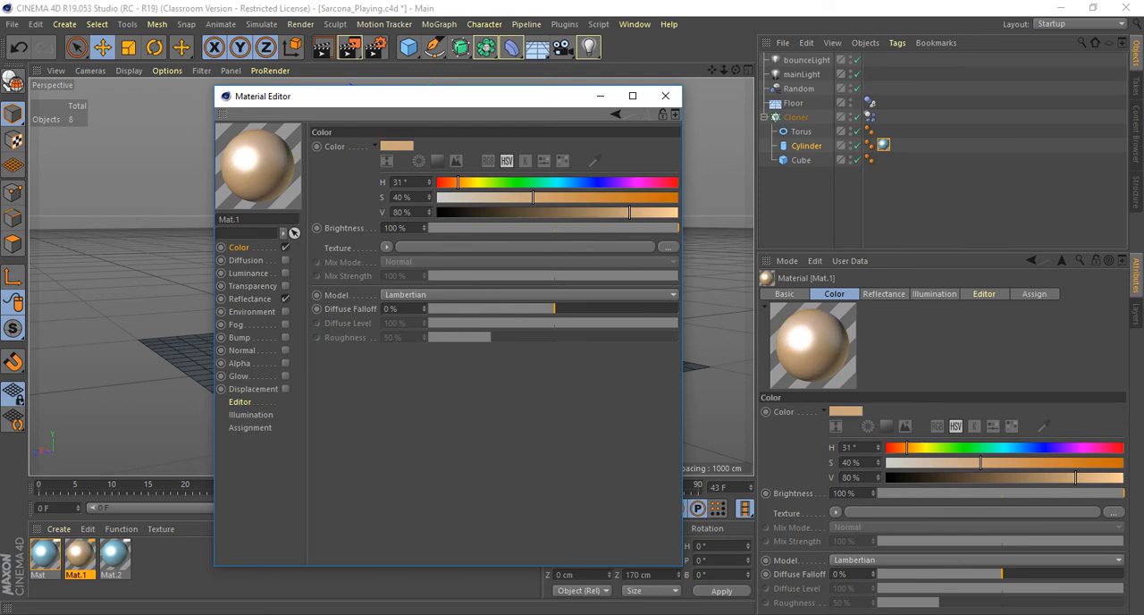
pyautogui.doubleClick(115, 555)
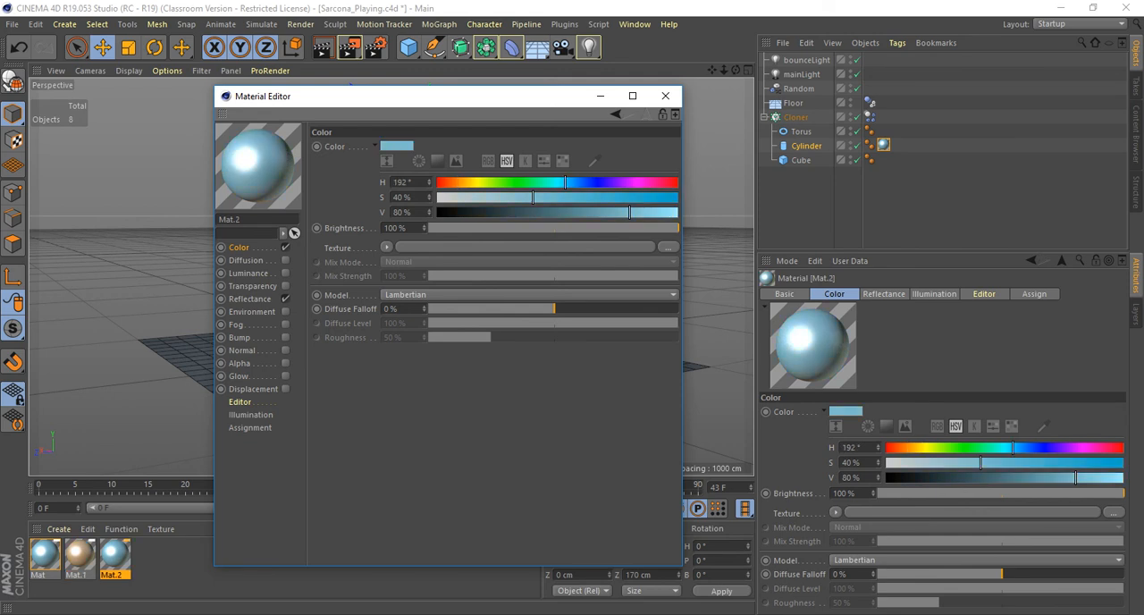
pyautogui.moveTo(566, 183); pyautogui.dragTo(601, 182)
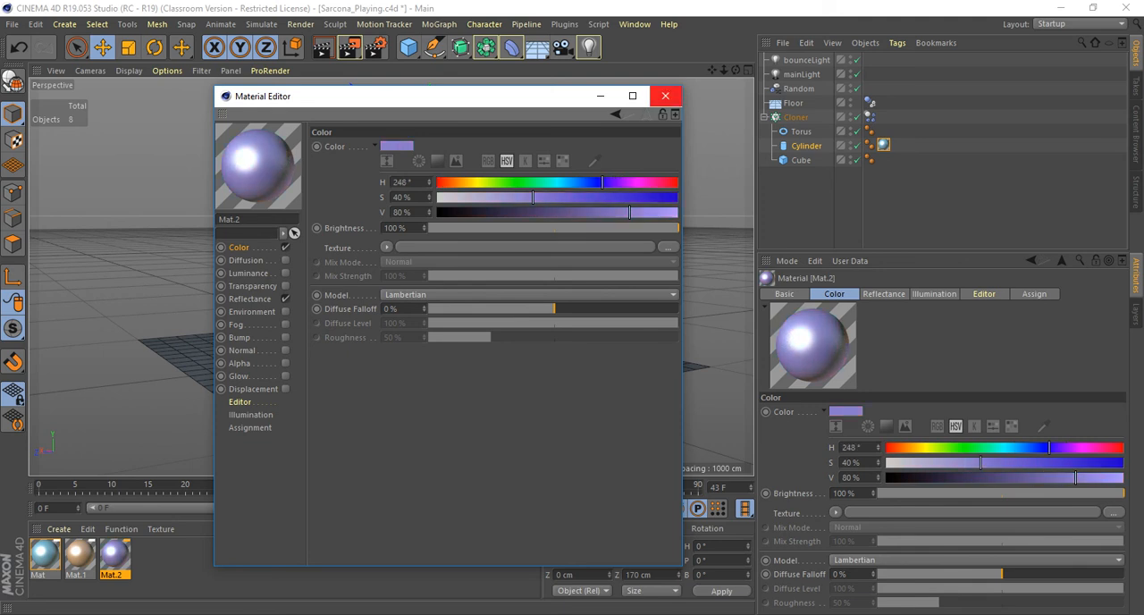
pyautogui.click(665, 95)
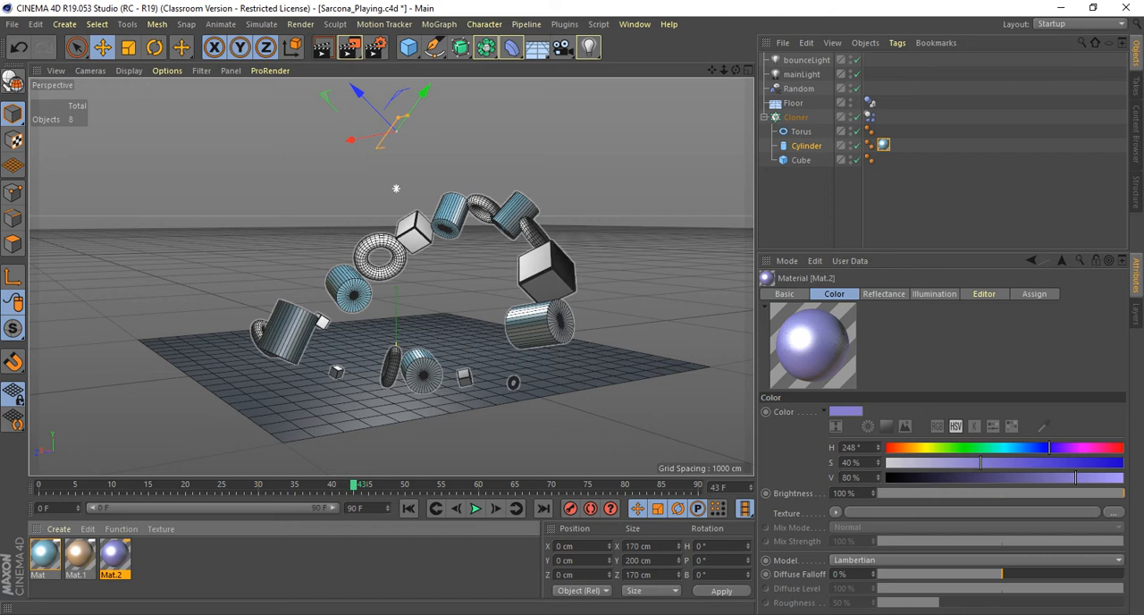
# Apply the tan material to the Torus and the purple material to the Cube.
pyautogui.moveTo(80, 555); pyautogui.dragTo(801, 131)
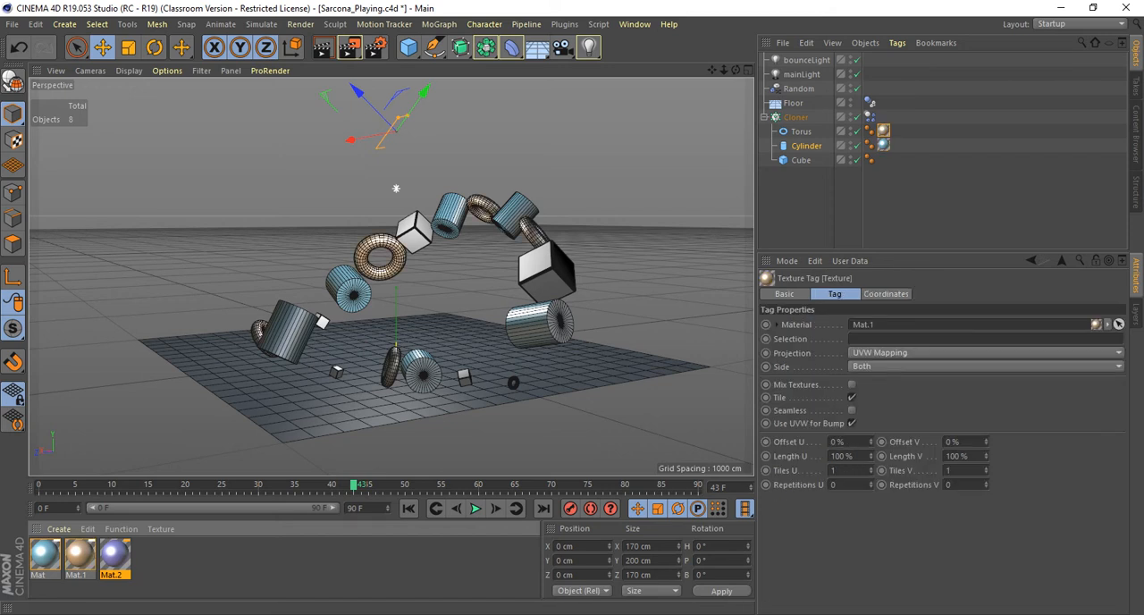
pyautogui.moveTo(113, 555); pyautogui.dragTo(801, 160)
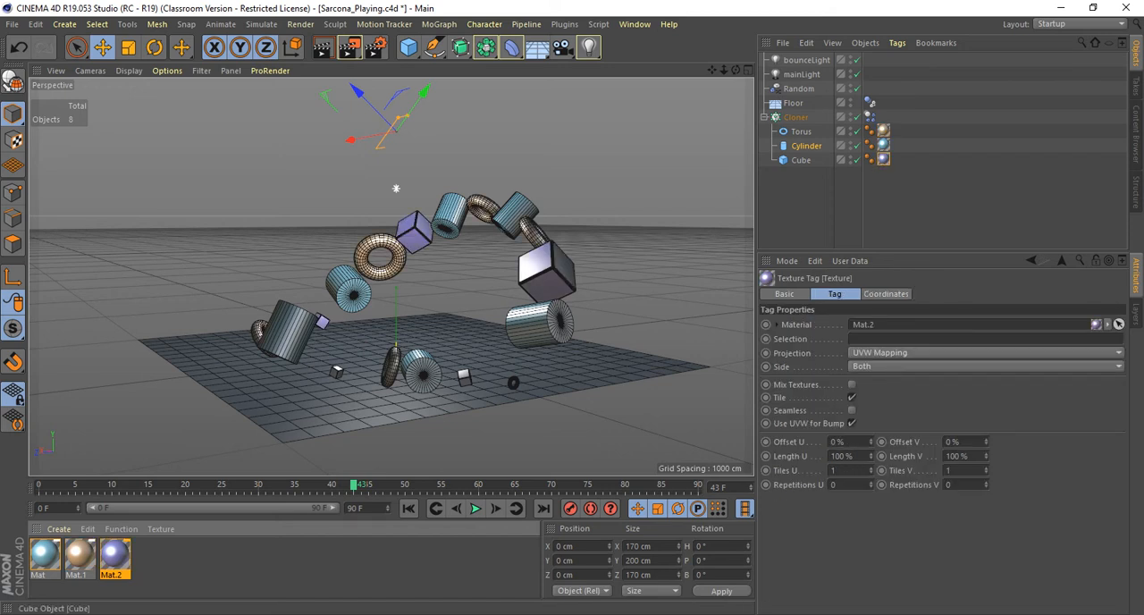
# Render frame 43 to the Picture Viewer and examine the colored tori, cylinders and cubes.
pyautogui.hotkey('shift', 'r')
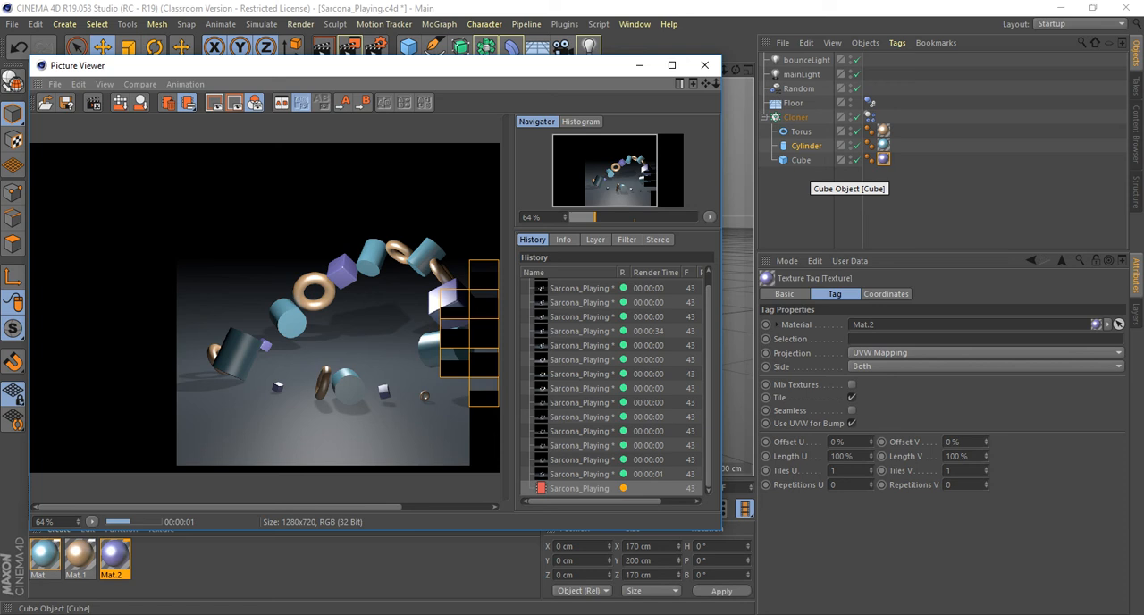
pyautogui.scroll(3, 452, 303)
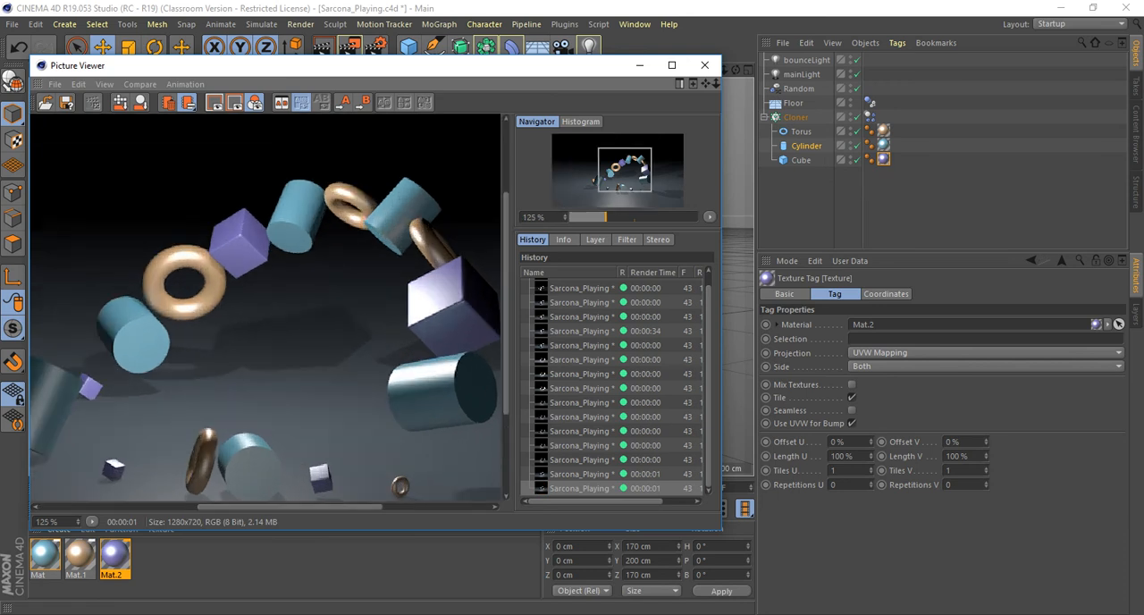
pyautogui.scroll(-2, 452, 303)
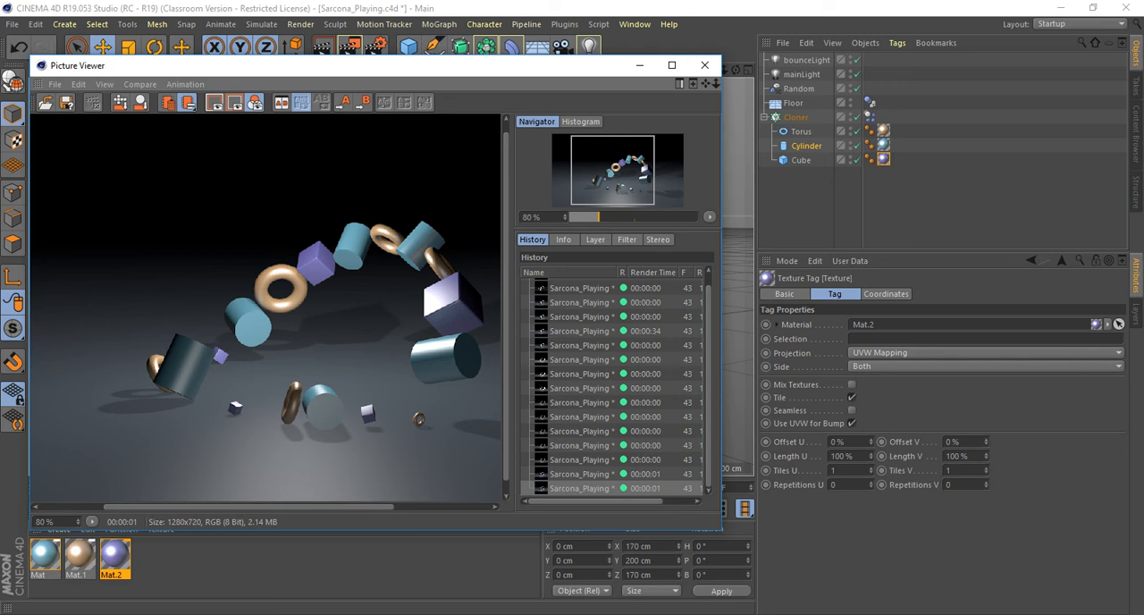
pyautogui.moveTo(248, 507)
pyautogui.mouseDown()
pyautogui.moveTo(280, 507)
pyautogui.moveTo(255, 507)
pyautogui.mouseUp()
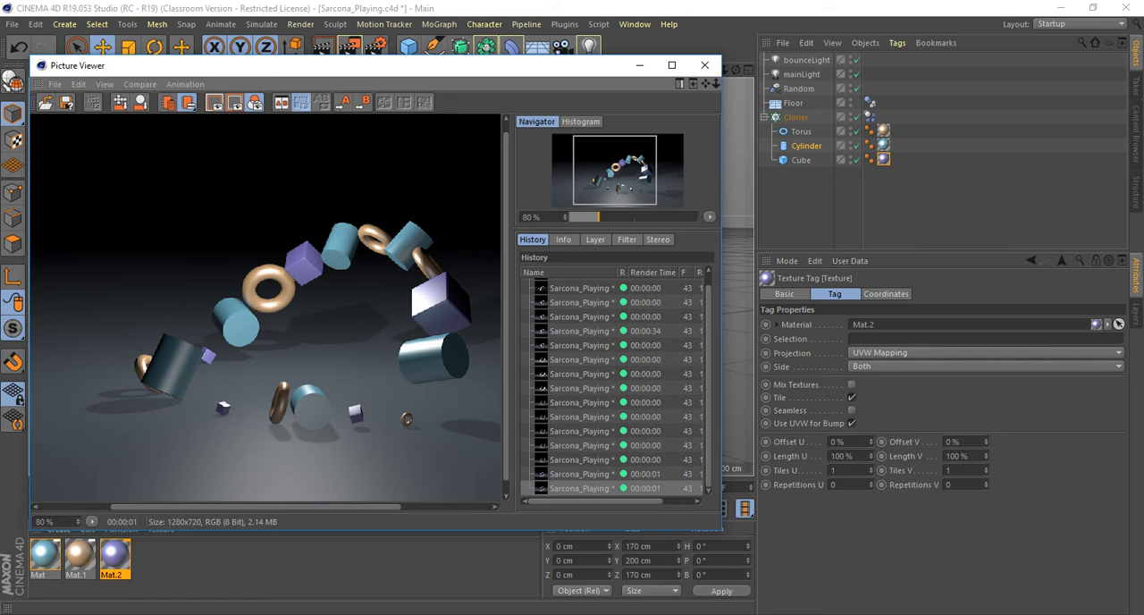
pyautogui.moveTo(358, 65); pyautogui.dragTo(419, 463)
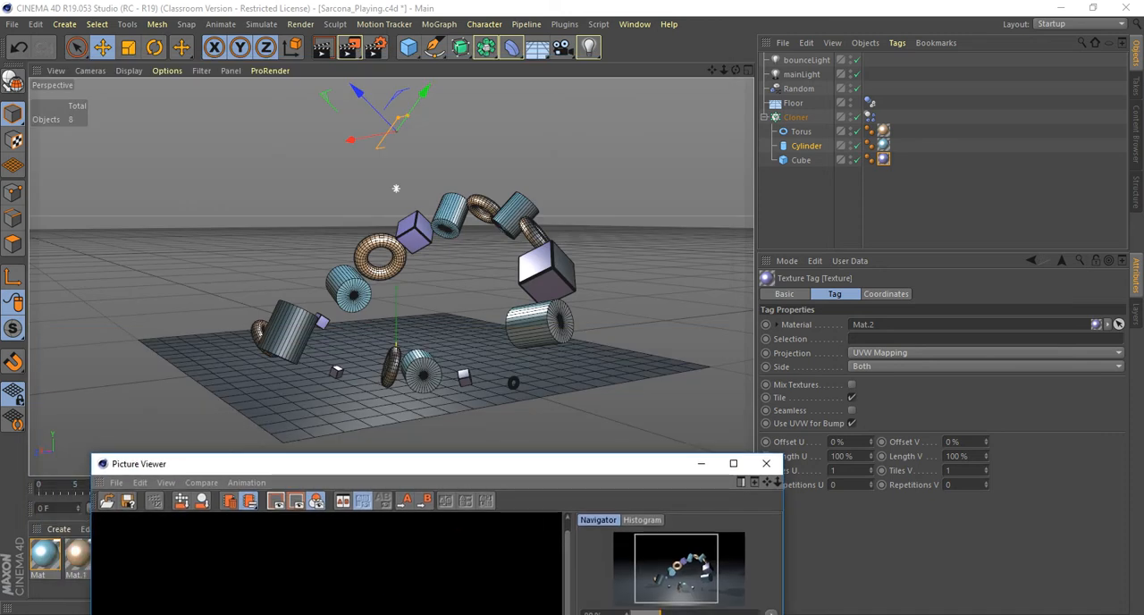
pyautogui.hotkey('shift', 'r')
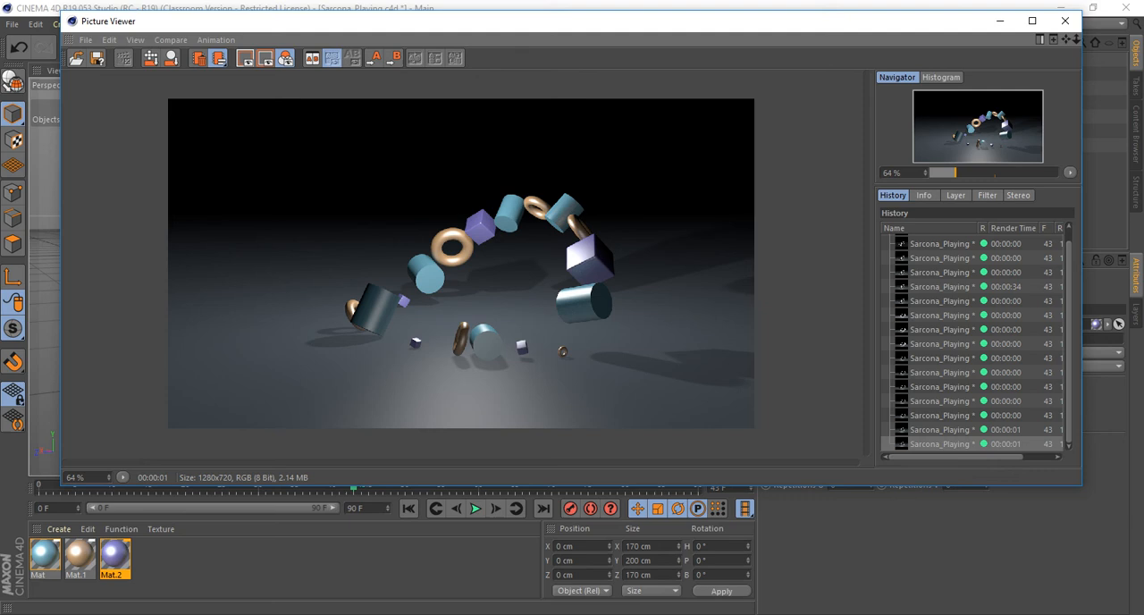
pyautogui.click(1065, 20)
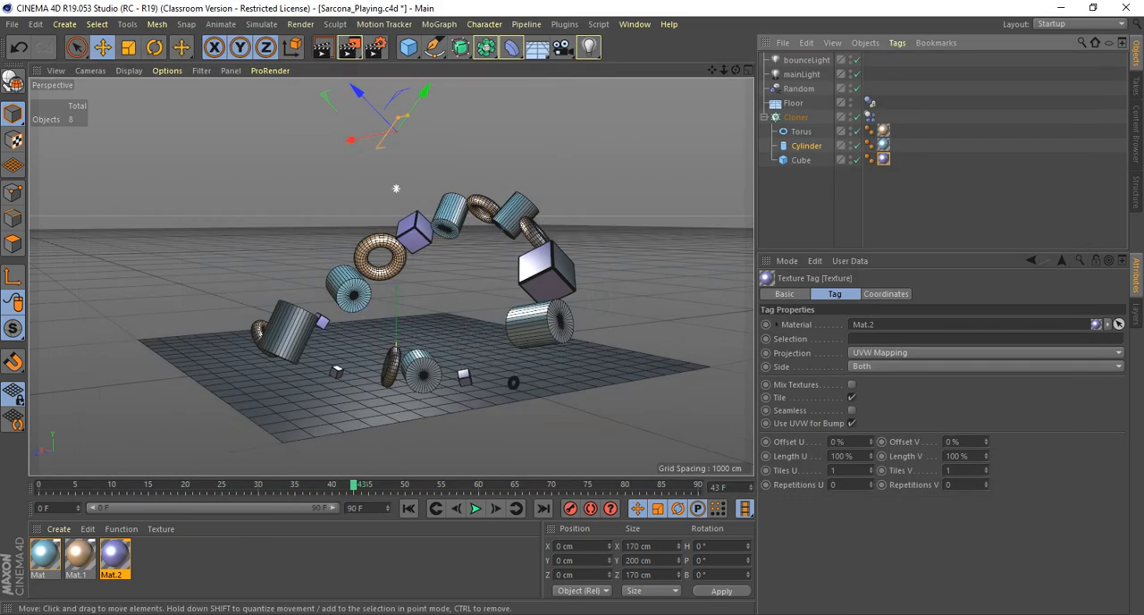
# Return to frame 0 and reframe the perspective view so the floor and the clones above it fit in the shot.
pyautogui.keyDown('alt'); pyautogui.moveTo(394, 277); pyautogui.dragTo(404, 259); pyautogui.keyUp('alt')
pyautogui.keyDown('alt'); pyautogui.moveTo(404, 260); pyautogui.dragTo(456, 260, button='right'); pyautogui.keyUp('alt')
pyautogui.keyDown('alt'); pyautogui.moveTo(456, 259); pyautogui.dragTo(438, 277, button='middle'); pyautogui.keyUp('alt')
pyautogui.click(408, 507)
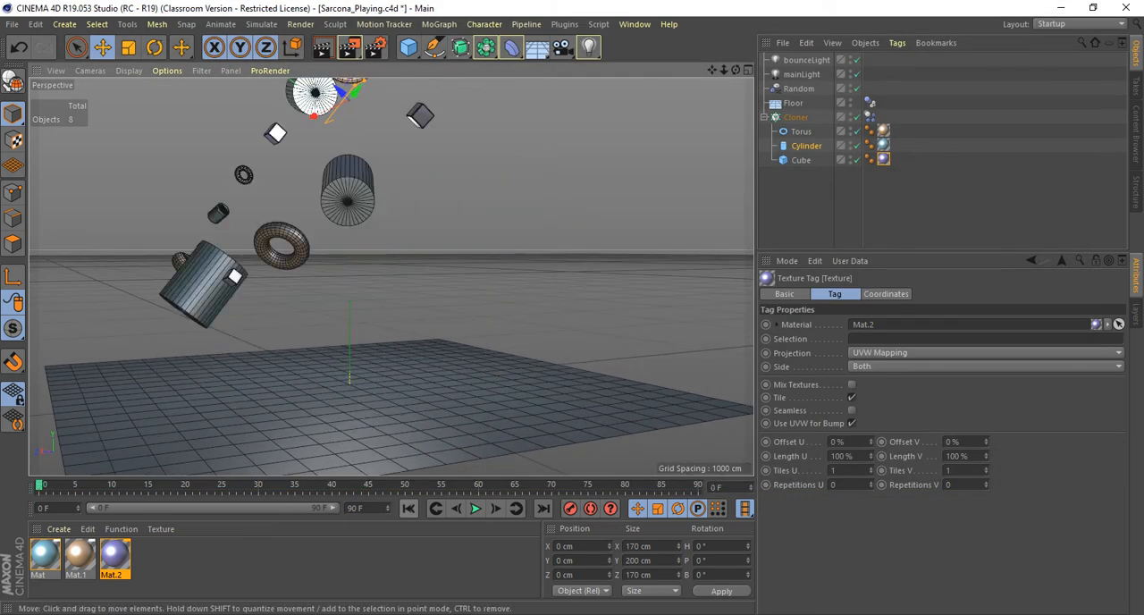
pyautogui.keyDown('alt'); pyautogui.moveTo(420, 259); pyautogui.dragTo(371, 260, button='right'); pyautogui.keyUp('alt')
pyautogui.keyDown('alt'); pyautogui.moveTo(371, 259); pyautogui.dragTo(367, 281, button='middle'); pyautogui.keyUp('alt')
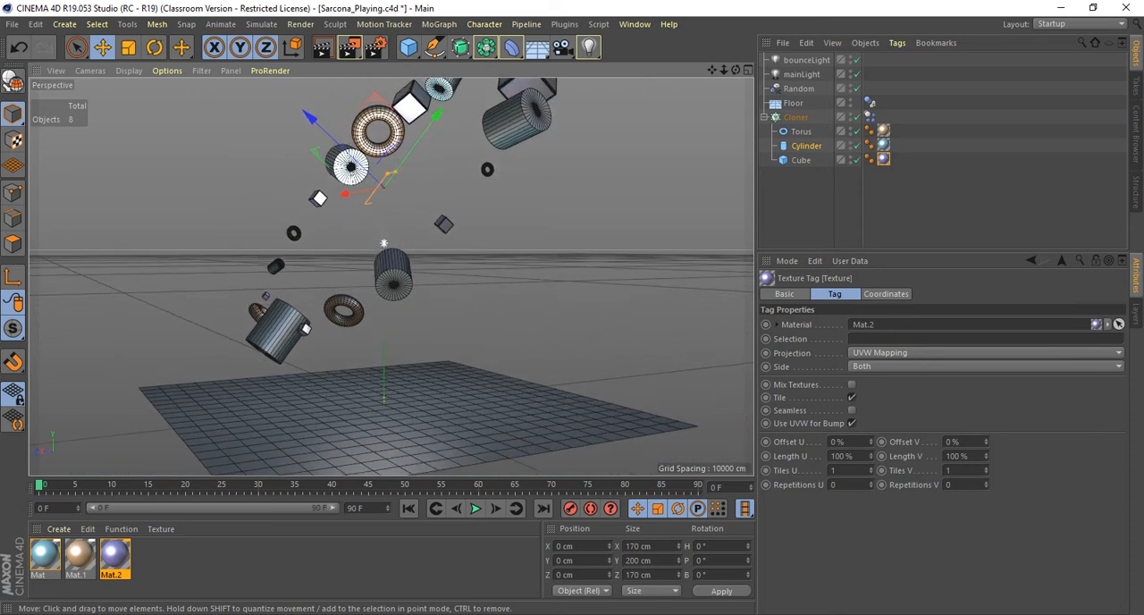
pyautogui.keyDown('alt'); pyautogui.moveTo(366, 282); pyautogui.dragTo(348, 281, button='right'); pyautogui.keyUp('alt')
pyautogui.keyDown('alt'); pyautogui.moveTo(349, 281); pyautogui.dragTo(333, 291, button='middle'); pyautogui.keyUp('alt')
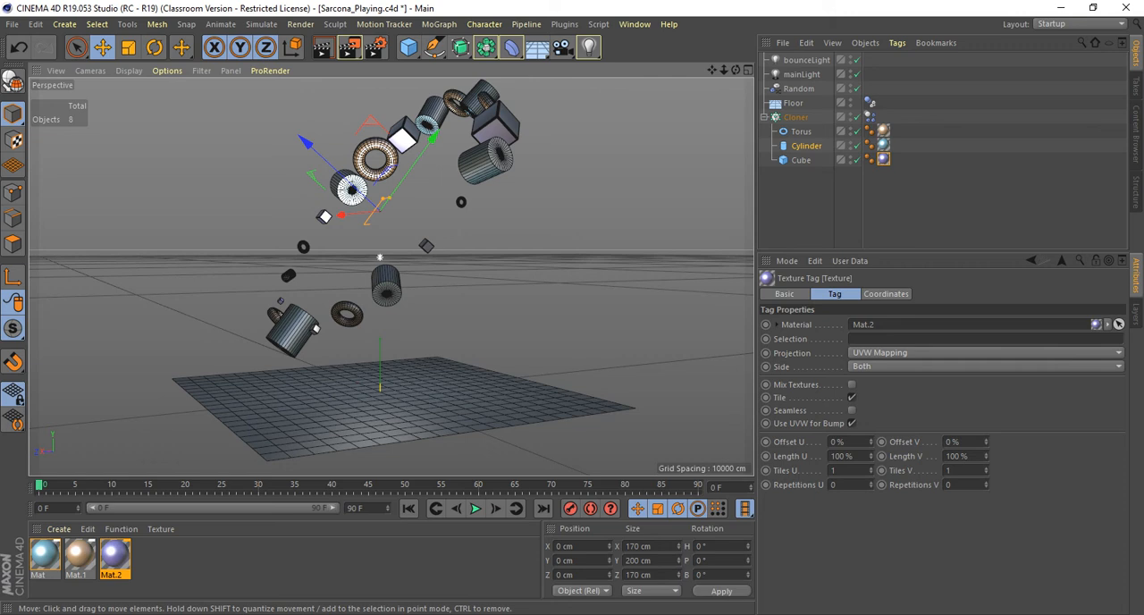
# Play the falling-clones simulation twice from frame 0 to check the framing, and rewind to the start.
pyautogui.press('F8')
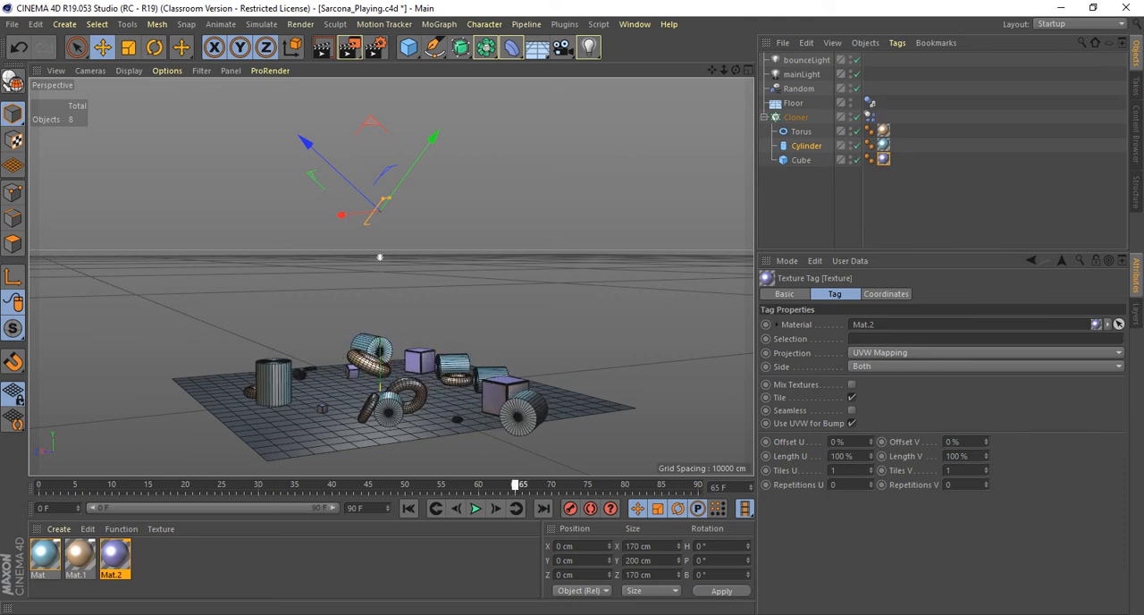
pyautogui.click(409, 508)
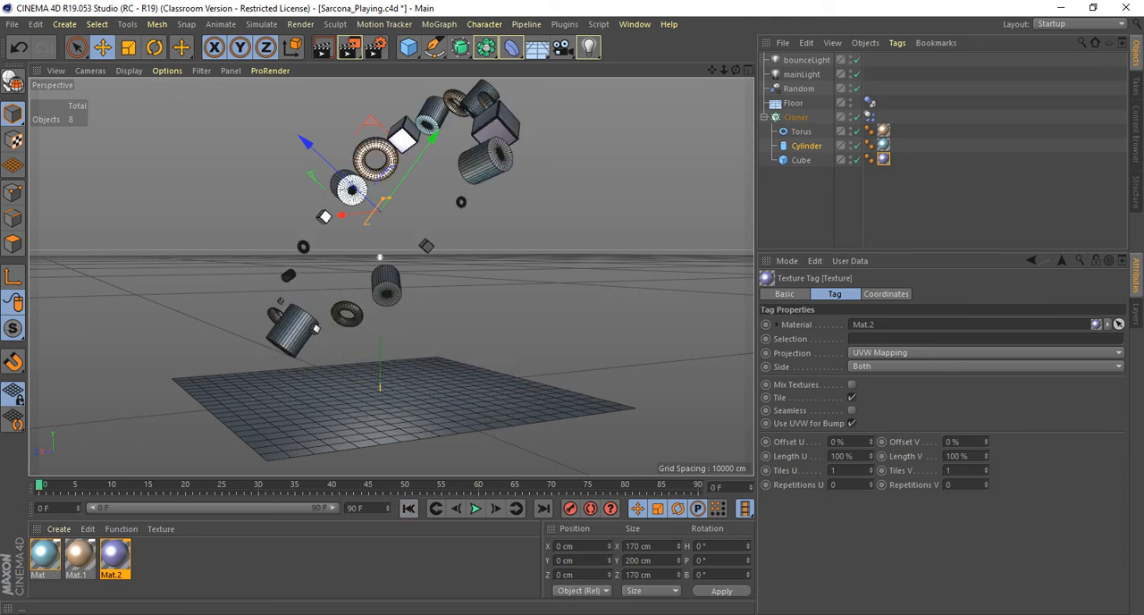
pyautogui.click(475, 508)
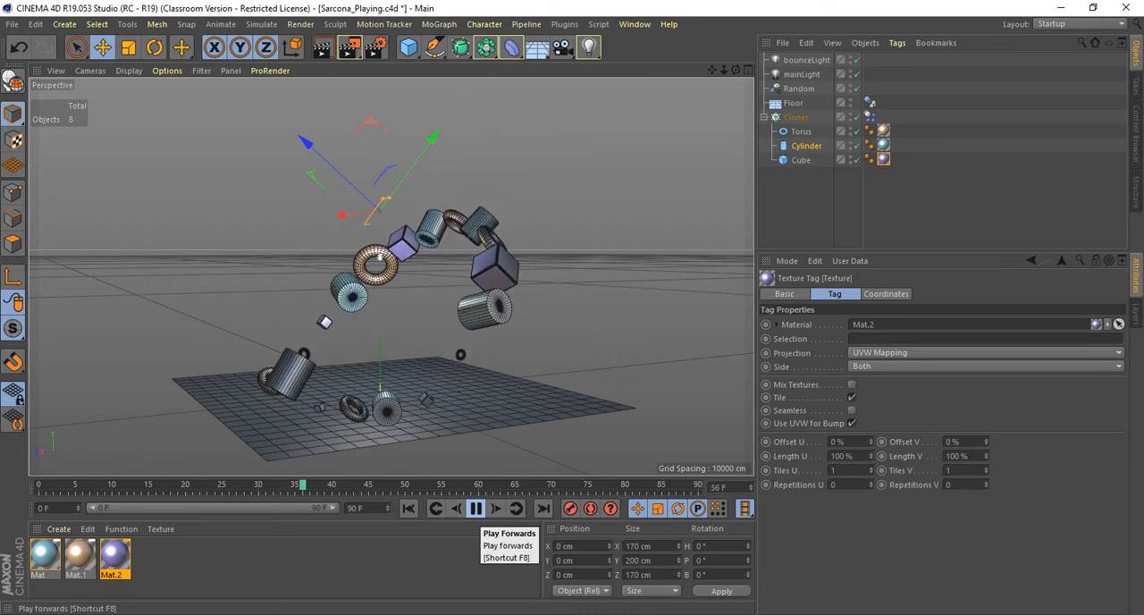
pyautogui.click(475, 508)
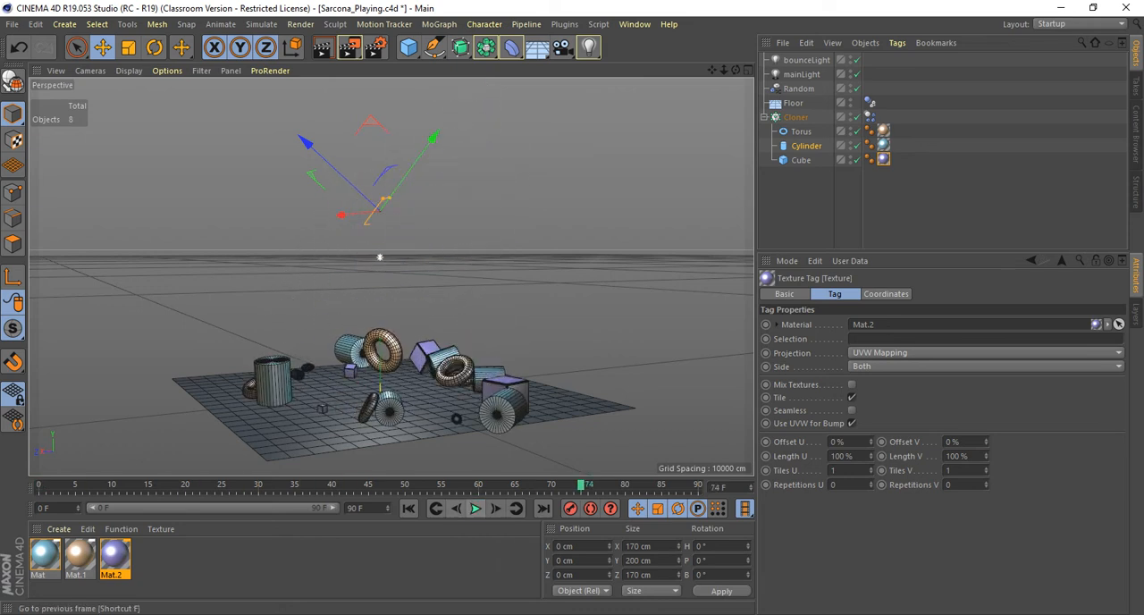
pyautogui.click(409, 508)
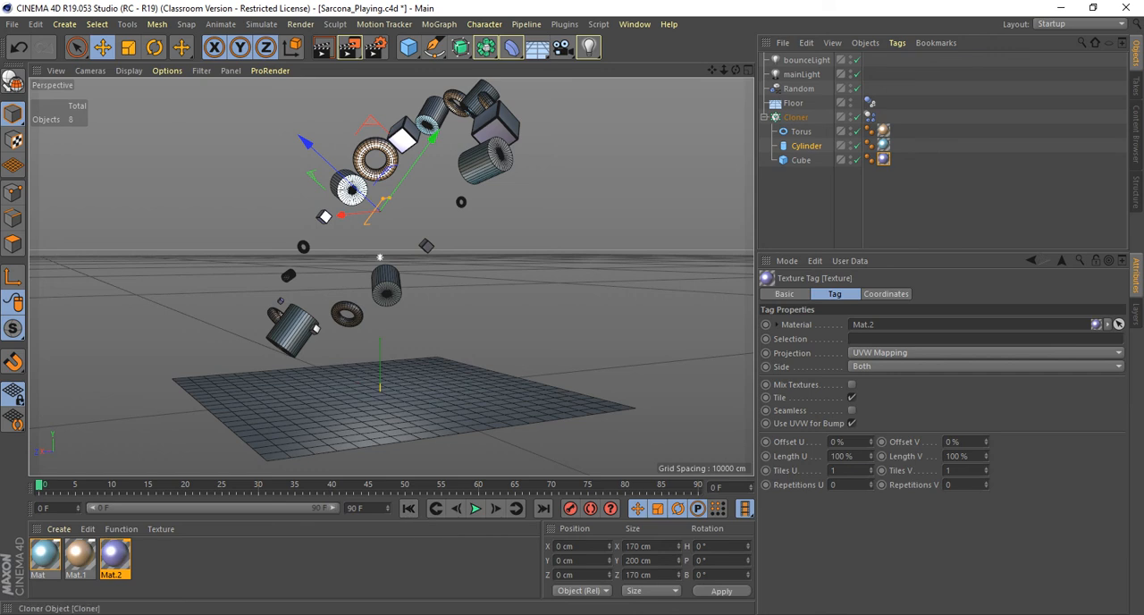
# Bake all dynamics into the cache from the Cloner's Dynamics Body tag and check the timeline at frame 0.
pyautogui.click(869, 117)
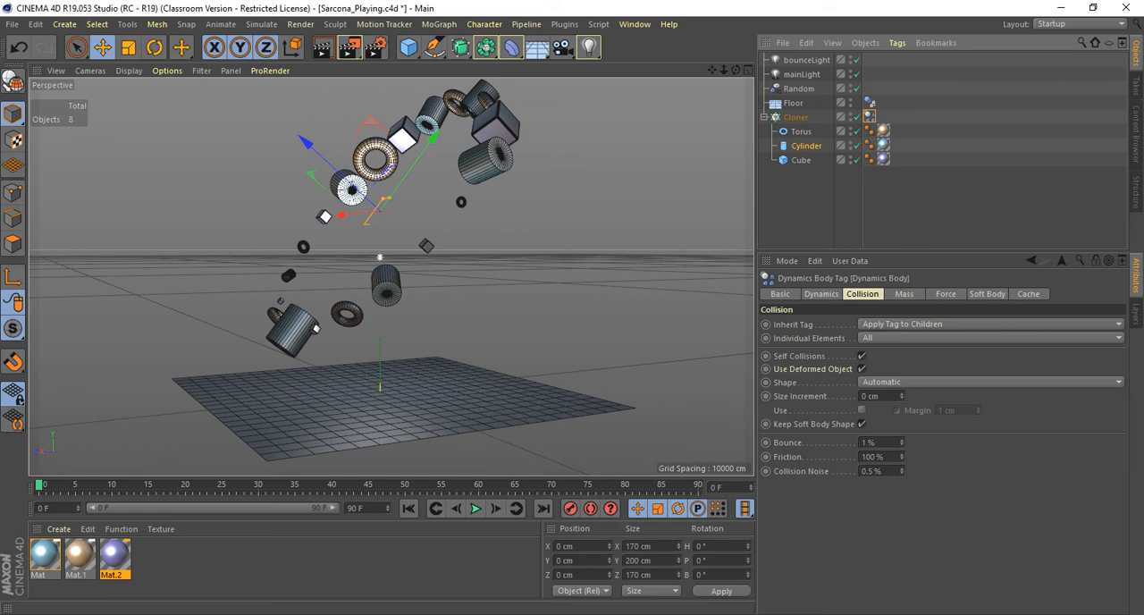
pyautogui.click(1029, 294)
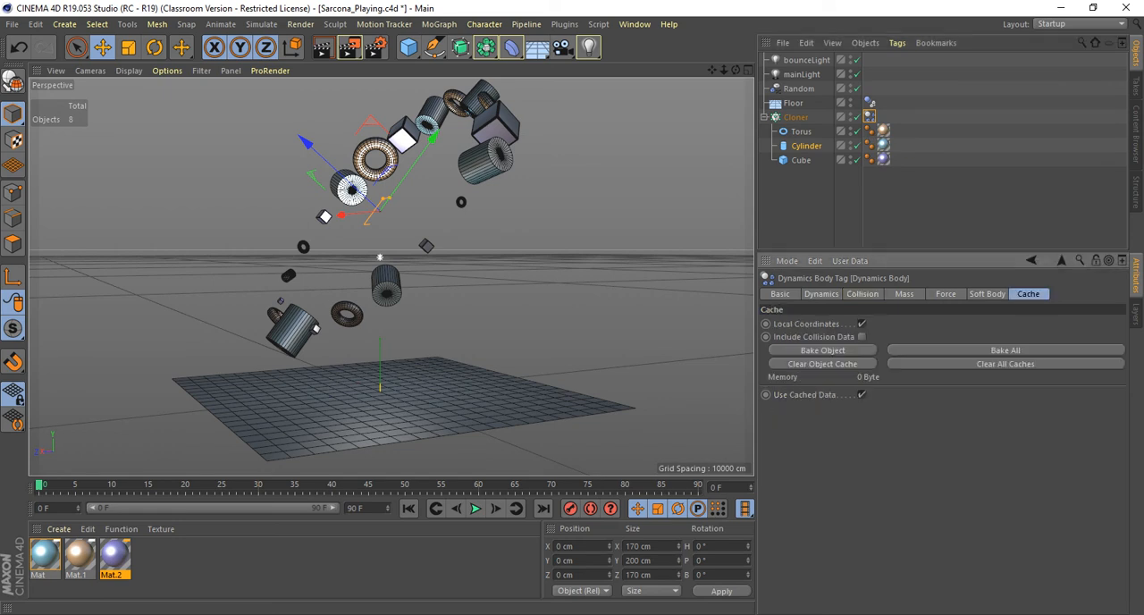
pyautogui.click(1005, 350)
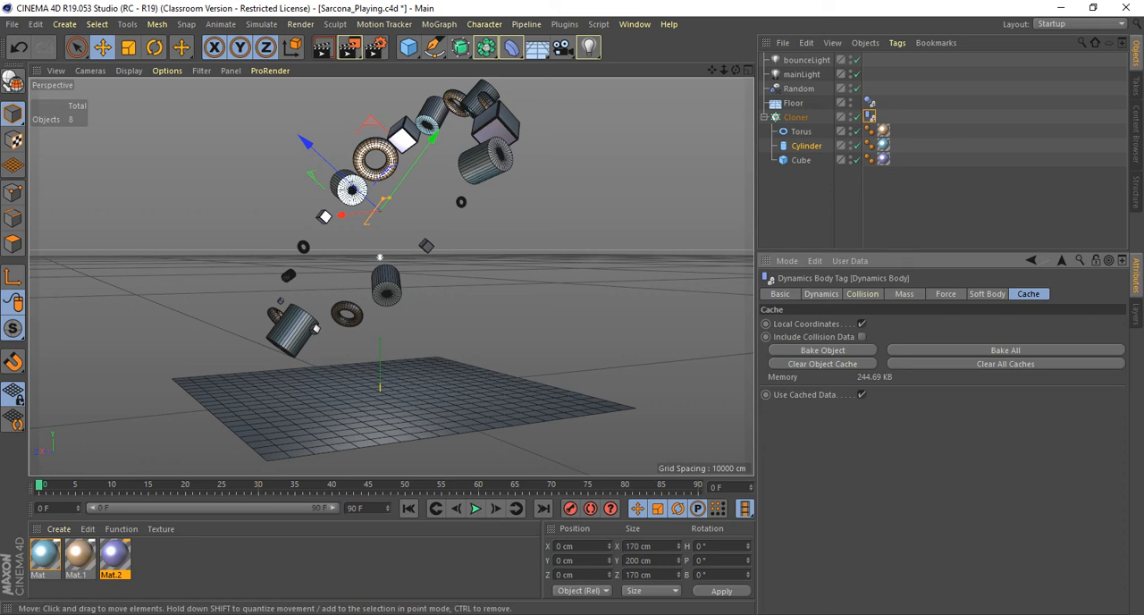
pyautogui.moveTo(39, 484)
pyautogui.mouseDown()
pyautogui.moveTo(626, 485)
pyautogui.moveTo(39, 485)
pyautogui.mouseUp()
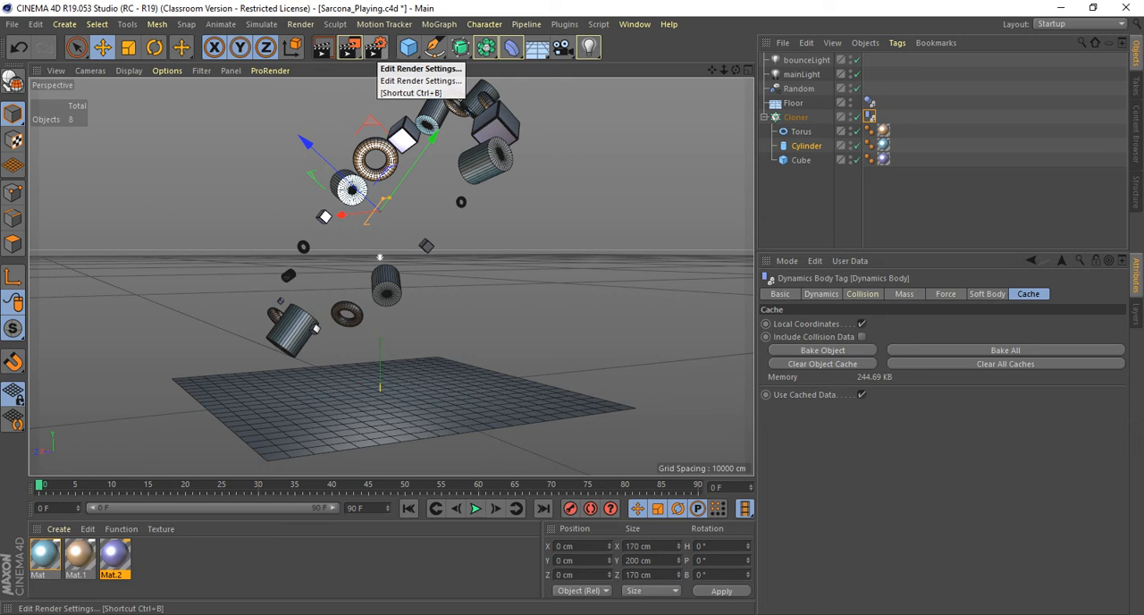
# Set the render output resolution to 960 pixels wide by 540 pixels high in the render settings.
pyautogui.click(375, 48)
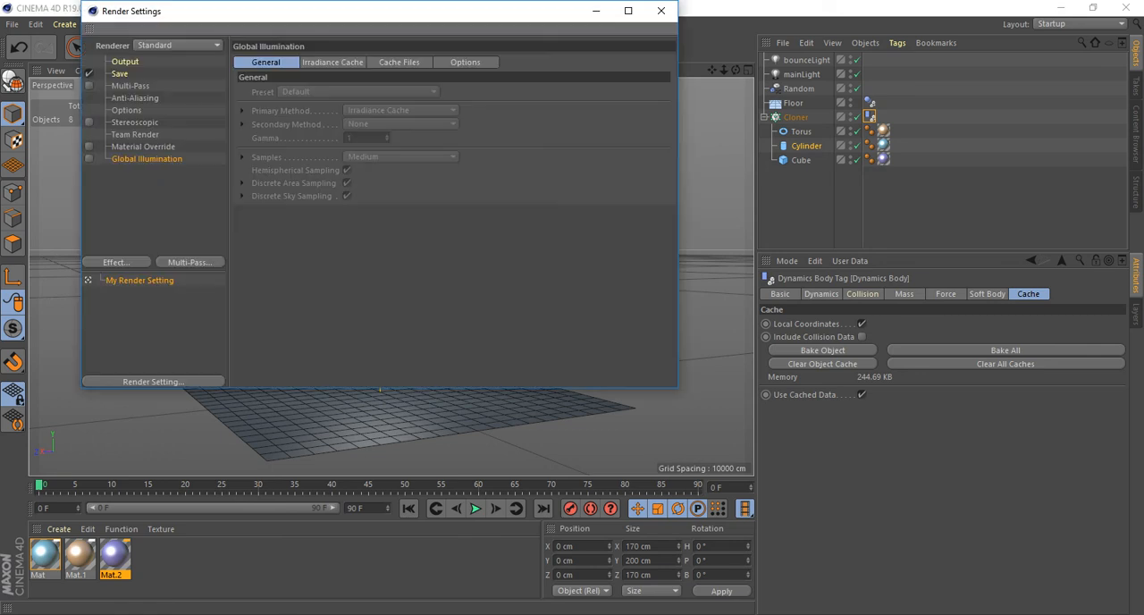
pyautogui.moveTo(268, 11); pyautogui.dragTo(537, 67)
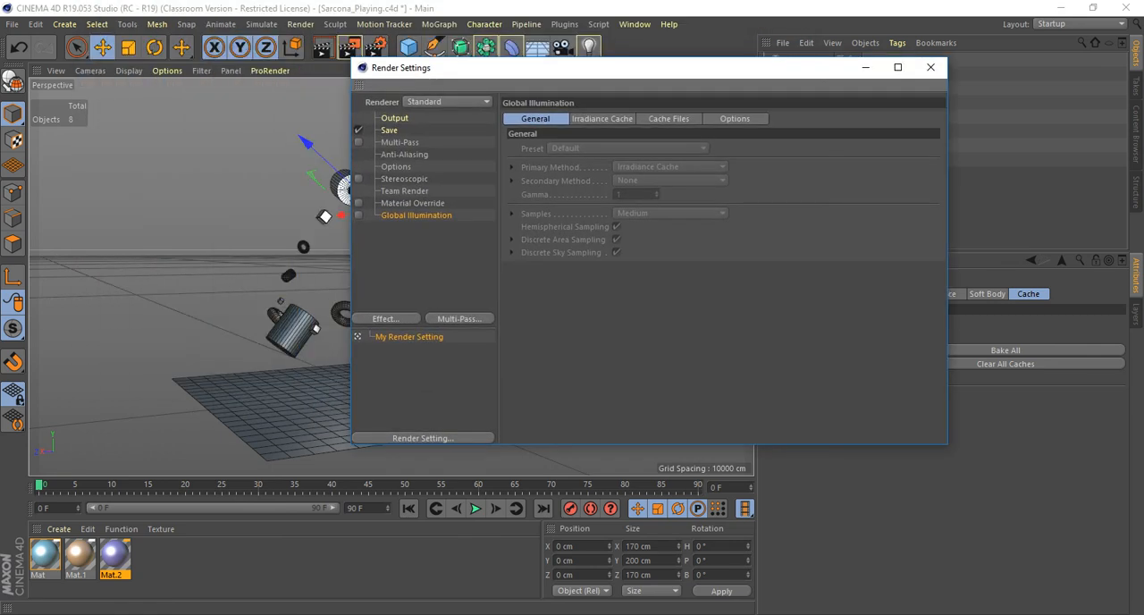
pyautogui.click(394, 118)
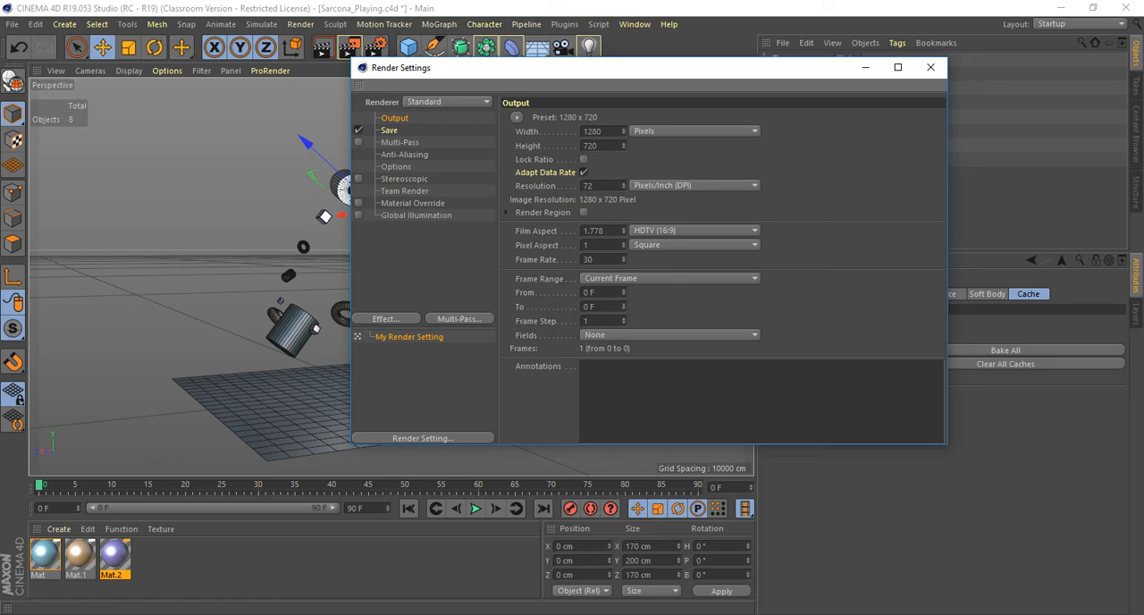
pyautogui.doubleClick(593, 132)
pyautogui.write('960')
pyautogui.press('Return')
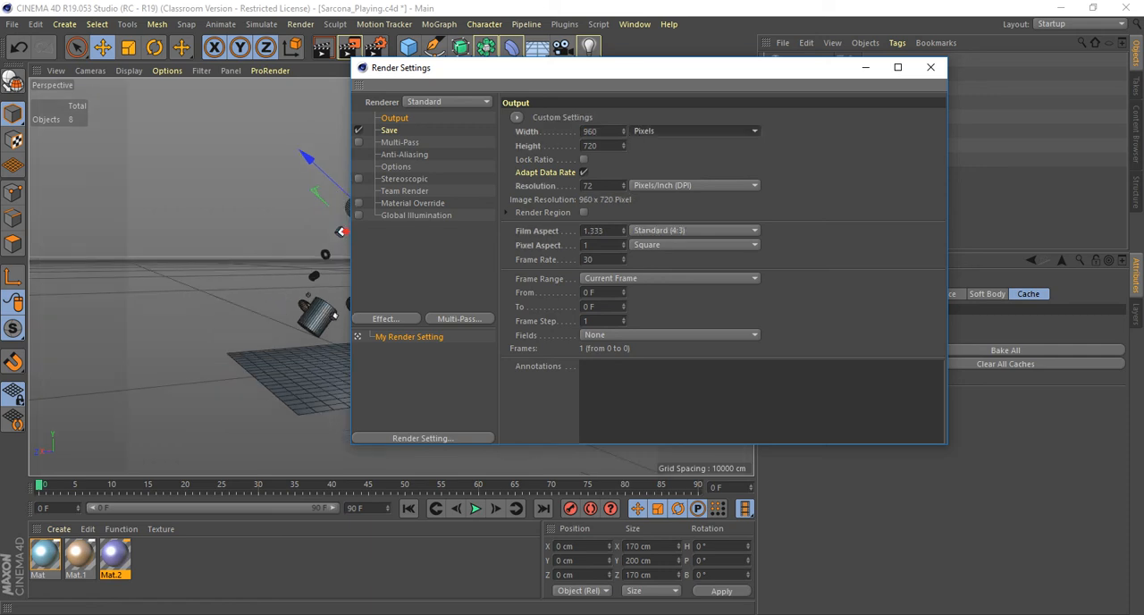
pyautogui.press('Tab')
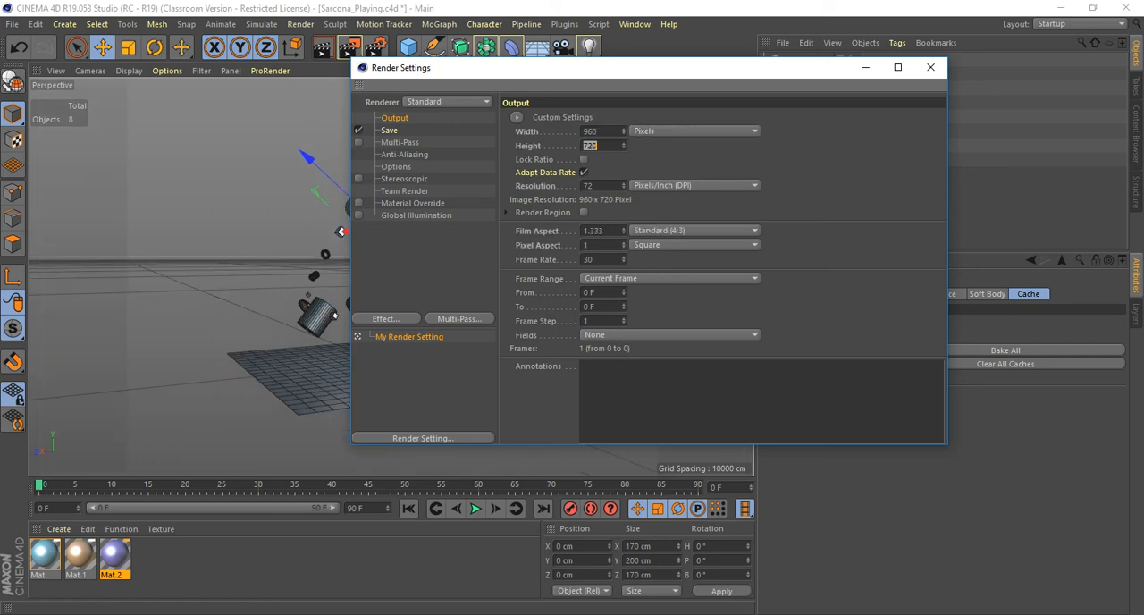
pyautogui.write('540')
pyautogui.press('Return')
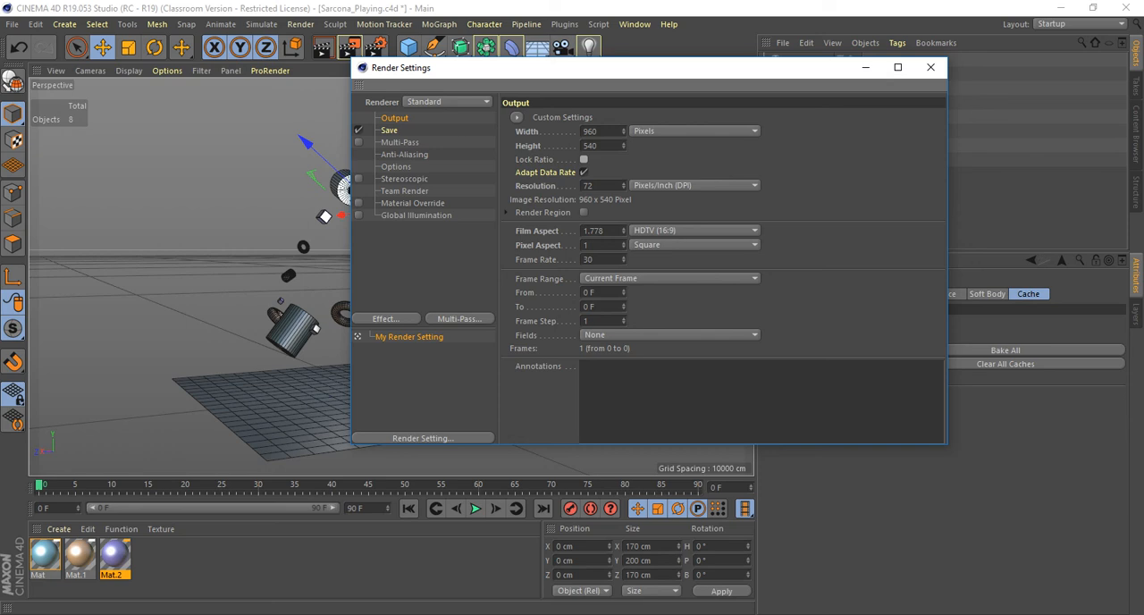
# Set the render output's frame range to All Frames.
pyautogui.click(631, 278)
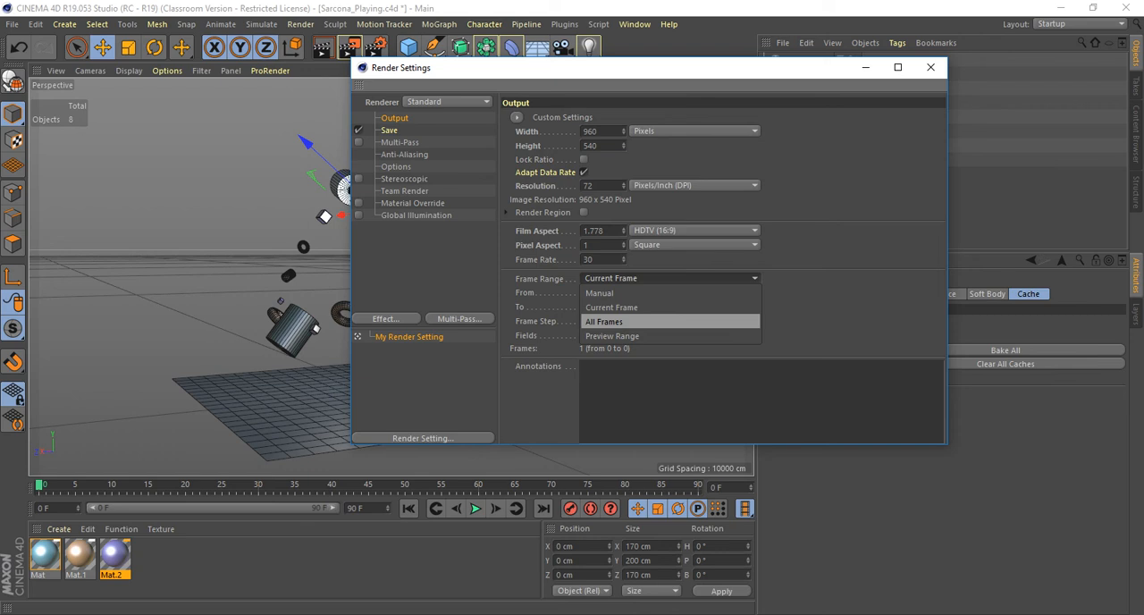
pyautogui.click(617, 321)
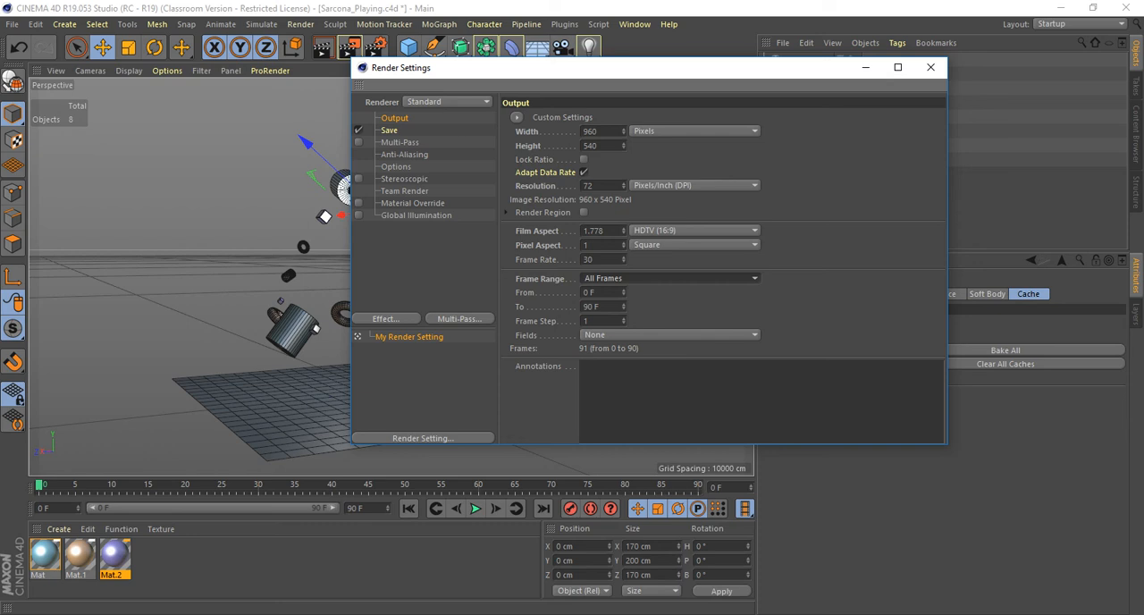
# Switch the frame range to Current Frame, render a test to the Picture Viewer and magnify the rendered clones.
pyautogui.moveTo(518, 68); pyautogui.dragTo(737, 97)
pyautogui.click(889, 307)
pyautogui.click(858, 336)
pyautogui.click(349, 47)
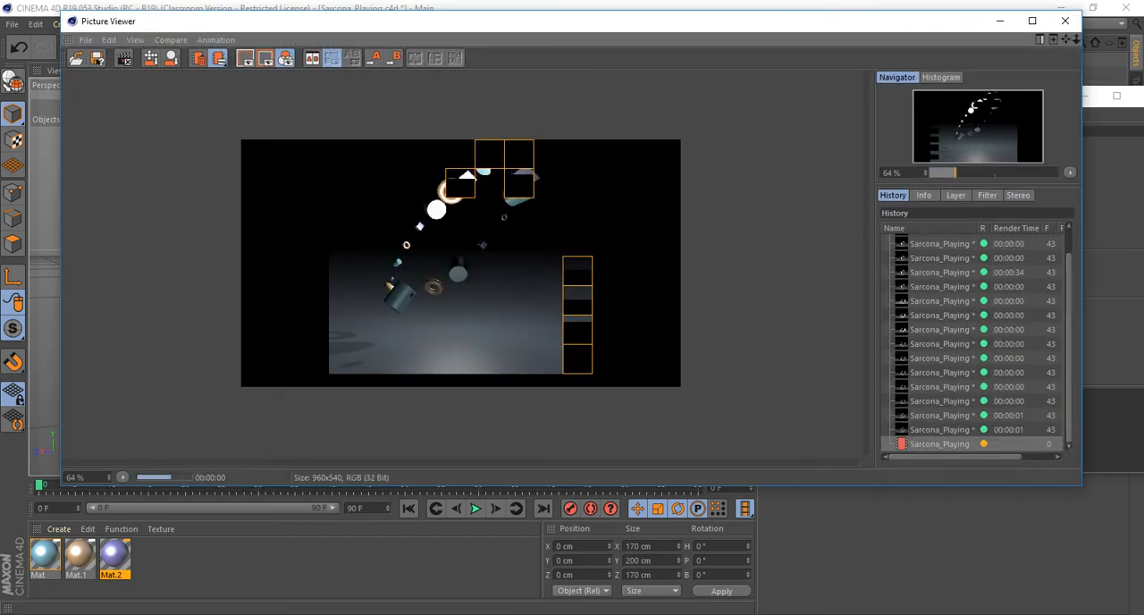
pyautogui.scroll(10, 447, 201)
pyautogui.moveTo(447, 201); pyautogui.dragTo(455, 357)
pyautogui.scroll(-4, 589, 348)
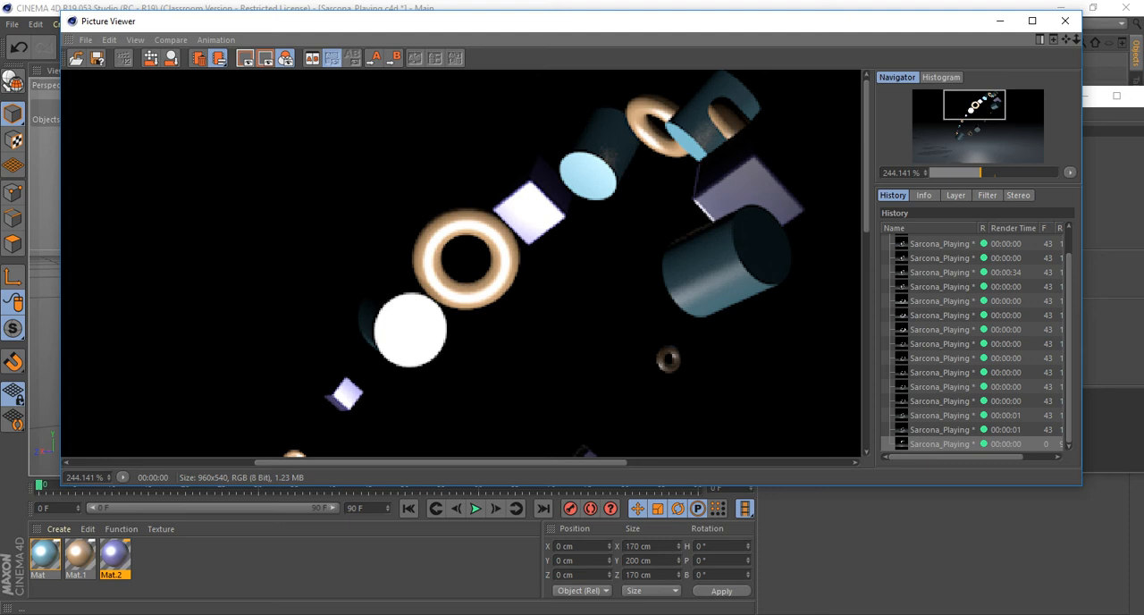
# Set the render's anti-aliasing to Best and its filter to Mitchell.
pyautogui.moveTo(456, 21); pyautogui.dragTo(456, 278)
pyautogui.moveTo(683, 97); pyautogui.dragTo(640, 51)
pyautogui.click(579, 139)
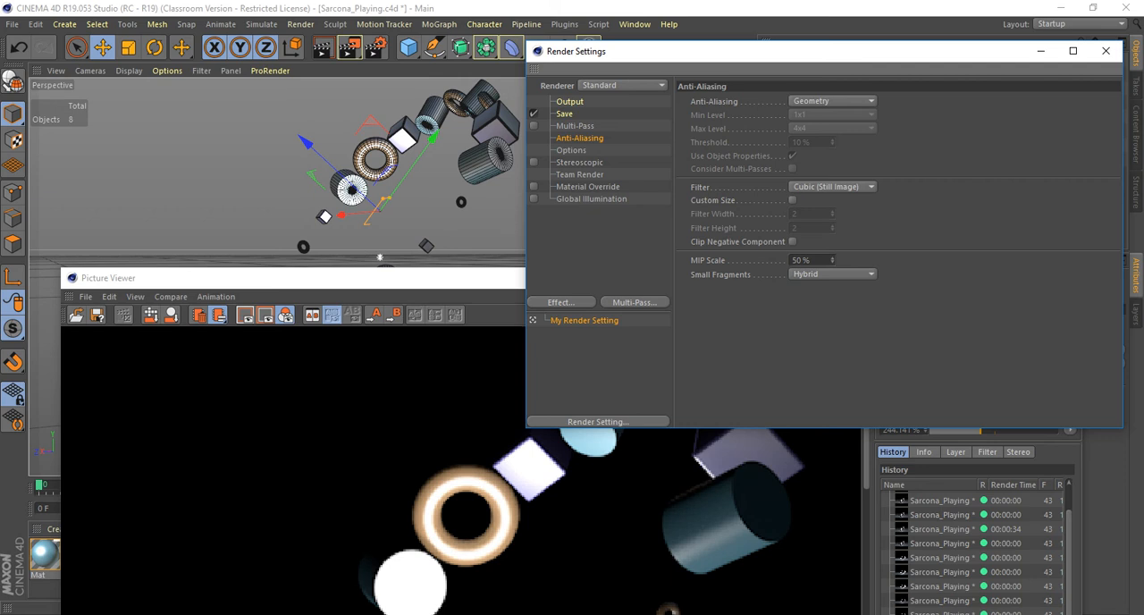
pyautogui.click(832, 101)
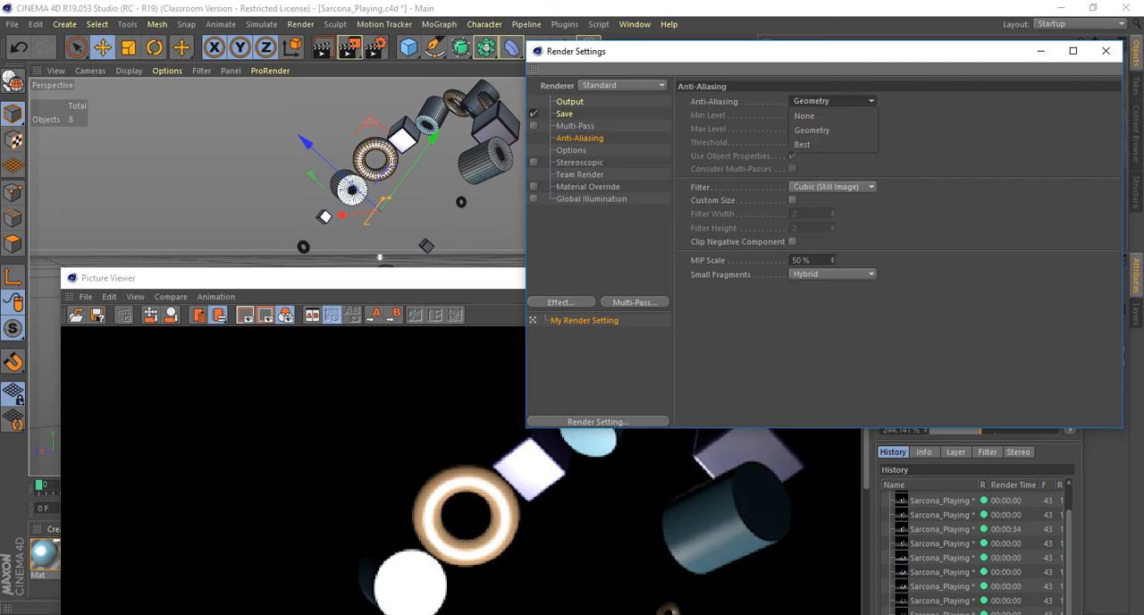
pyautogui.click(832, 144)
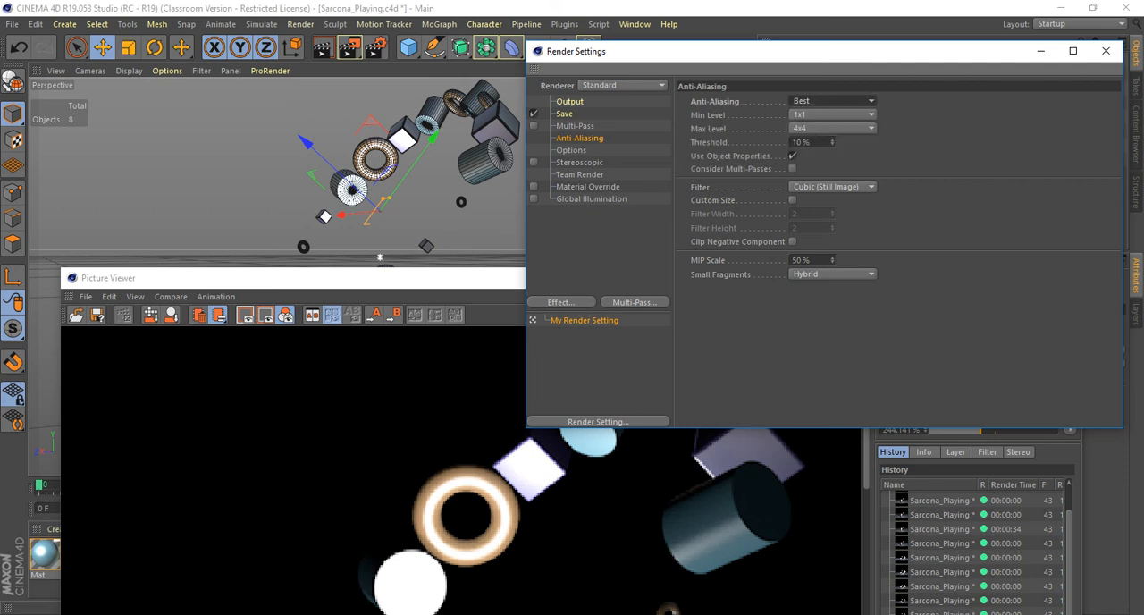
pyautogui.click(833, 186)
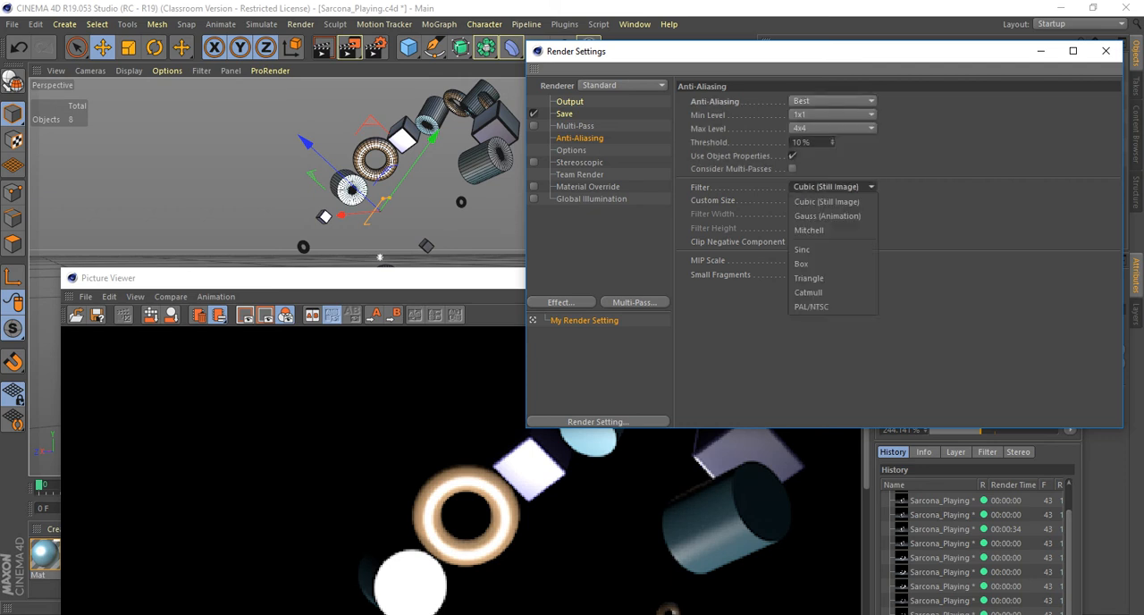
pyautogui.click(832, 230)
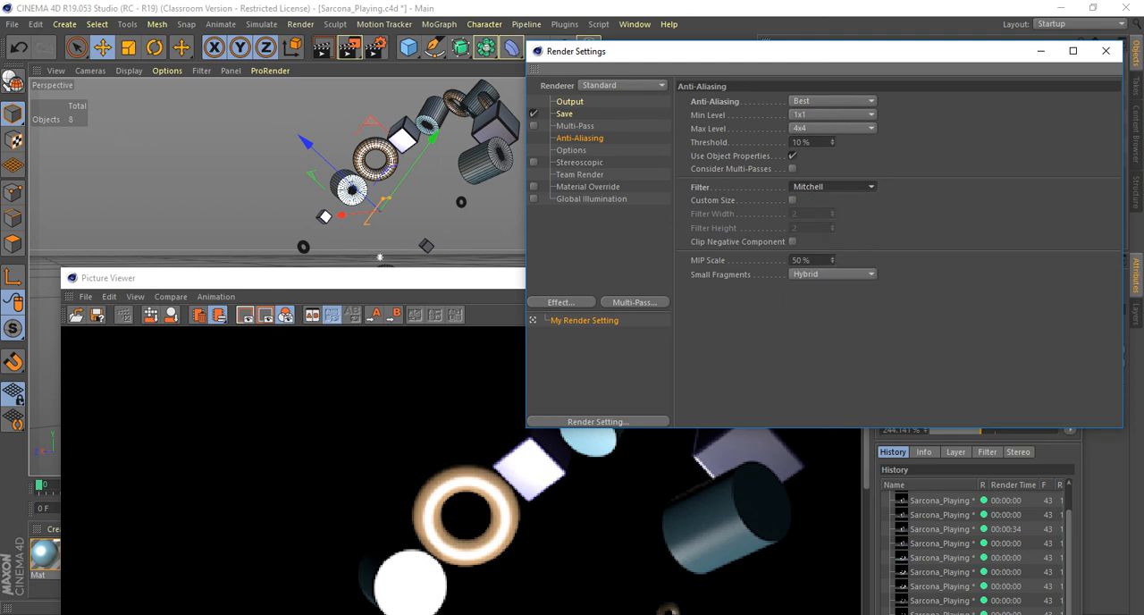
# Render the current frame again to the Picture Viewer and magnify the clones' edges.
pyautogui.moveTo(429, 278); pyautogui.dragTo(377, 91)
pyautogui.hotkey('shift', 'r')
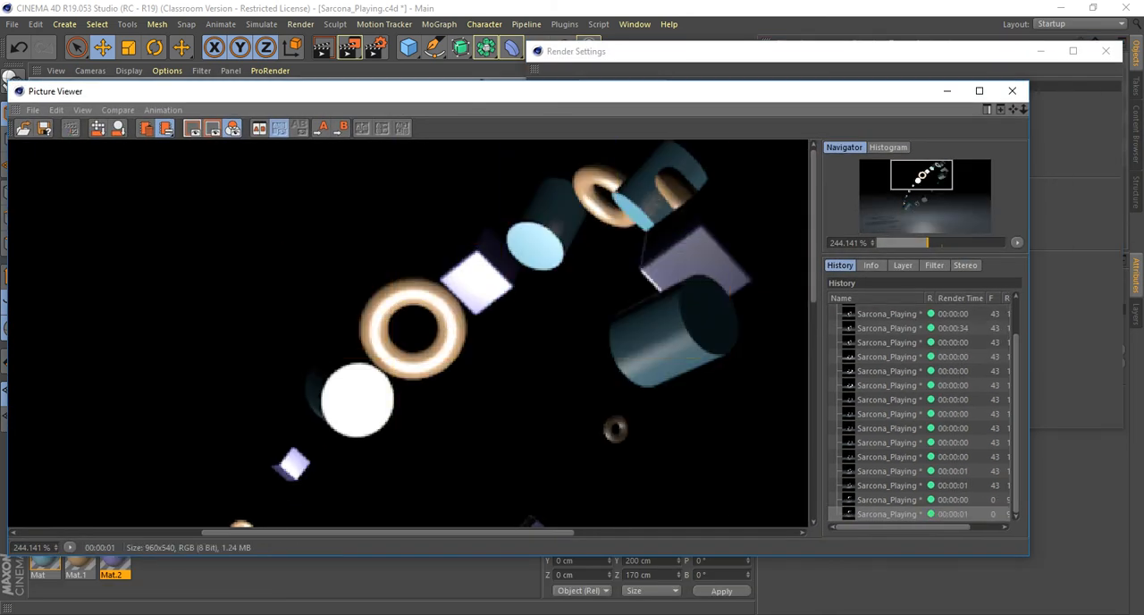
pyautogui.scroll(1, 680, 335)
# Compare edge quality between the two latest test renders in the Picture Viewer history, alternating between them, and close the viewer.
pyautogui.click(888, 499)
pyautogui.click(887, 514)
pyautogui.click(888, 500)
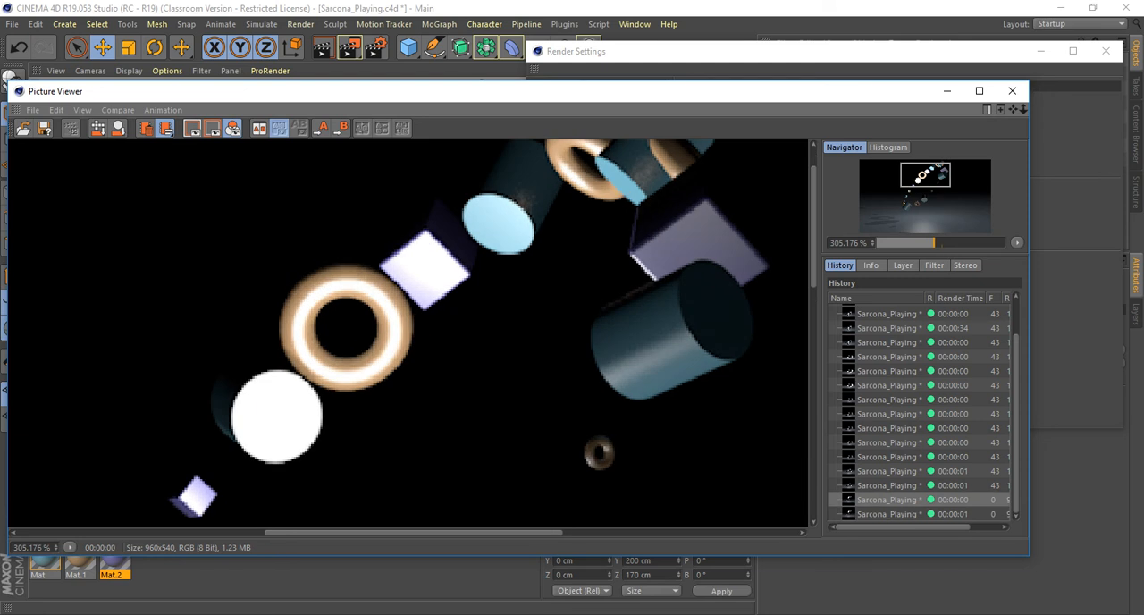
pyautogui.click(888, 514)
pyautogui.click(887, 499)
pyautogui.click(888, 514)
pyautogui.click(888, 500)
pyautogui.click(887, 514)
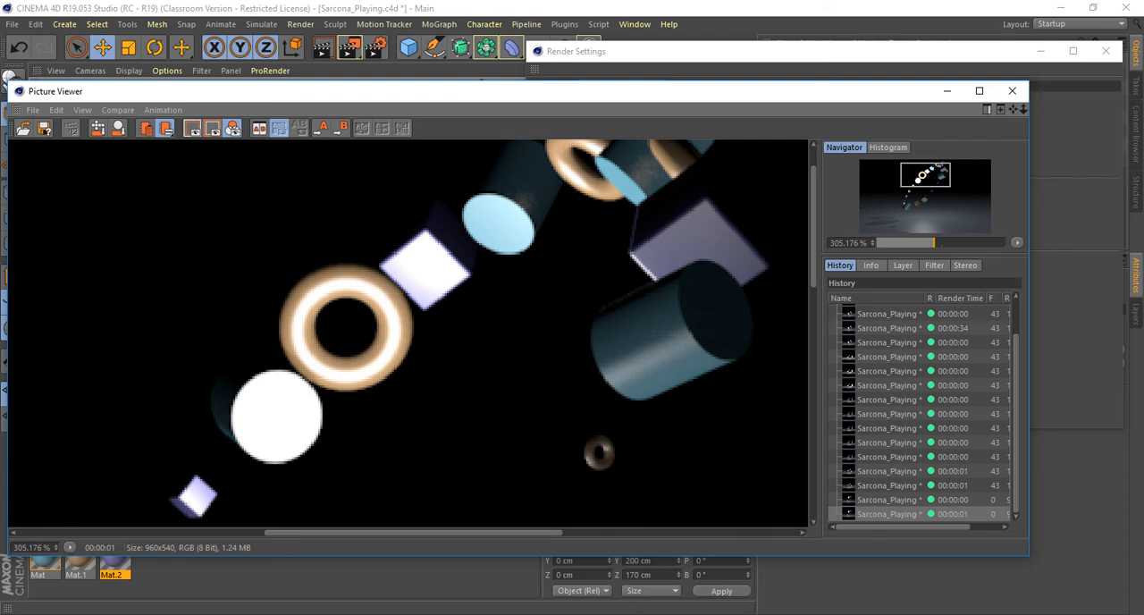
pyautogui.click(887, 500)
pyautogui.click(888, 515)
pyautogui.click(888, 500)
pyautogui.click(888, 514)
pyautogui.click(888, 500)
pyautogui.click(888, 514)
pyautogui.click(888, 500)
pyautogui.click(888, 514)
pyautogui.click(888, 500)
pyautogui.click(888, 514)
pyautogui.click(888, 500)
pyautogui.click(888, 514)
pyautogui.click(888, 500)
pyautogui.click(887, 514)
pyautogui.click(887, 499)
pyautogui.click(887, 514)
pyautogui.click(888, 500)
pyautogui.click(887, 514)
pyautogui.click(888, 500)
pyautogui.click(888, 514)
pyautogui.click(1012, 90)
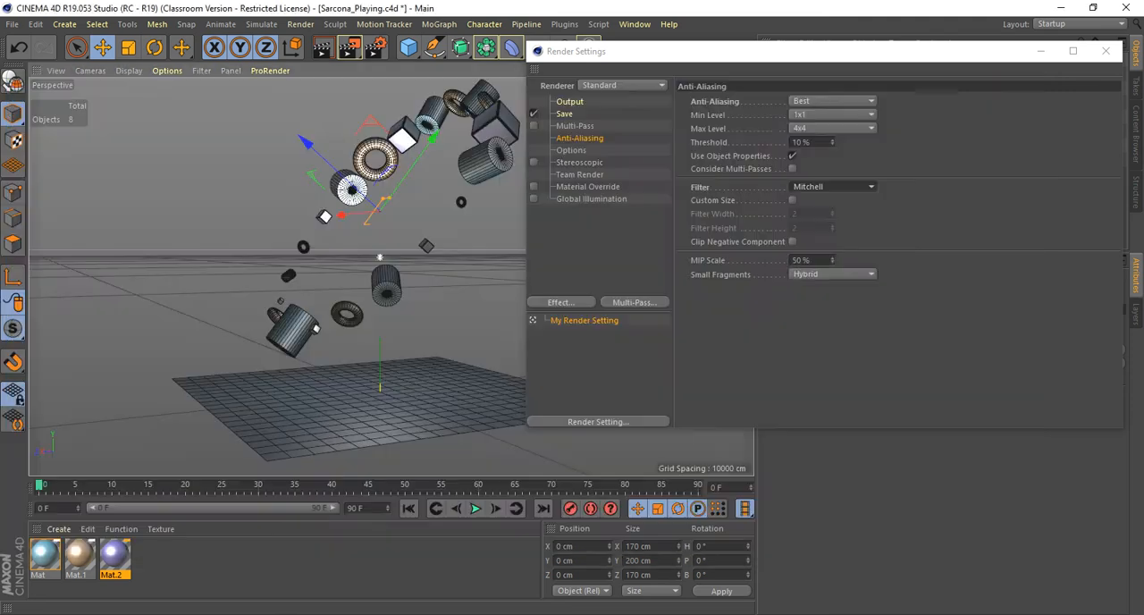
# Set the render's save file to Sarcona_Playing in the renders folder of P_Drive\Sarcona_2510_F18\Sarcona_Miniroom.
pyautogui.moveTo(787, 51); pyautogui.dragTo(574, 56)
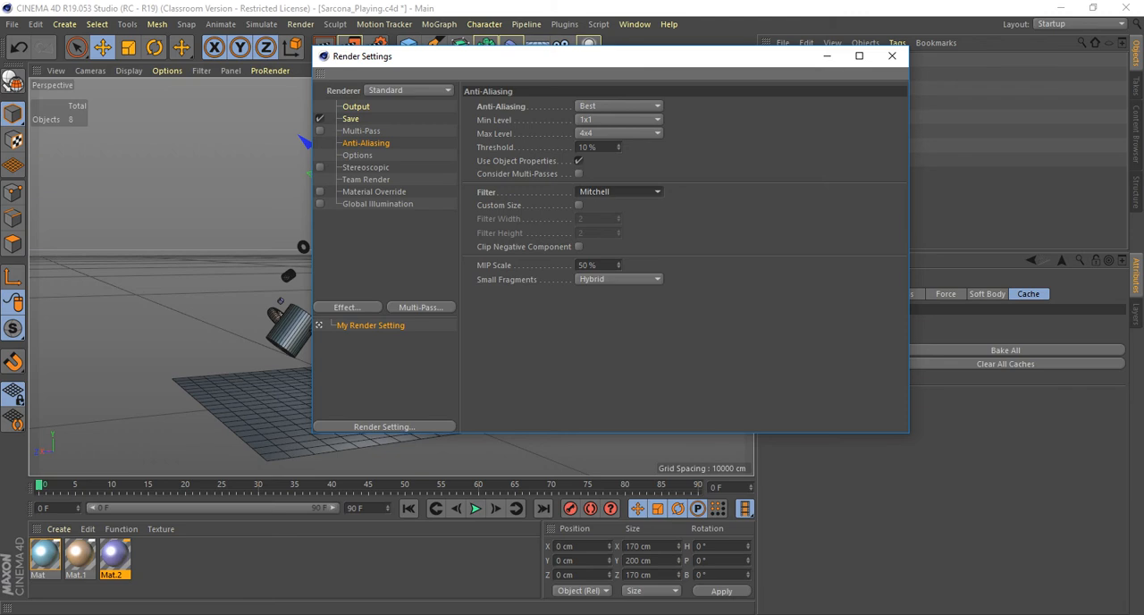
pyautogui.click(351, 119)
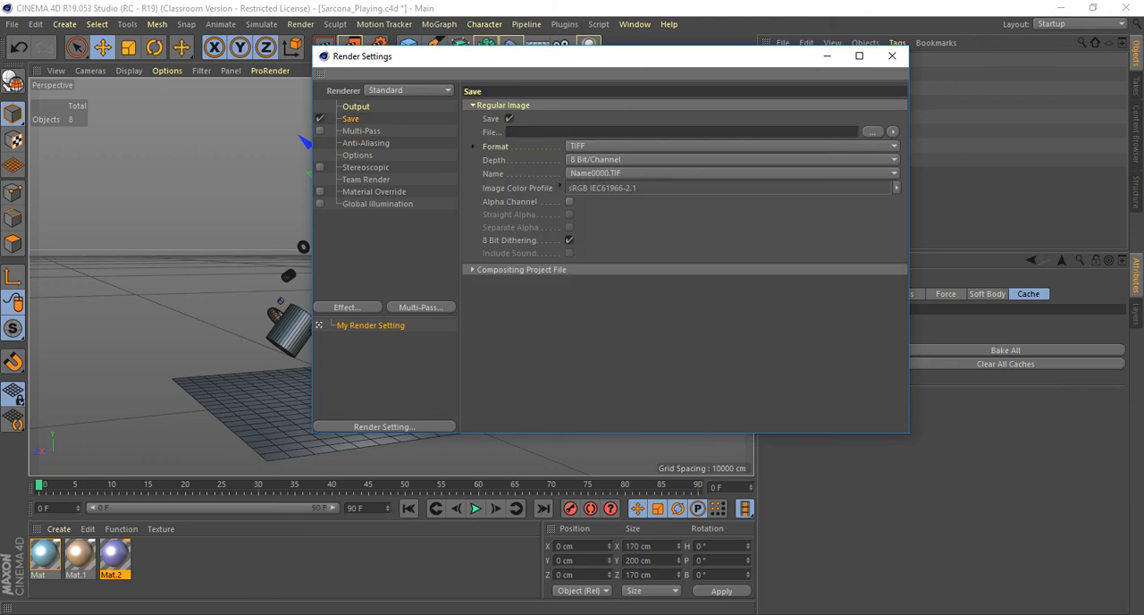
pyautogui.click(872, 131)
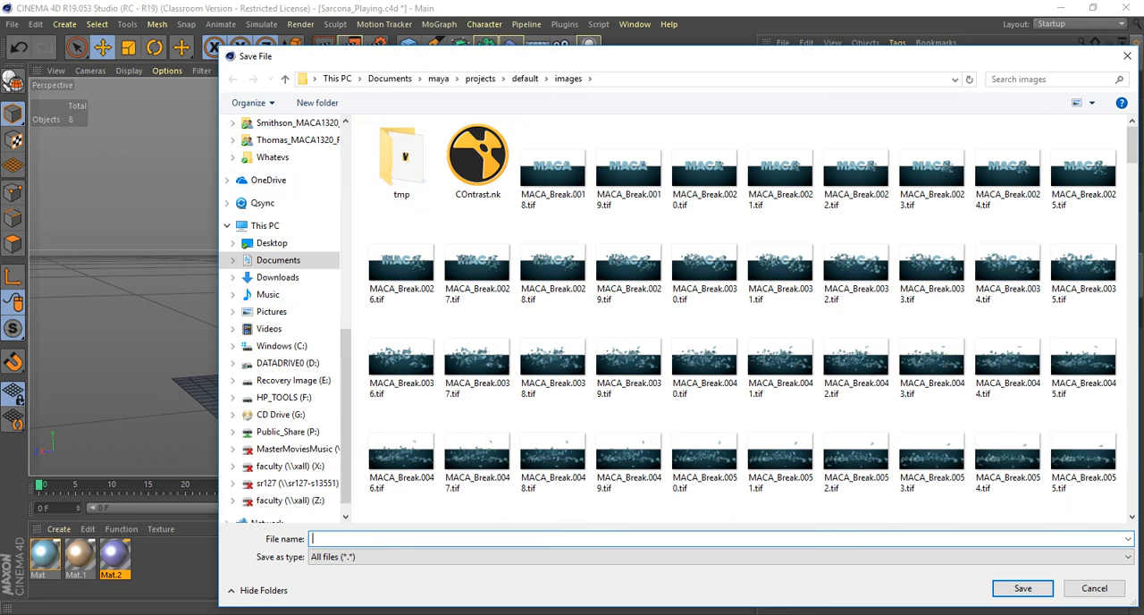
pyautogui.scroll(8, 286, 295)
pyautogui.scroll(3, 286, 268)
pyautogui.click(271, 237)
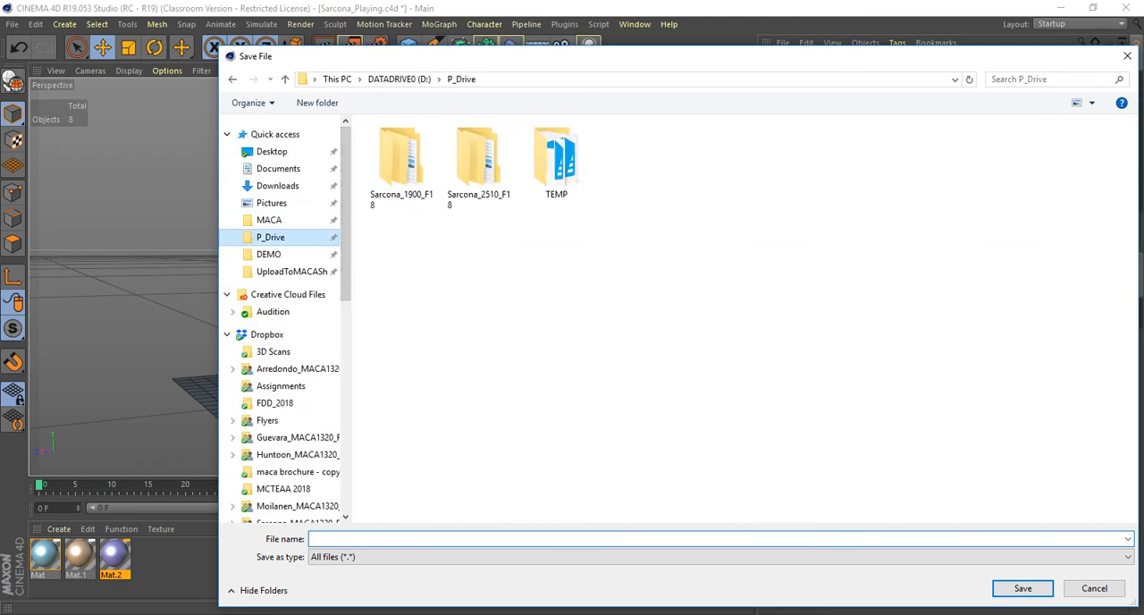
pyautogui.doubleClick(479, 166)
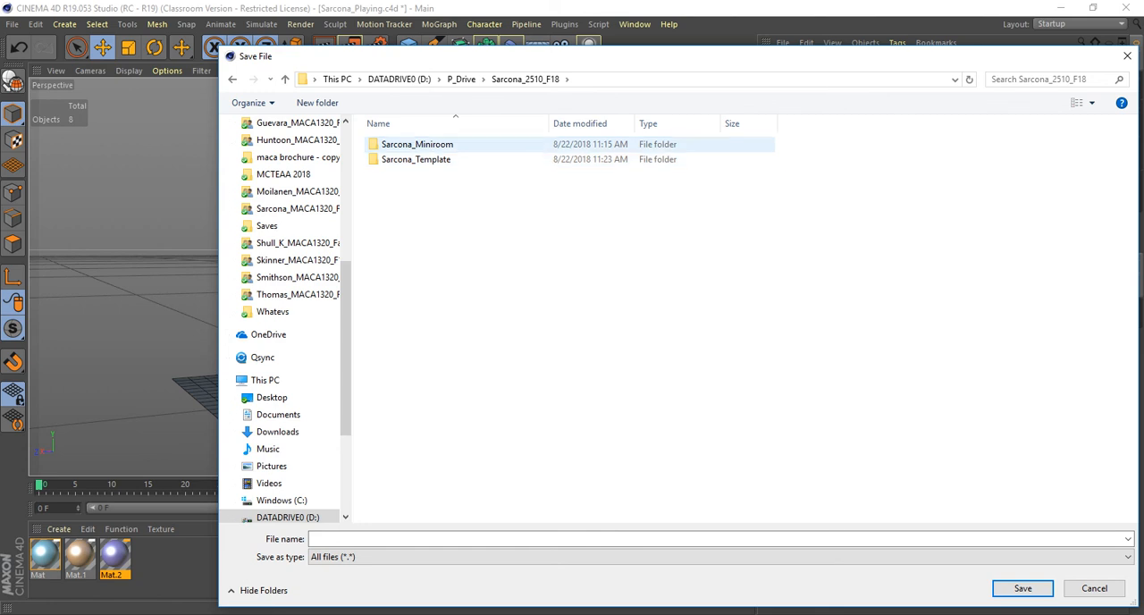
pyautogui.doubleClick(417, 144)
pyautogui.doubleClick(395, 175)
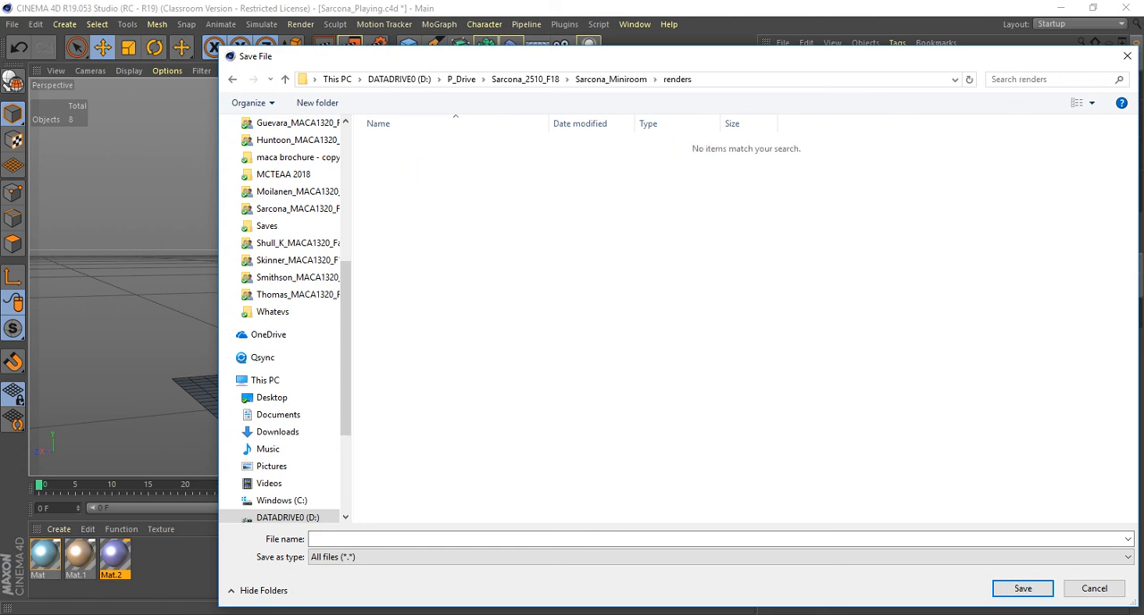
pyautogui.write('Sarcona_')
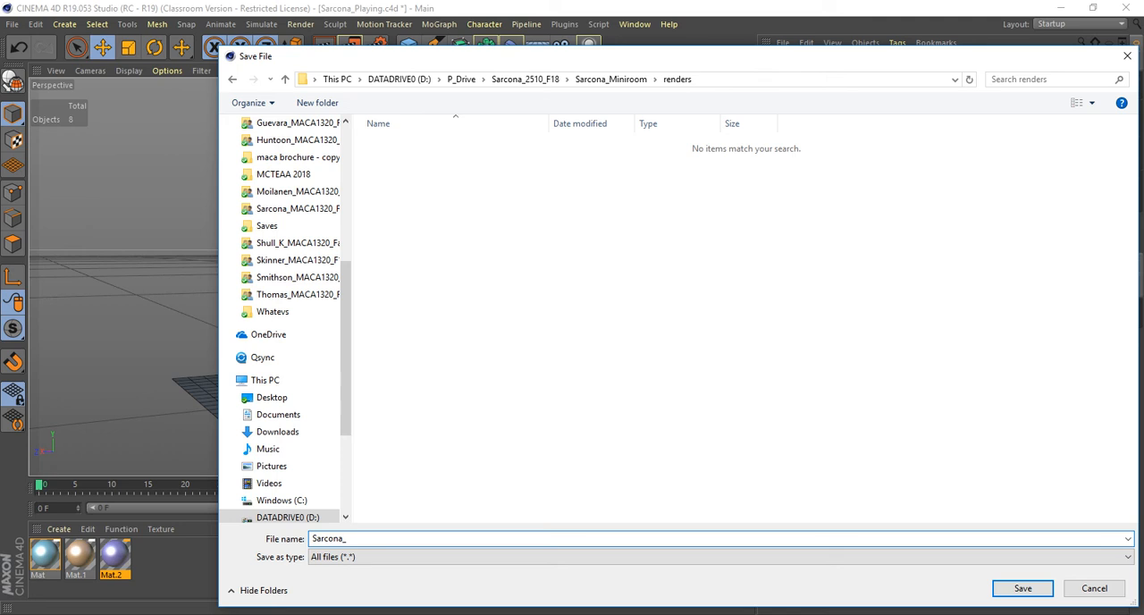
pyautogui.write('ying')
pyautogui.press('Return')
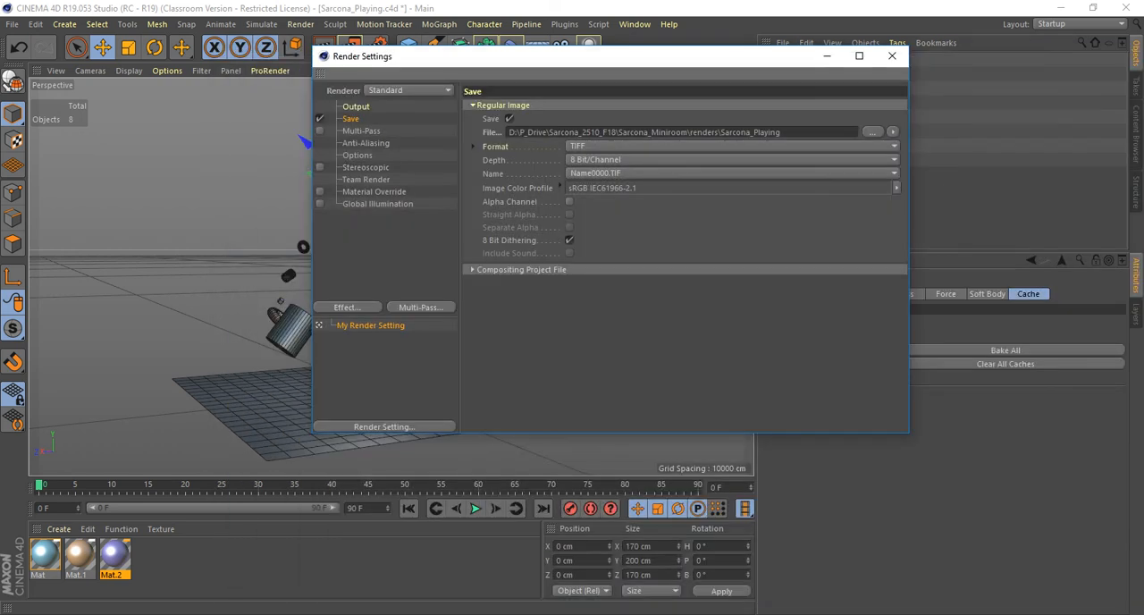
# Set the saved image sequence's naming format to Name.0000.TIF.
pyautogui.moveTo(590, 56); pyautogui.dragTo(473, 42)
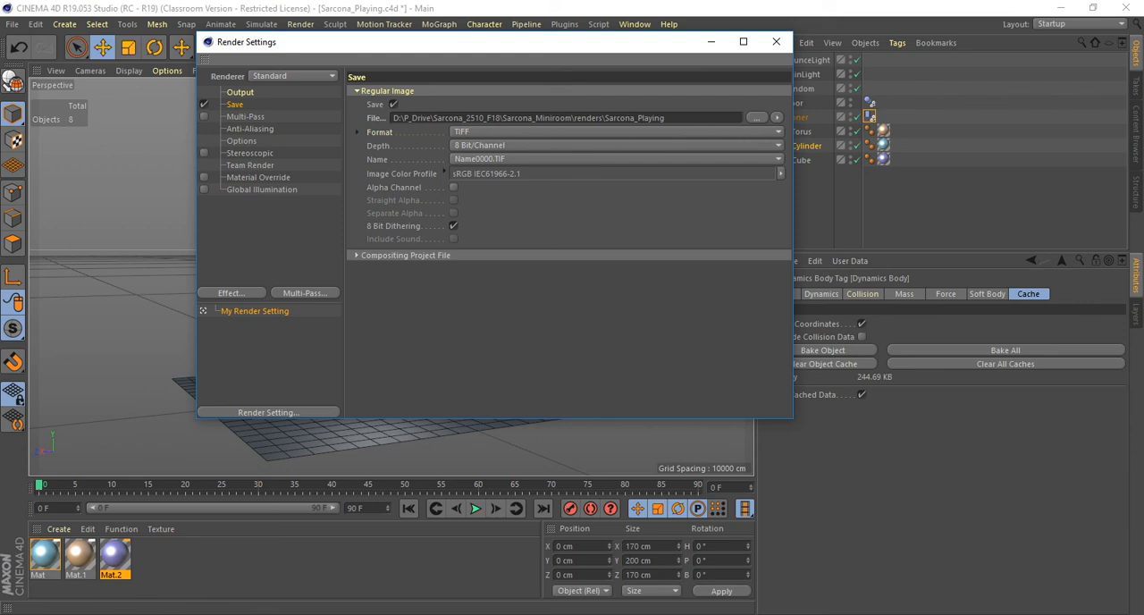
pyautogui.click(617, 159)
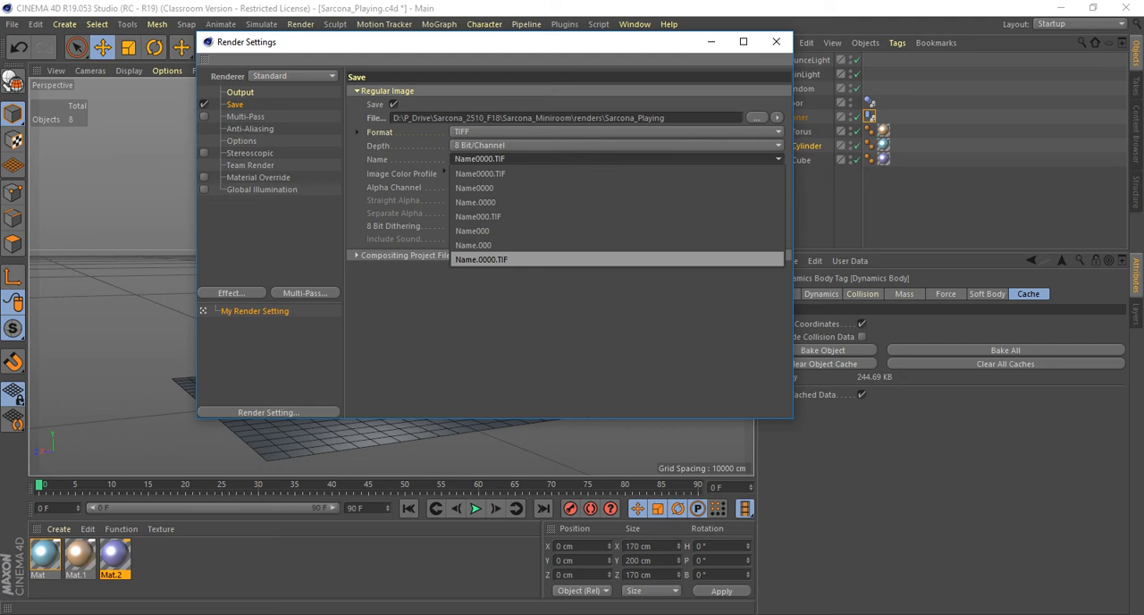
pyautogui.click(501, 260)
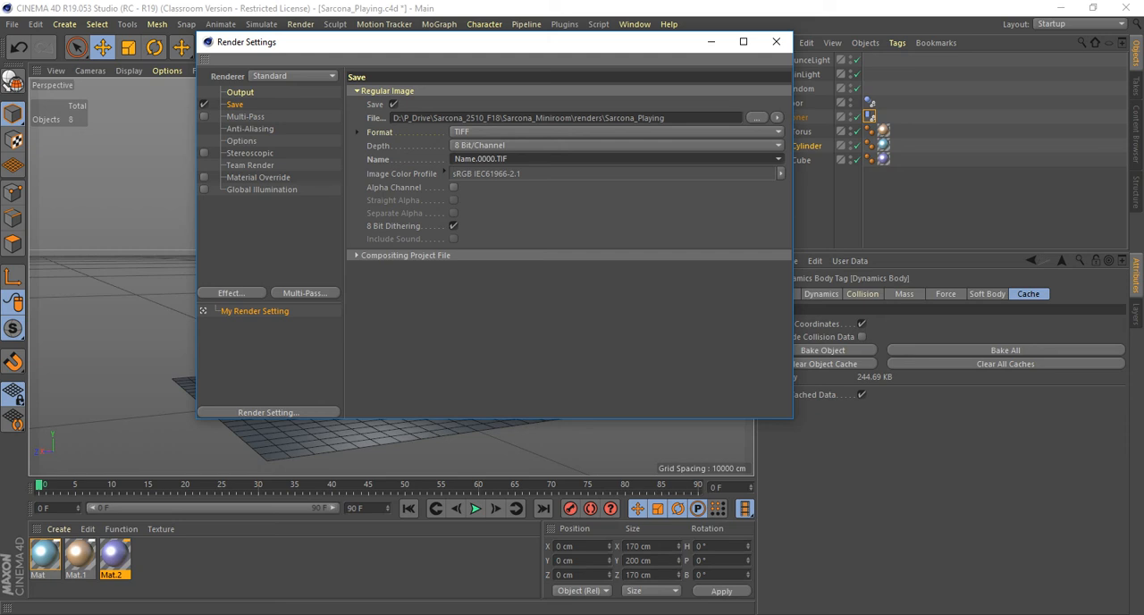
# Set the output frame range to All Frames for the full animation render.
pyautogui.click(240, 92)
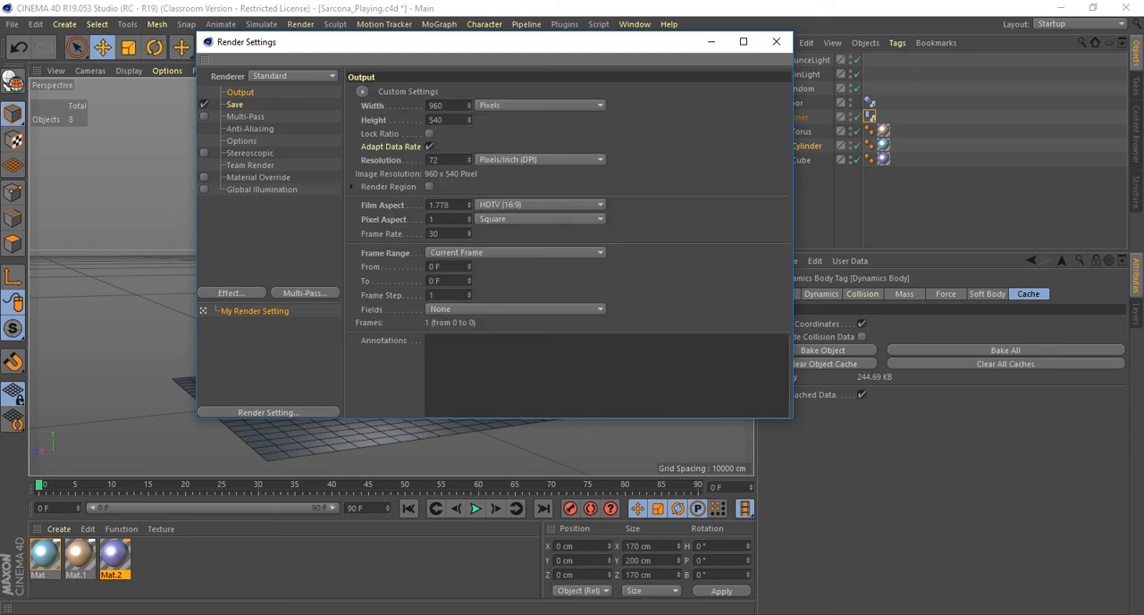
pyautogui.click(514, 252)
pyautogui.click(465, 293)
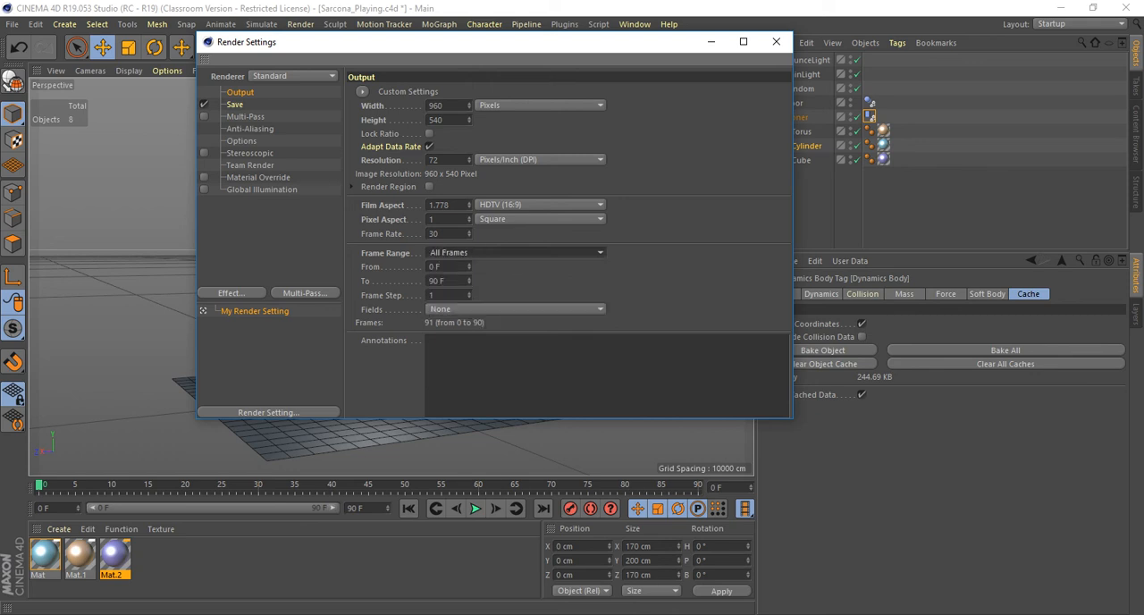
# Review the anti-aliasing and save options, close the render settings and save the project.
pyautogui.click(250, 129)
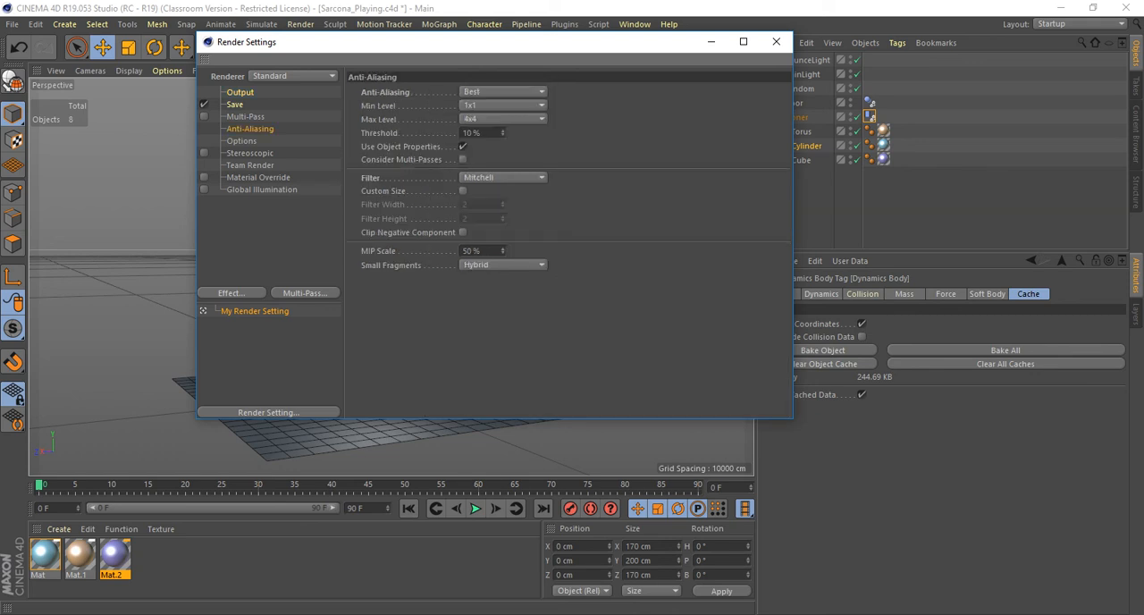
pyautogui.click(235, 105)
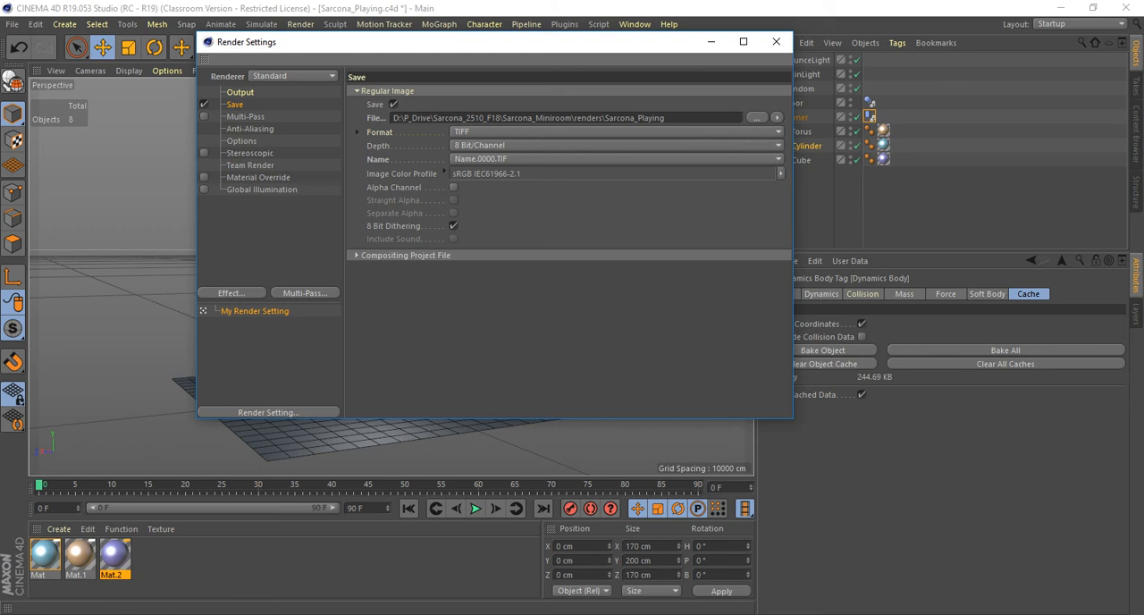
pyautogui.click(776, 41)
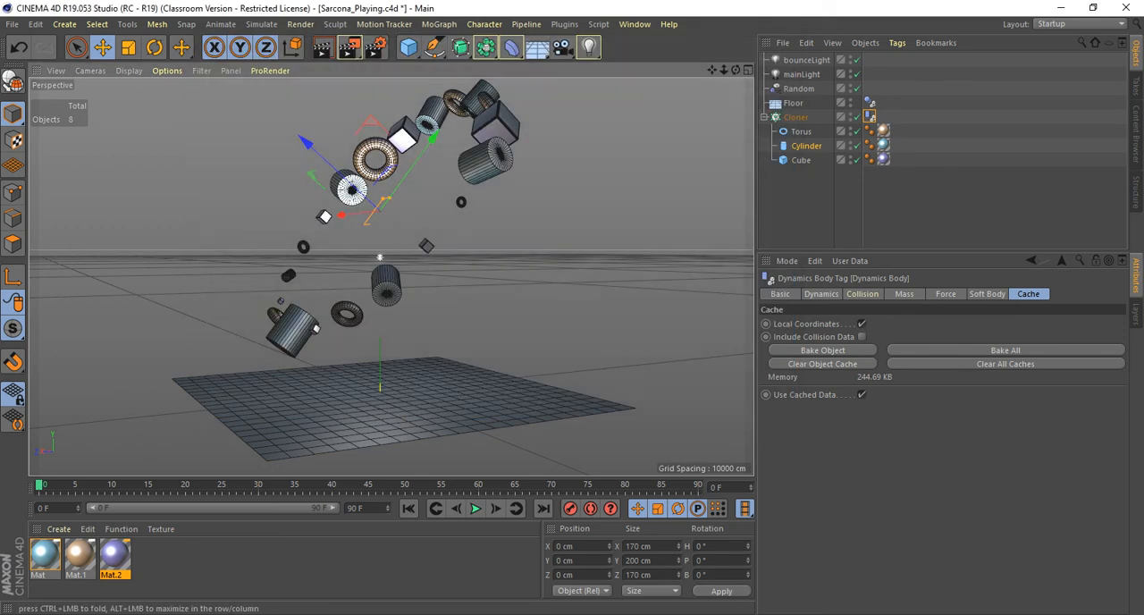
pyautogui.hotkey('ctrl', 's')
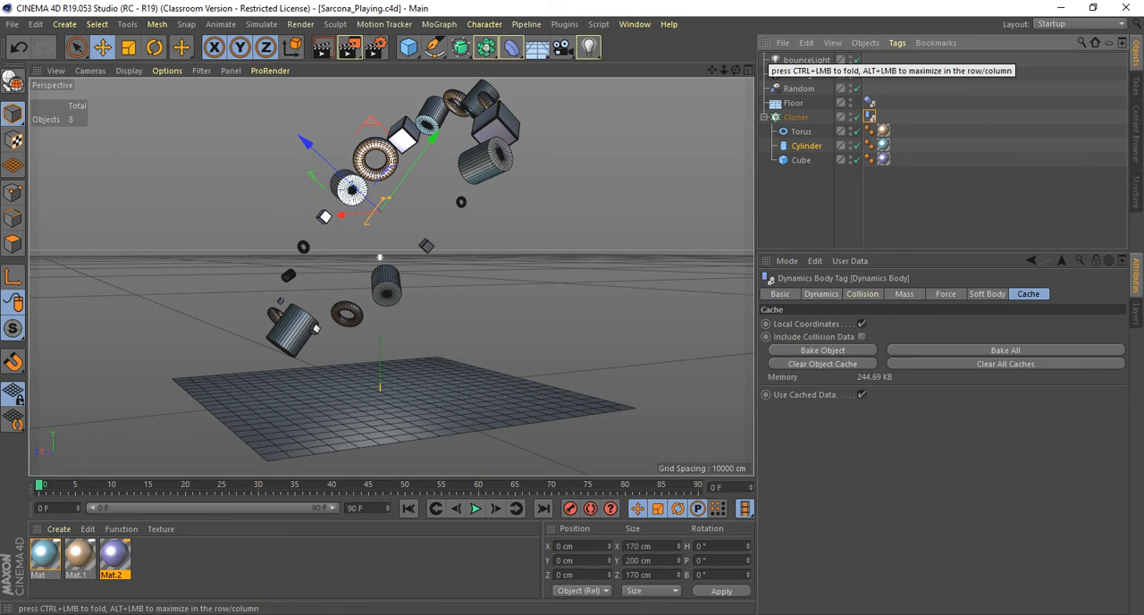
# Render the full animation to the Picture Viewer and play back the finished frames while rendering continues.
pyautogui.hotkey('shift', 'r')
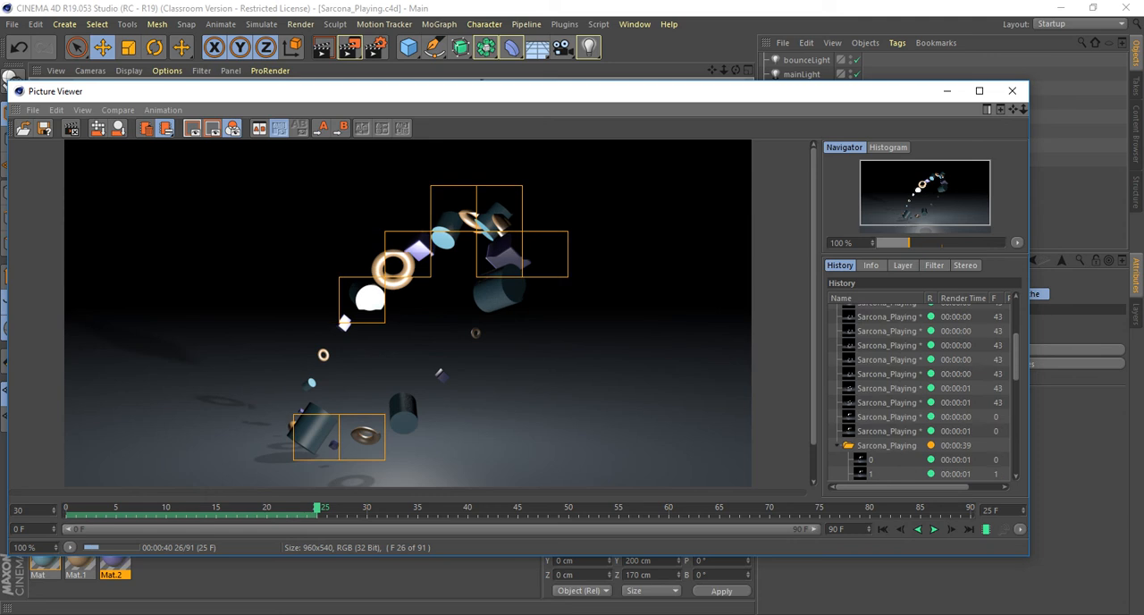
pyautogui.click(872, 316)
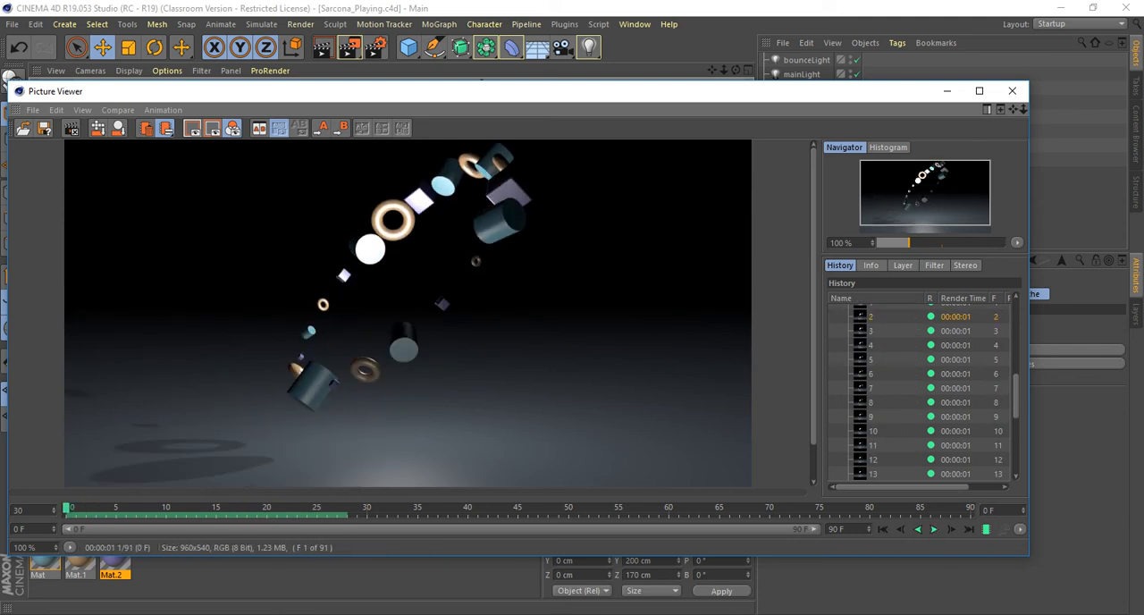
pyautogui.press('F8')
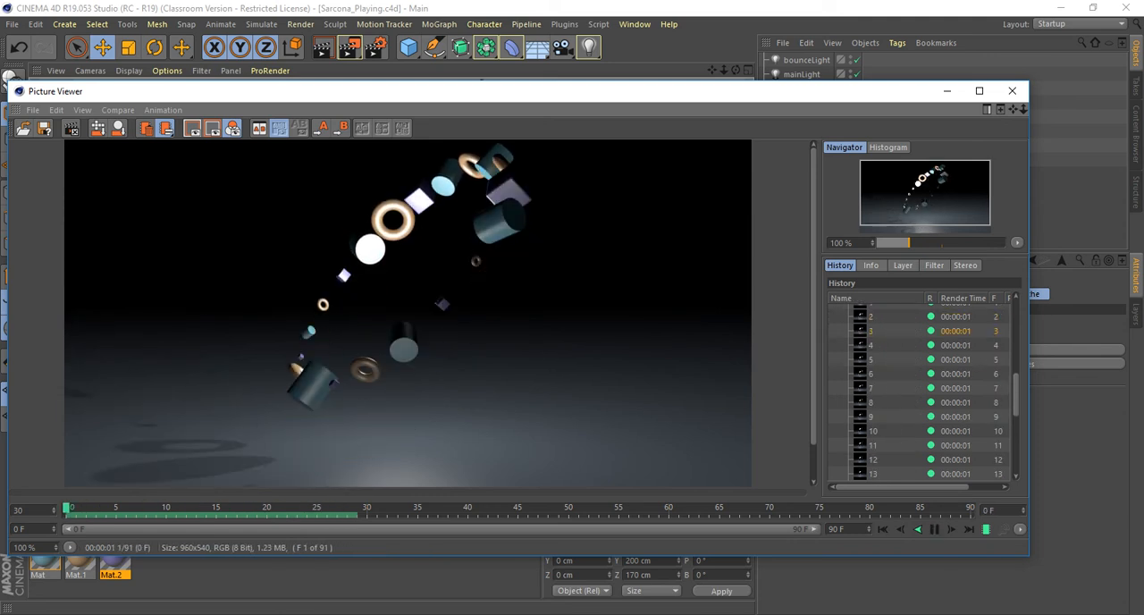
pyautogui.press('F8')
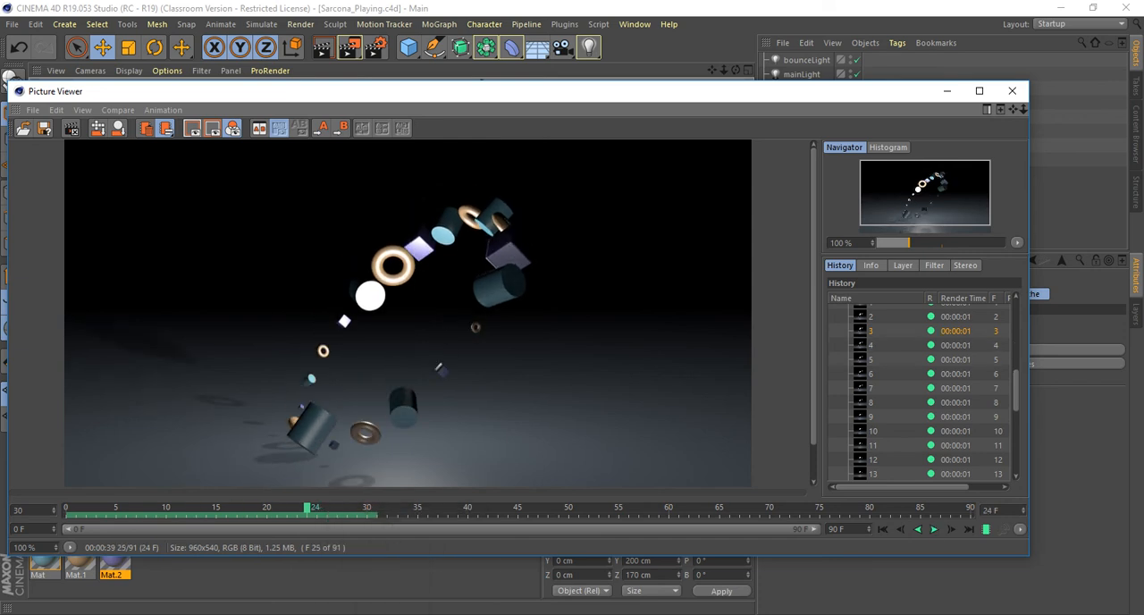
# Switch to File Explorer and open the images folder in Documents\maya\projects\default.
pyautogui.press('super')
pyautogui.click(333, 614)
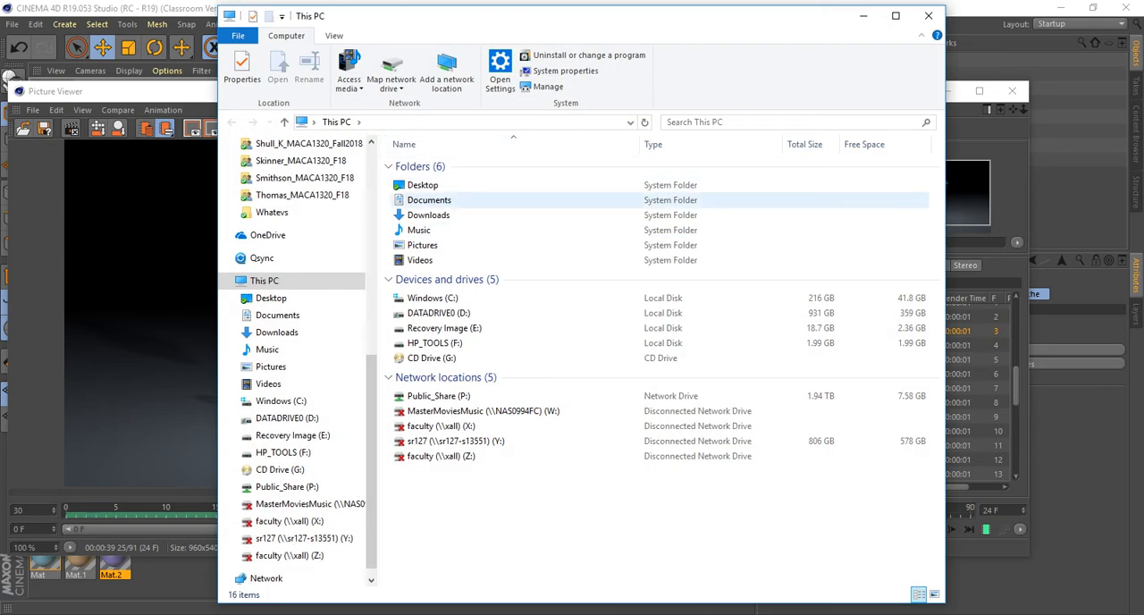
pyautogui.doubleClick(429, 201)
pyautogui.doubleClick(421, 360)
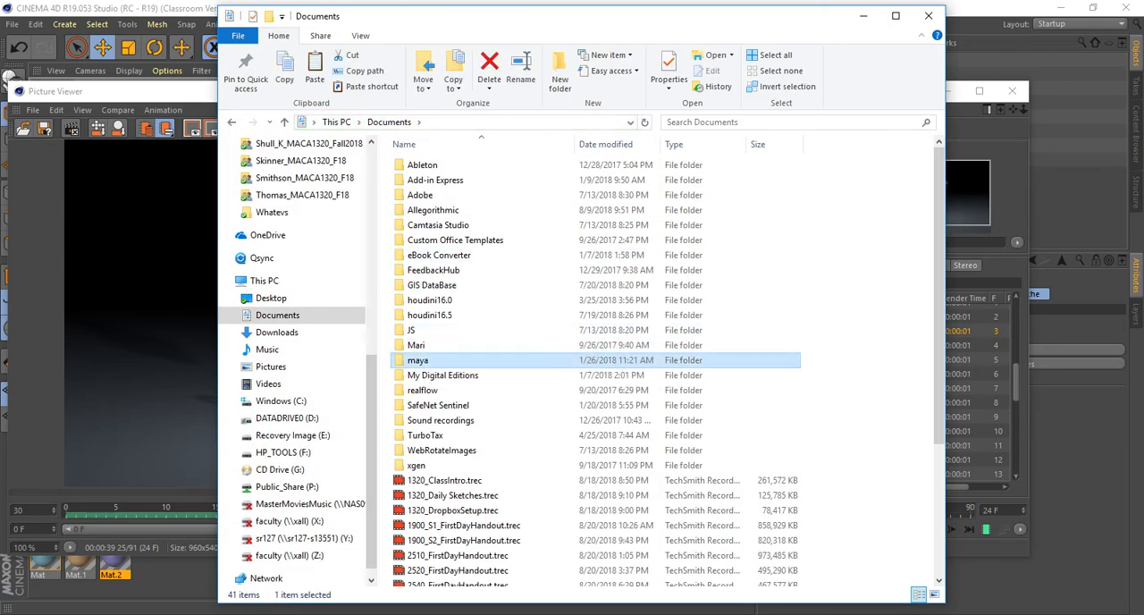
pyautogui.doubleClick(422, 210)
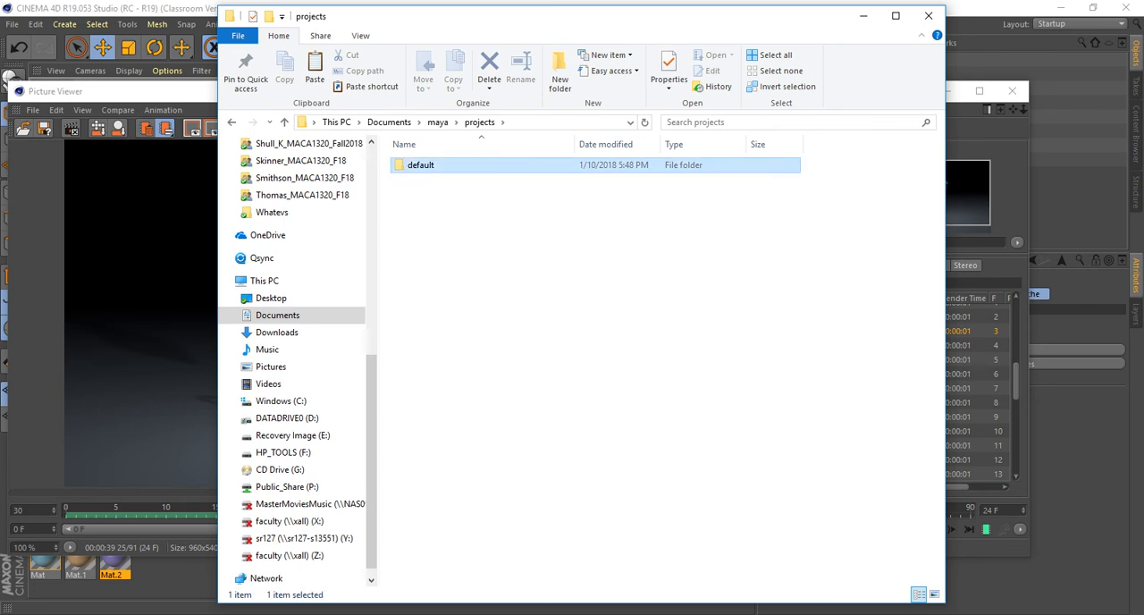
pyautogui.doubleClick(419, 165)
pyautogui.doubleClick(421, 240)
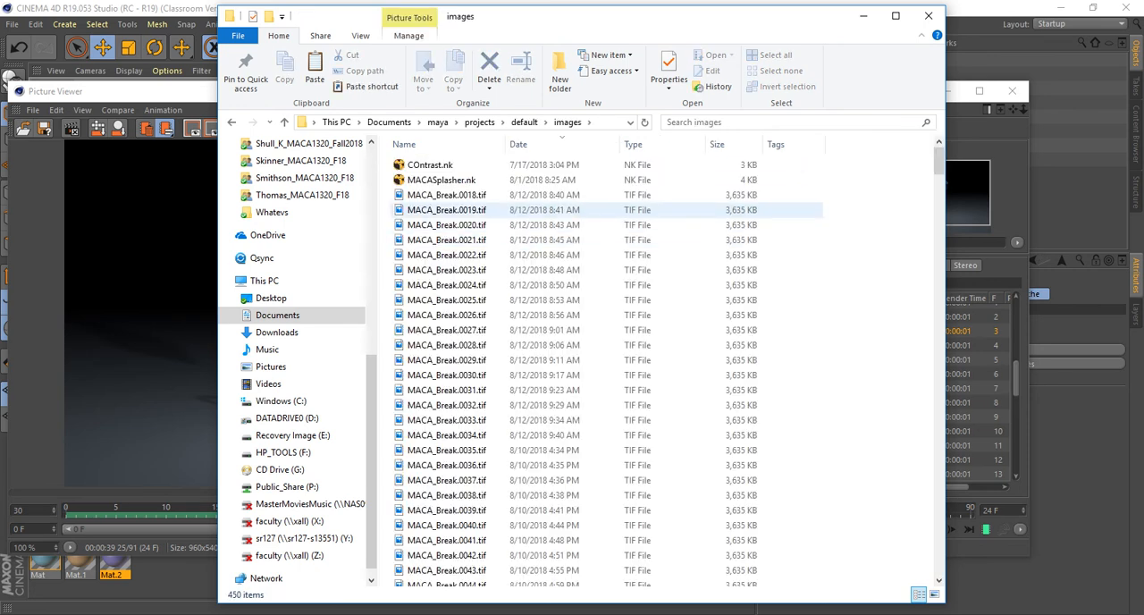
# Preview MACA_Break.0018.tif in the Photos app, close the preview and sort the images folder by name in ascending order.
pyautogui.doubleClick(447, 195)
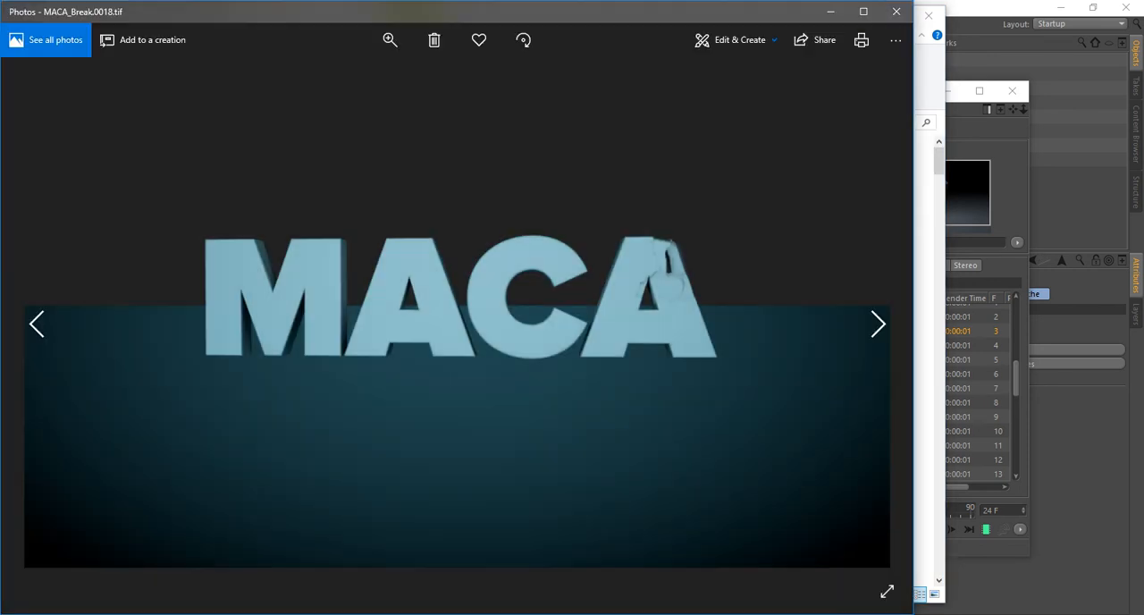
pyautogui.click(896, 12)
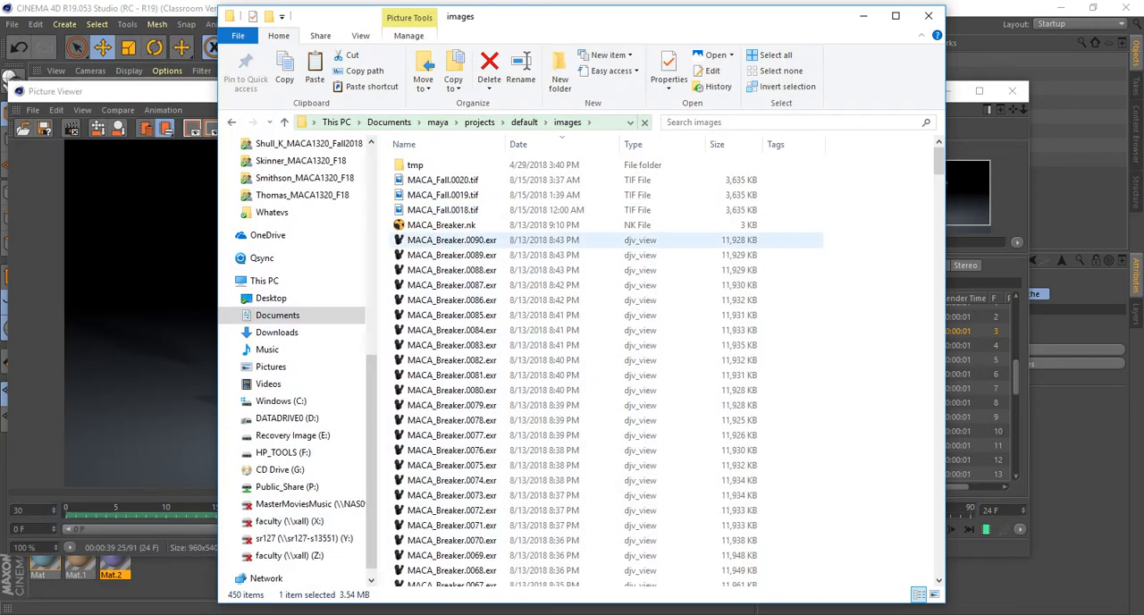
pyautogui.click(420, 144)
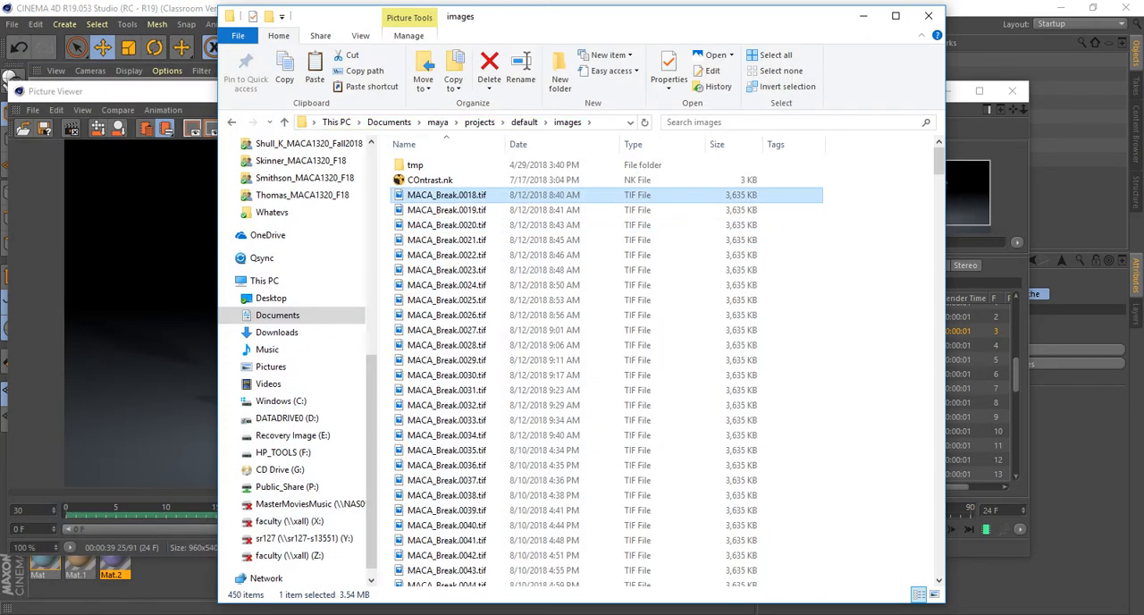
# Open MACA_Break.0018.tif with djv_view.exe to view the MACA_Break frames as an image sequence.
pyautogui.rightClick(453, 195)
pyautogui.rightClick(469, 211)
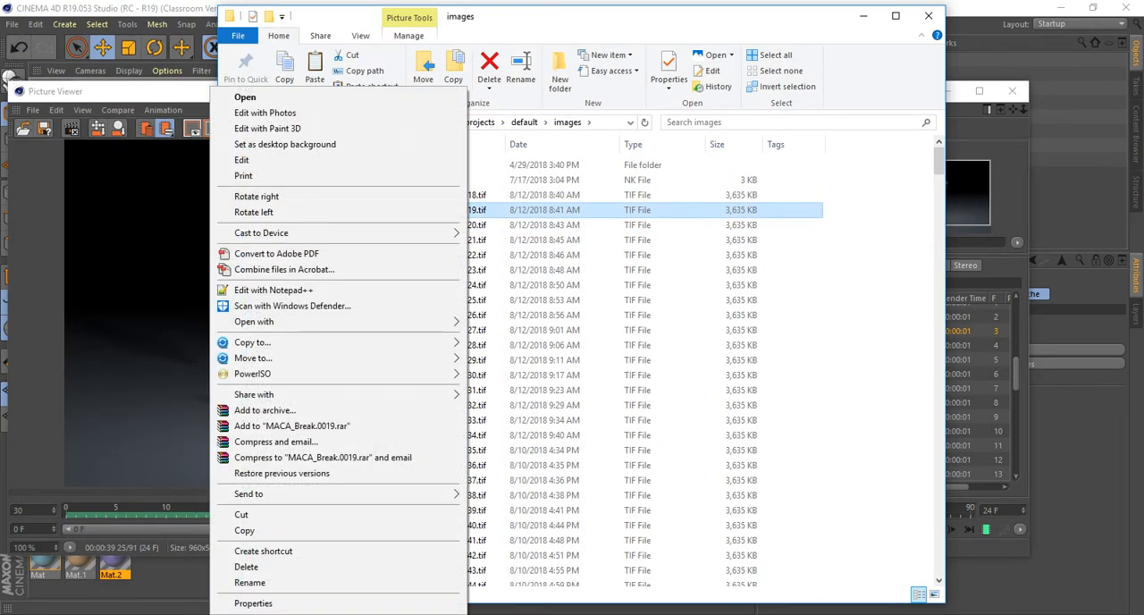
pyautogui.rightClick(483, 256)
pyautogui.rightClick(456, 196)
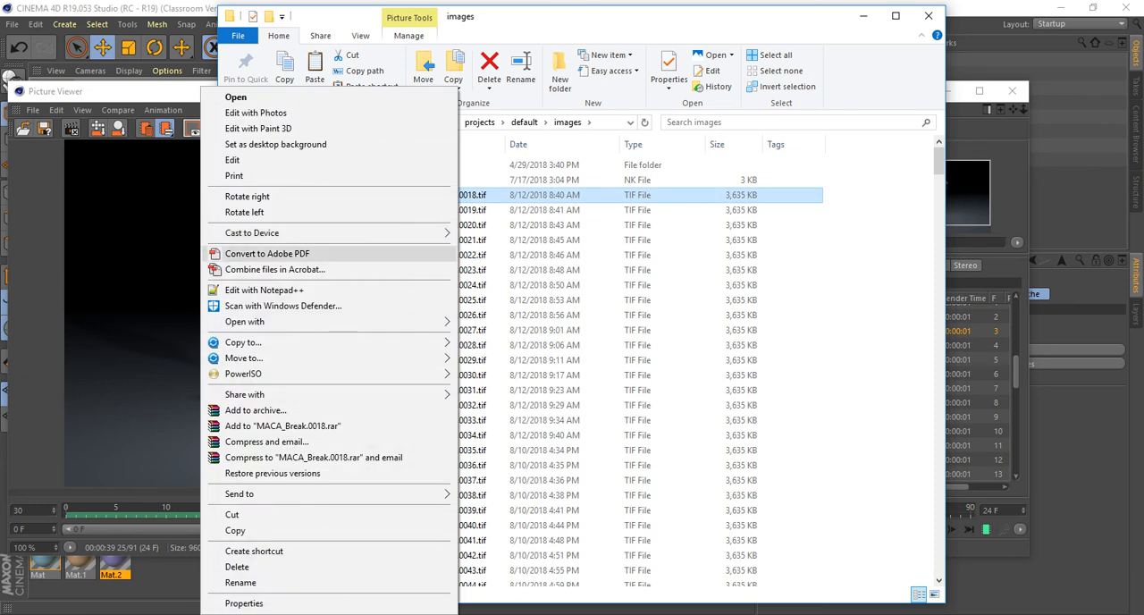
pyautogui.moveTo(268, 322)
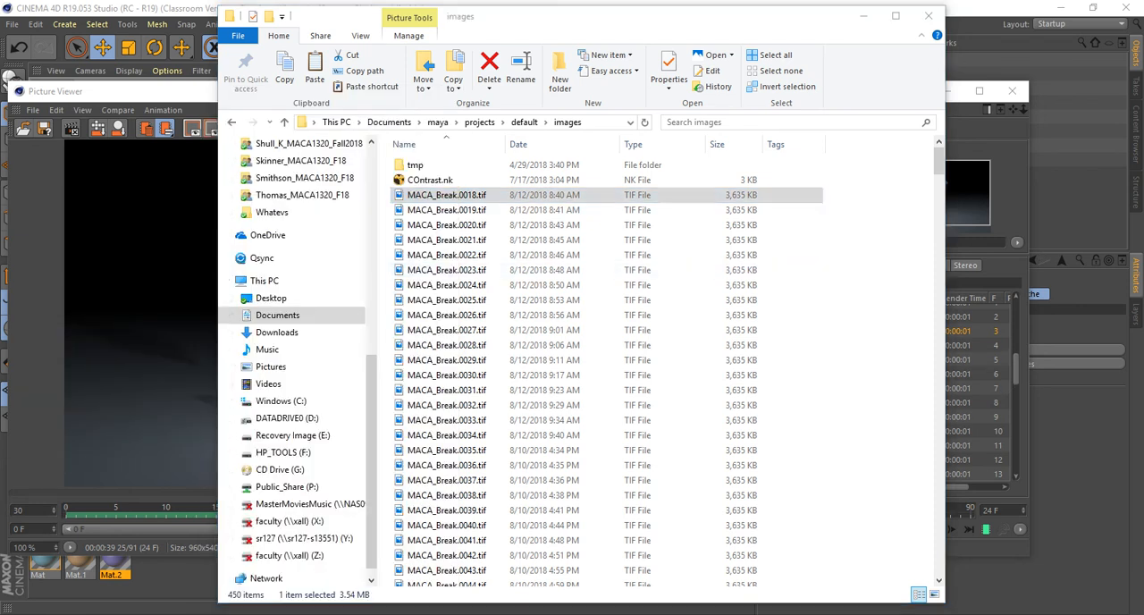
pyautogui.scroll(-3, 572, 331)
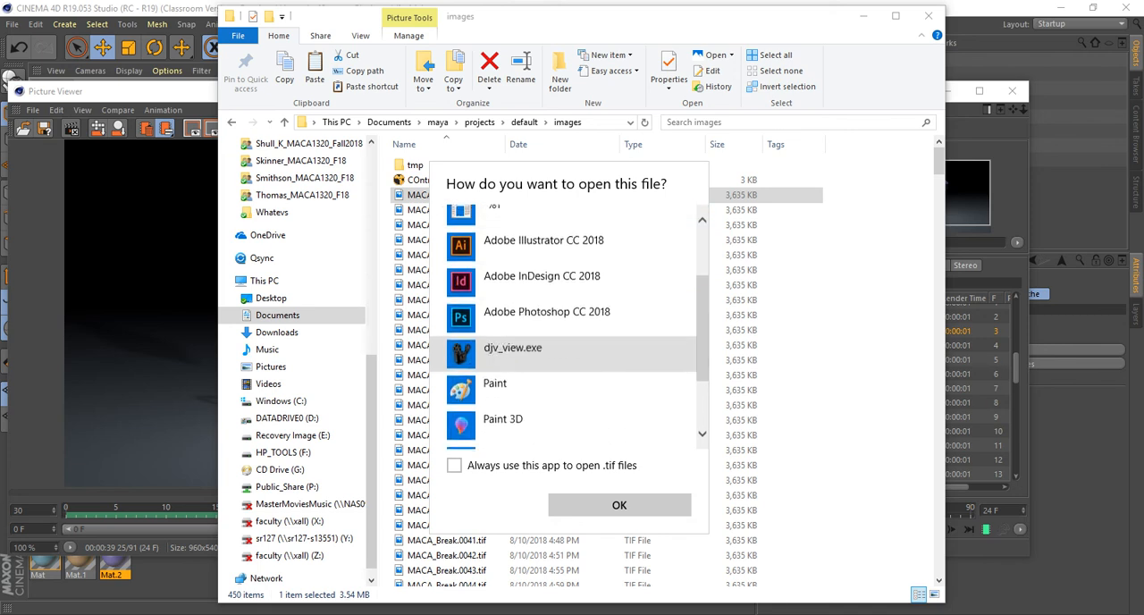
pyautogui.click(573, 336)
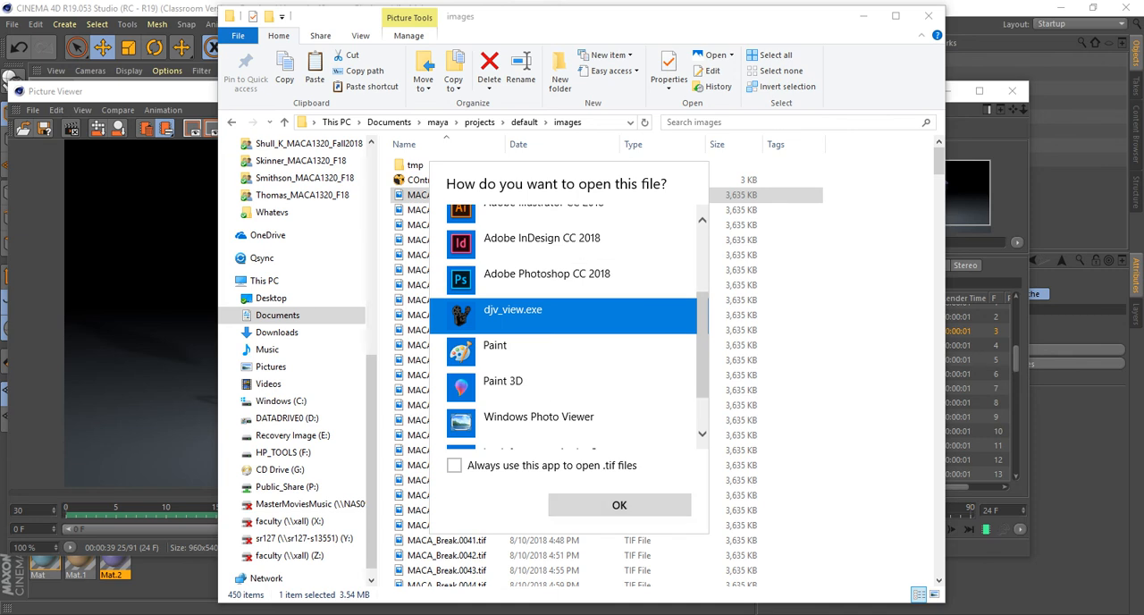
pyautogui.click(619, 498)
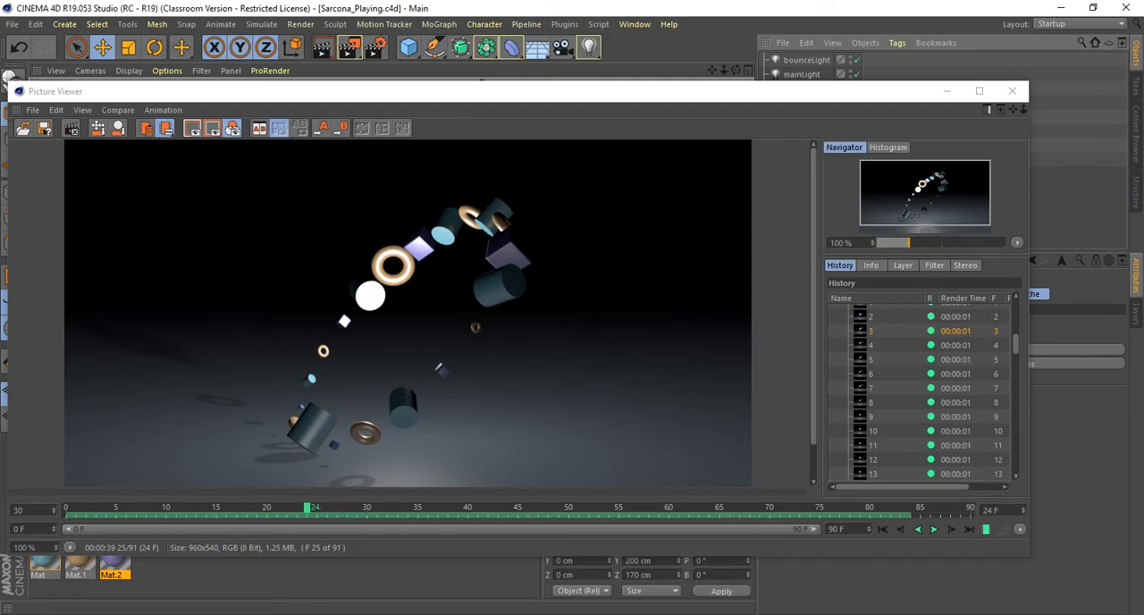
# Switch to Cinema 4D and look up the Voronoi Fracture object among the MoGraph commands.
pyautogui.click(439, 24)
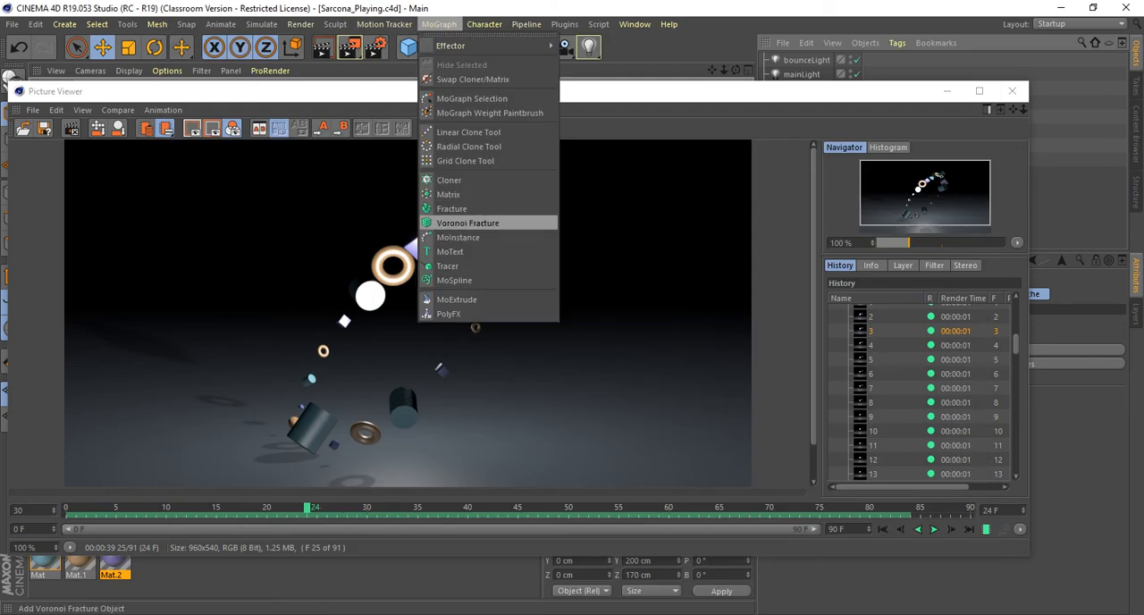
pyautogui.press('Escape')
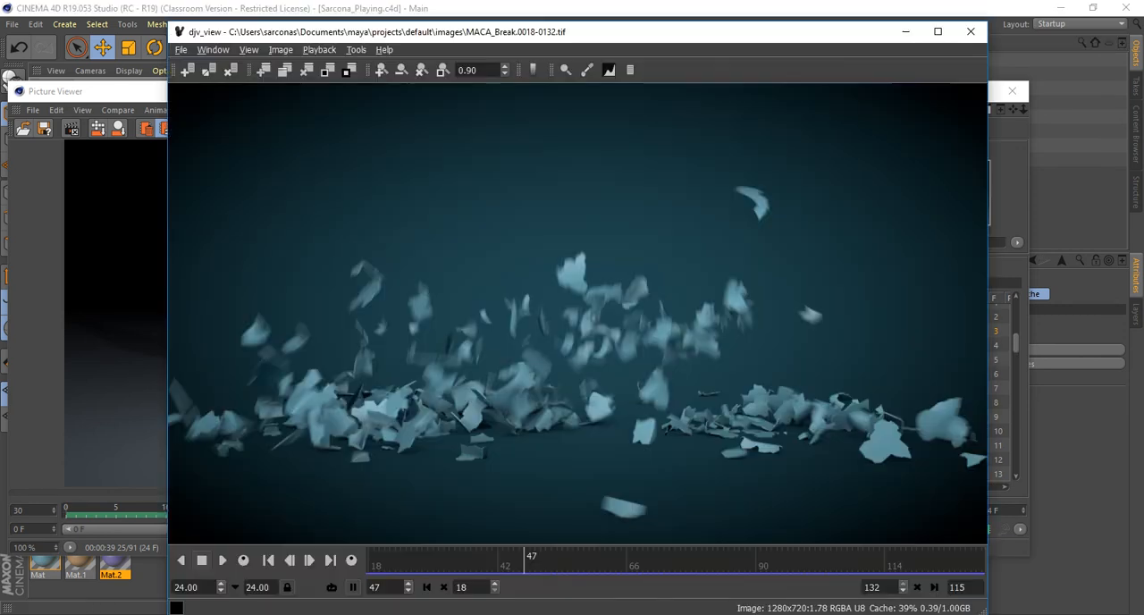
# View djv_view's file browser for opening sequences, dismiss it and close the viewer.
pyautogui.click(180, 50)
pyautogui.click(202, 63)
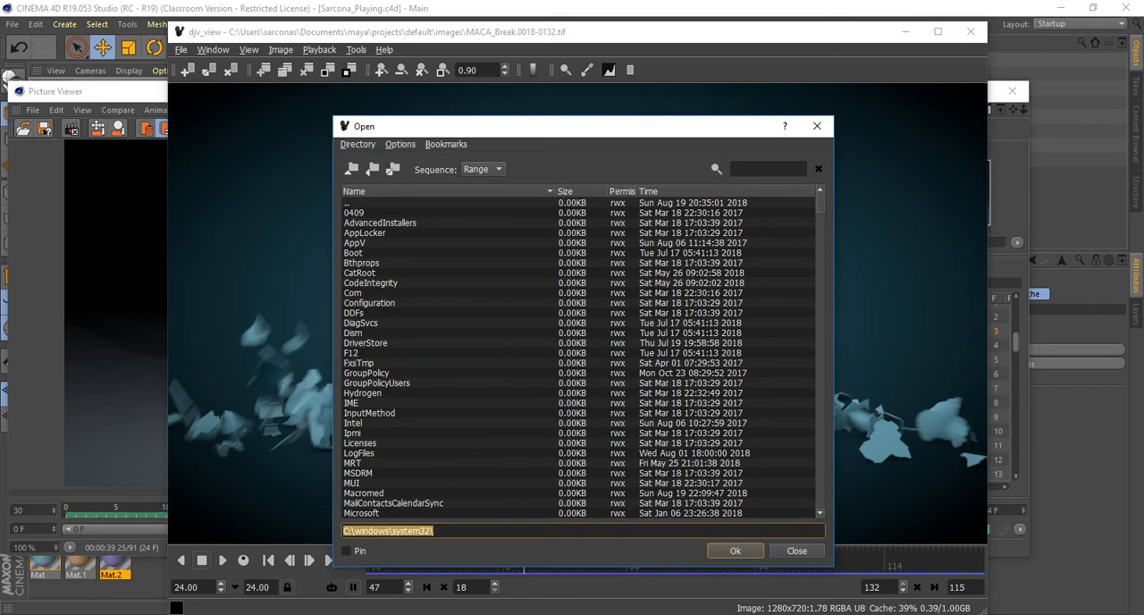
pyautogui.press('Escape')
pyautogui.click(971, 31)
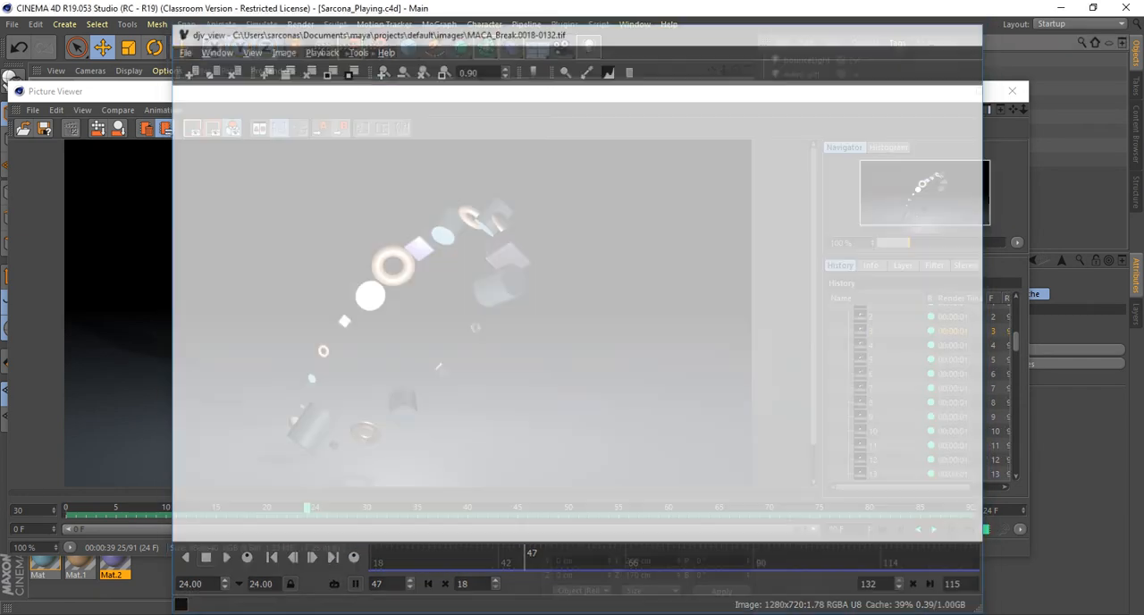
# Open MACA_Breaker.0000.exr from the images folder with djv_view.exe, review the sequence and close the viewer.
pyautogui.hotkey('alt', 'Tab')
pyautogui.scroll(-13, 577, 263)
pyautogui.scroll(-20, 577, 262)
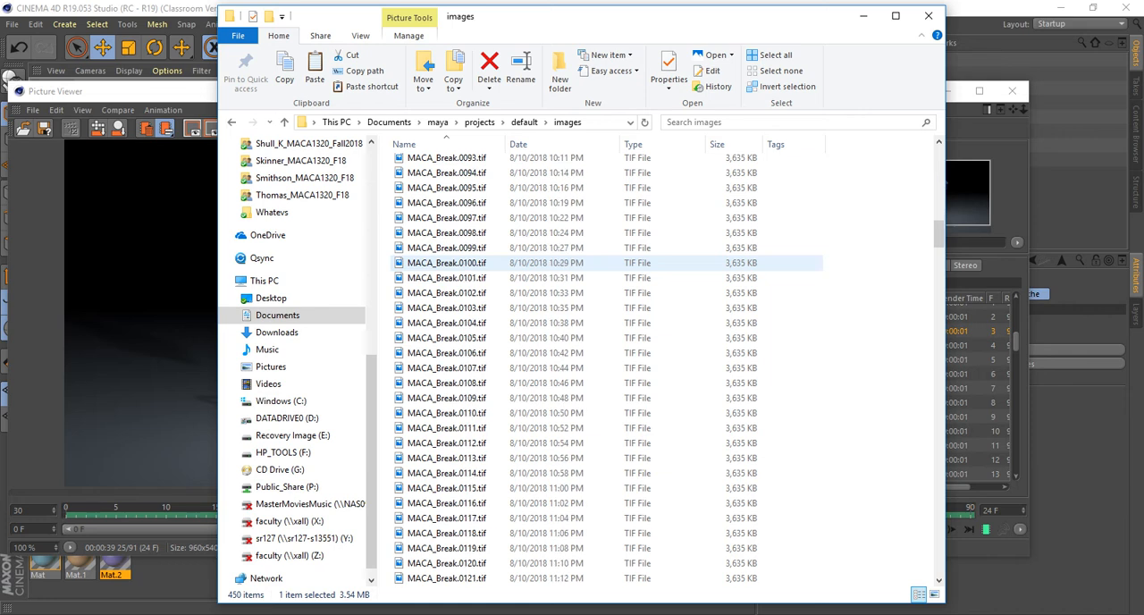
pyautogui.rightClick(427, 218)
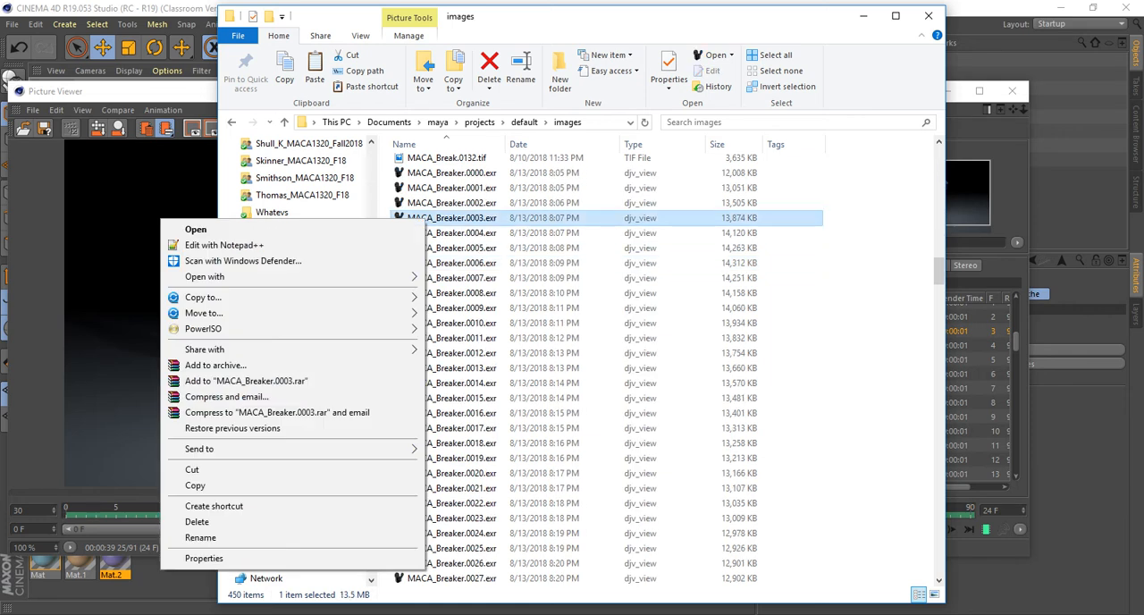
pyautogui.rightClick(437, 174)
pyautogui.moveTo(295, 234)
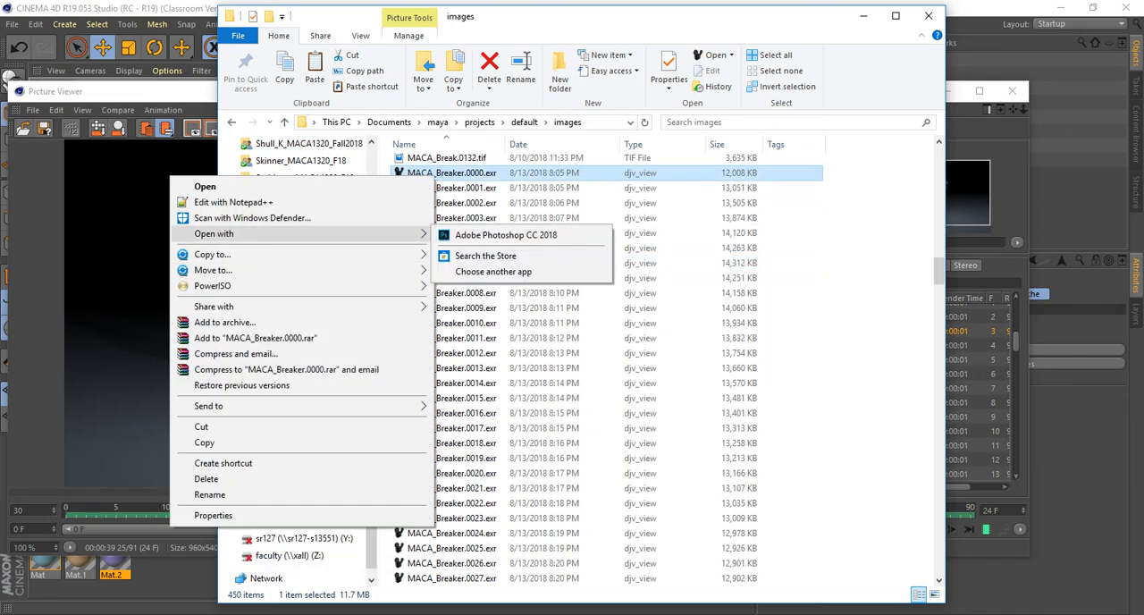
pyautogui.click(492, 271)
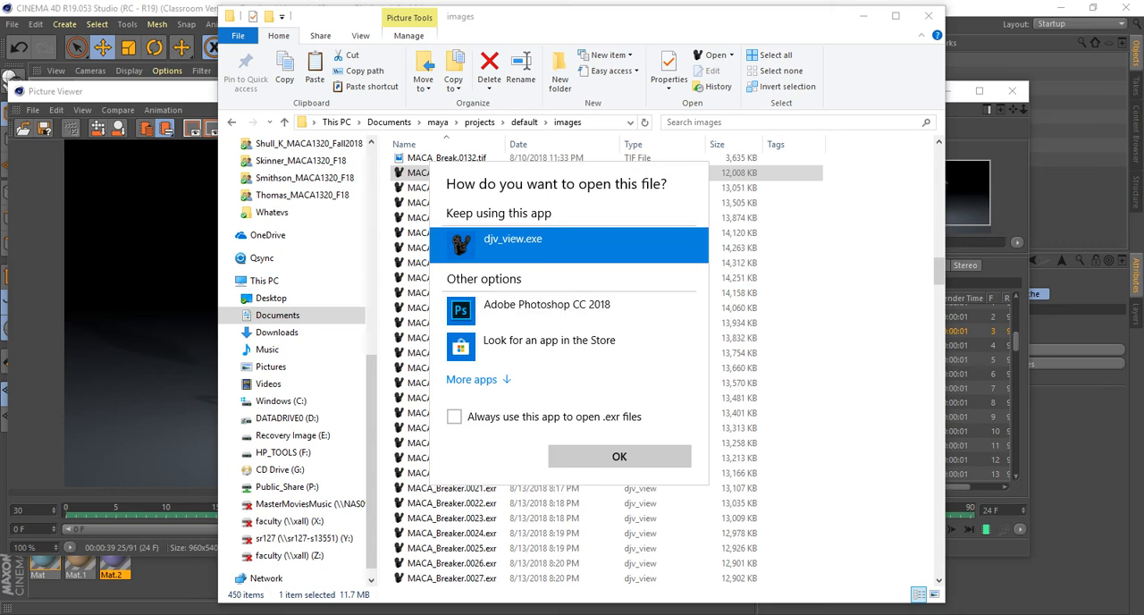
pyautogui.press('Return')
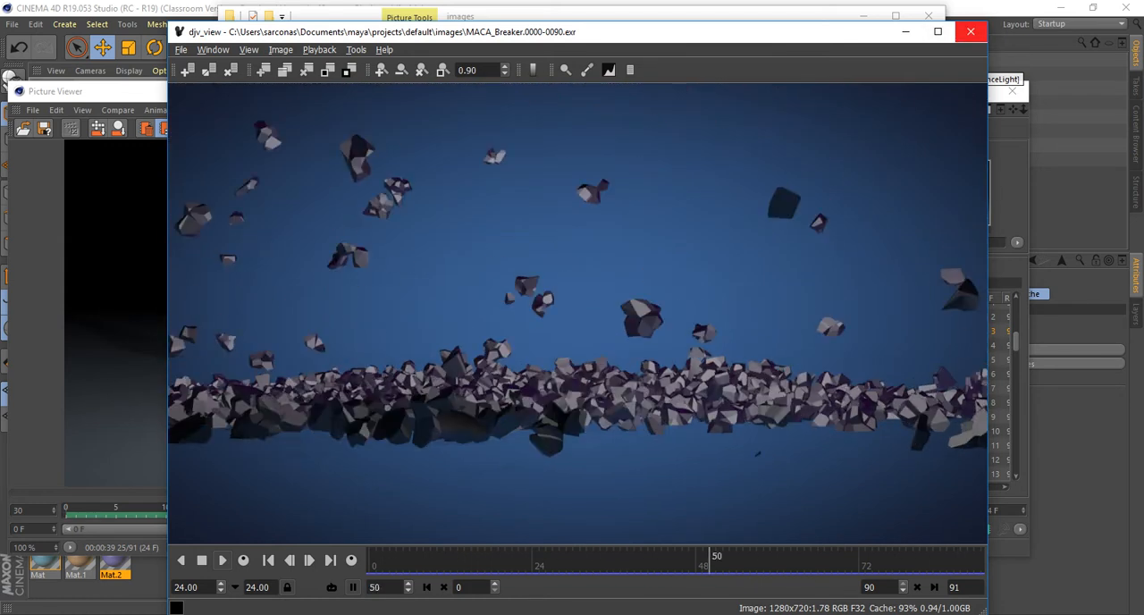
pyautogui.click(971, 32)
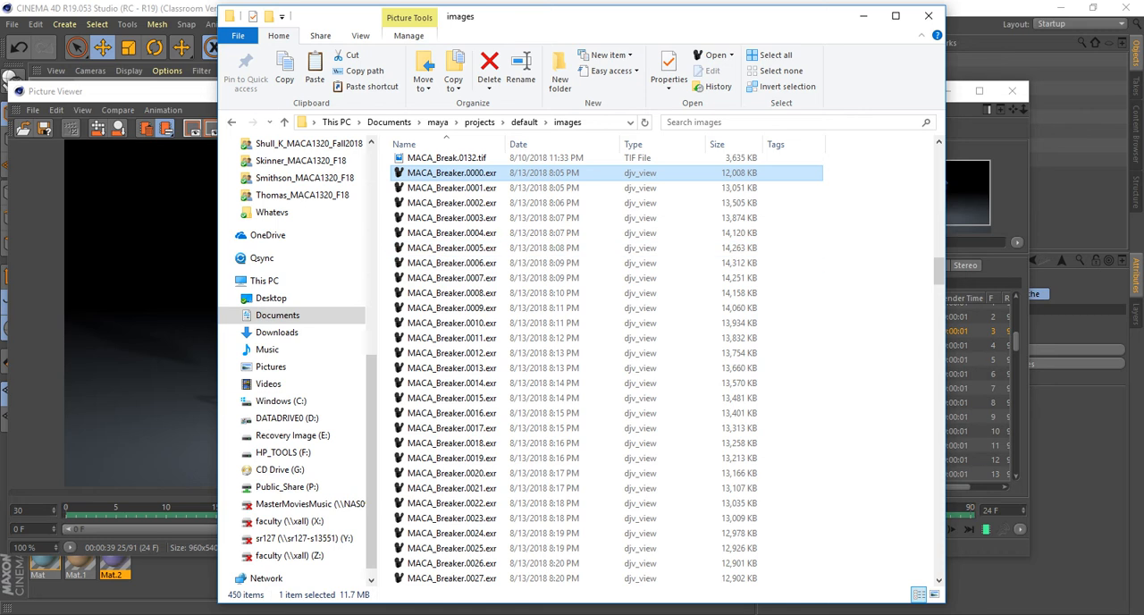
# Open MACA_Falling.0001.tif with djv_view.exe as the default app for .tif files, review the sequence and close the viewer.
pyautogui.moveTo(939, 271); pyautogui.dragTo(938, 363)
pyautogui.click(447, 230)
pyautogui.rightClick(447, 230)
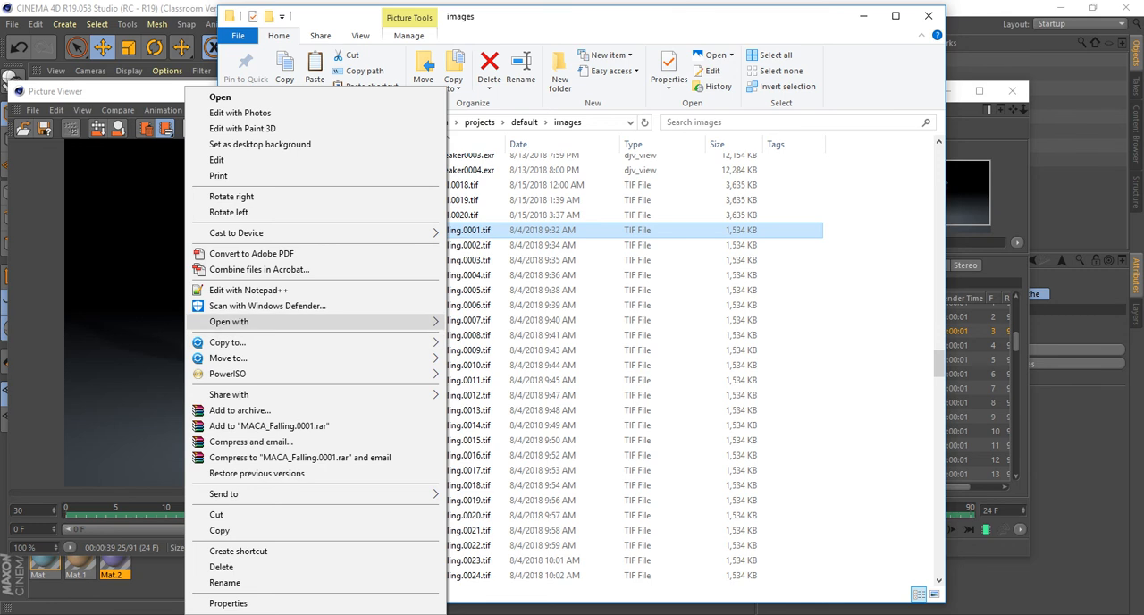
pyautogui.moveTo(229, 321)
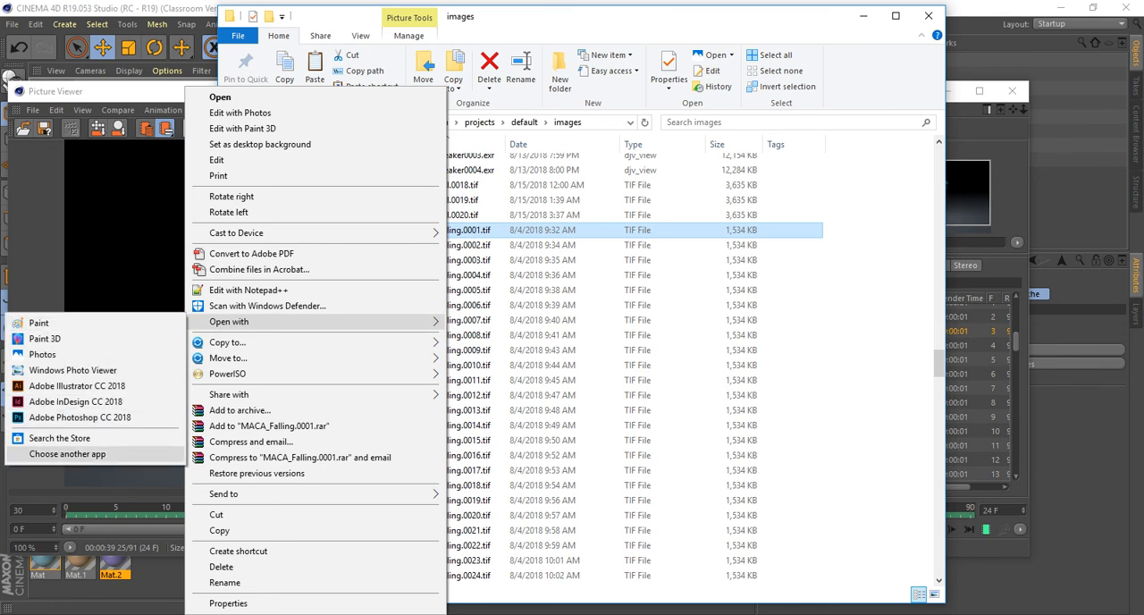
pyautogui.click(67, 453)
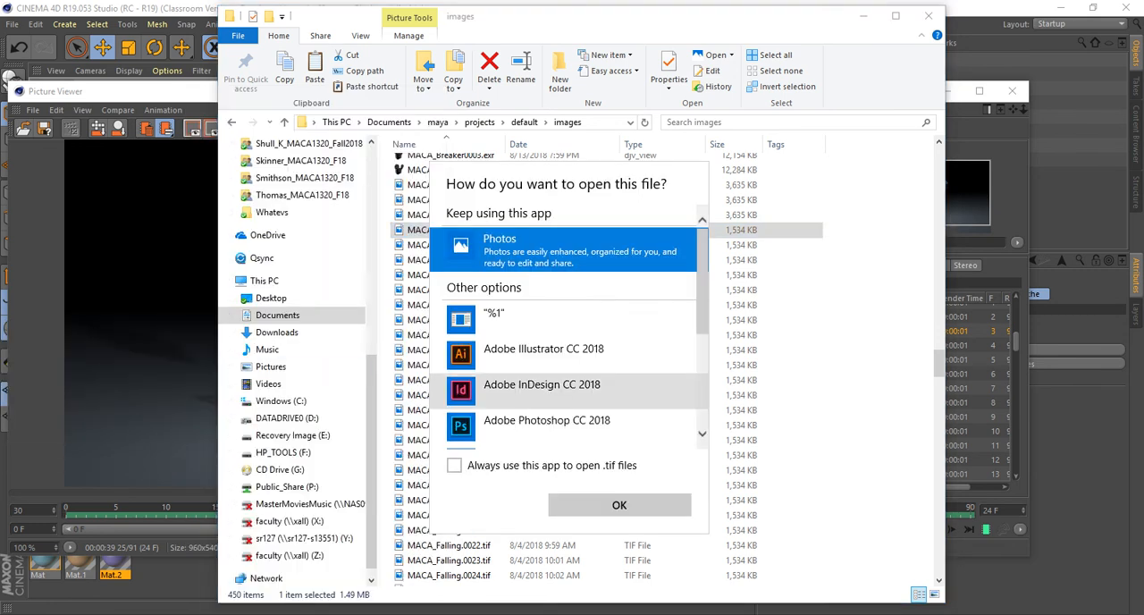
pyautogui.scroll(-2, 554, 388)
pyautogui.scroll(-1, 554, 388)
pyautogui.click(537, 275)
pyautogui.click(454, 466)
pyautogui.click(619, 505)
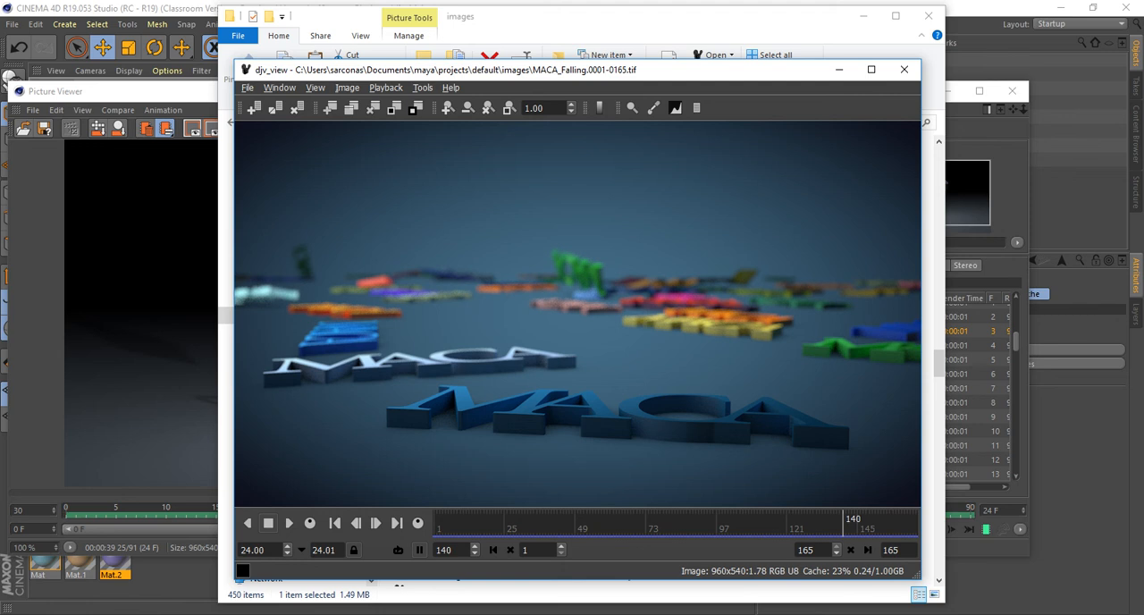
pyautogui.hotkey('alt', 'F4')
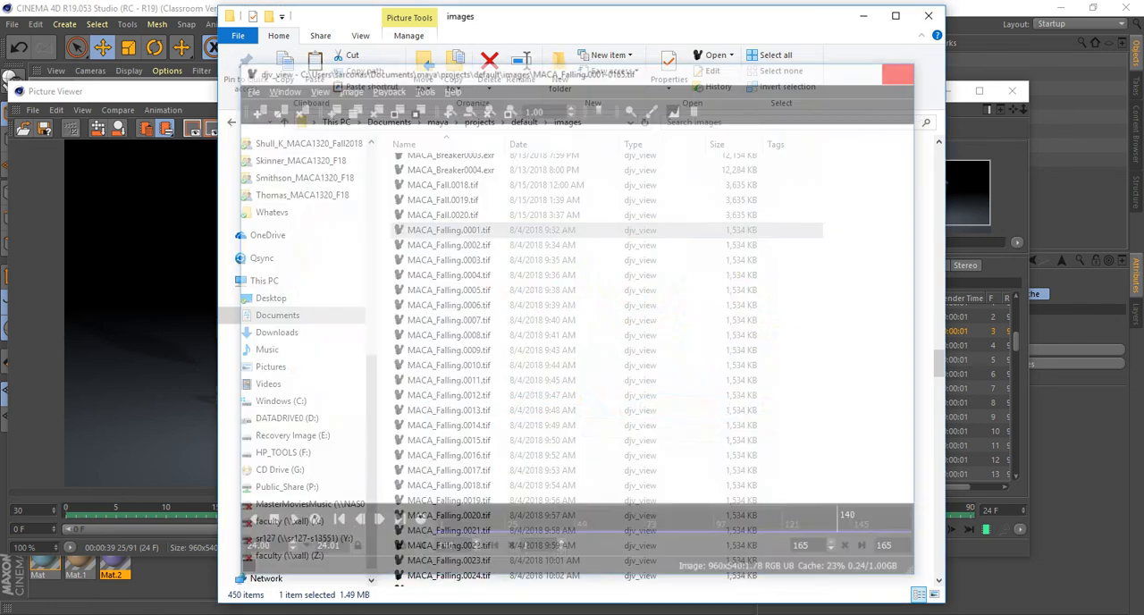
# Open MACA_Splasher.0001.exr with djv_view.exe as the default app for .exr files, review the sequence and close the viewer.
pyautogui.scroll(-15, 536, 307)
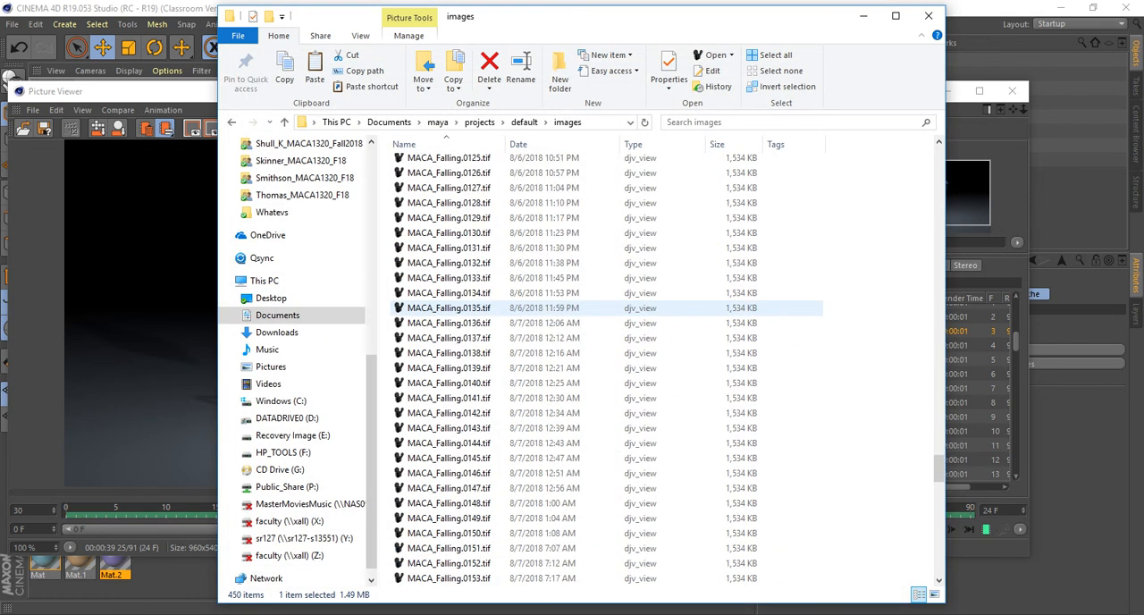
pyautogui.scroll(3, 456, 224)
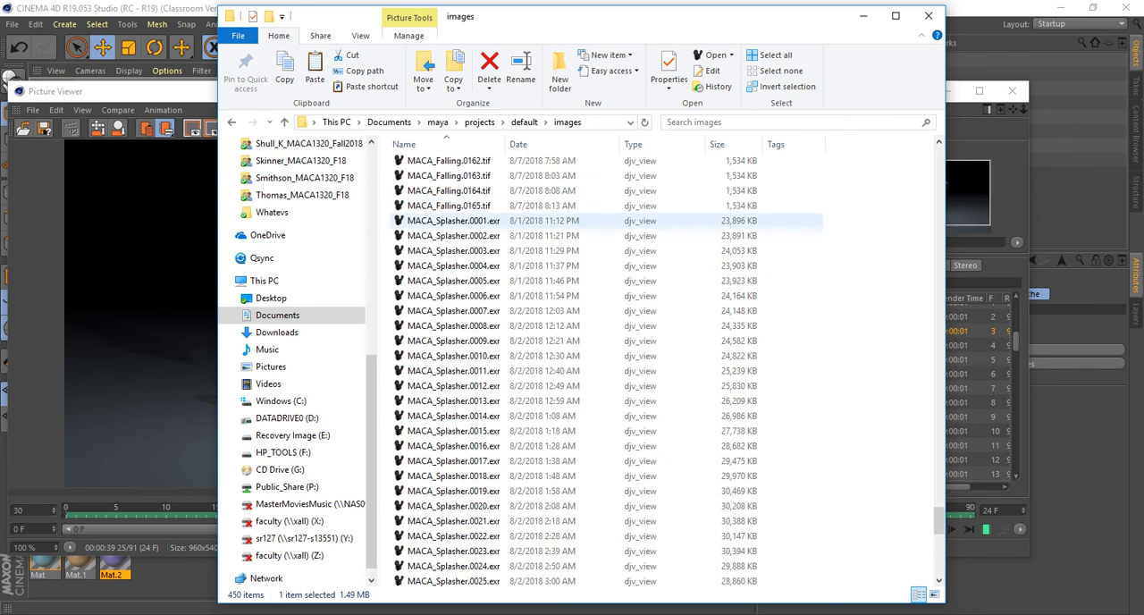
pyautogui.rightClick(458, 221)
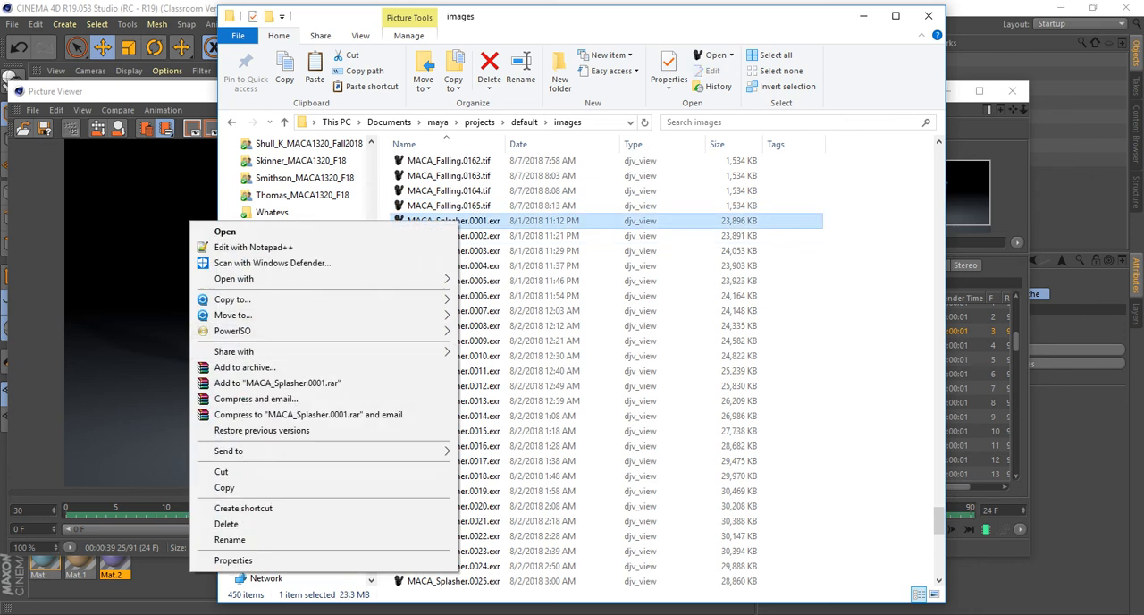
pyautogui.moveTo(269, 279)
pyautogui.click(72, 316)
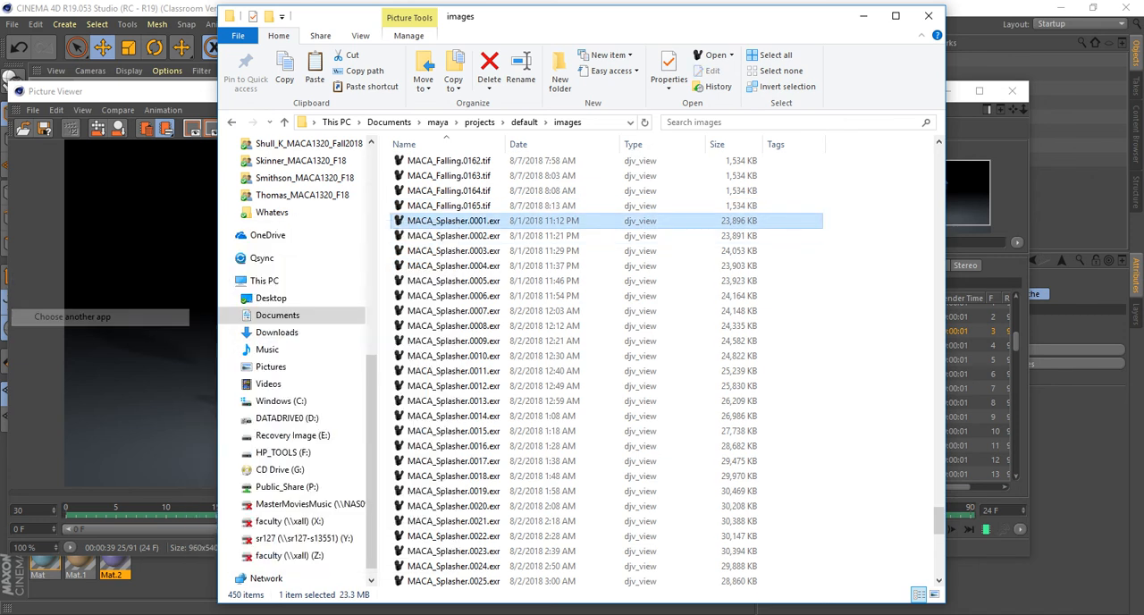
pyautogui.click(454, 416)
pyautogui.click(620, 456)
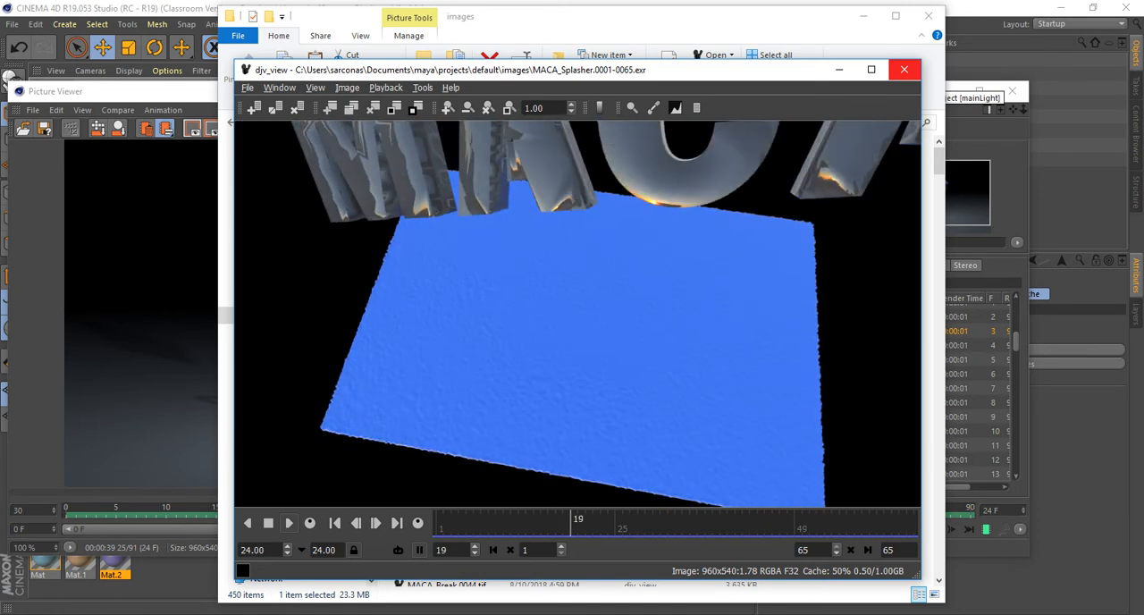
pyautogui.click(903, 69)
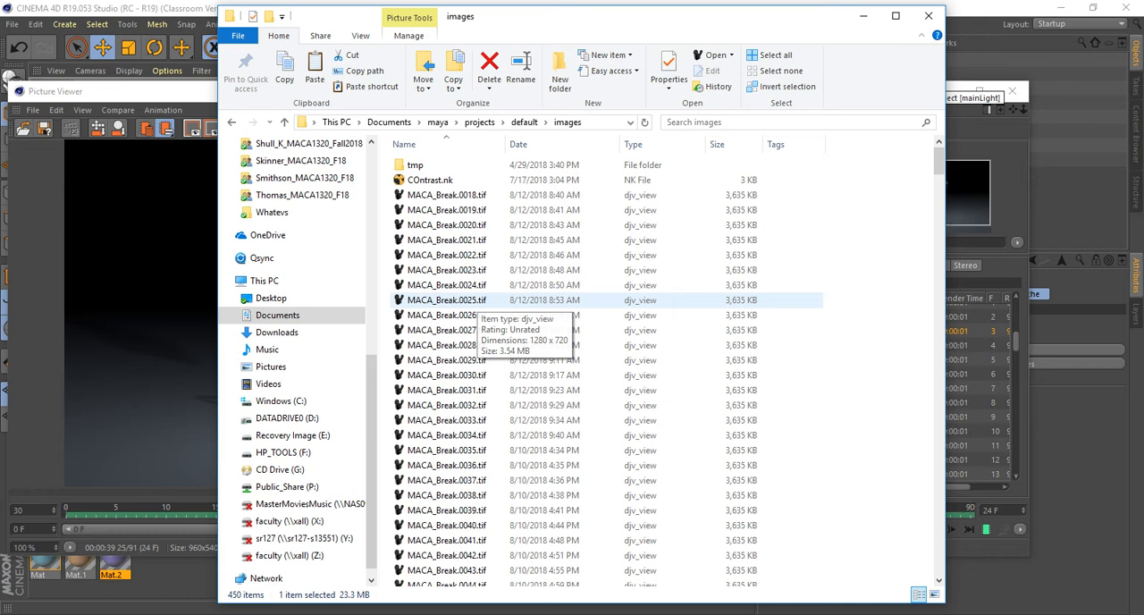
pyautogui.scroll(9, 300, 219)
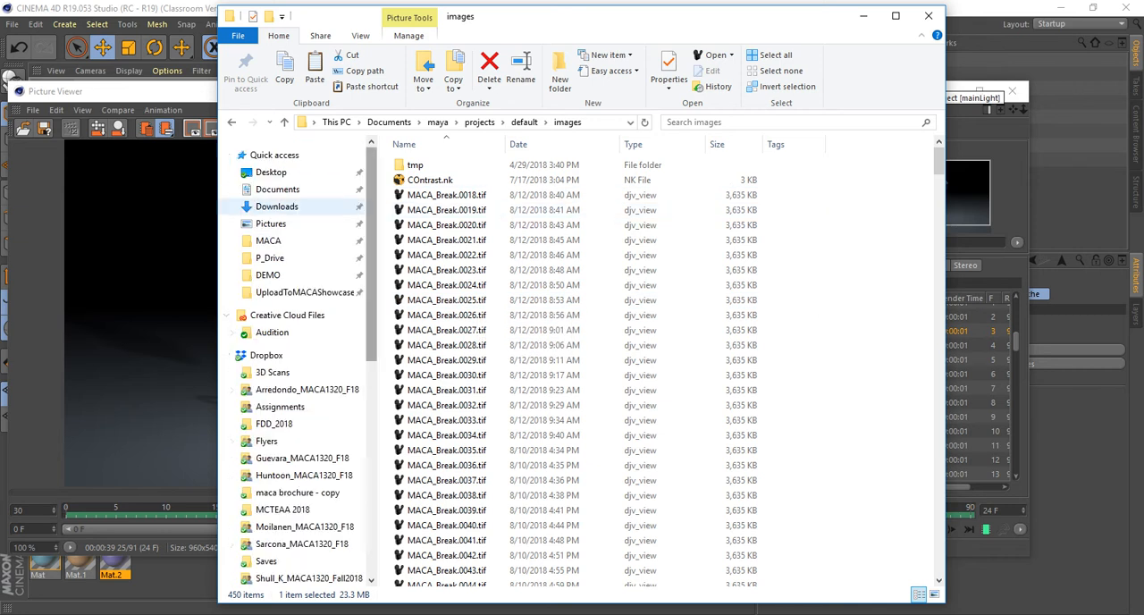
# Open Breakup.0000.tif from MACA's LogoDesigns\BreakC4D01 folder with djv_view.exe, review the sequence and close the viewer.
pyautogui.click(277, 189)
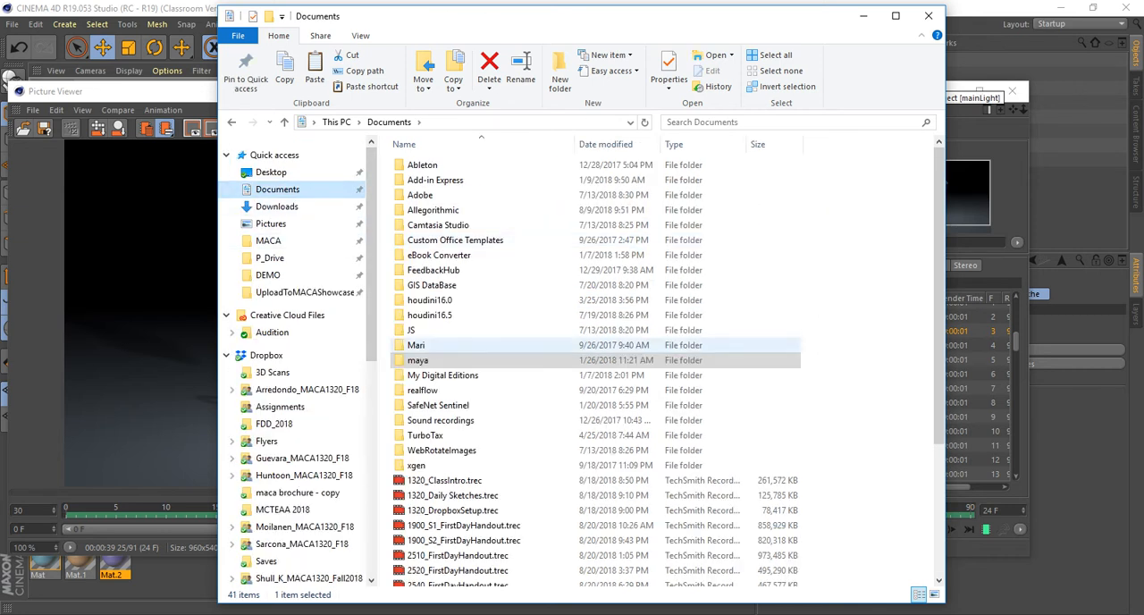
pyautogui.click(268, 240)
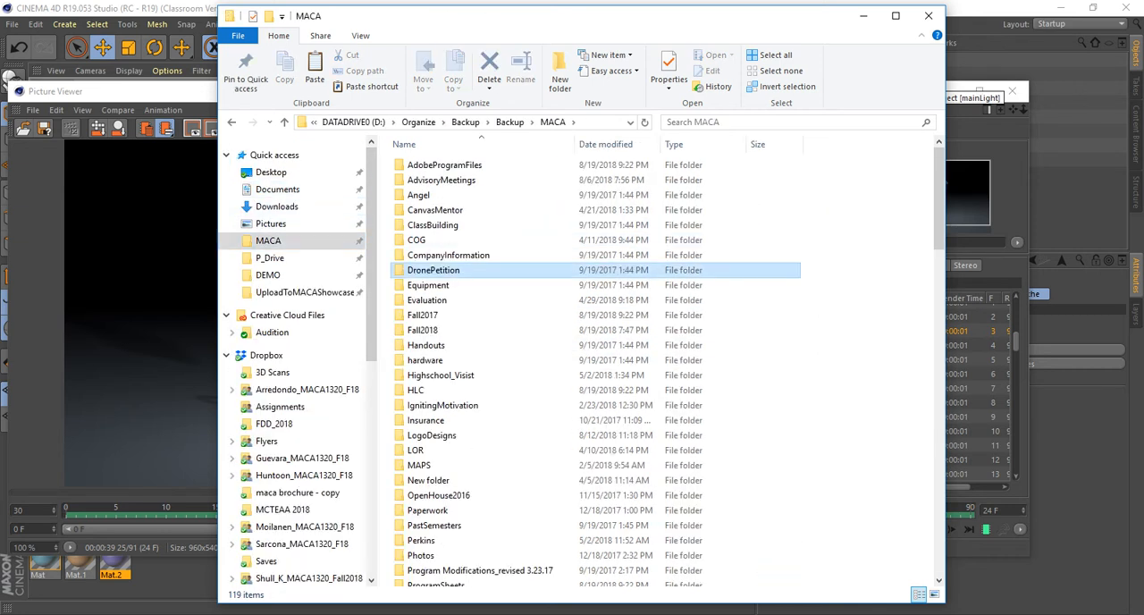
pyautogui.doubleClick(432, 436)
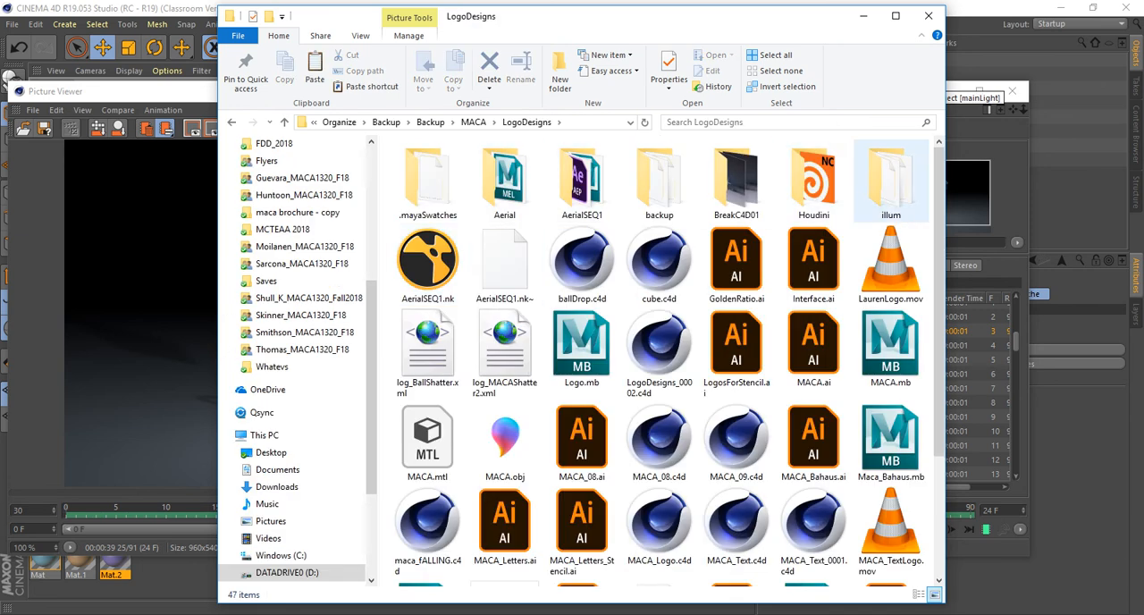
pyautogui.doubleClick(736, 183)
pyautogui.rightClick(418, 171)
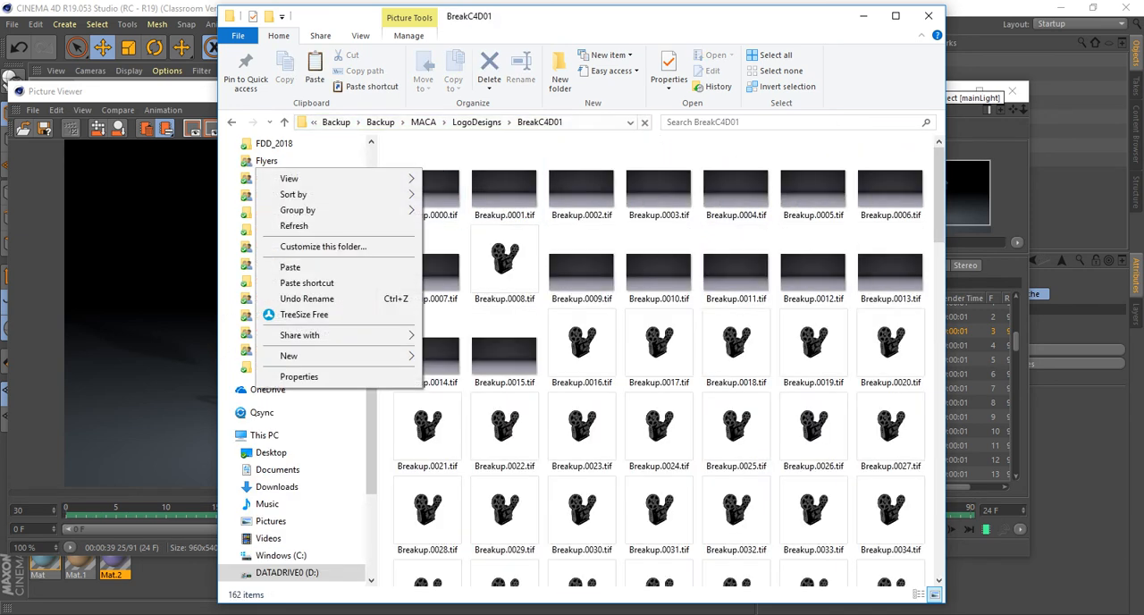
pyautogui.rightClick(438, 184)
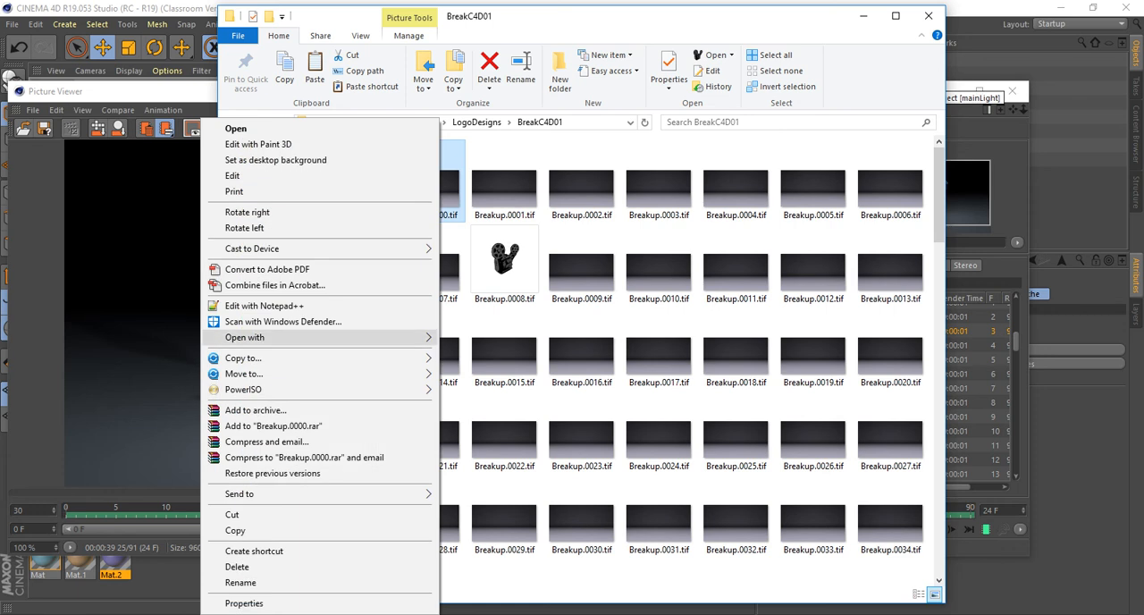
pyautogui.moveTo(268, 337)
pyautogui.click(98, 470)
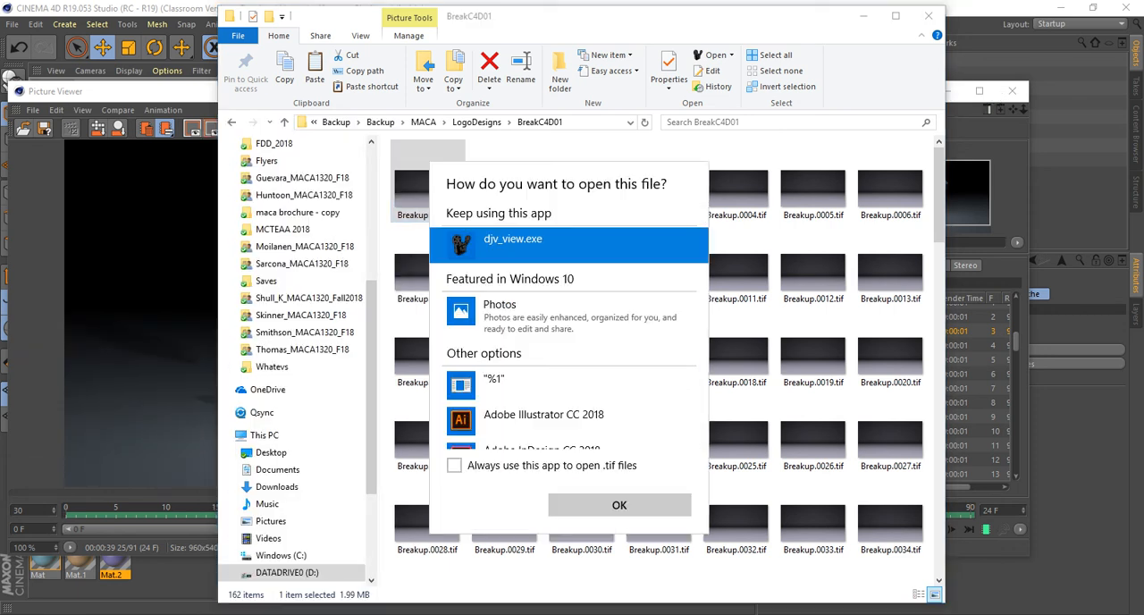
pyautogui.doubleClick(507, 246)
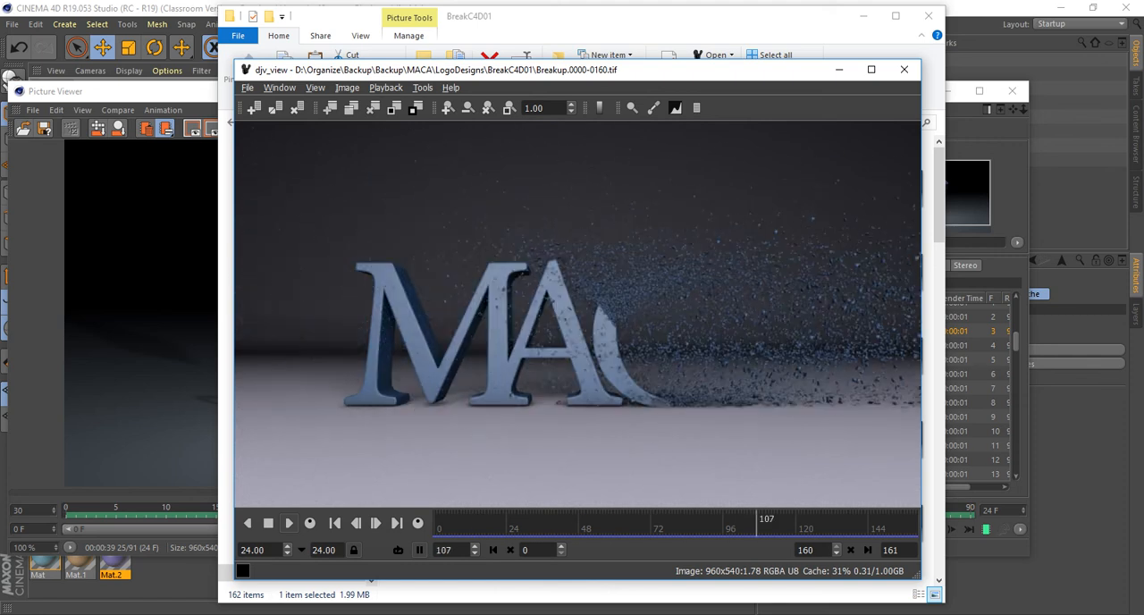
pyautogui.click(904, 69)
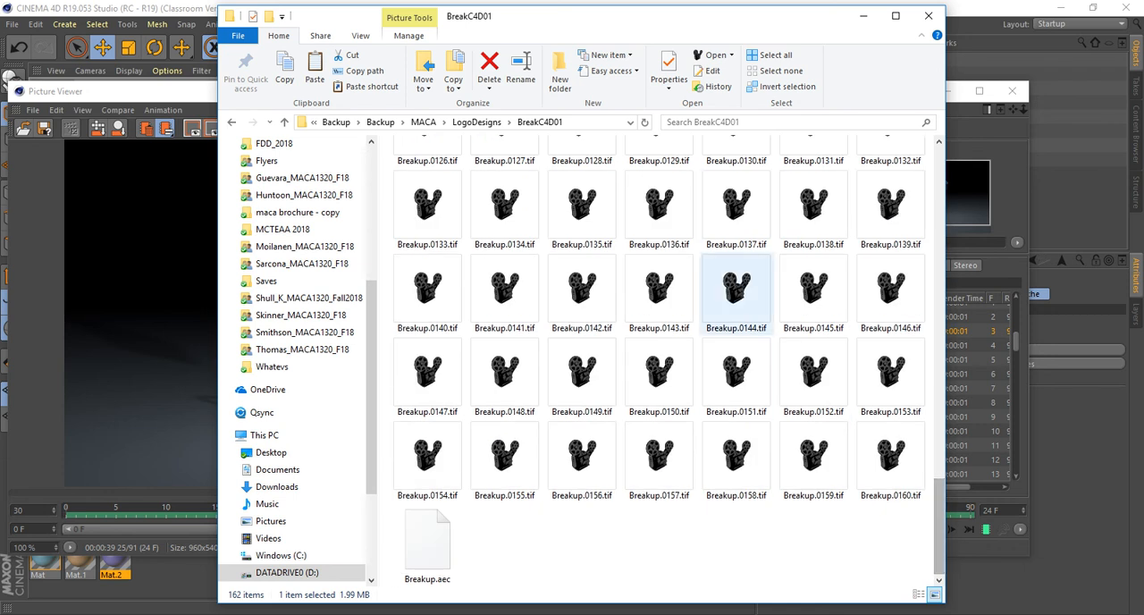
# Go back to the LogoDesigns folder and open the render folder inside Houdini.
pyautogui.hotkey('alt', 'Left')
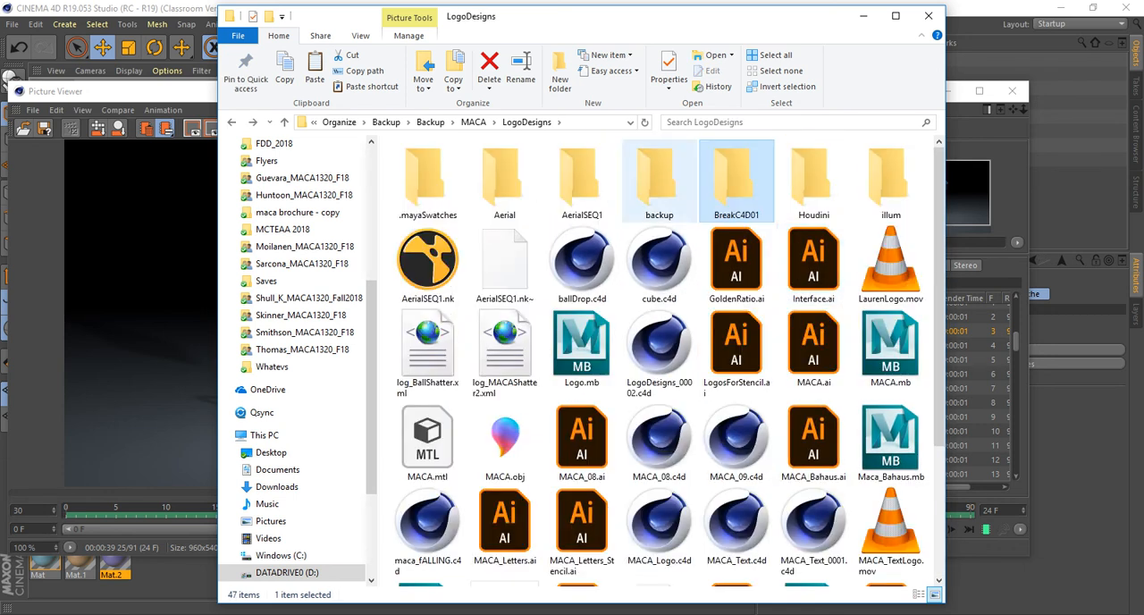
pyautogui.doubleClick(659, 179)
pyautogui.hotkey('alt', 'Left')
pyautogui.click(582, 181)
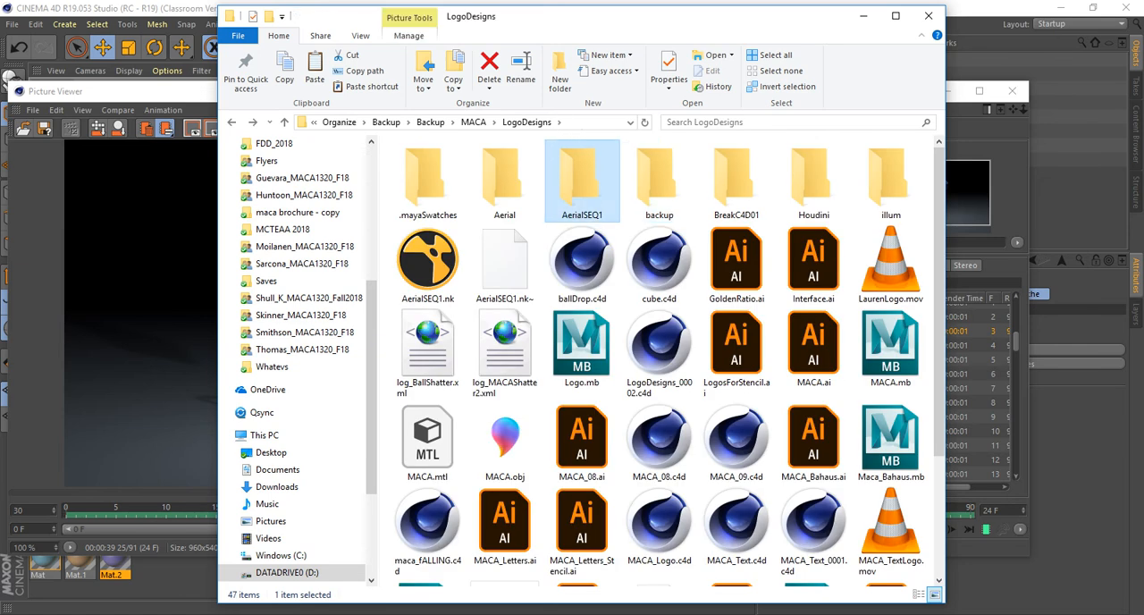
pyautogui.click(813, 181)
pyautogui.press('Return')
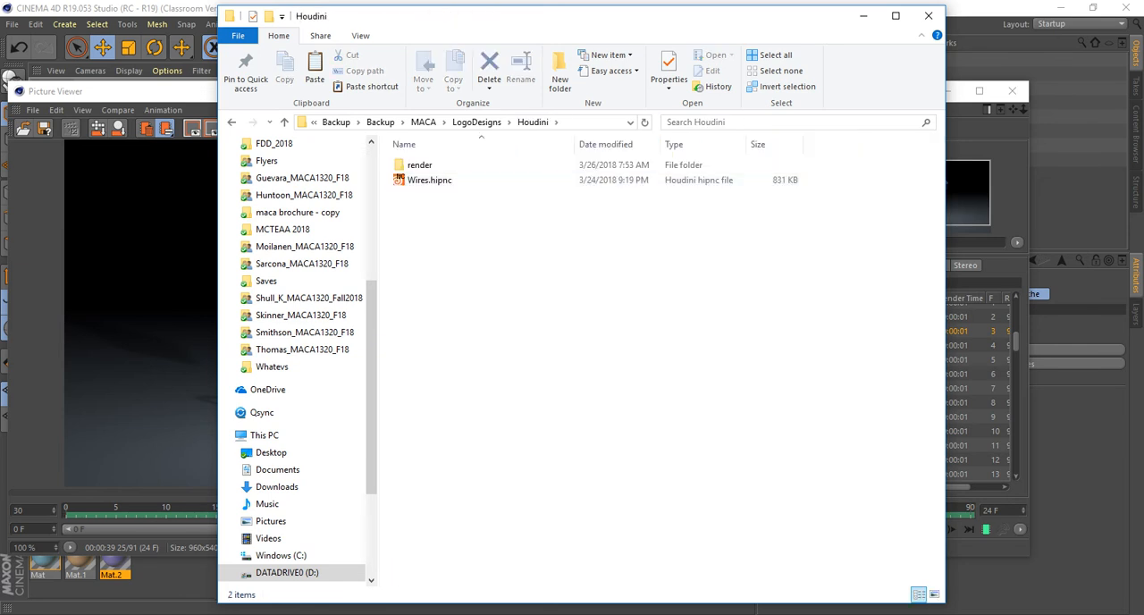
pyautogui.press('Down')
pyautogui.press('Return')
# Open Wires.mantra1.0001.exr with djv_view.exe, review the sequence and close the viewer.
pyautogui.press('Down')
pyautogui.hotkey('shift', 'F10')
pyautogui.press('Down')
pyautogui.press('Down')
pyautogui.press('Down')
pyautogui.press('Right')
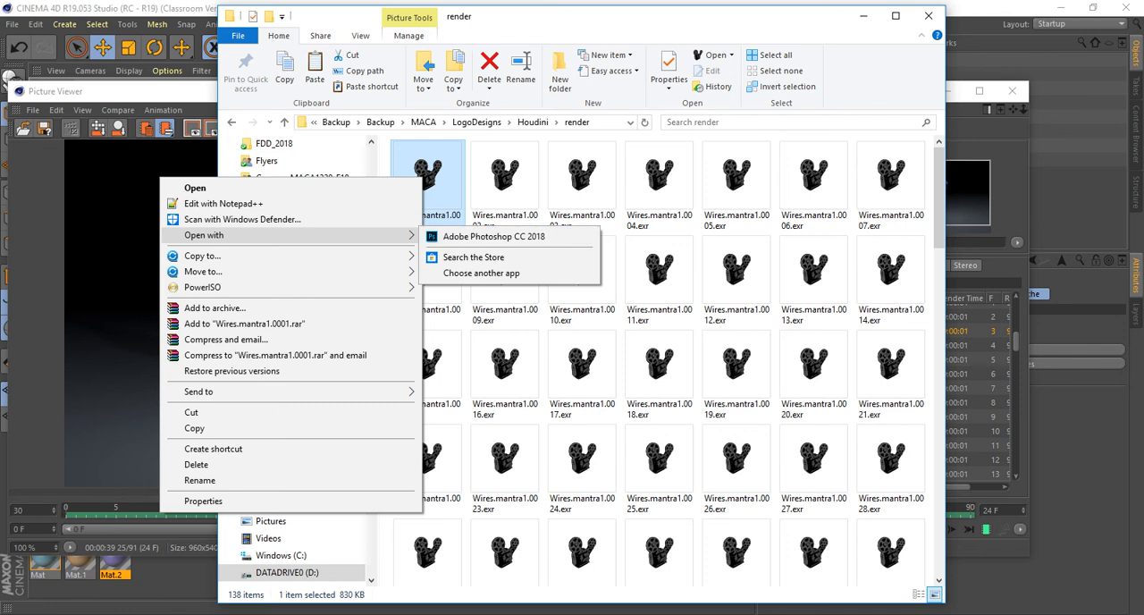
pyautogui.press('Down')
pyautogui.press('Down')
pyautogui.press('Return')
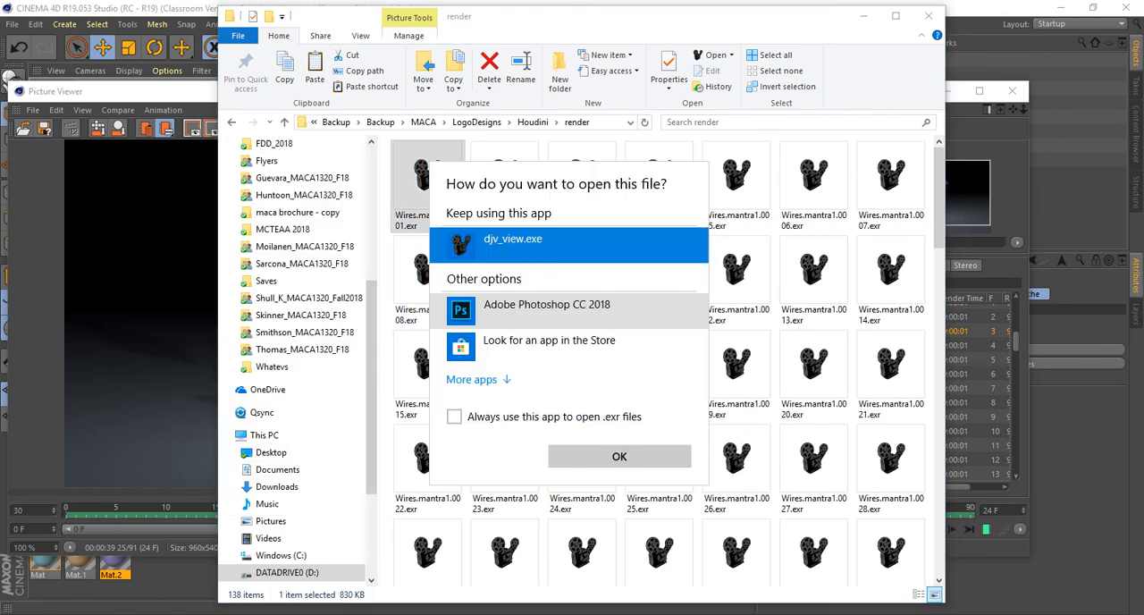
pyautogui.press('Return')
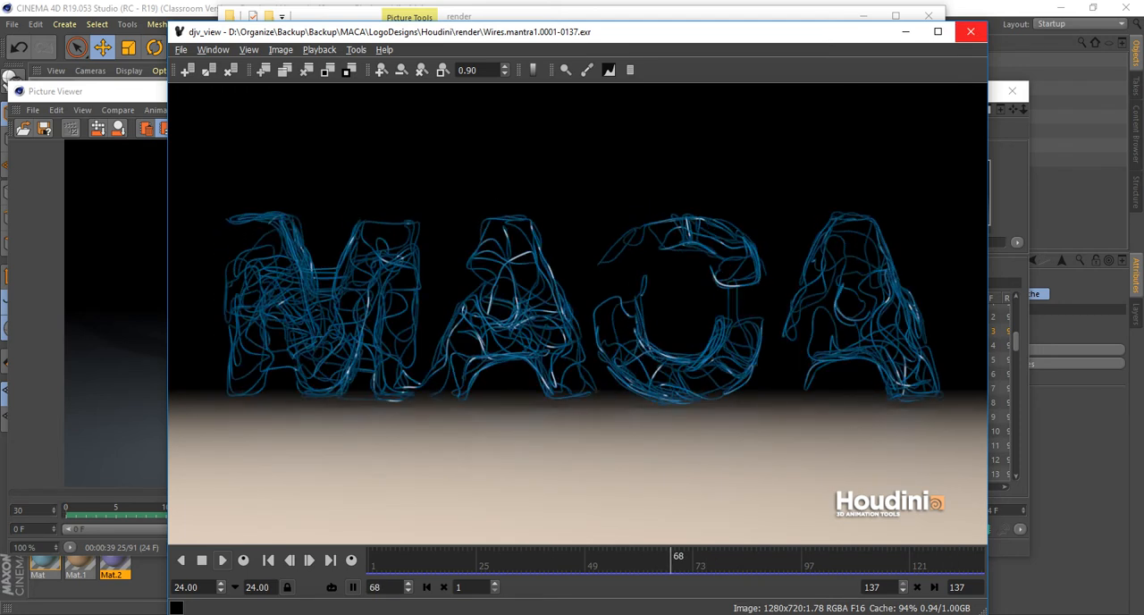
pyautogui.click(971, 32)
pyautogui.scroll(-2, 885, 255)
pyautogui.scroll(-10, 890, 255)
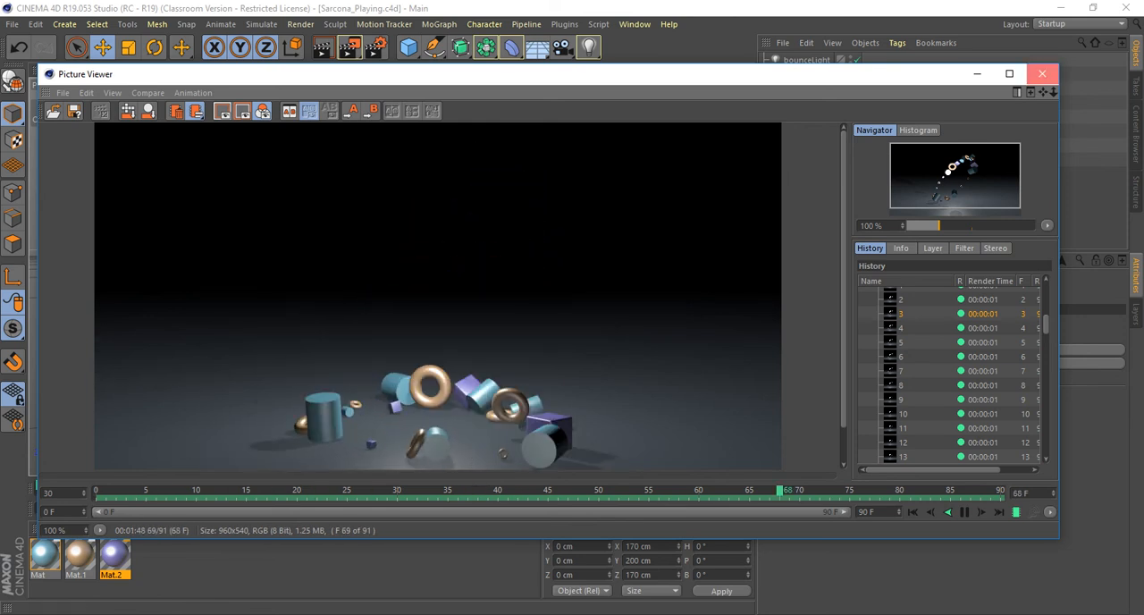
# Switch to Cinema 4D and close the Picture Viewer.
pyautogui.click(1043, 74)
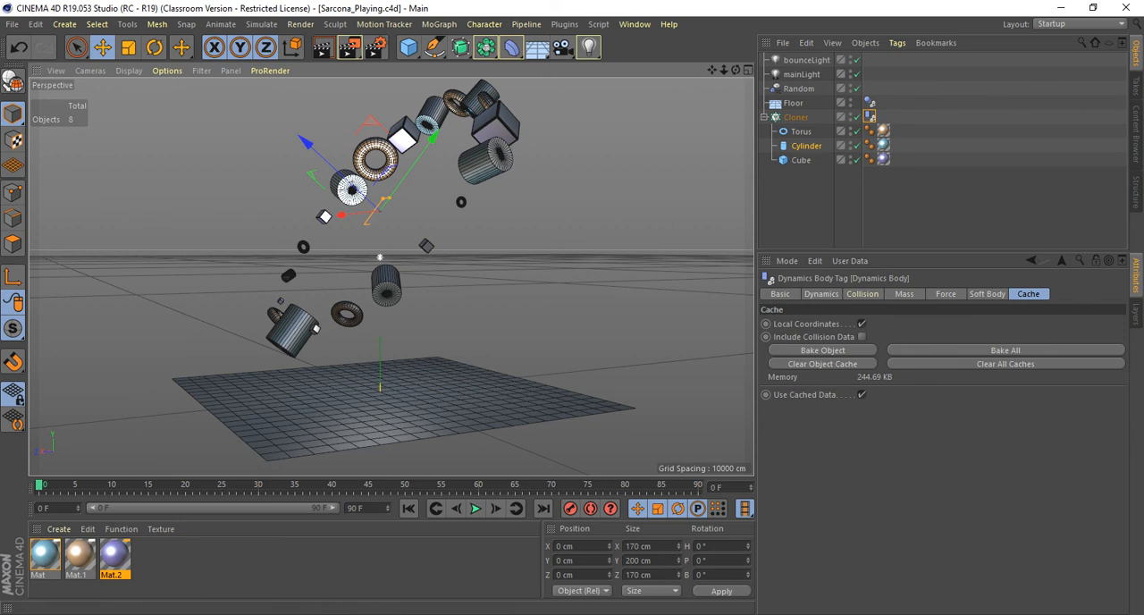
pyautogui.keyDown('alt'); pyautogui.moveTo(380, 257); pyautogui.dragTo(397, 271); pyautogui.keyUp('alt')
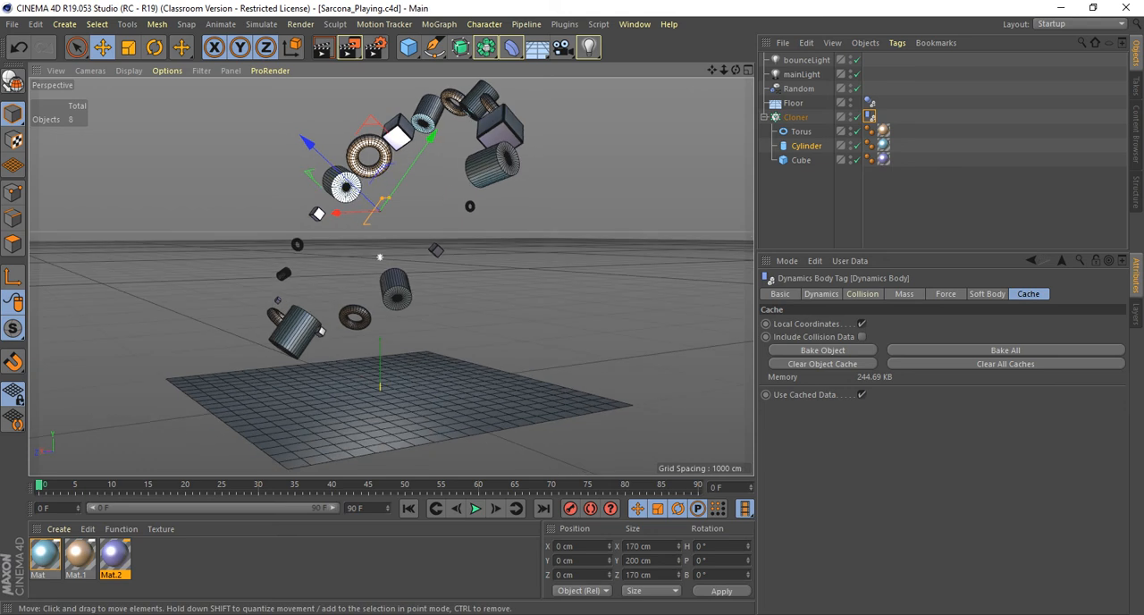
pyautogui.hotkey('alt', 'Tab')
pyautogui.hotkey('alt', 'Tab')
pyautogui.hotkey('alt', 'Tab')
pyautogui.hotkey('alt', 'Tab')
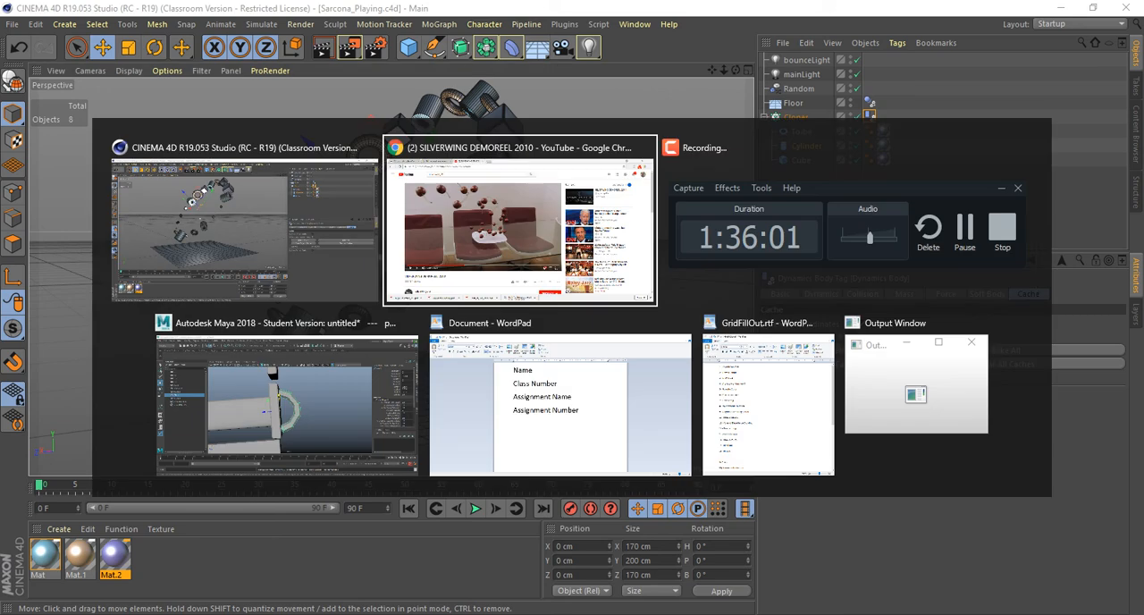
pyautogui.hotkey('alt', 'Tab')
pyautogui.hotkey('alt', 'Tab')
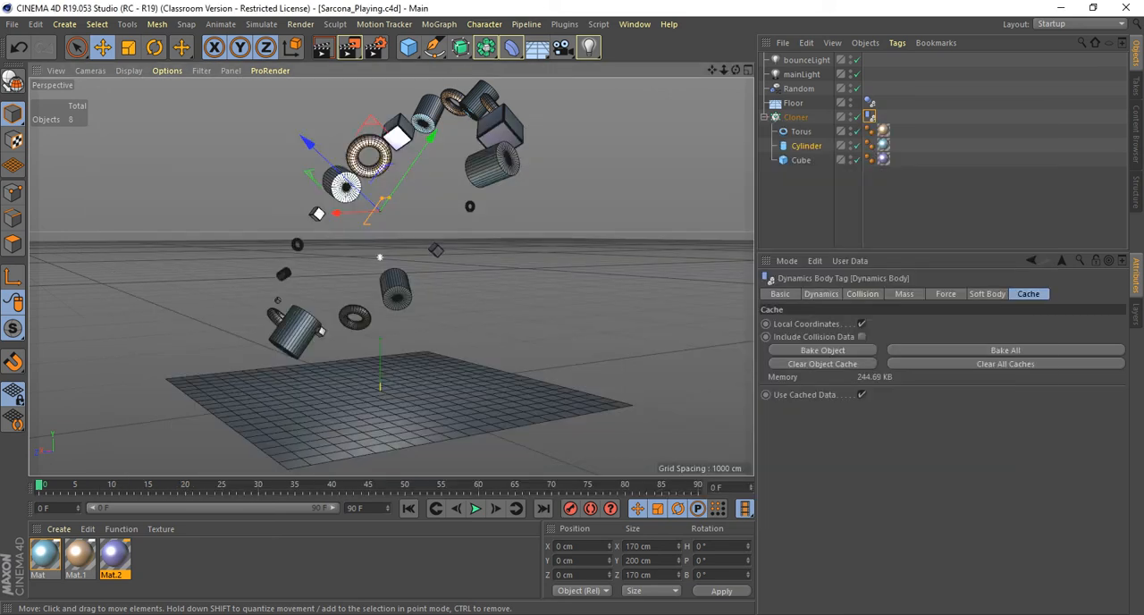
# Switch to File Explorer and open the Miniroom project's renders folder in the 2510_F18 class folder of D:\P_Drive.
pyautogui.press('super+e')
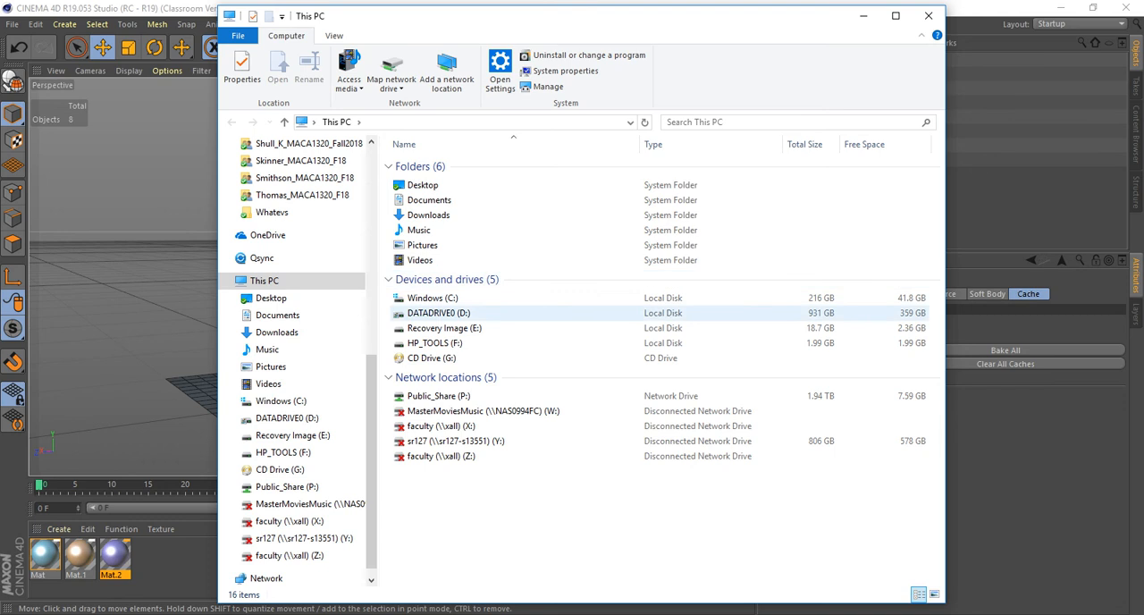
pyautogui.doubleClick(438, 313)
pyautogui.doubleClick(427, 254)
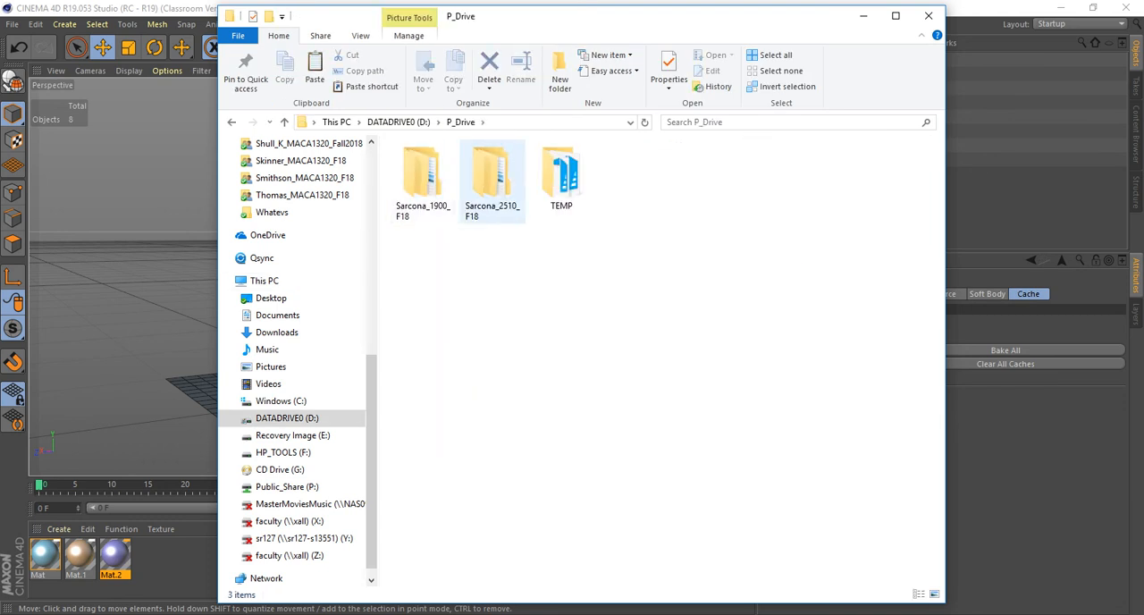
pyautogui.doubleClick(492, 179)
pyautogui.doubleClick(433, 164)
pyautogui.doubleClick(421, 195)
pyautogui.scroll(-5, 427, 174)
pyautogui.scroll(-1, 427, 174)
pyautogui.scroll(7, 442, 188)
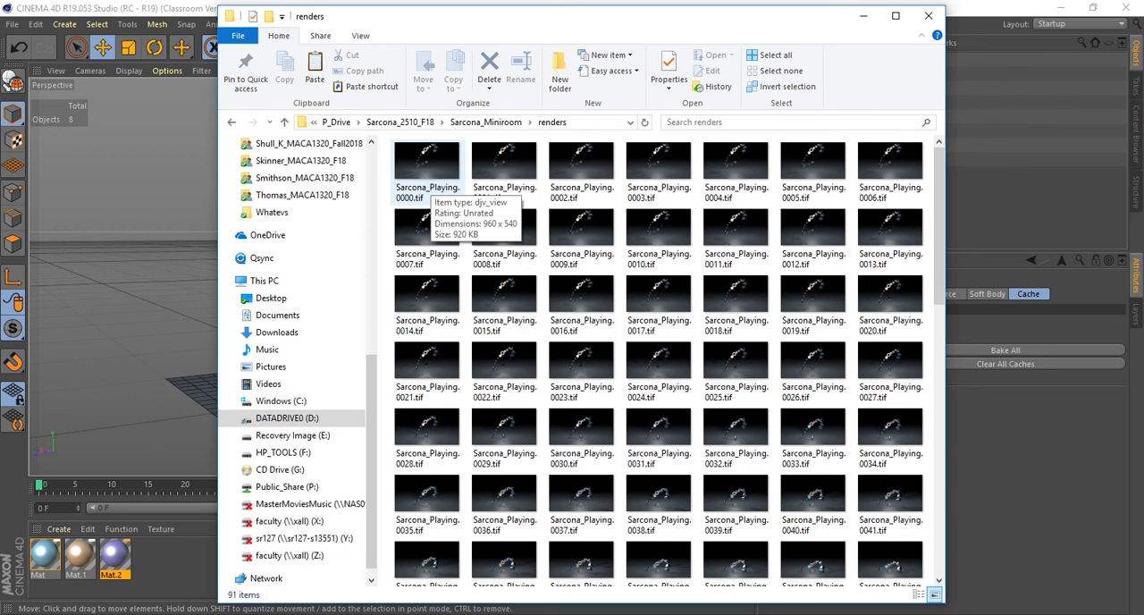
# Search the installed programs for "adobe media" and launch Adobe Media Encoder CC 2018.
pyautogui.press('super')
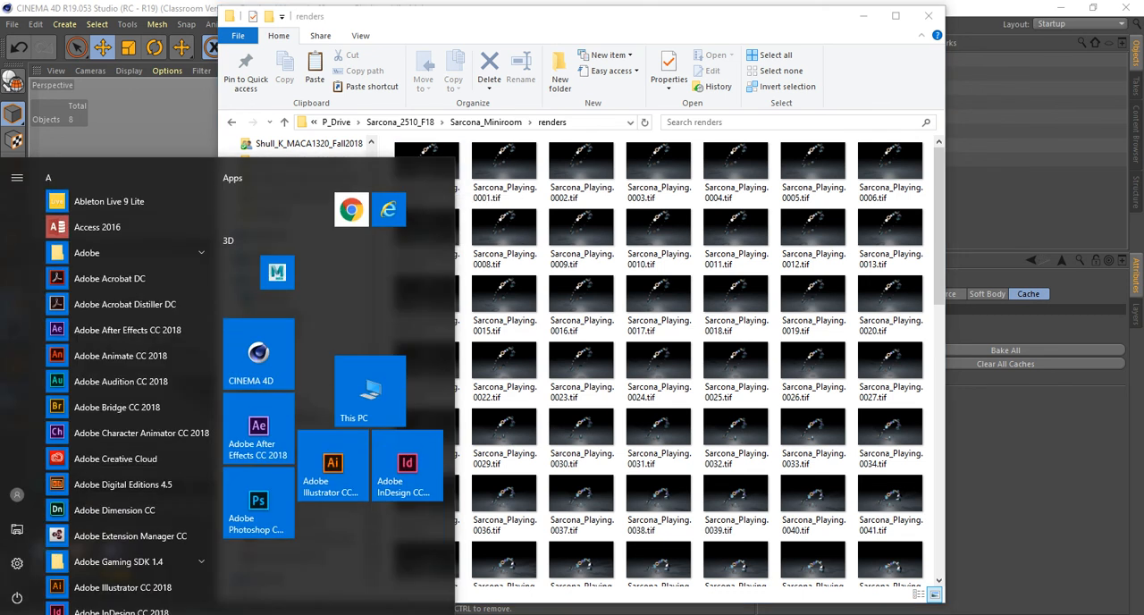
pyautogui.write('adobe')
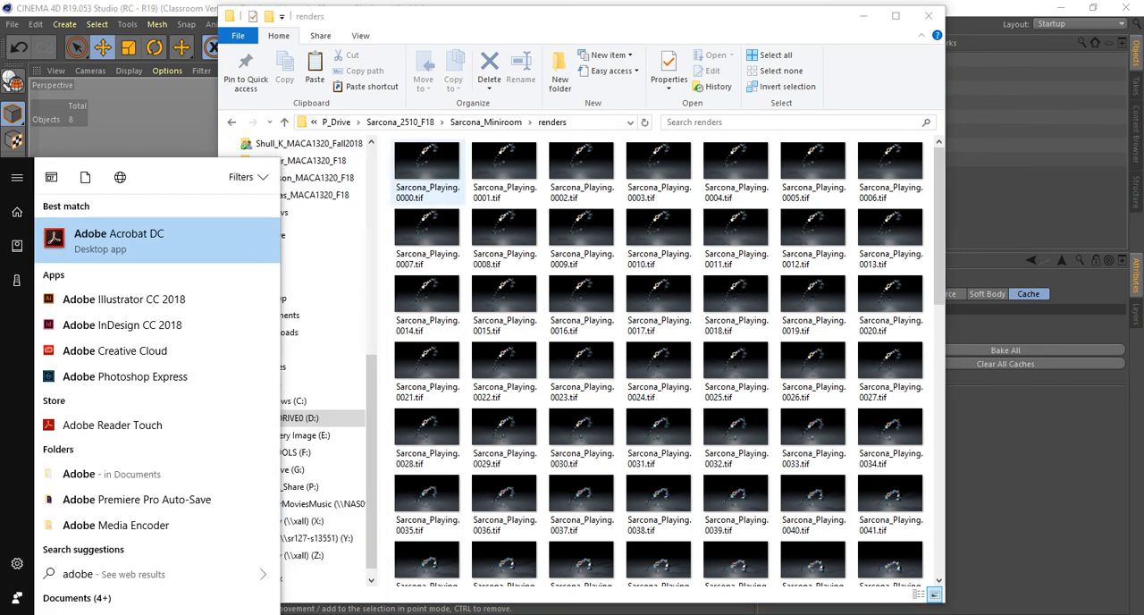
pyautogui.write(' media')
pyautogui.press('Return')
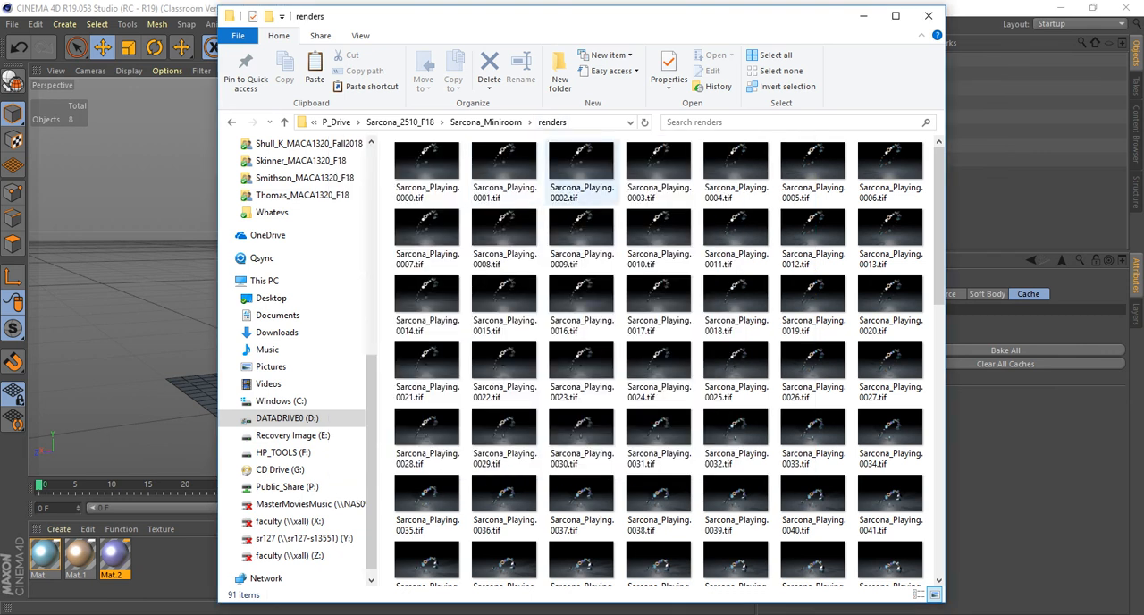
# Select all the rendered TIFF frames in the renders folder and check their combined properties.
pyautogui.hotkey('ctrl', 'a')
pyautogui.rightClick(438, 174)
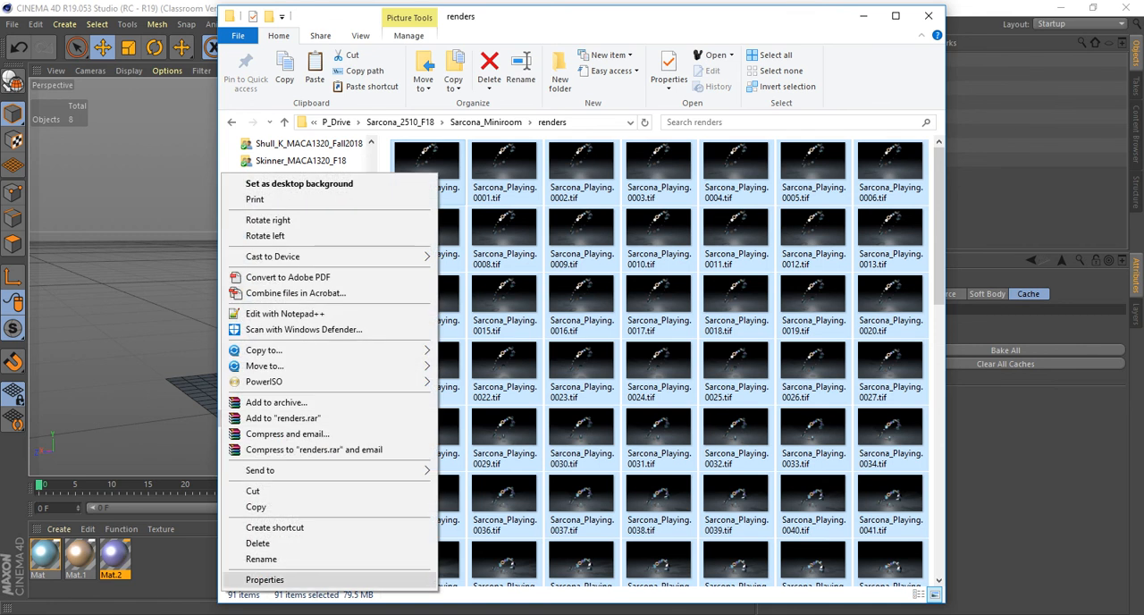
pyautogui.click(266, 579)
pyautogui.doubleClick(523, 304)
pyautogui.doubleClick(523, 304)
pyautogui.click(613, 523)
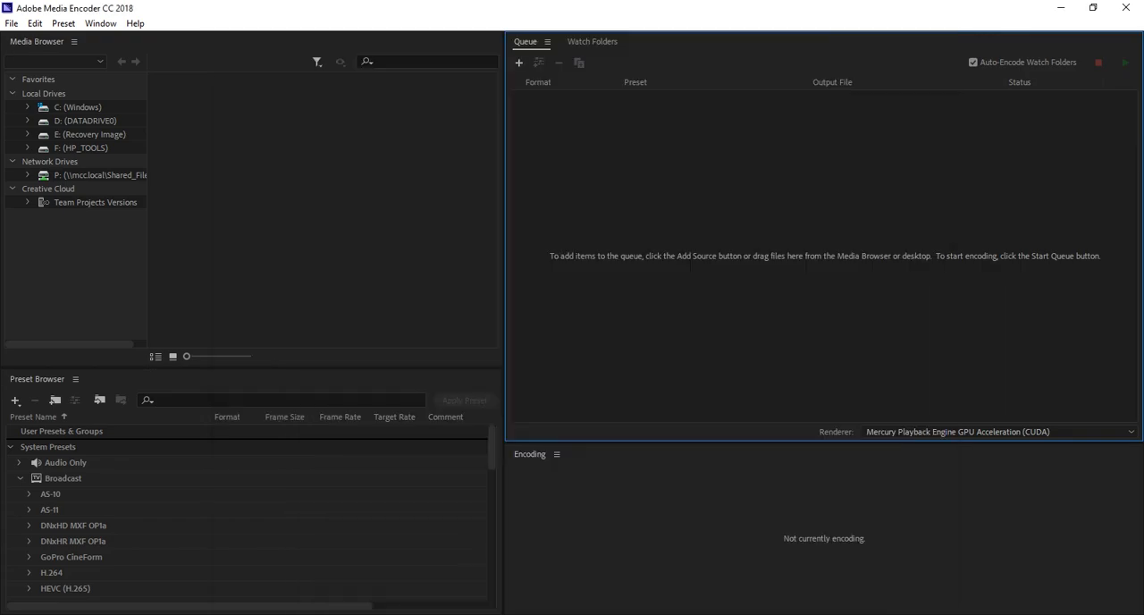
# In Adobe Media Encoder, start adding a source to the queue and look through the supported file types.
pyautogui.click(519, 63)
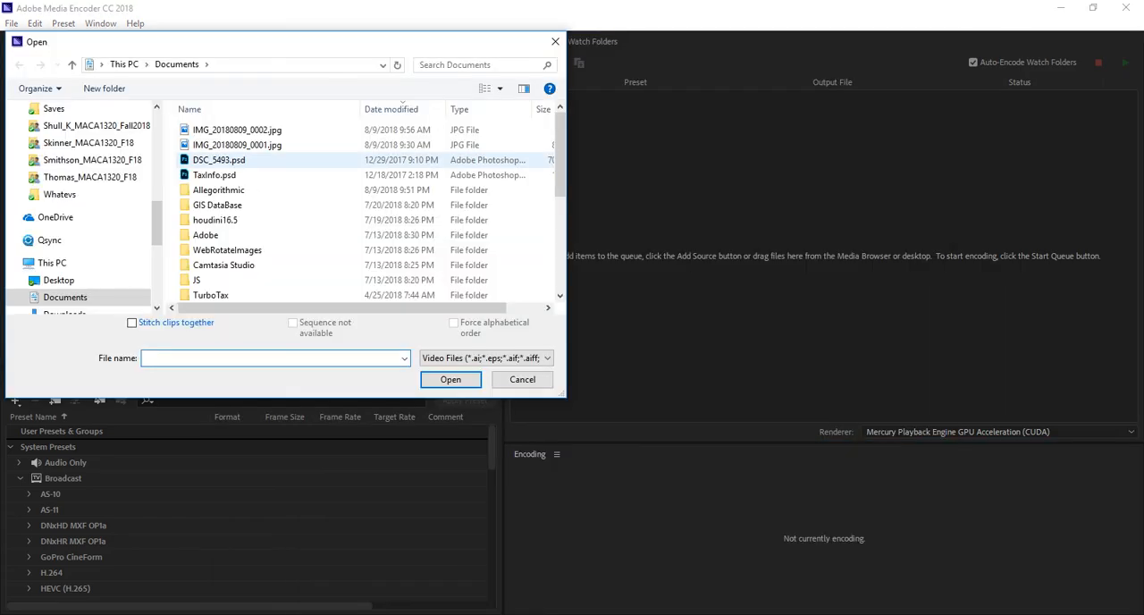
pyautogui.click(486, 358)
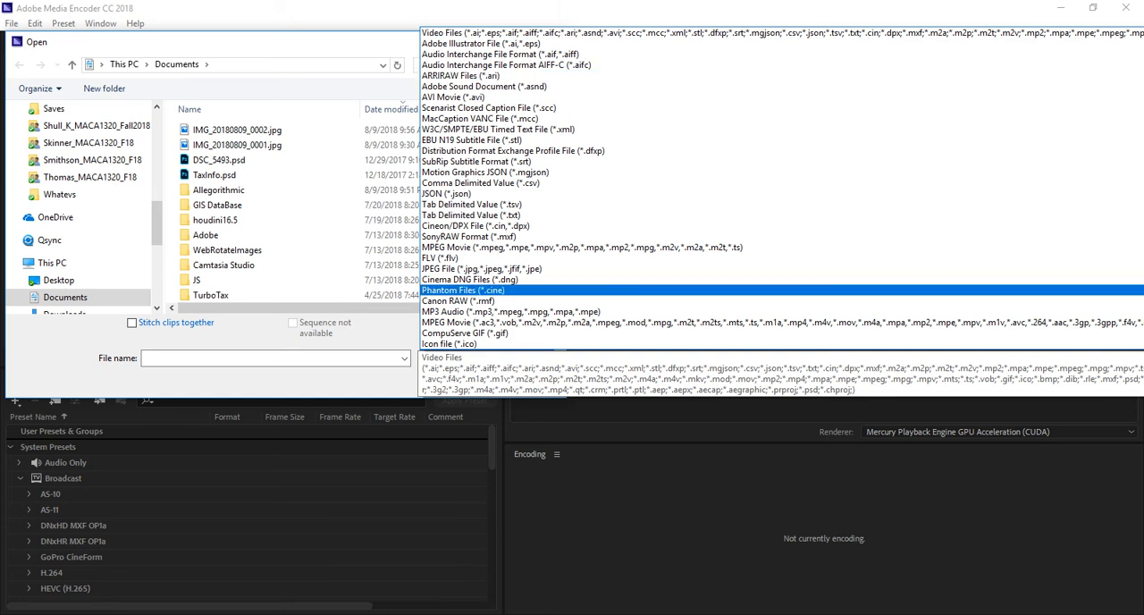
pyautogui.scroll(-1, 501, 260)
pyautogui.scroll(-4, 501, 259)
pyautogui.click(384, 251)
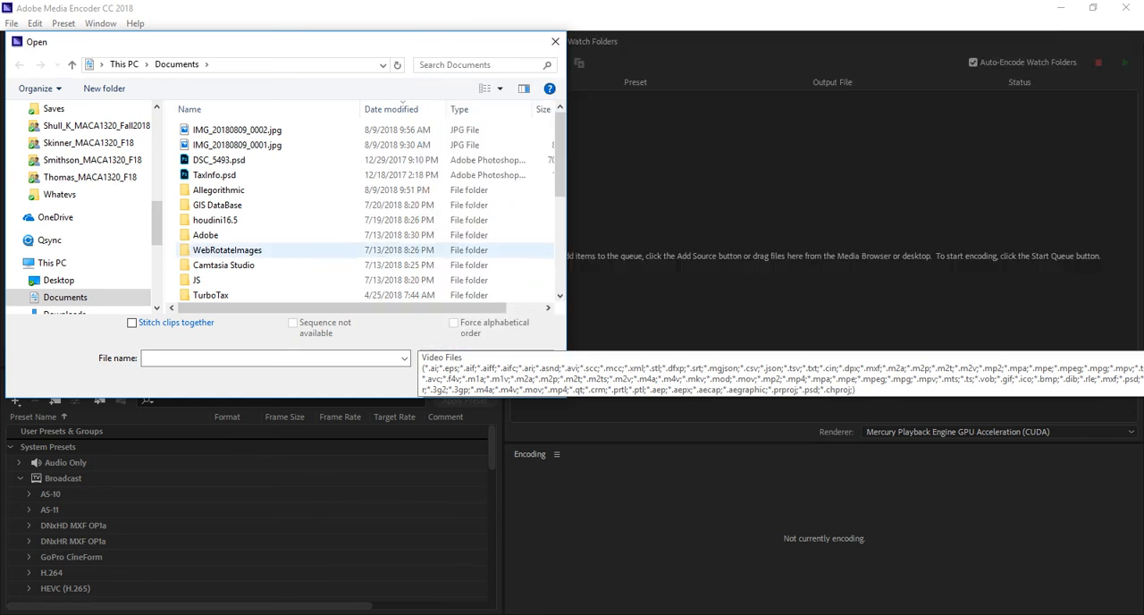
# Browse for the source in the Miniroom project's renders folder, inside the 2510_F18 class folder of D:\P_Drive.
pyautogui.scroll(-3, 72, 233)
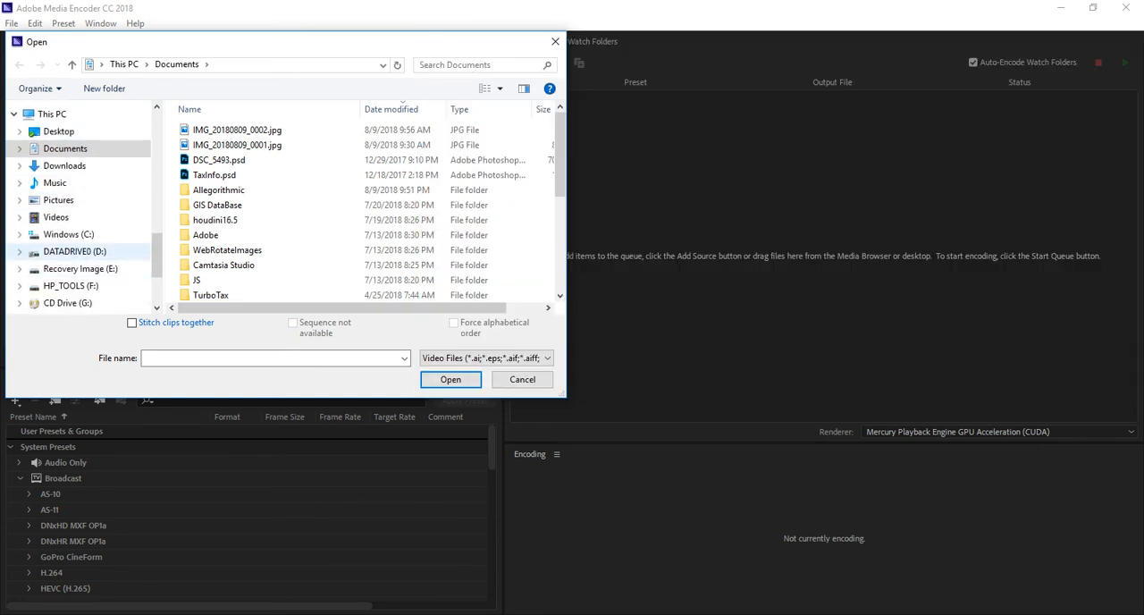
pyautogui.click(72, 251)
pyautogui.doubleClick(207, 220)
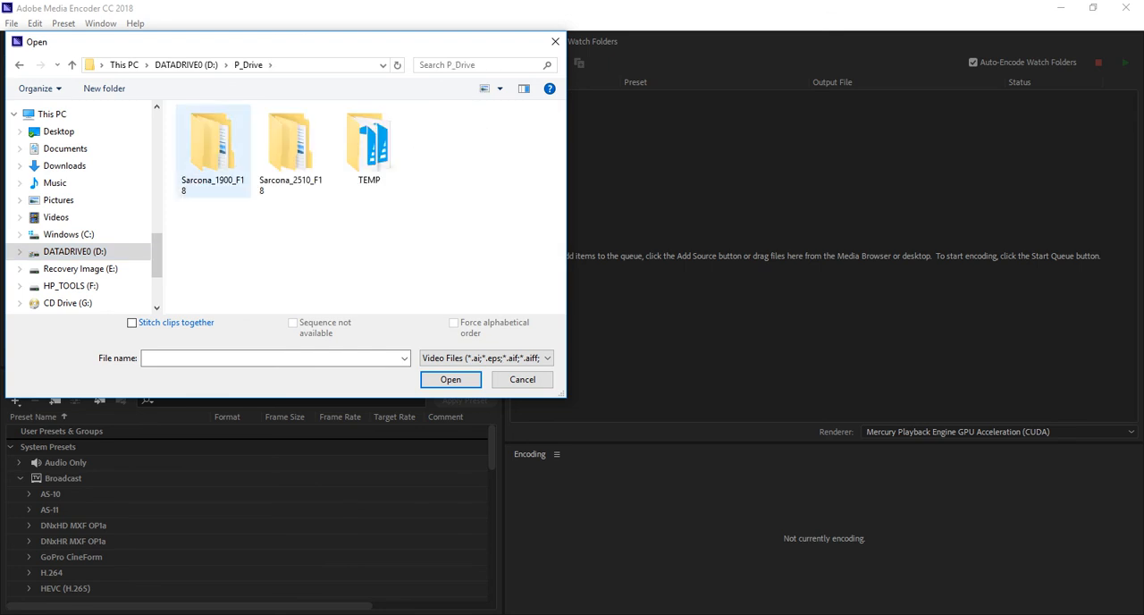
pyautogui.doubleClick(291, 150)
pyautogui.doubleClick(219, 130)
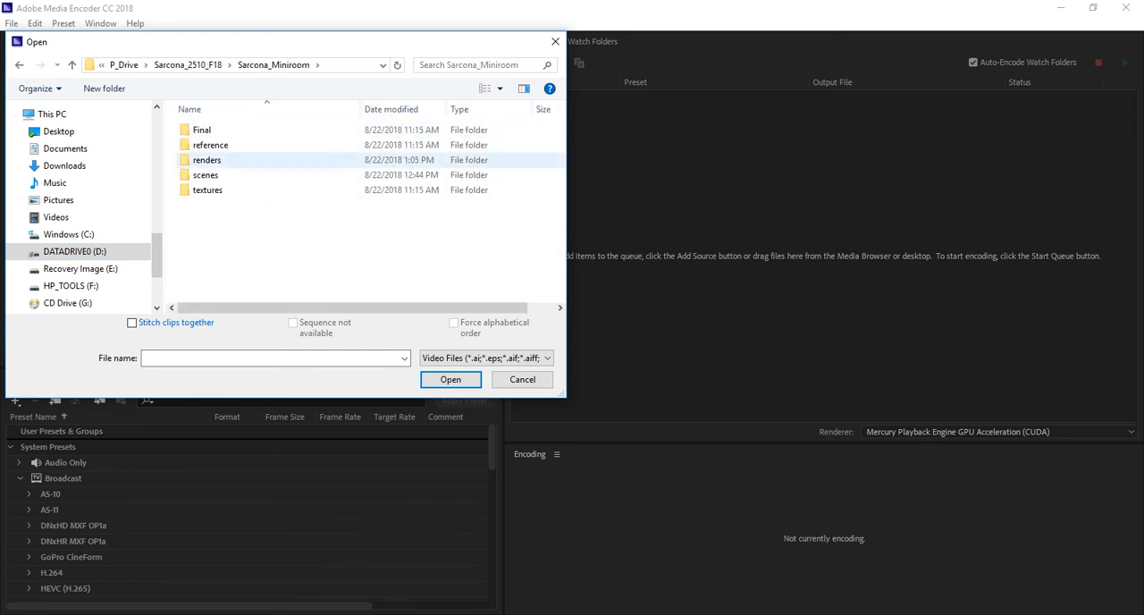
pyautogui.doubleClick(206, 160)
# Add all the rendered TIFF frames to the encoding queue with TIFF image file Sequence and Stitch clips together turned off.
pyautogui.hotkey('ctrl', 'a')
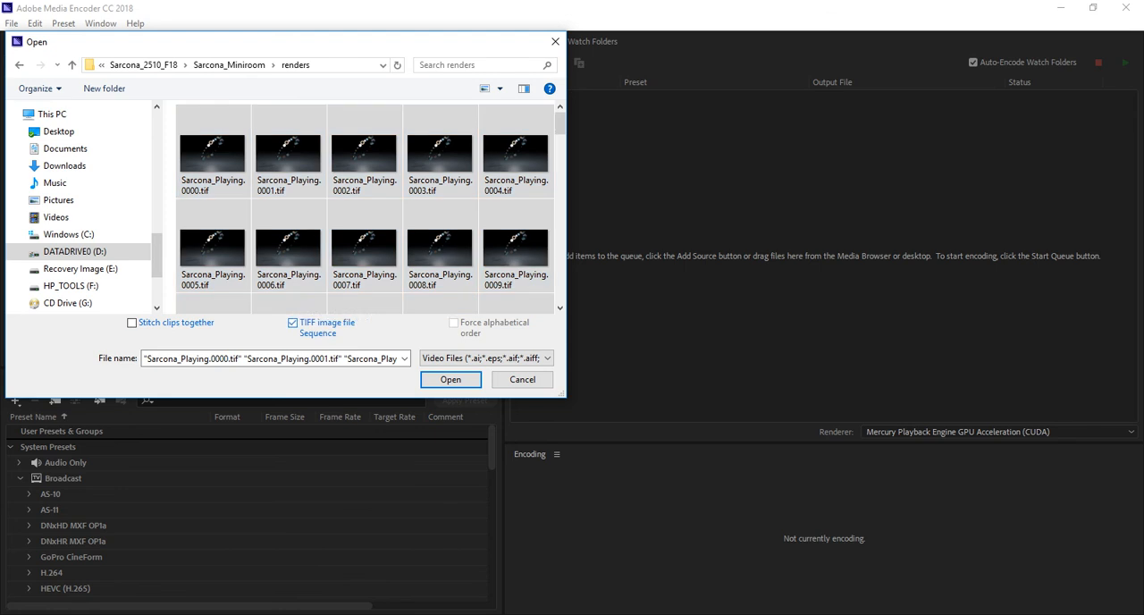
pyautogui.click(293, 323)
pyautogui.click(132, 339)
pyautogui.click(132, 323)
pyautogui.click(132, 323)
pyautogui.click(451, 379)
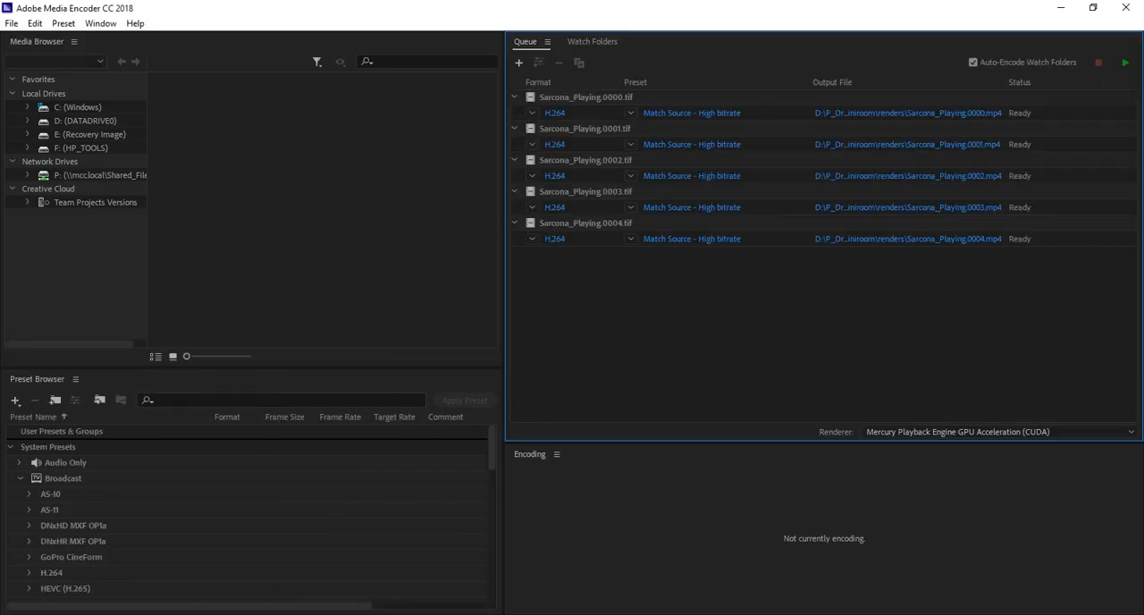
# Remove all the individually queued TIFF frames from the encoding queue.
pyautogui.click(559, 63)
pyautogui.click(643, 358)
# Add the rendered frames to the queue as a TIFF image file Sequence from frame 0000, and remove that entry again.
pyautogui.click(518, 62)
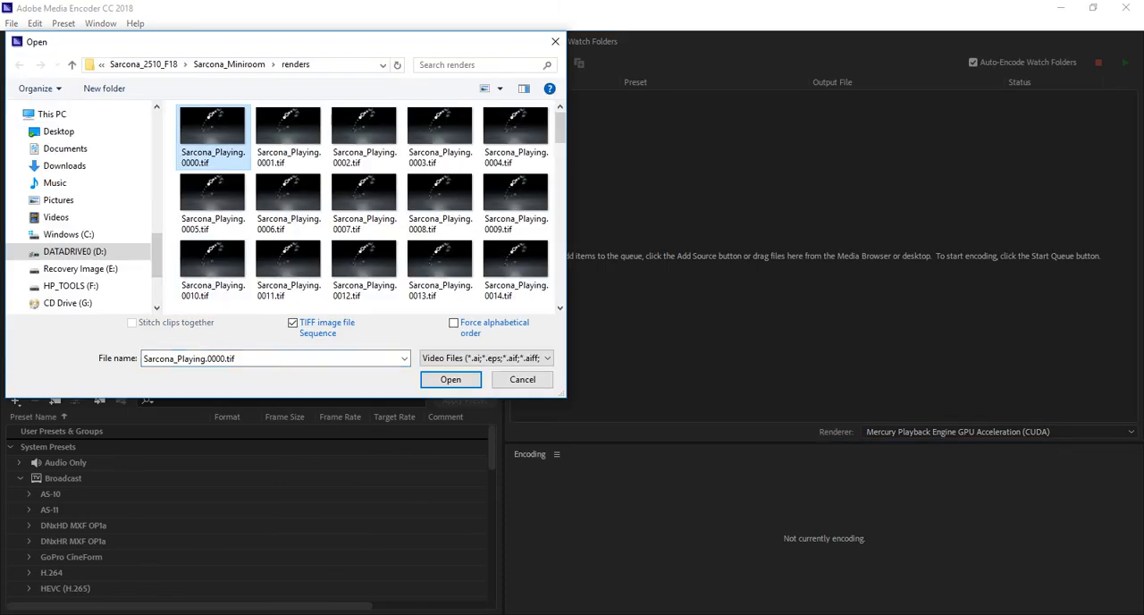
pyautogui.click(450, 379)
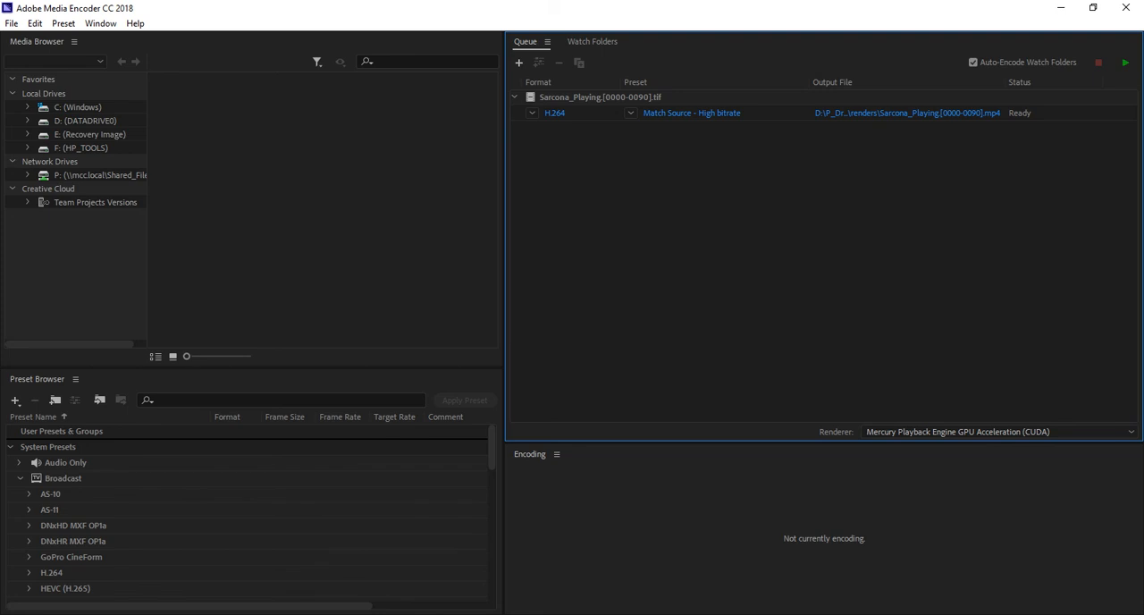
pyautogui.click(555, 97)
pyautogui.press('Delete')
pyautogui.press('Return')
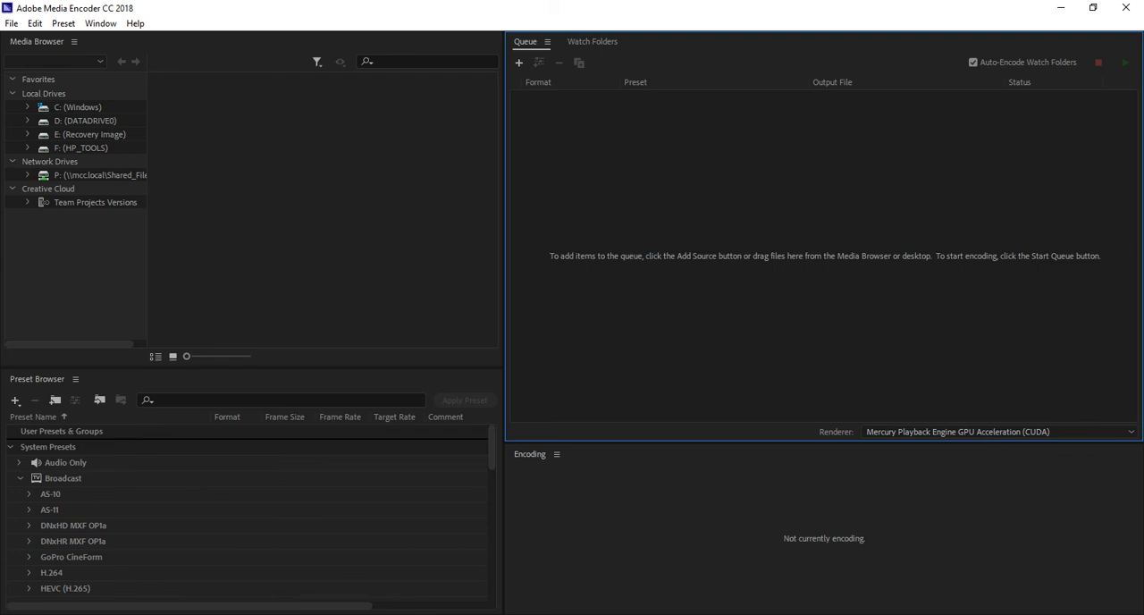
pyautogui.press('super')
pyautogui.press('super')
# Add frame 0000 from the renders folder as a source with TIFF image file Sequence turned on.
pyautogui.moveTo(404, 614)
pyautogui.click(519, 63)
pyautogui.moveTo(268, 43); pyautogui.dragTo(505, 94)
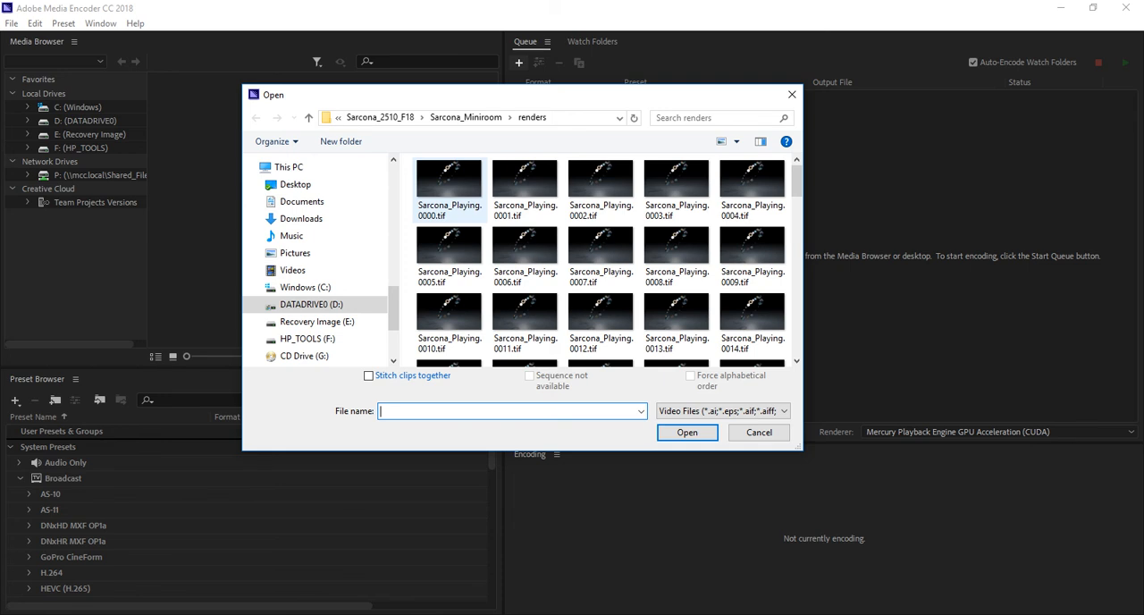
pyautogui.click(450, 190)
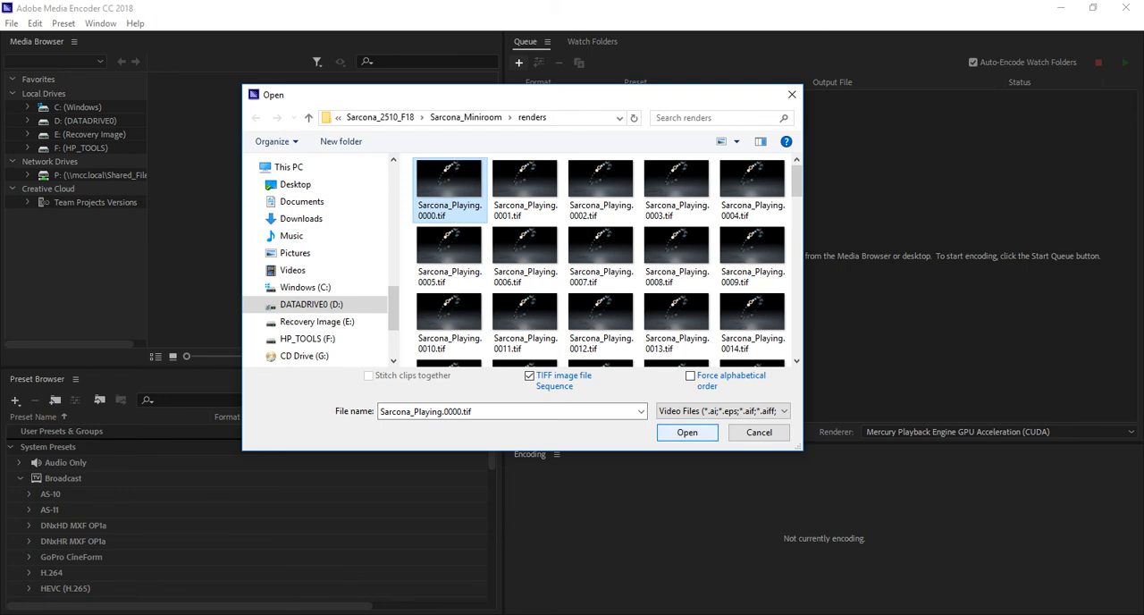
pyautogui.click(686, 432)
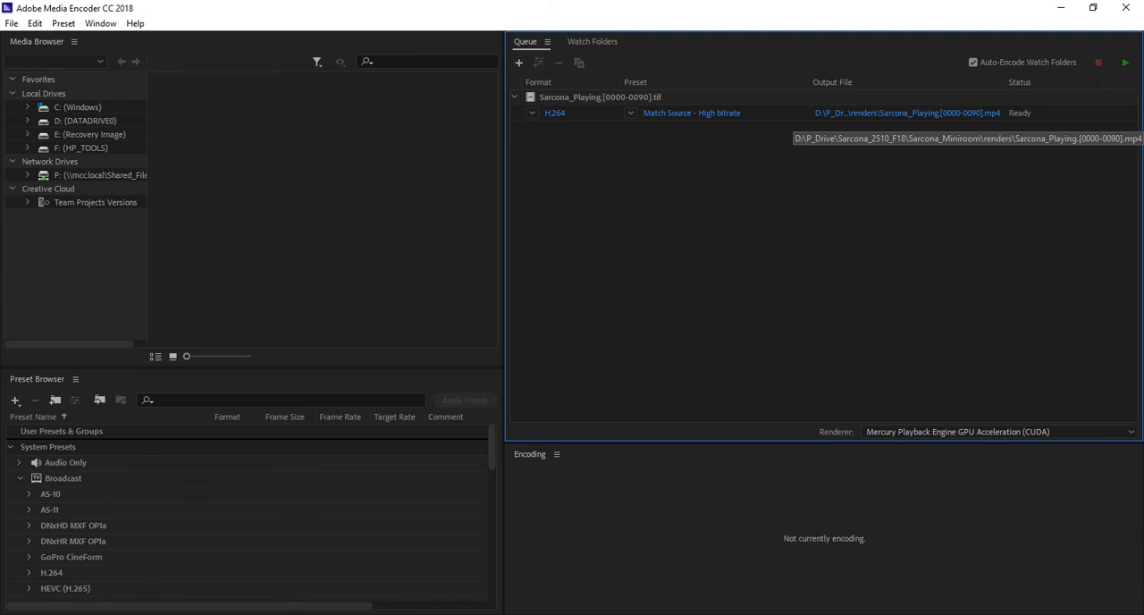
# Name the MP4 output with the surname followed by _PlayingMov in the renders folder, and start encoding the queue.
pyautogui.click(907, 113)
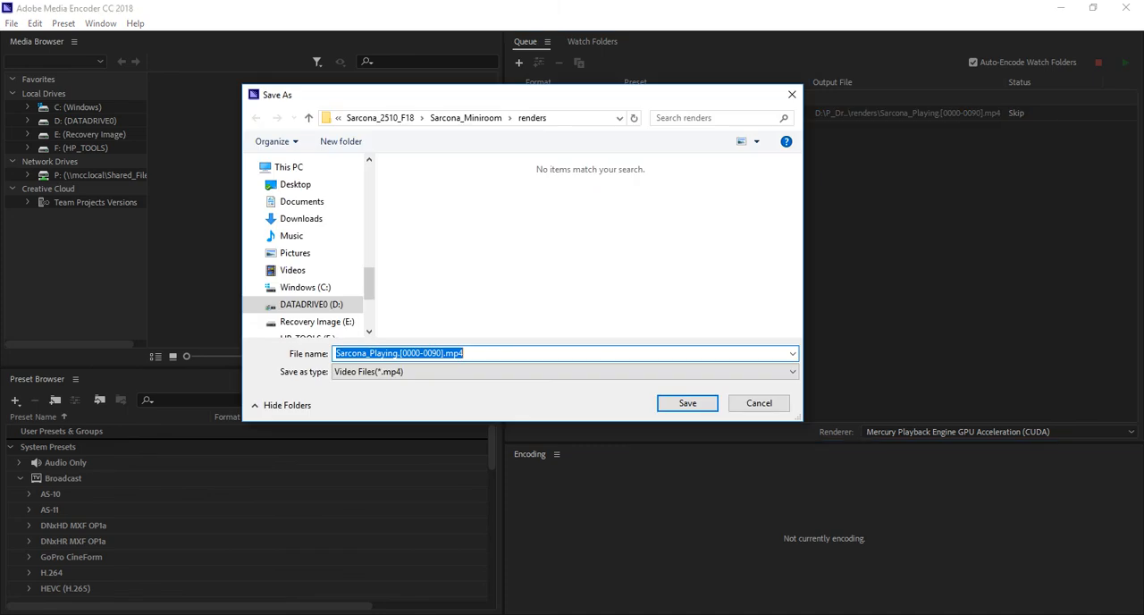
pyautogui.write('Sarcona_Playing')
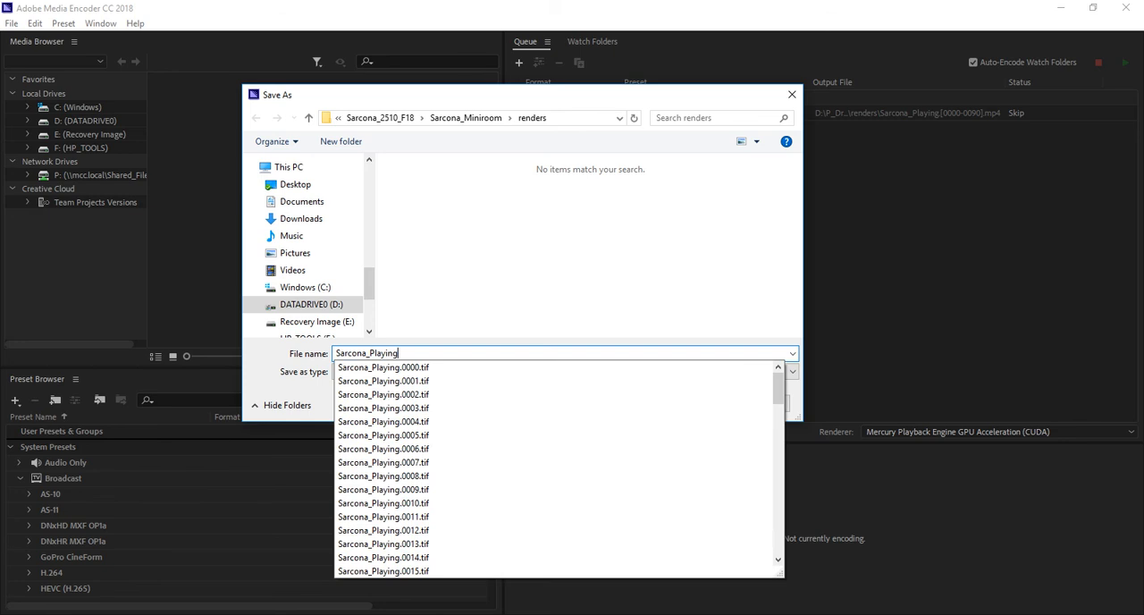
pyautogui.write('MOvie')
pyautogui.press('BackSpace')
pyautogui.write('ov')
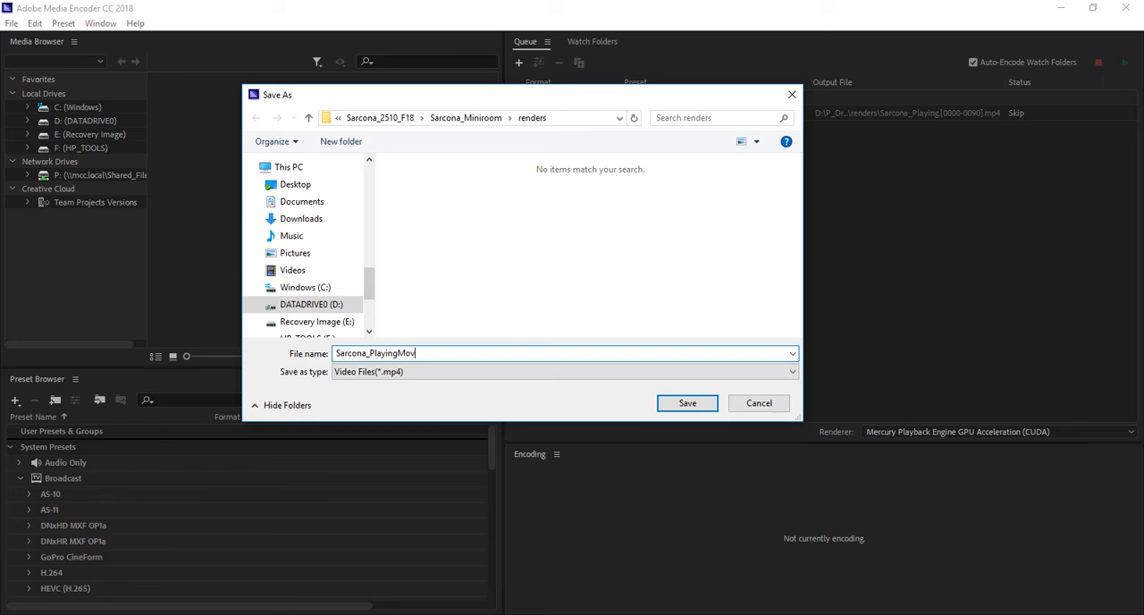
pyautogui.press('Return')
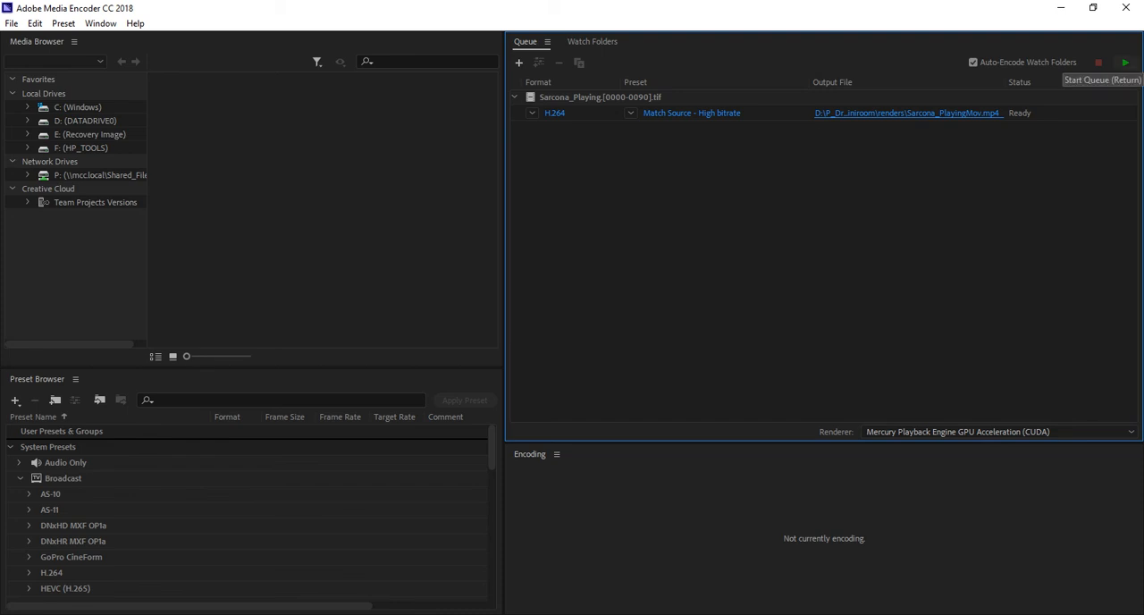
pyautogui.click(1126, 63)
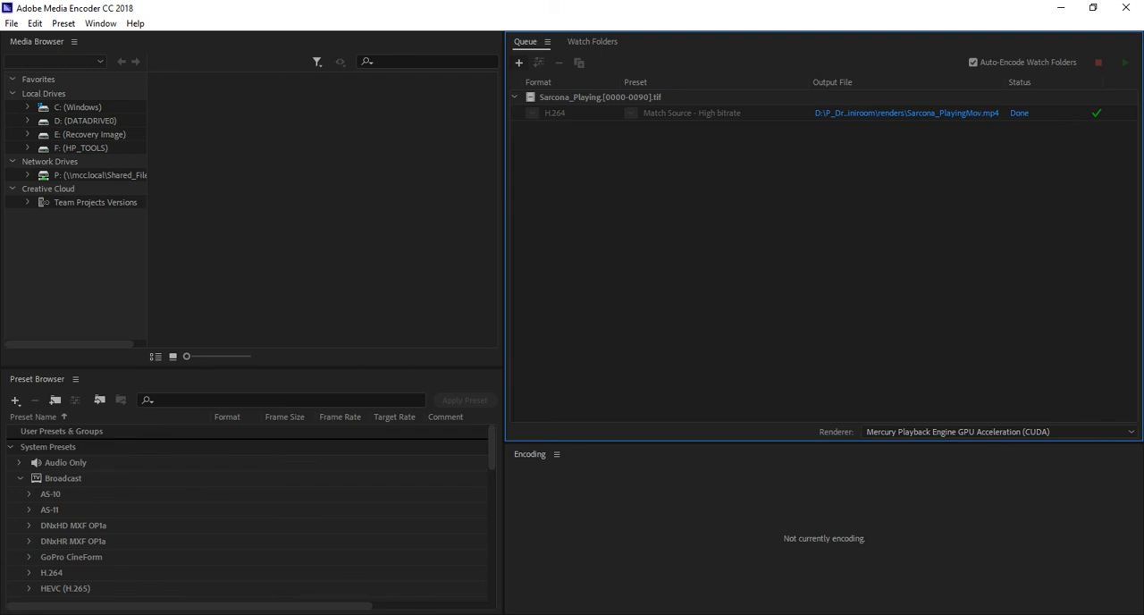
# Switch to the renders folder in File Explorer, play the encoded PlayingMov MP4, and close the folder window.
pyautogui.hotkey('alt', 'Tab')
pyautogui.hotkey('alt', 'Tab')
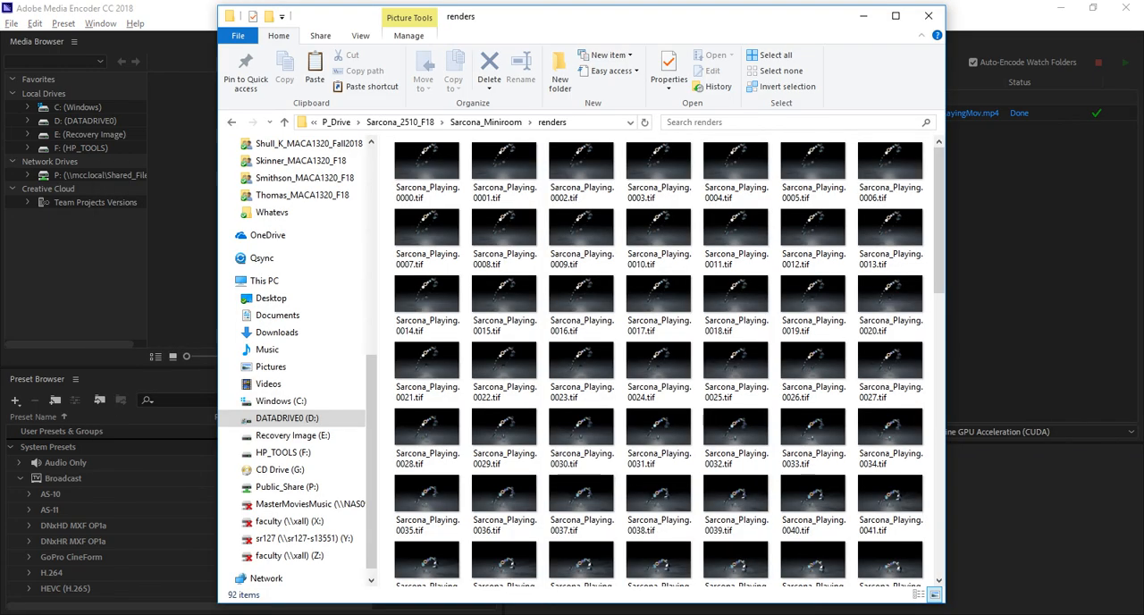
pyautogui.press('End')
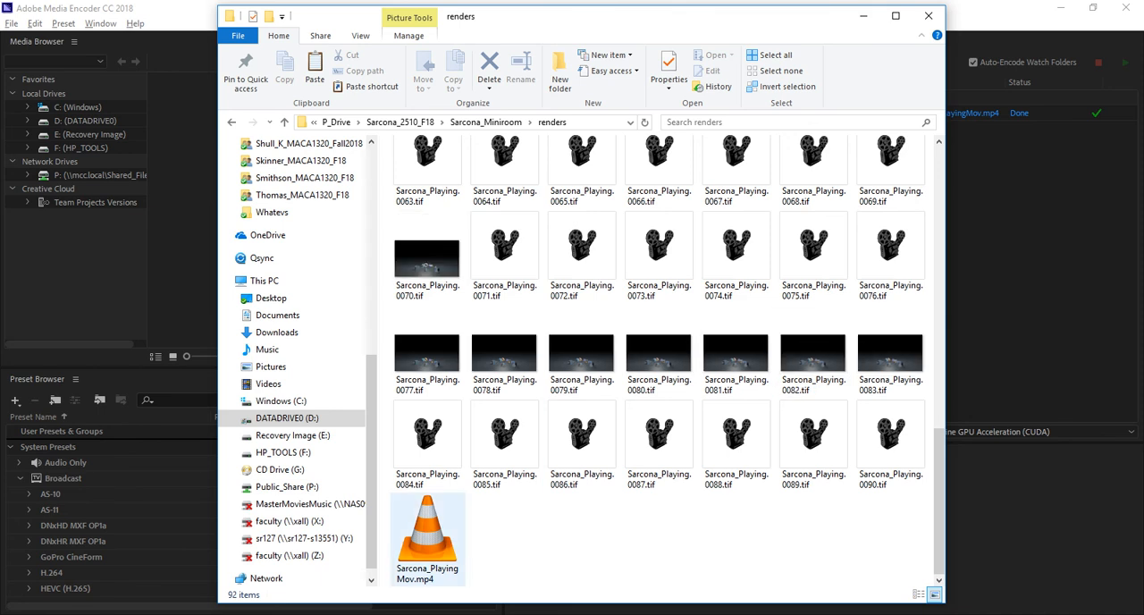
pyautogui.press('Return')
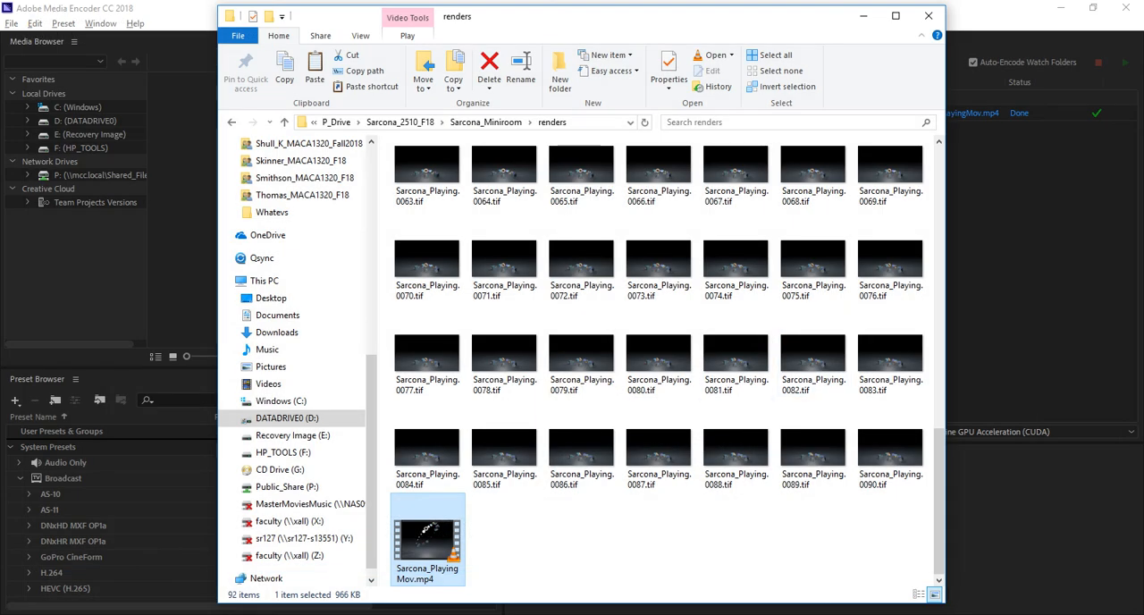
pyautogui.click(929, 15)
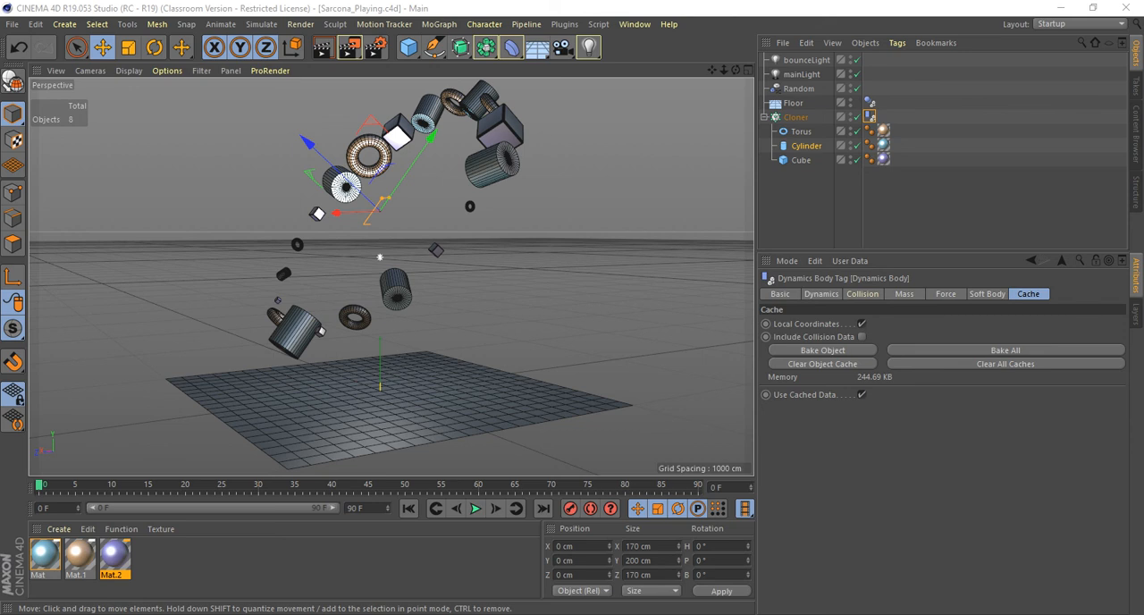
# In Cinema 4D, deselect everything and save the Playing scene.
pyautogui.hotkey('ctrl', 'shift', 'a')
pyautogui.hotkey('ctrl', 's')
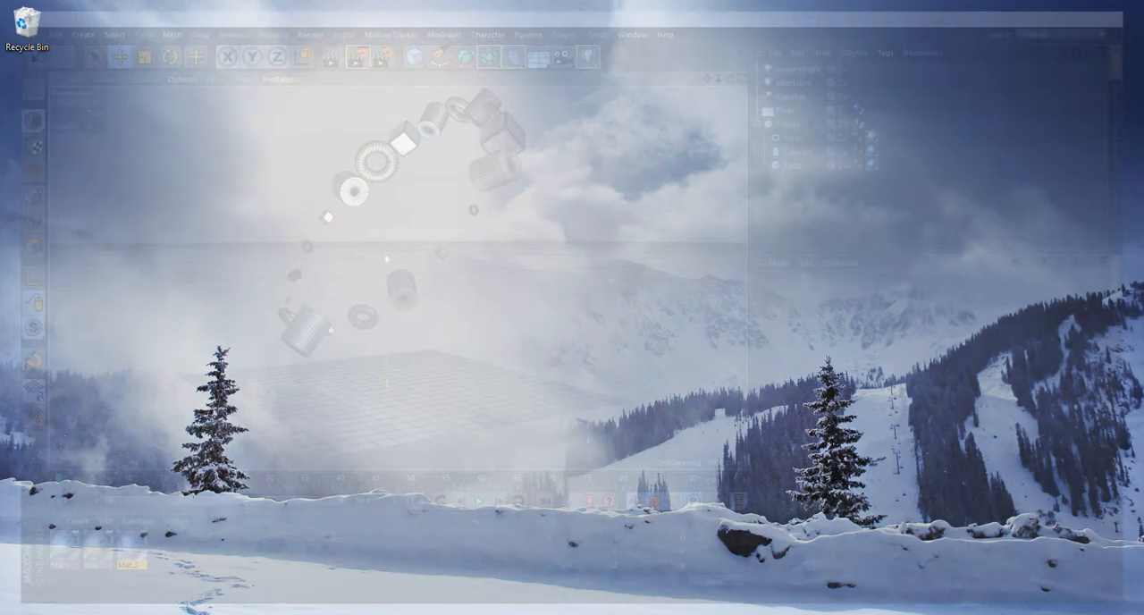
pyautogui.hotkey('alt', 'Tab')
pyautogui.hotkey('alt', 'Tab')
pyautogui.hotkey('alt', 'Tab')
pyautogui.hotkey('alt', 'shift', 'Tab')
pyautogui.hotkey('alt', 'shift', 'Tab')
pyautogui.hotkey('alt', 'shift', 'Tab')
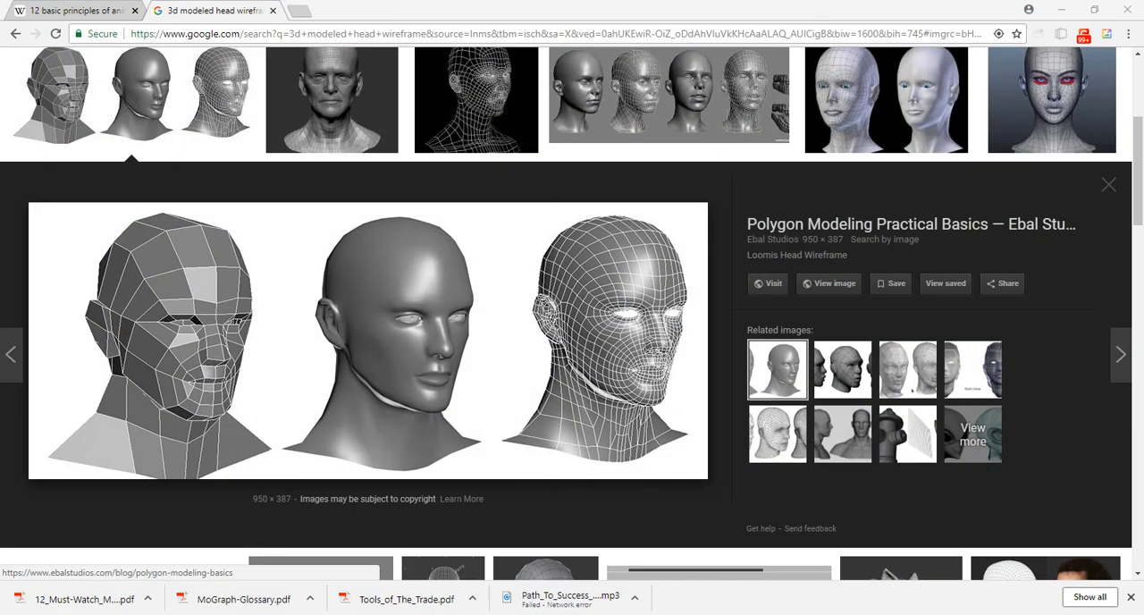
# Open File Explorer, go to the P_Drive folder on drive D:, and select the 2510_F18 class folder.
pyautogui.press('super+e')
pyautogui.doubleClick(439, 312)
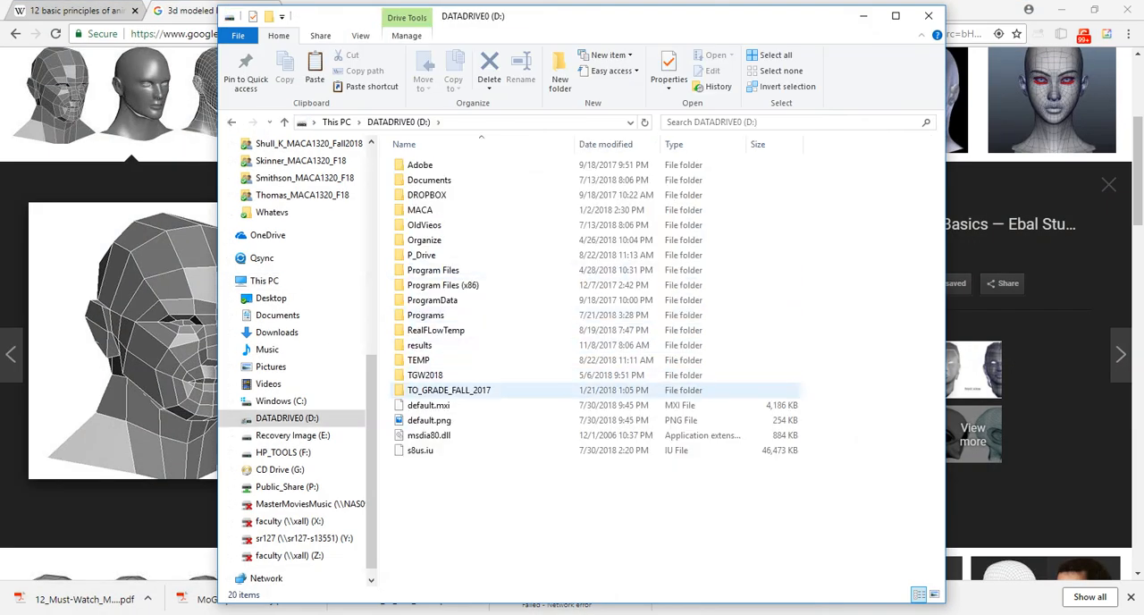
pyautogui.doubleClick(421, 255)
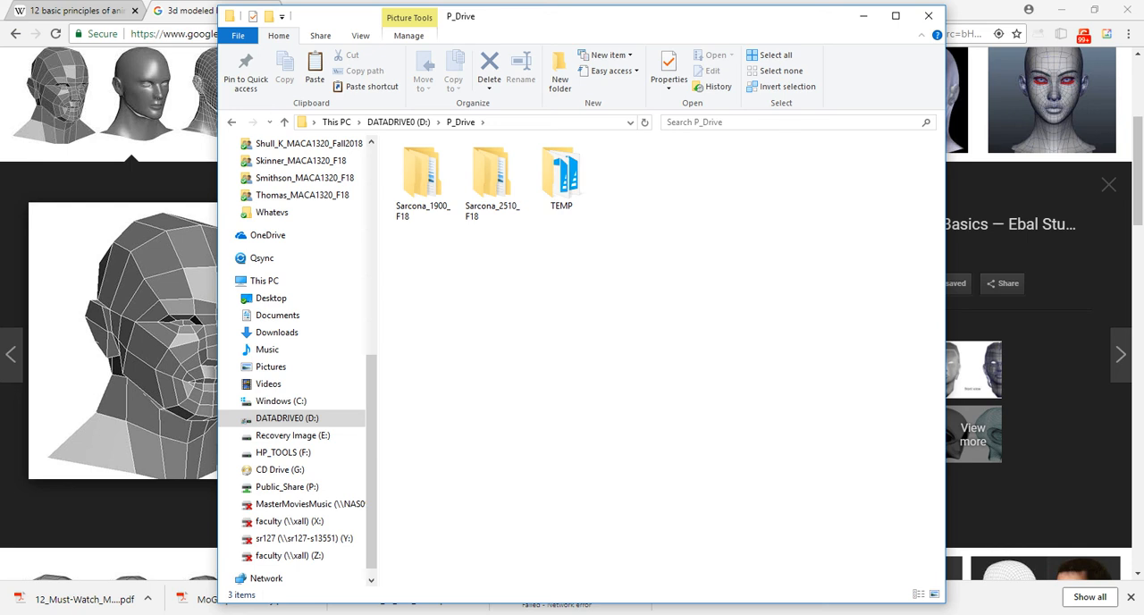
pyautogui.click(493, 182)
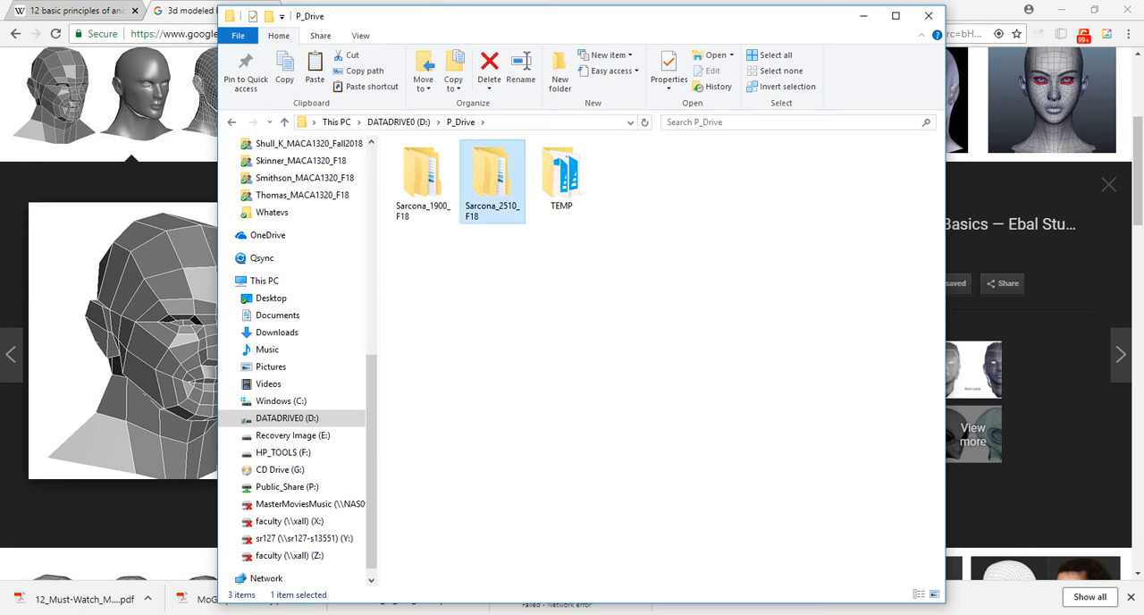